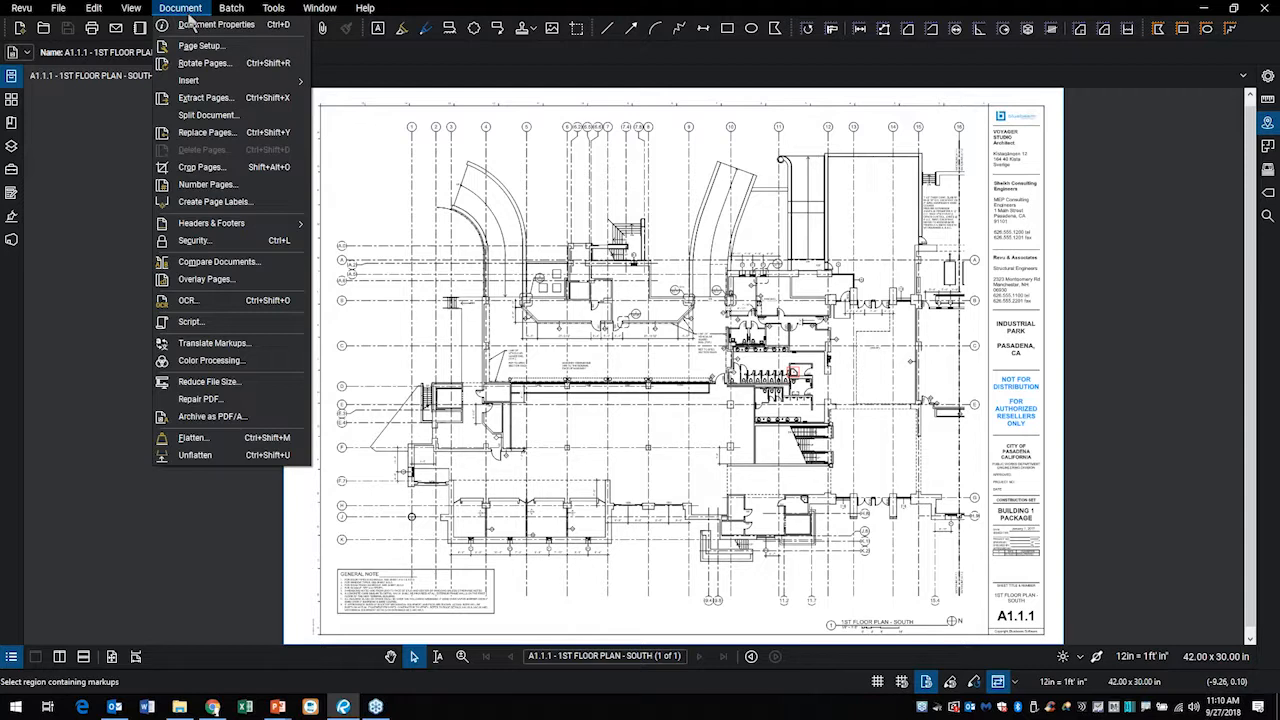
Review the batch, tools, document and edit commands, the list of saved profiles, and the list of available toolbars
click(231, 9)
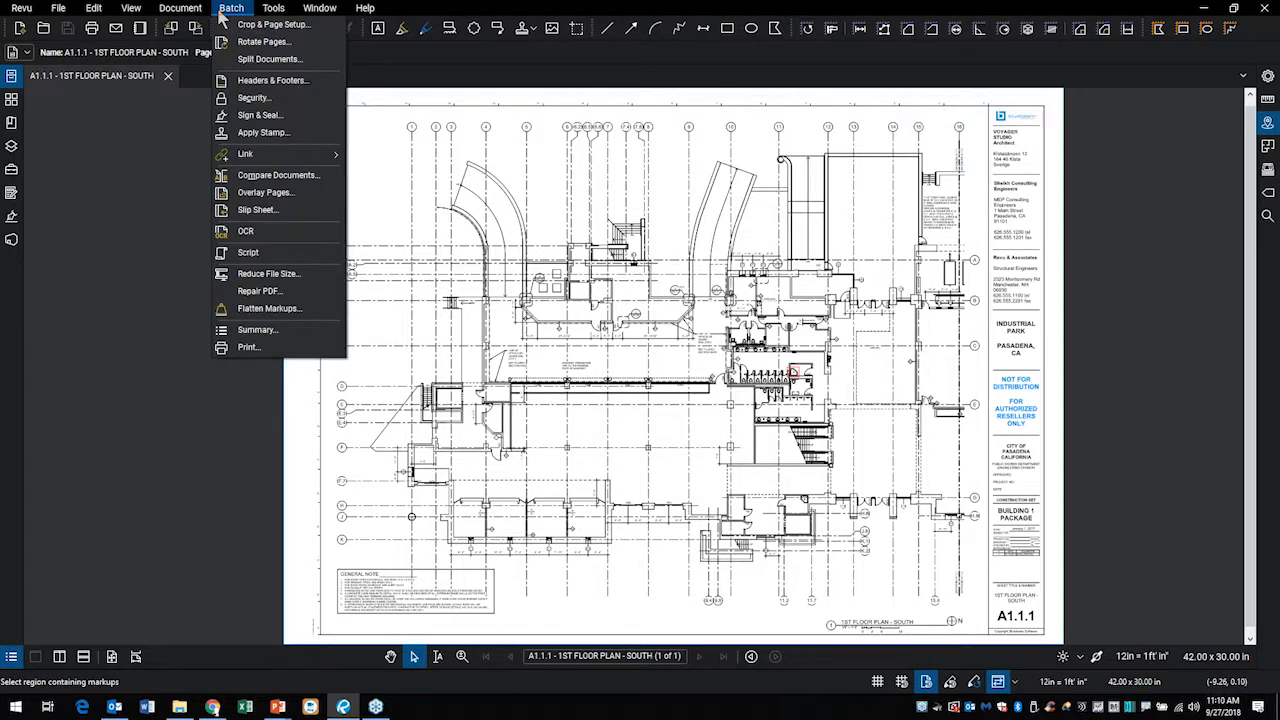
mouse_move(275, 10)
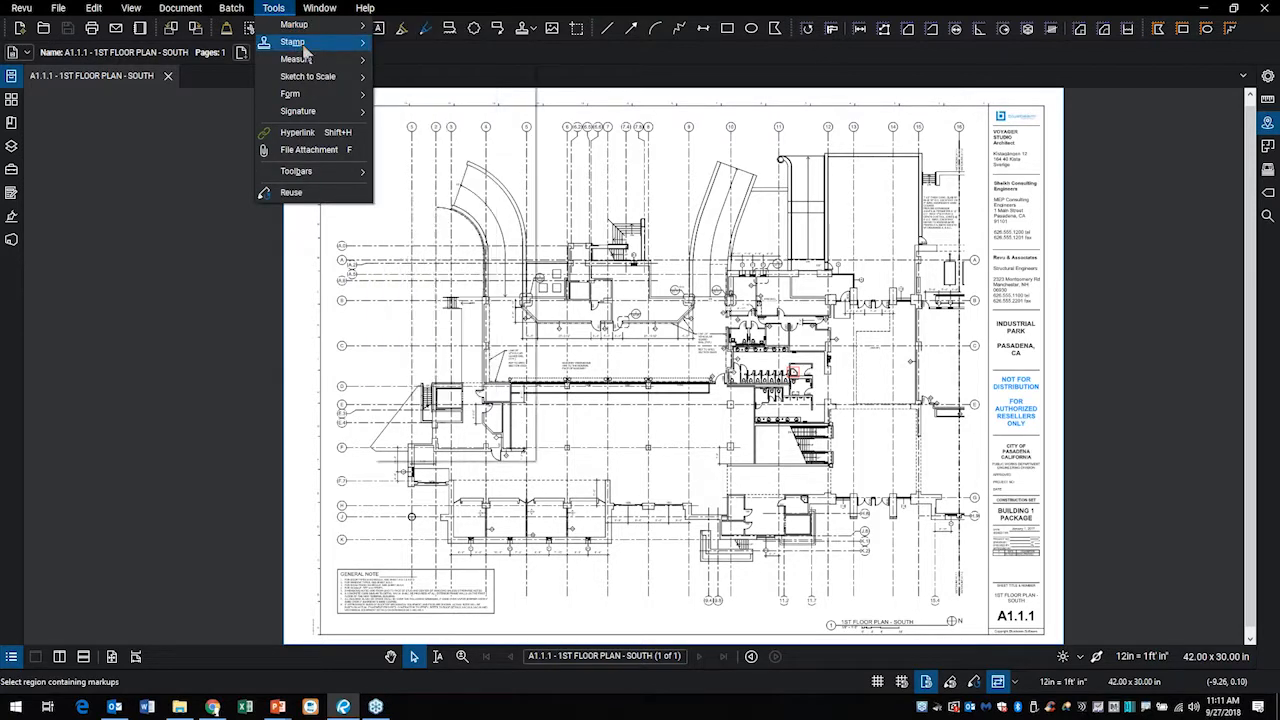
mouse_move(305, 80)
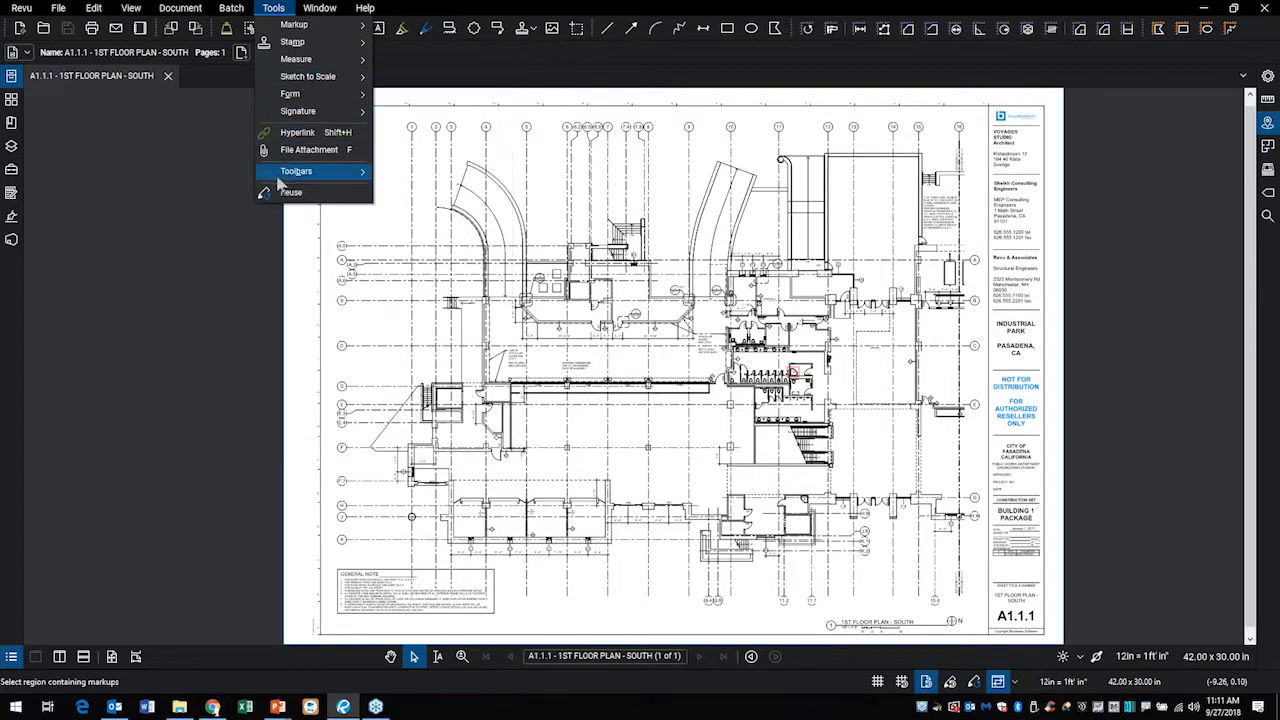
click(178, 12)
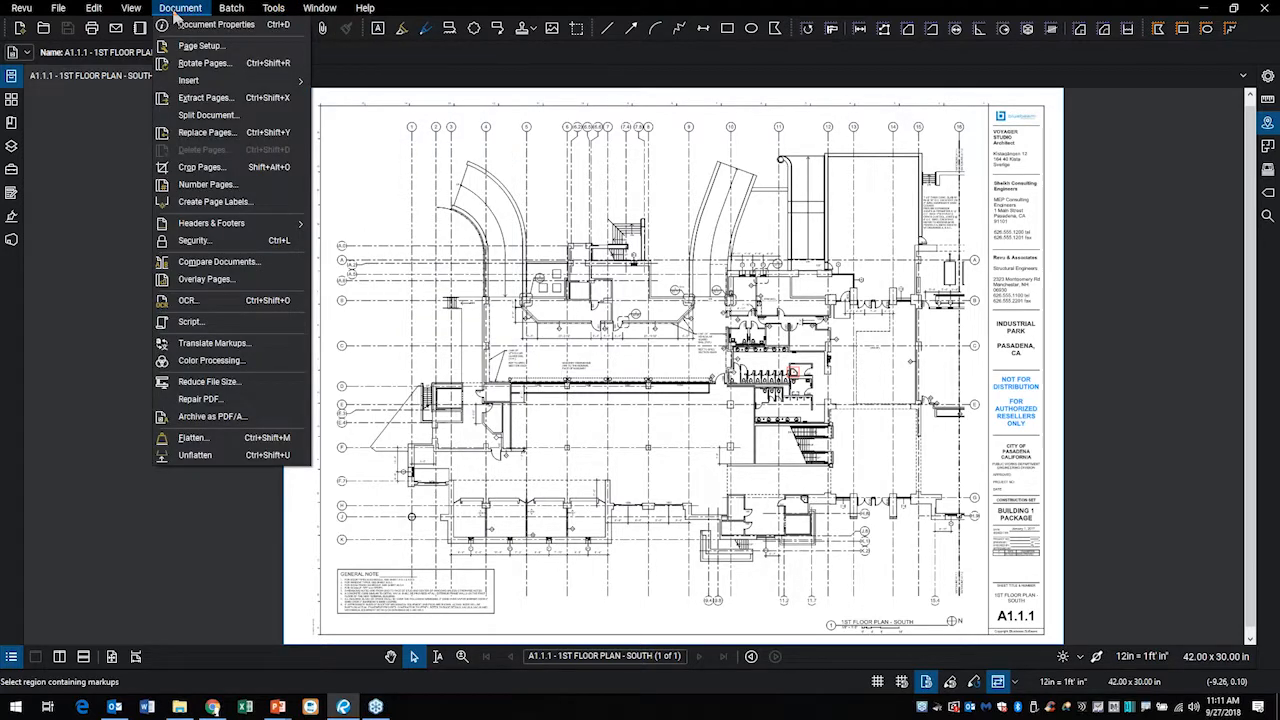
mouse_move(98, 16)
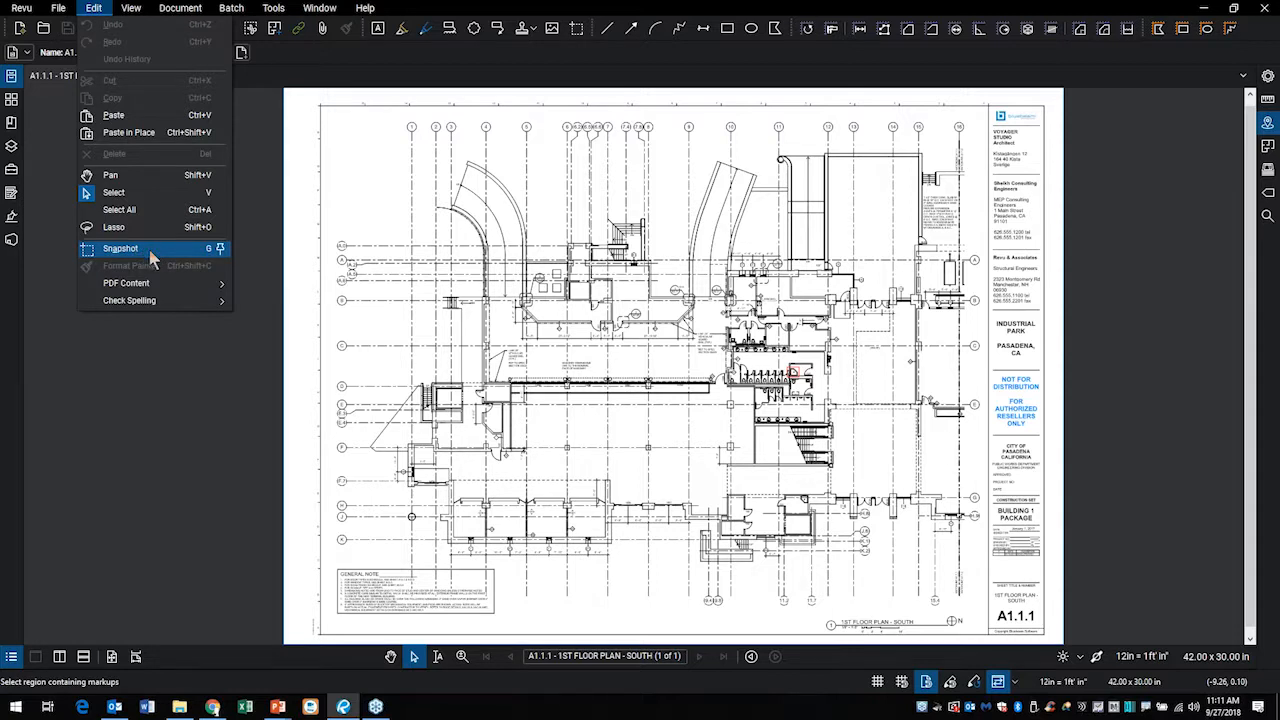
mouse_move(58, 12)
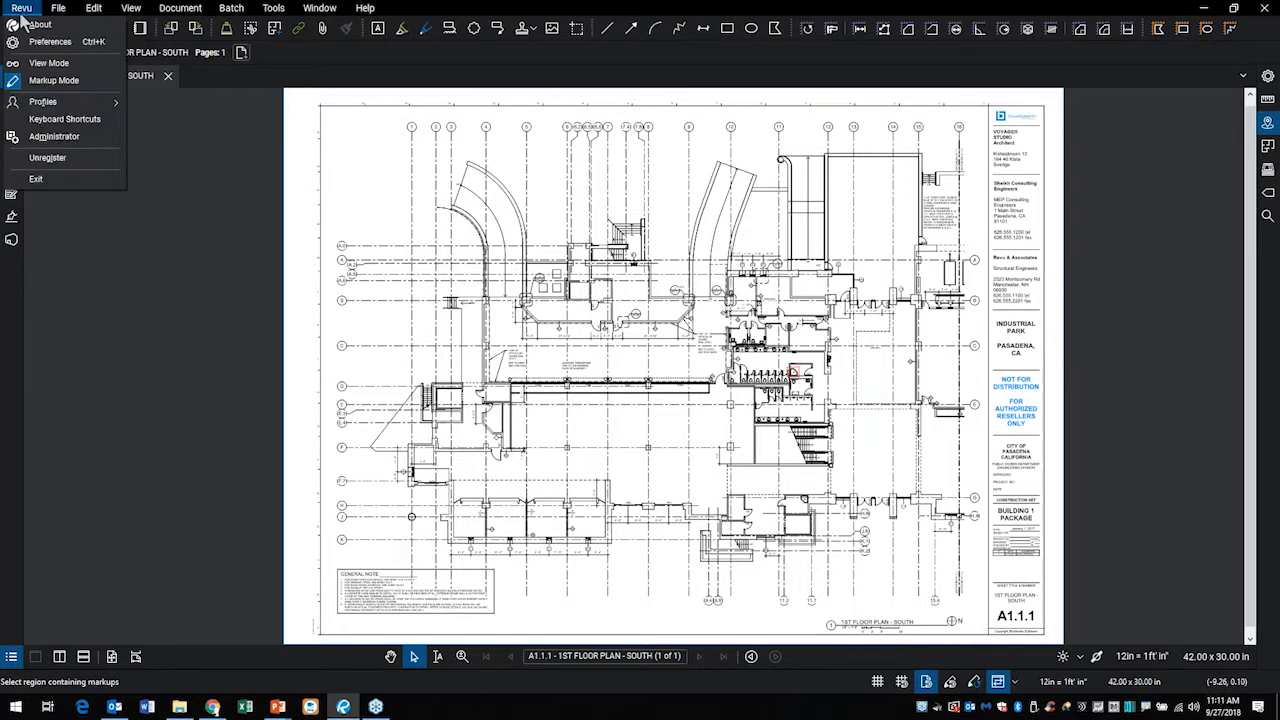
mouse_move(62, 105)
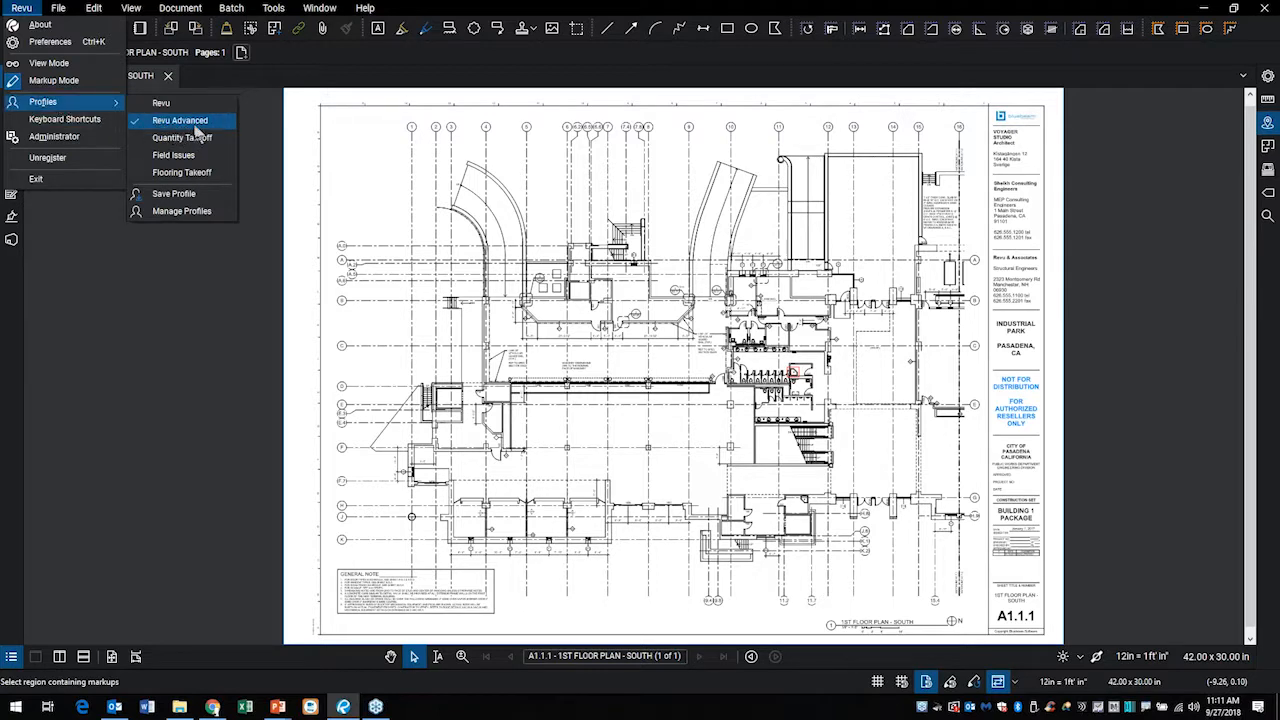
click(225, 175)
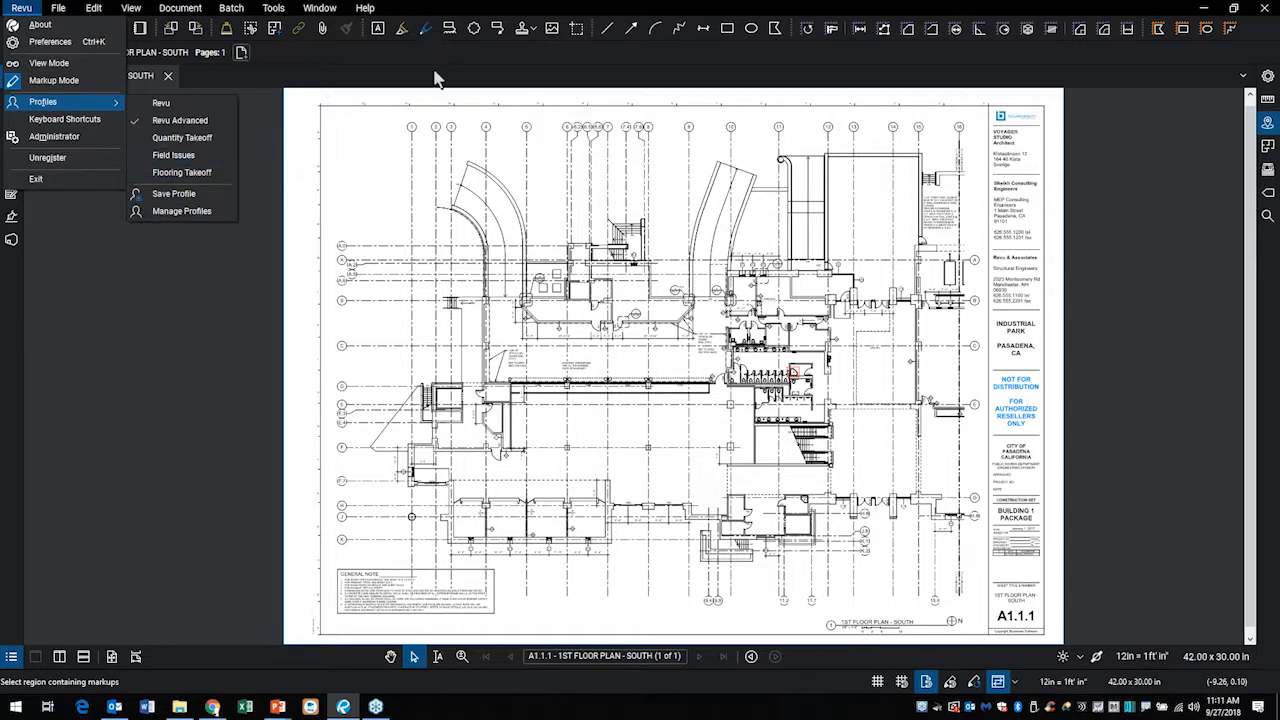
right_click(502, 30)
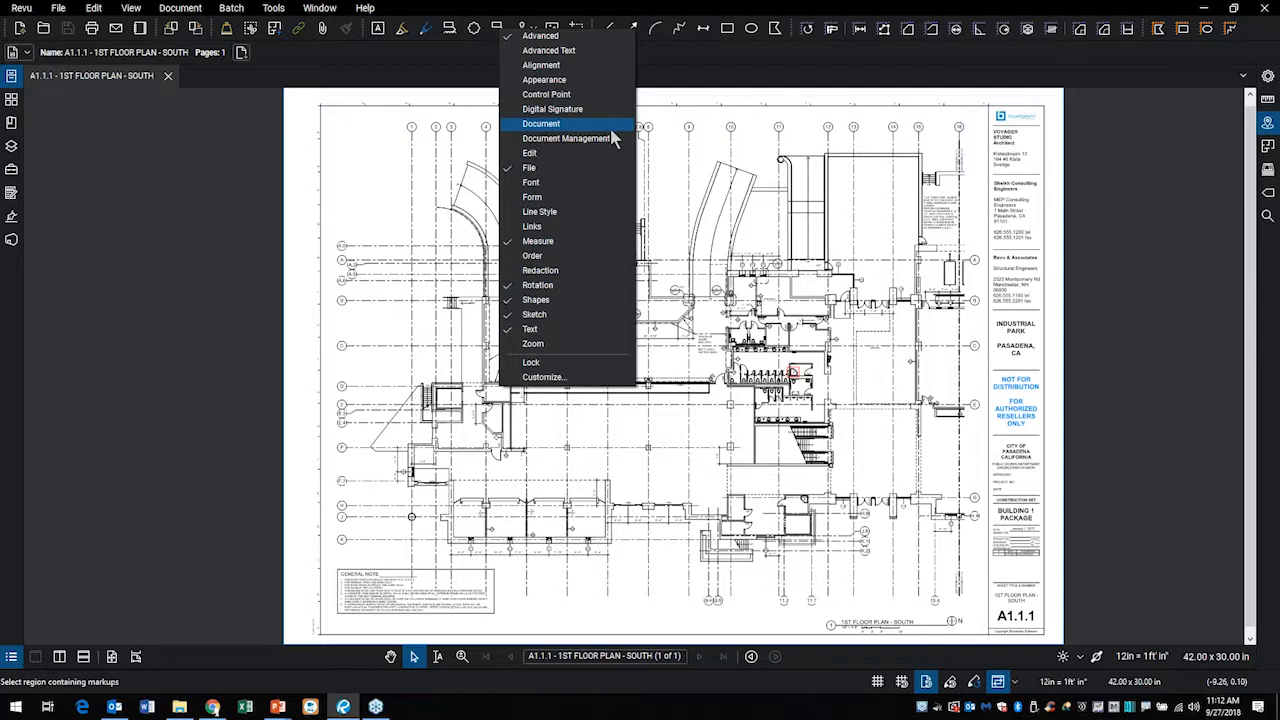
click(245, 205)
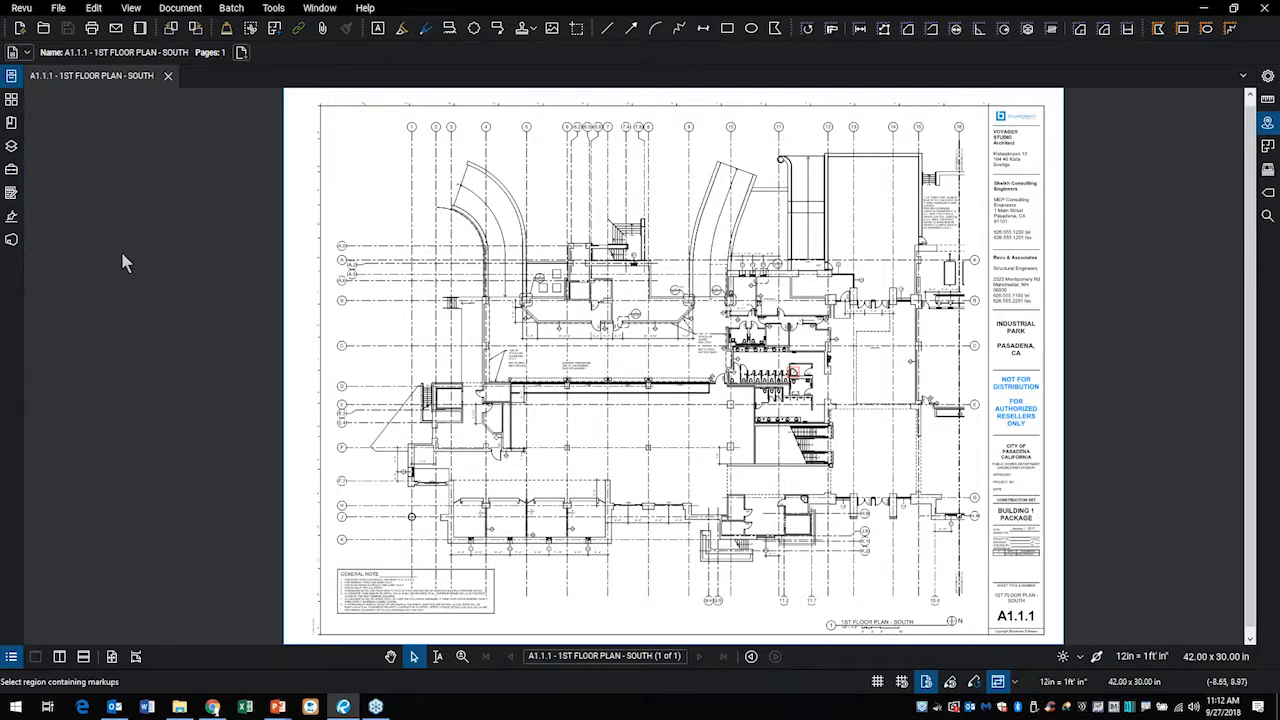
Look at the floor plan's page thumbnails and bookmarks, and collapse the side panel again
click(11, 80)
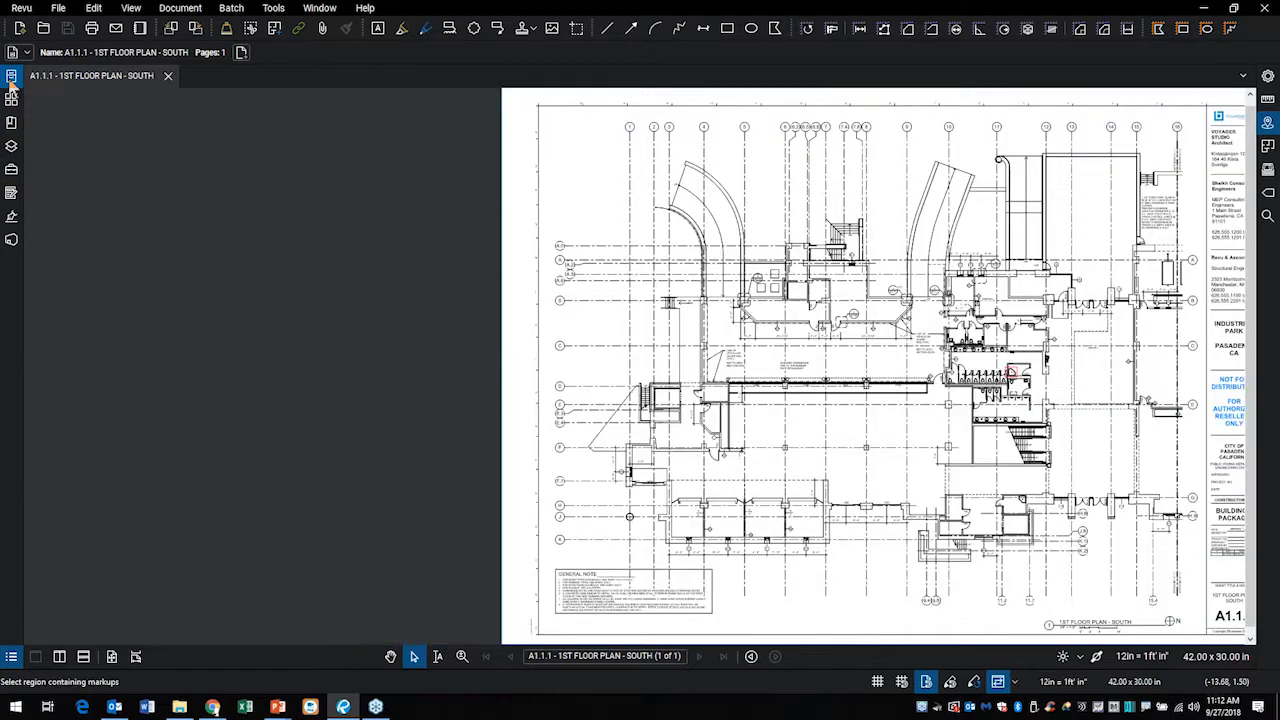
click(11, 80)
click(11, 80)
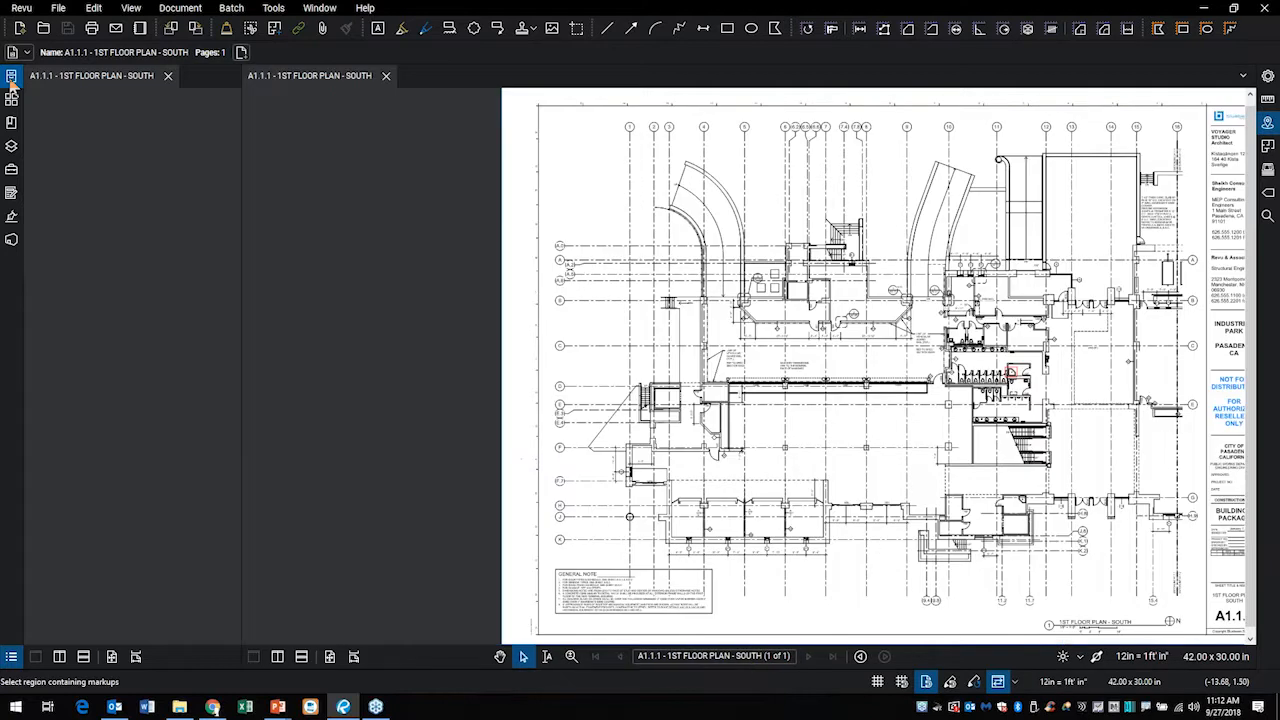
click(12, 100)
click(12, 79)
click(12, 100)
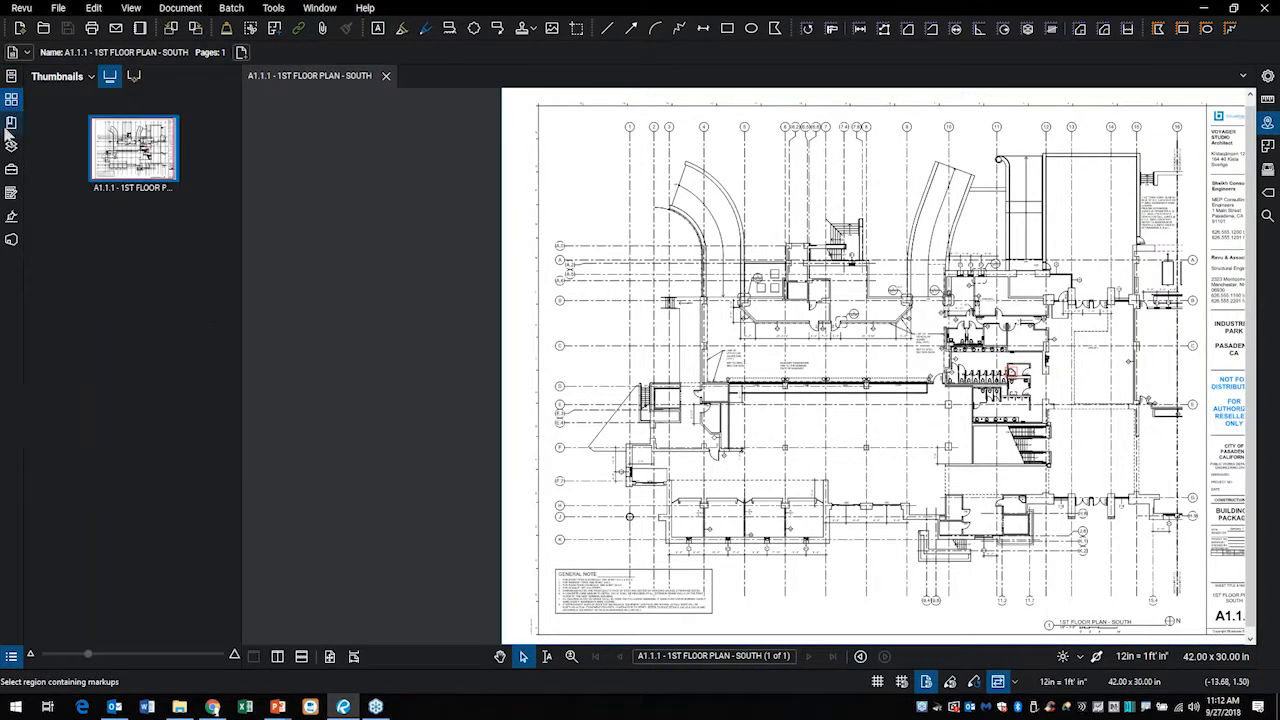
click(11, 124)
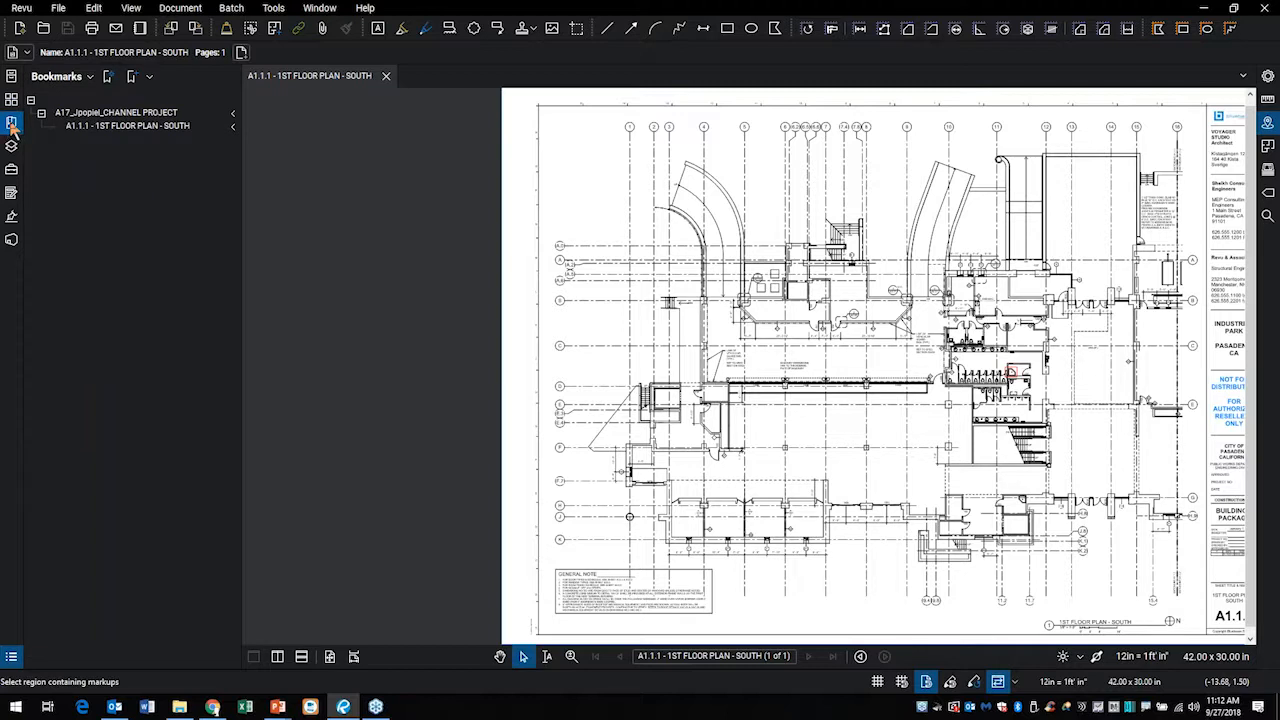
click(11, 124)
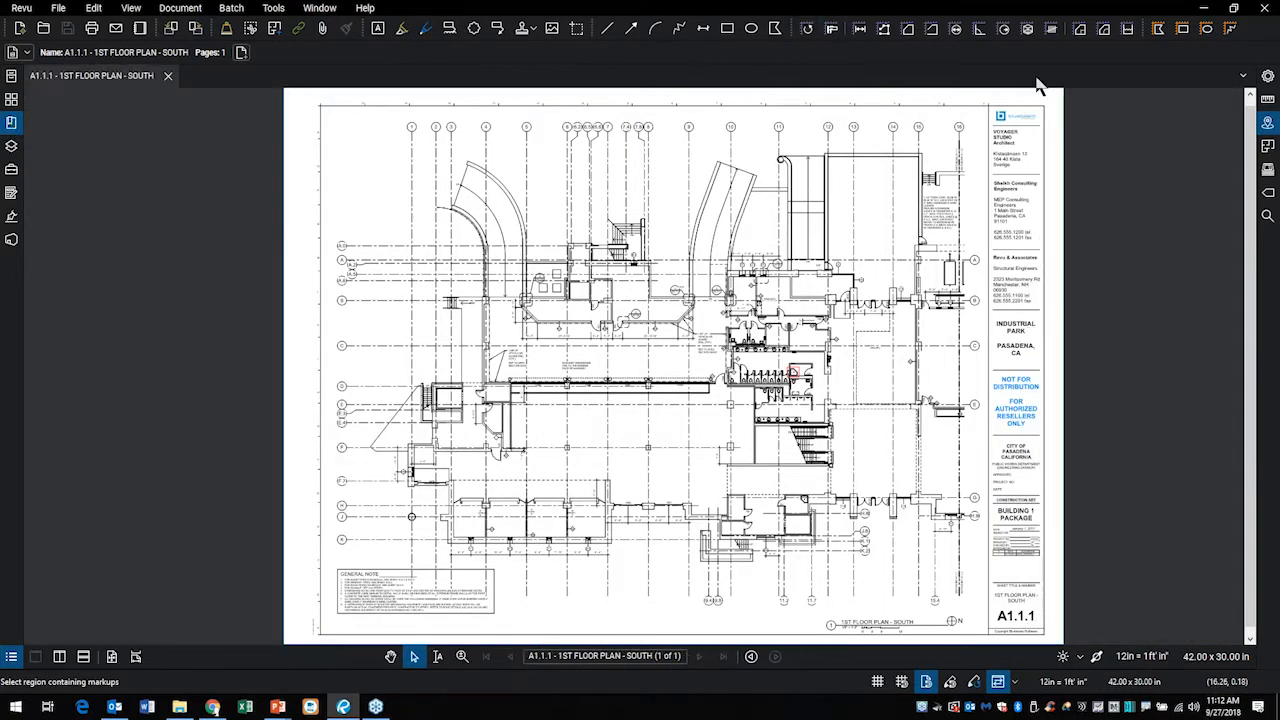
Briefly show the Properties panel and review the list of panels that can be displayed
click(1268, 78)
click(1268, 78)
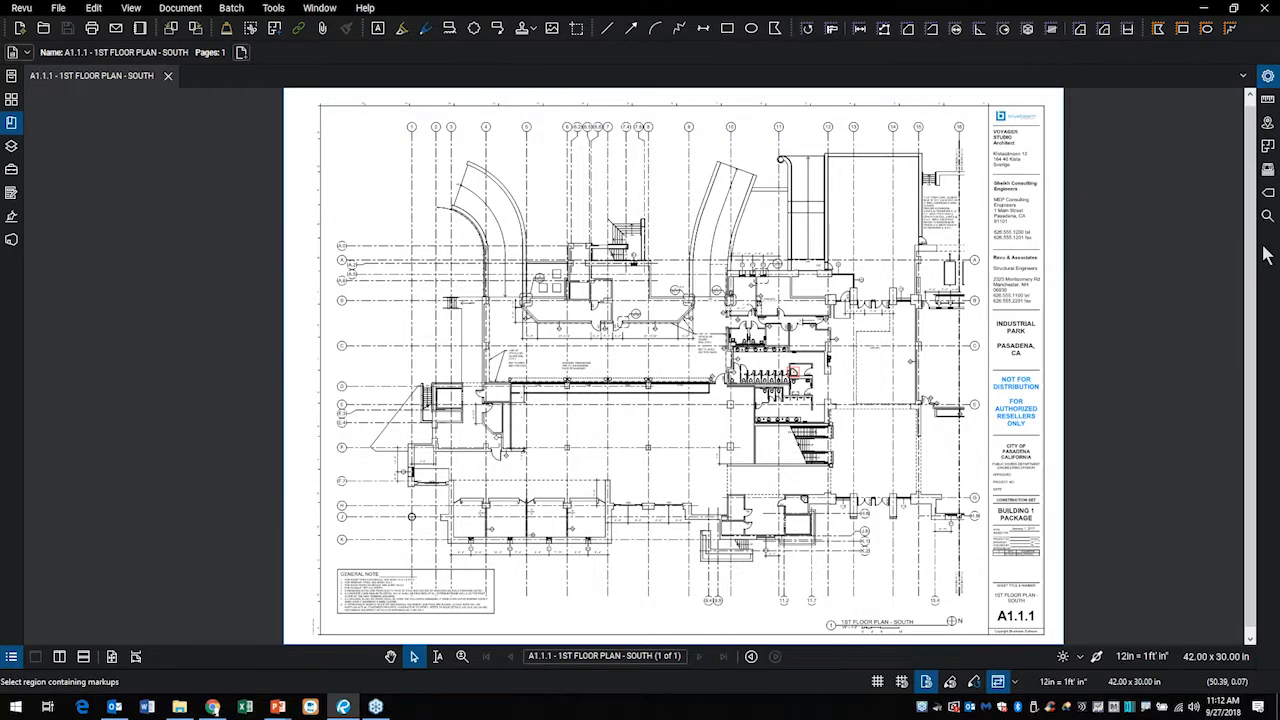
right_click(1266, 247)
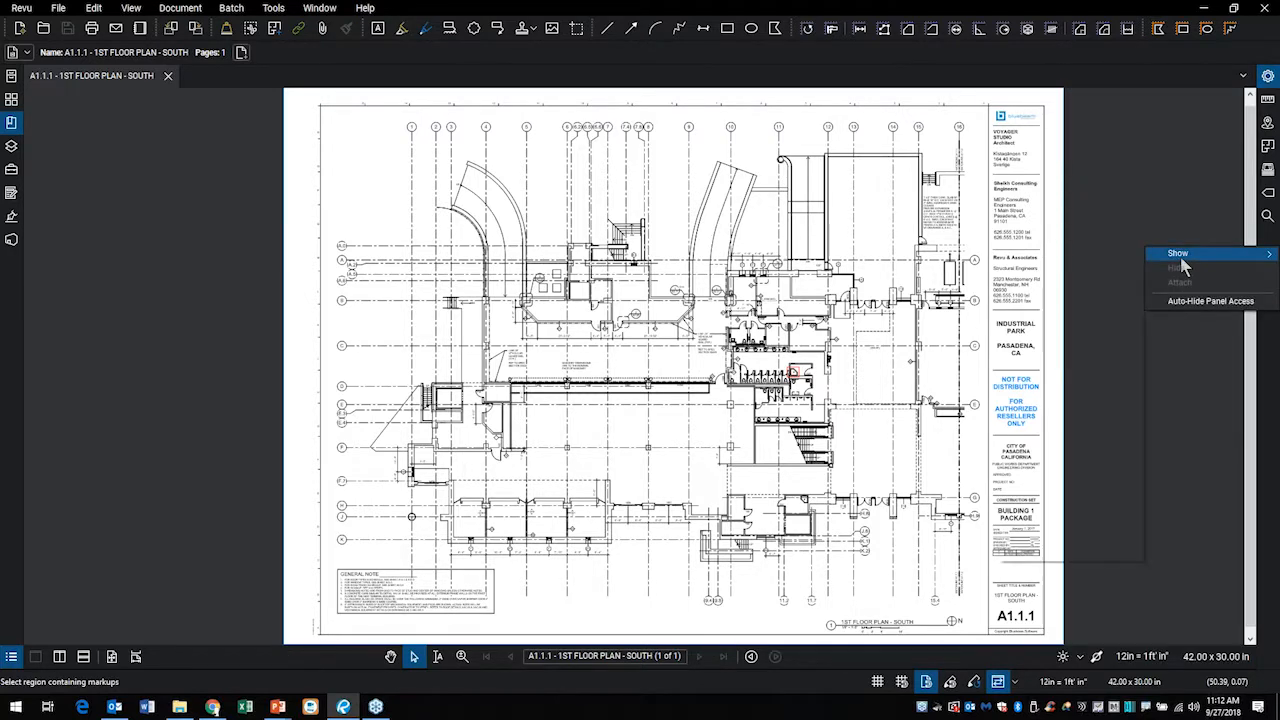
mouse_move(1182, 260)
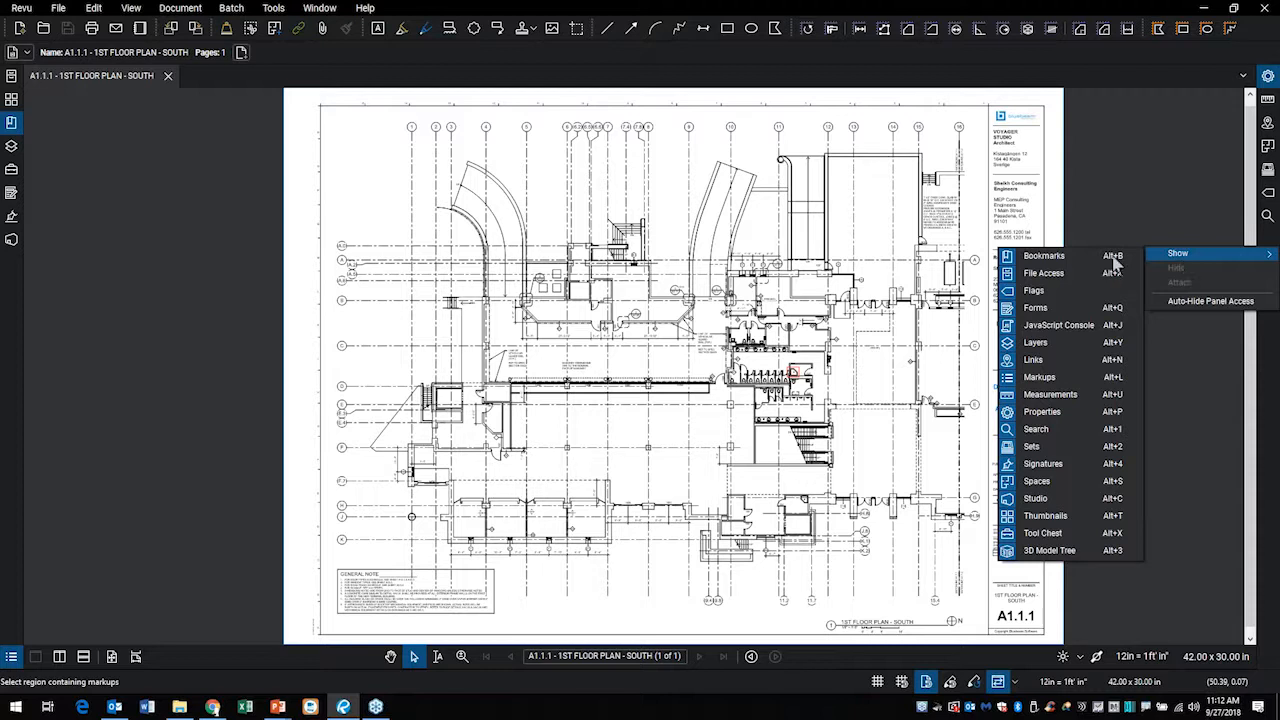
click(213, 230)
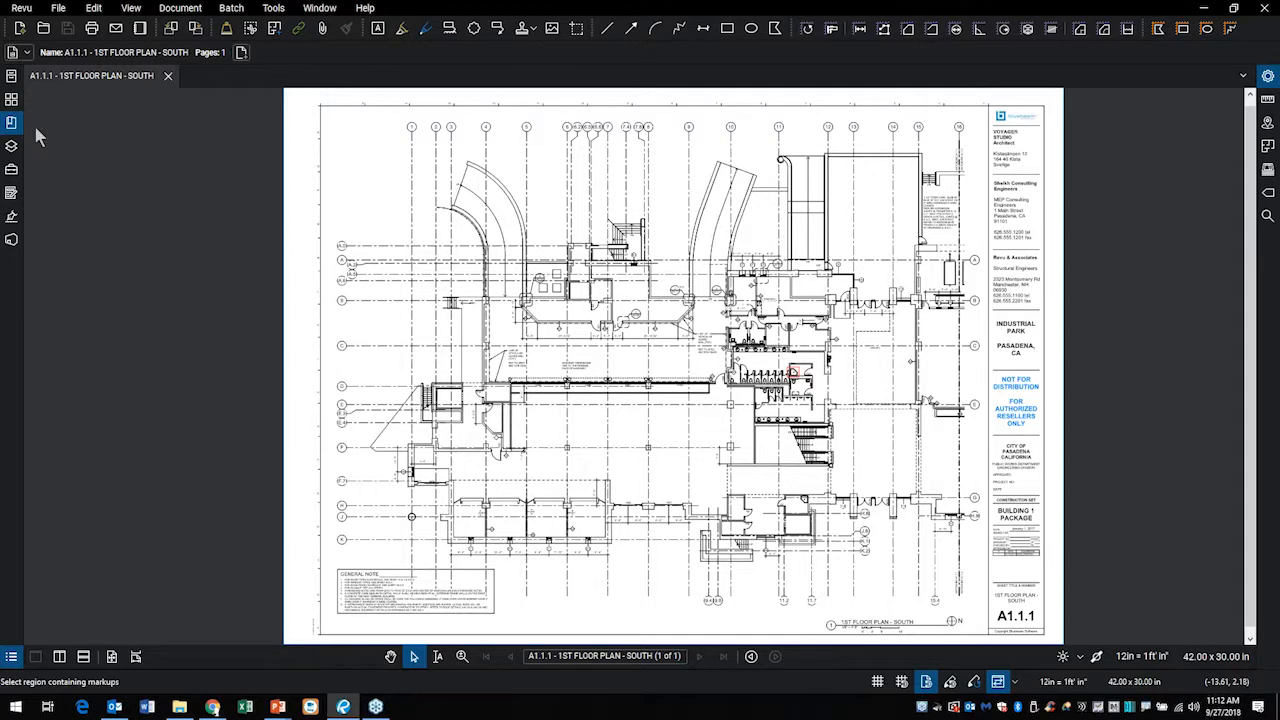
Check the floor plan's basic file information and display the File Access list of pinned and recent files
click(12, 54)
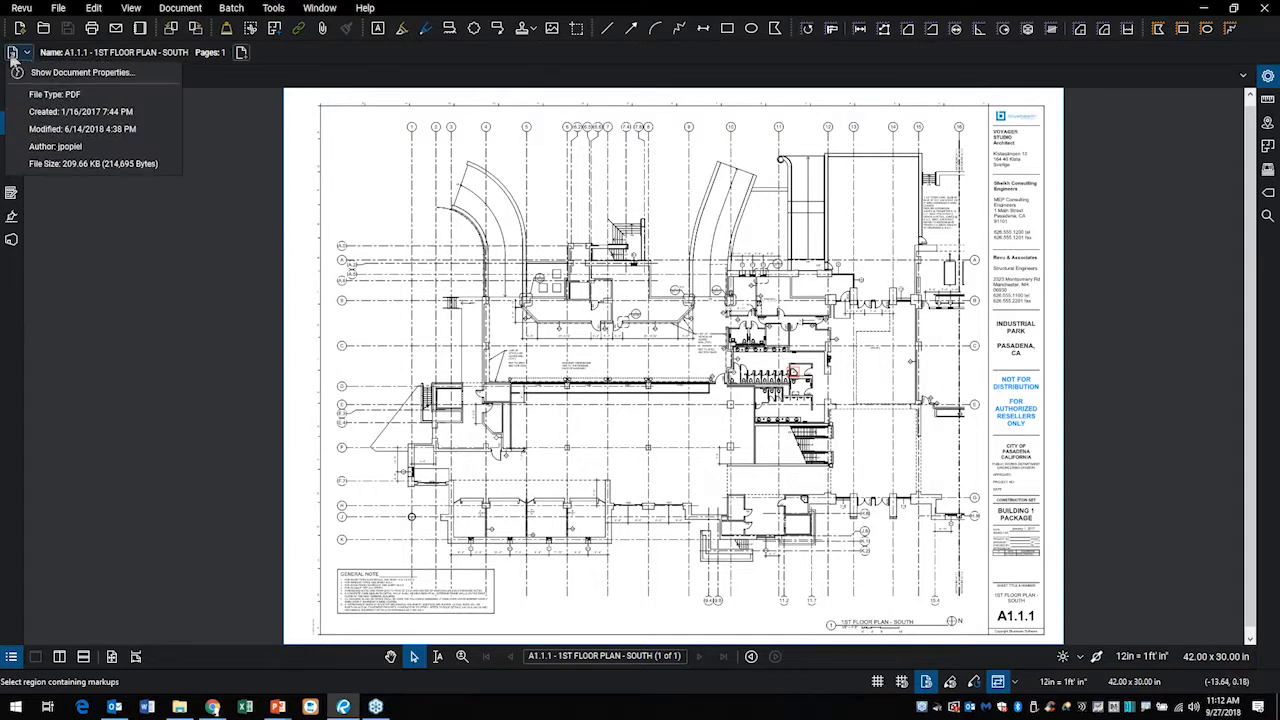
click(89, 205)
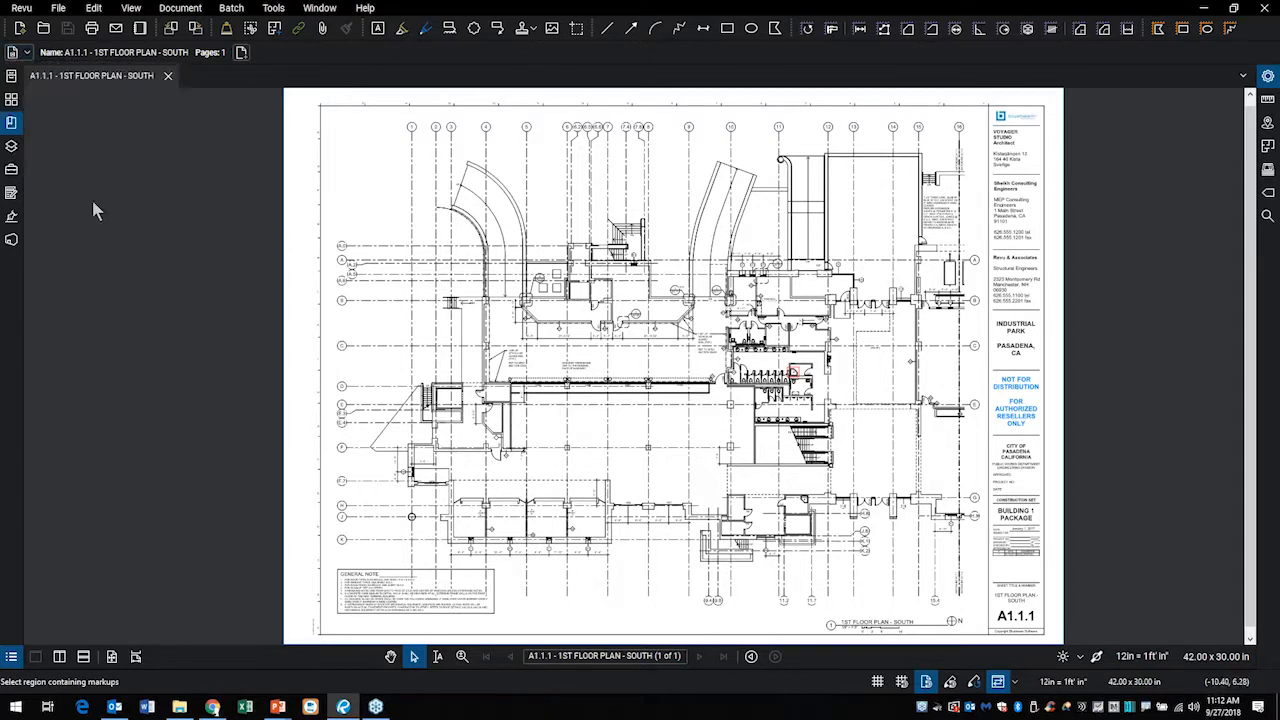
click(11, 76)
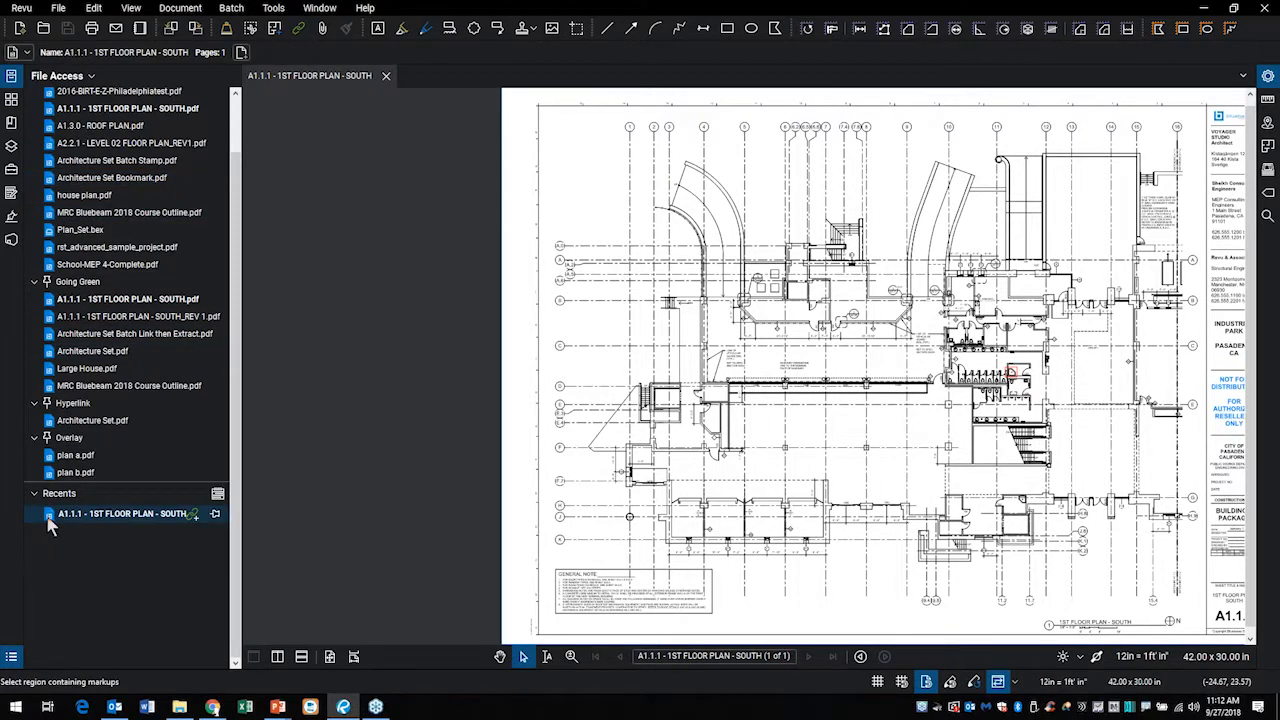
key(alt+Tab)
drag(150, 530, 405, 380)
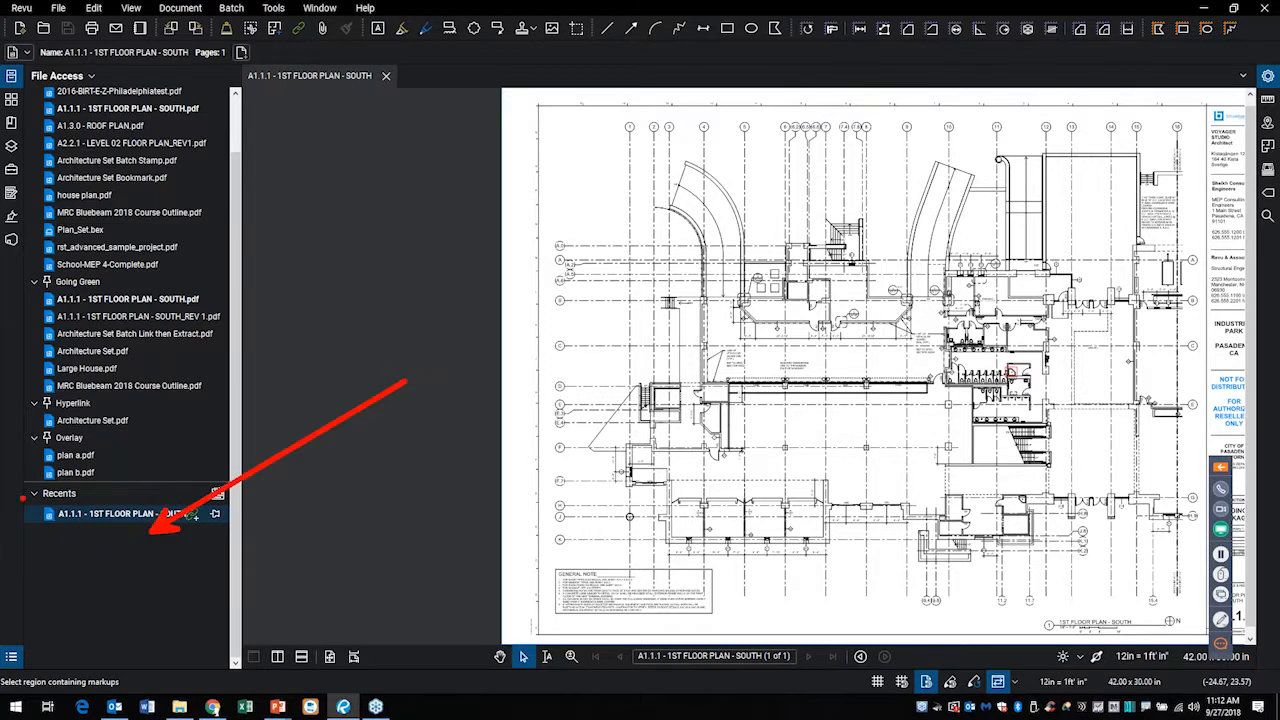
mouse_move(61, 577)
mouse_down()
mouse_move(66, 508)
mouse_move(88, 603)
mouse_move(108, 576)
mouse_up()
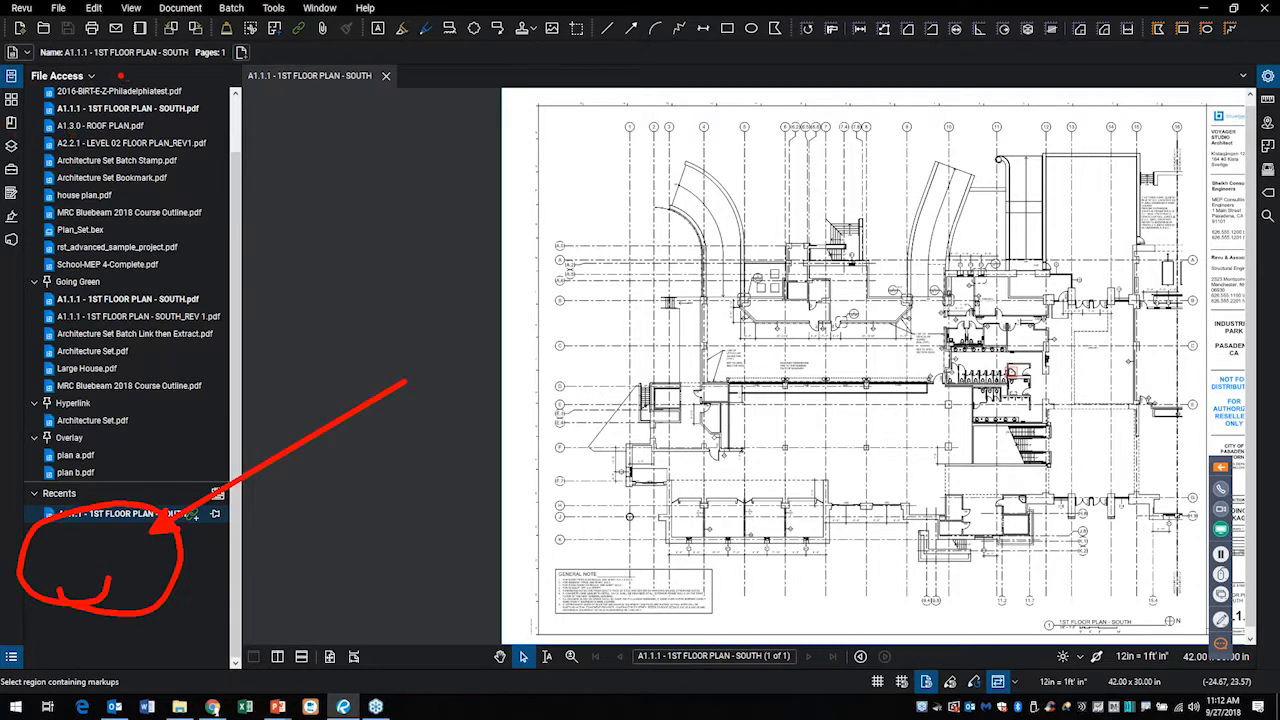
drag(112, 126, 340, 168)
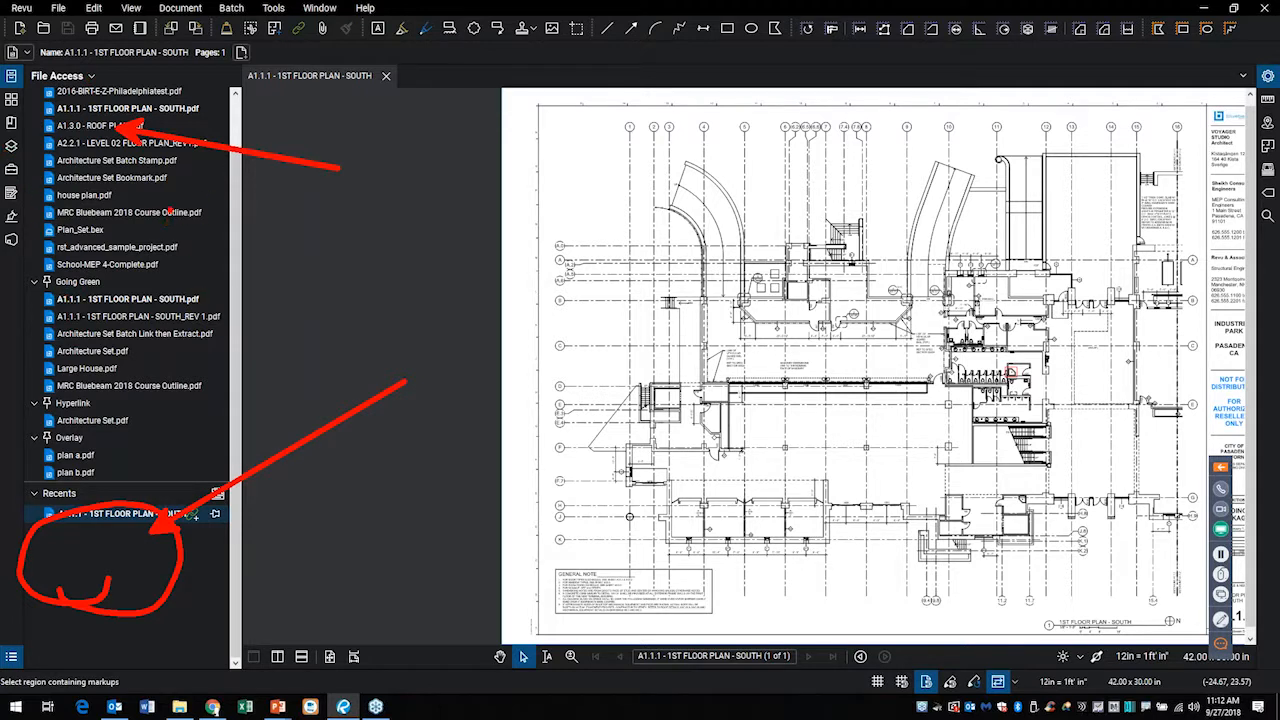
mouse_move(131, 271)
mouse_down()
mouse_move(50, 266)
mouse_move(3, 292)
mouse_move(2, 384)
mouse_move(22, 402)
mouse_move(252, 388)
mouse_move(200, 273)
mouse_move(95, 283)
mouse_up()
mouse_move(104, 438)
mouse_down()
mouse_move(16, 438)
mouse_move(56, 484)
mouse_move(124, 432)
mouse_up()
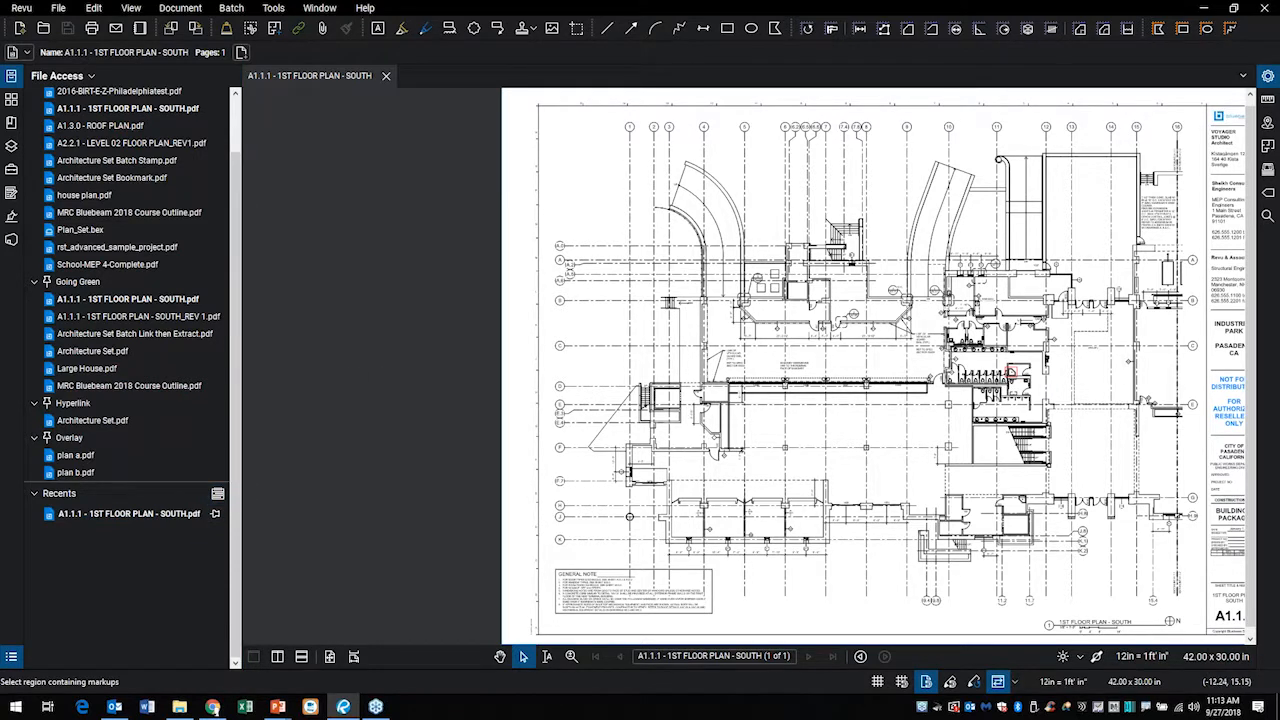
Reopen A1.1.1 - 1ST FLOOR PLAN - SOUTH.pdf from the pinned Going Green folder and inspect the plan up close and as a whole
mouse_move(169, 369)
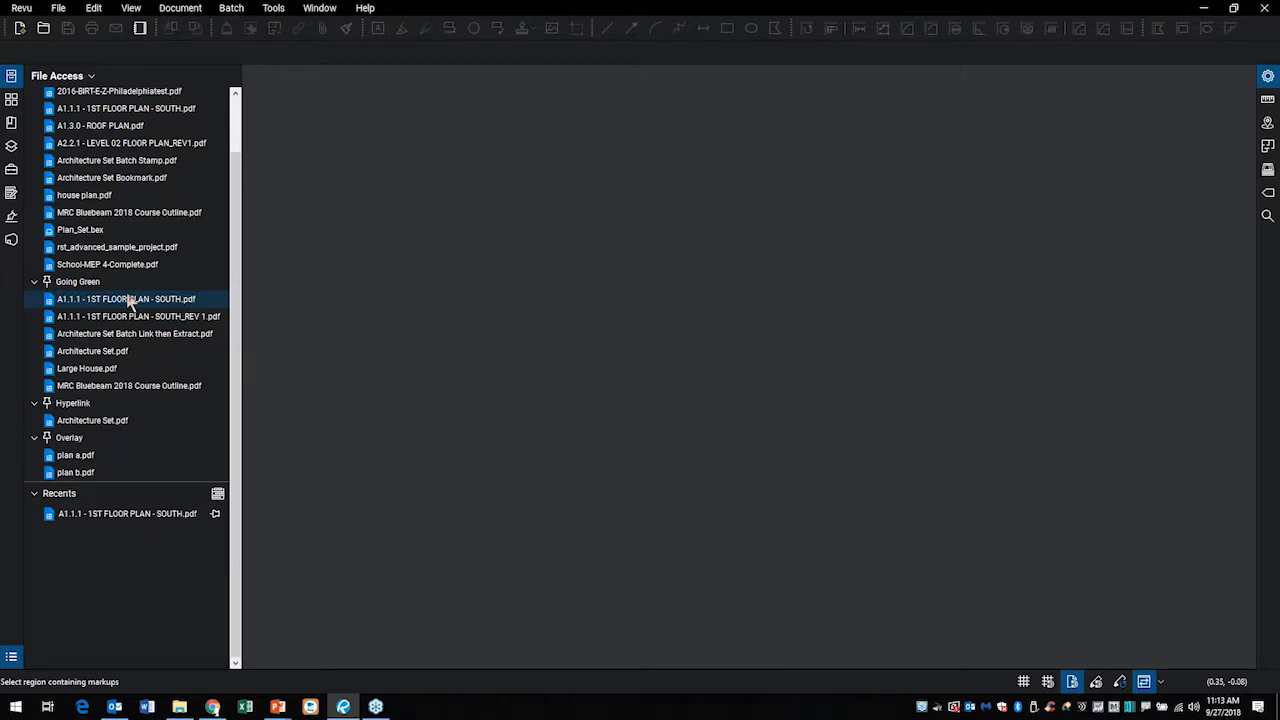
click(127, 300)
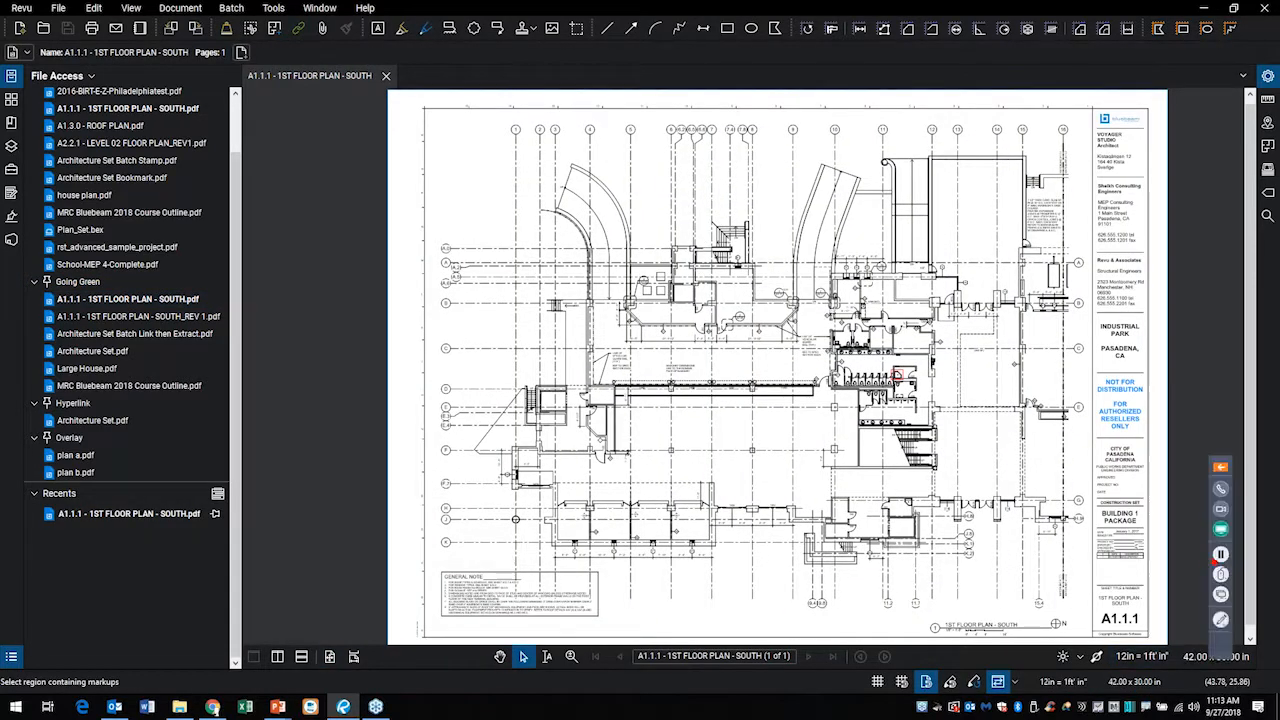
drag(1193, 643, 1122, 516)
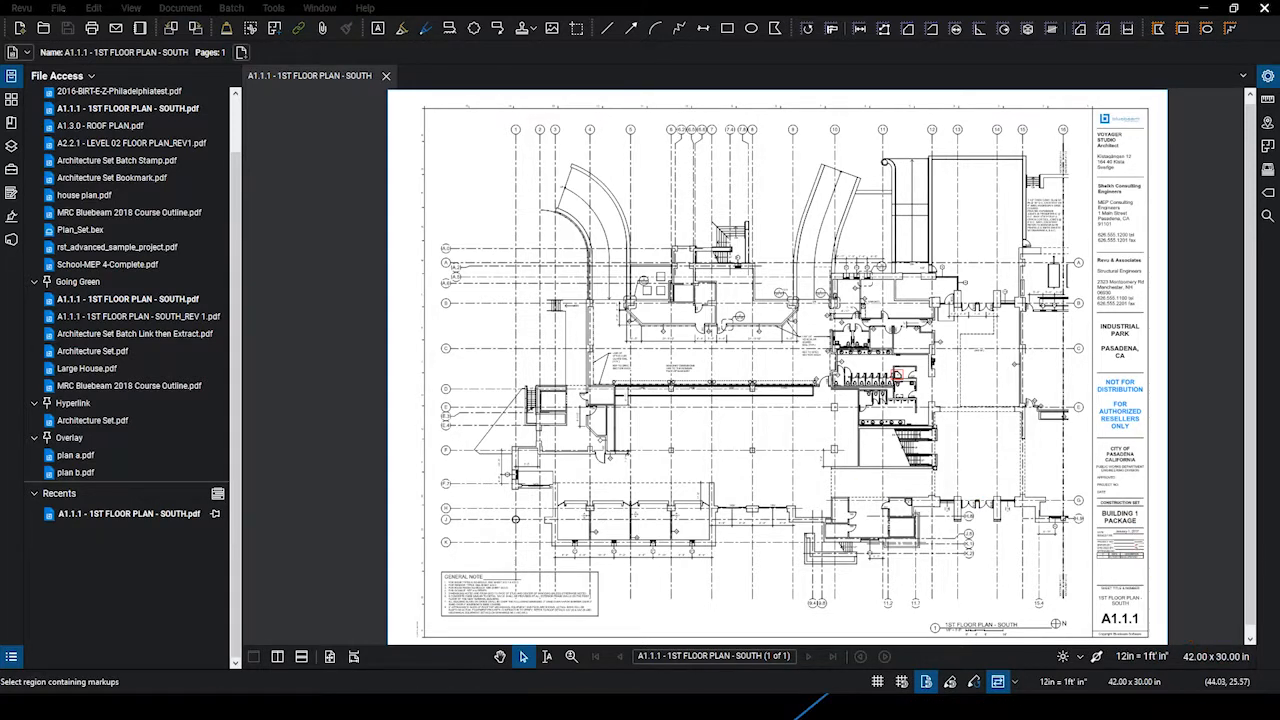
scroll(763, 403, up, 3)
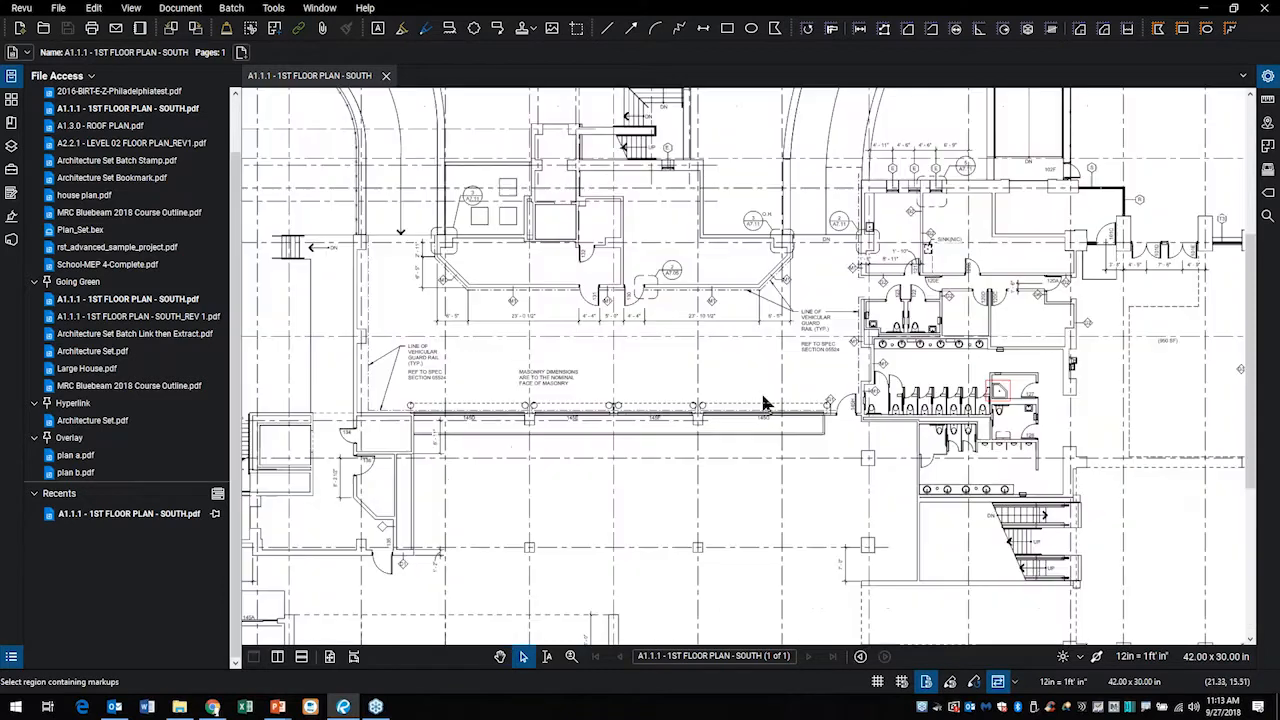
scroll(763, 403, down, 1)
scroll(750, 415, down, 3)
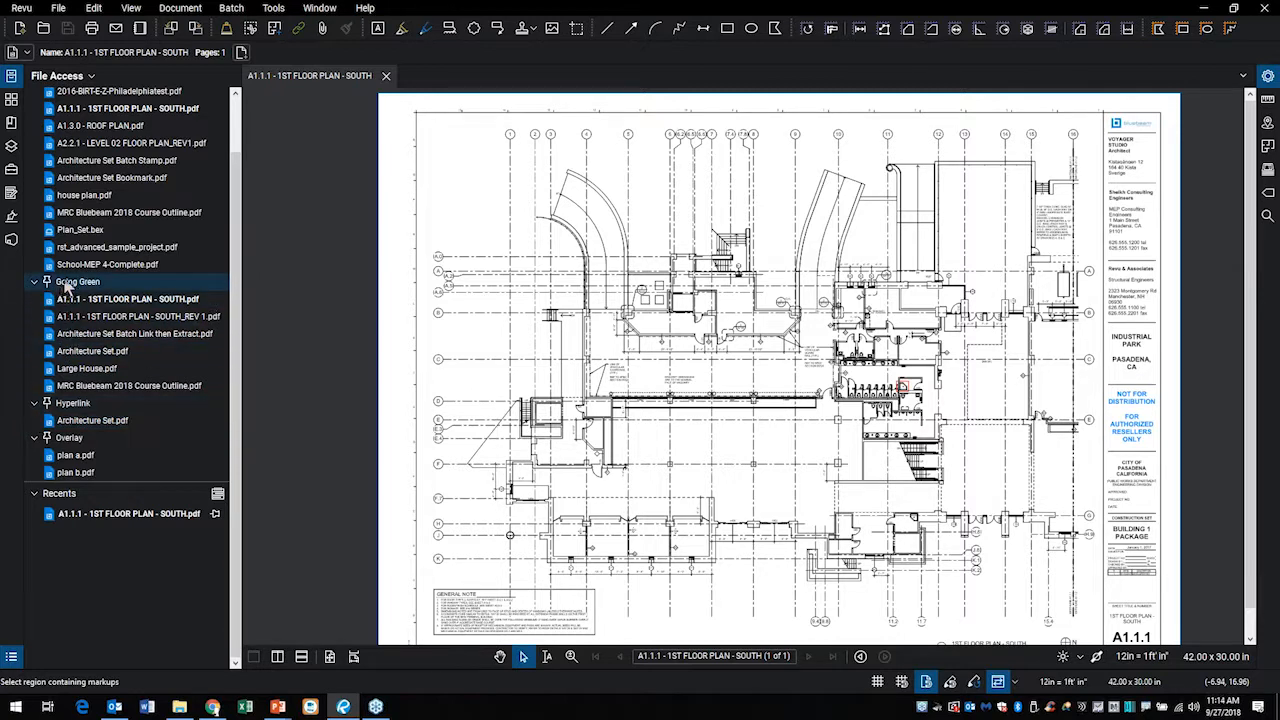
Open MRC Bluebeam 2018 Course Outline.pdf from the Going Green folder and read through its agenda topics
click(86, 386)
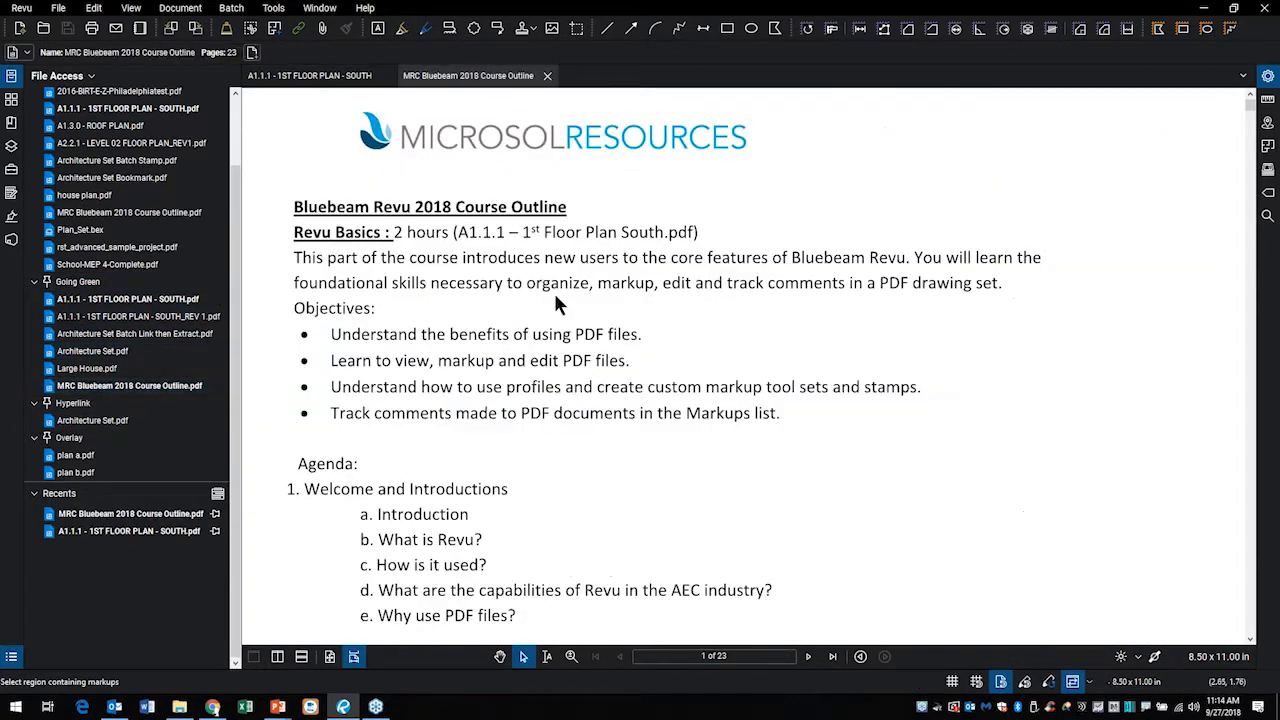
scroll(559, 340, down, 3)
scroll(560, 340, down, 9)
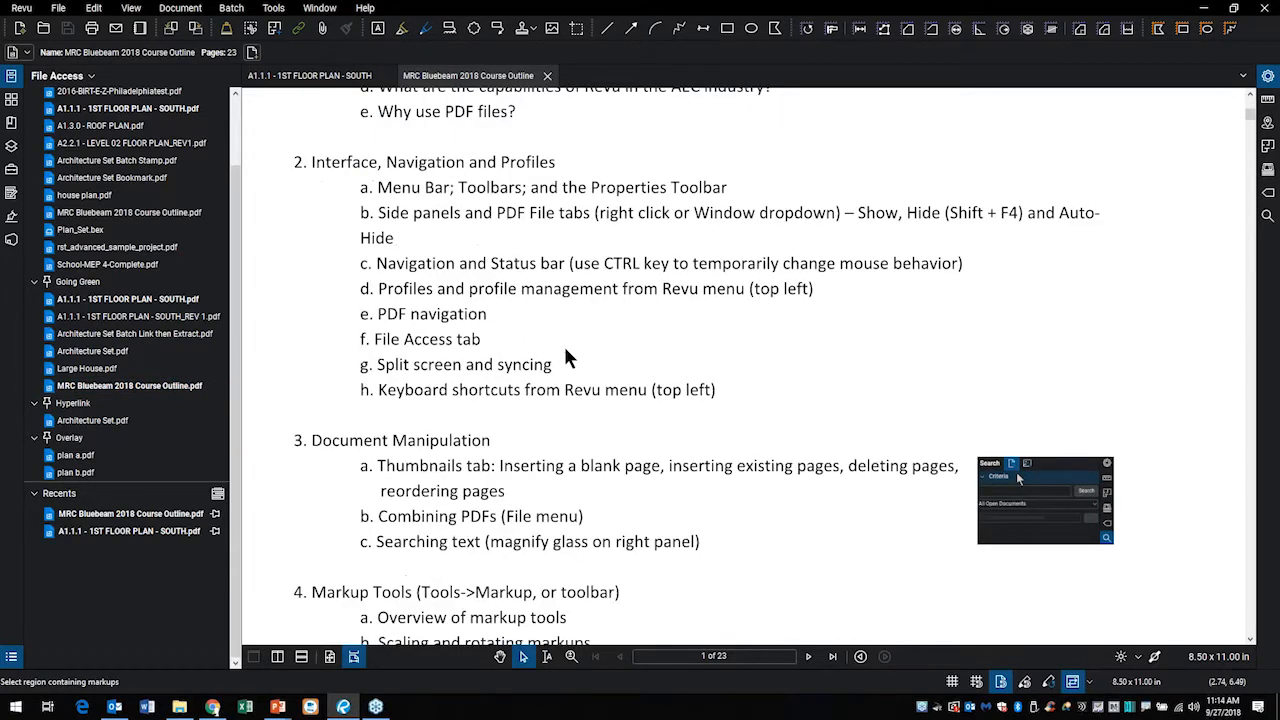
scroll(558, 366, up, 4)
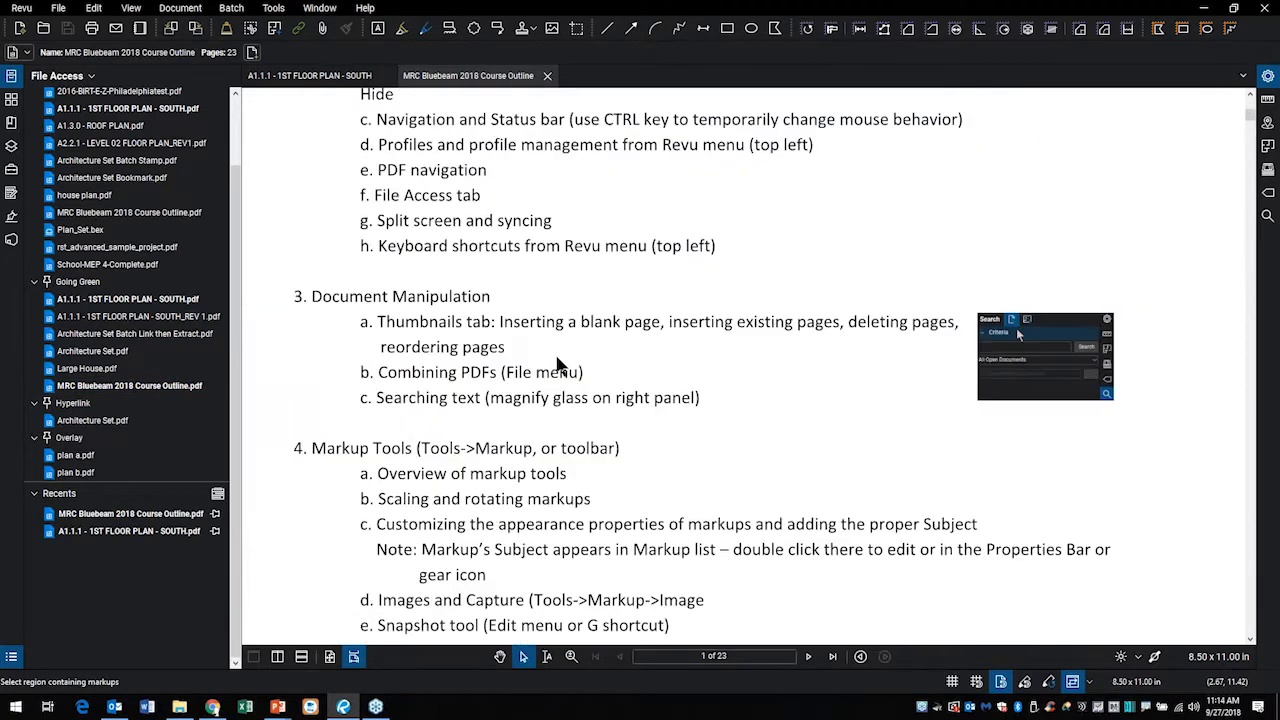
scroll(470, 480, down, 3)
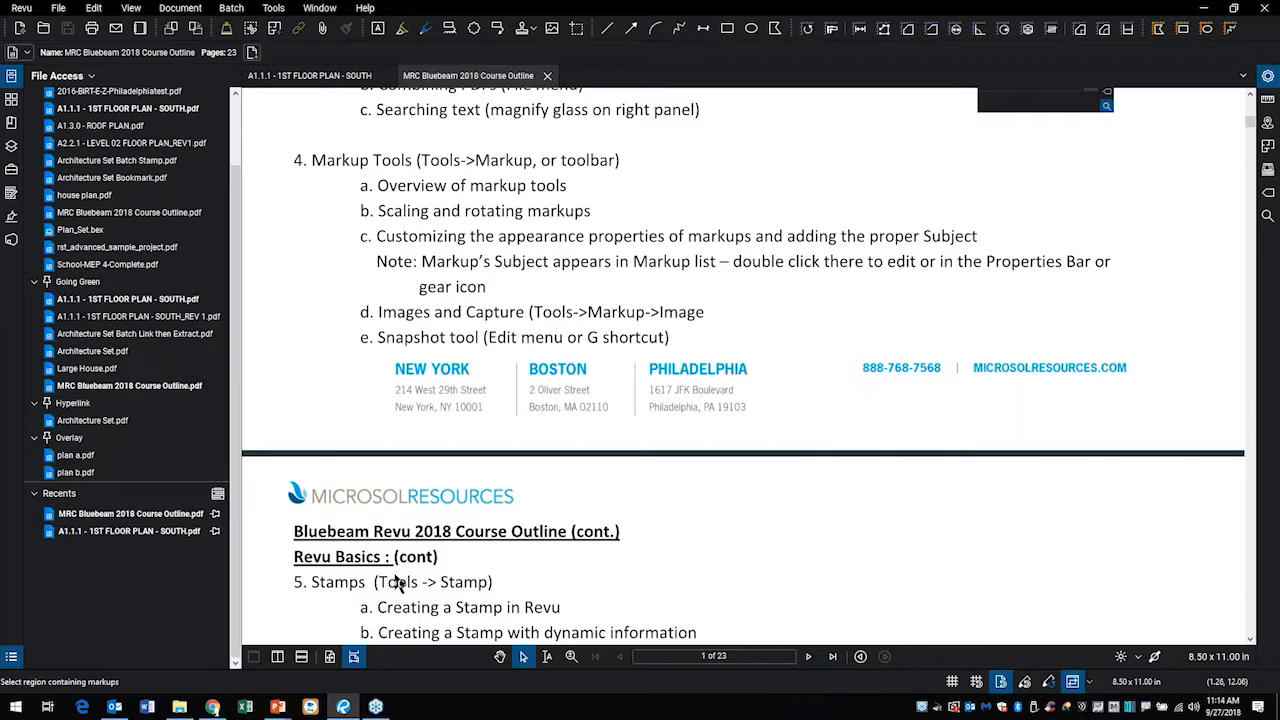
Display the course outline as one full page and zoom in on its agenda
mouse_move(427, 533)
mouse_down()
mouse_move(356, 645)
mouse_move(429, 464)
mouse_up()
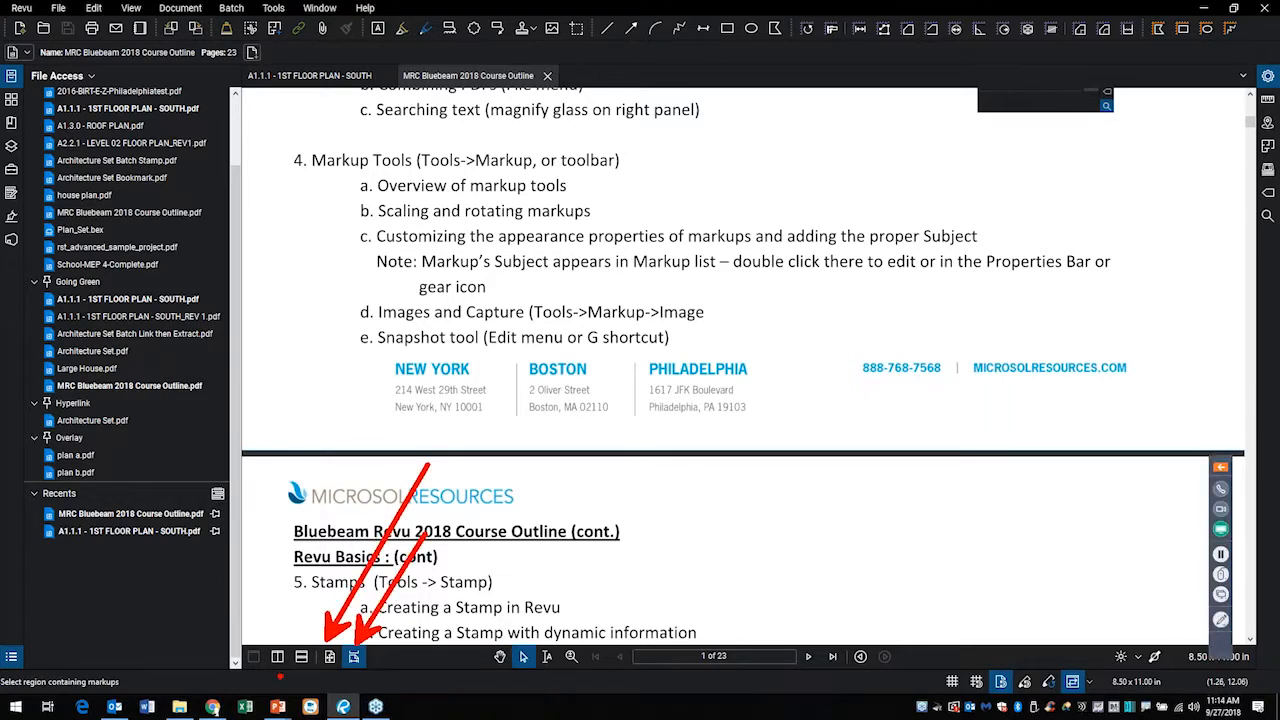
key(Escape)
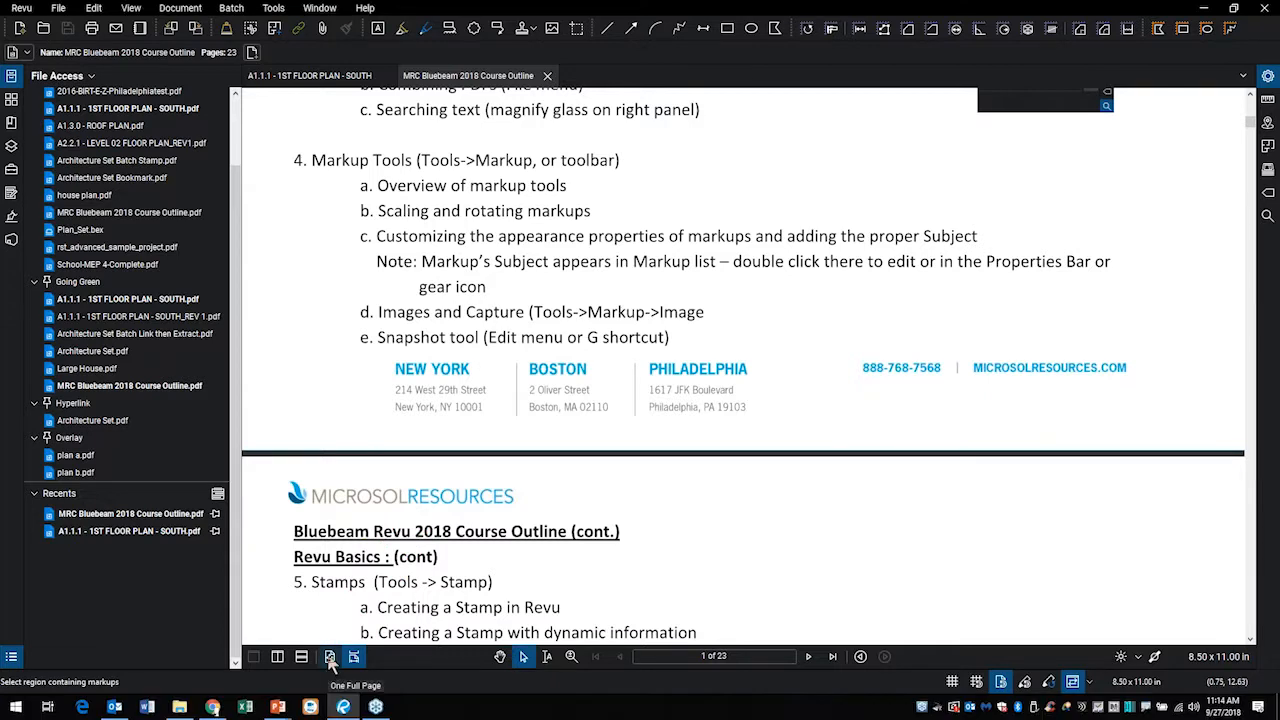
click(329, 656)
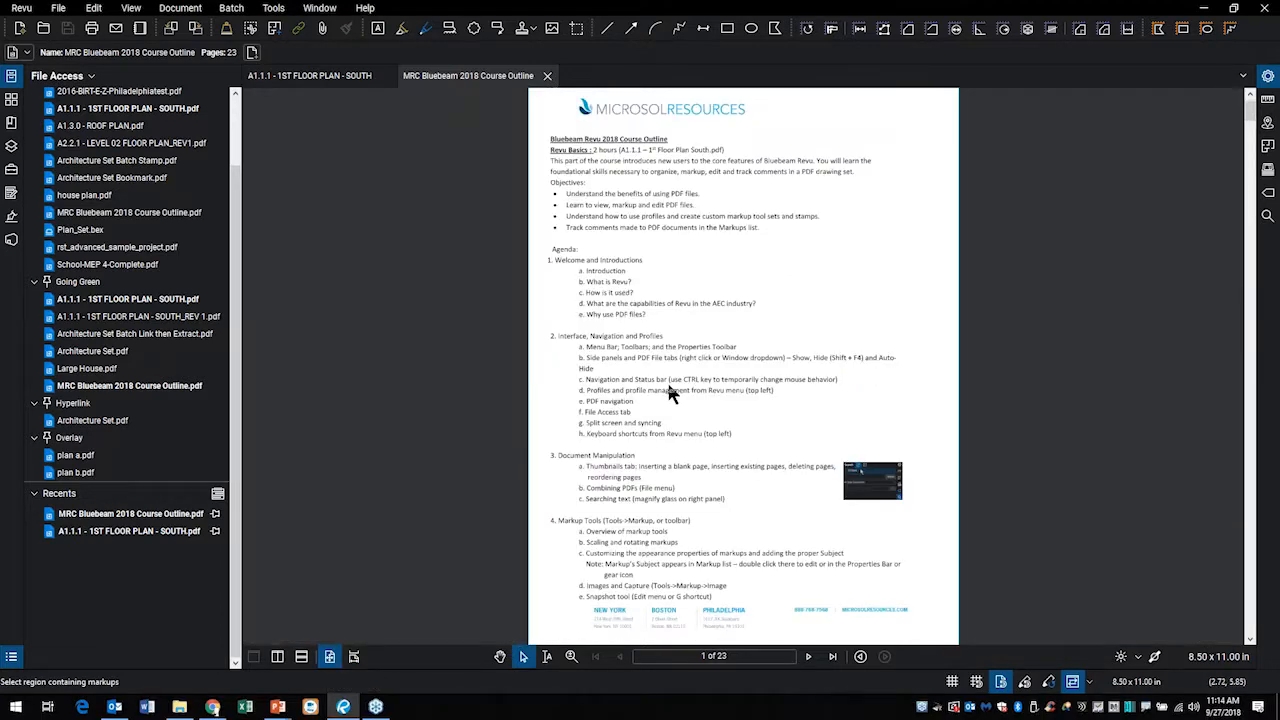
scroll(666, 379, up, 4)
scroll(673, 386, down, 3)
scroll(673, 386, up, 4)
scroll(674, 386, down, 1)
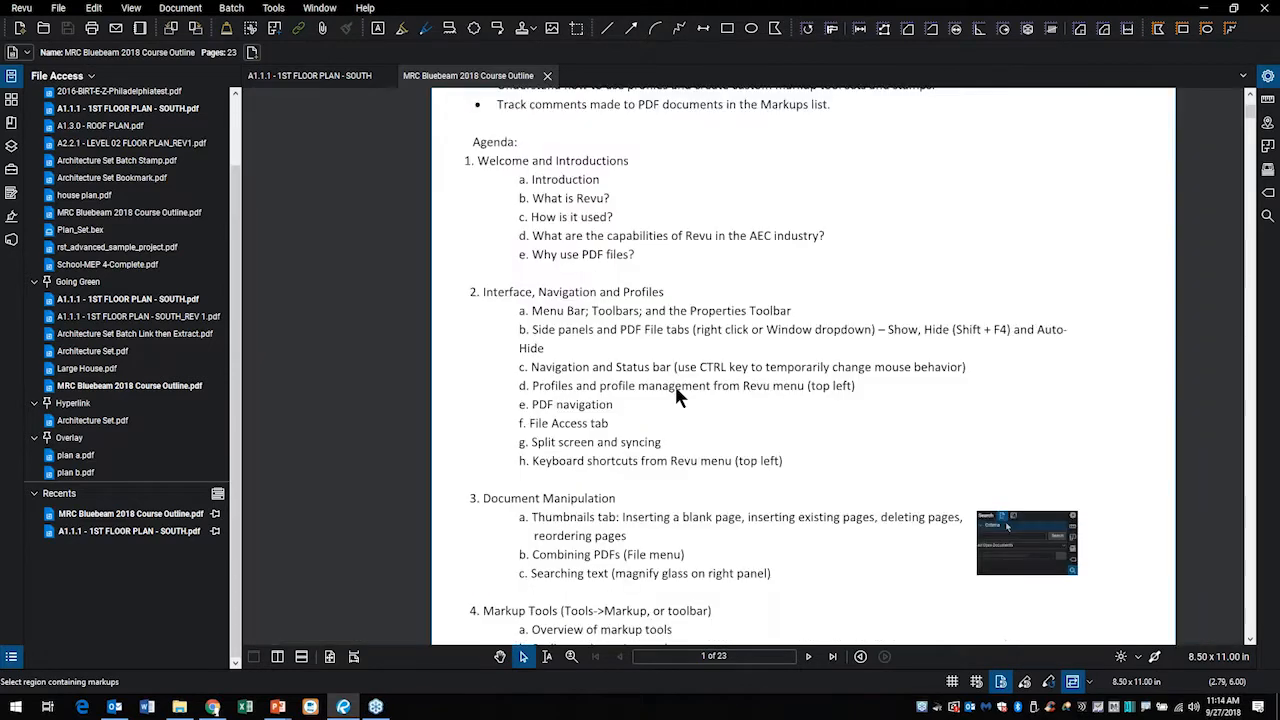
Fit the course outline to the page width and examine its objectives and agenda at different zoom levels
click(355, 657)
scroll(605, 415, down, 3)
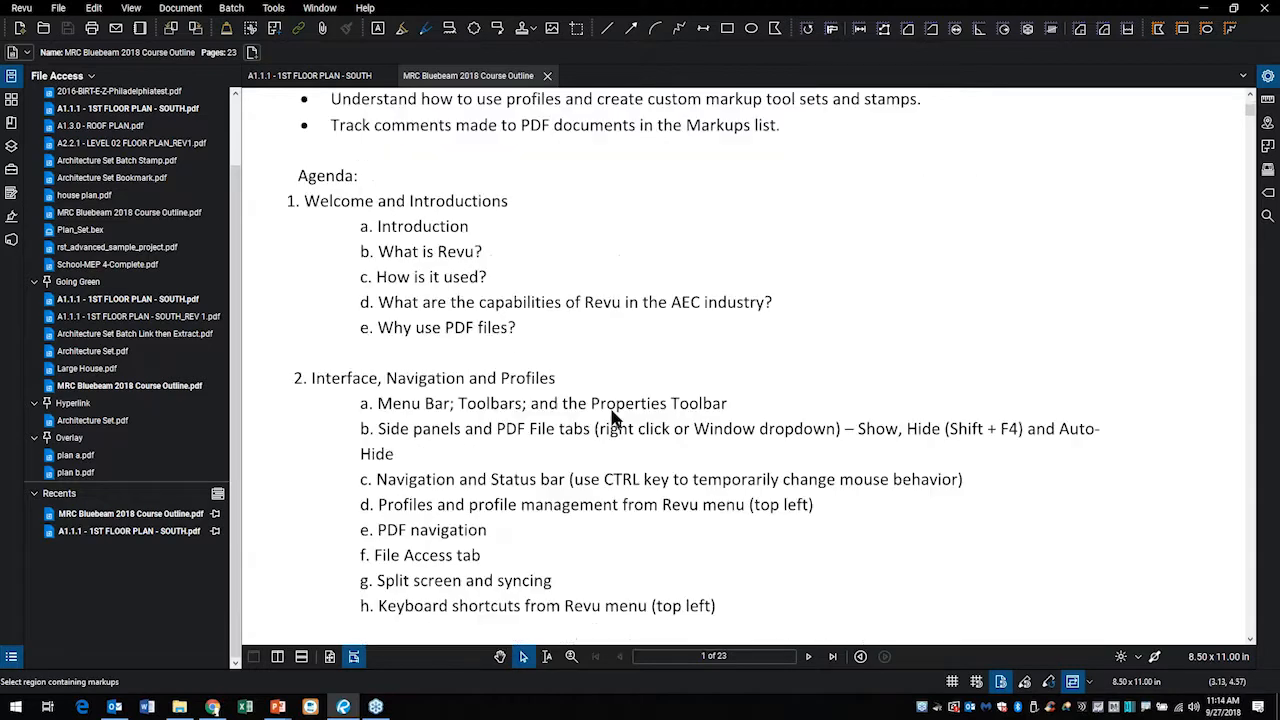
scroll(613, 404, up, 3)
scroll(620, 394, down, 3)
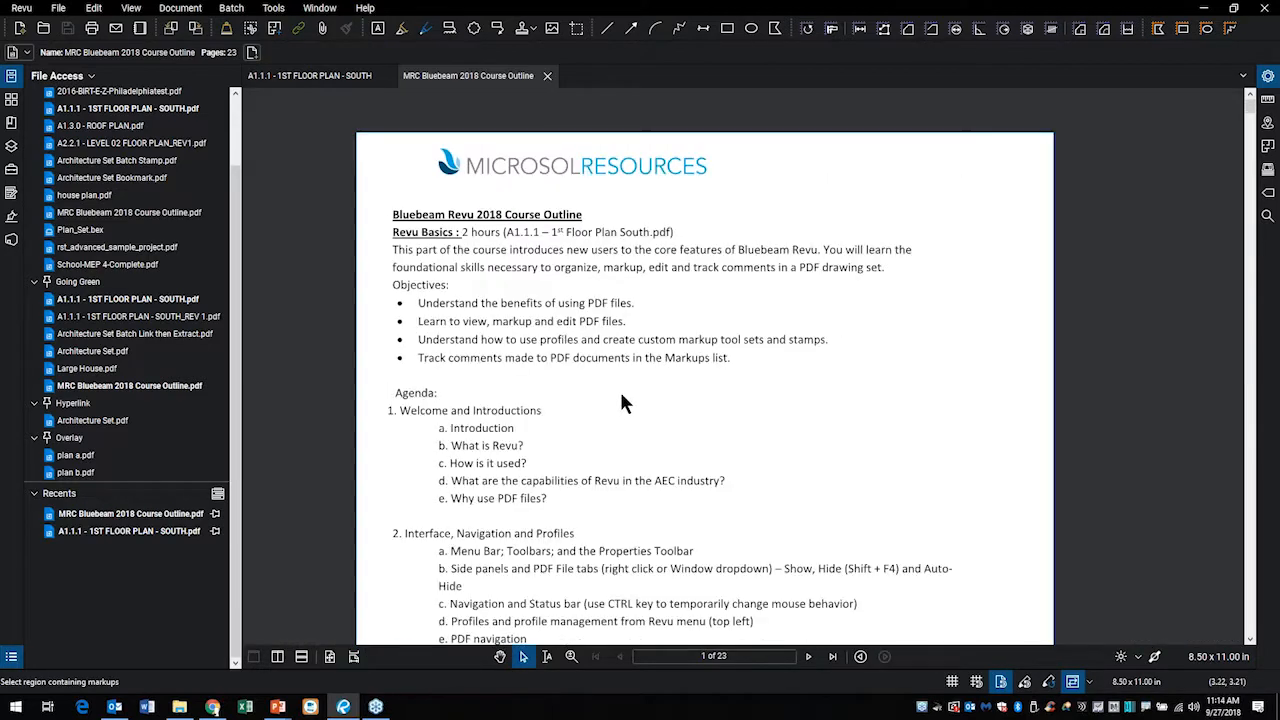
scroll(620, 396, down, 3)
scroll(620, 396, up, 3)
scroll(620, 398, down, 4)
scroll(611, 400, up, 5)
scroll(614, 406, down, 4)
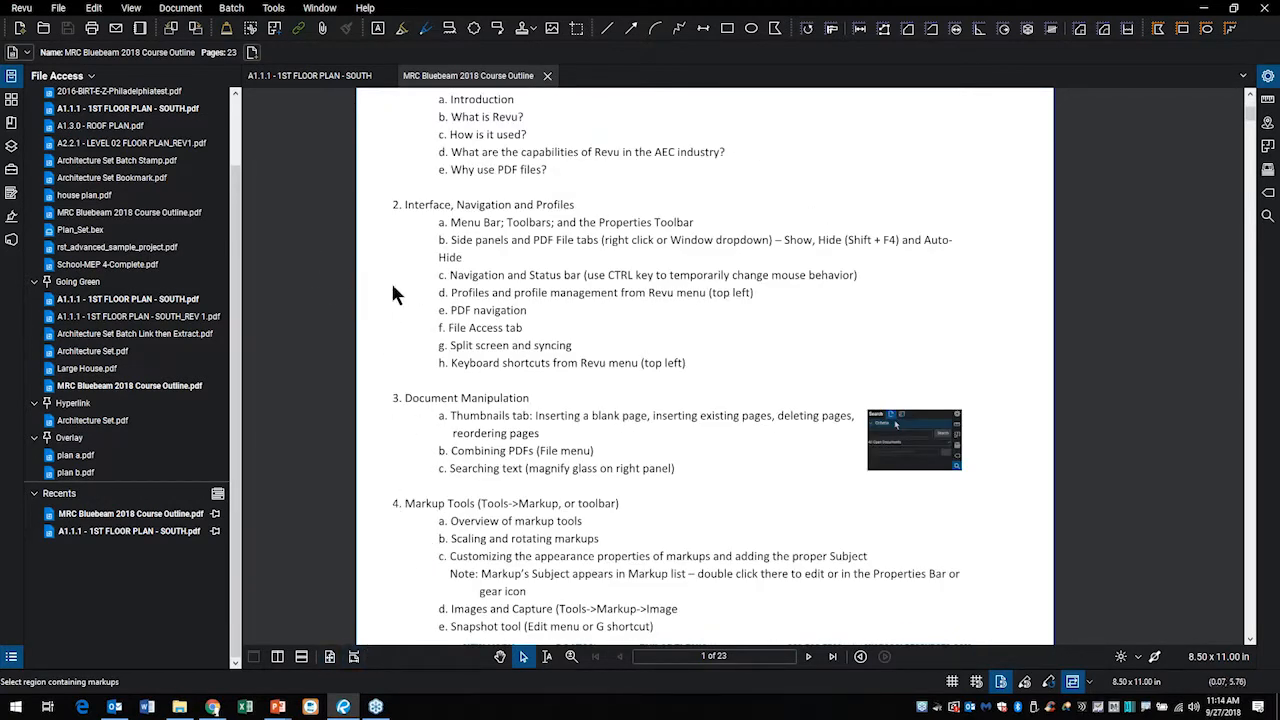
scroll(450, 295, up, 1)
scroll(450, 295, up, 3)
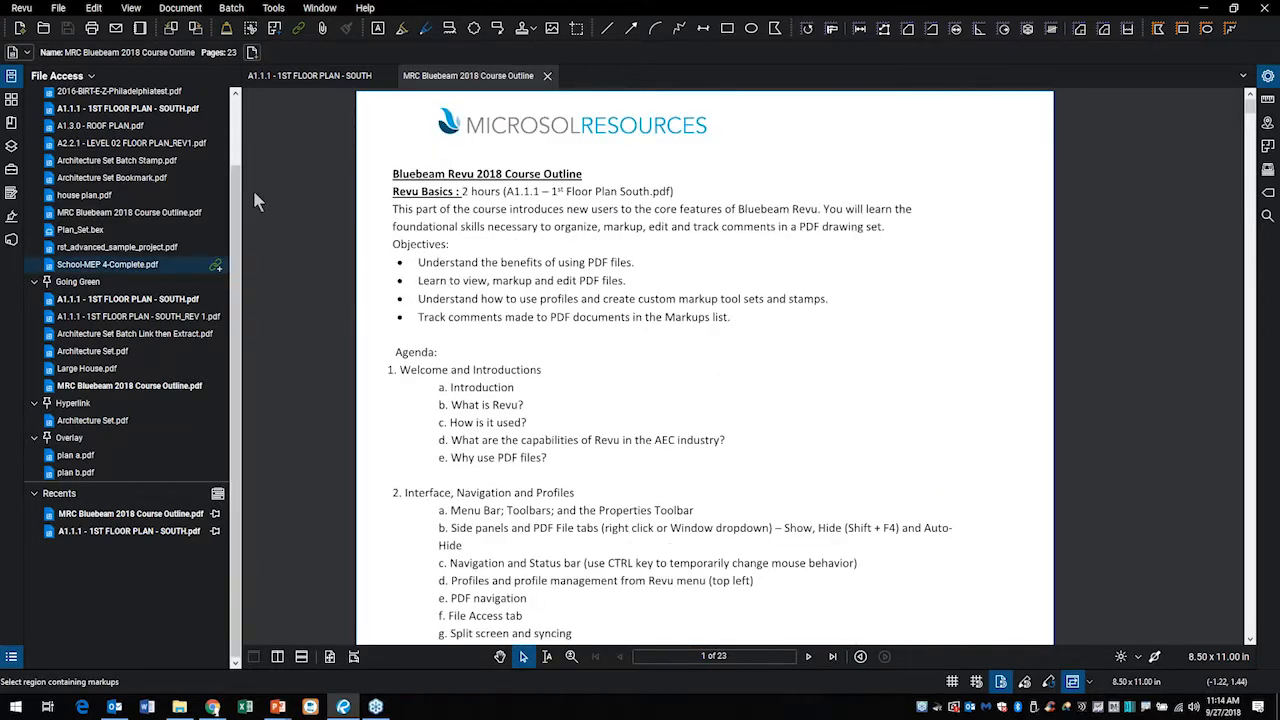
Switch between the floor plan and course outline, and open Large House.pdf from the pinned Going Green folder
click(318, 79)
click(490, 83)
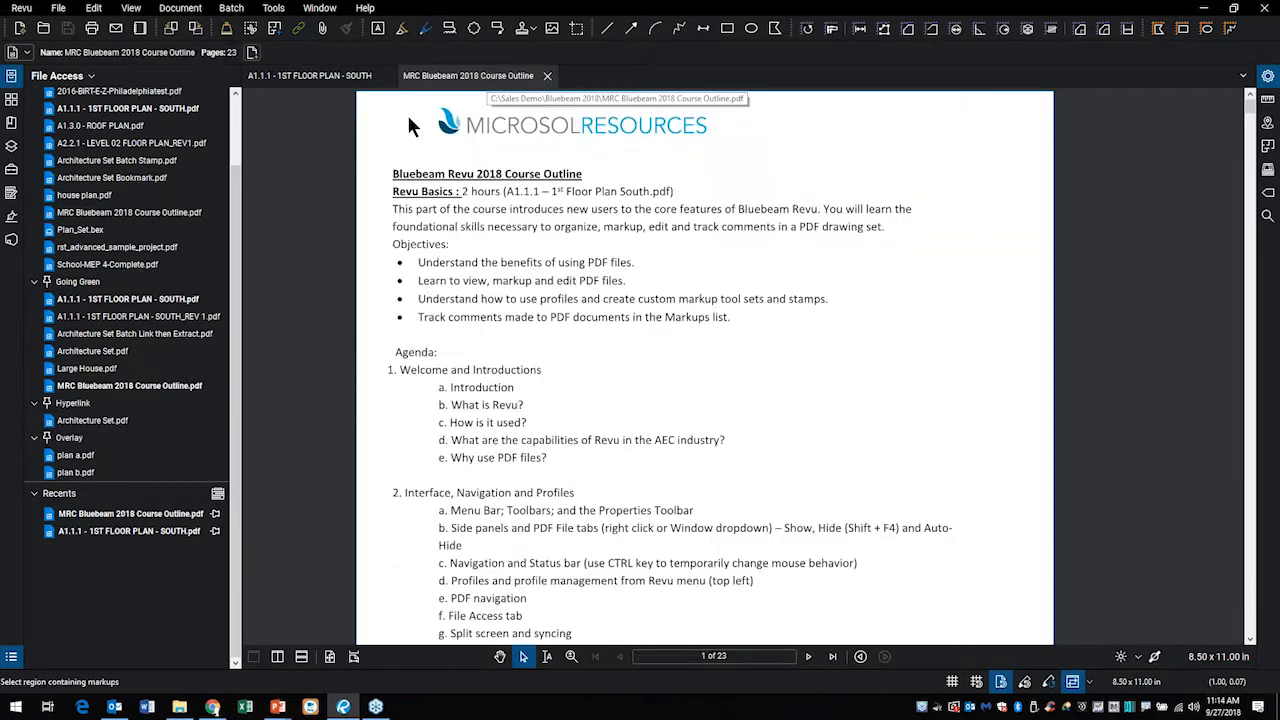
drag(228, 447, 75, 378)
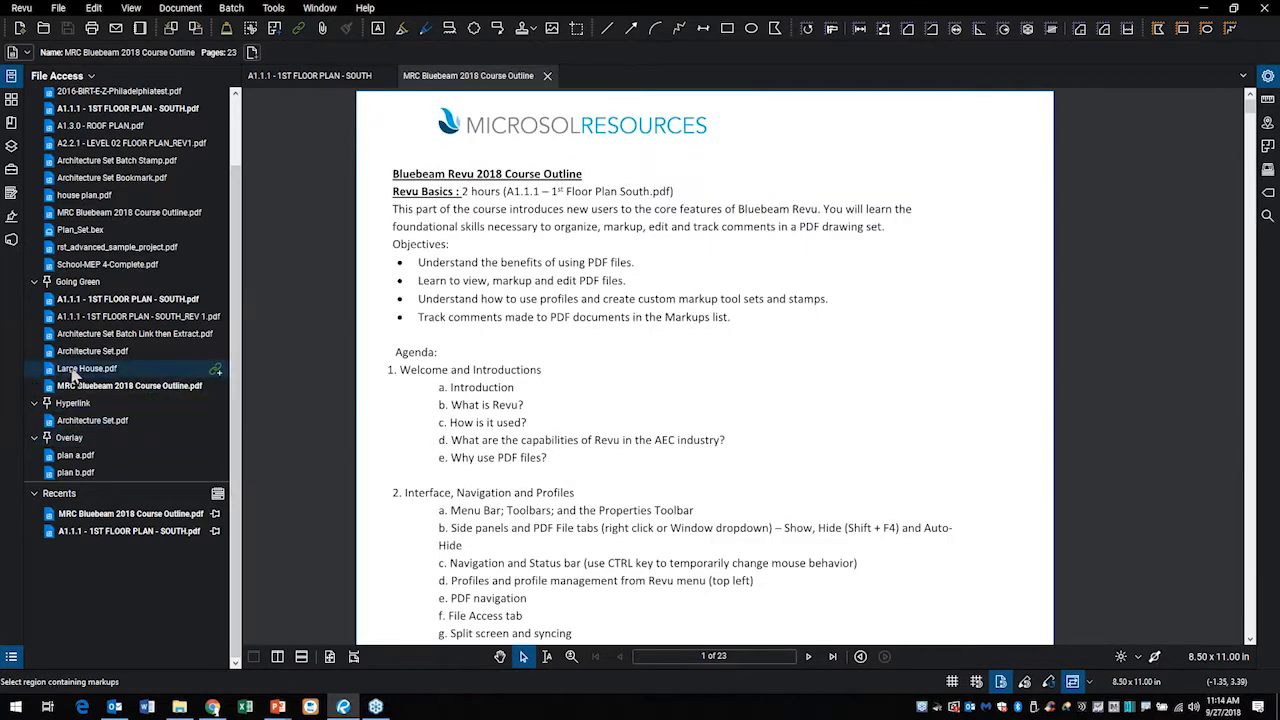
double_click(73, 371)
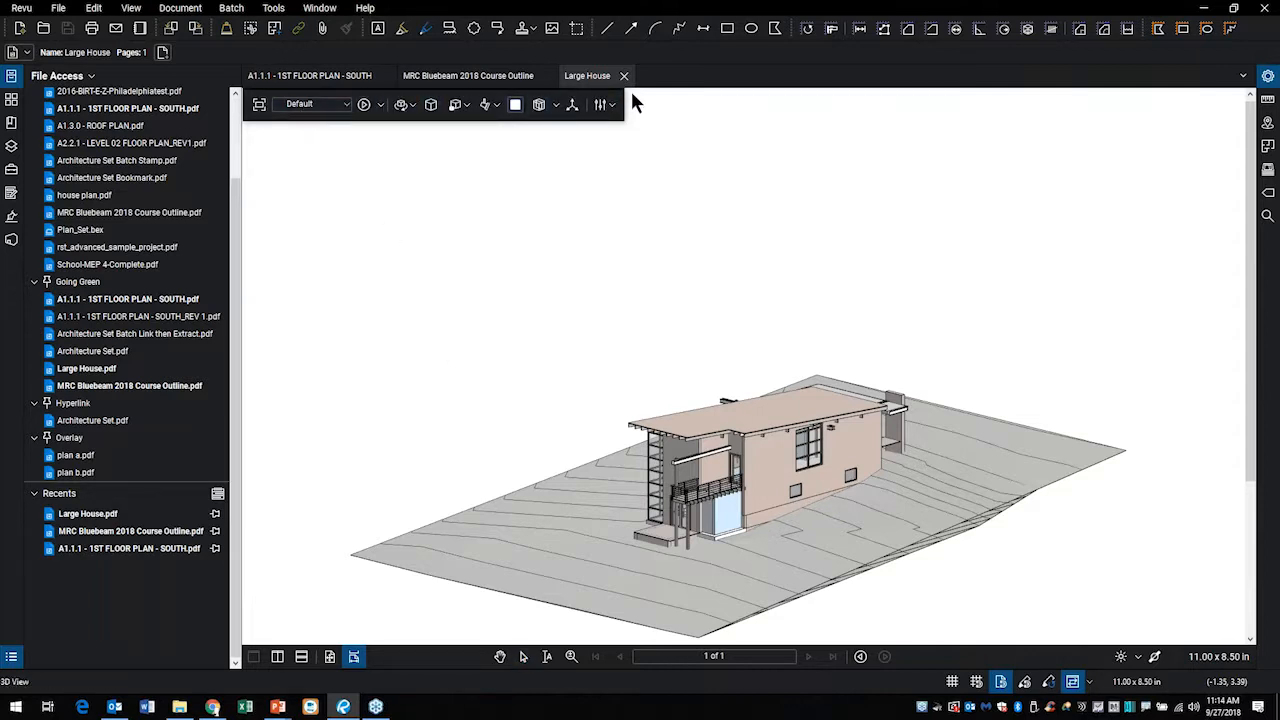
Select the house's roof in the 3D model and review its properties and metadata
mouse_move(532, 428)
mouse_down()
mouse_move(557, 380)
mouse_move(521, 358)
mouse_move(531, 371)
mouse_move(576, 350)
mouse_move(516, 300)
mouse_move(506, 306)
mouse_up()
mouse_move(566, 345)
mouse_down()
mouse_move(623, 365)
mouse_move(920, 282)
mouse_move(750, 370)
mouse_move(500, 286)
mouse_move(500, 371)
mouse_move(545, 365)
mouse_move(570, 344)
mouse_up()
scroll(694, 301, up, 3)
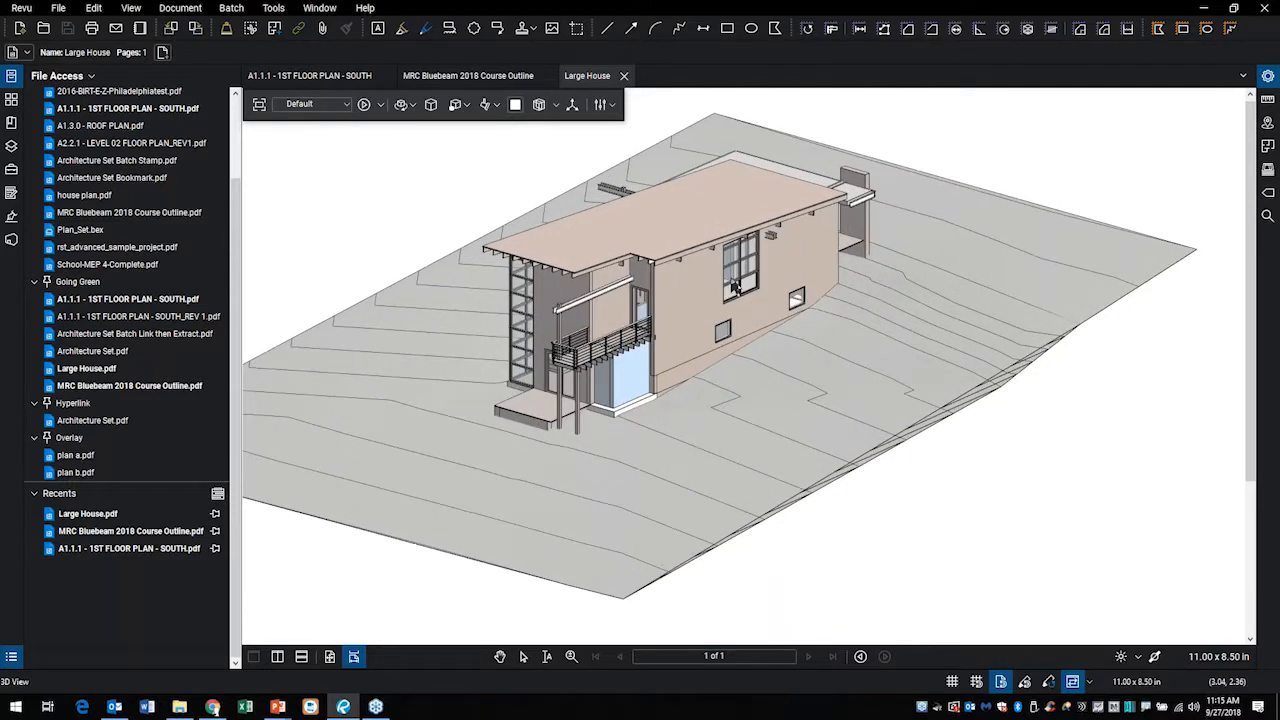
drag(735, 287, 649, 319)
click(649, 319)
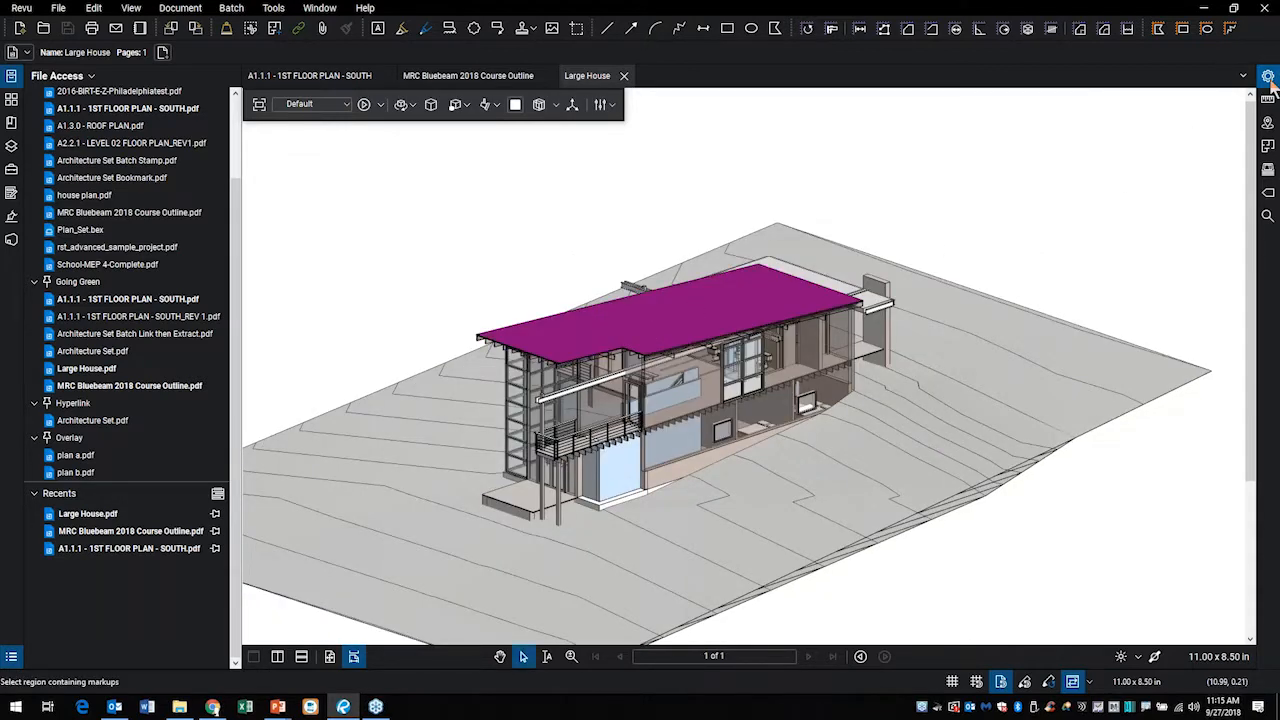
click(1269, 80)
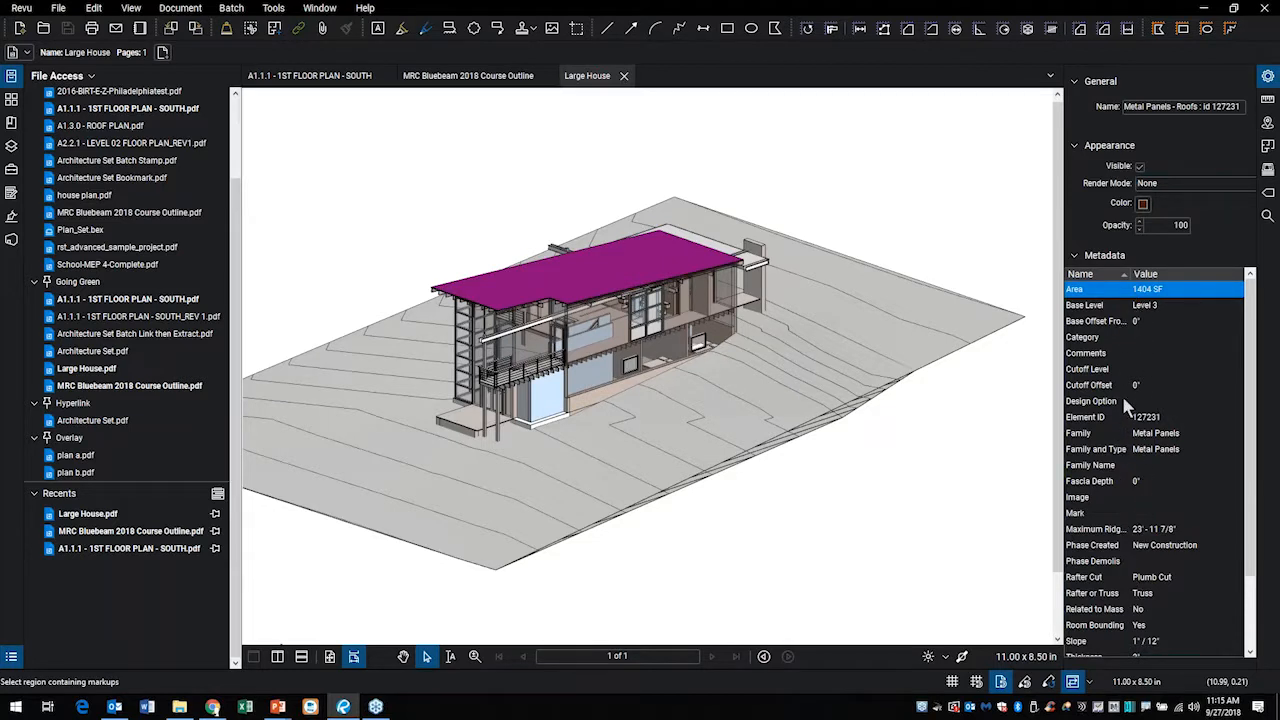
click(1266, 80)
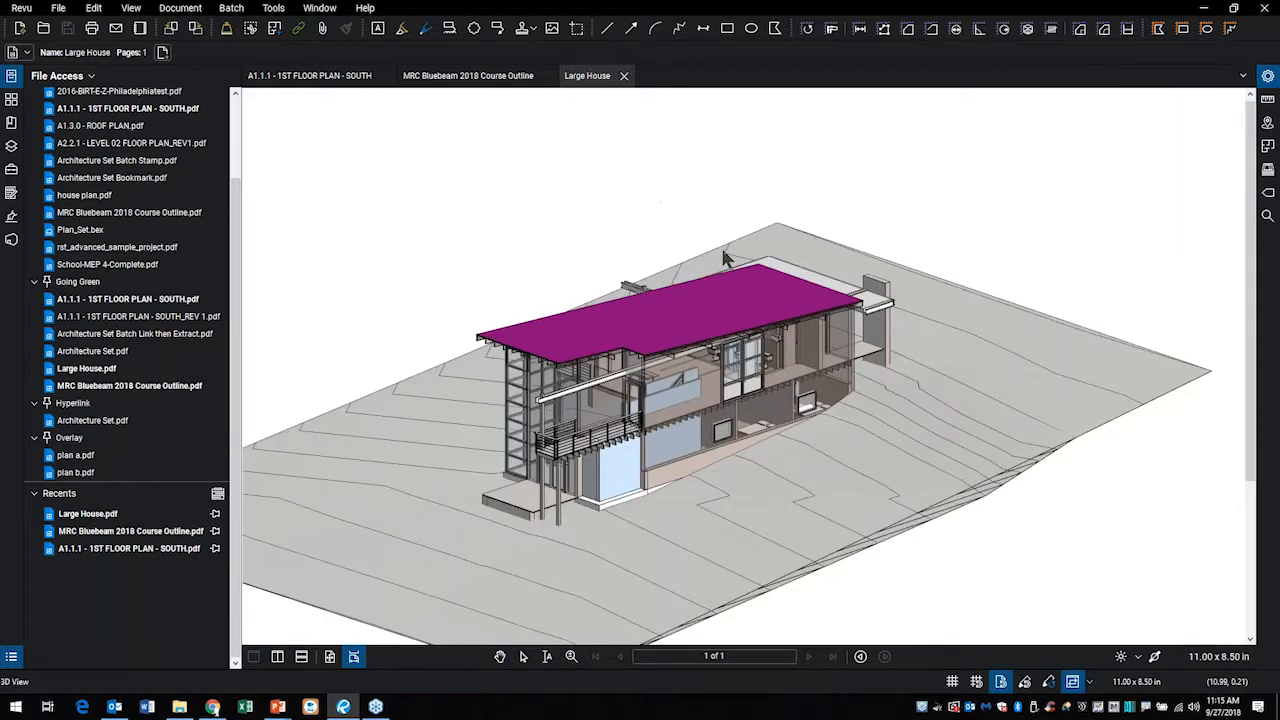
Hide the selected roof and show all parts of the 3D model again
right_click(690, 301)
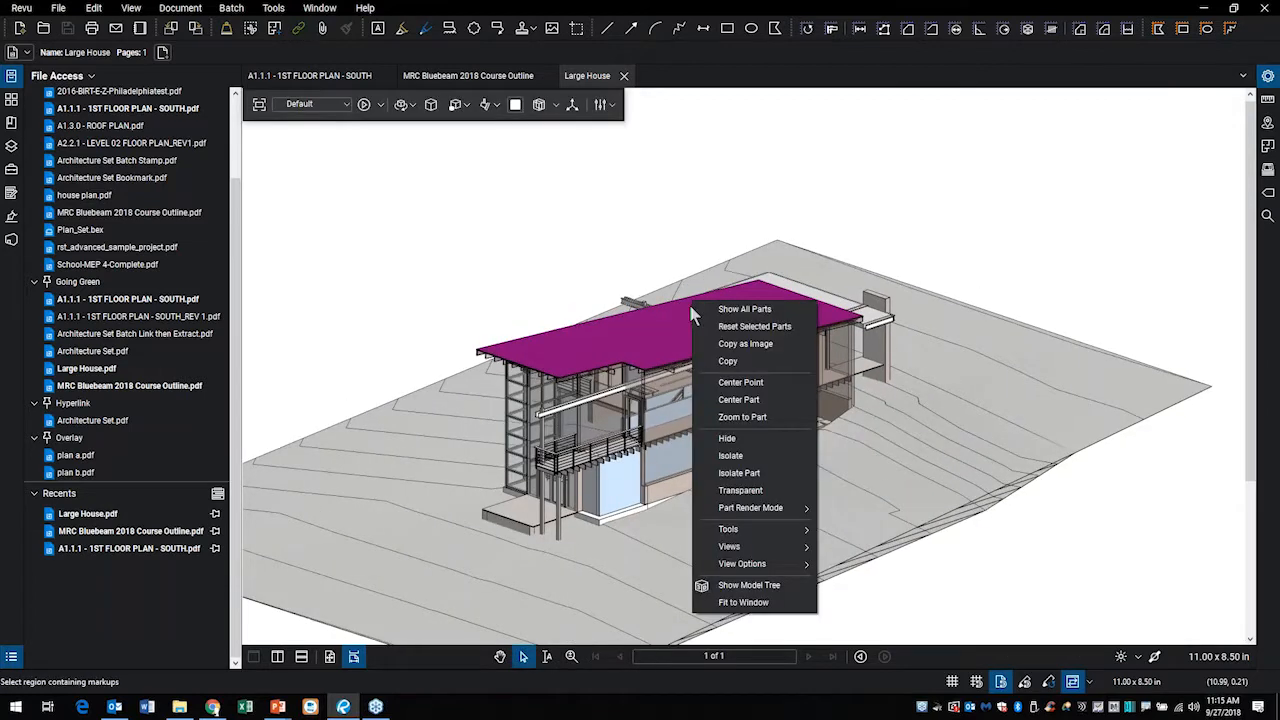
click(727, 438)
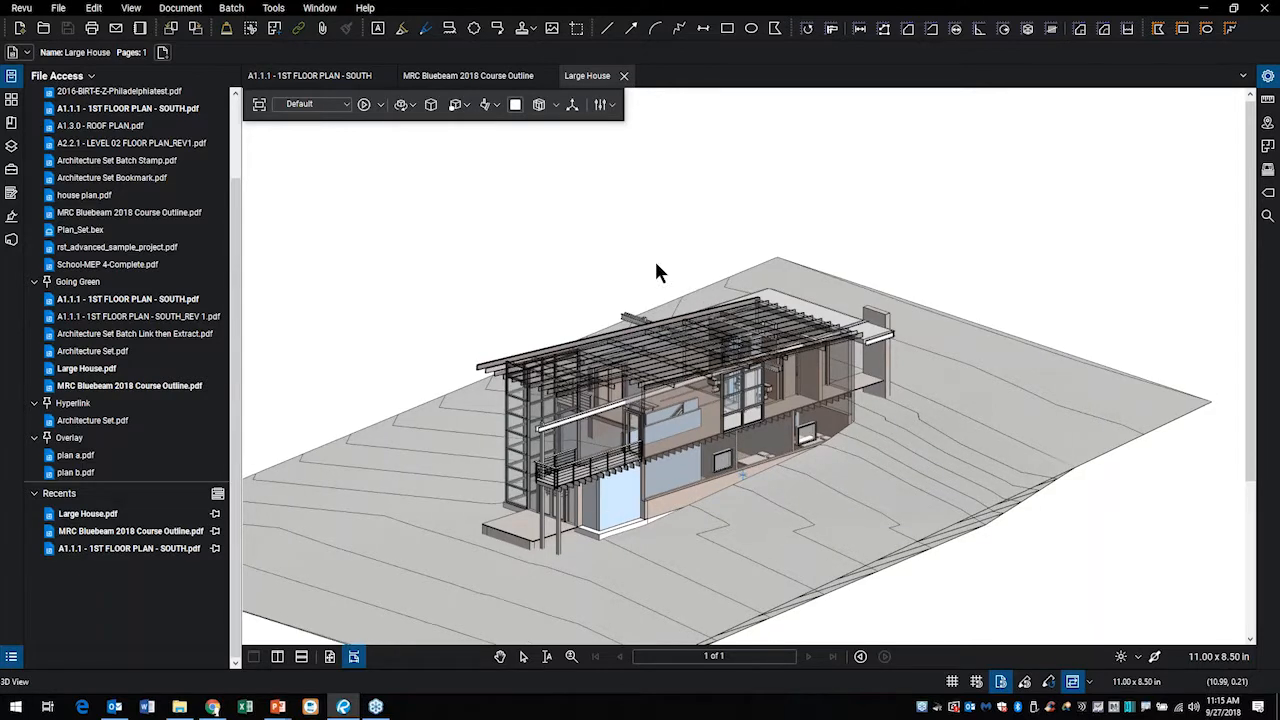
right_click(656, 263)
click(720, 271)
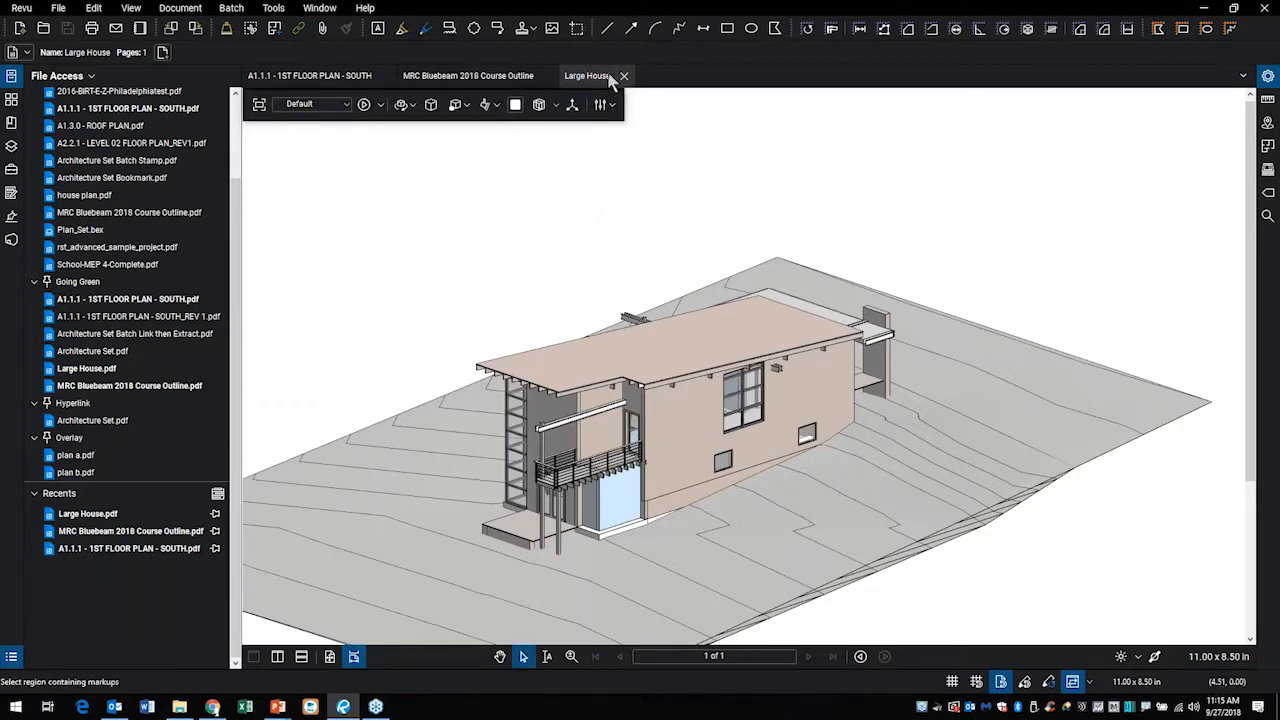
Detach the Large House document into a separate floating window and close it
drag(591, 80, 760, 150)
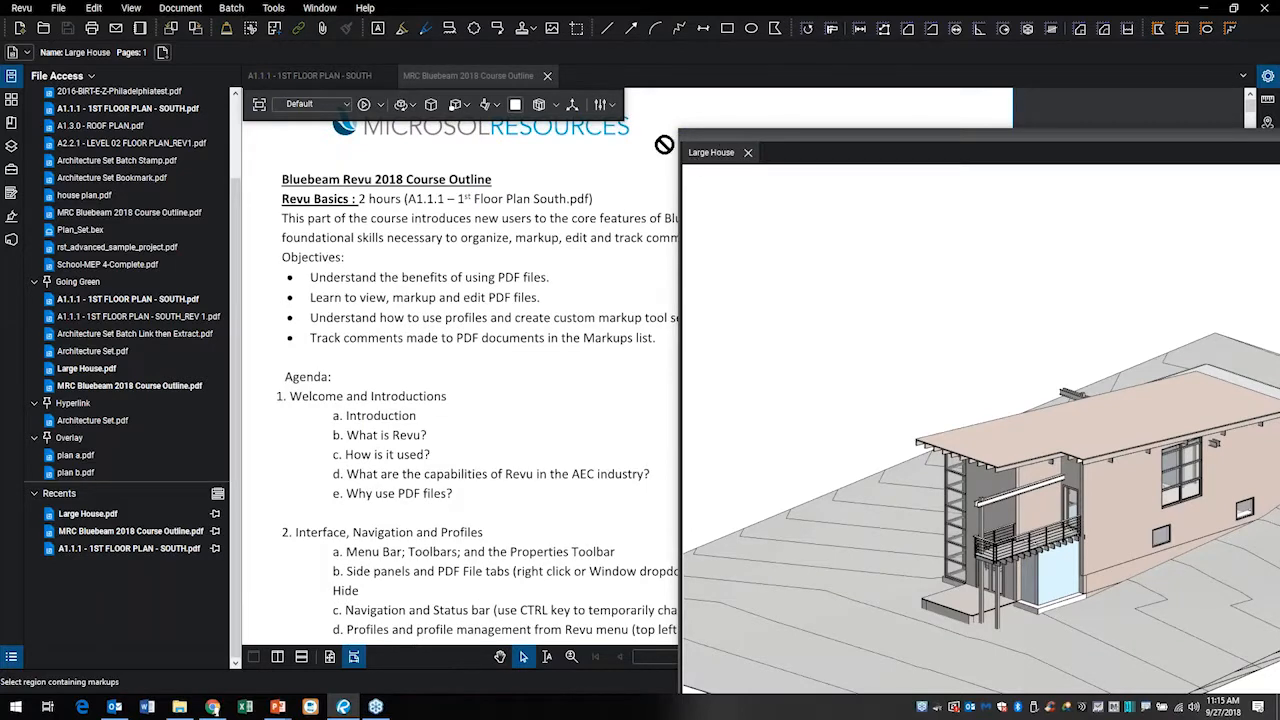
drag(687, 128, 614, 100)
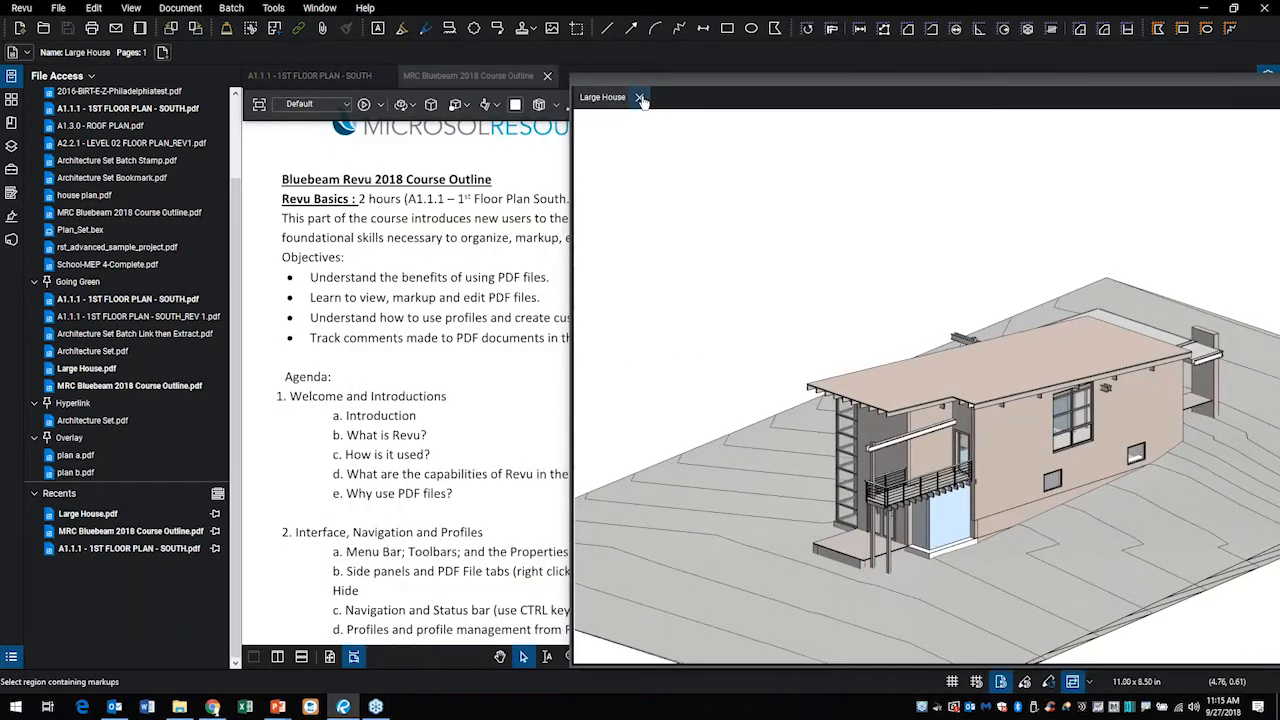
click(644, 102)
Close the MRC Bluebeam 2018 Course Outline and fit the entire first floor plan in view
mouse_move(478, 76)
mouse_down()
mouse_move(532, 145)
mouse_move(466, 77)
mouse_up()
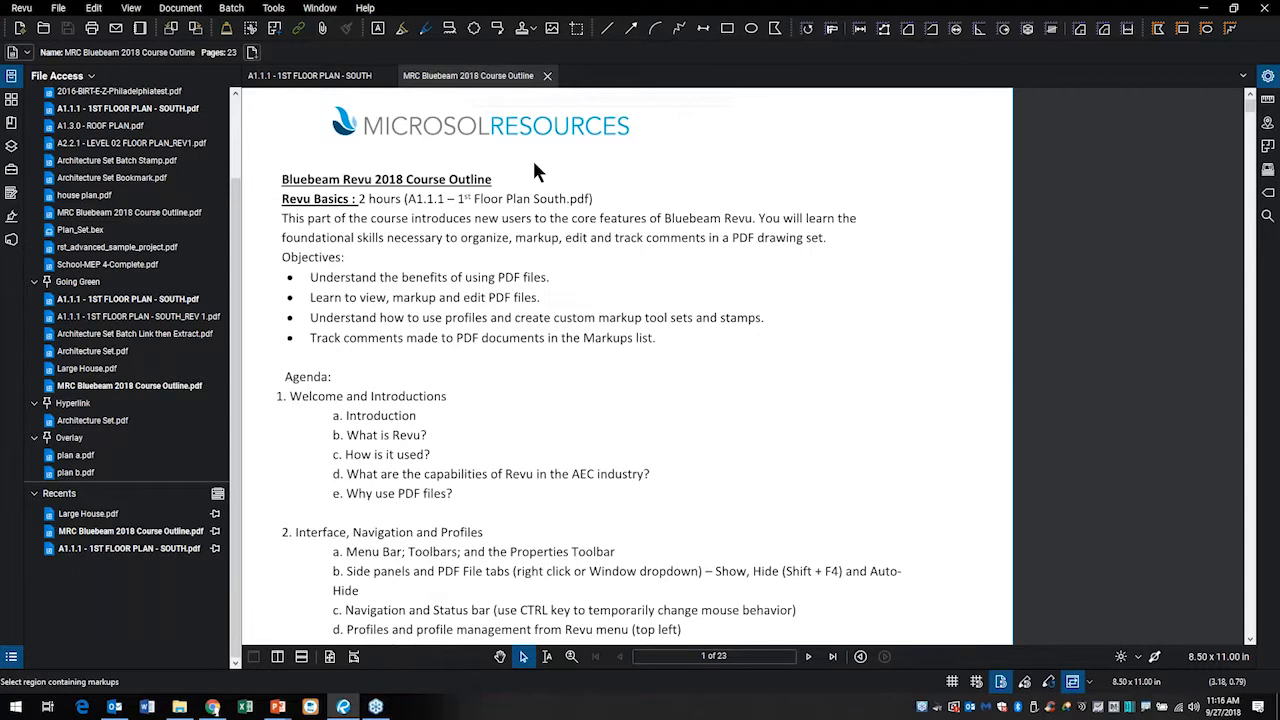
click(547, 76)
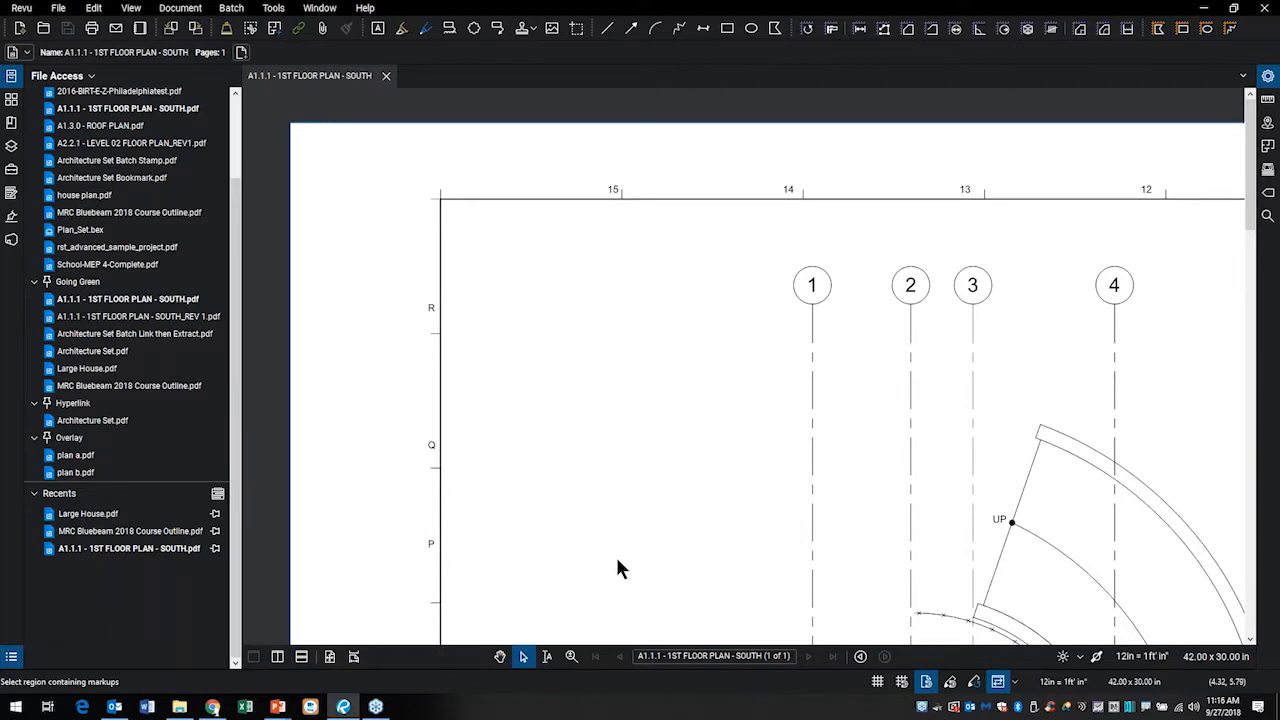
key(ctrl+9)
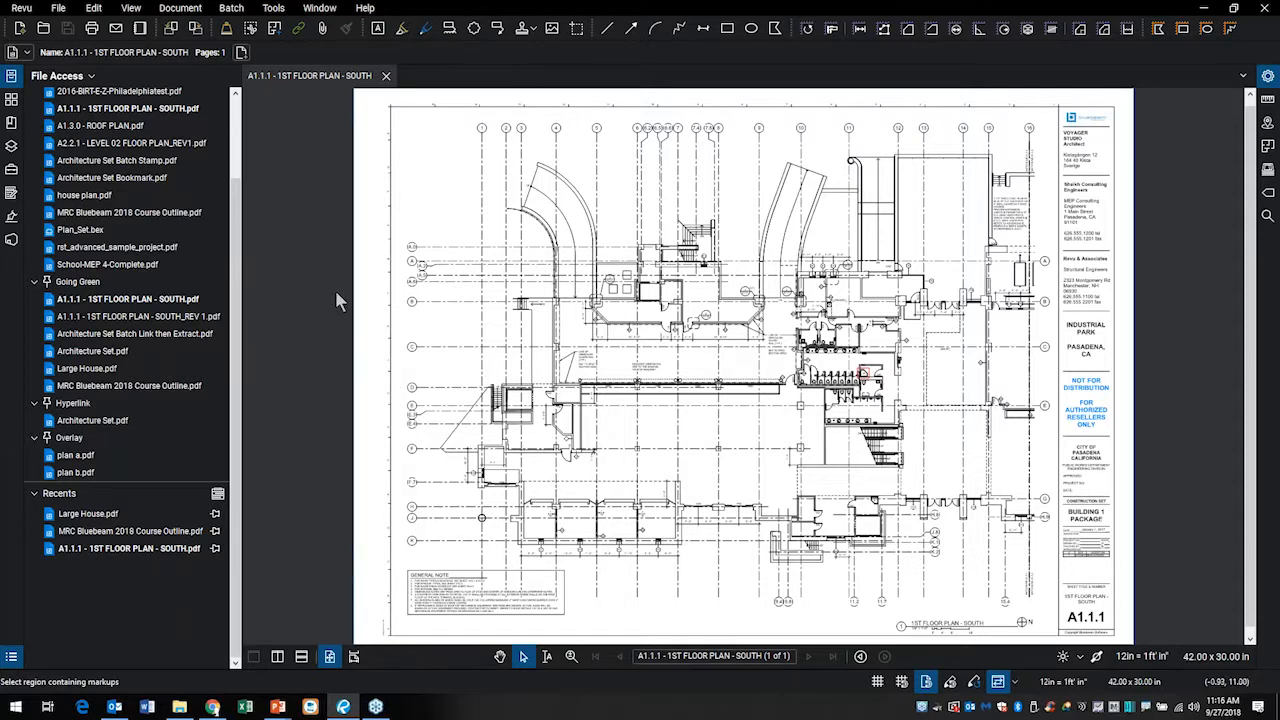
Collapse the File Access panel to enlarge the drawing area and display the panel again
click(11, 79)
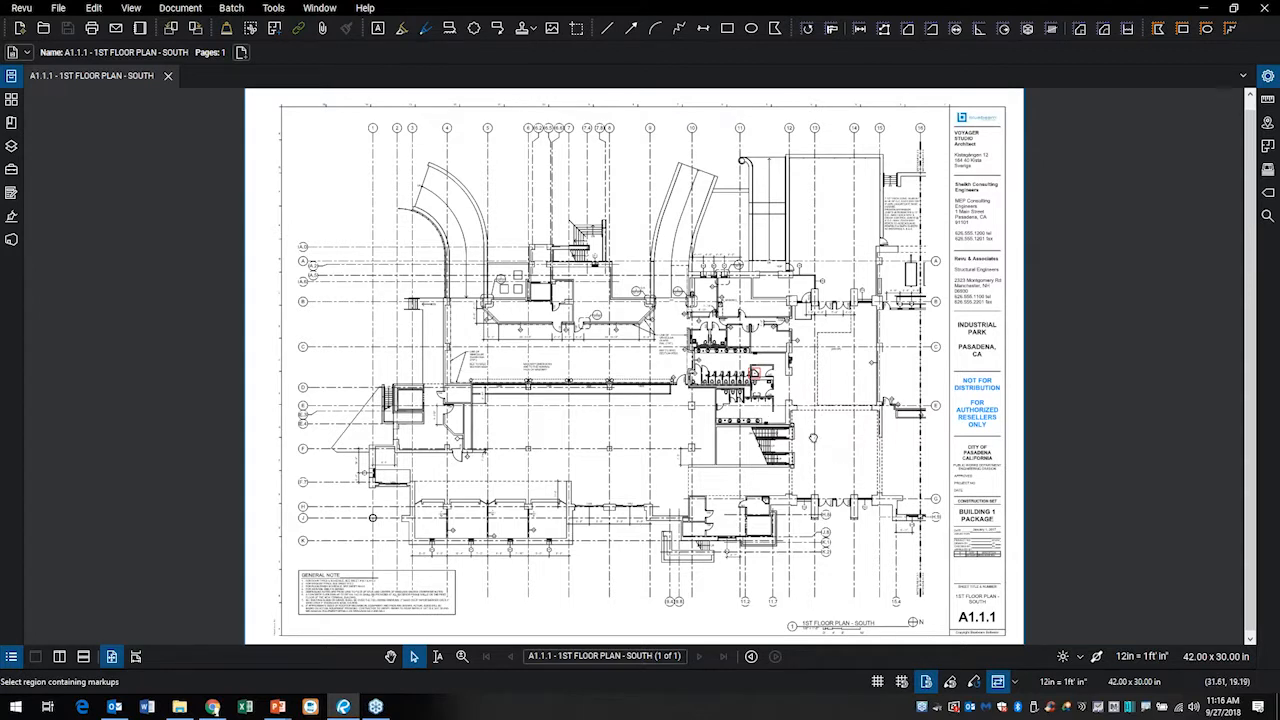
drag(813, 437, 711, 372)
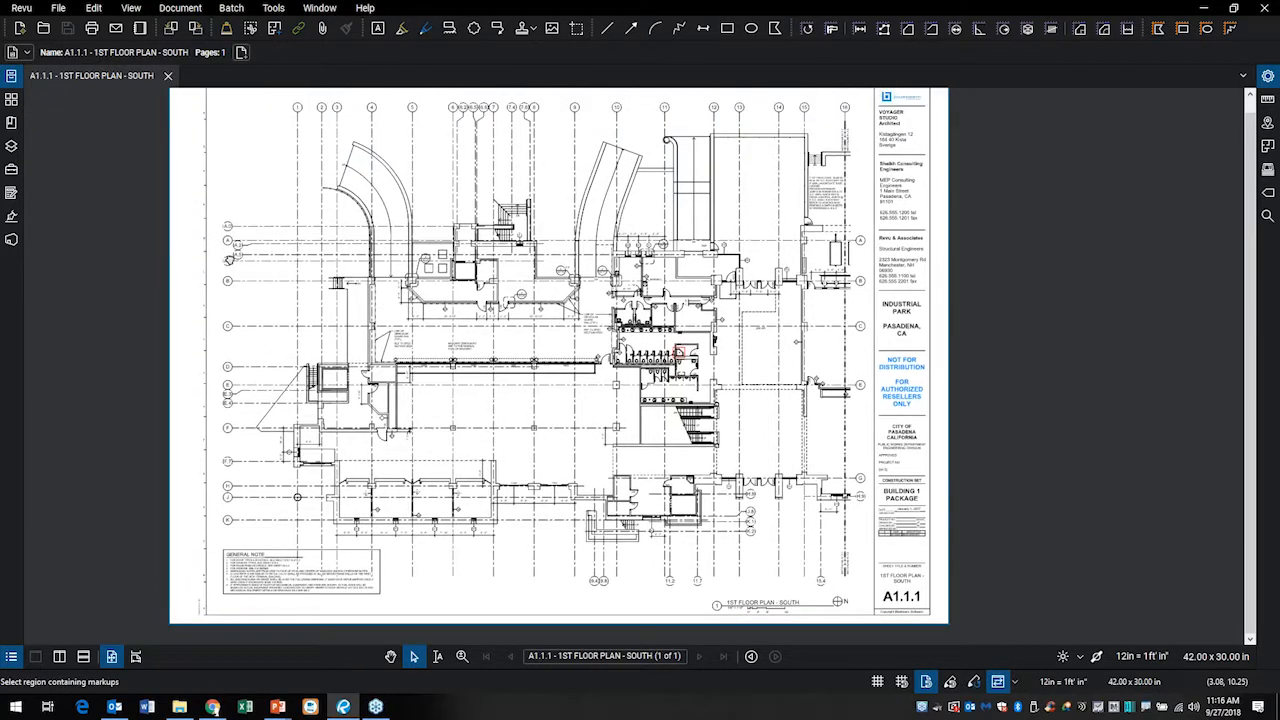
click(12, 80)
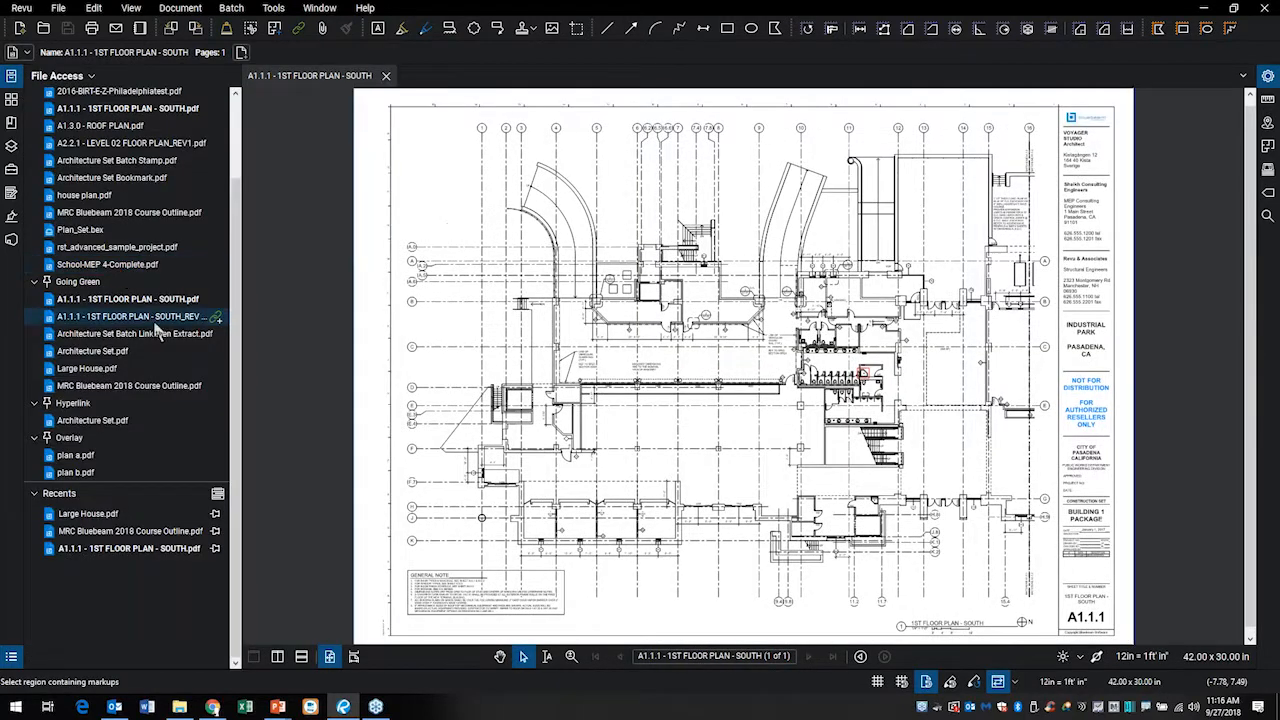
Open A1.1.1 - 1ST FLOOR PLAN - SOUTH_REV 1.pdf from the Going Green folder and split the workspace vertically
click(158, 318)
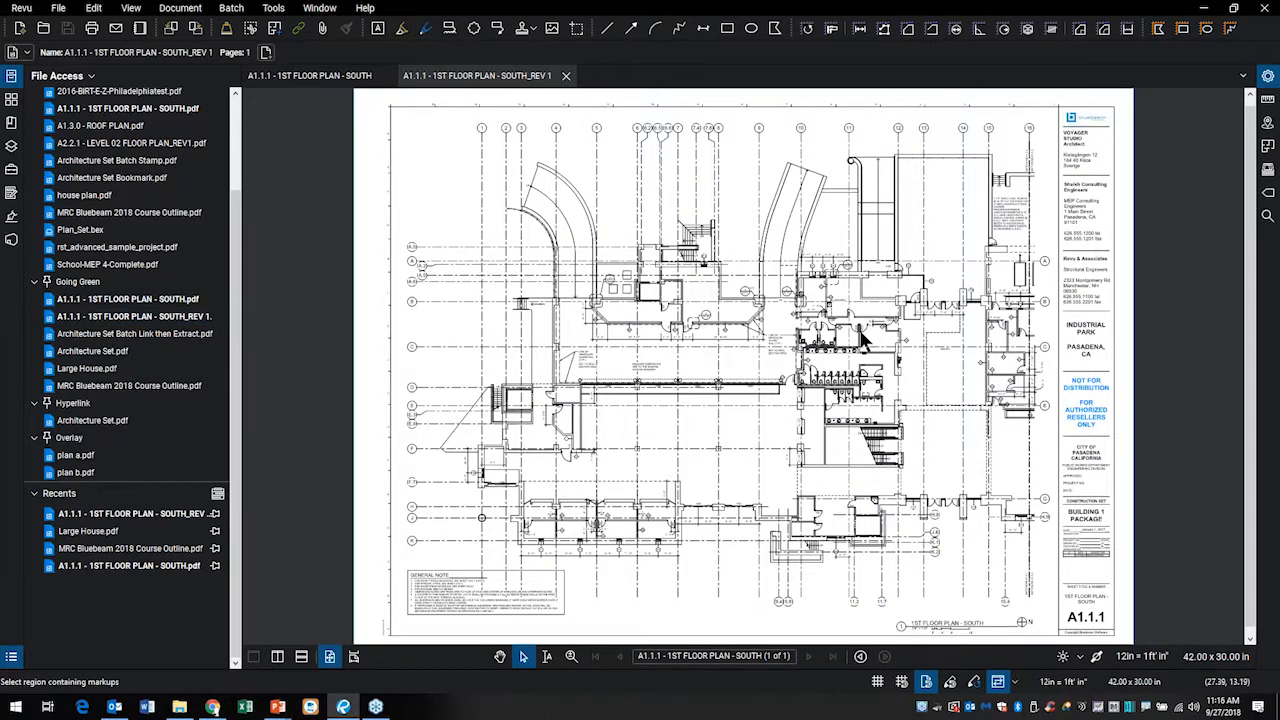
click(277, 657)
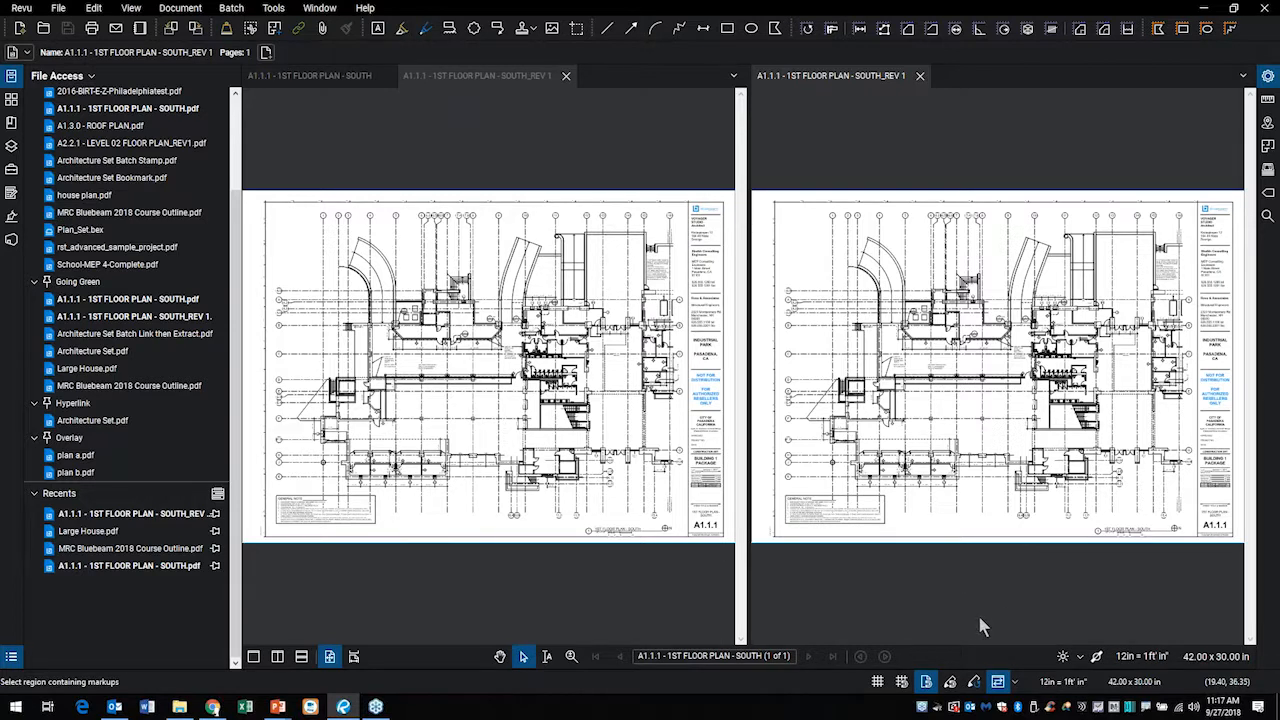
Turn off view synchronization and zoom and pan only one REV 1 plan to its title block side
mouse_move(1001, 662)
mouse_down()
mouse_move(975, 716)
mouse_move(1030, 680)
mouse_move(1000, 656)
mouse_up()
scroll(499, 415, up, 1)
scroll(499, 422, up, 5)
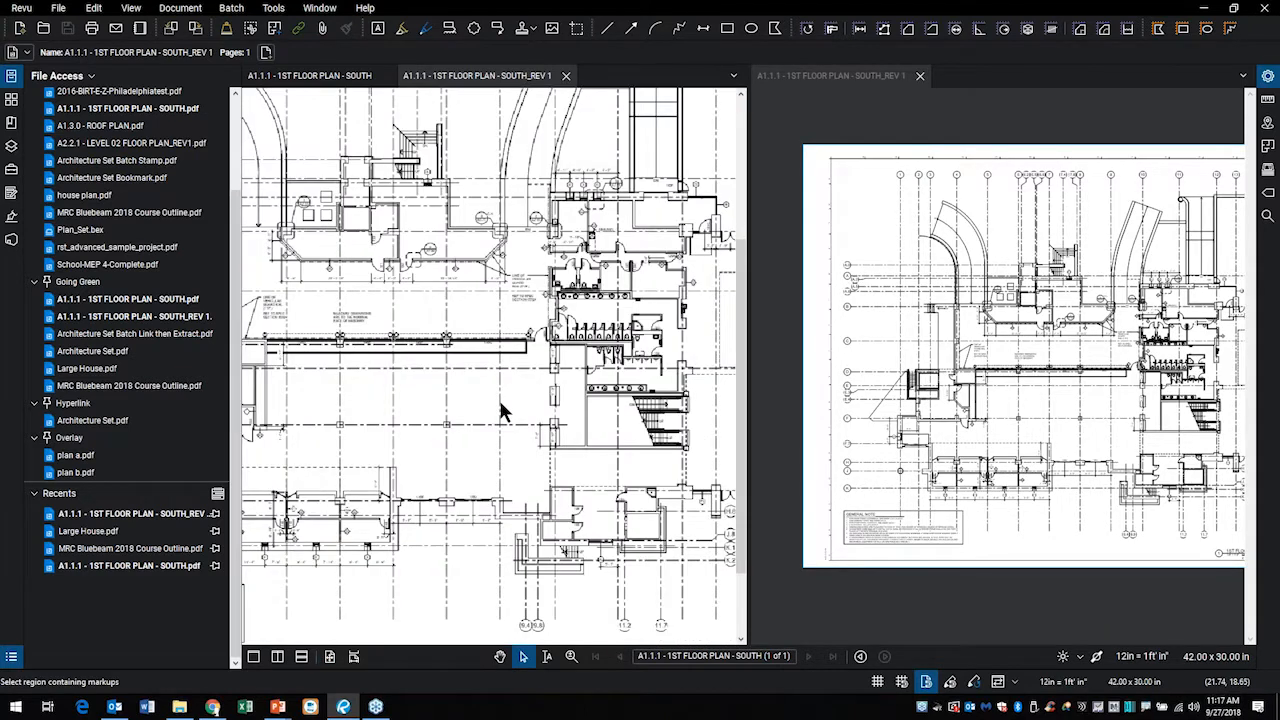
drag(307, 404, 265, 403)
scroll(501, 398, down, 2)
drag(545, 401, 422, 432)
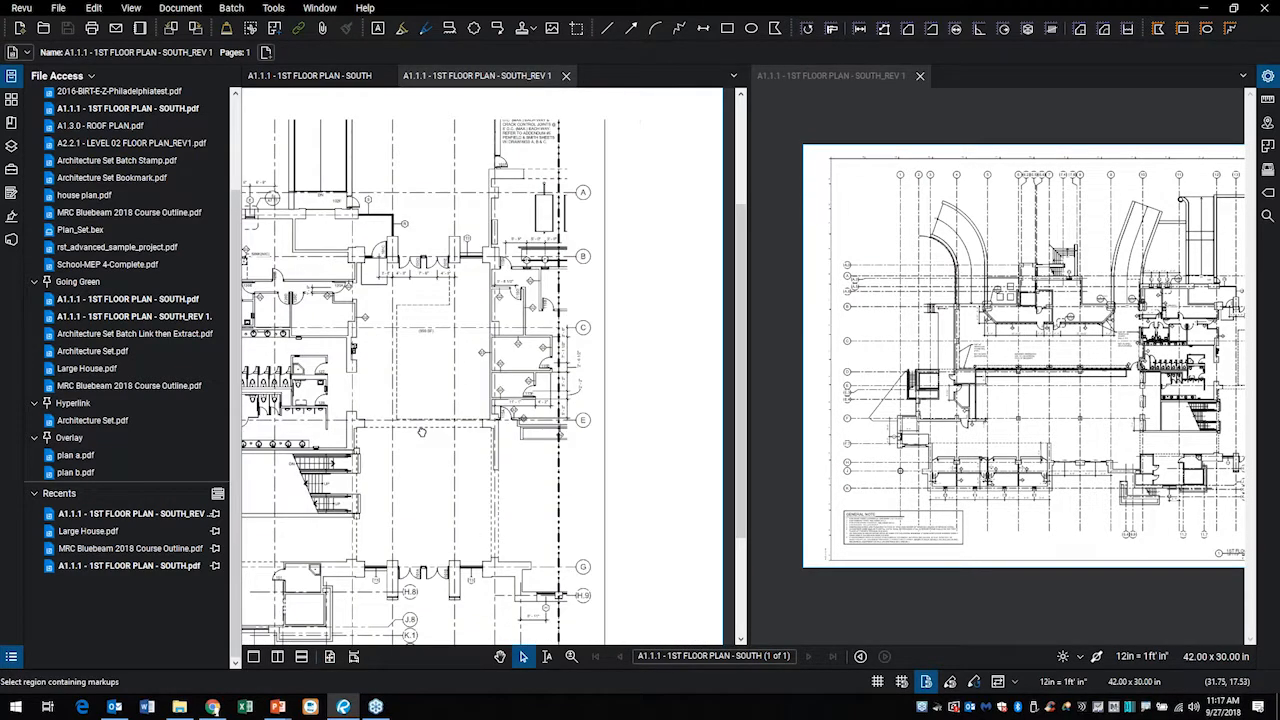
scroll(560, 400, down, 1)
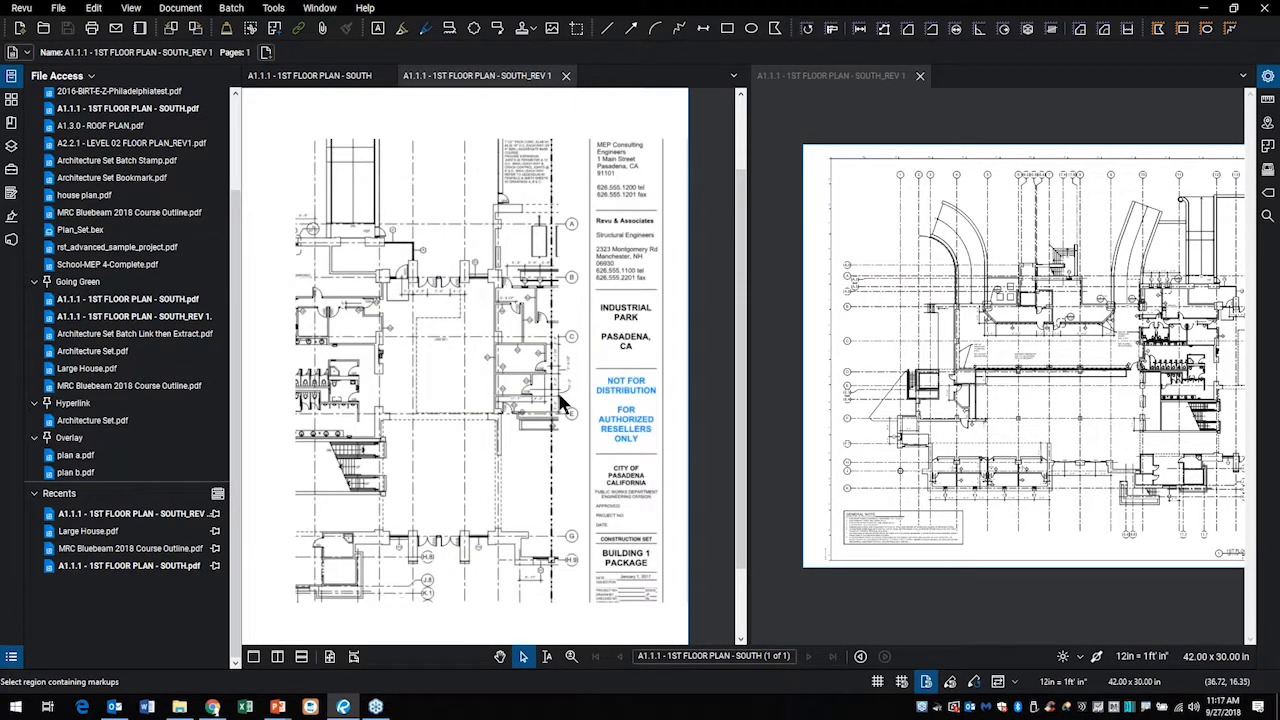
Turn view synchronization back on and inspect the rooms between gridlines B and E in both panes
click(997, 682)
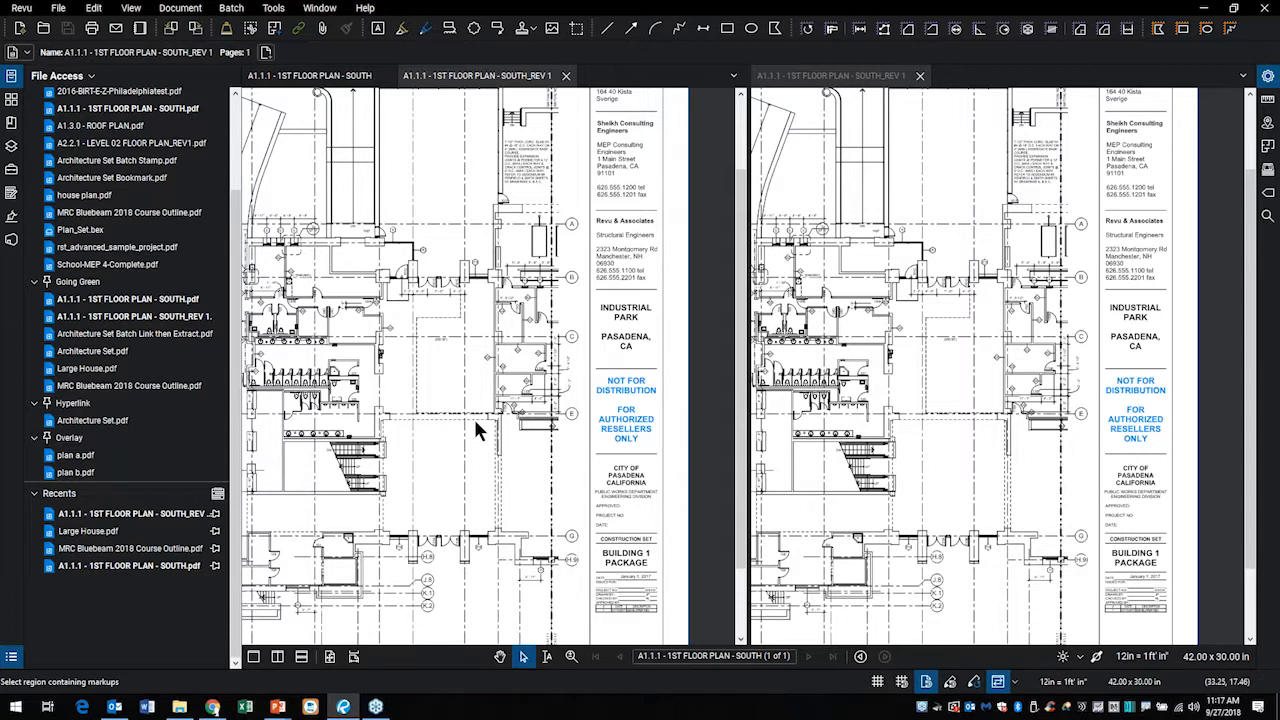
scroll(474, 416, up, 3)
scroll(522, 380, up, 2)
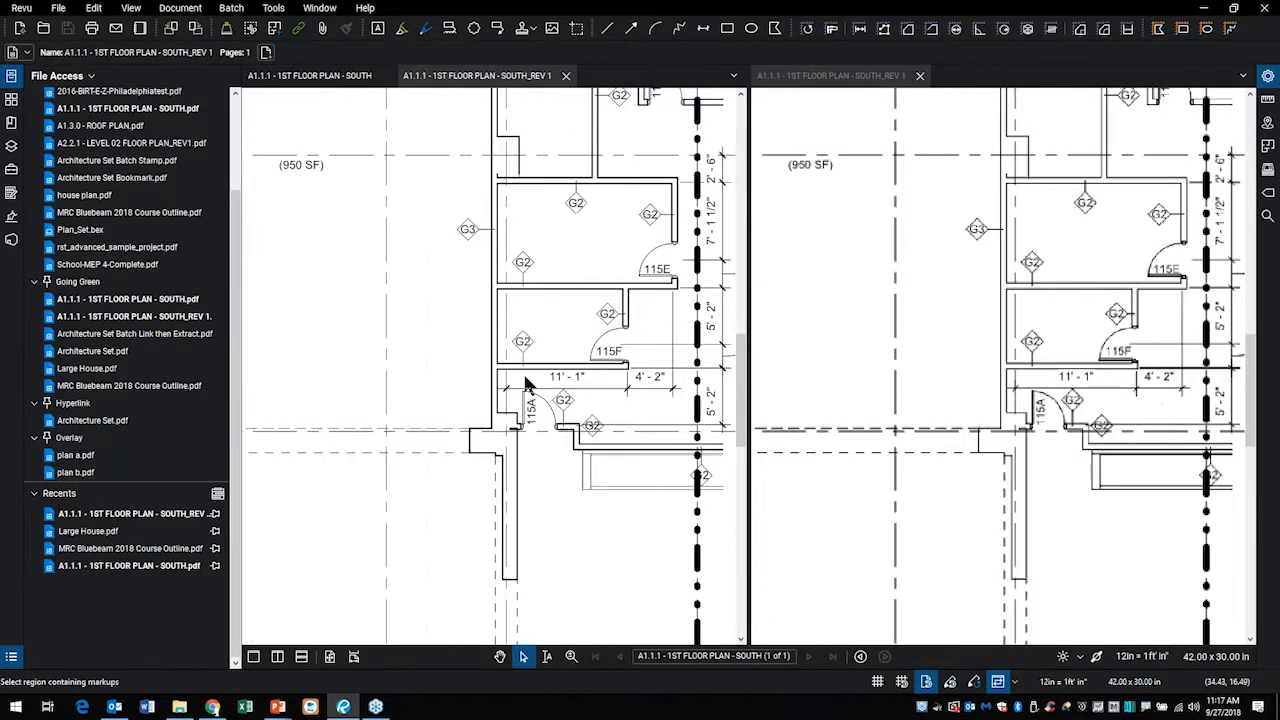
scroll(523, 376, down, 2)
scroll(528, 388, down, 2)
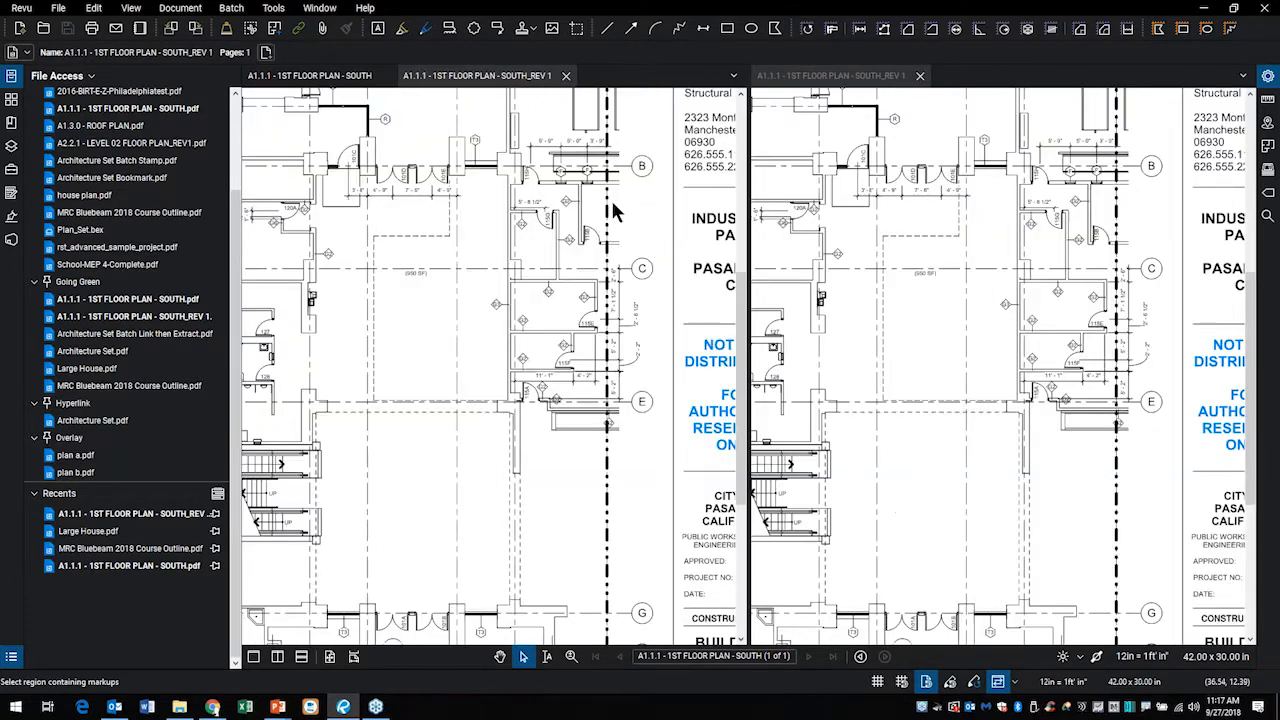
Display the original A1.1.1 - 1ST FLOOR PLAN - SOUTH beside the REV 1 plan for comparison
click(353, 80)
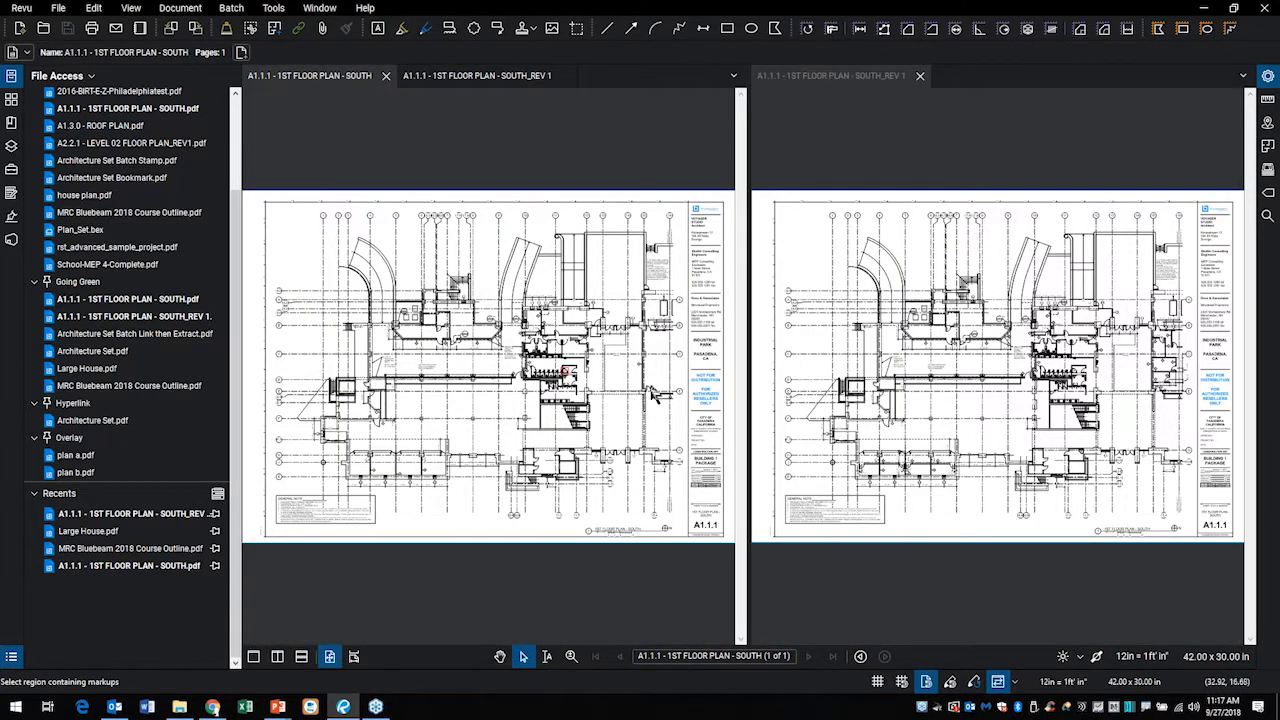
Compare the rooms between gridlines B and E in the synchronized original and REV 1 floor plans
scroll(651, 410, up, 1)
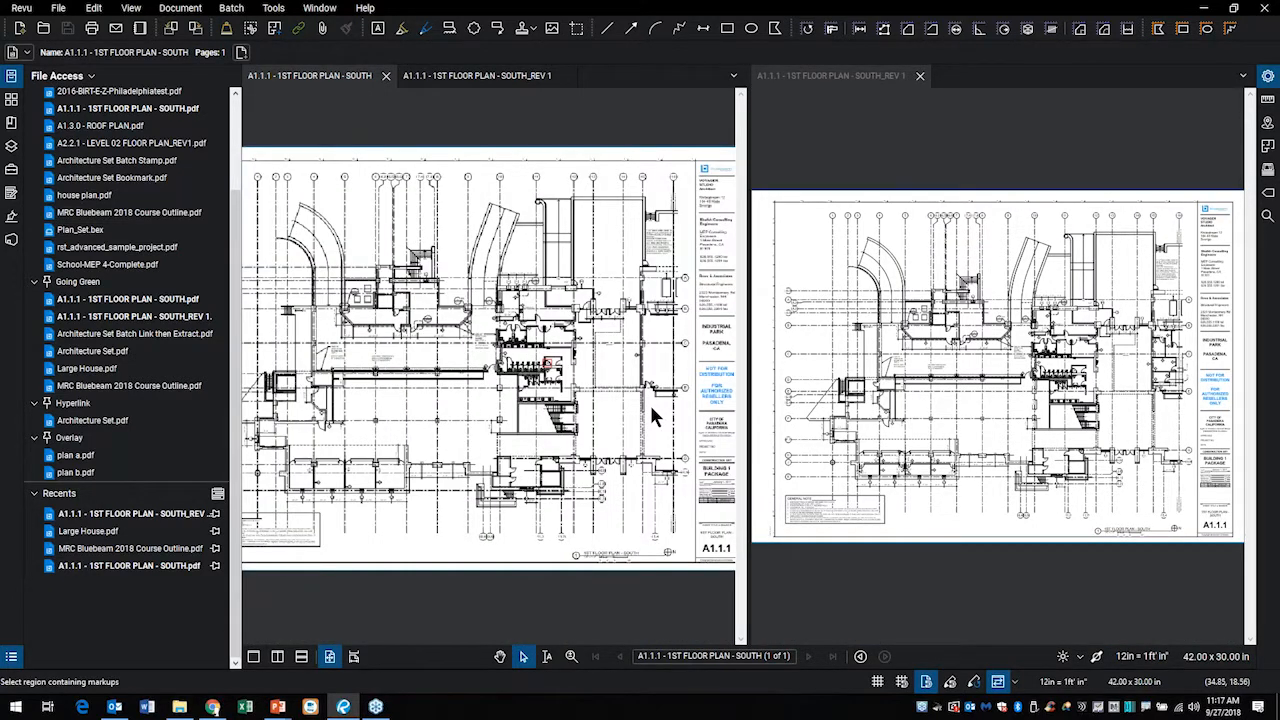
scroll(651, 410, up, 2)
scroll(653, 372, up, 3)
mouse_move(674, 278)
mouse_down()
mouse_move(485, 351)
mouse_move(526, 385)
mouse_up()
scroll(571, 352, up, 3)
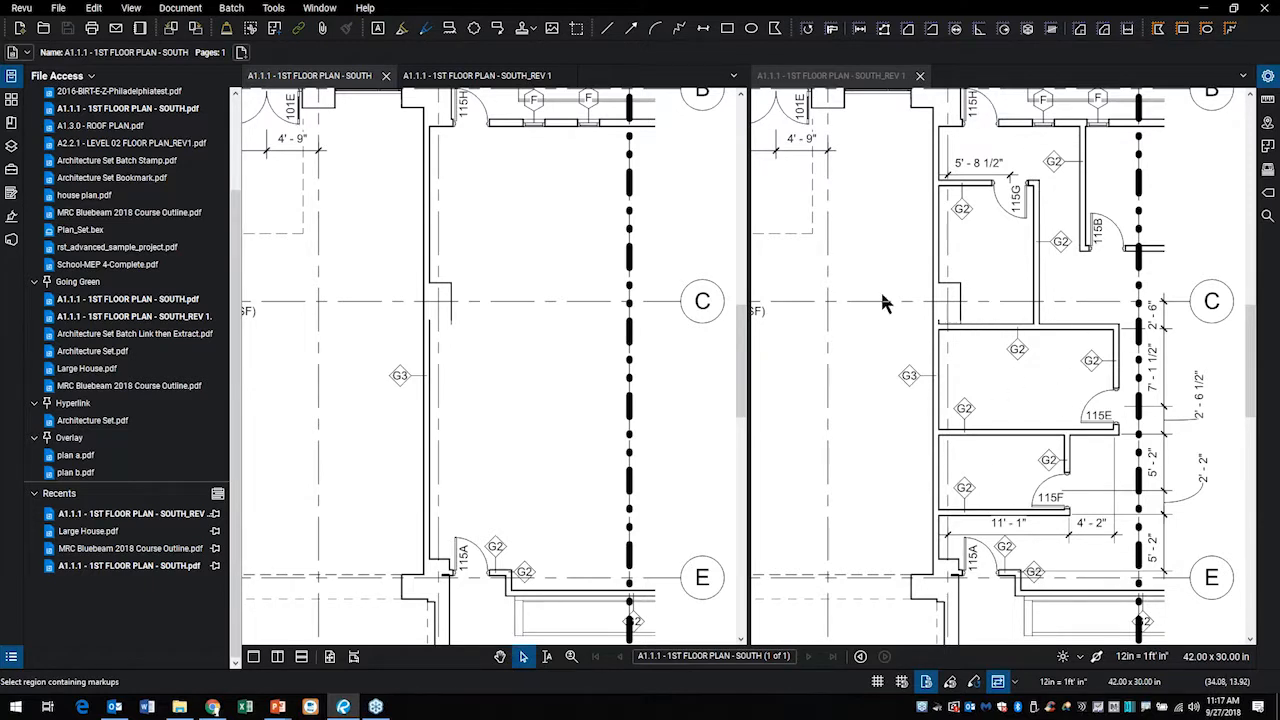
scroll(555, 335, down, 4)
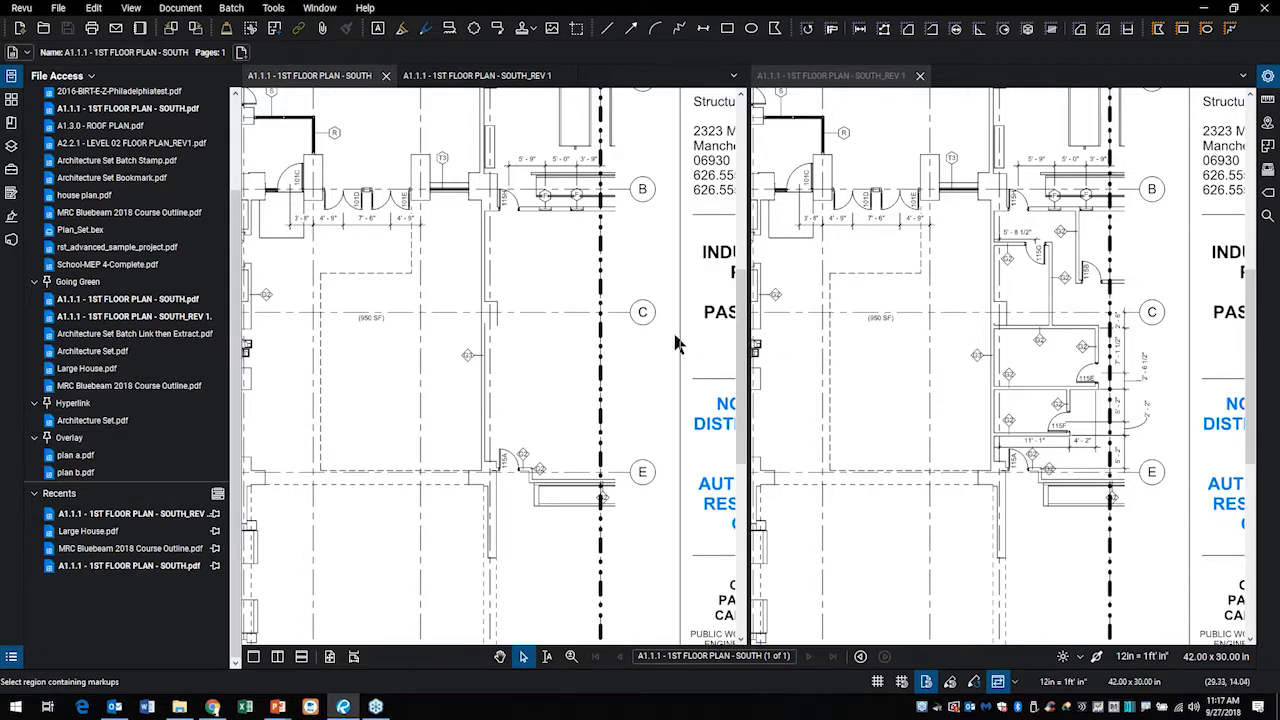
scroll(579, 366, up, 2)
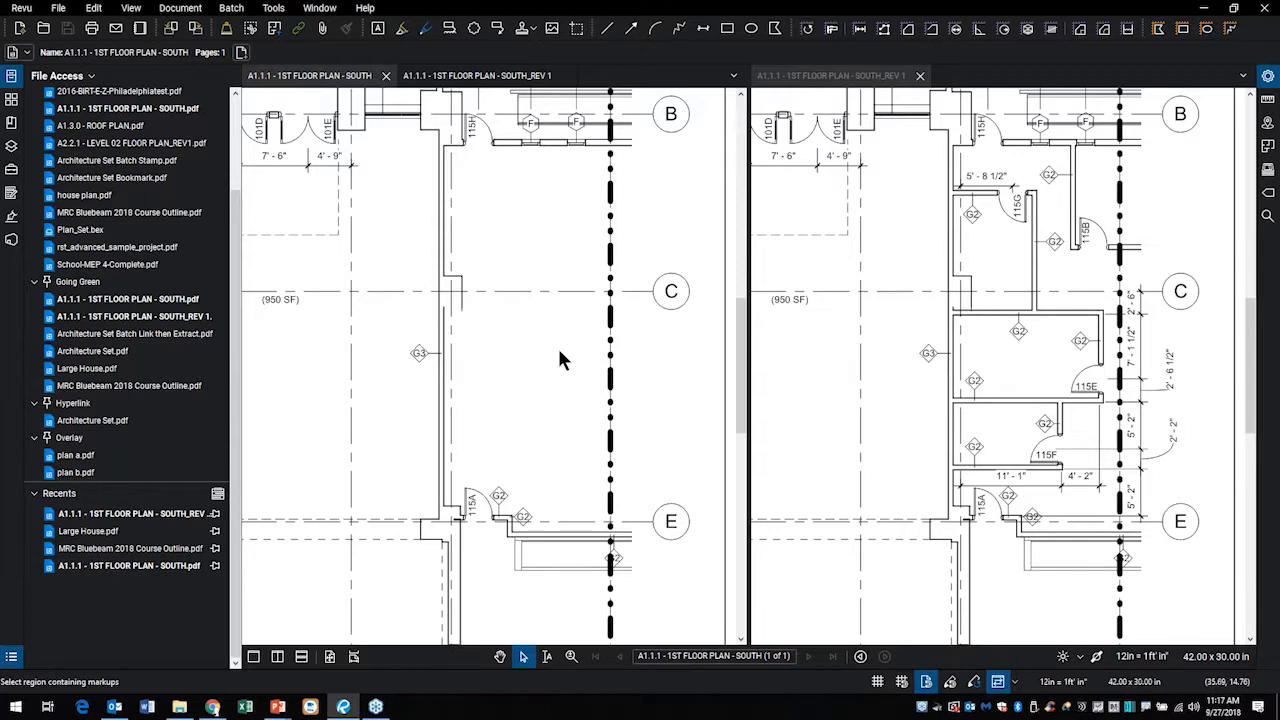
scroll(558, 370, down, 2)
scroll(558, 372, down, 1)
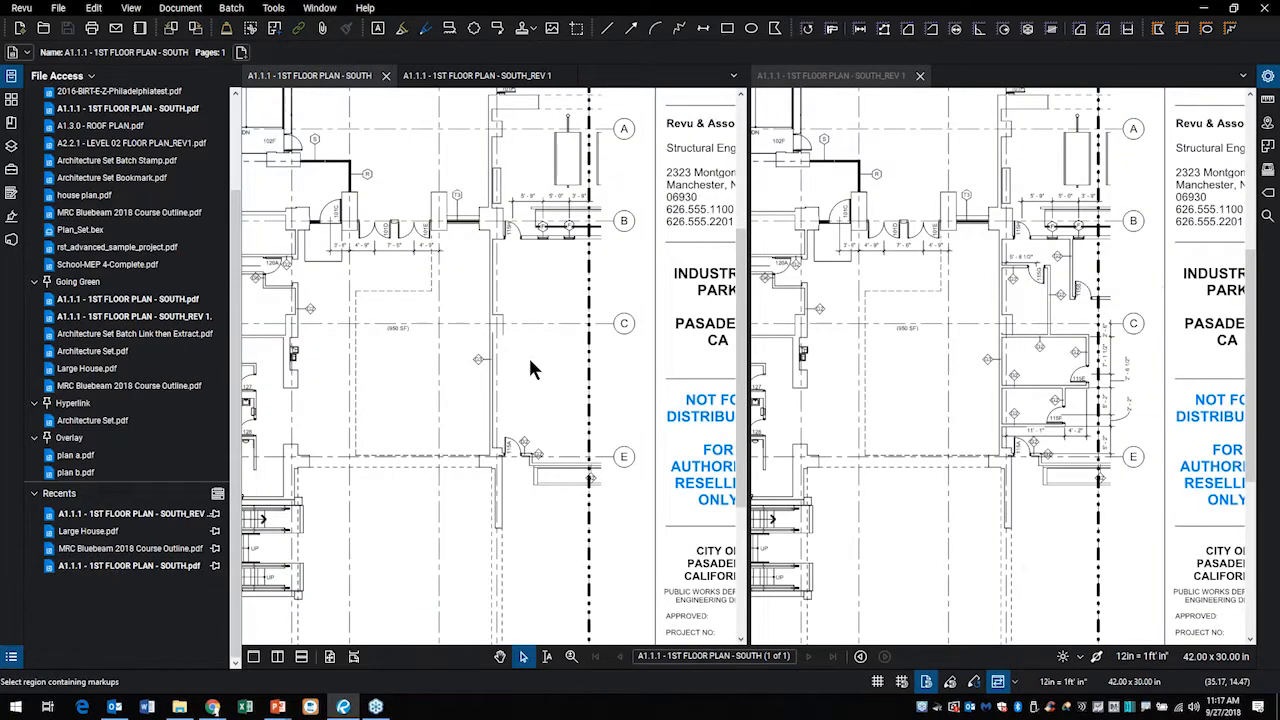
scroll(530, 361, down, 3)
drag(424, 372, 598, 358)
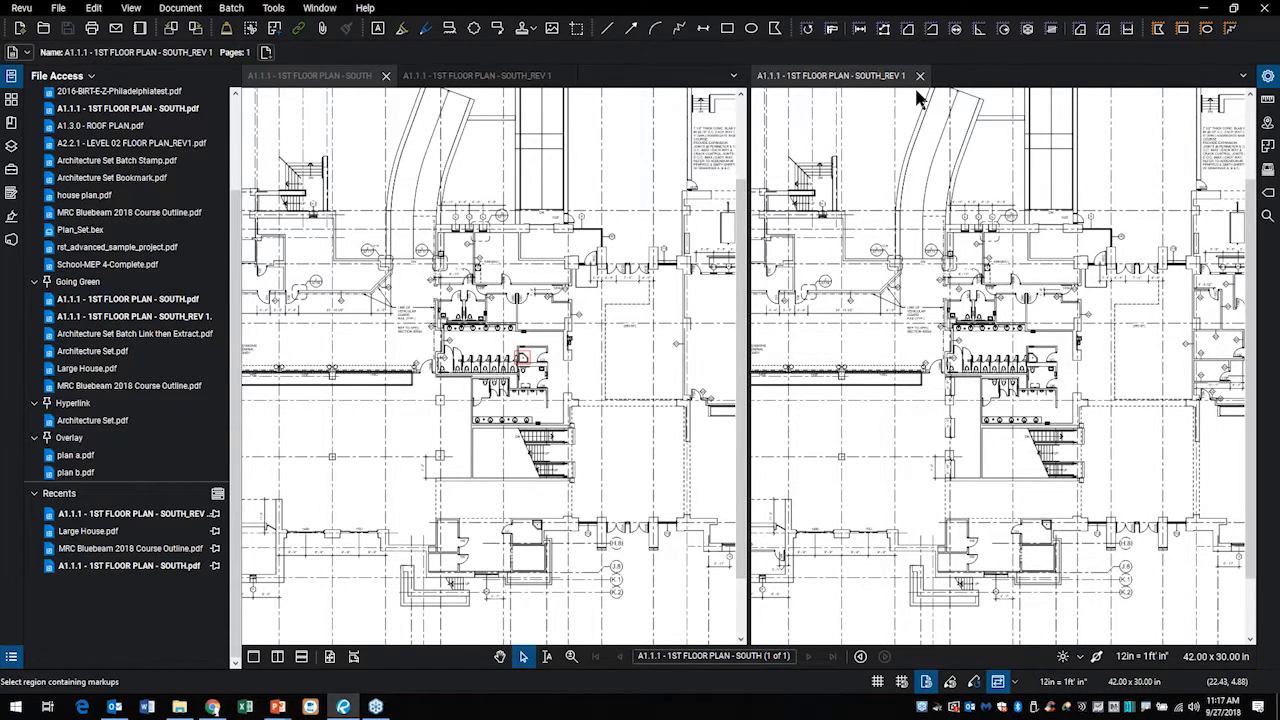
Close the separate REV 1 pane, bring the original A1.1.1 plan to the front and hide the File Access list
click(920, 76)
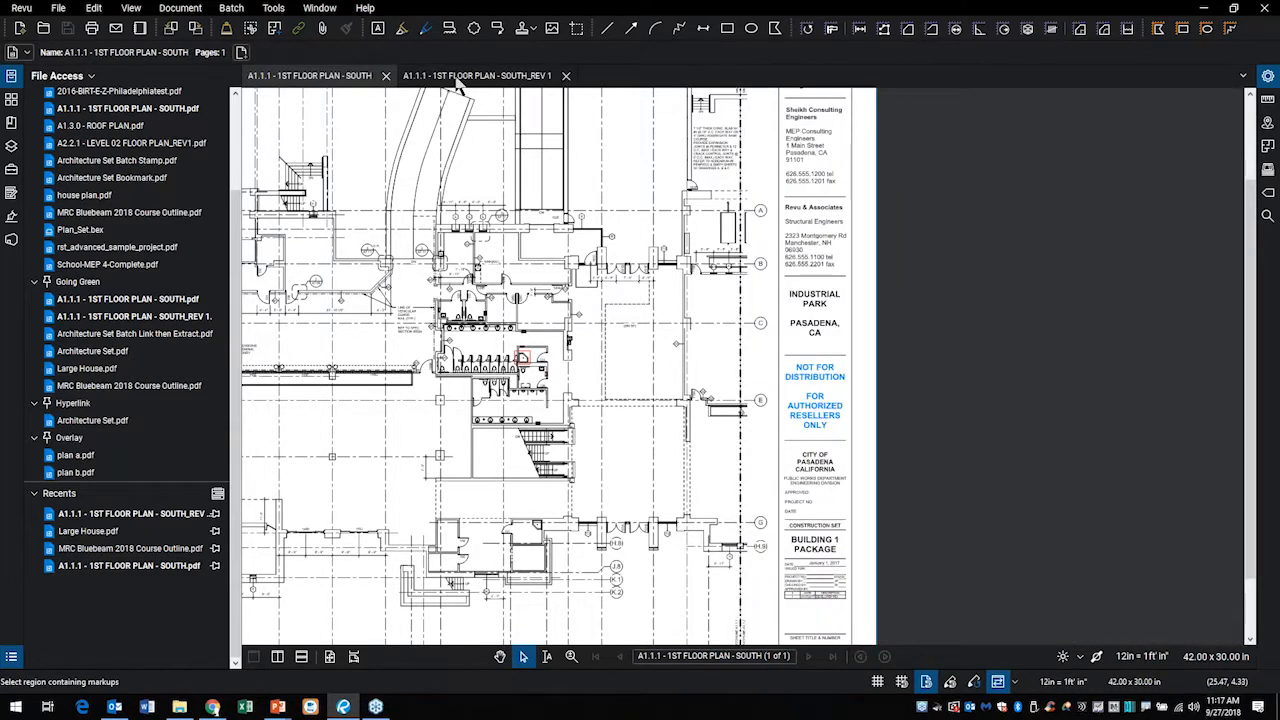
click(465, 78)
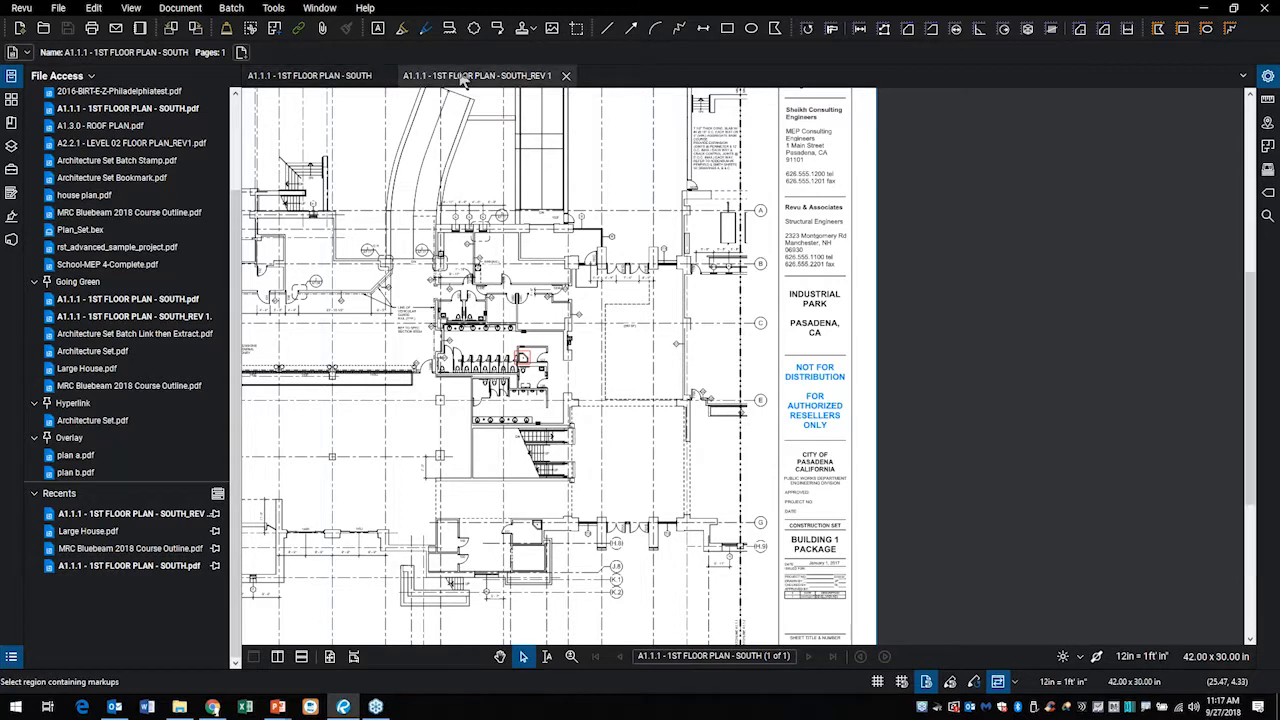
click(345, 79)
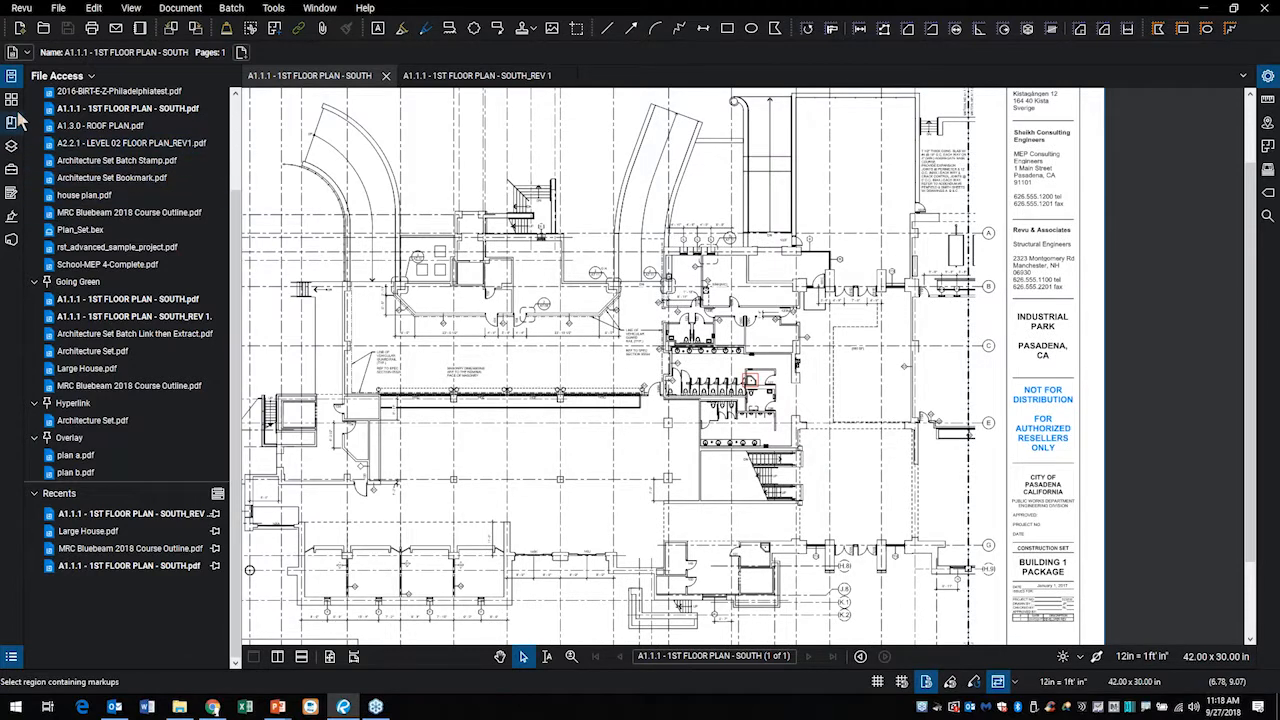
click(11, 78)
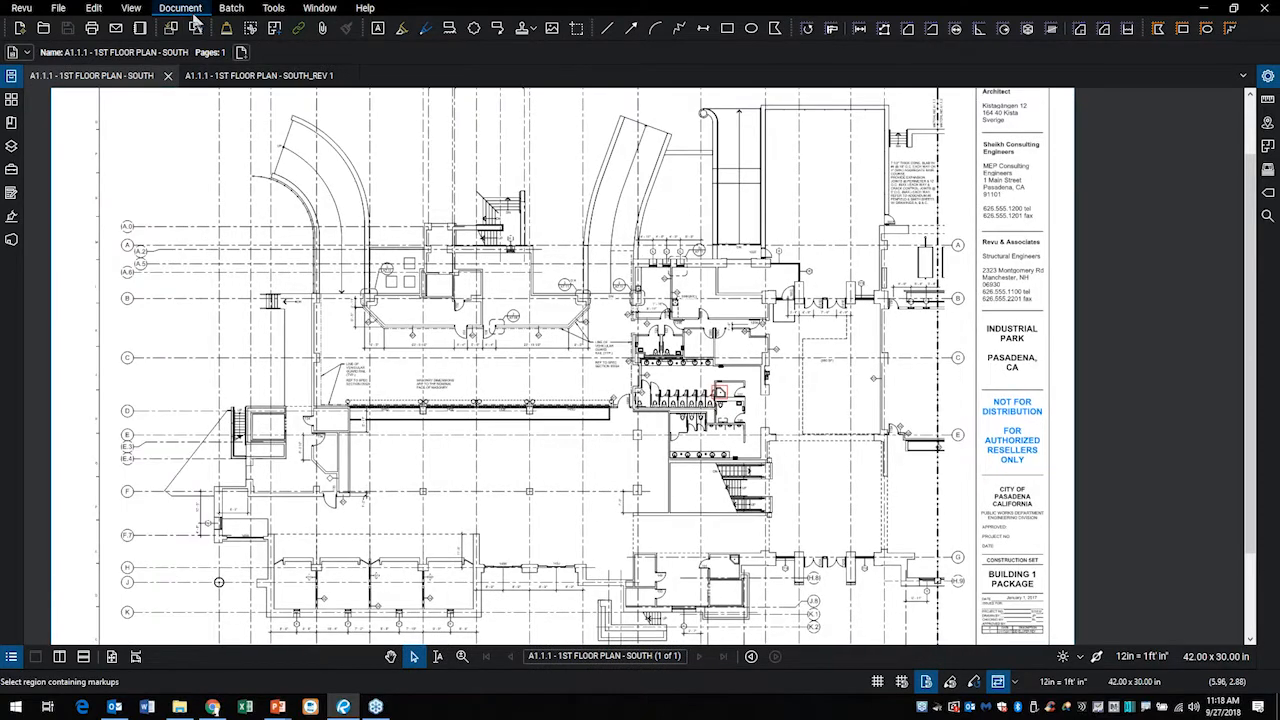
Run Compare Documents on the original and REV 1 plans with synchronized split-screen view, reviewing the advanced comparison options and keeping them as set
click(186, 12)
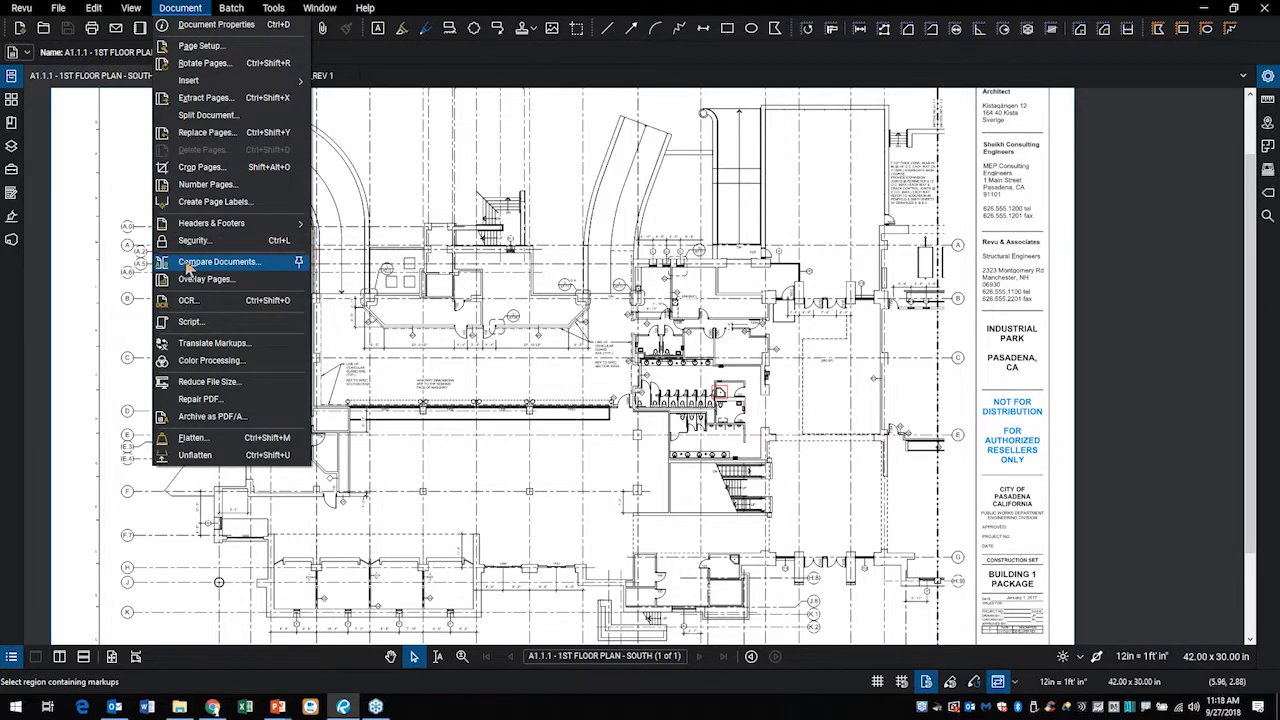
click(187, 264)
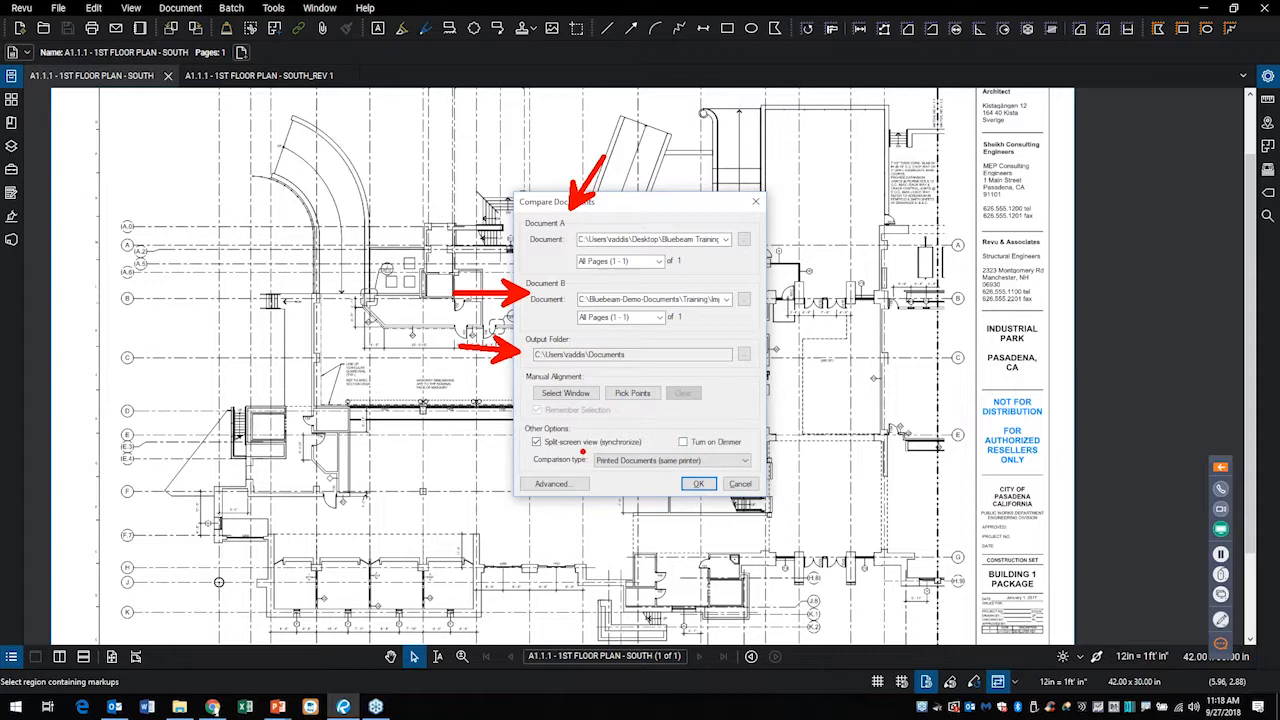
key(Escape)
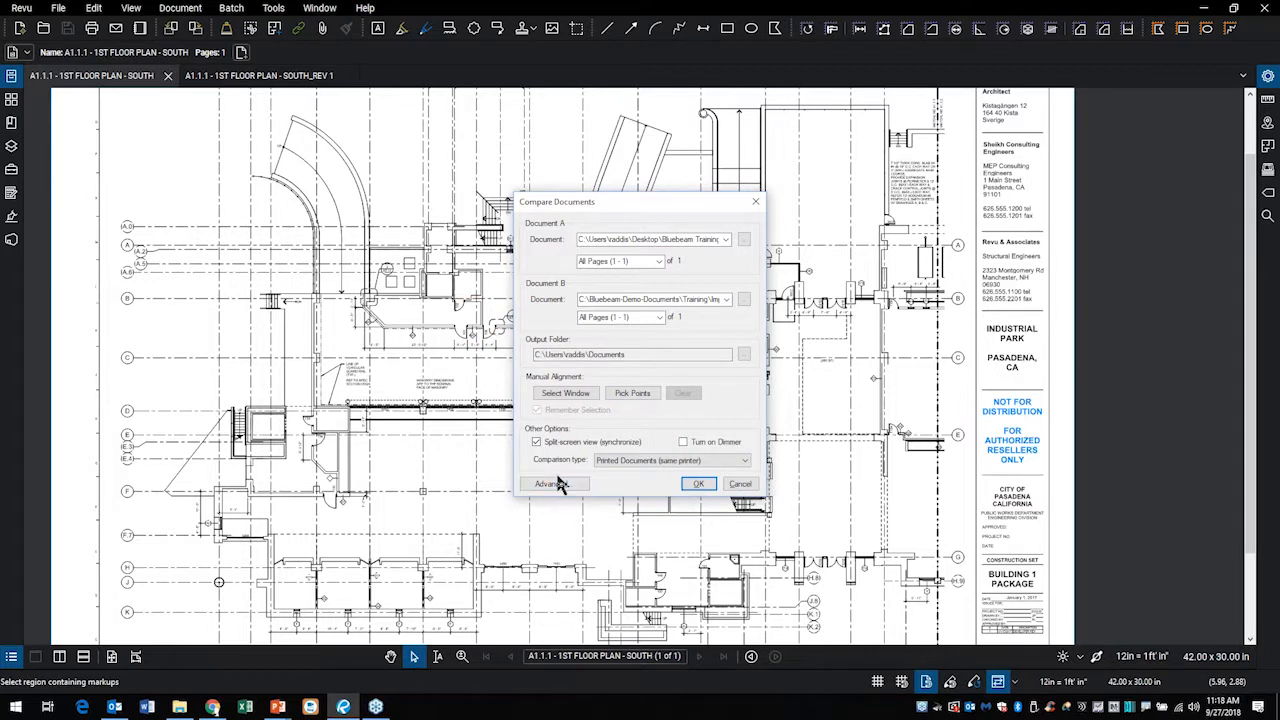
click(553, 484)
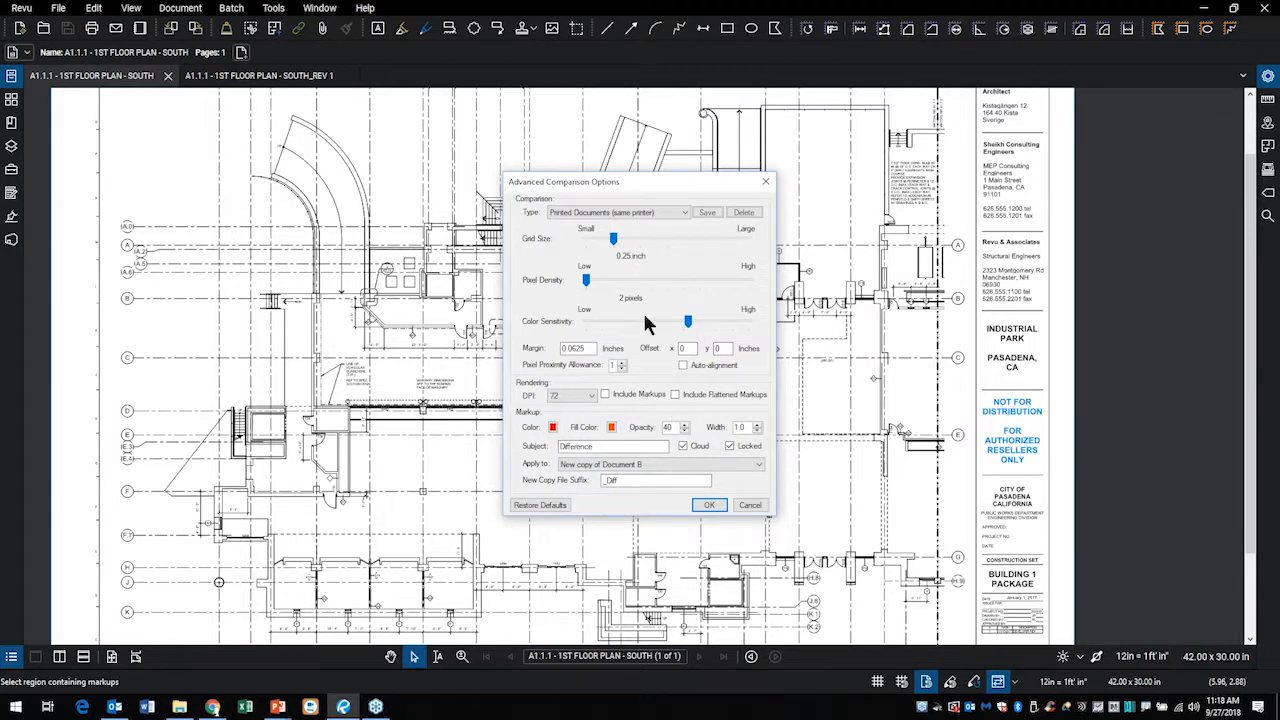
click(710, 506)
click(698, 484)
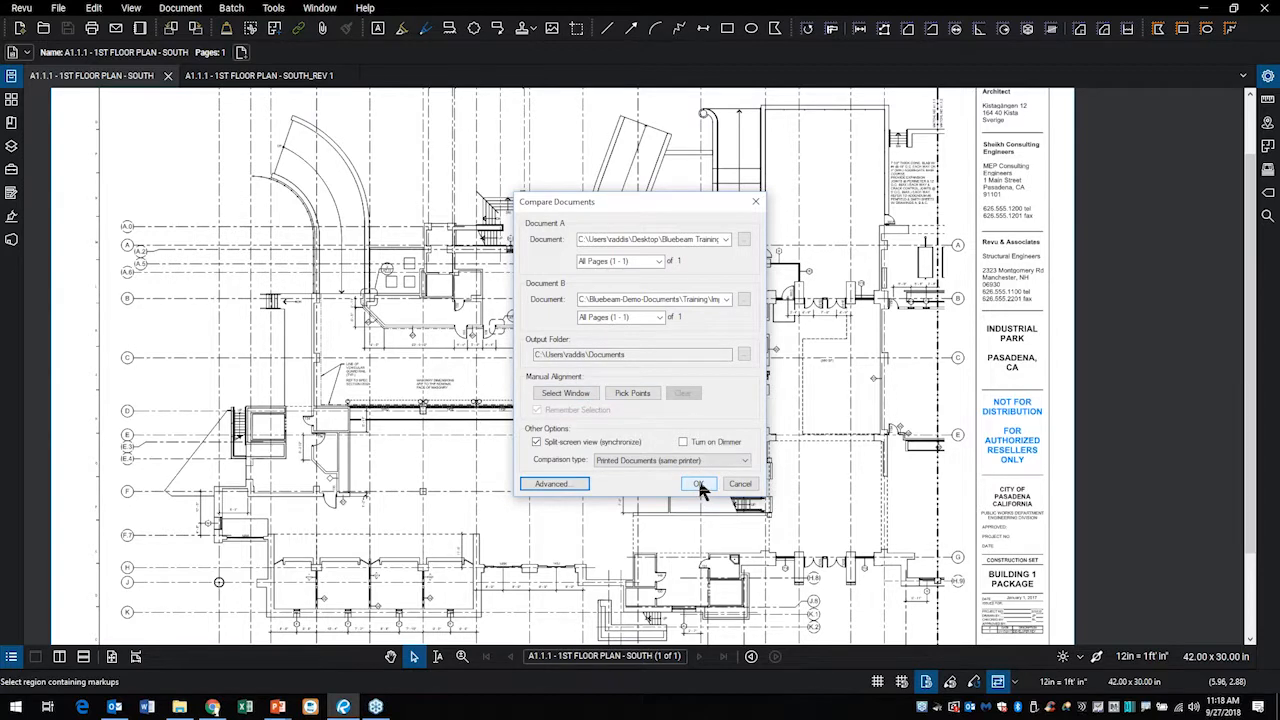
click(698, 485)
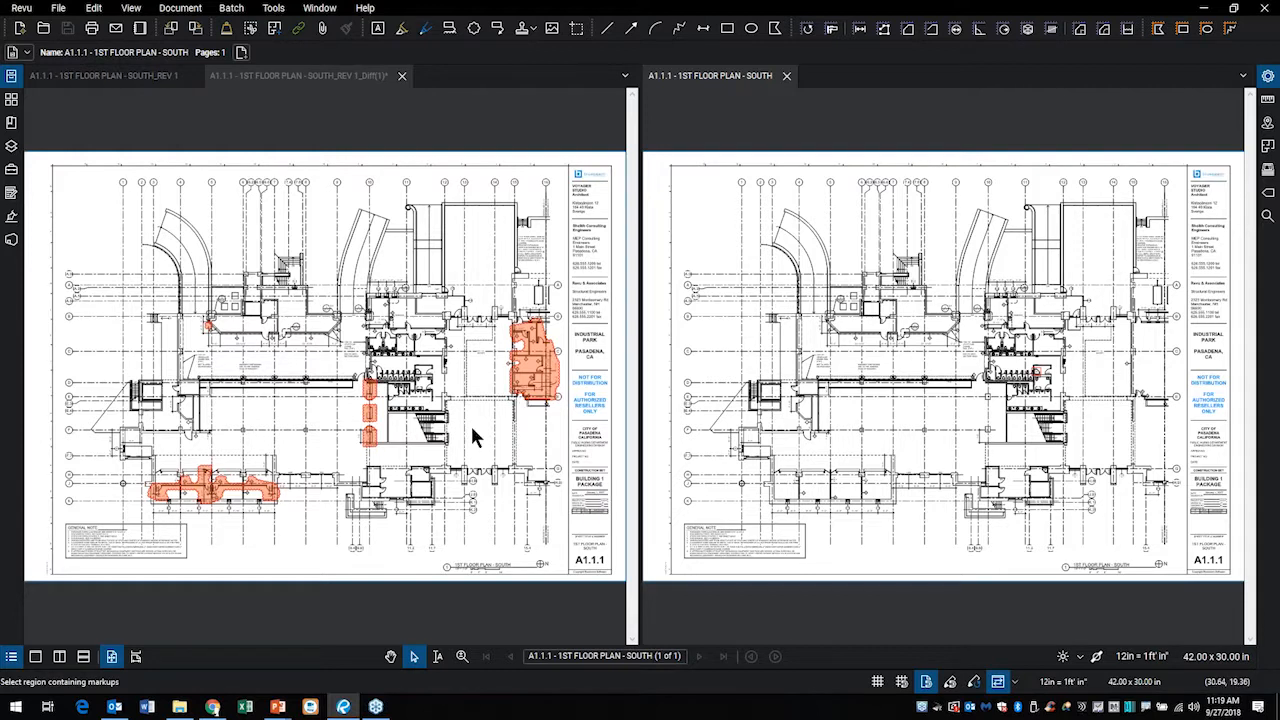
Inspect the clouded differences around the rooms between gridlines B and E and close the original plan's pane
scroll(473, 428, up, 1)
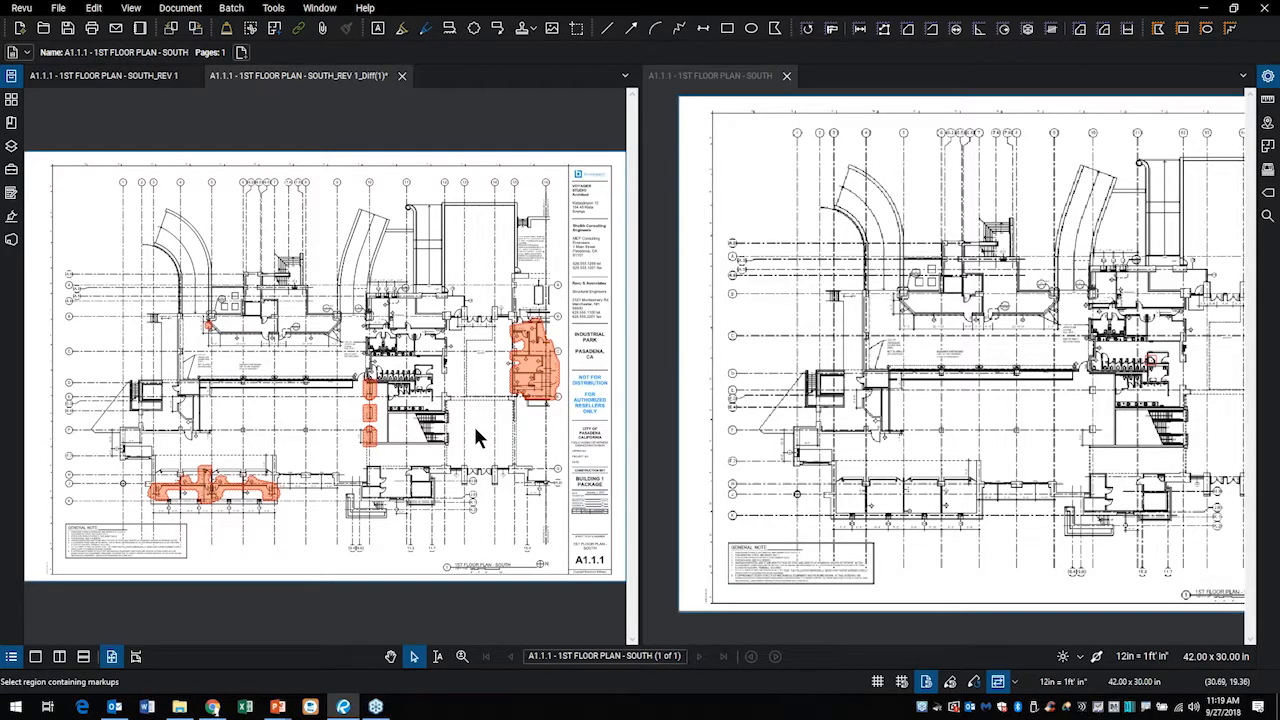
scroll(473, 423, up, 2)
scroll(560, 378, up, 1)
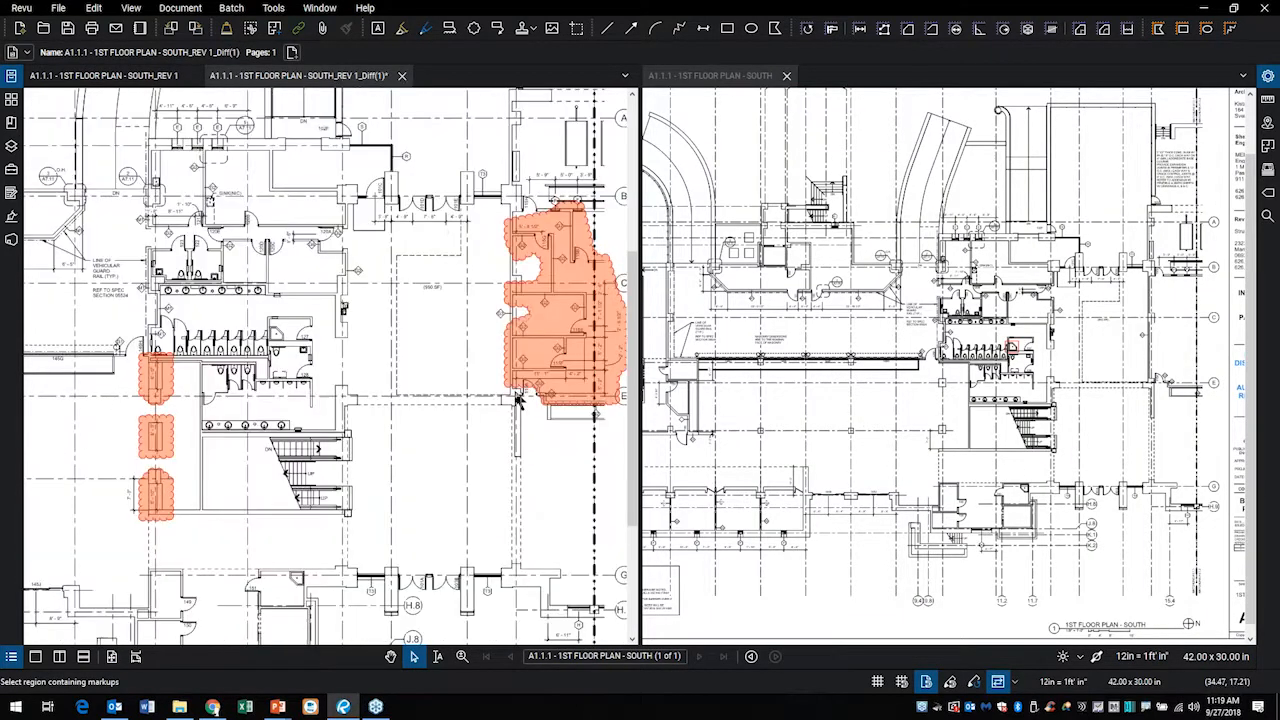
click(787, 77)
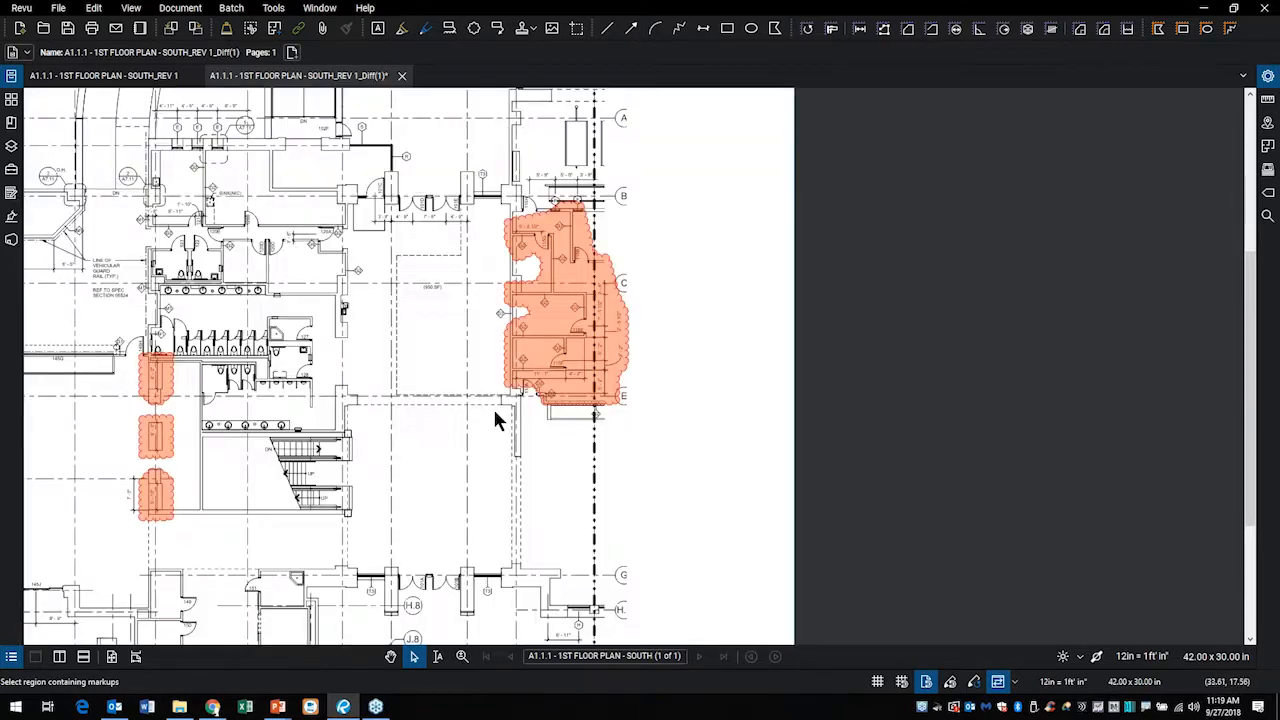
Examine the difference clouds on the full comparison sheet, around the rooms between gridlines B and E, and beside the staircase
key(ctrl+9)
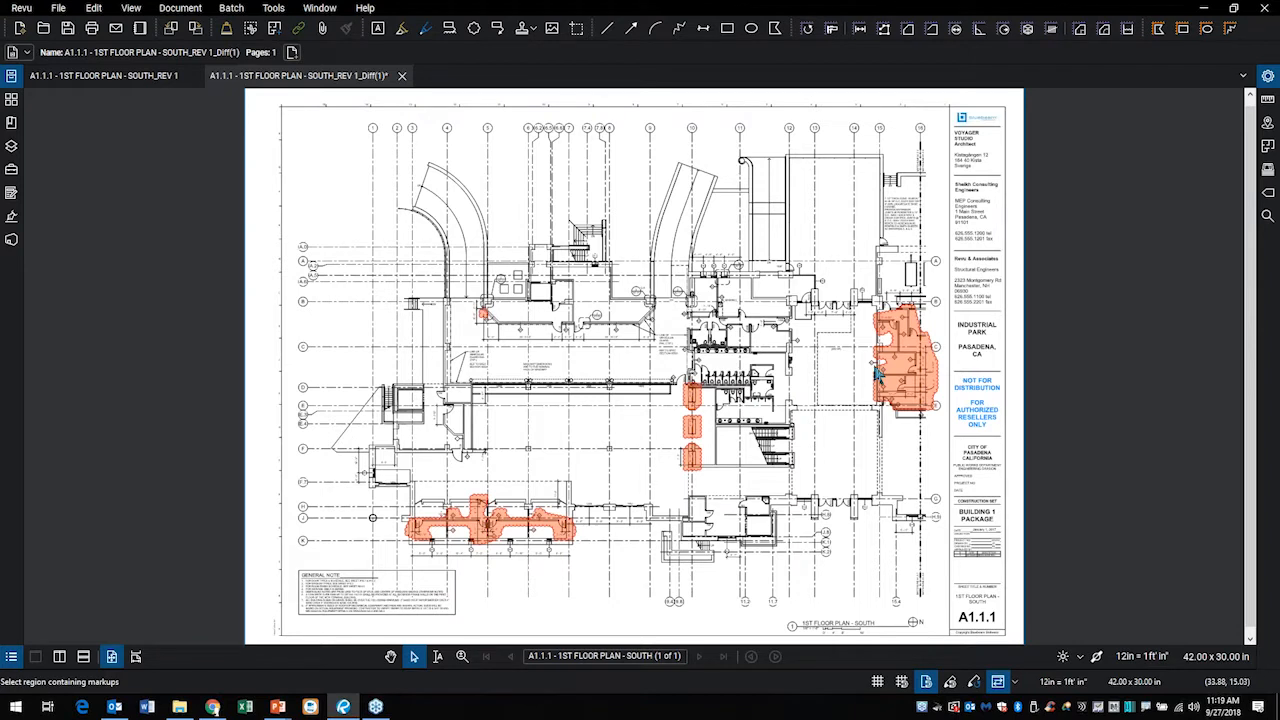
scroll(876, 372, up, 1)
scroll(925, 348, up, 2)
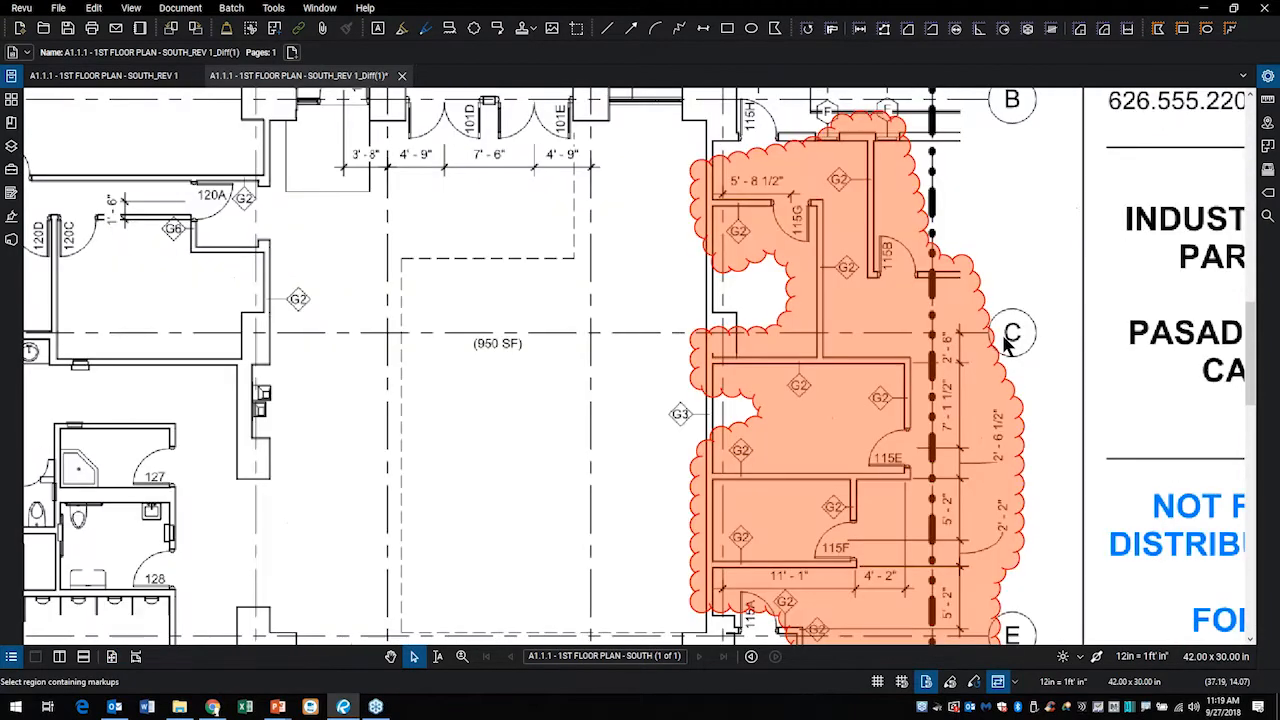
scroll(378, 450, down, 1)
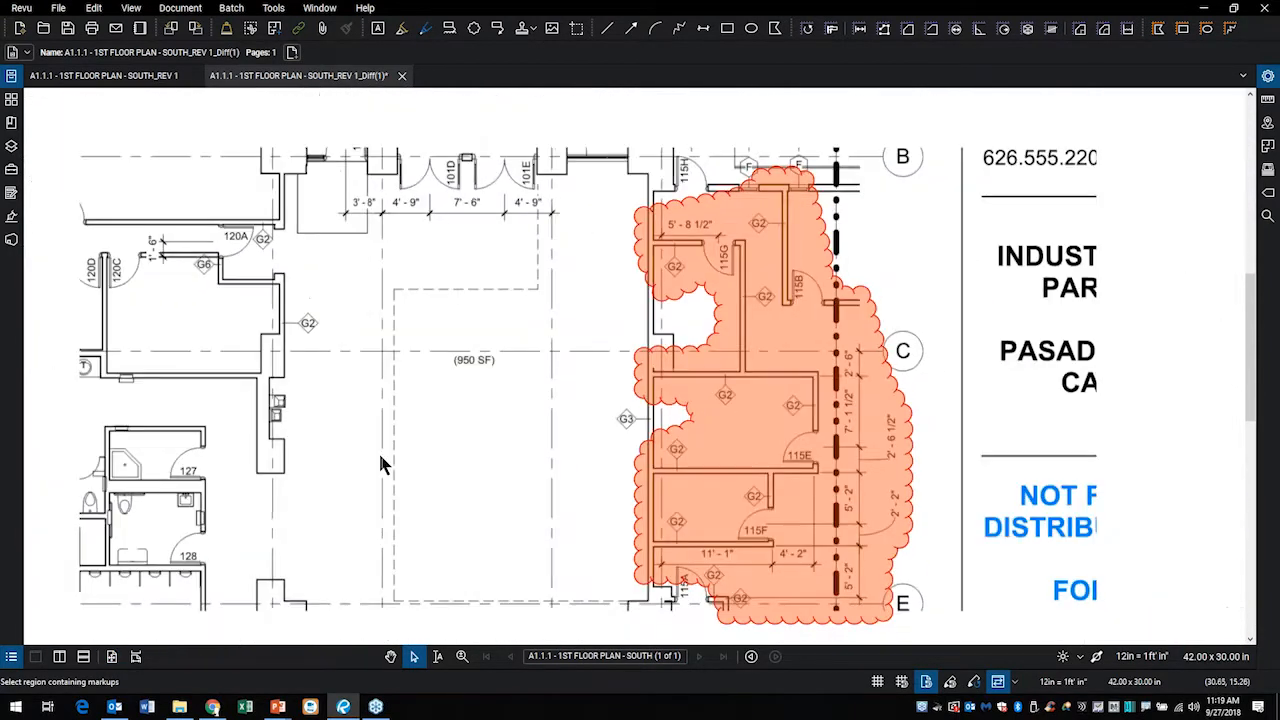
scroll(400, 451, down, 1)
drag(427, 452, 878, 309)
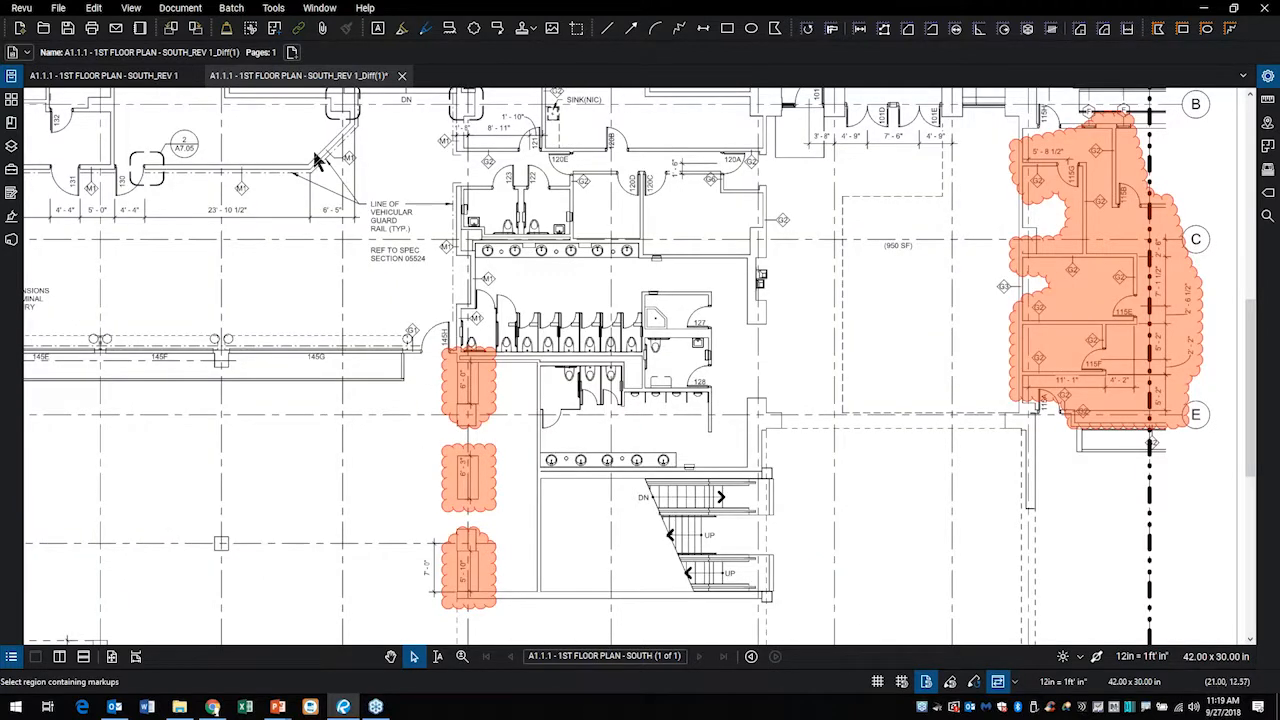
Close the REV 1_Diff comparison document without saving and return to the REV 1 plan
click(401, 75)
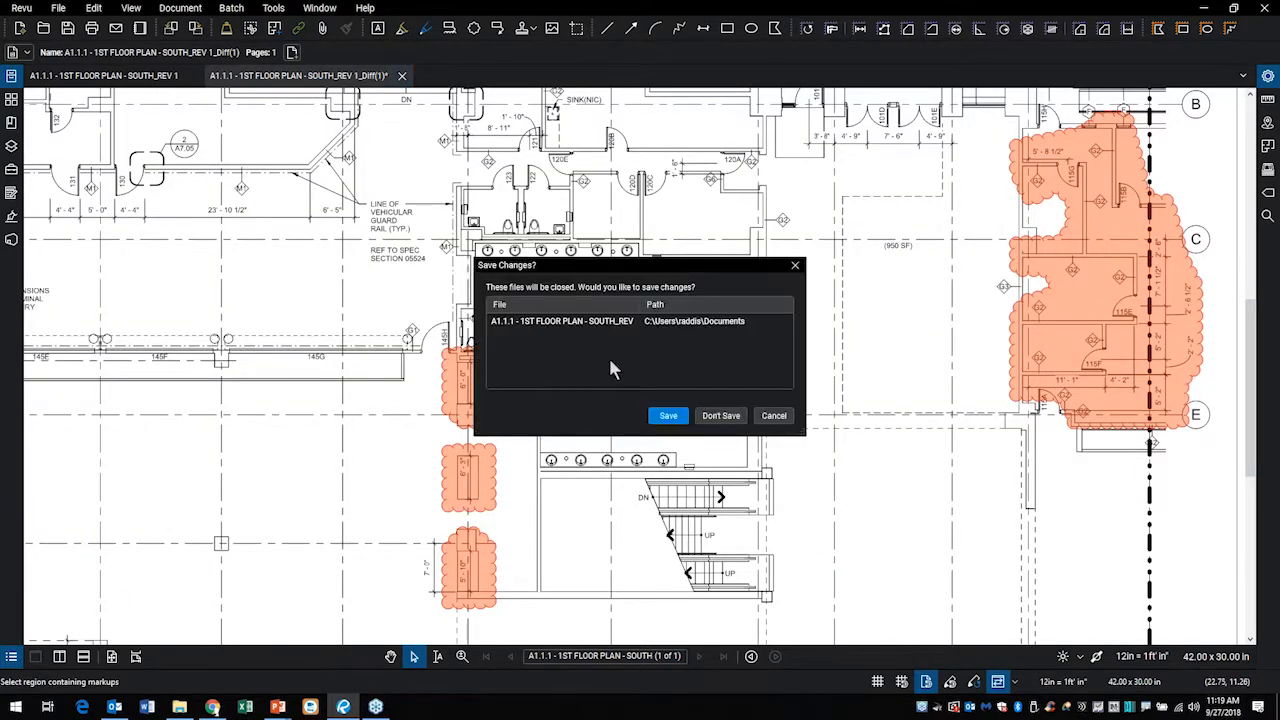
click(721, 416)
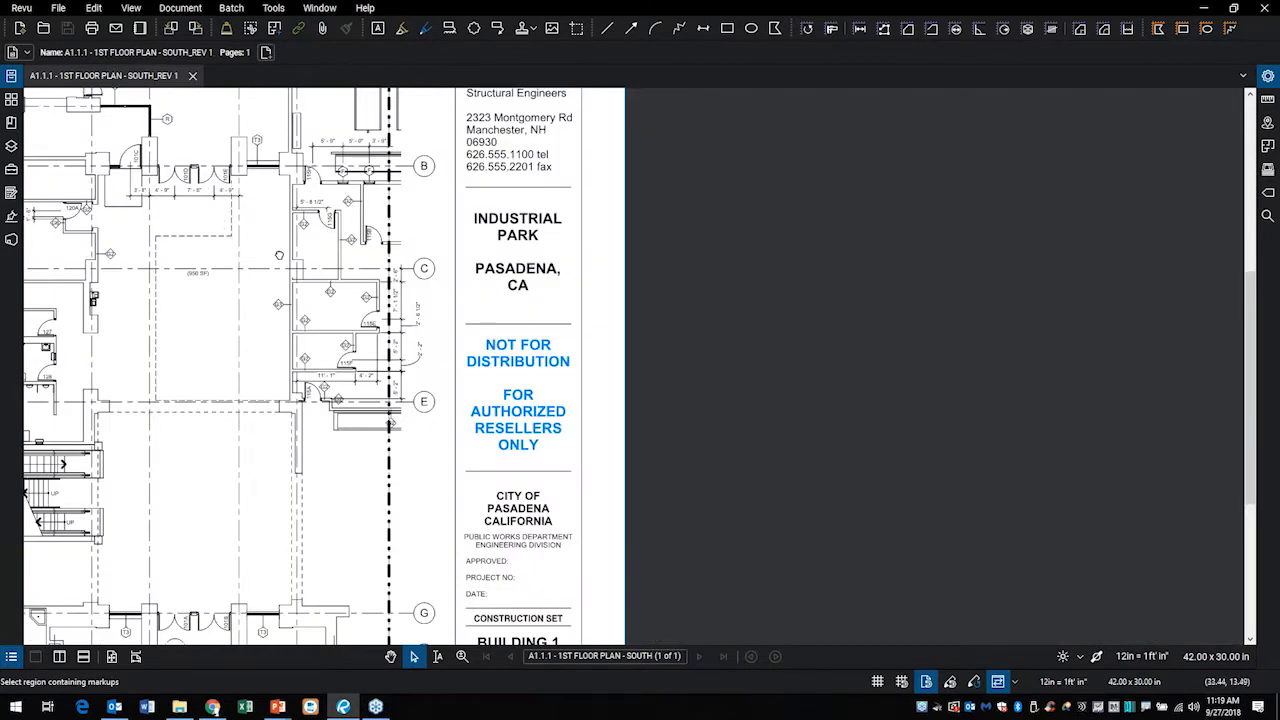
drag(279, 255, 725, 257)
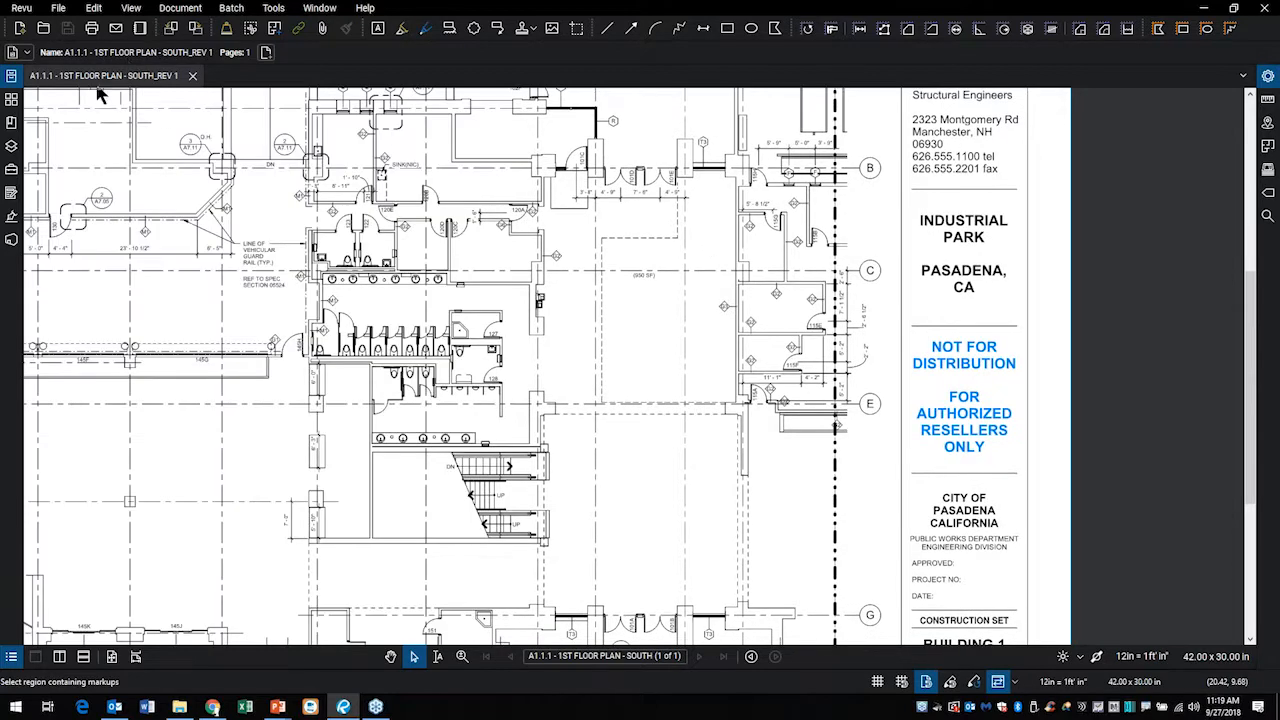
Show the File Access list and reopen A1.1.1 - 1ST FLOOR PLAN - SOUTH.pdf from the Going Green folder
click(11, 78)
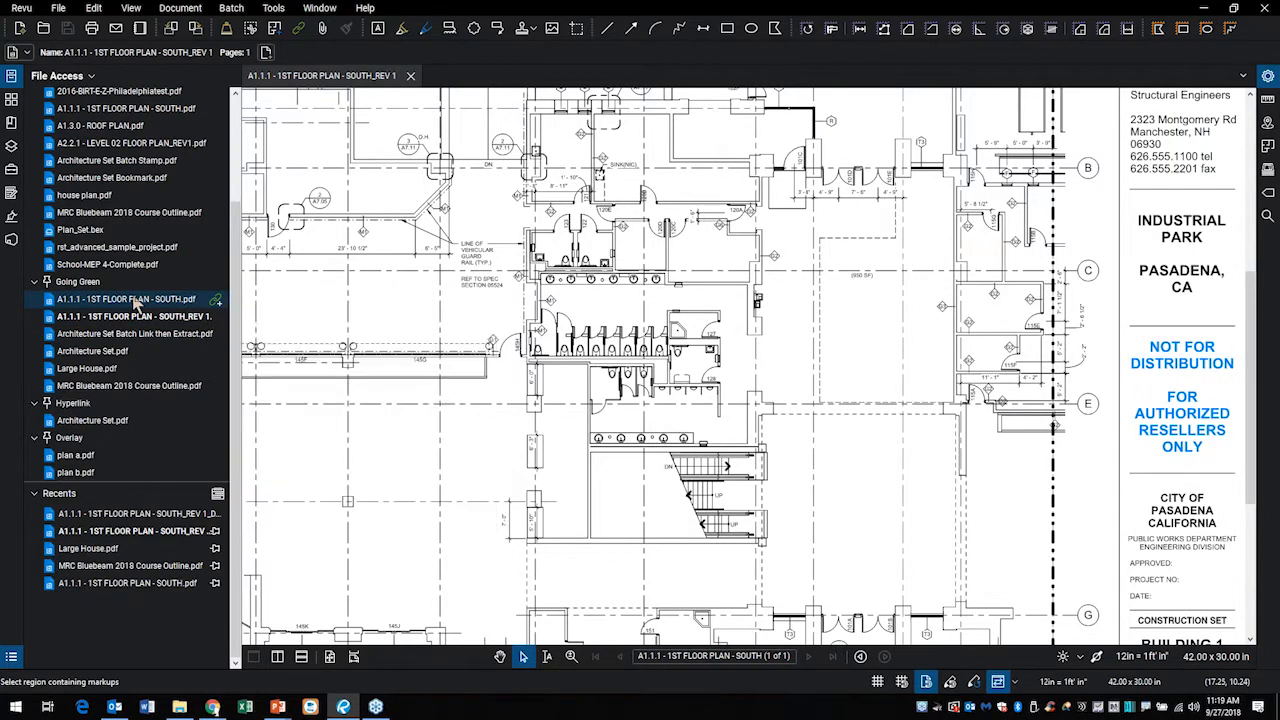
click(137, 301)
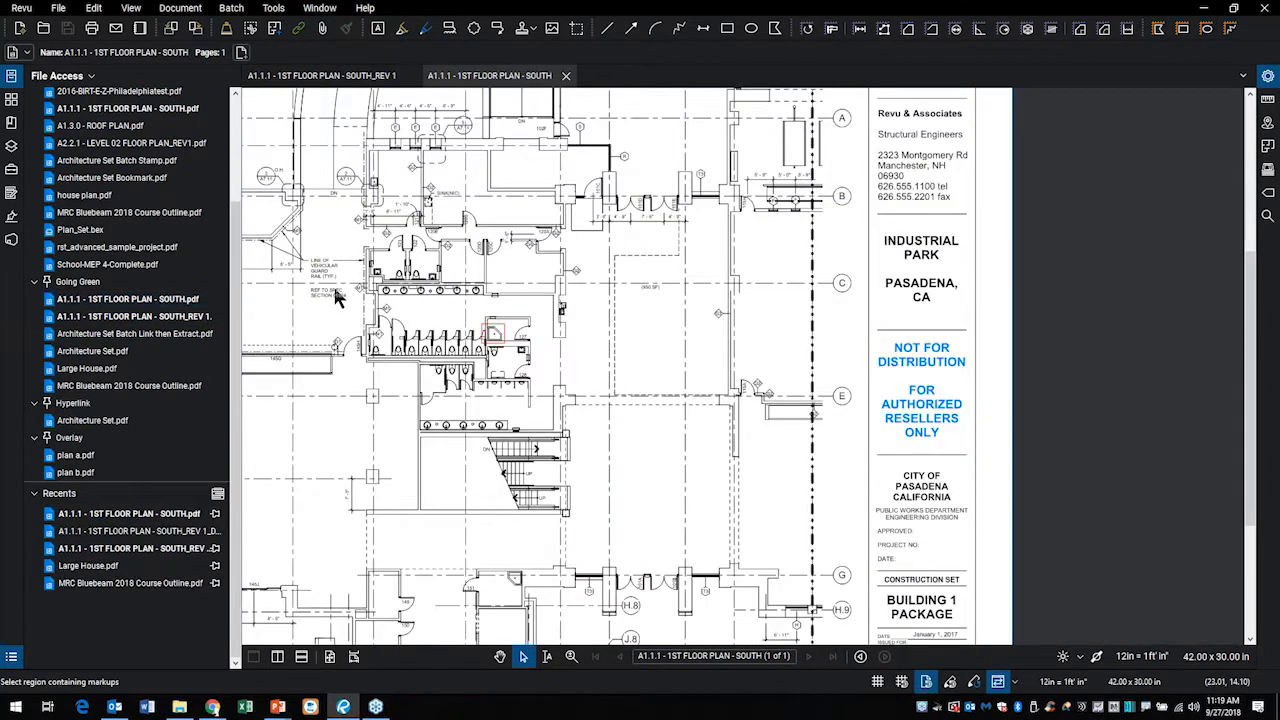
scroll(700, 383, down, 1)
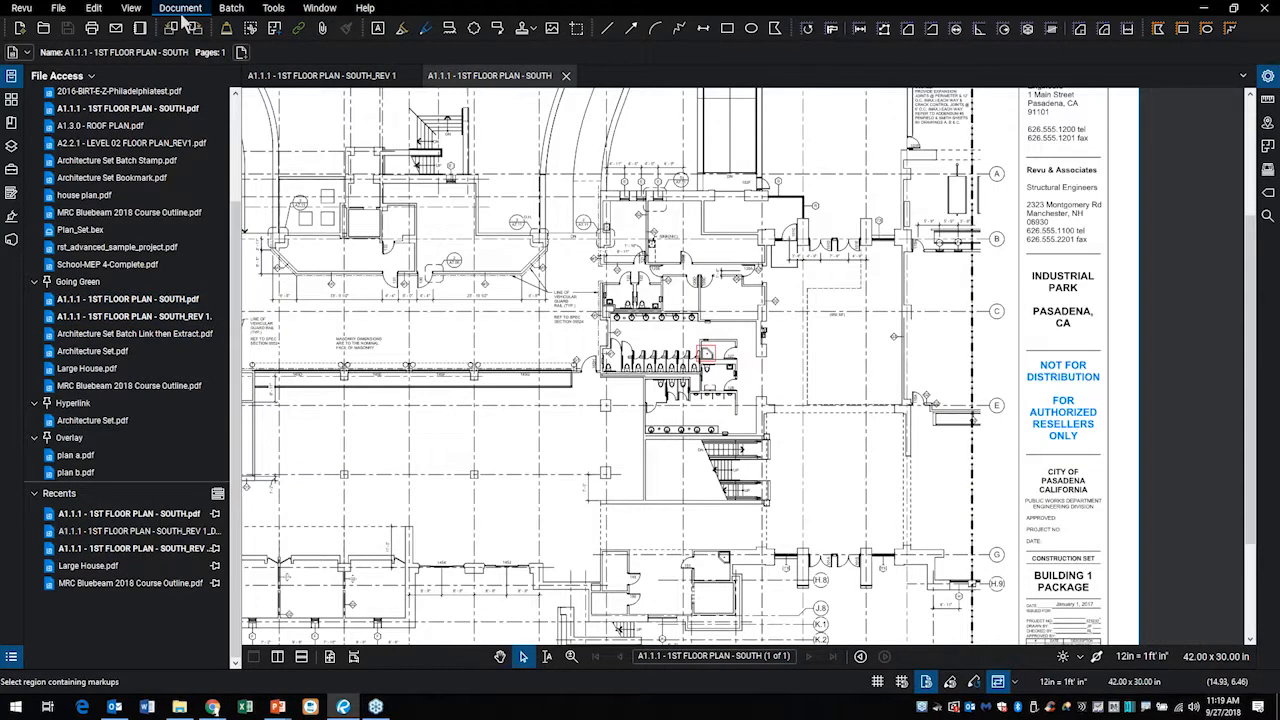
Start Overlay Pages with the original and REV 1 floor plans and review their assigned layer colors
click(182, 10)
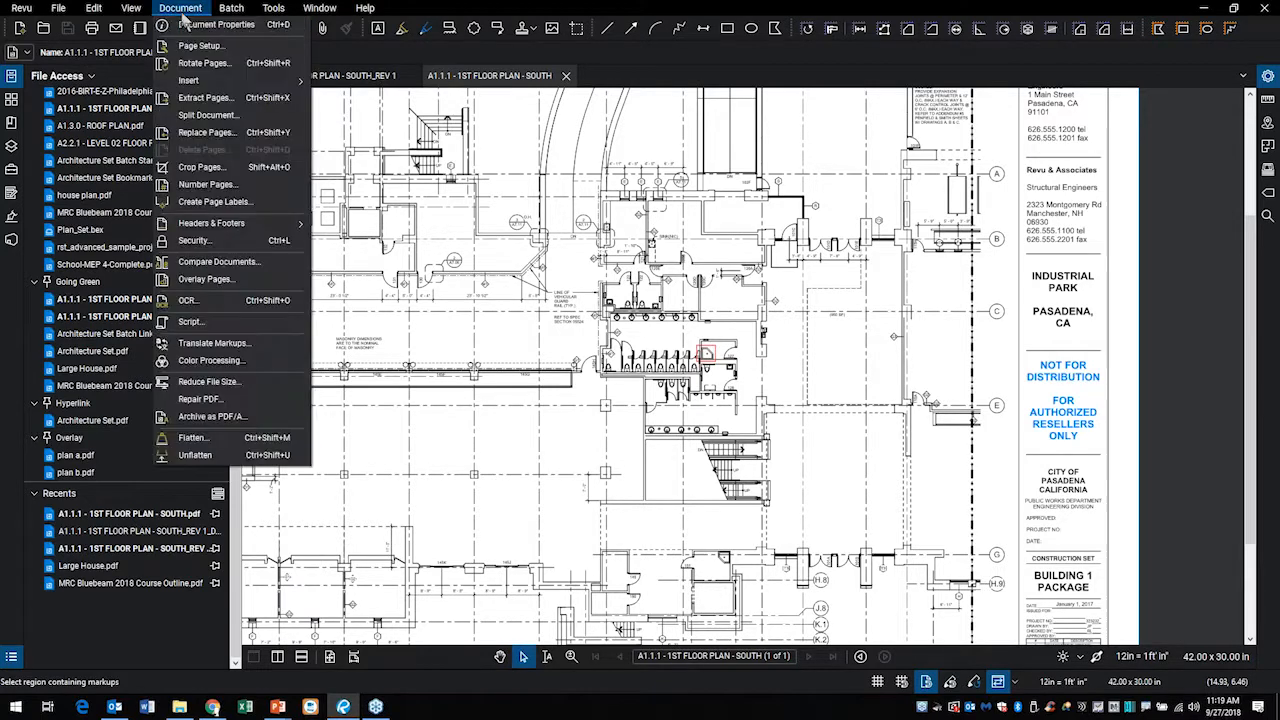
click(207, 279)
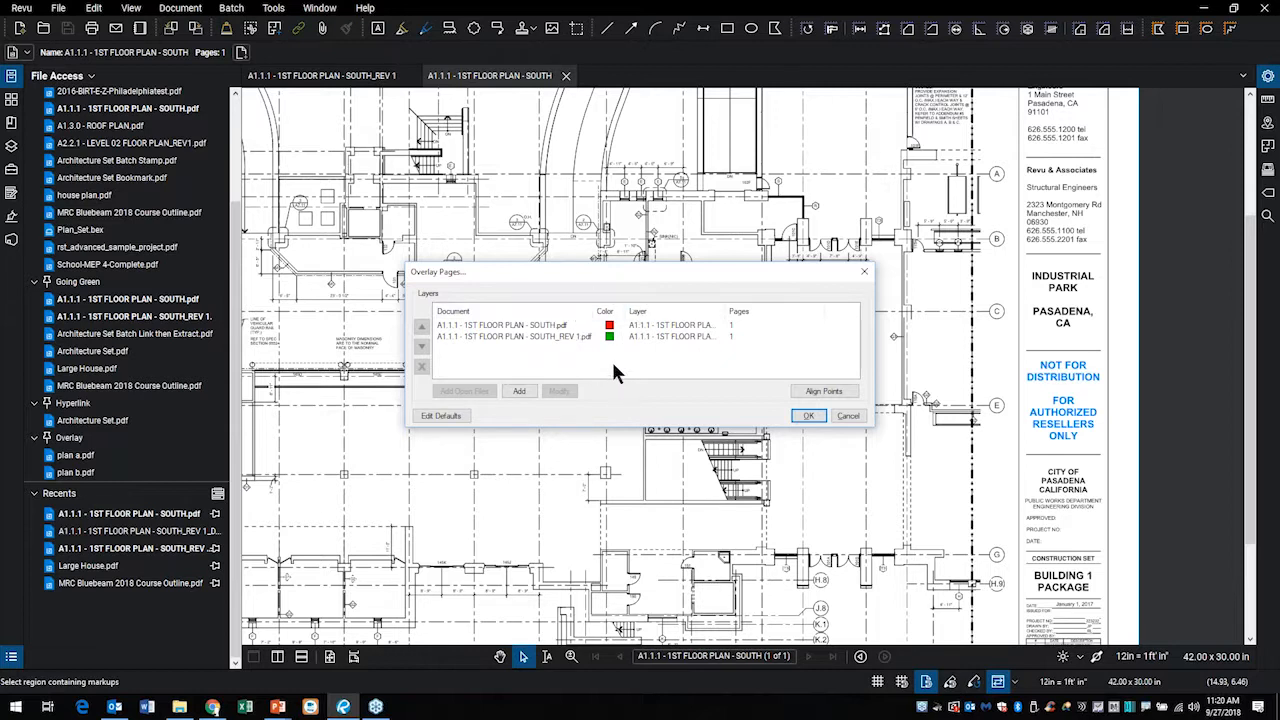
drag(615, 347, 727, 494)
mouse_move(600, 300)
mouse_down()
mouse_move(612, 298)
mouse_move(578, 288)
mouse_move(632, 374)
mouse_move(650, 283)
mouse_move(590, 284)
mouse_up()
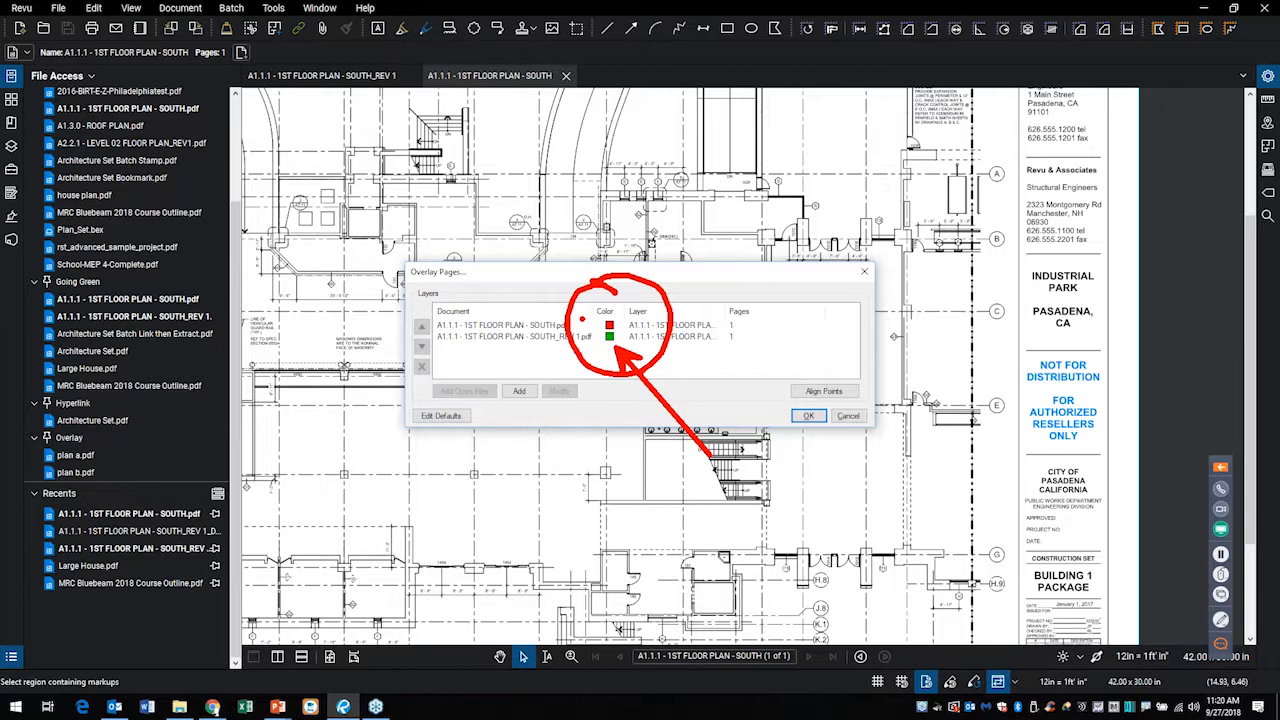
key(Escape)
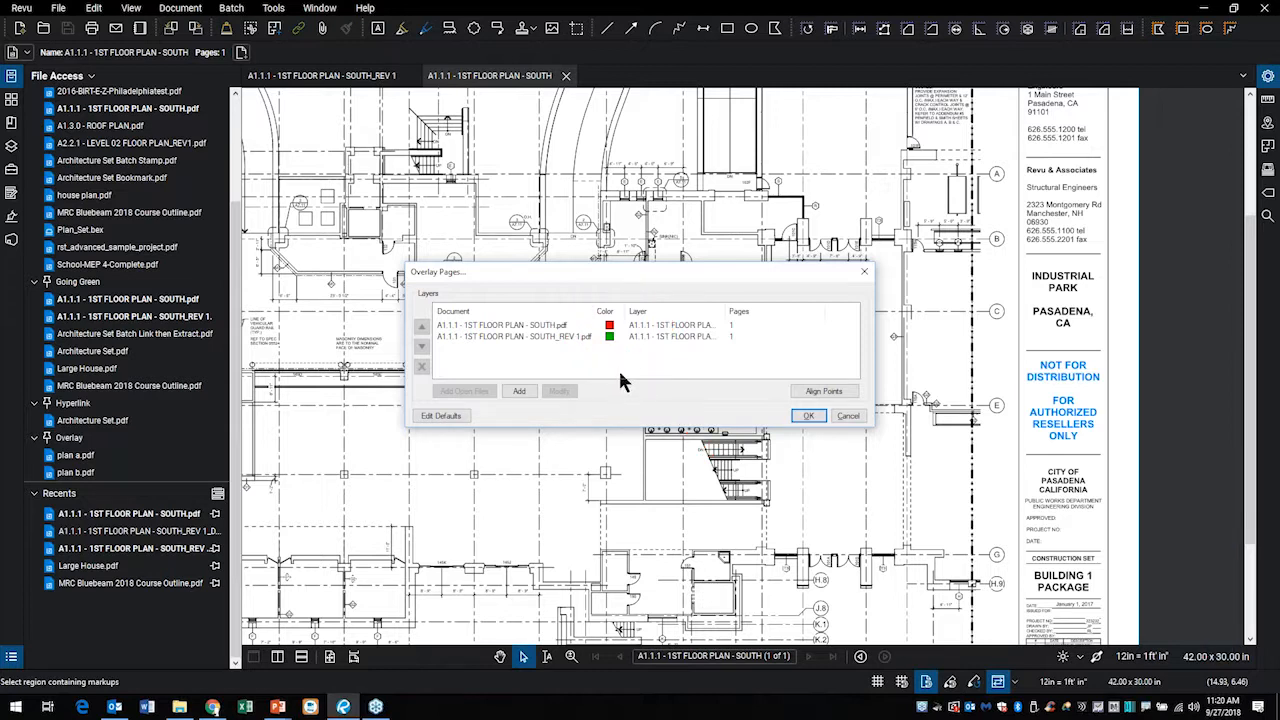
Change the original 1st floor plan's overlay layer color to blue
click(612, 329)
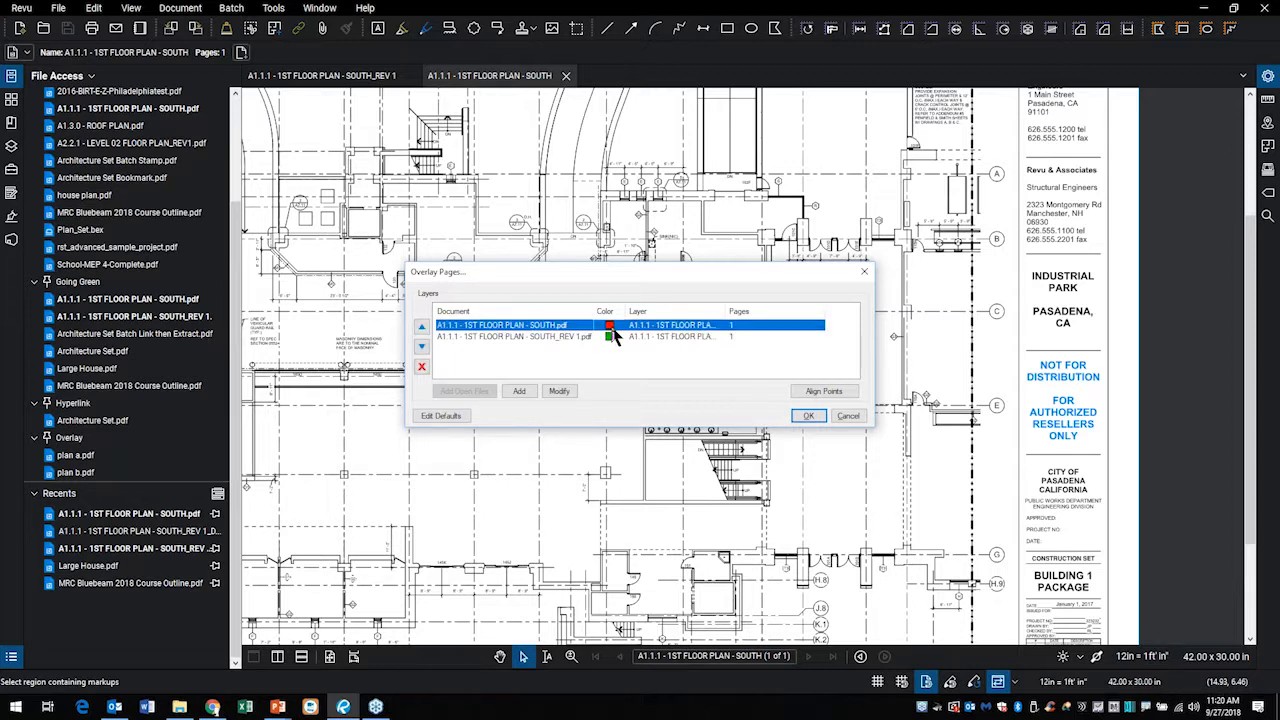
double_click(612, 328)
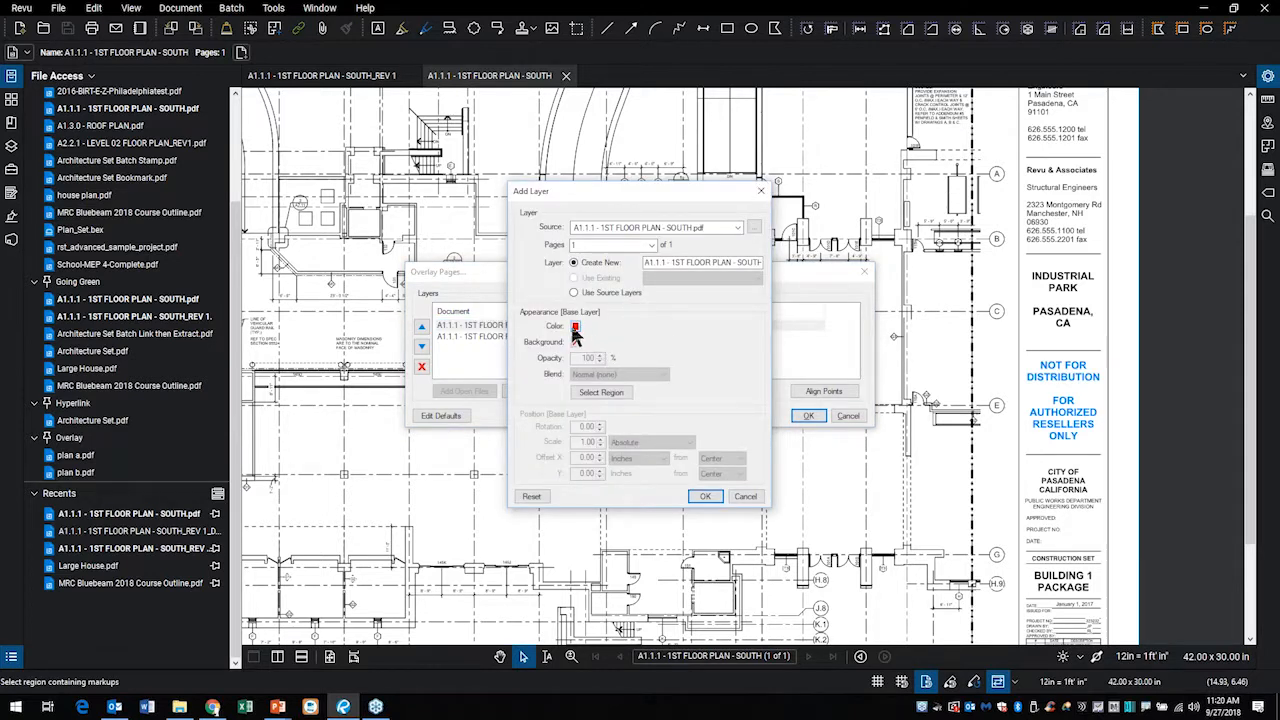
click(575, 328)
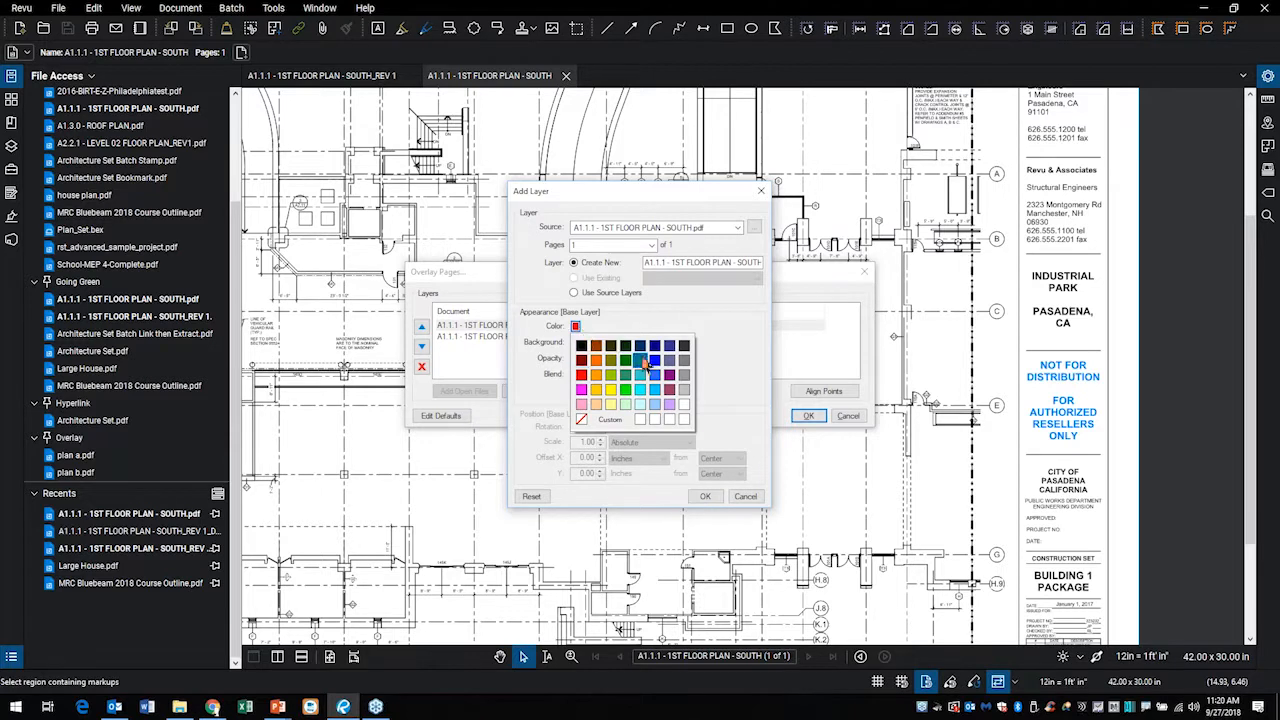
click(696, 495)
Set the REV 1 floor plan's overlay layer color to yellow and generate the overlay
click(612, 338)
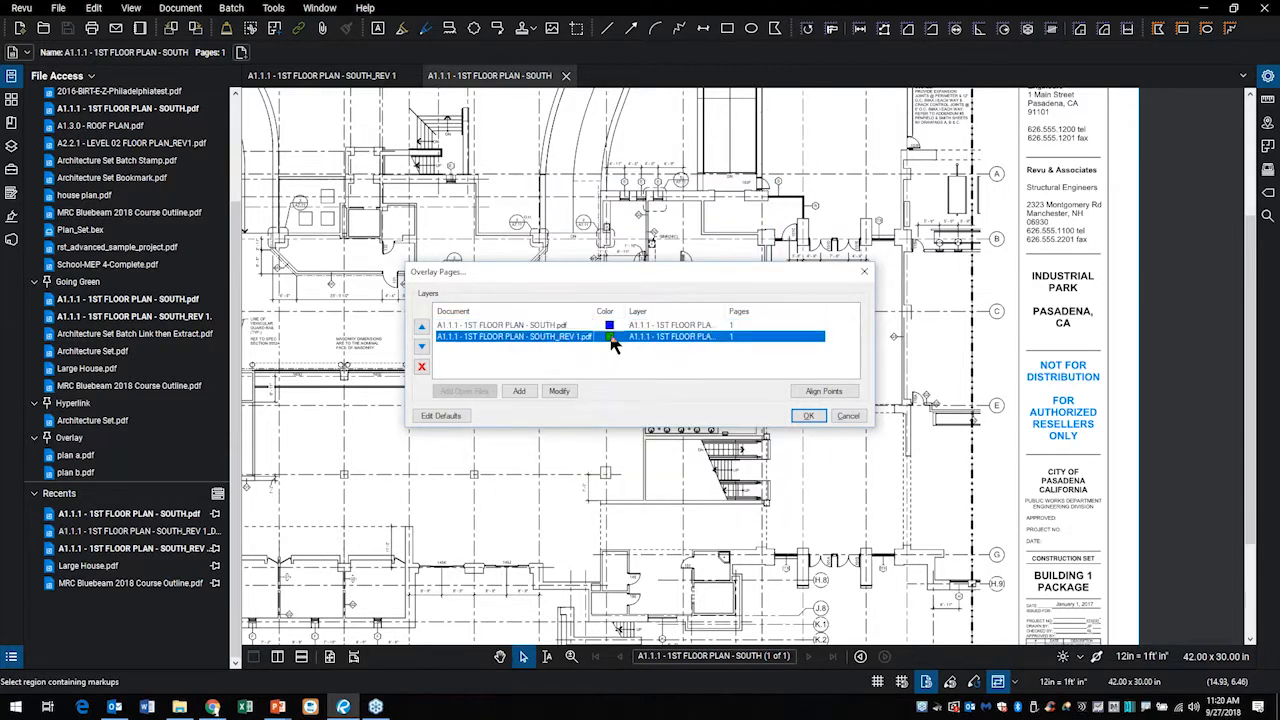
double_click(612, 340)
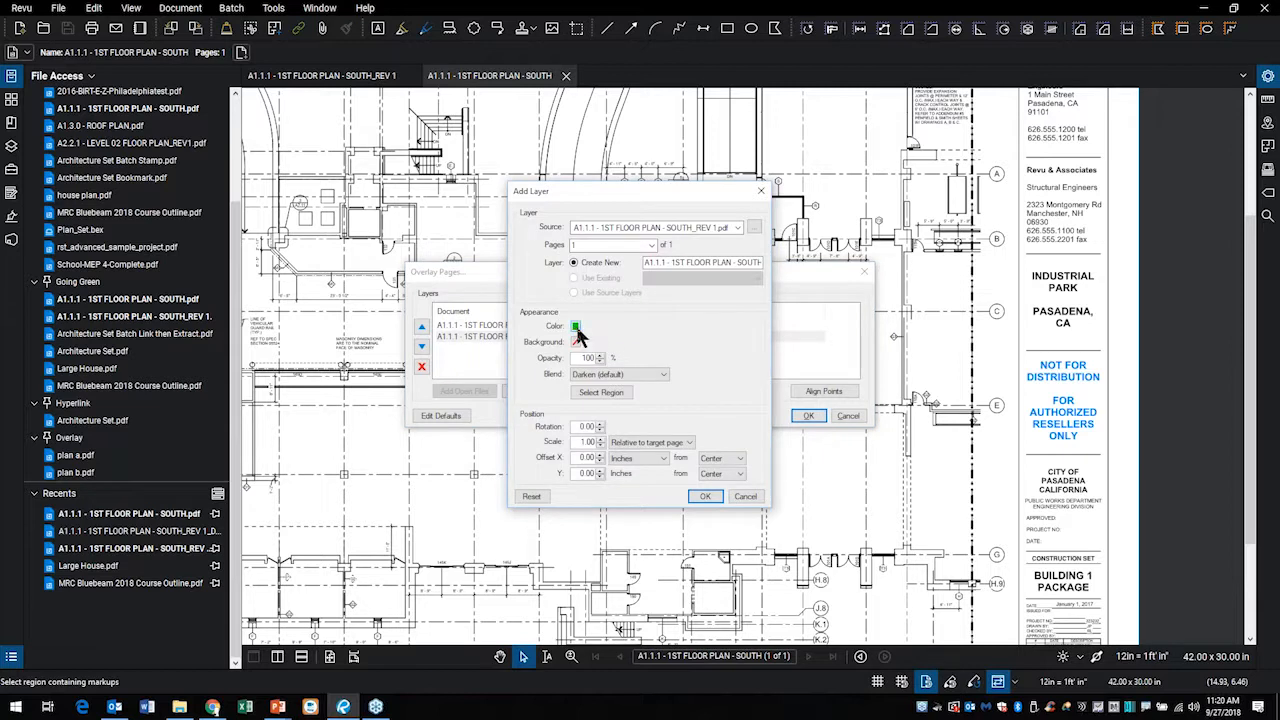
click(576, 327)
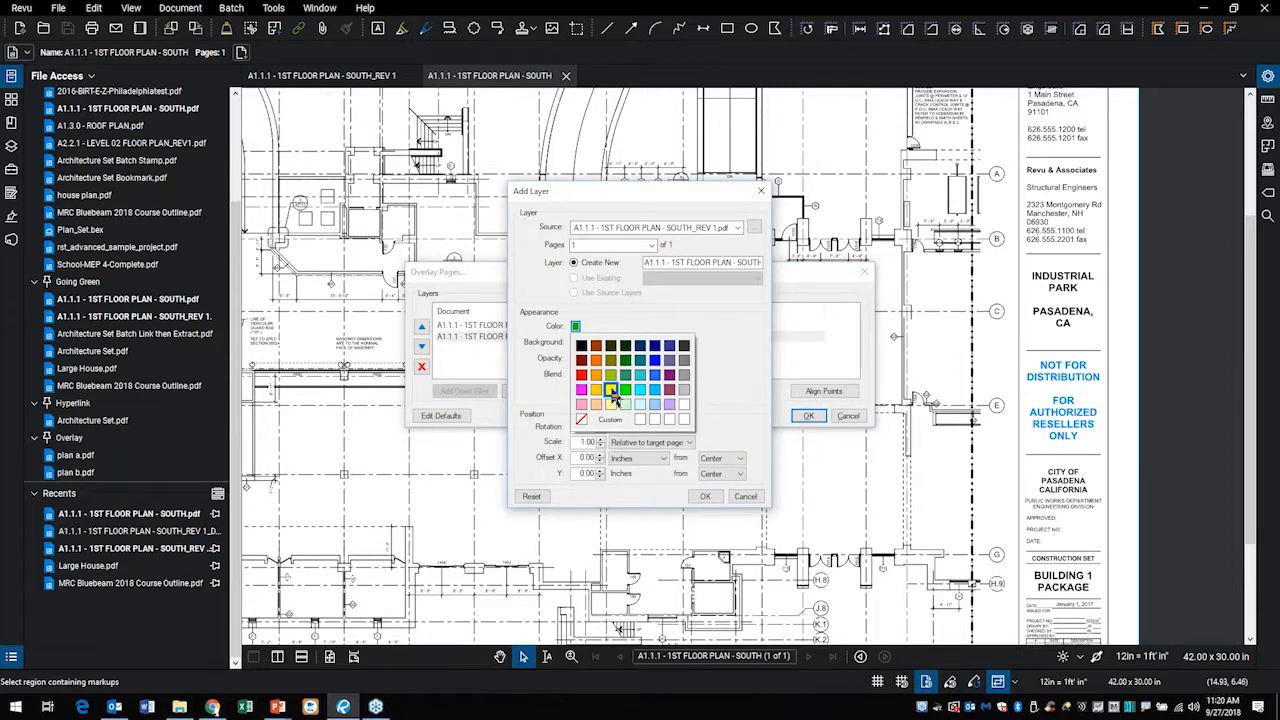
click(610, 389)
click(703, 496)
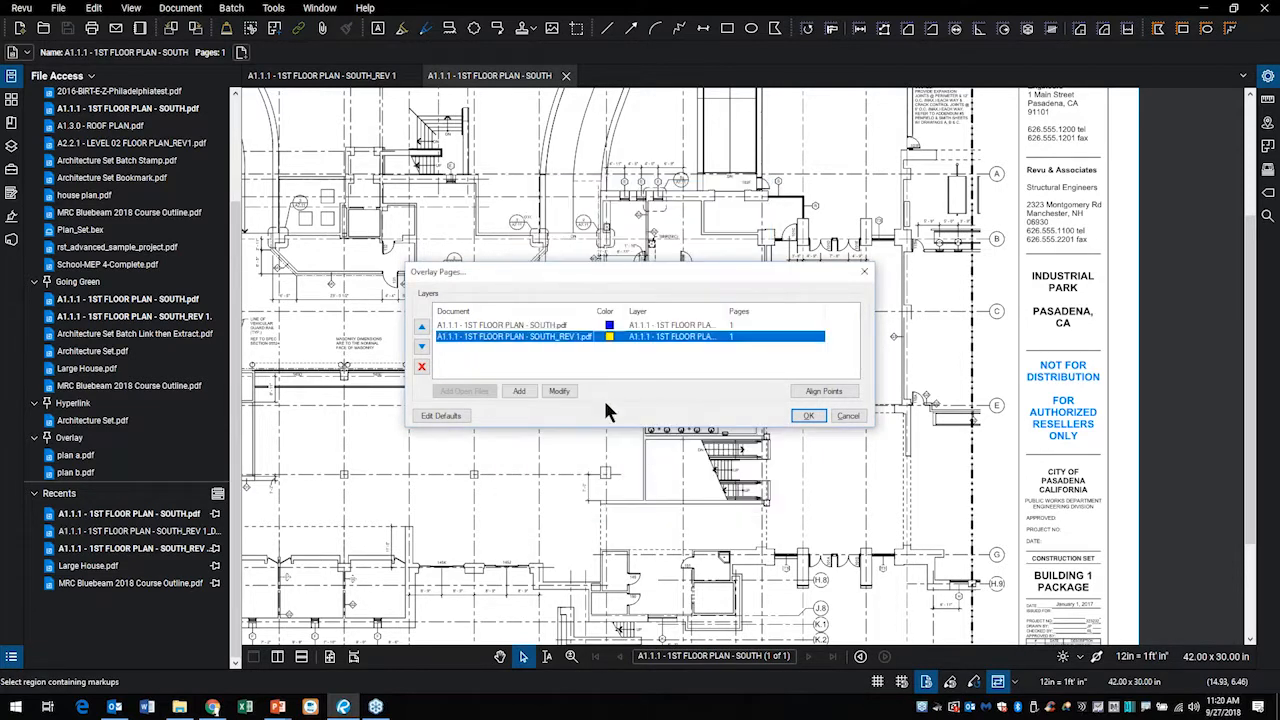
click(810, 416)
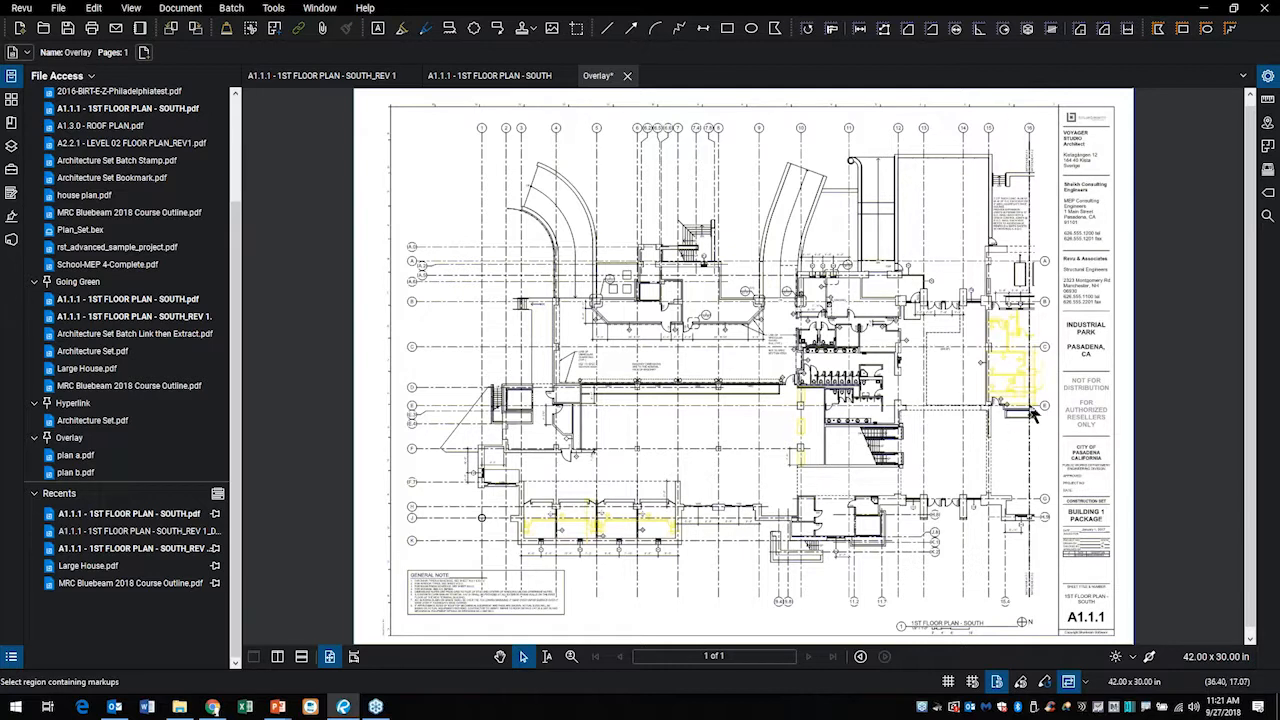
Inspect the yellow differences between gridlines B and E on the overlay and close the Overlay document without saving
scroll(1040, 404, up, 5)
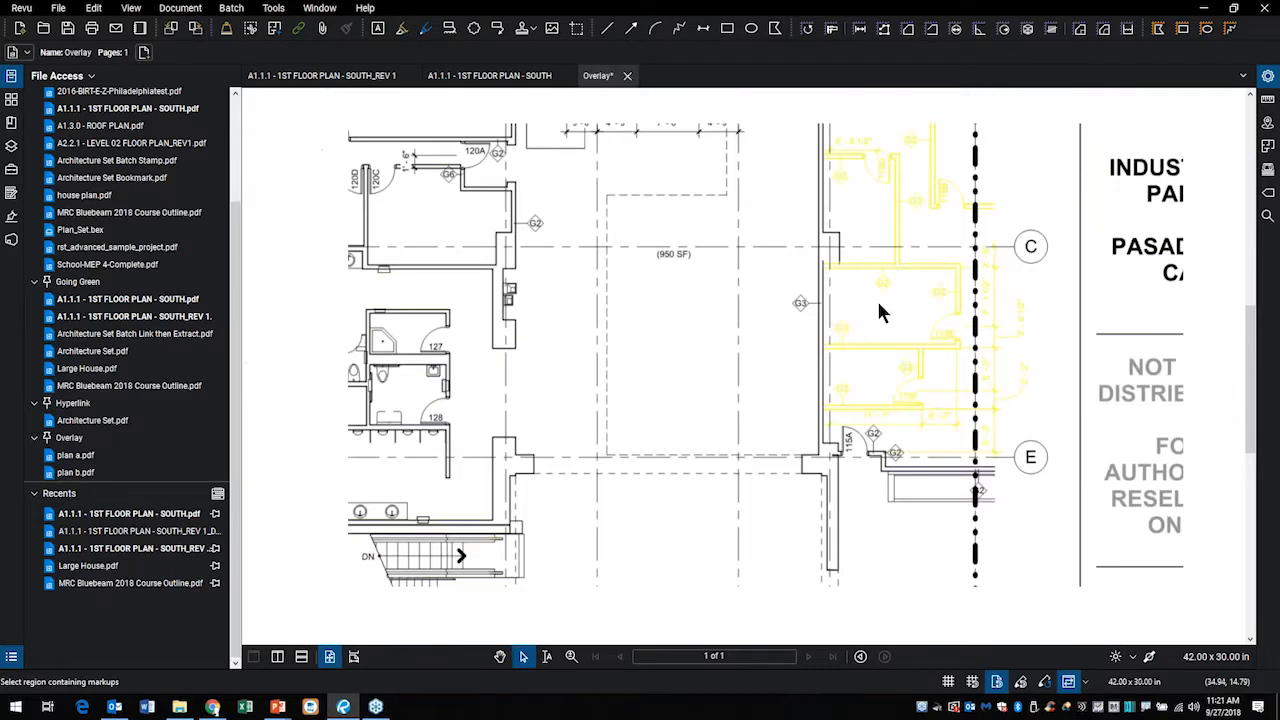
scroll(879, 303, down, 2)
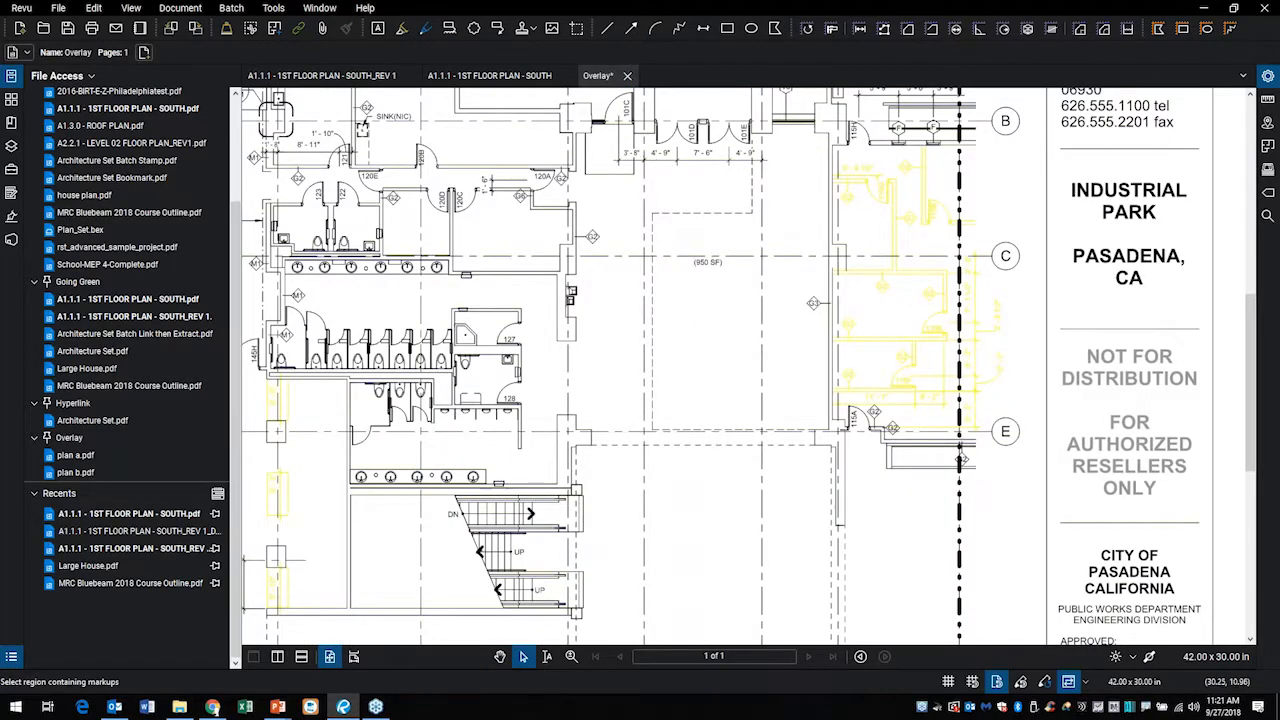
click(628, 78)
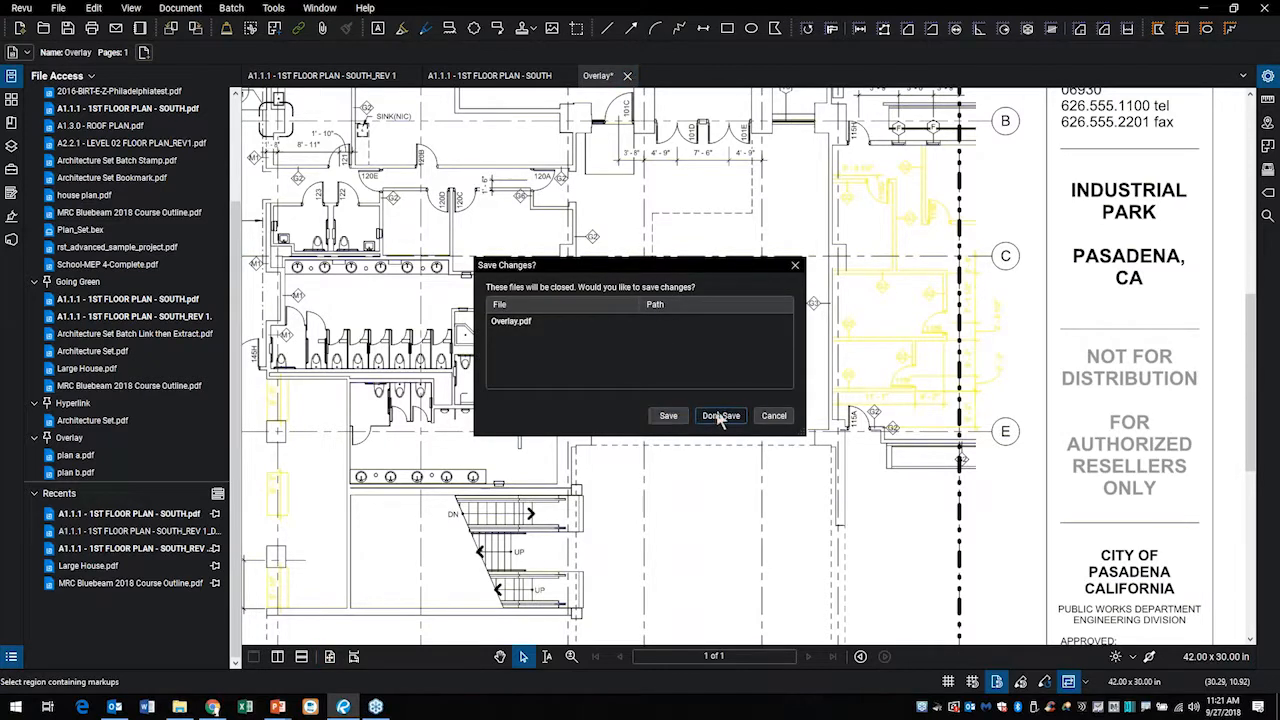
click(720, 416)
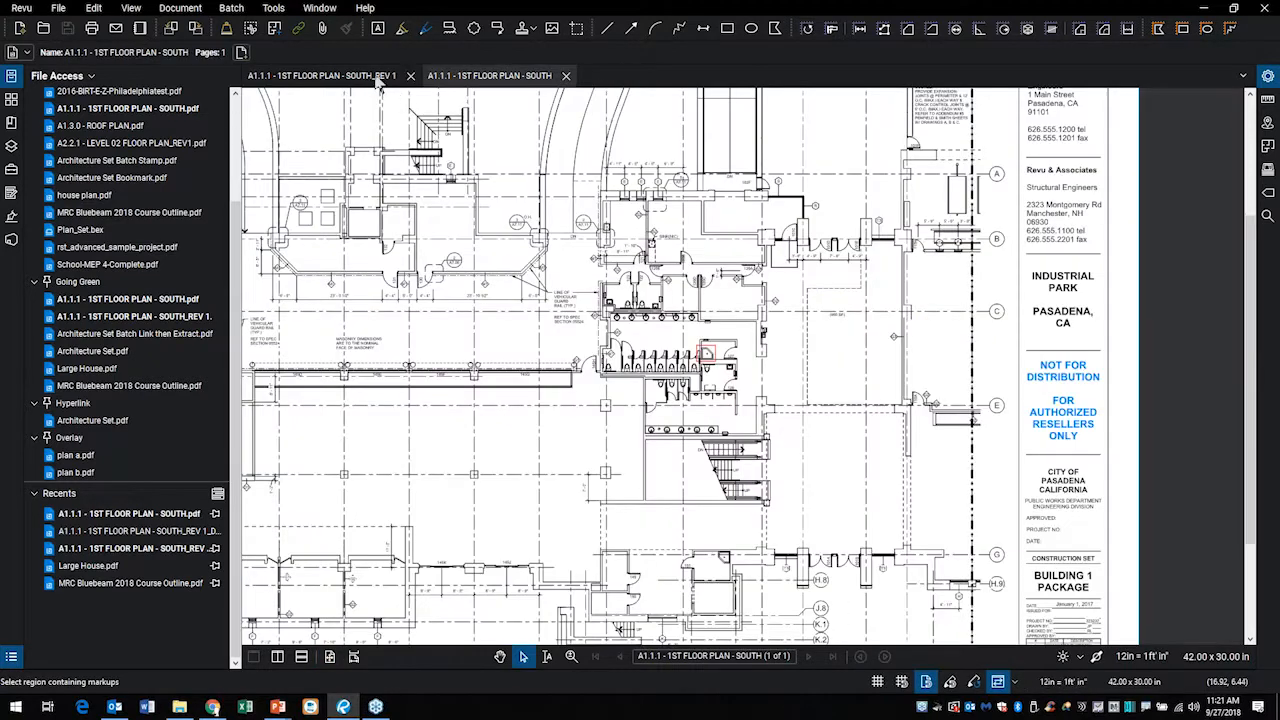
Close both the REV 1 and the original 1st floor plan documents
click(410, 77)
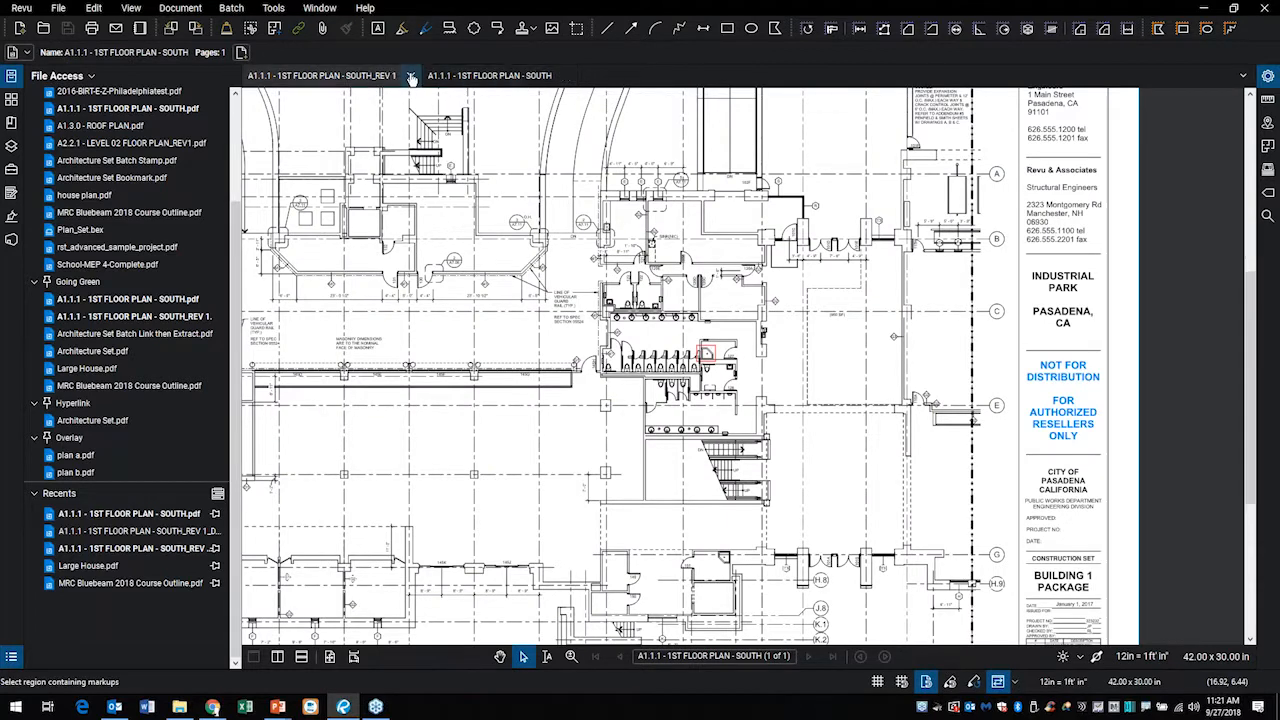
click(410, 77)
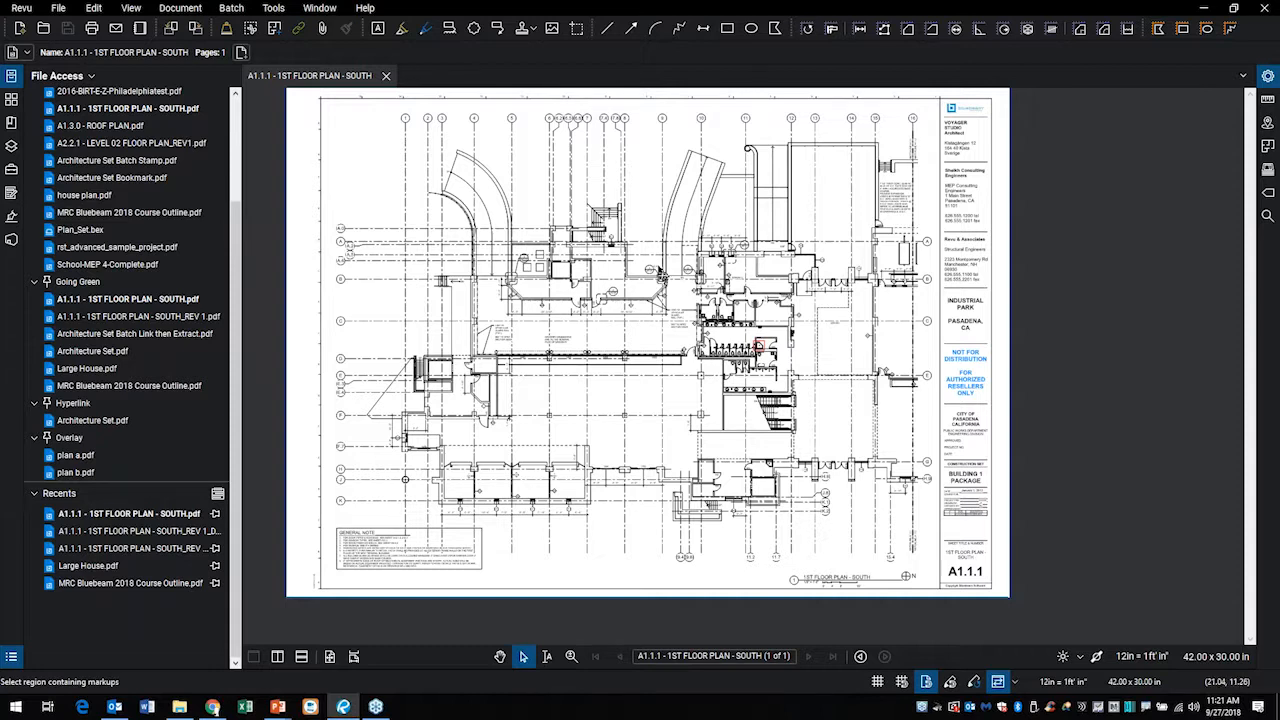
click(385, 76)
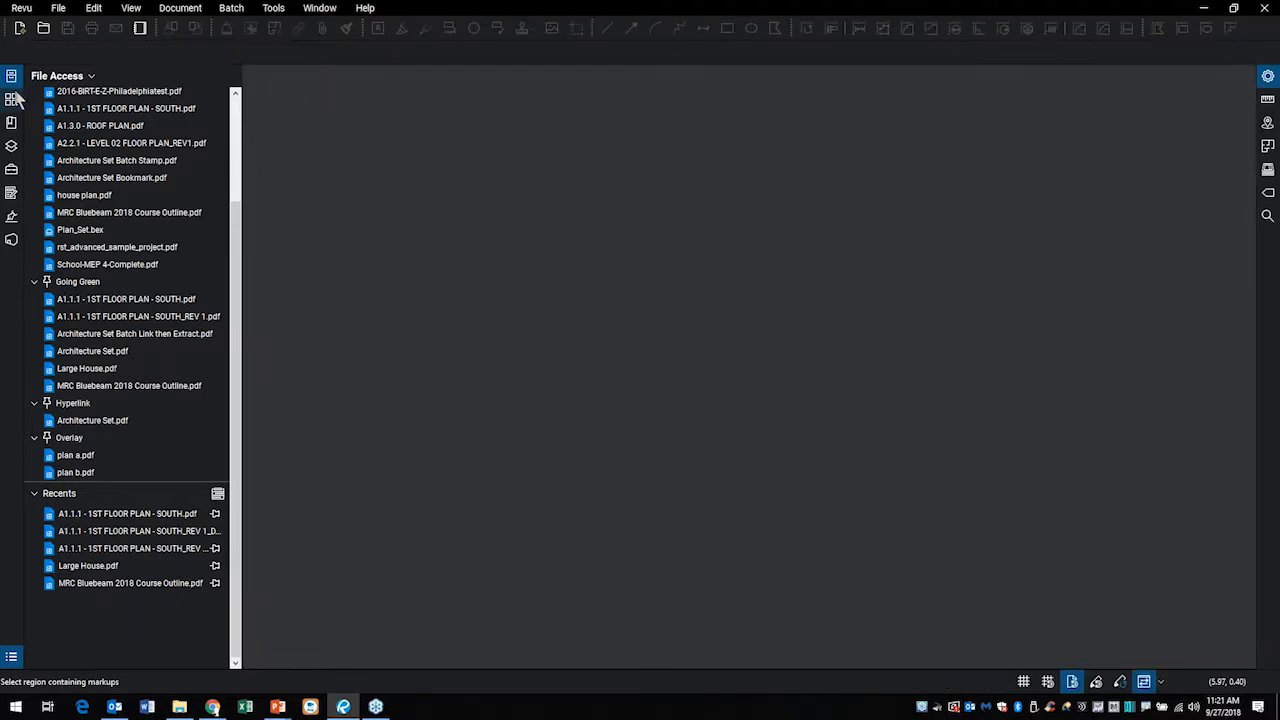
Open Architecture Set Bookmark.pdf and browse its page thumbnails
mouse_move(90, 422)
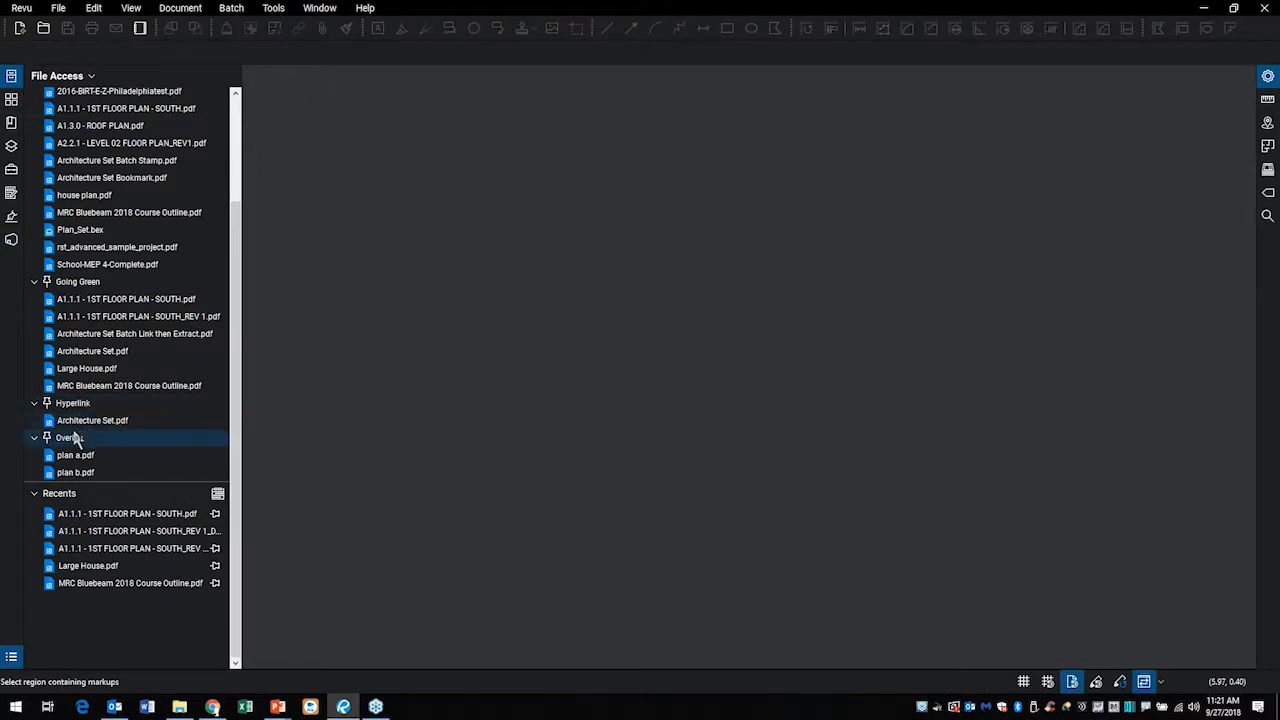
click(80, 354)
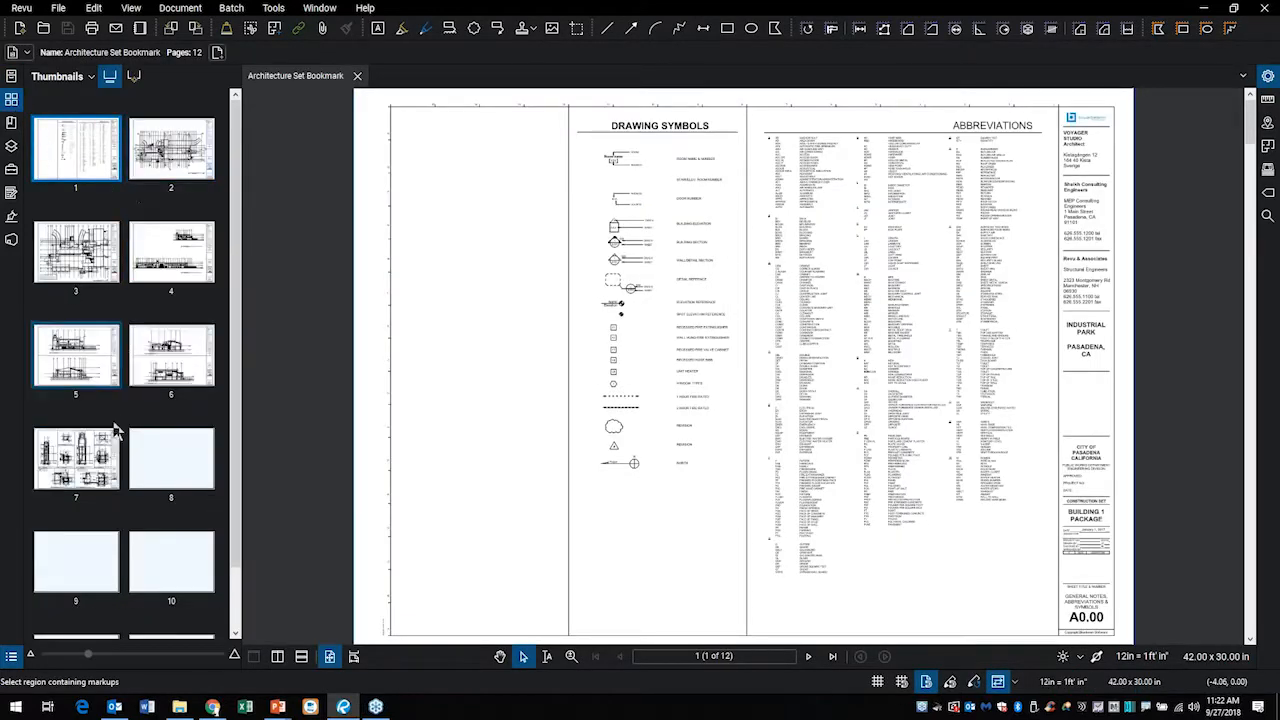
scroll(135, 420, down, 1)
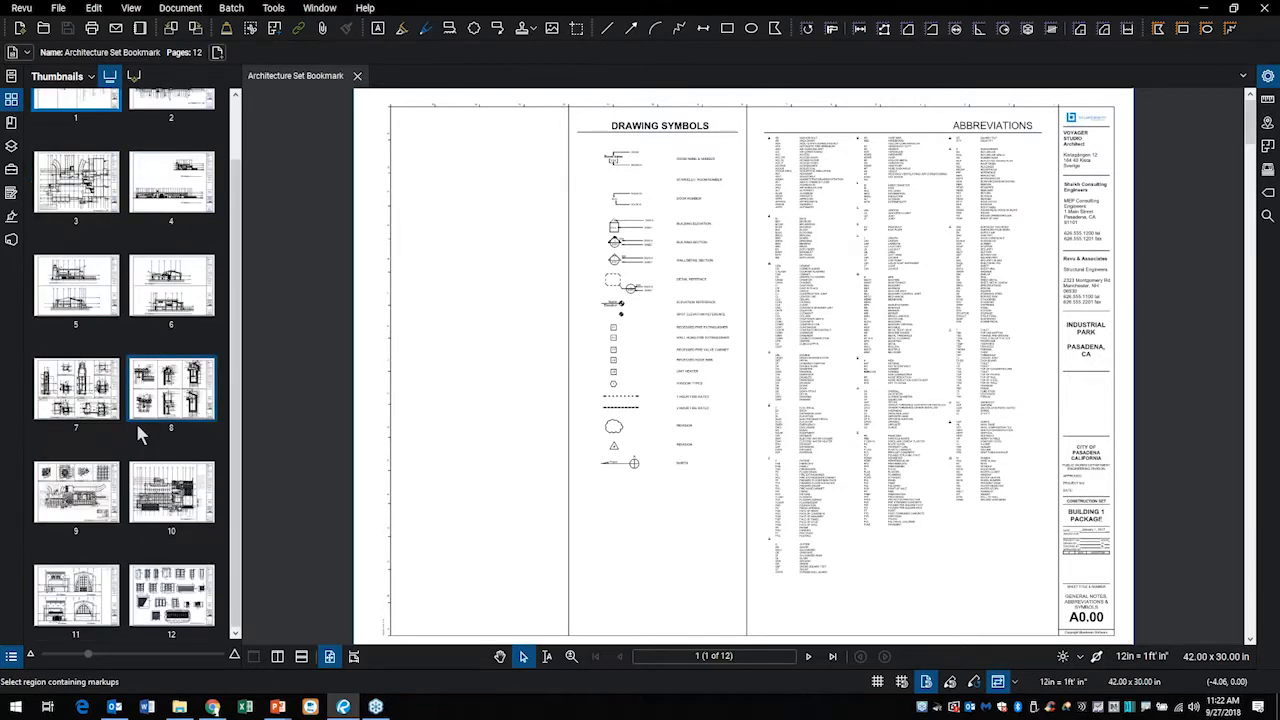
scroll(137, 437, up, 1)
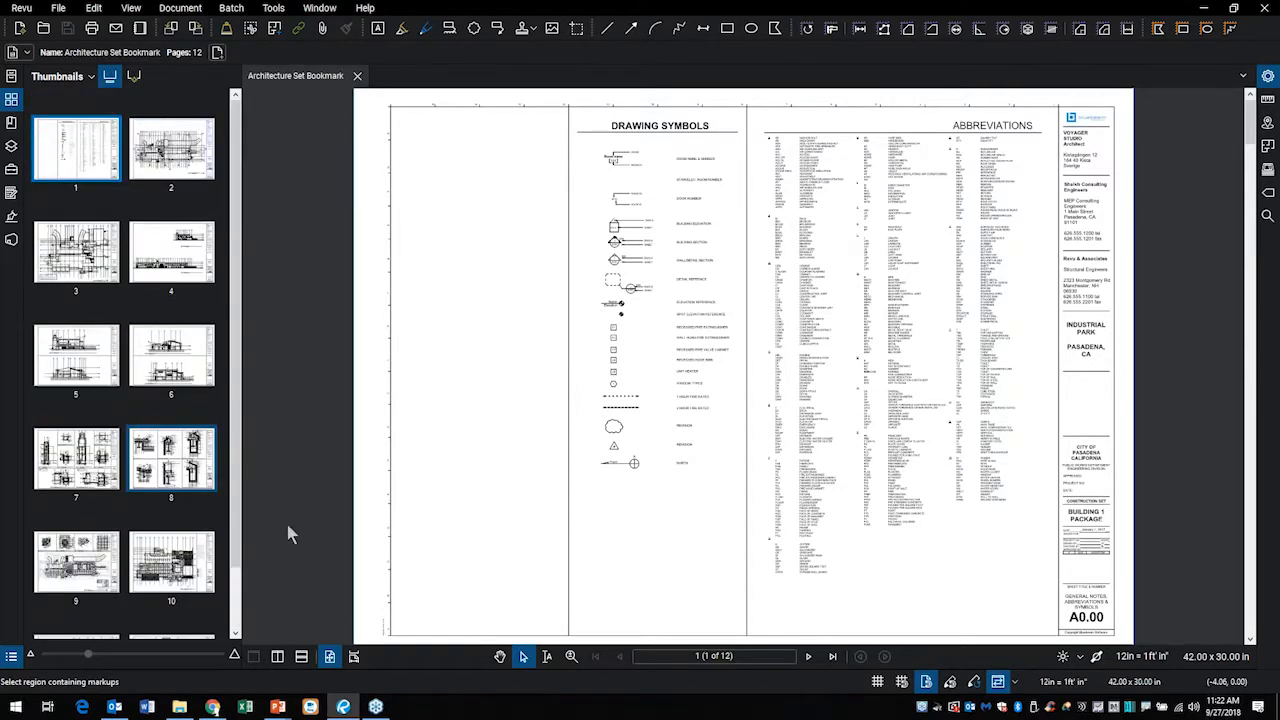
key(ctrl+super+d)
drag(716, 649, 744, 525)
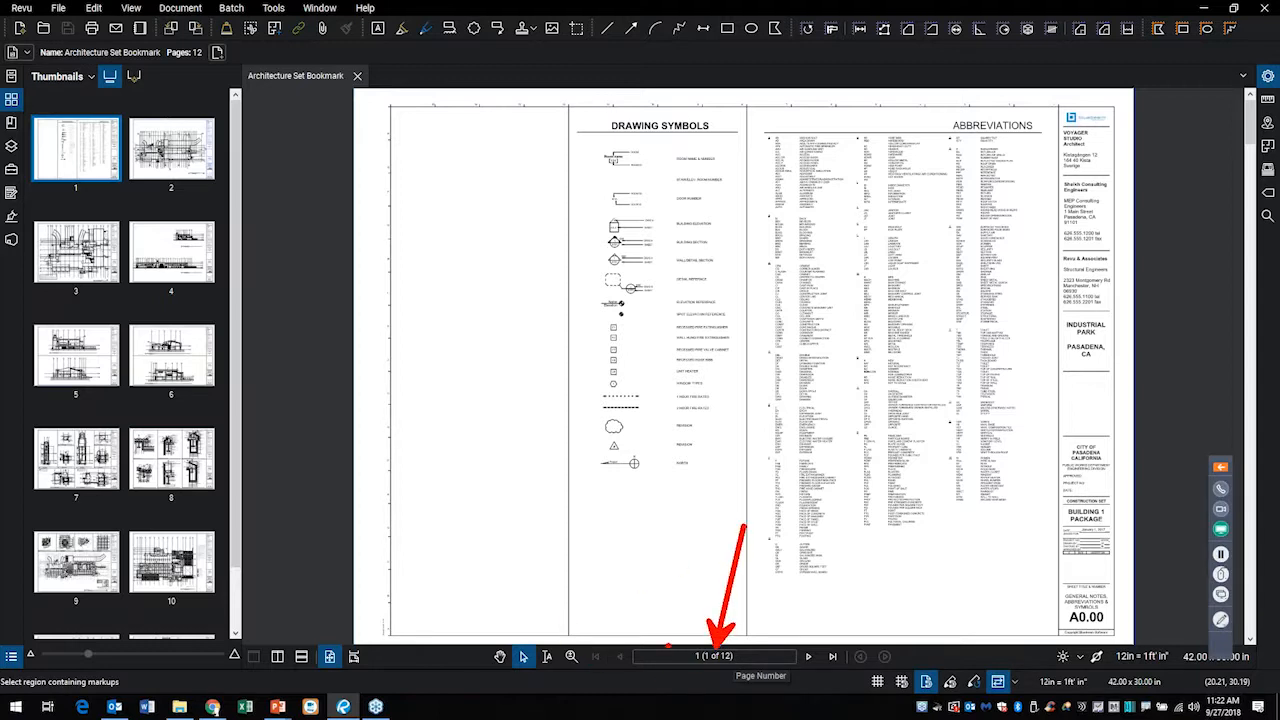
mouse_move(813, 635)
mouse_down()
mouse_move(818, 690)
mouse_move(806, 632)
mouse_up()
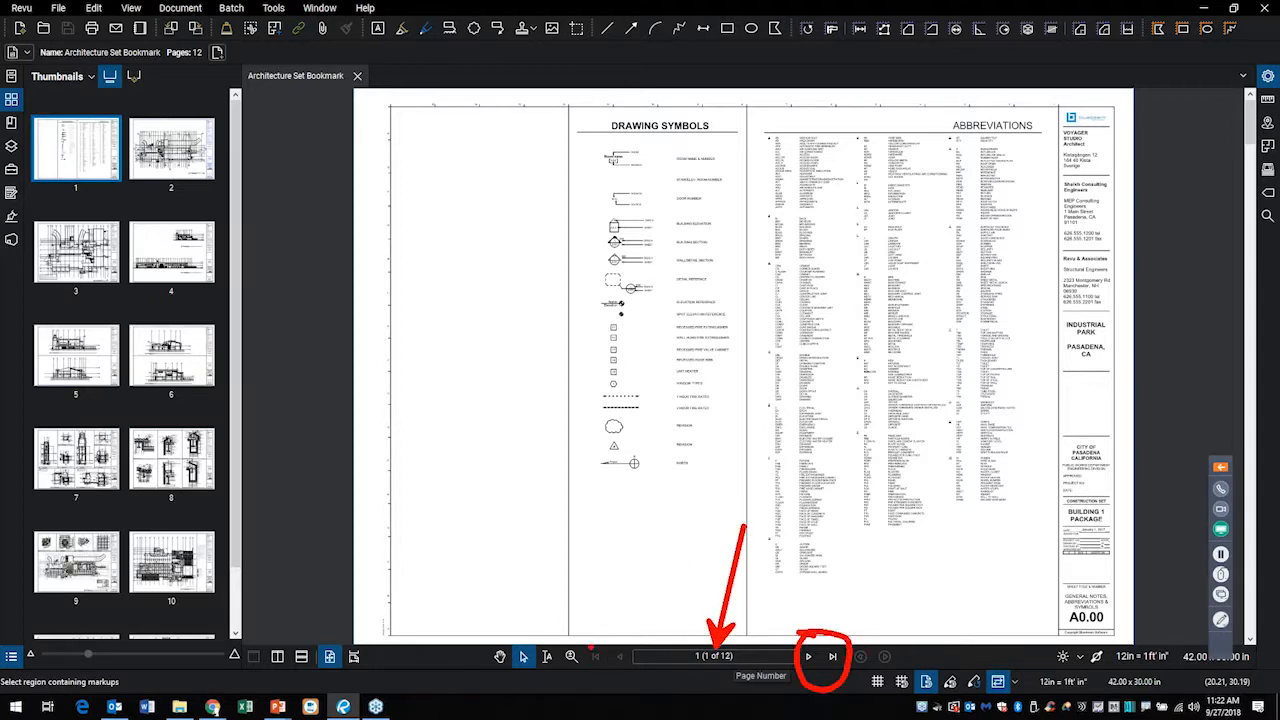
mouse_move(638, 630)
mouse_down()
mouse_move(632, 672)
mouse_move(652, 630)
mouse_up()
key(Escape)
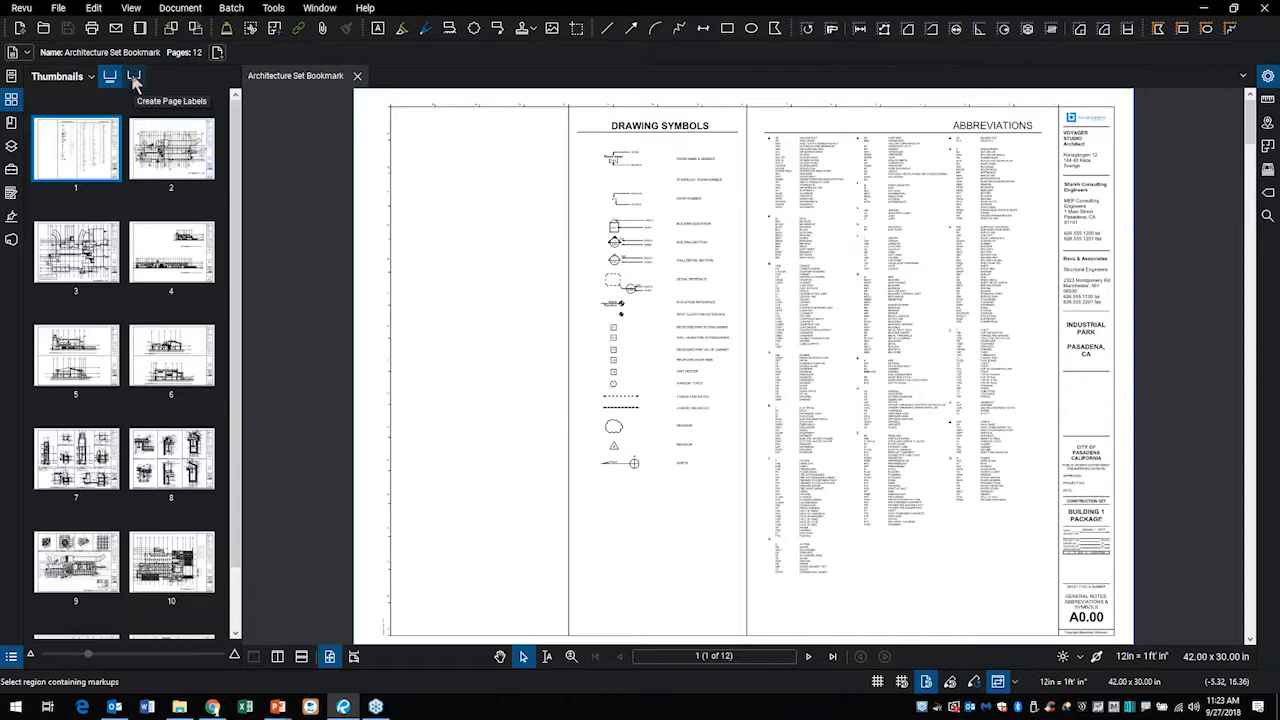
Start Create Bookmarks for all 12 pages with sheet A0.00's title block in view, and choose Page Region as the source
click(12, 124)
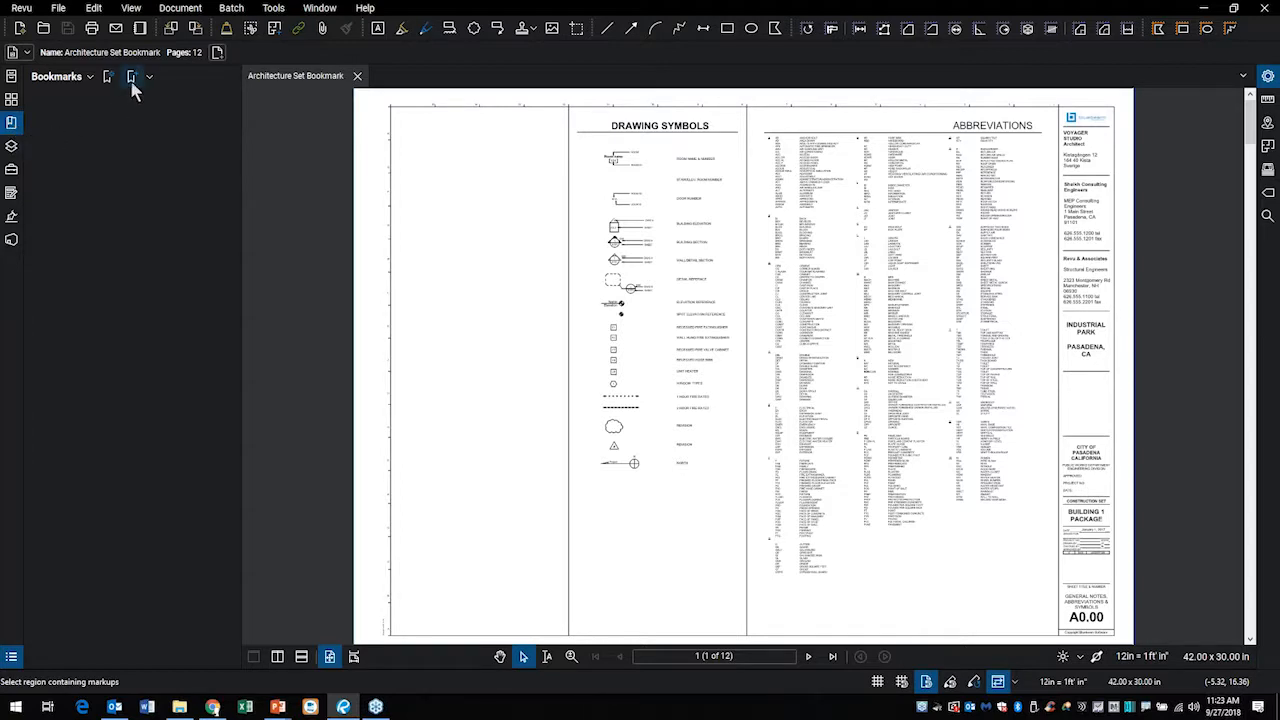
scroll(835, 544, up, 5)
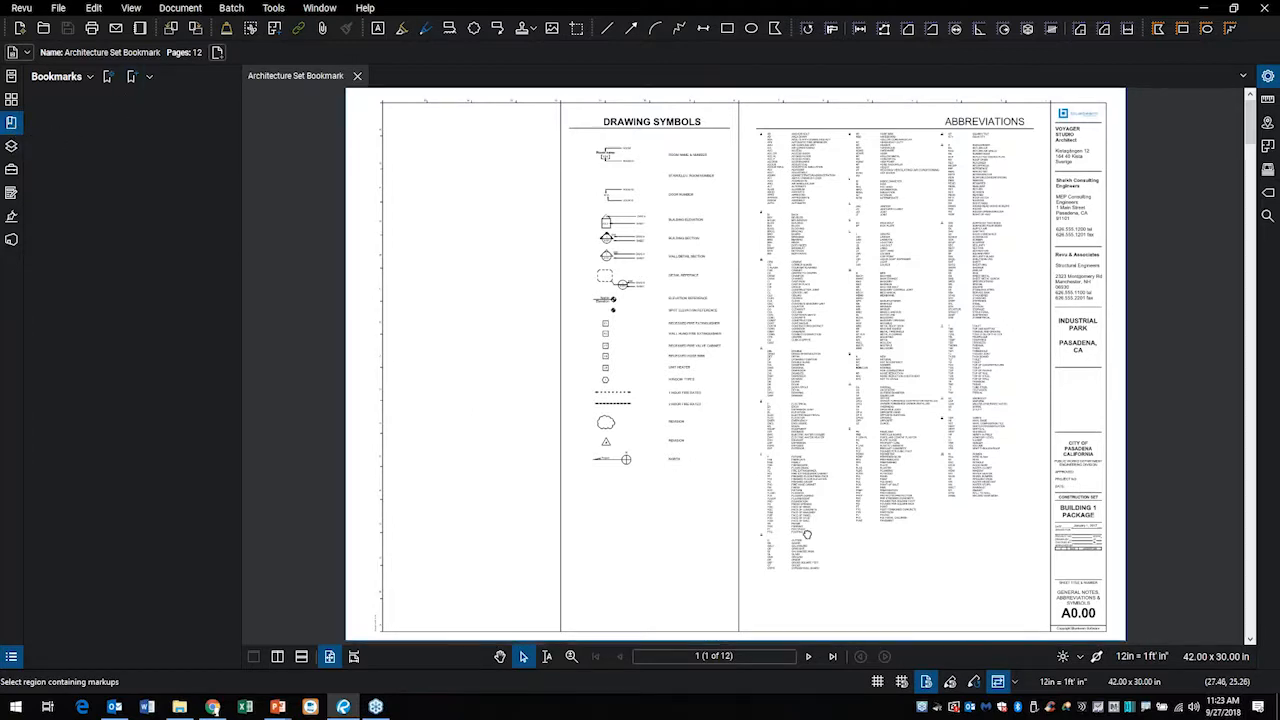
drag(672, 409, 510, 366)
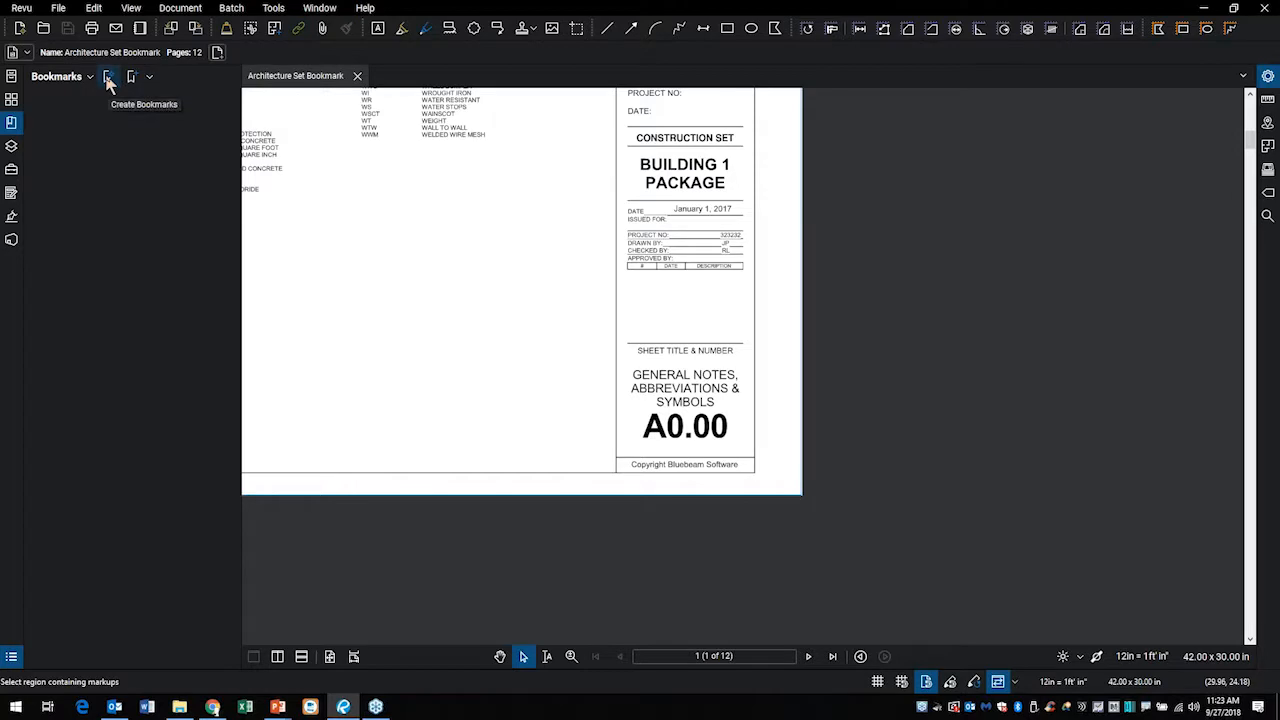
click(108, 78)
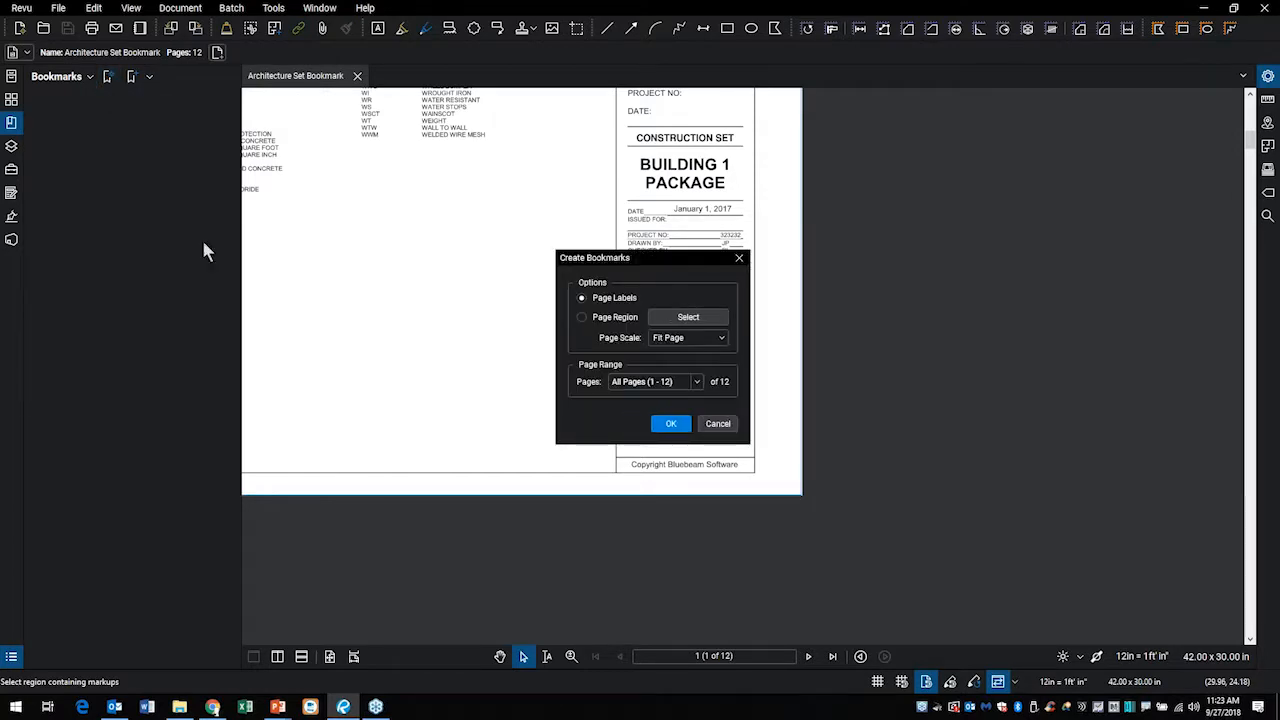
click(579, 317)
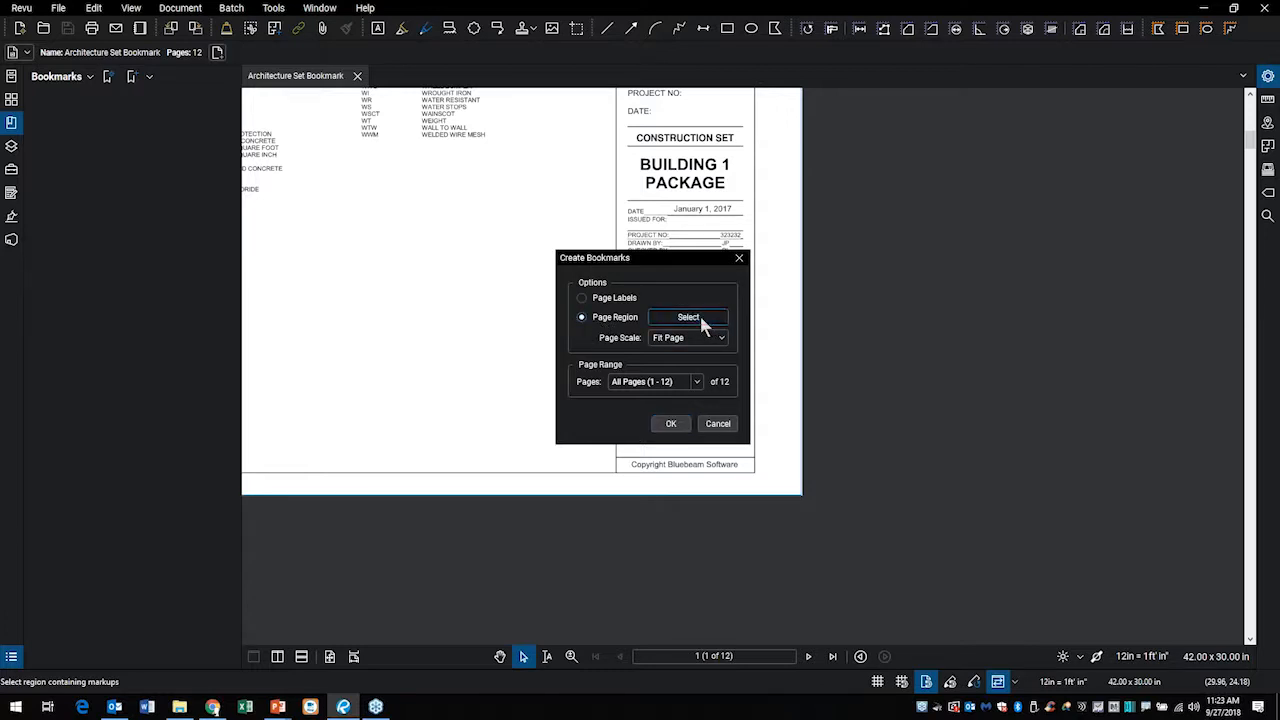
Define the sheet number as the first region and the sheet title as the second, and create the bookmarks
click(699, 317)
scroll(599, 379, up, 3)
drag(599, 379, 744, 433)
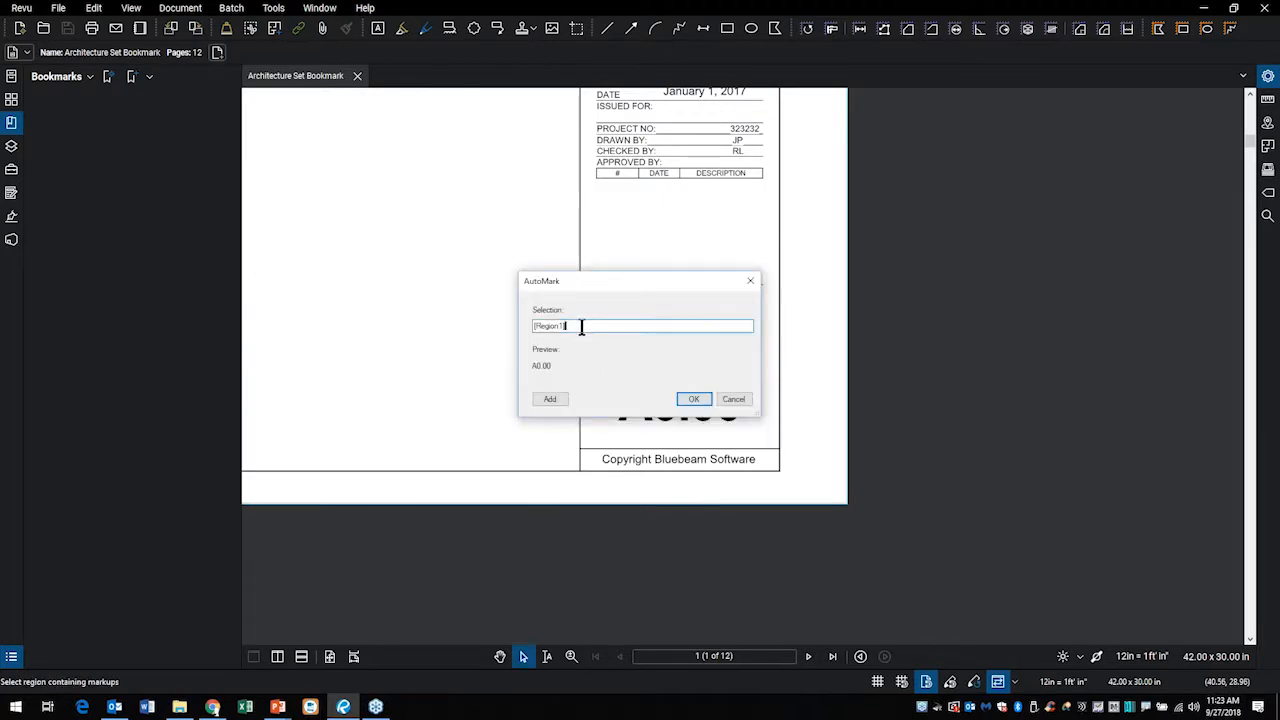
click(552, 401)
drag(591, 317, 756, 372)
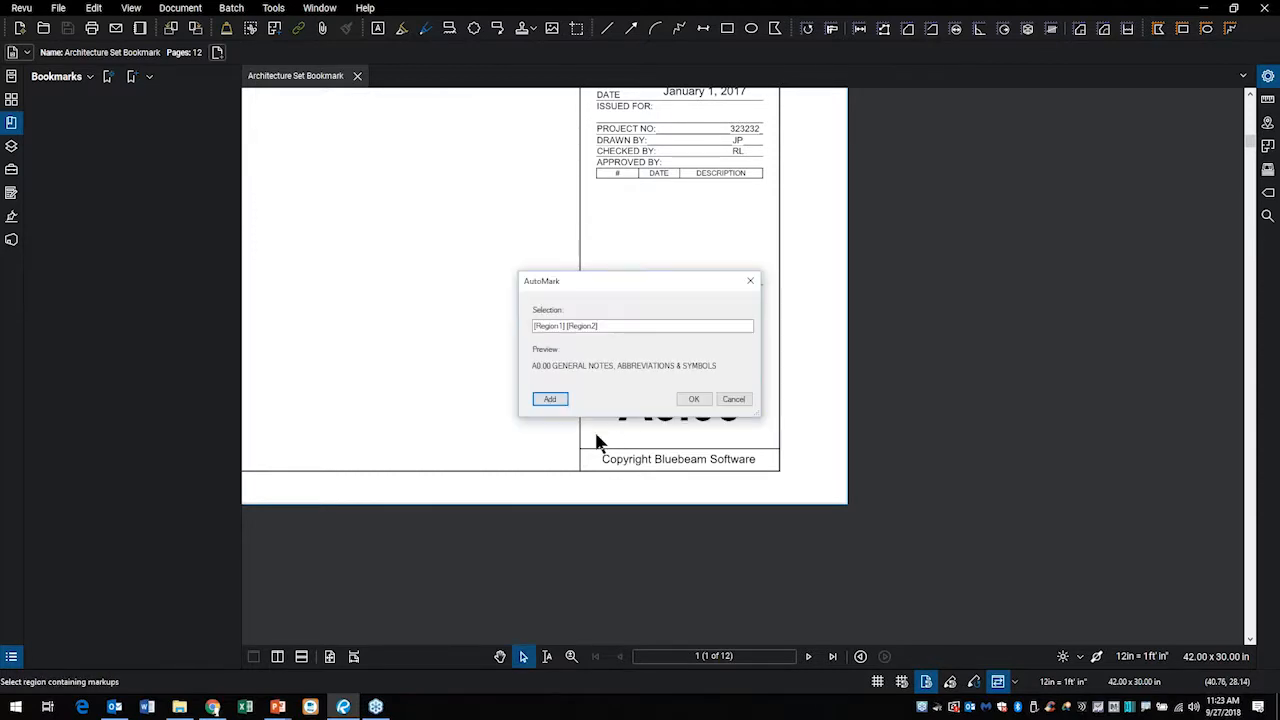
click(694, 401)
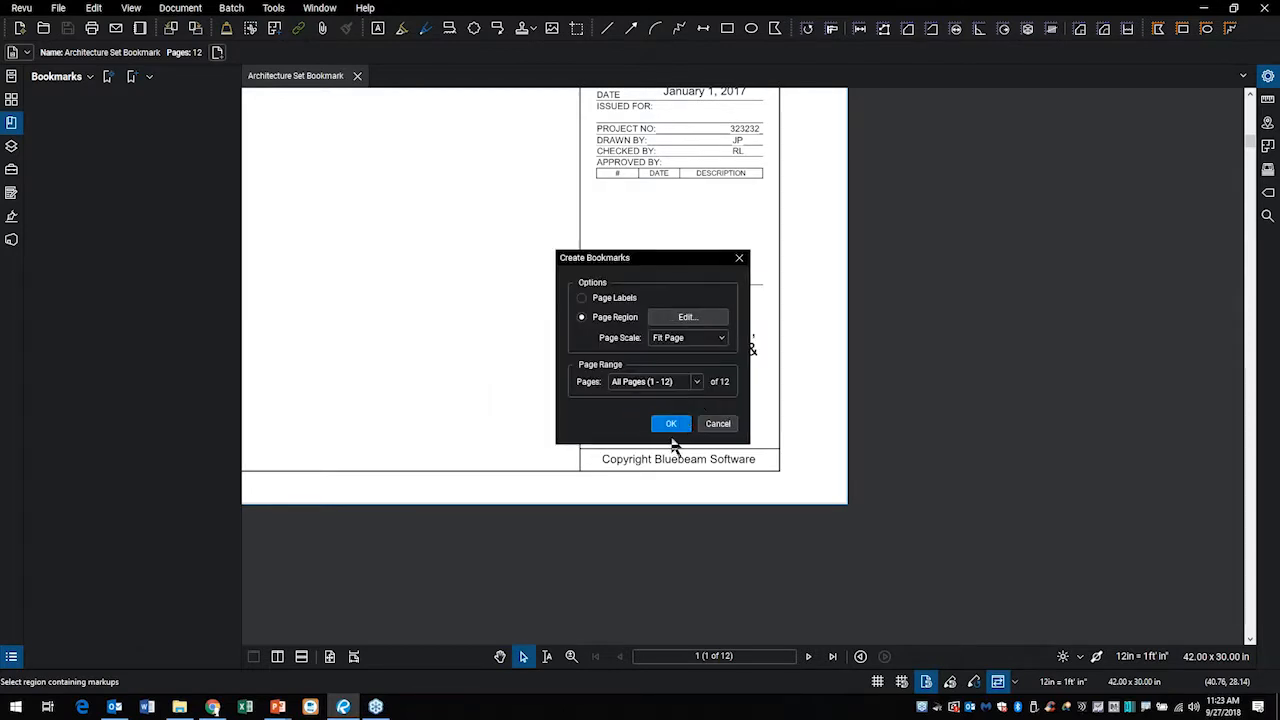
click(672, 424)
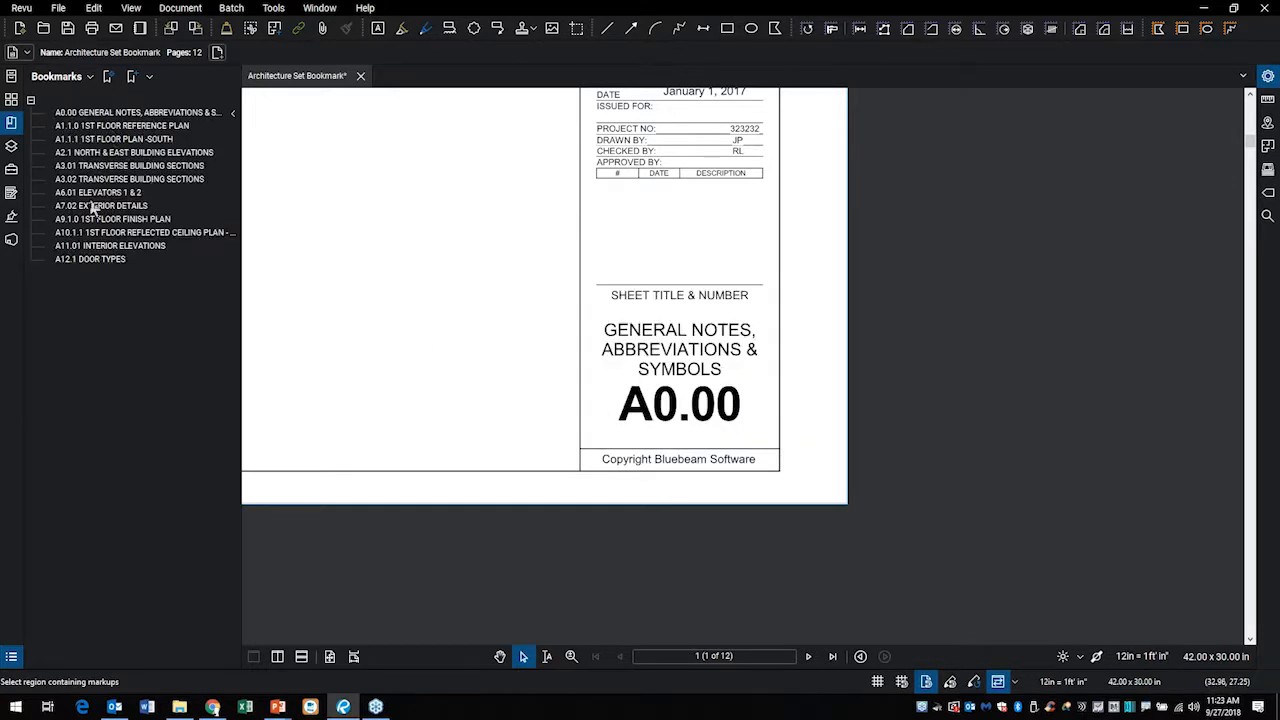
Visit the A3.01 and A3.02 Transverse Building Sections bookmarks and examine the detail callout on Building Section at GL. 24 & 25
click(89, 167)
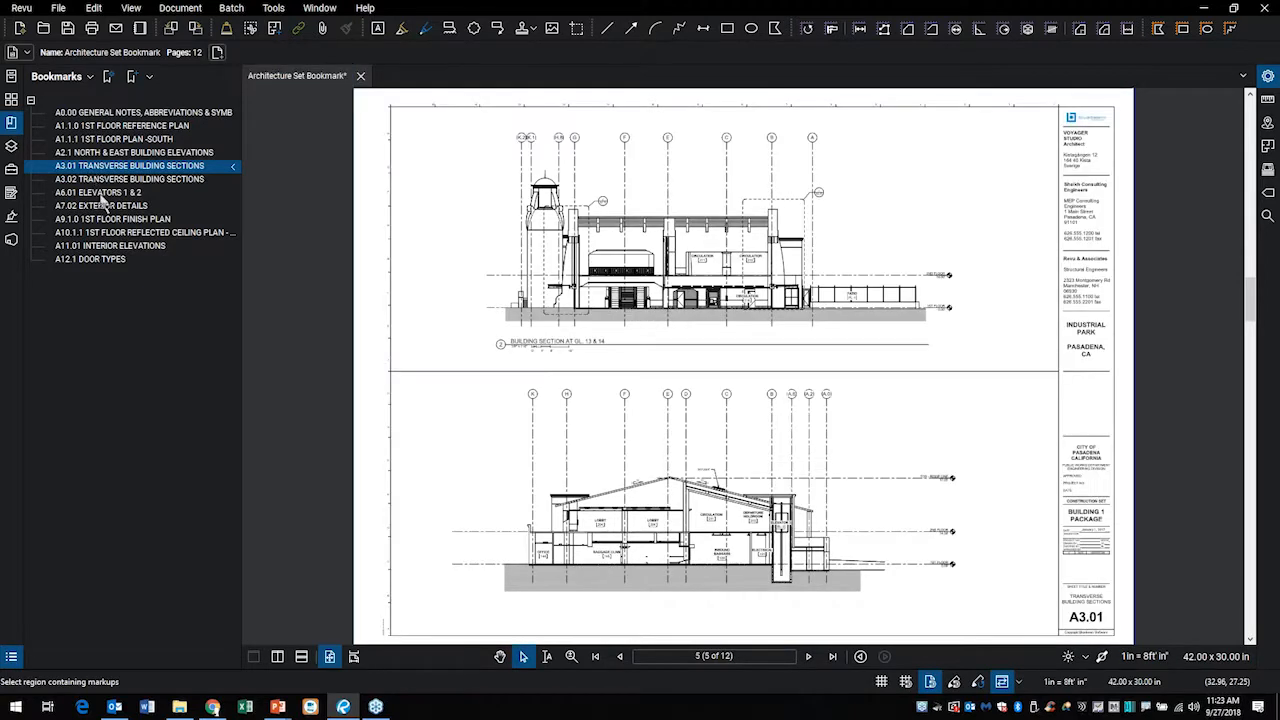
click(110, 180)
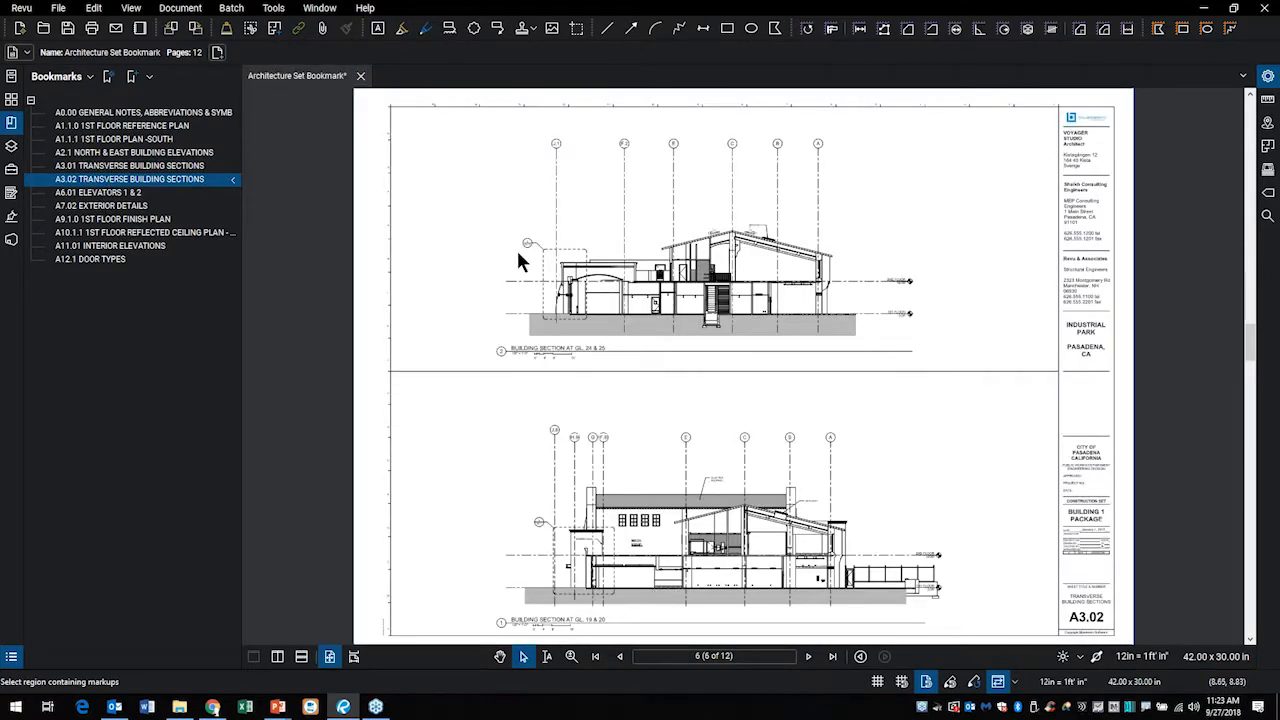
scroll(519, 248, up, 3)
scroll(563, 303, up, 3)
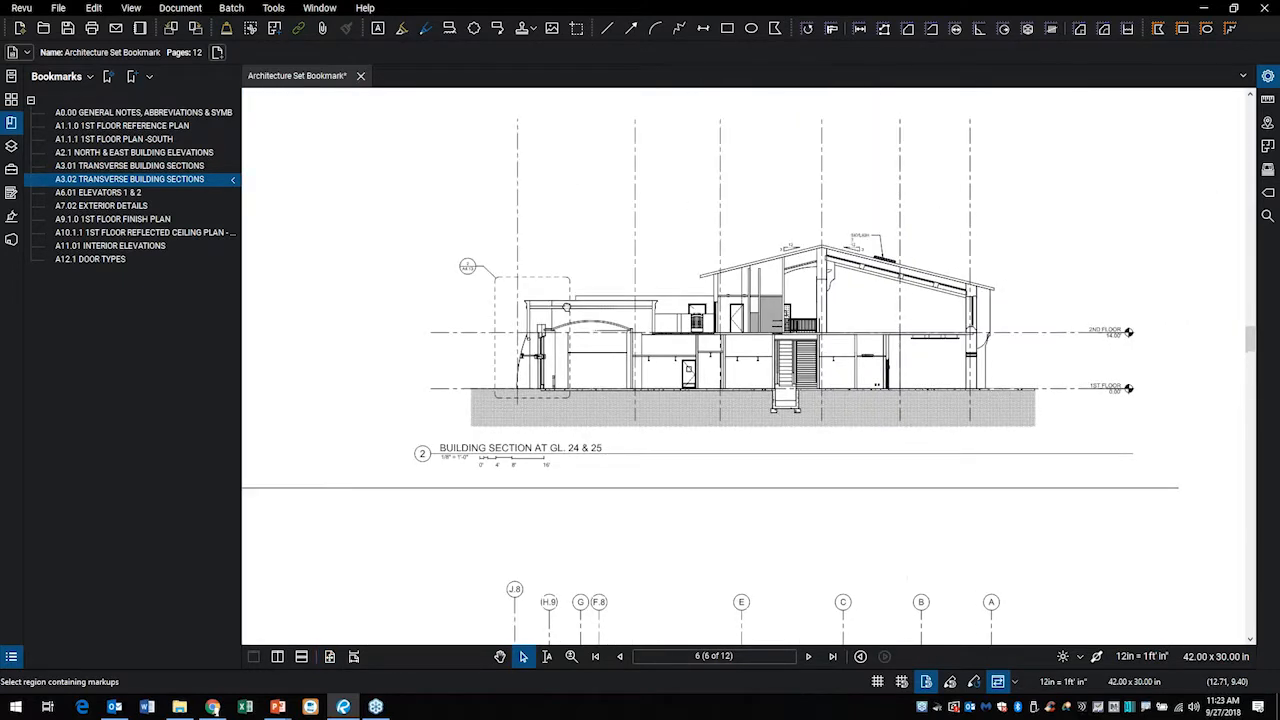
scroll(563, 303, up, 4)
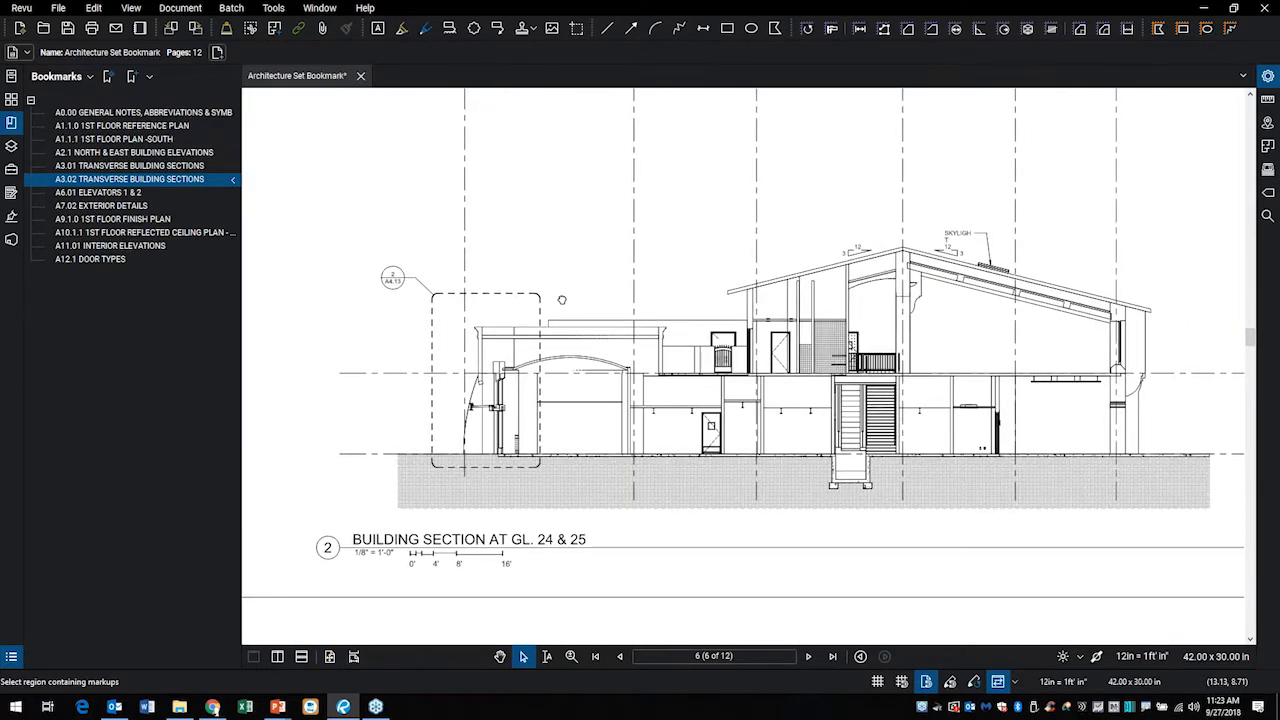
Add a child bookmark named "View 2 - Bldg Section" under A3.02 Transverse Building Sections with Building Section at GL. 24 & 25 in view
scroll(548, 300, up, 1)
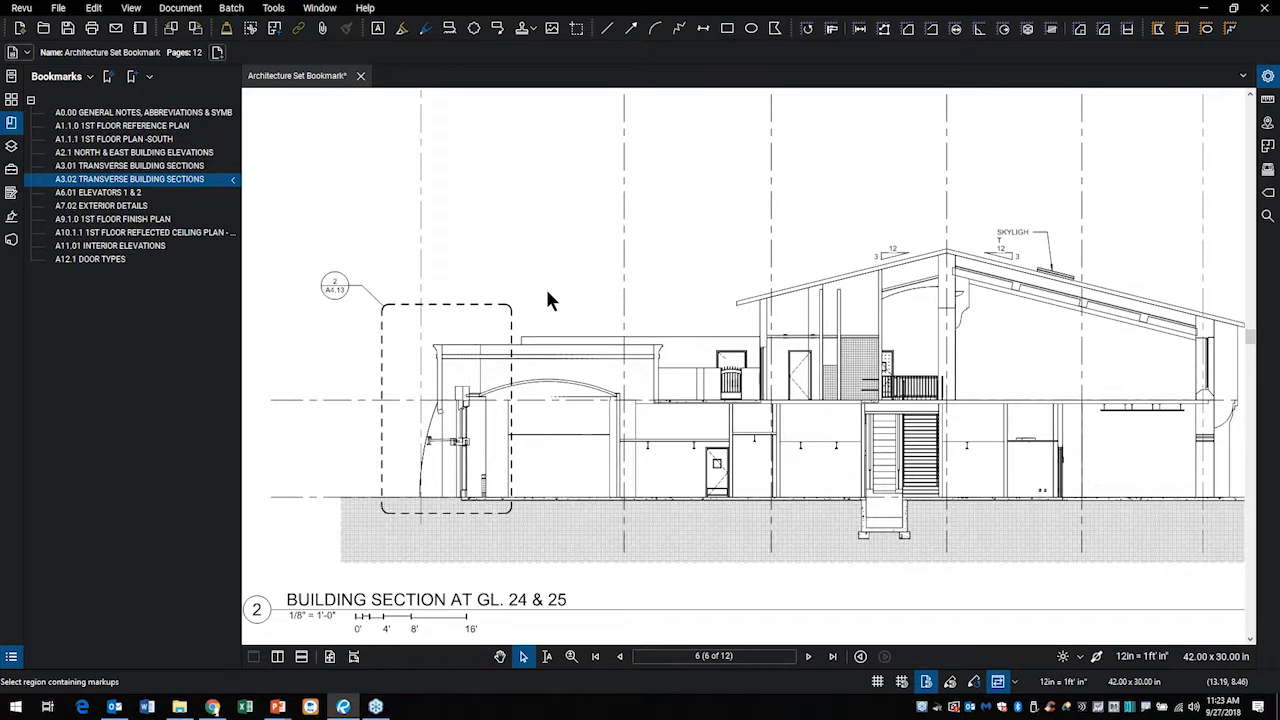
right_click(105, 183)
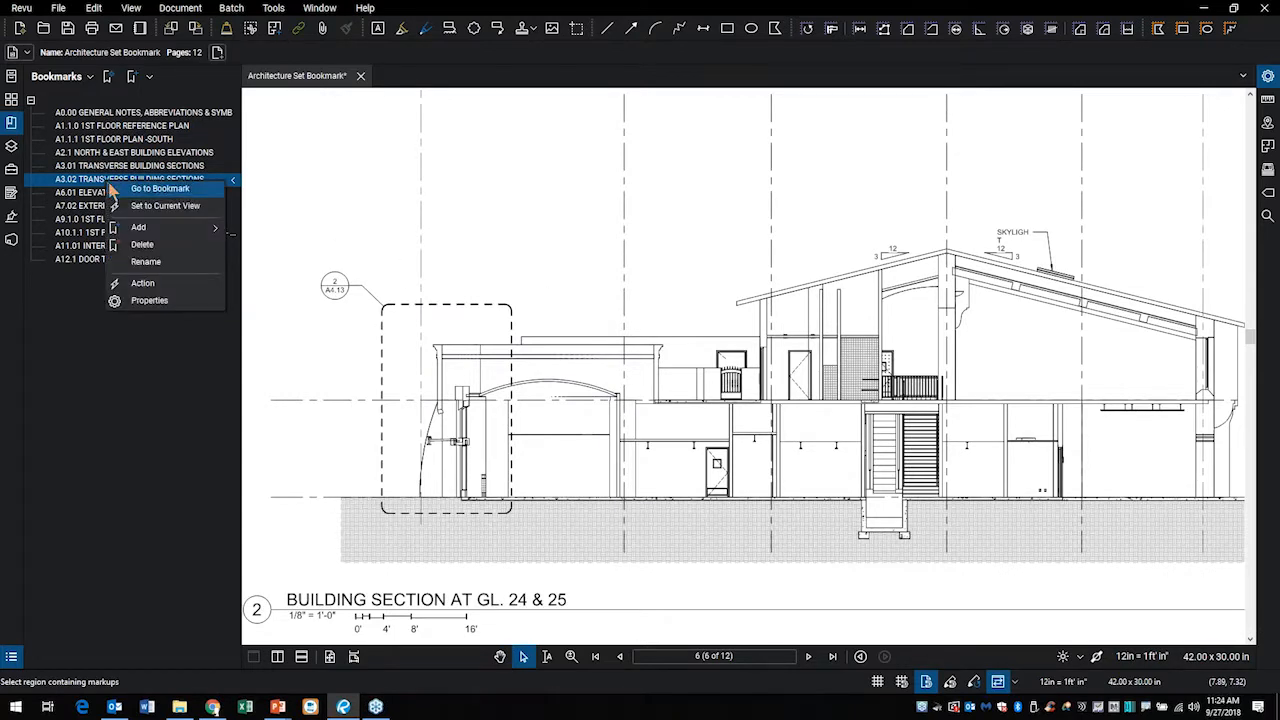
mouse_move(164, 228)
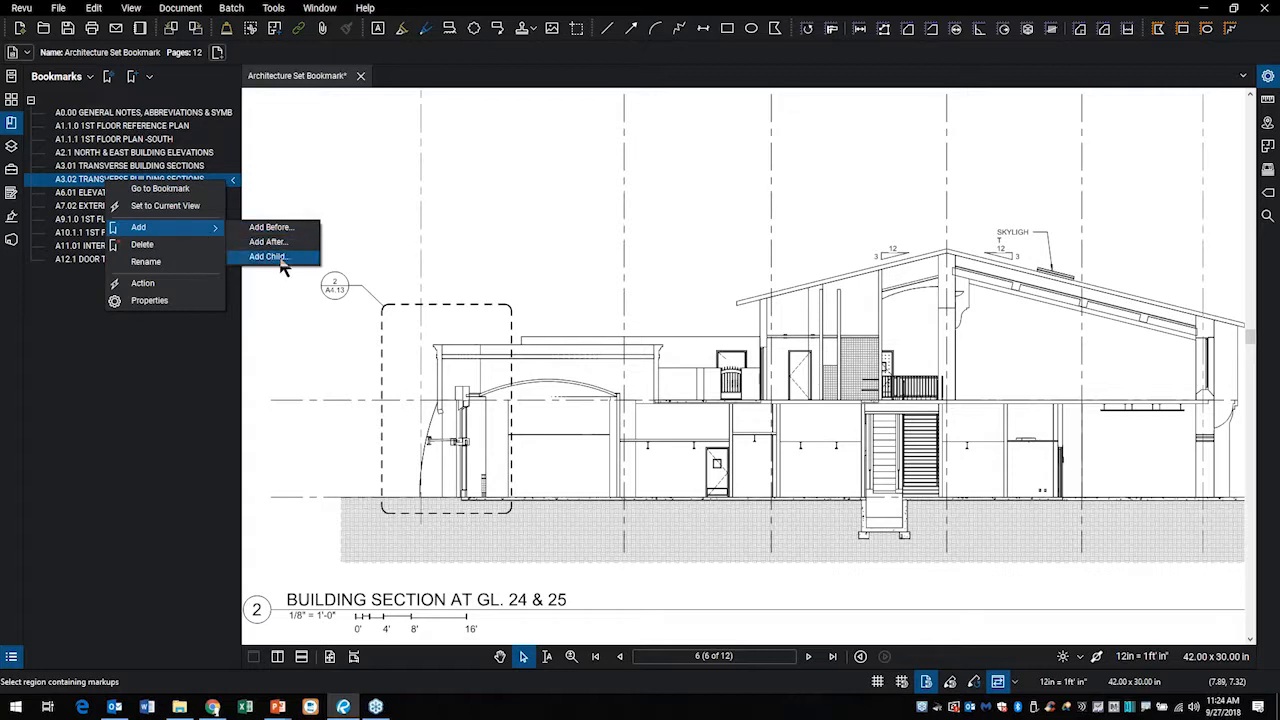
click(282, 258)
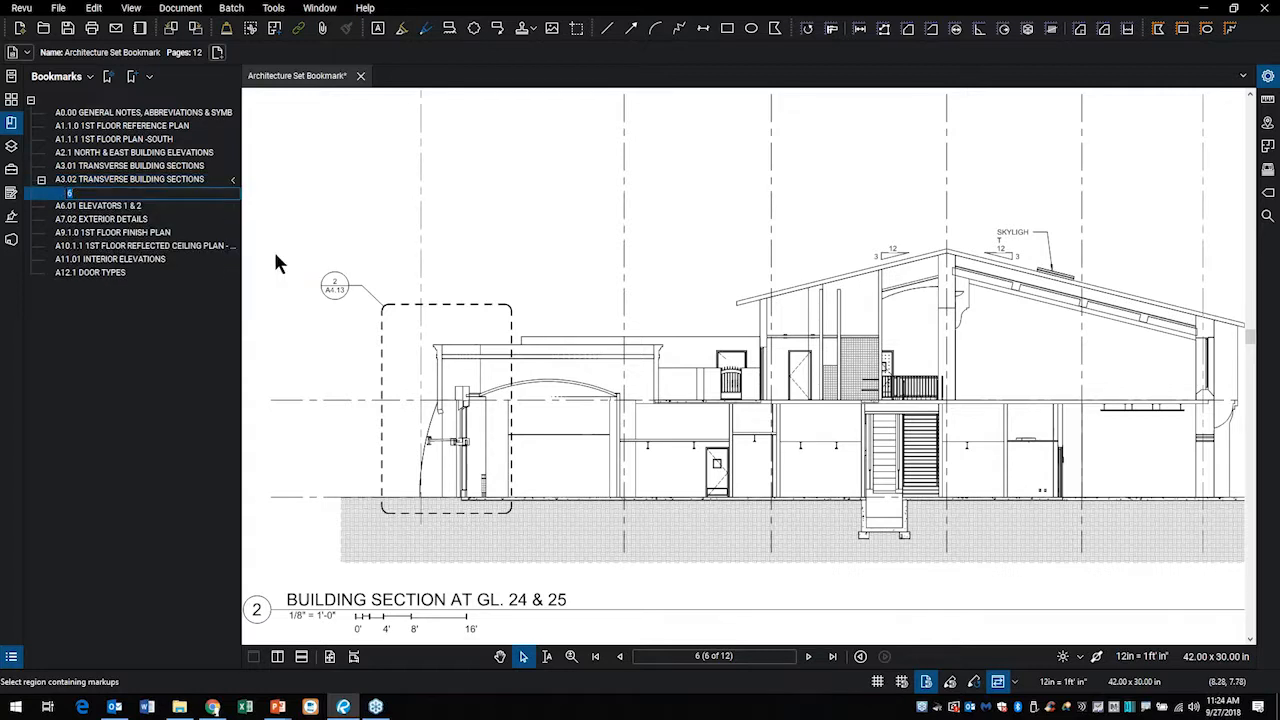
text(View 2 - Bldg Section)
Set the "View 2 - Bldg Section" bookmark to the current view of Building Section at GL. 24 & 25
click(146, 193)
right_click(146, 193)
click(120, 292)
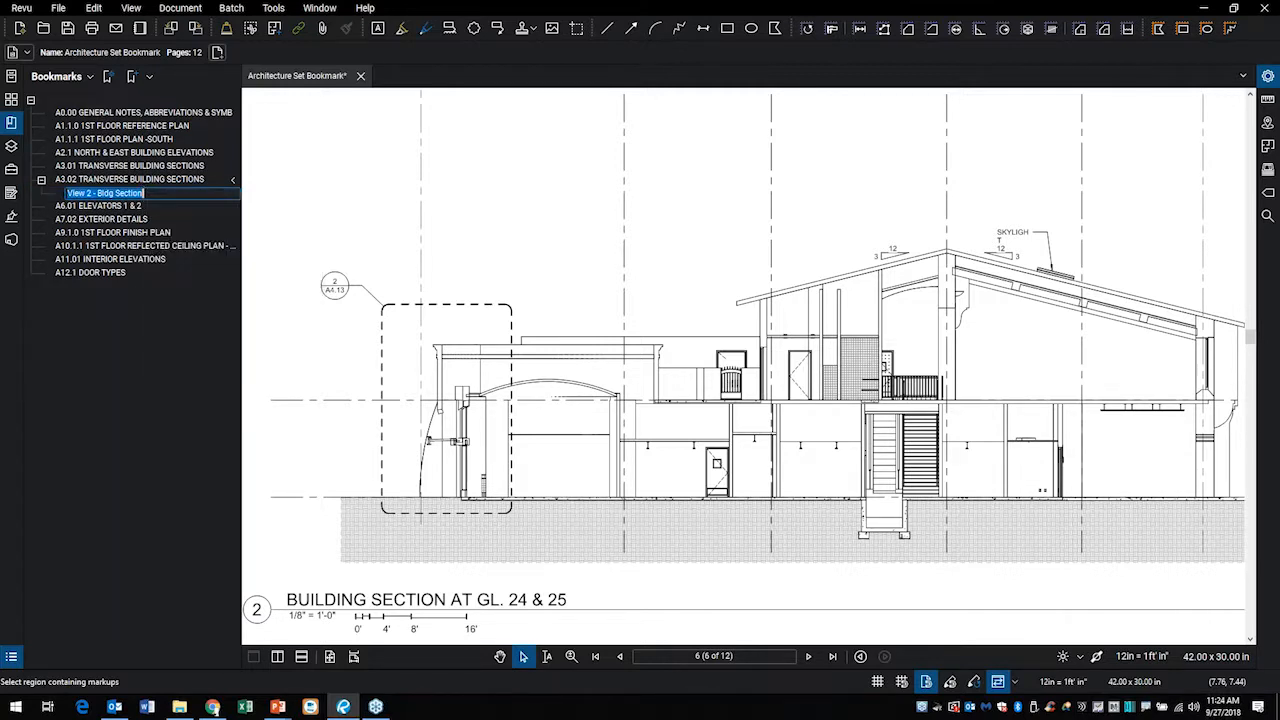
click(120, 292)
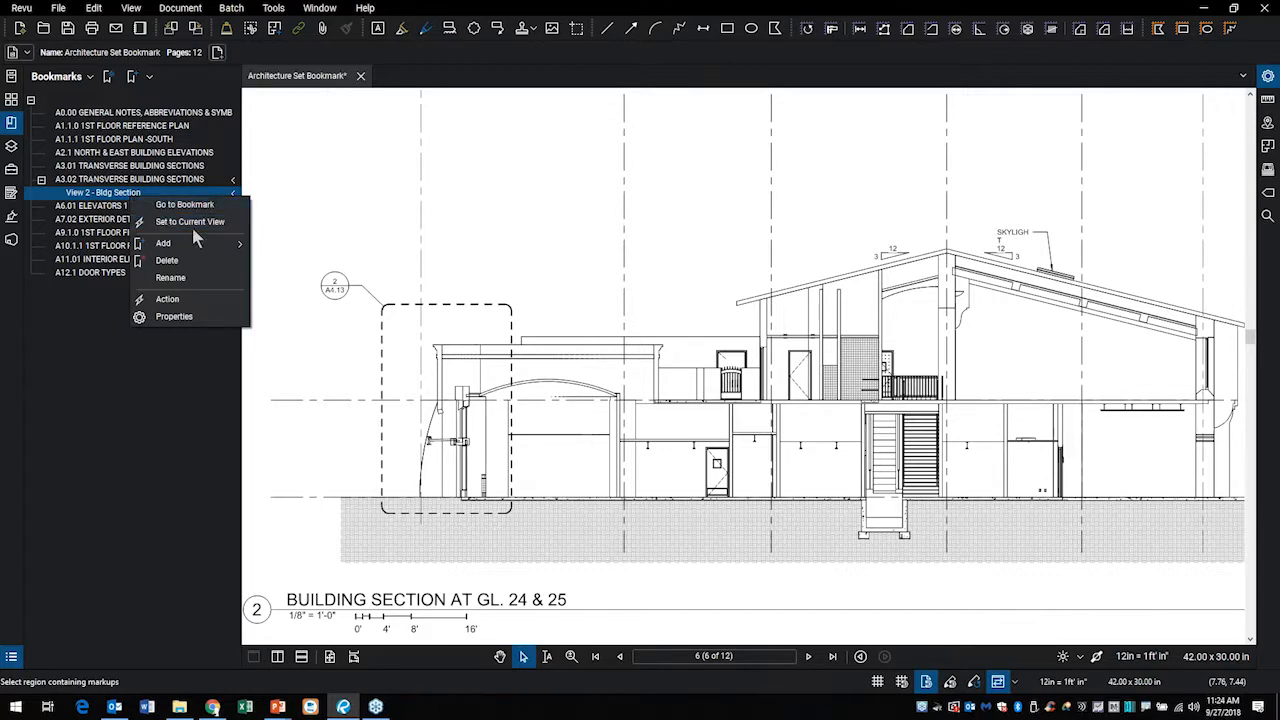
click(194, 224)
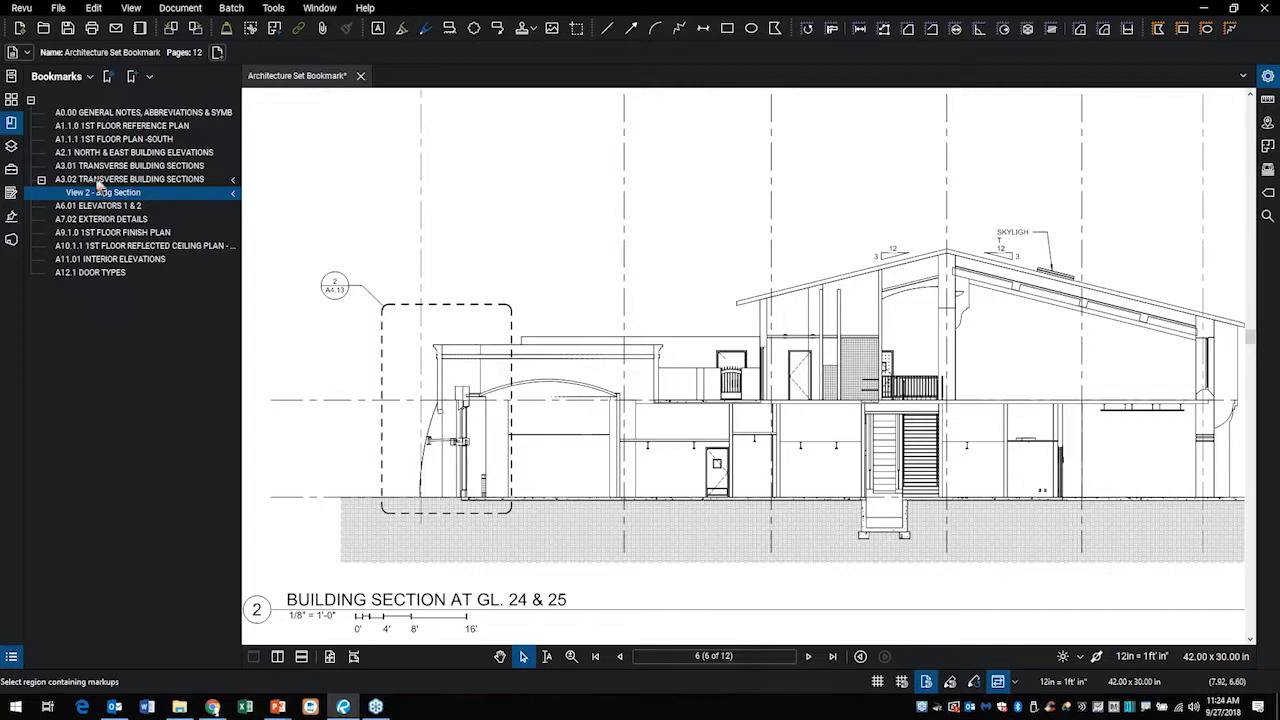
Test the child bookmark by visiting A1.1.1 1st Floor Plan - South, A3.02 and View 2 - Bldg Section
click(99, 140)
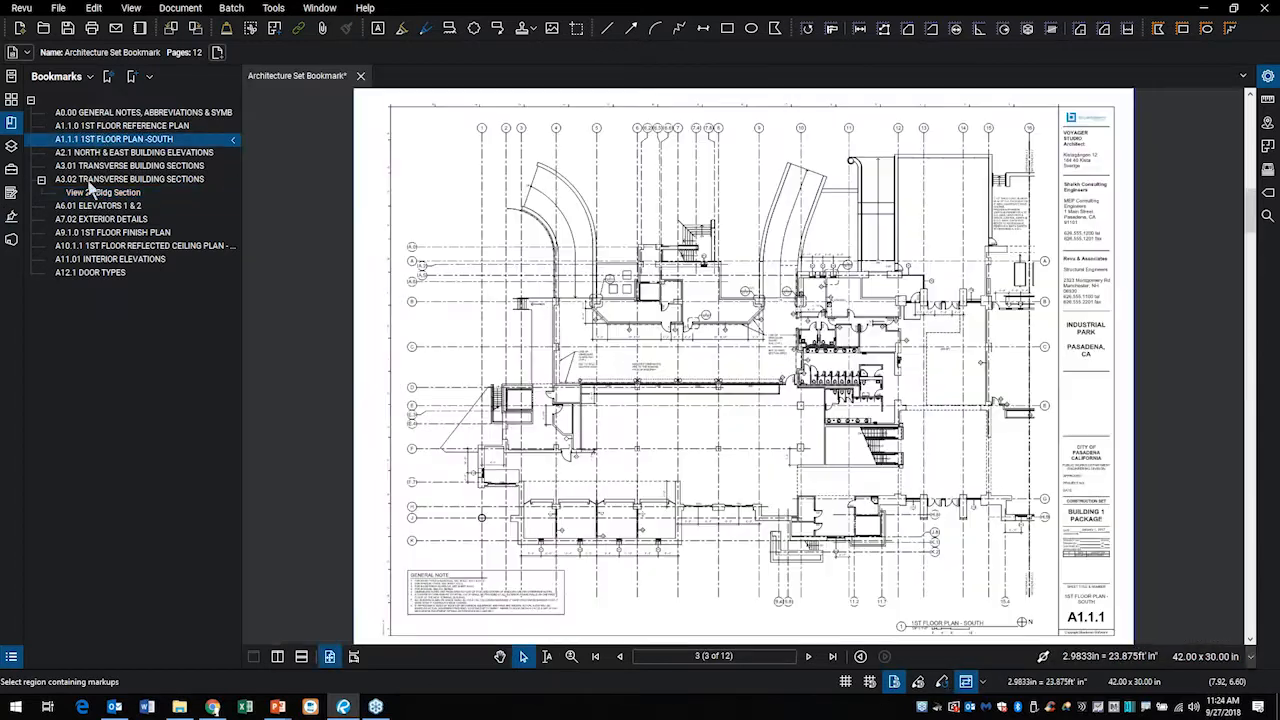
click(92, 180)
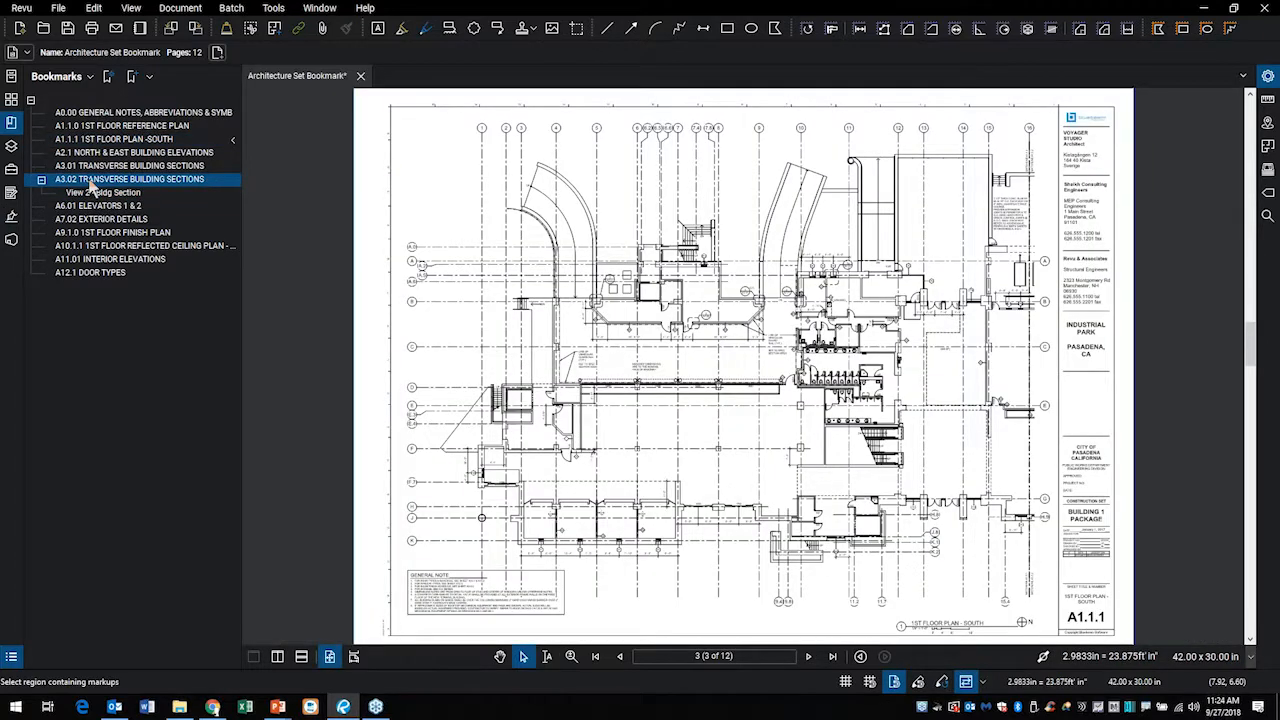
click(97, 193)
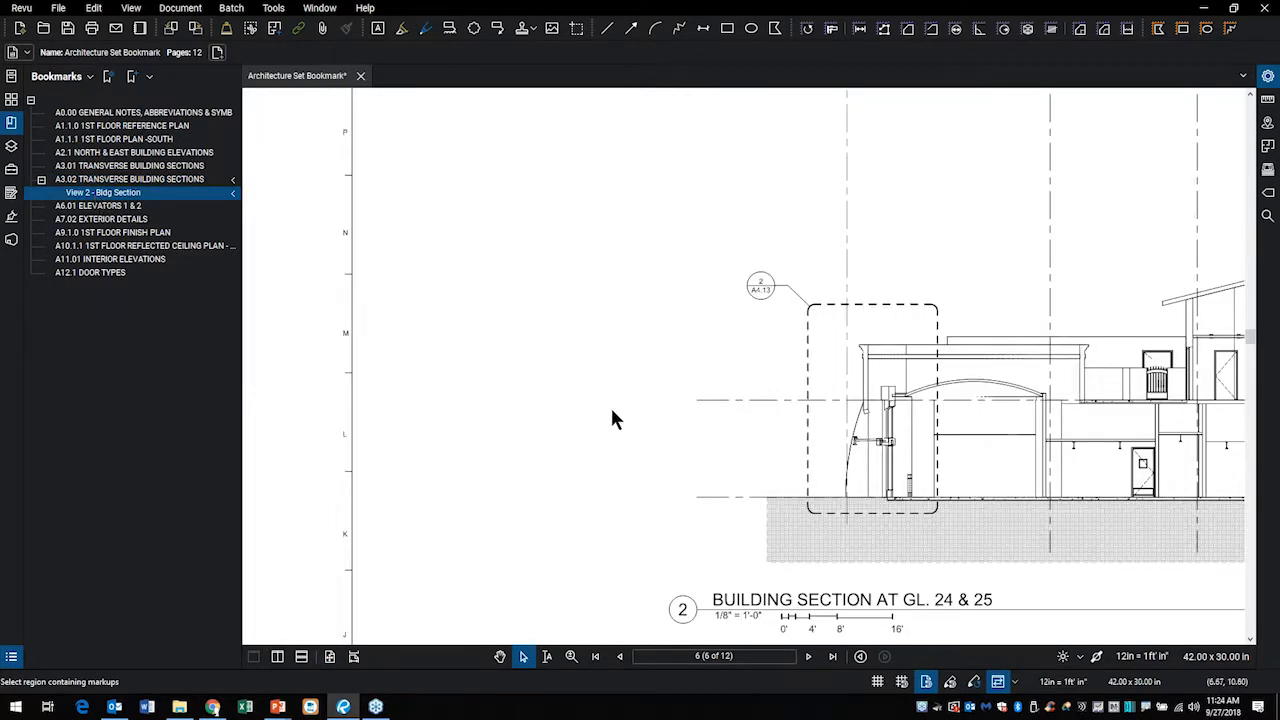
Reframe Building Section at GL. 24 & 25, update View 2 - Bldg Section to the current view, and revisit that bookmark
mouse_move(612, 420)
mouse_down()
mouse_move(351, 323)
mouse_move(318, 325)
mouse_up()
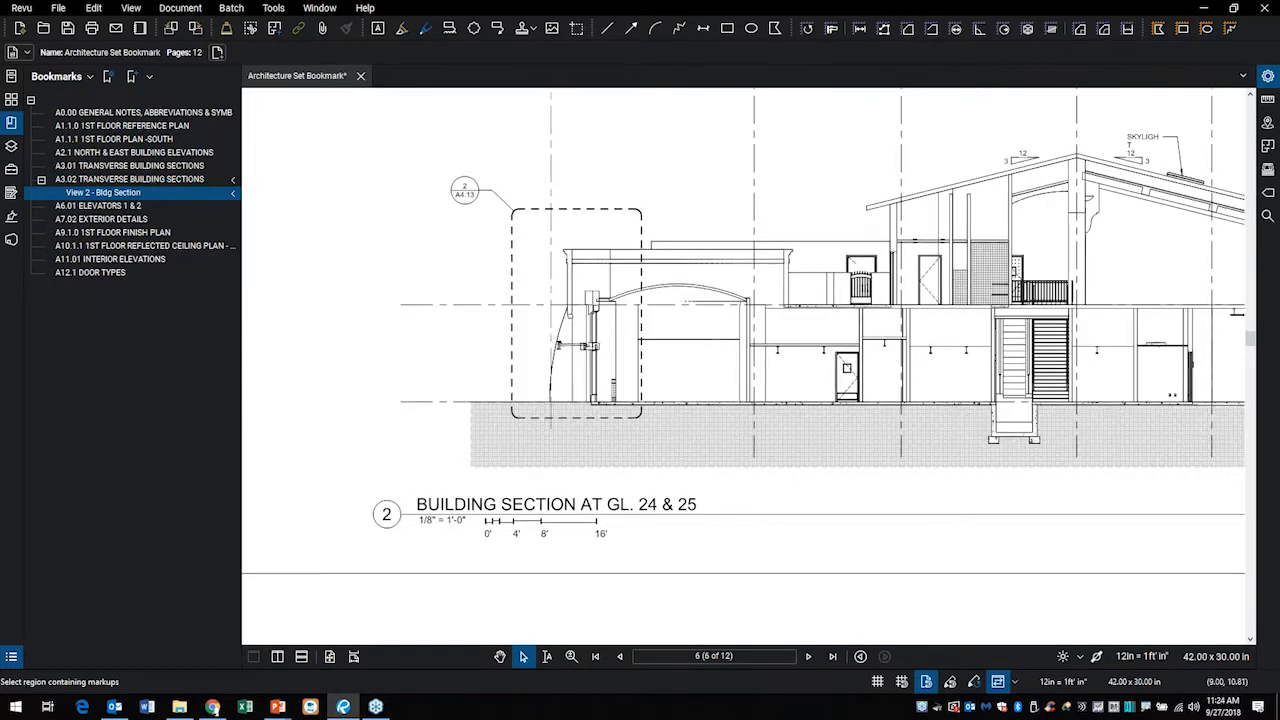
drag(431, 335, 341, 373)
right_click(127, 196)
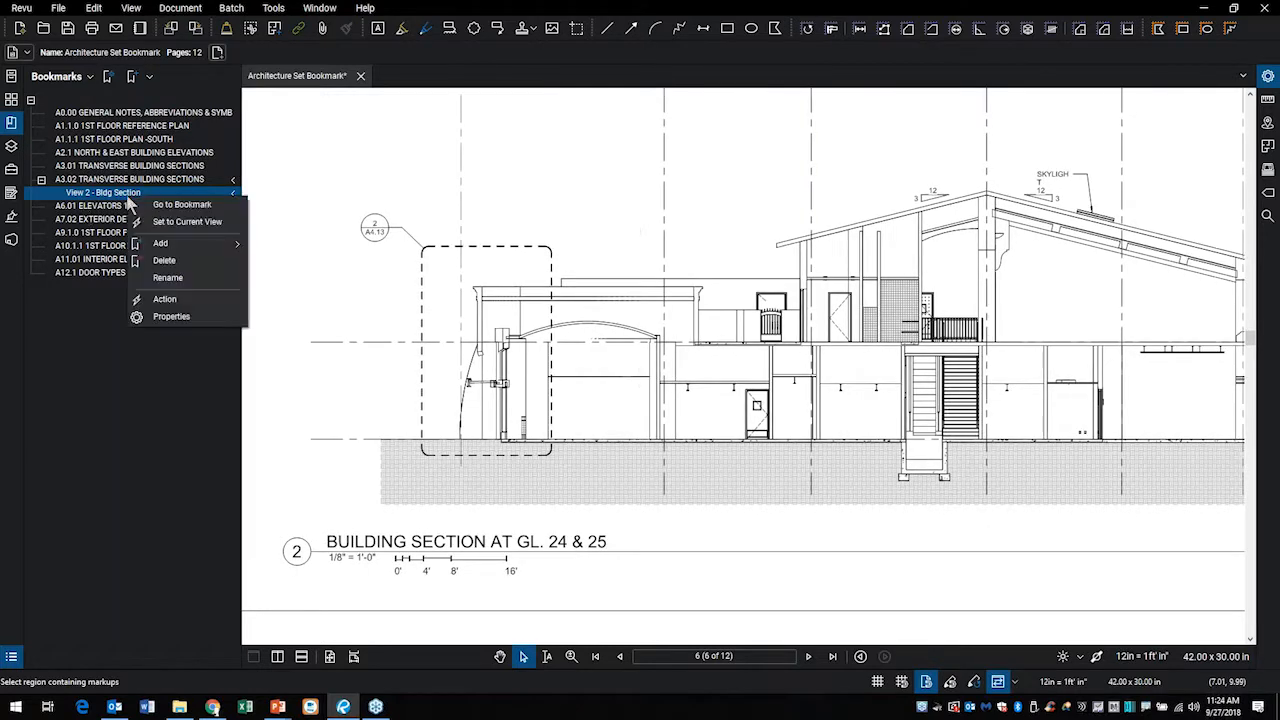
click(199, 224)
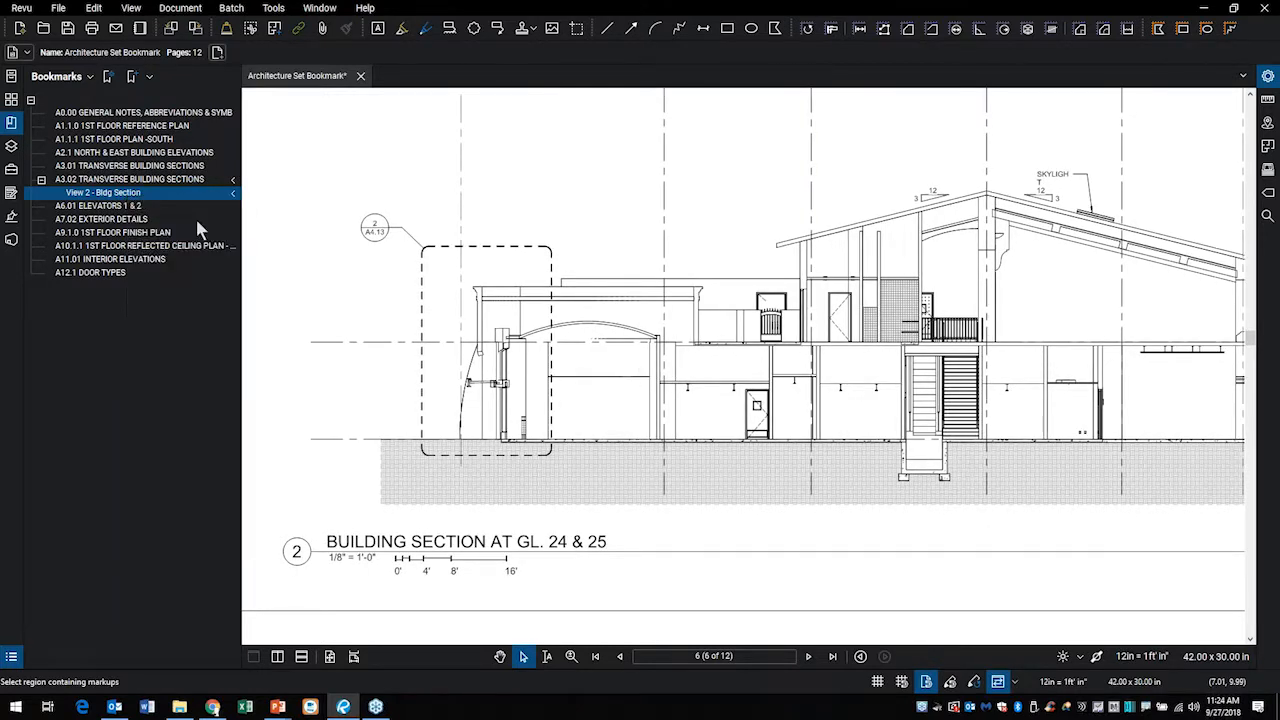
click(120, 194)
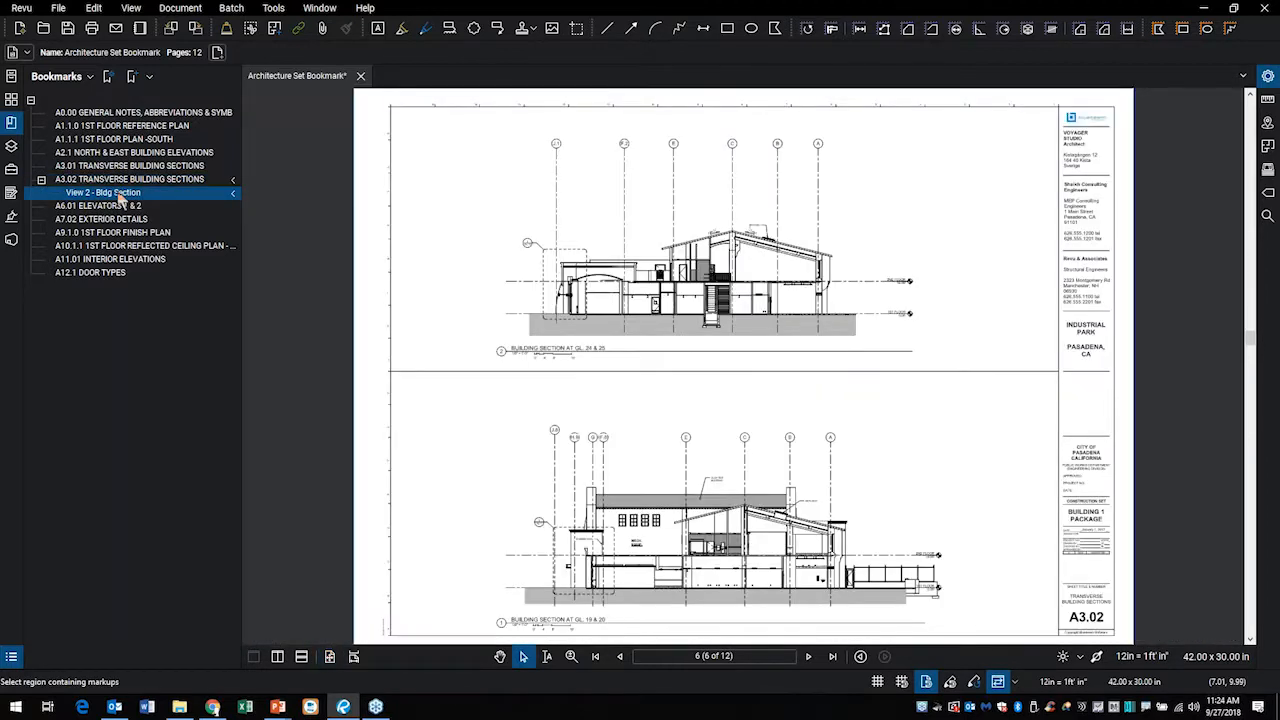
drag(508, 328, 194, 313)
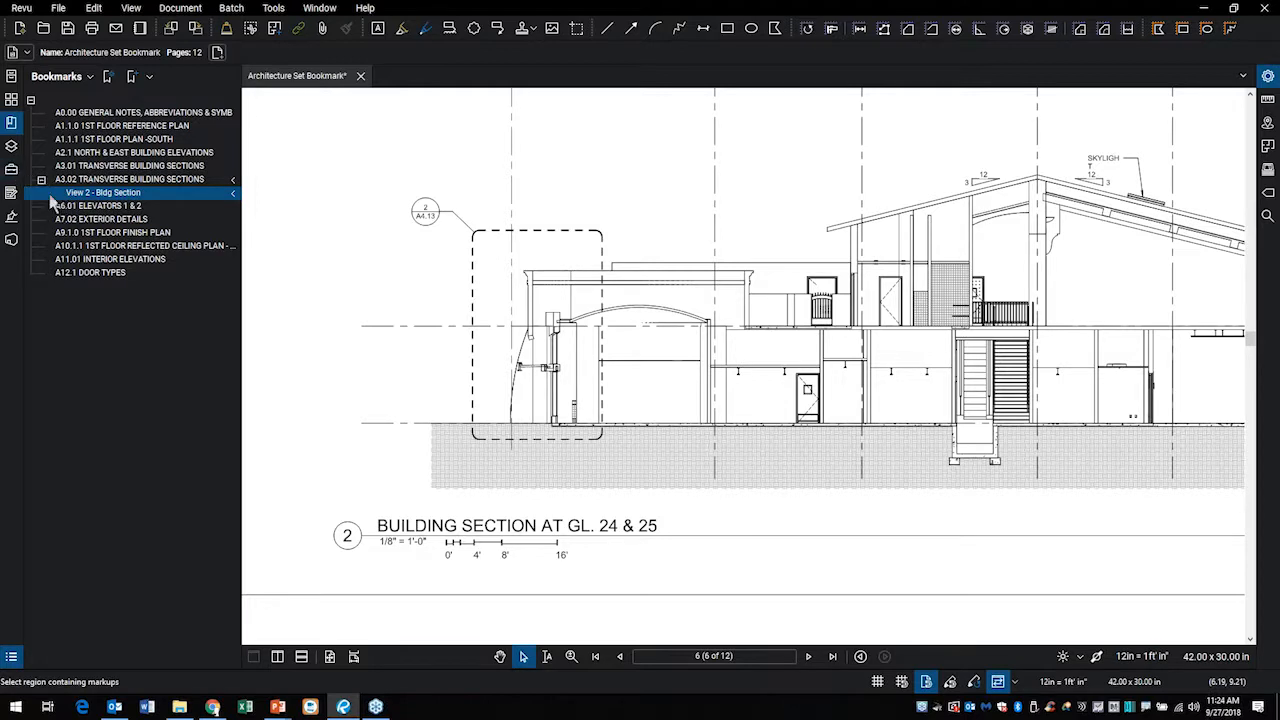
Create page labels from the bookmarks for all 12 pages and review the labelled thumbnails
click(11, 100)
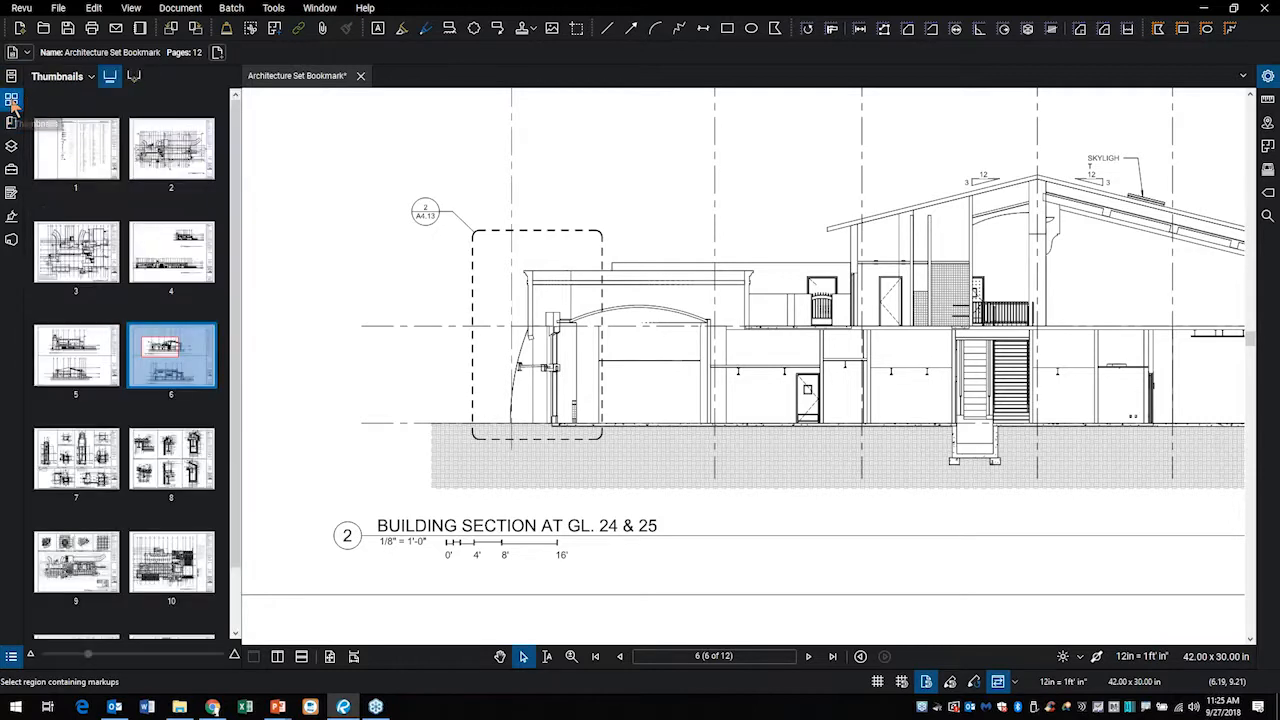
click(135, 79)
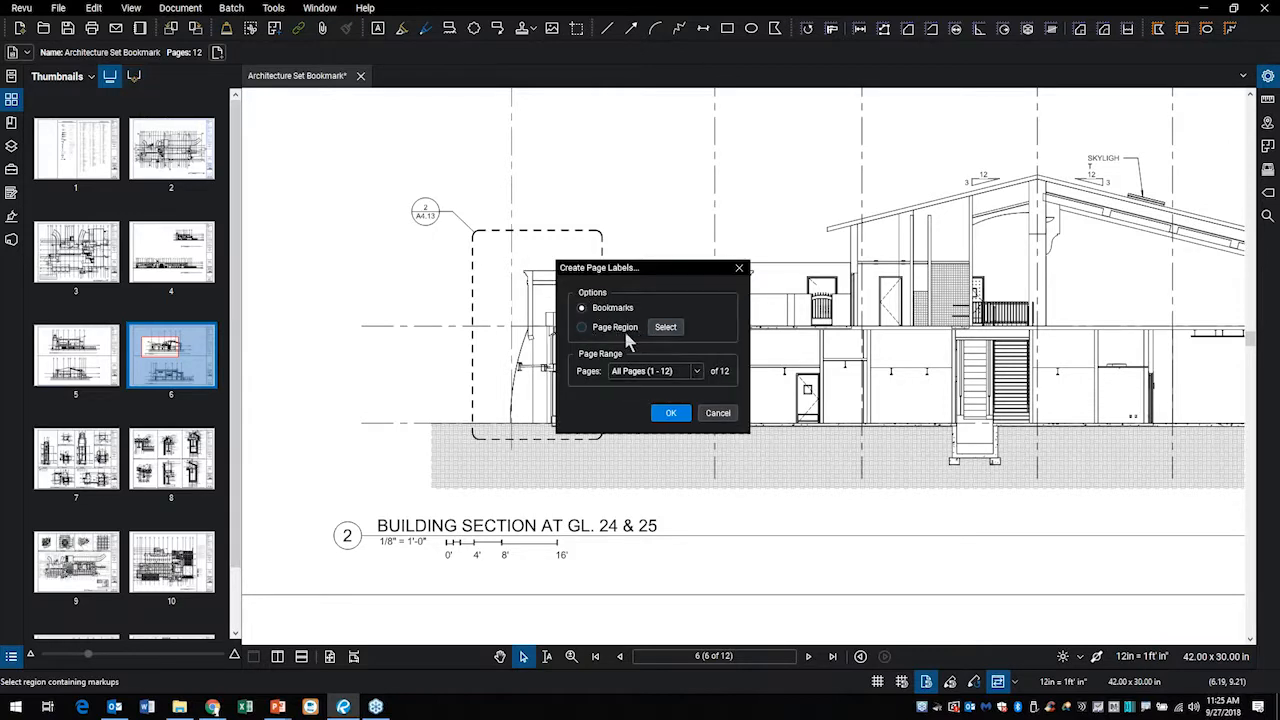
click(673, 413)
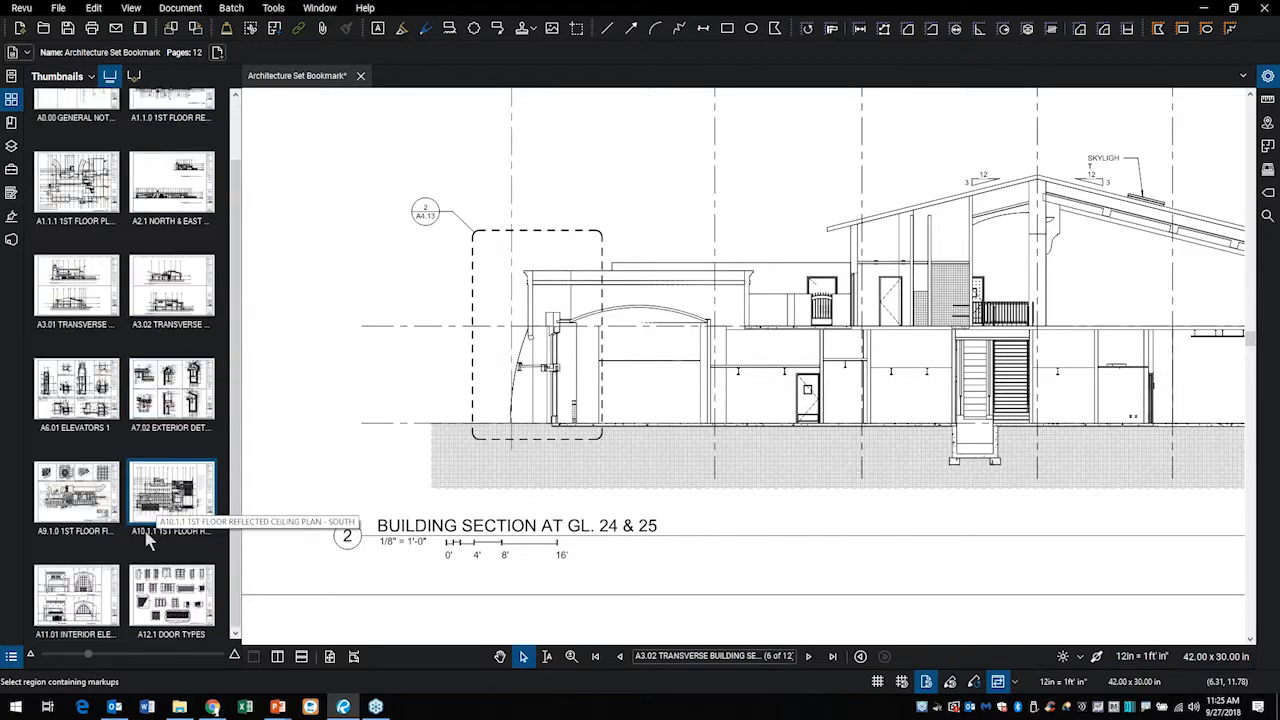
scroll(145, 428, down, 1)
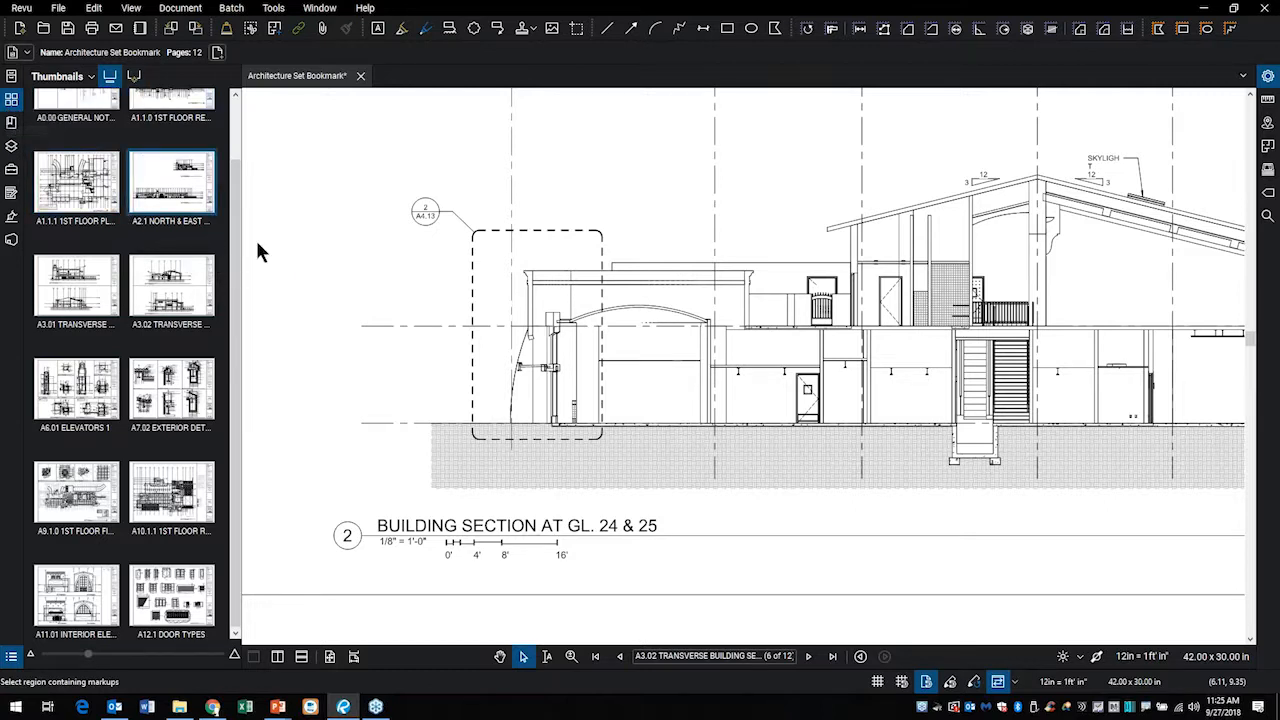
Examine callout 2/A4.13, browse the set's Places, and visit North Elevation and Building Section at GL. 13 & 14
scroll(440, 220, up, 5)
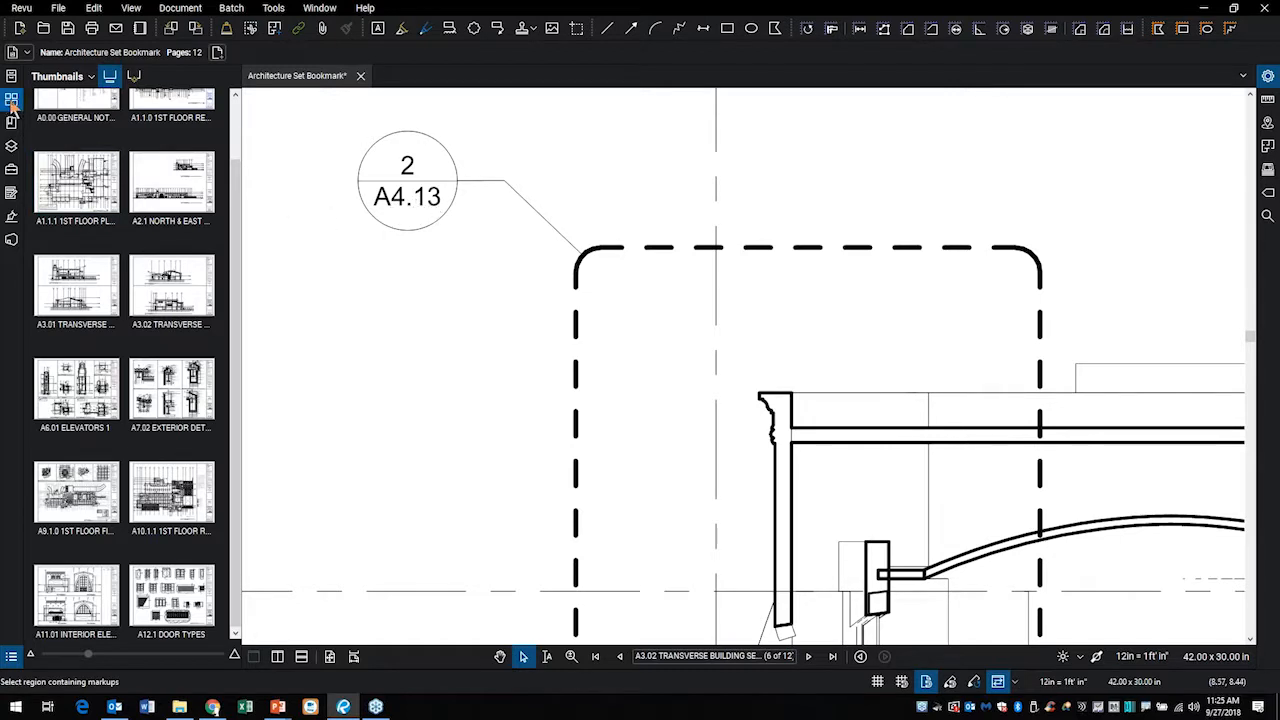
click(11, 100)
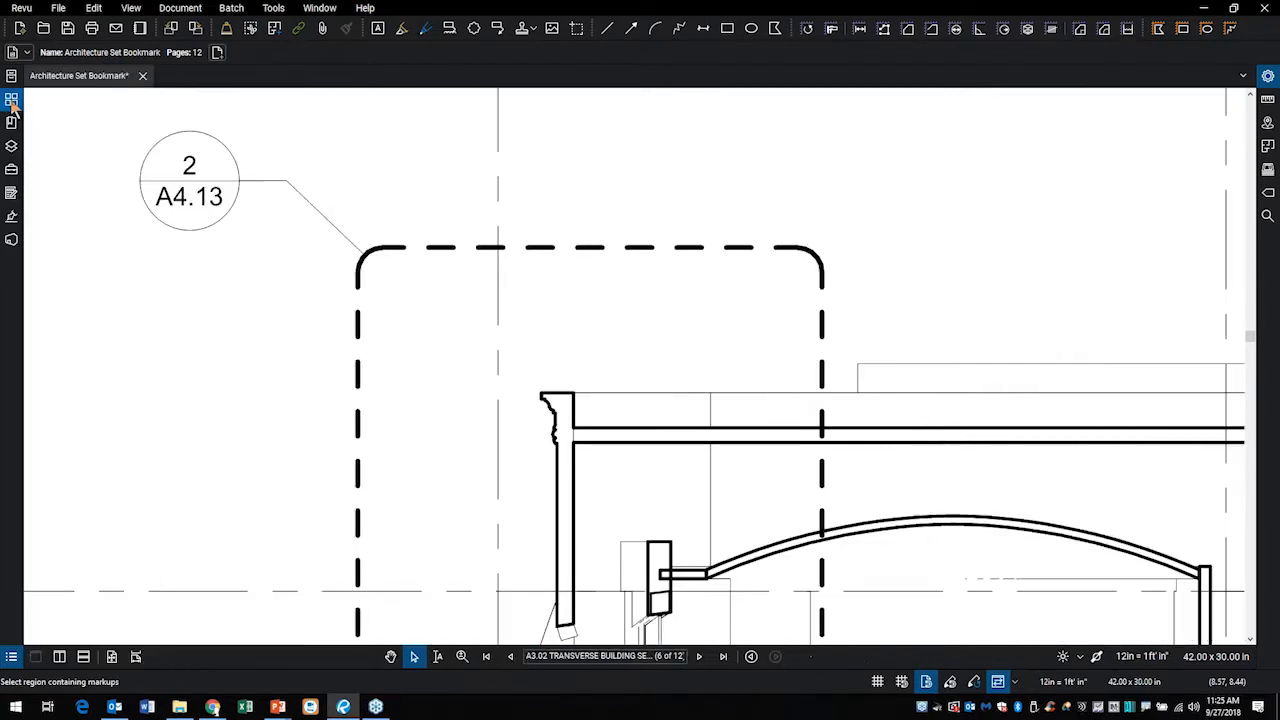
click(1268, 123)
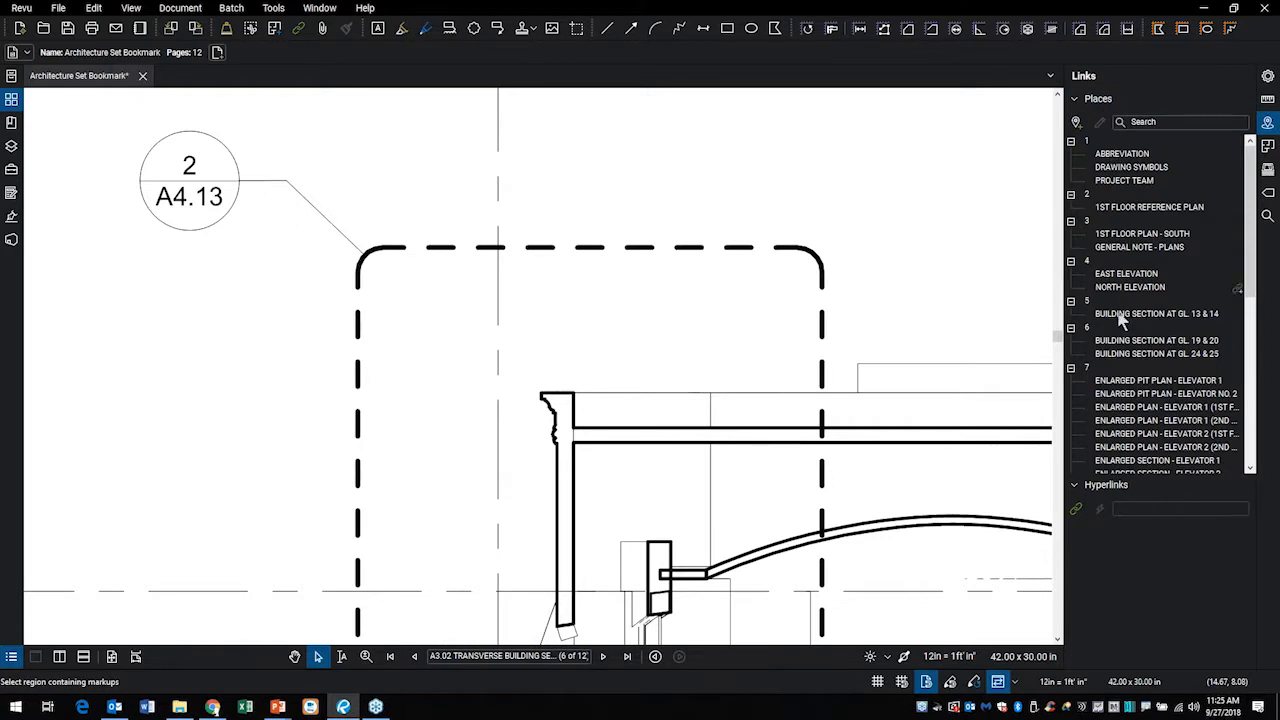
scroll(1128, 172, down, 5)
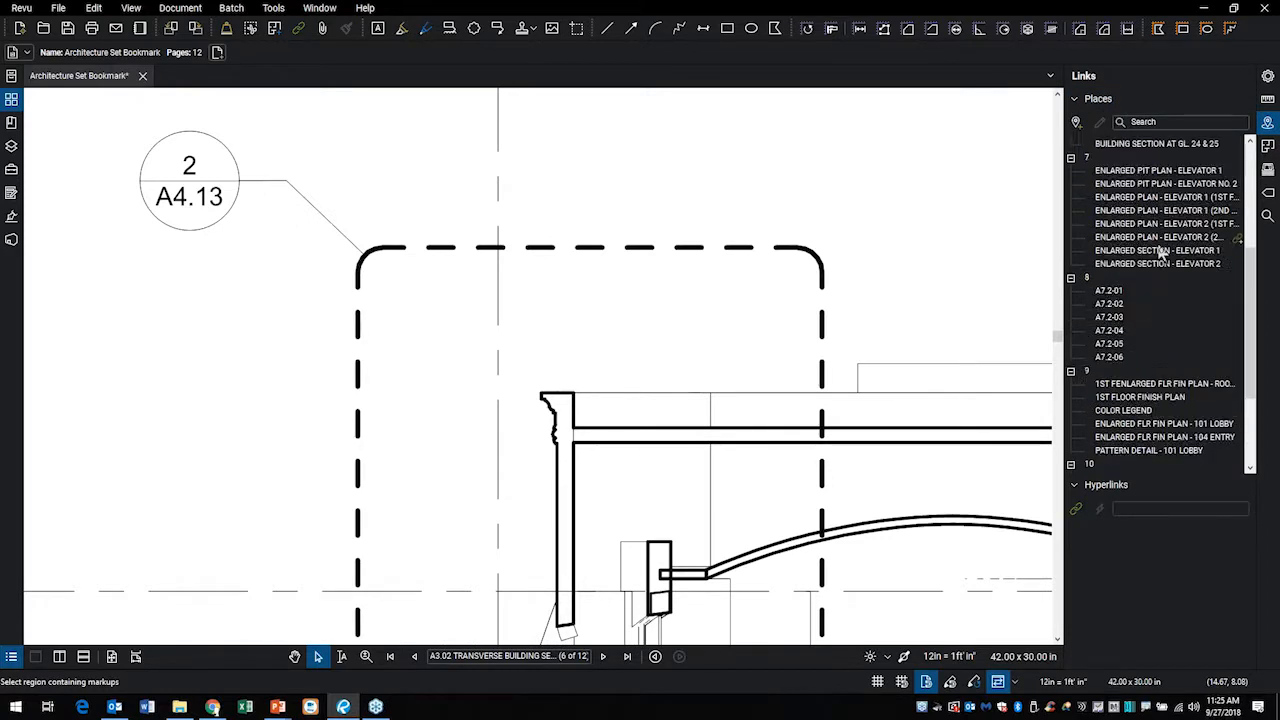
scroll(1135, 345, up, 5)
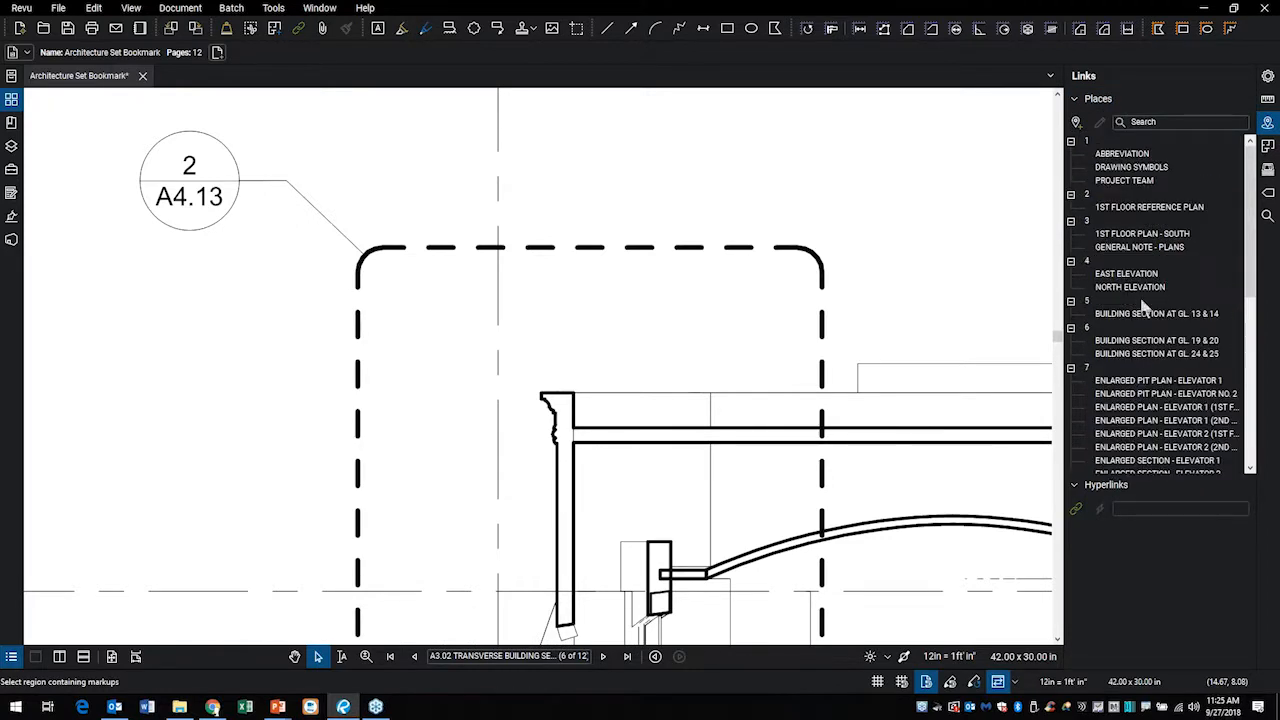
click(1128, 287)
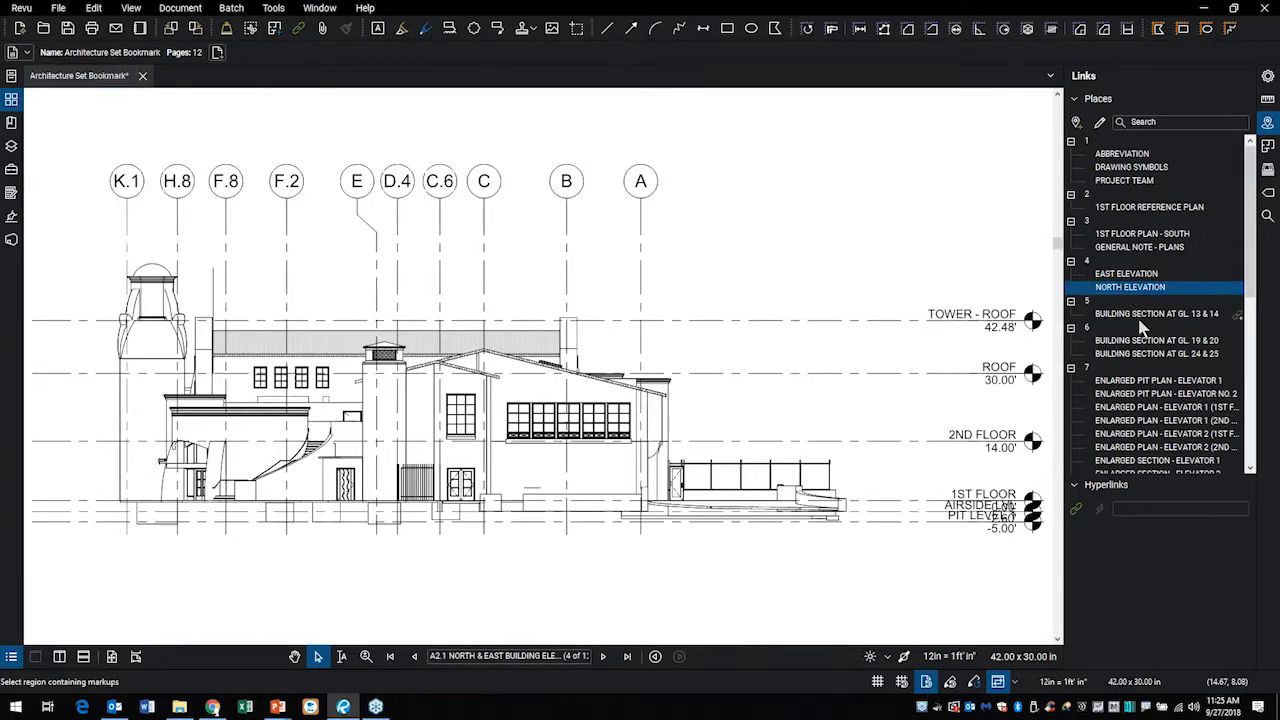
click(1140, 314)
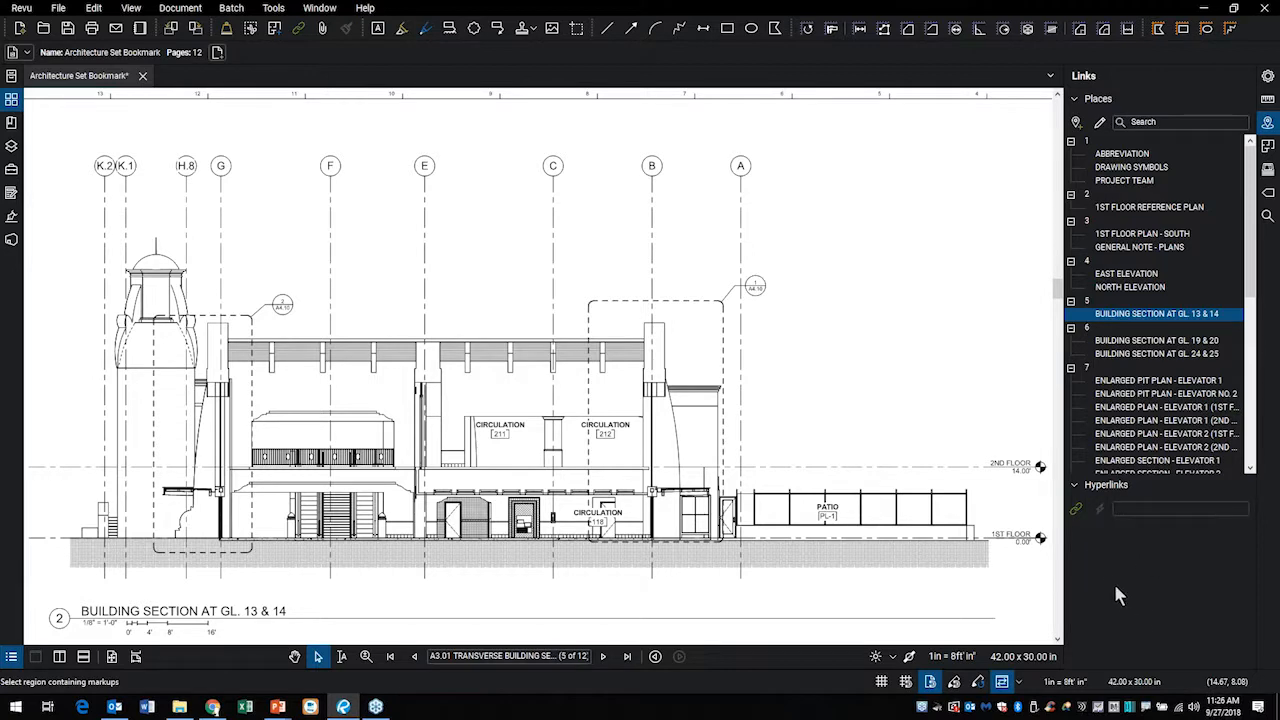
Close Architecture Set Bookmark and open Architecture Set Batch Link then Extract.pdf and Architecture Set.pdf, leaving Architecture Set in front
click(142, 76)
click(721, 415)
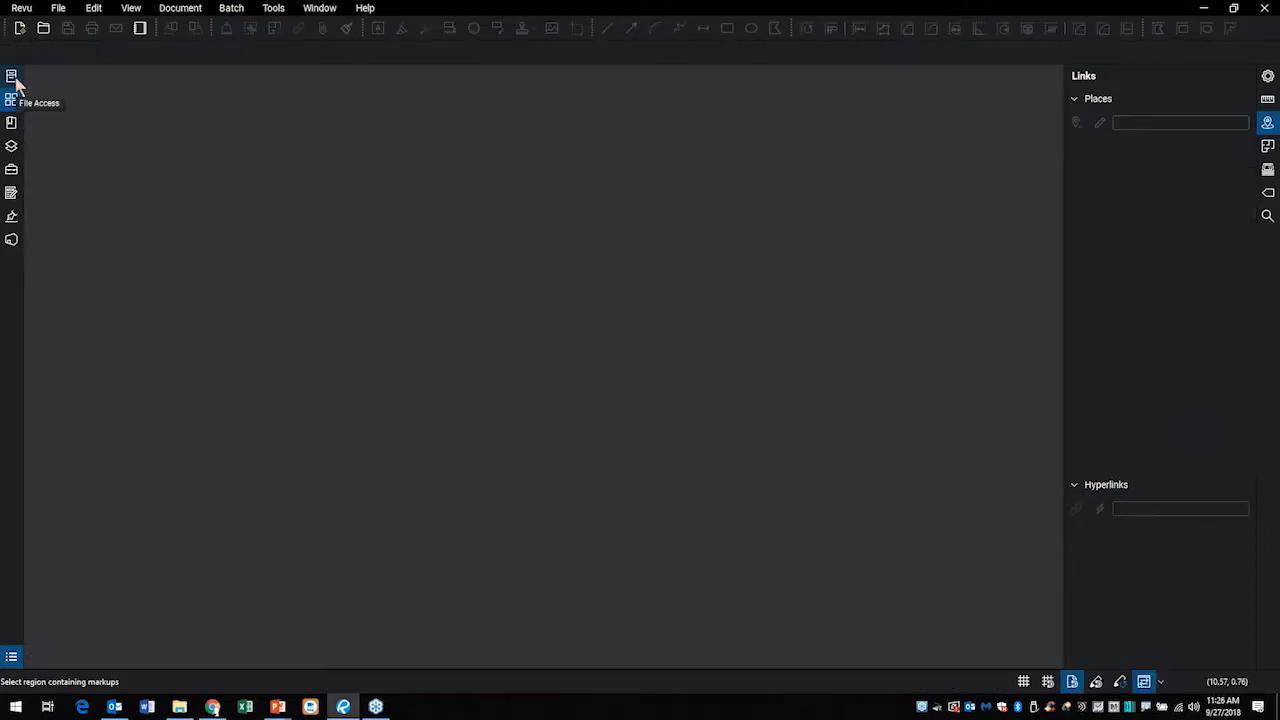
click(12, 78)
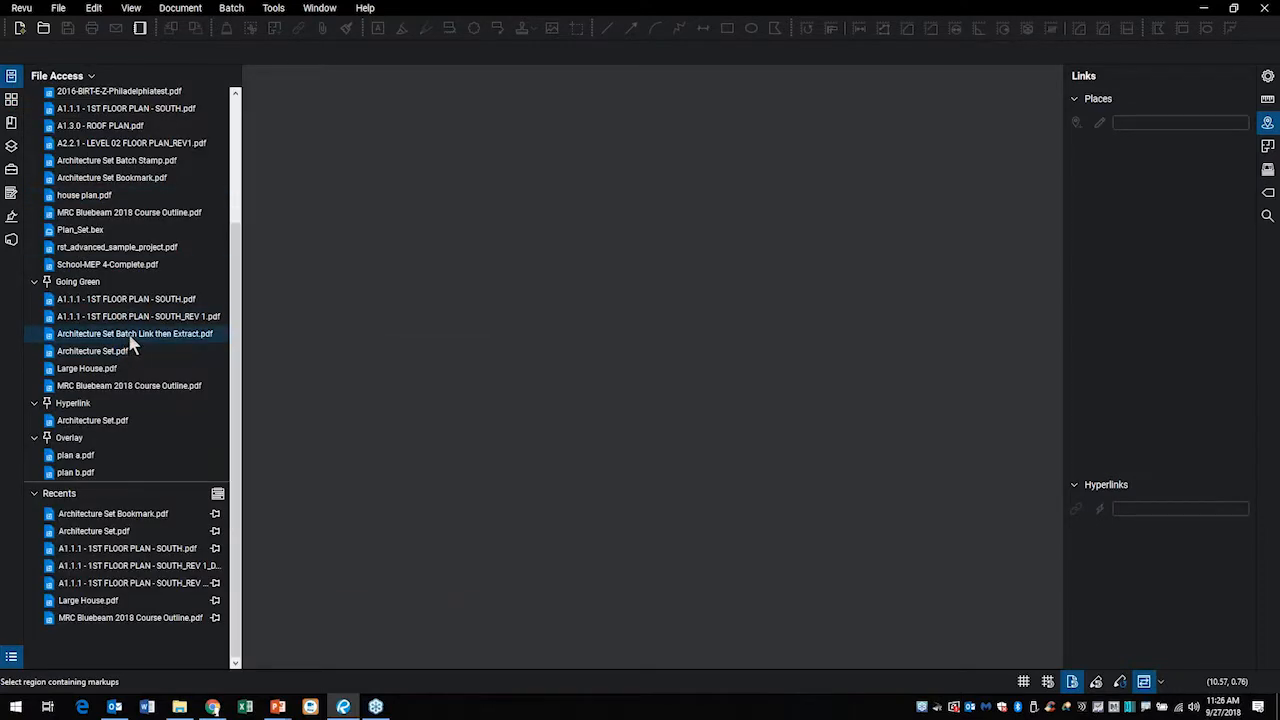
click(130, 337)
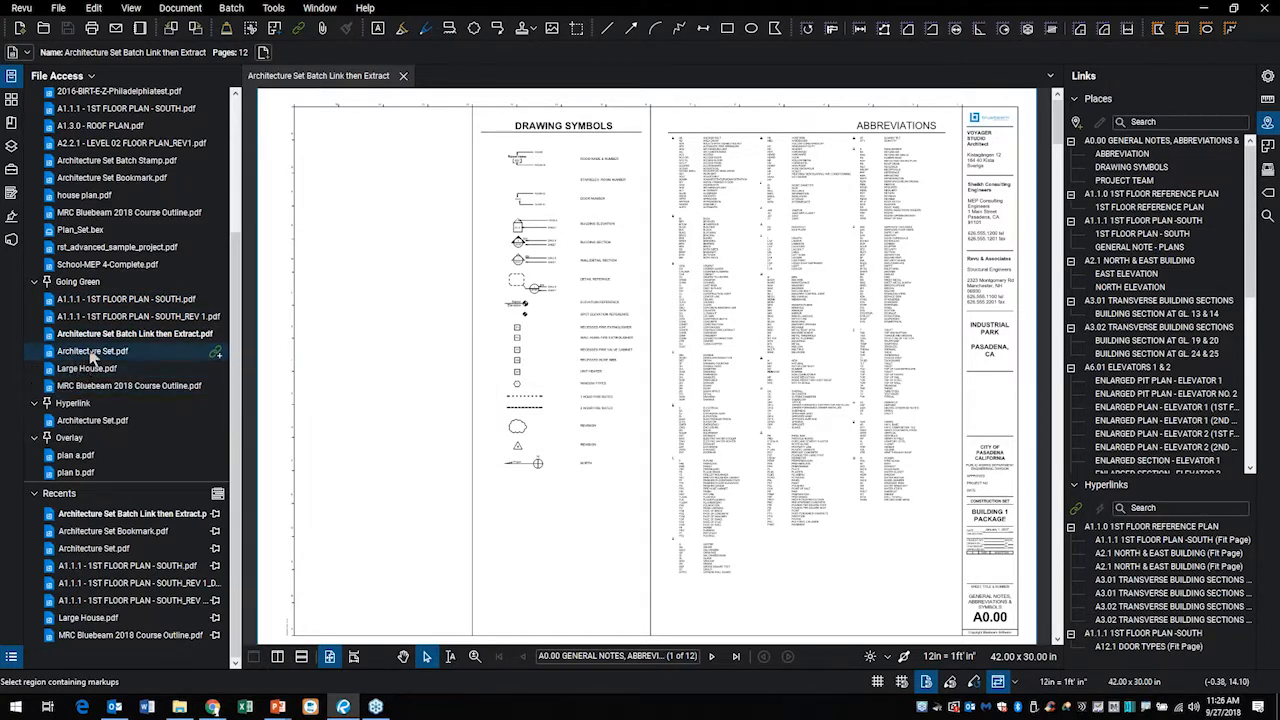
click(93, 351)
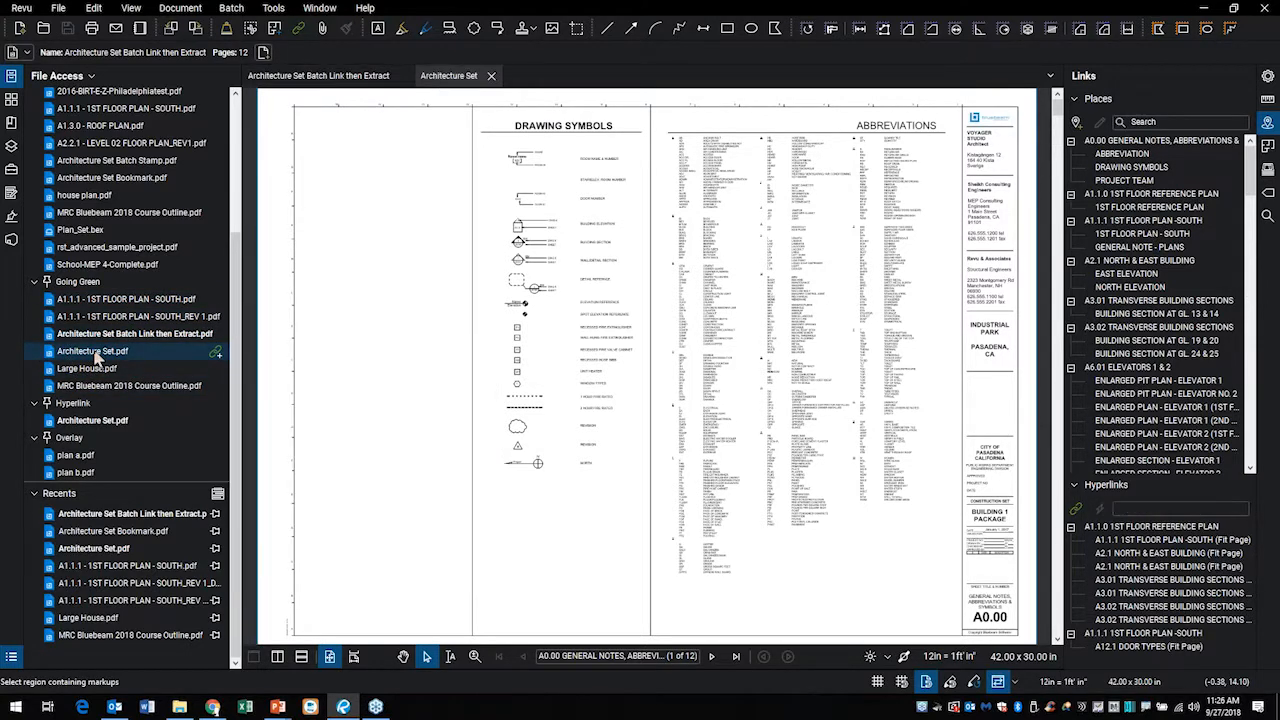
click(401, 78)
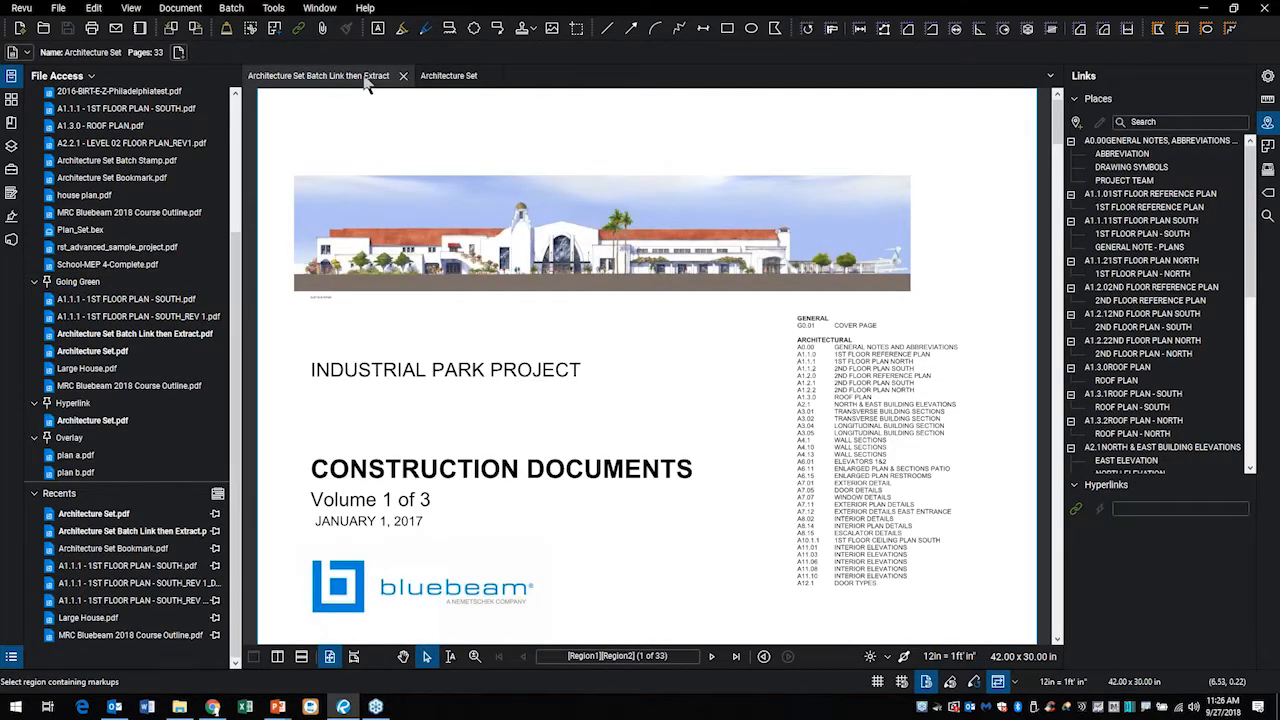
click(450, 80)
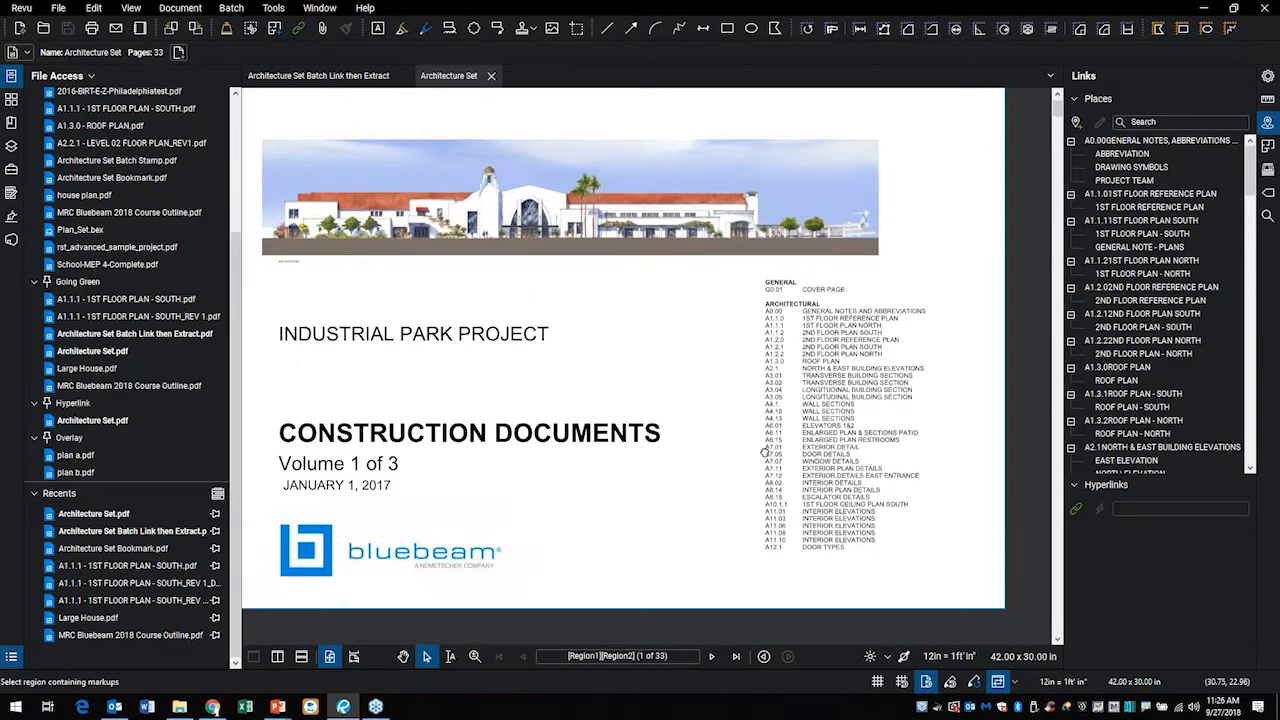
Examine the sheet index on Architecture Set's cover page and go to the A1.1.0 1st Floor Reference Plan page
scroll(700, 480, up, 5)
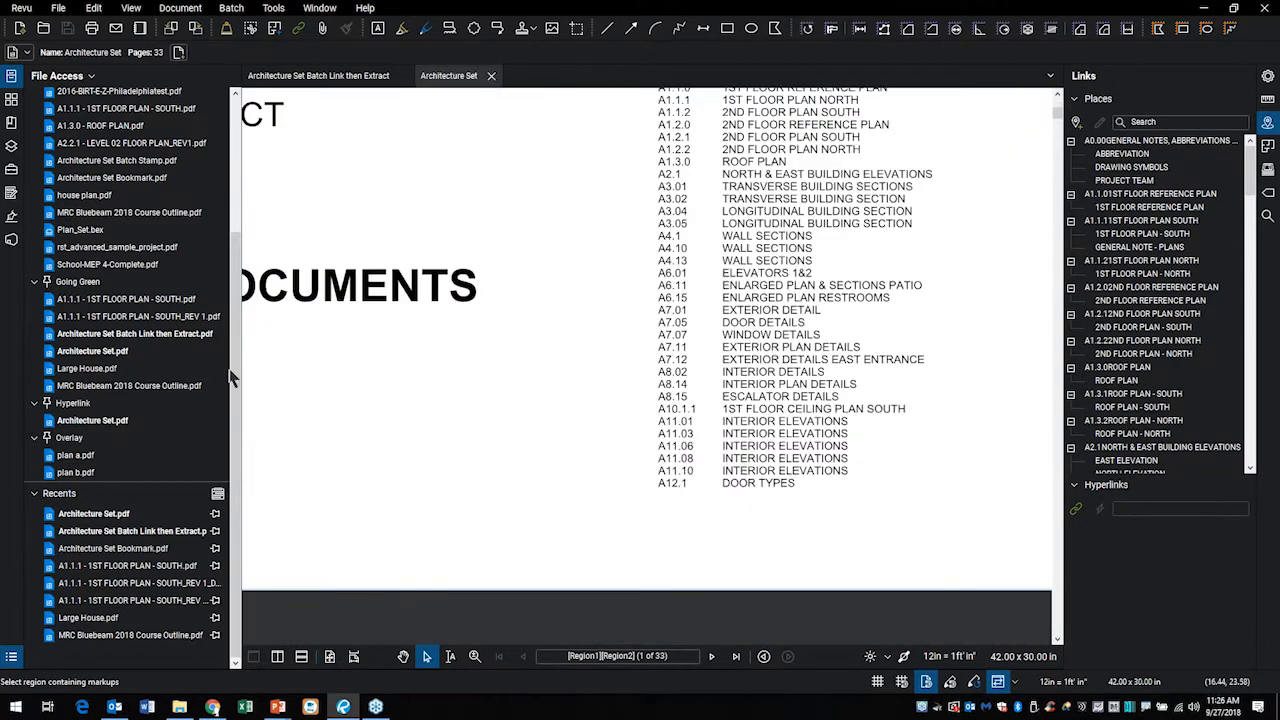
click(12, 100)
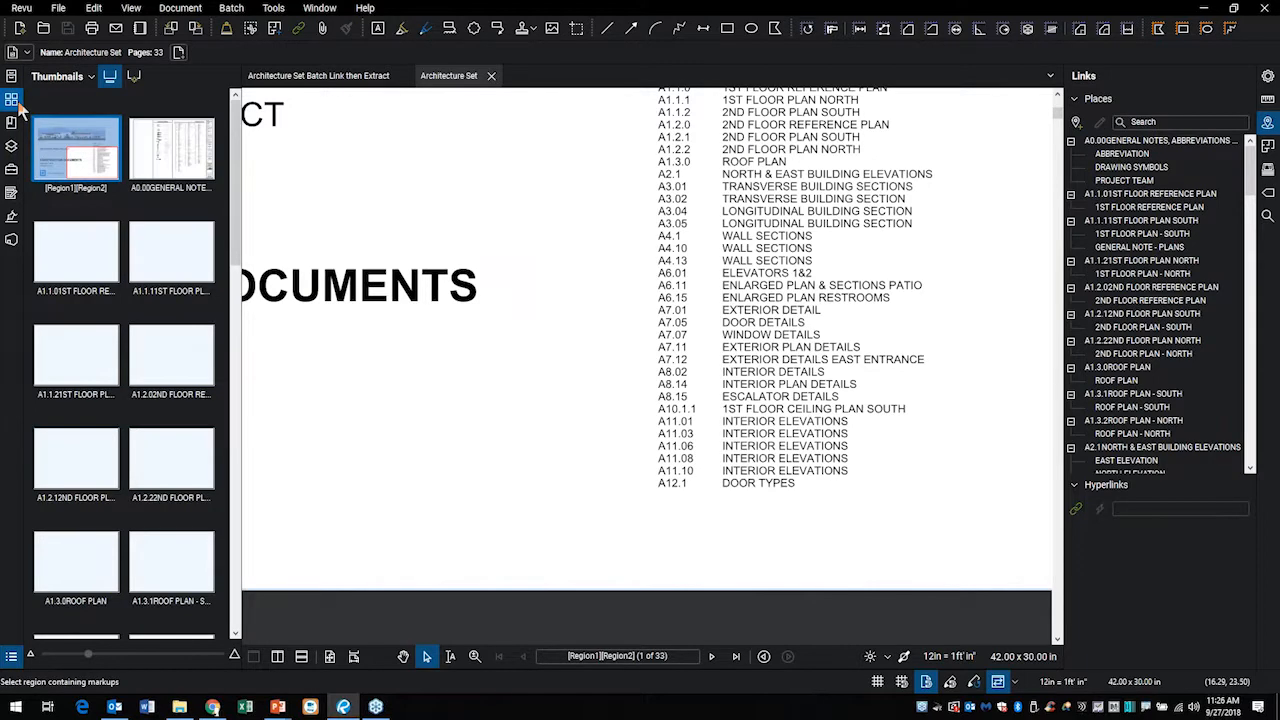
click(87, 262)
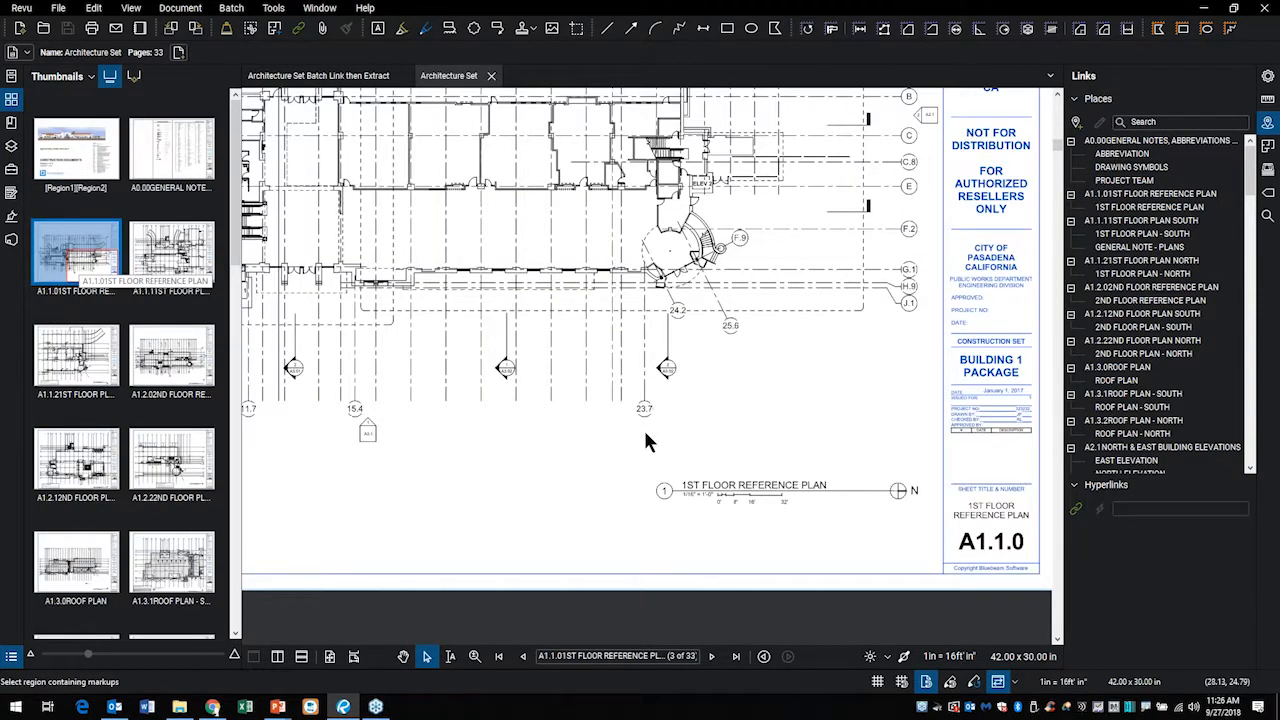
Start a new batch link from the open files, including only Architecture Set.pdf and excluding Architecture Set Batch Link then Extract.pdf
scroll(765, 472, up, 5)
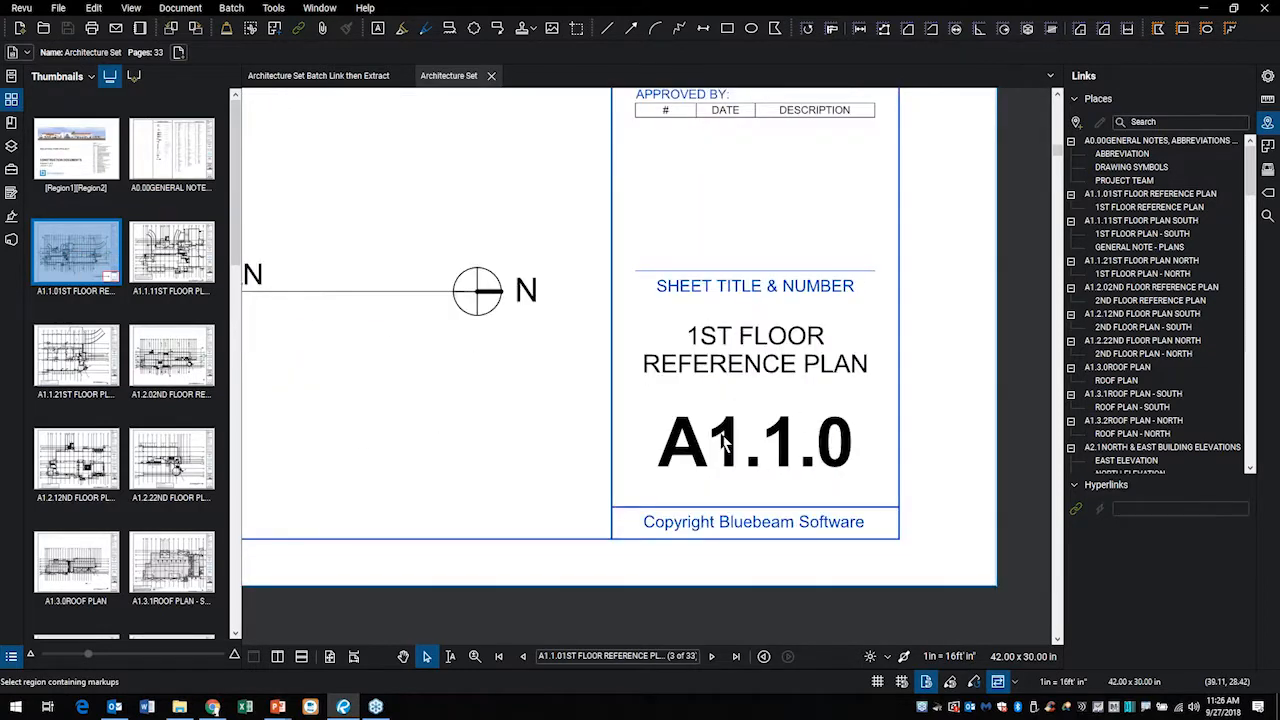
click(12, 102)
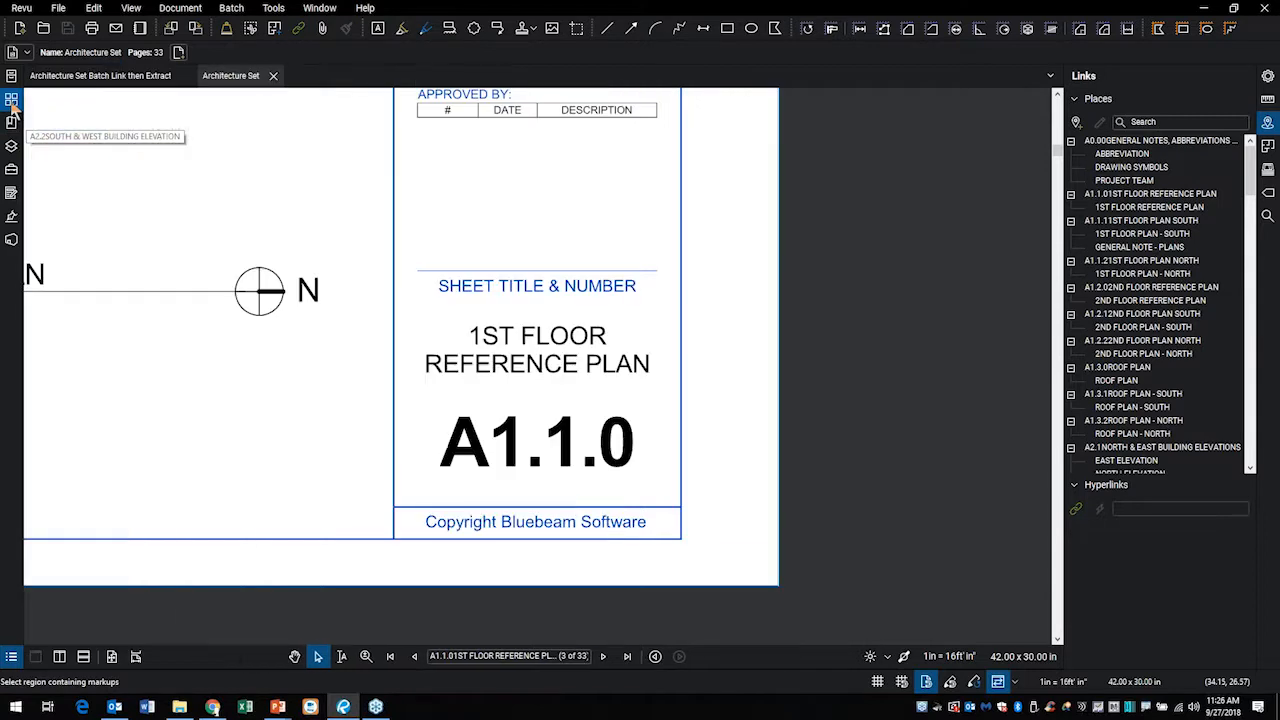
click(231, 8)
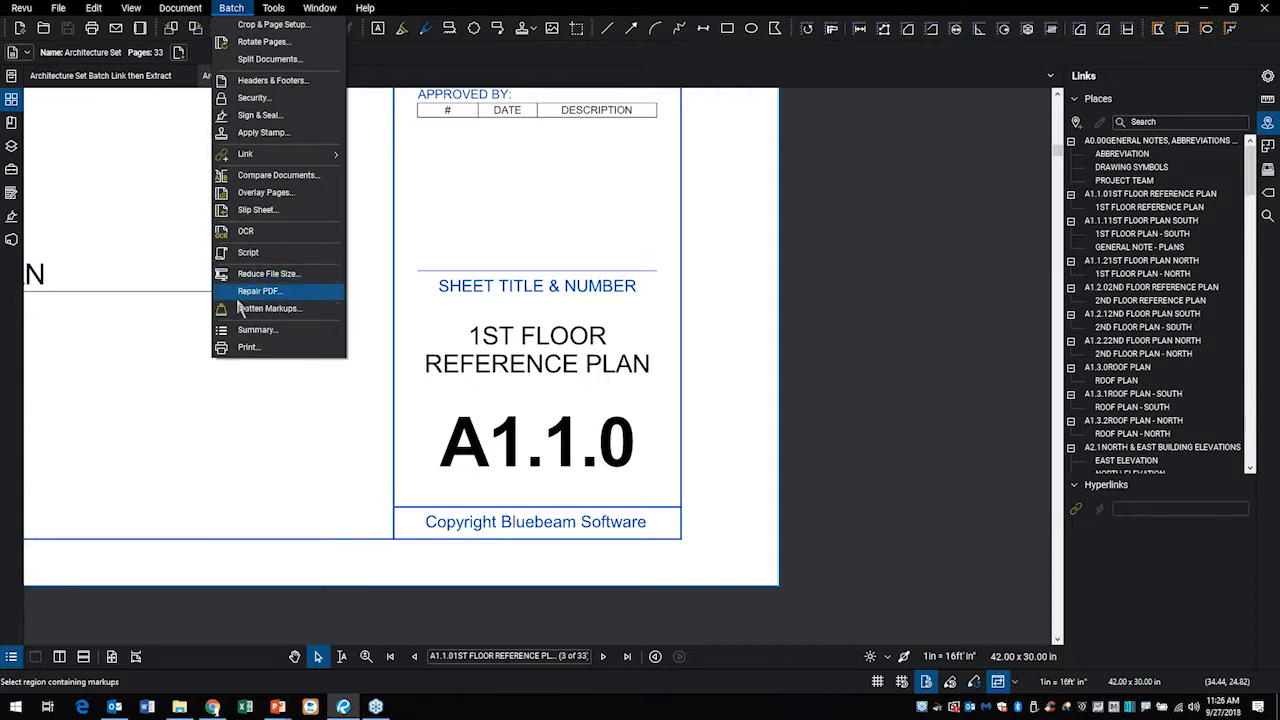
mouse_move(290, 157)
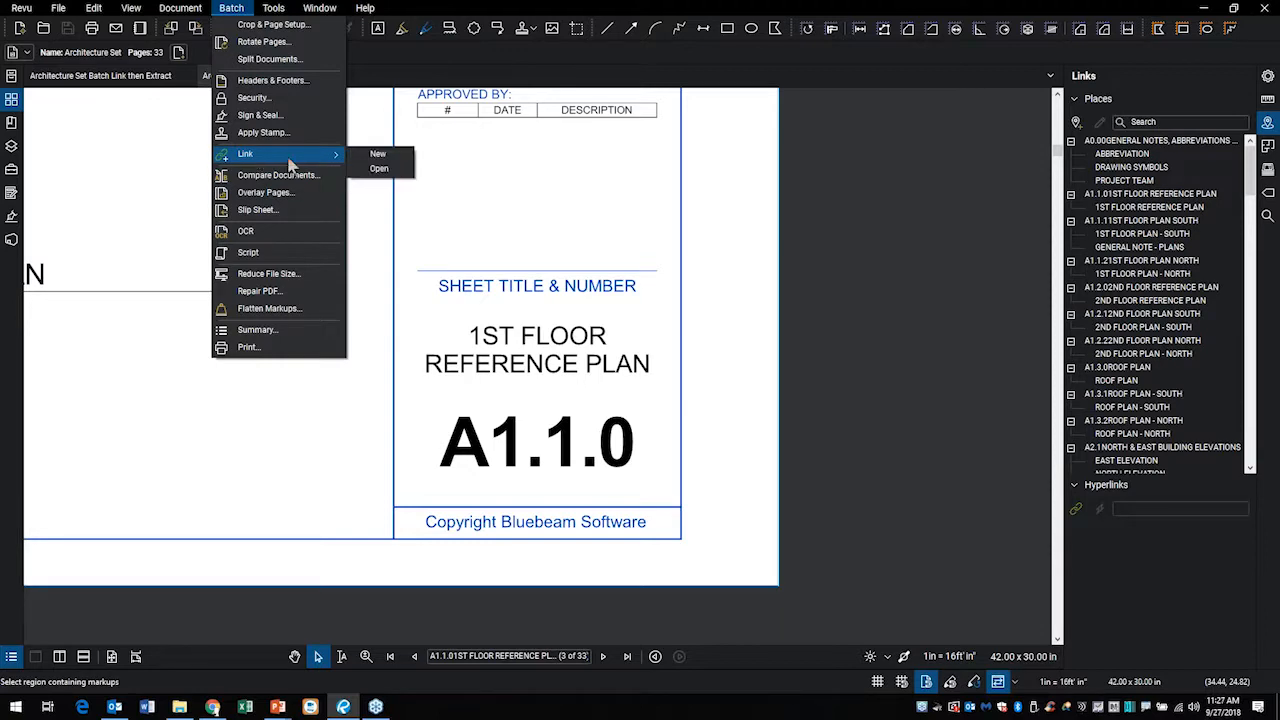
click(378, 157)
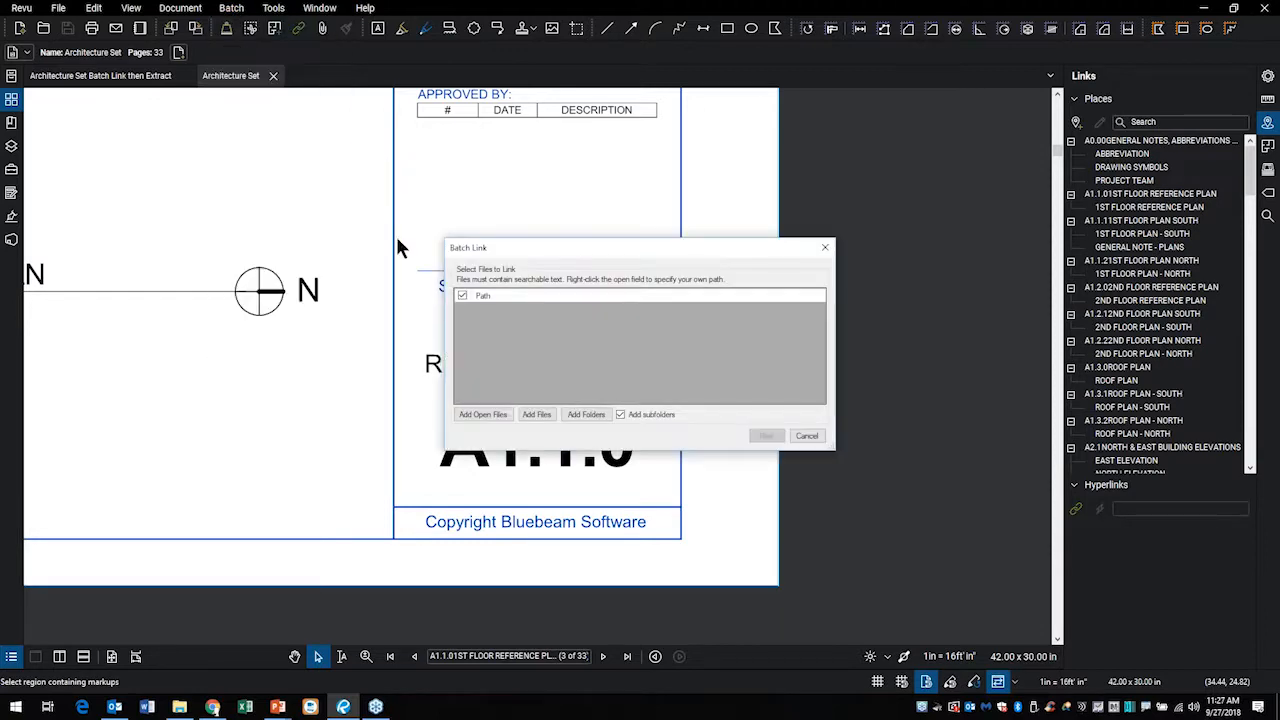
click(486, 414)
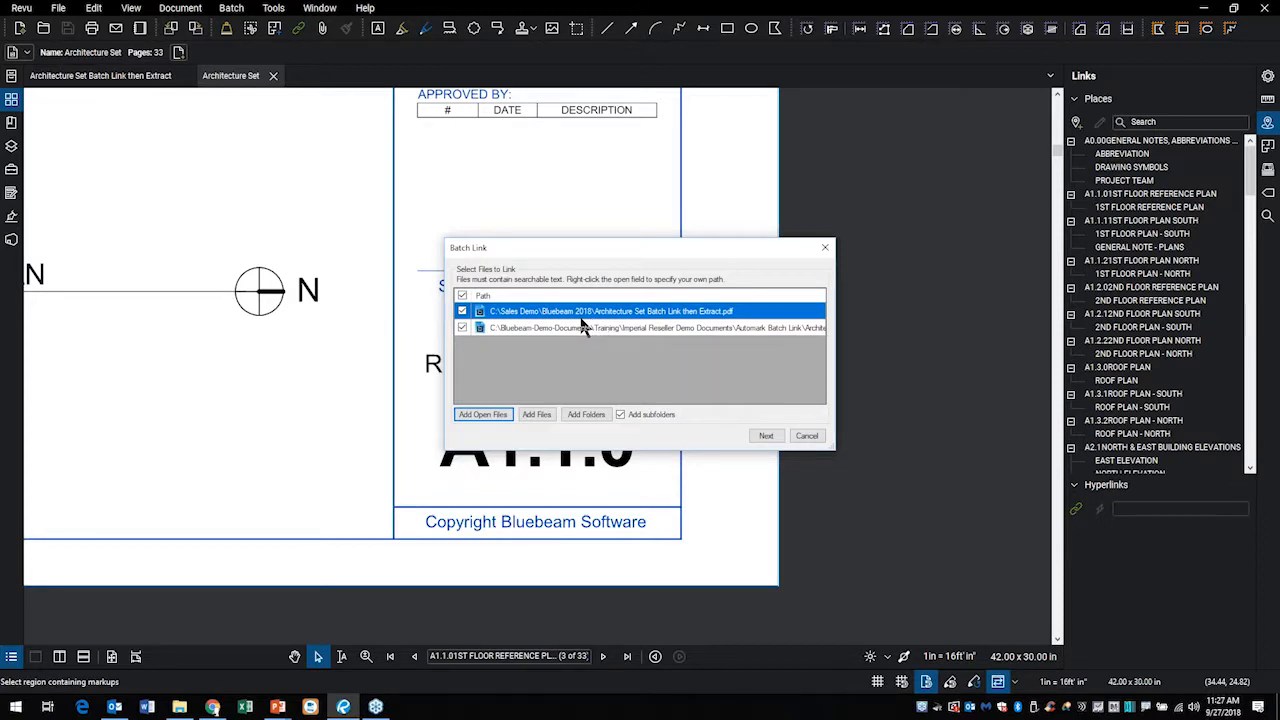
click(462, 311)
click(767, 436)
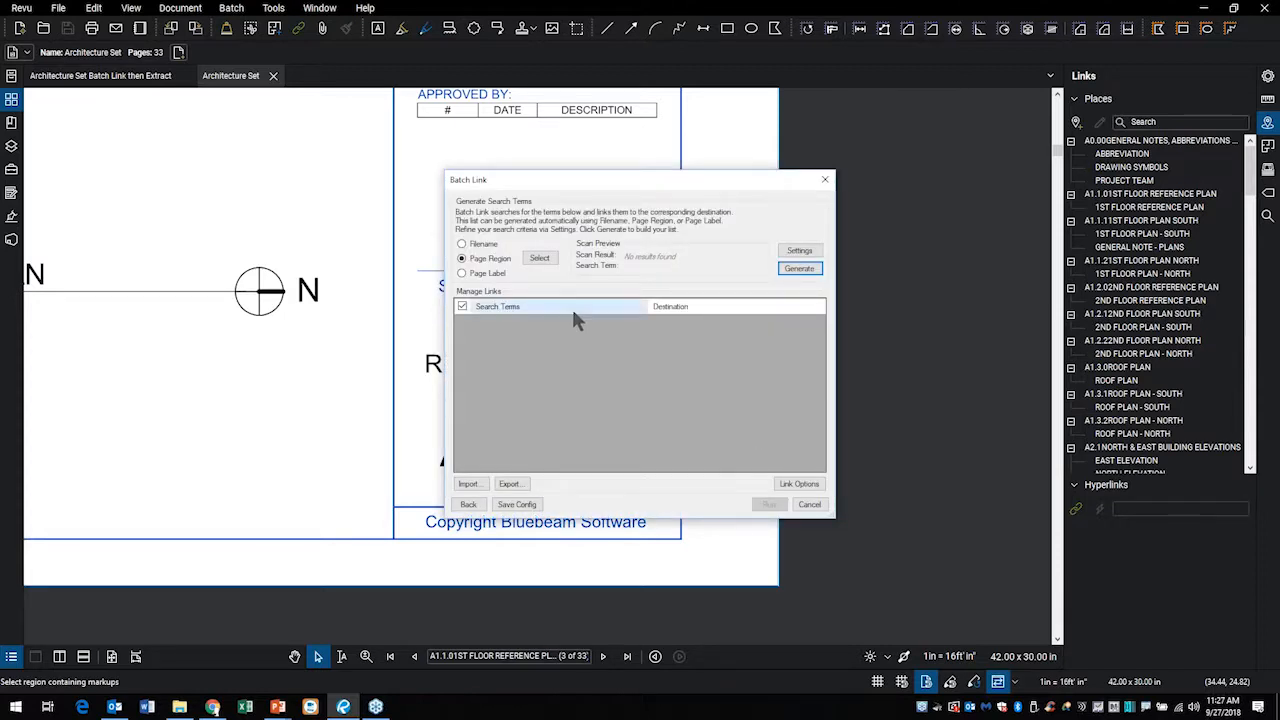
Define the page region around sheet number A1.1.0 as the search term source and keep the filter mode at No filter
click(539, 257)
drag(412, 396, 646, 486)
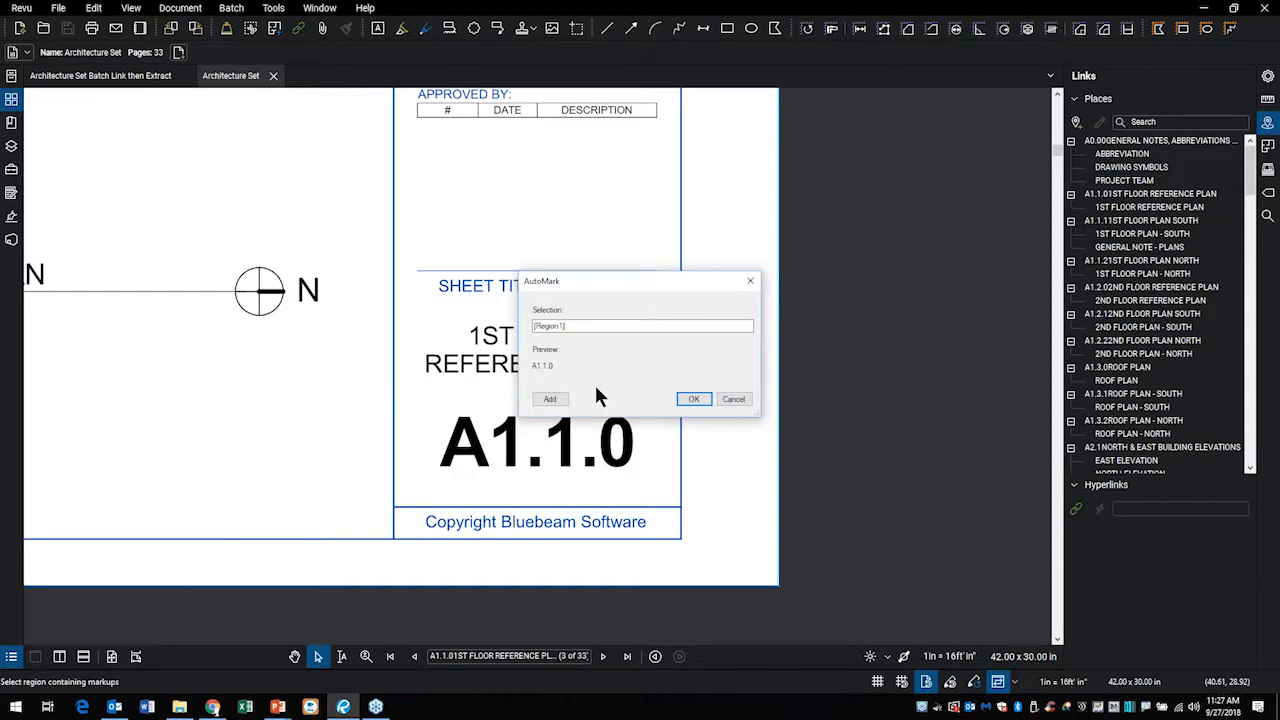
click(690, 398)
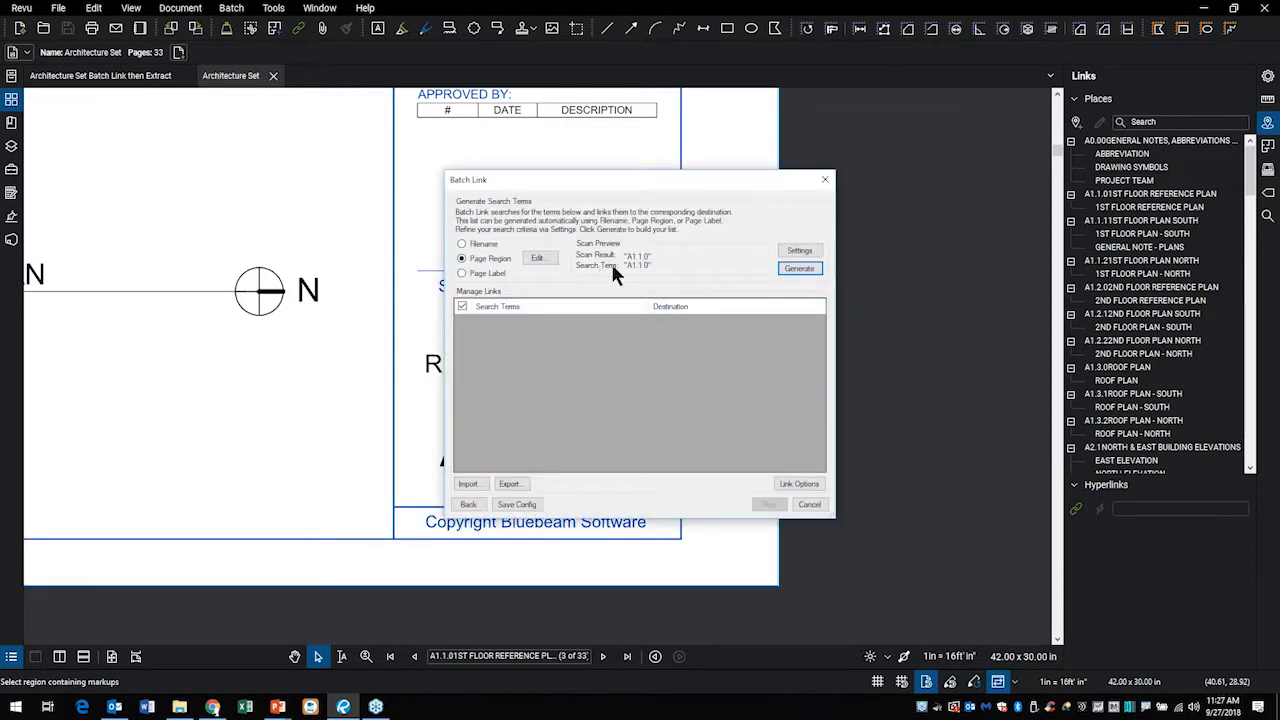
click(797, 251)
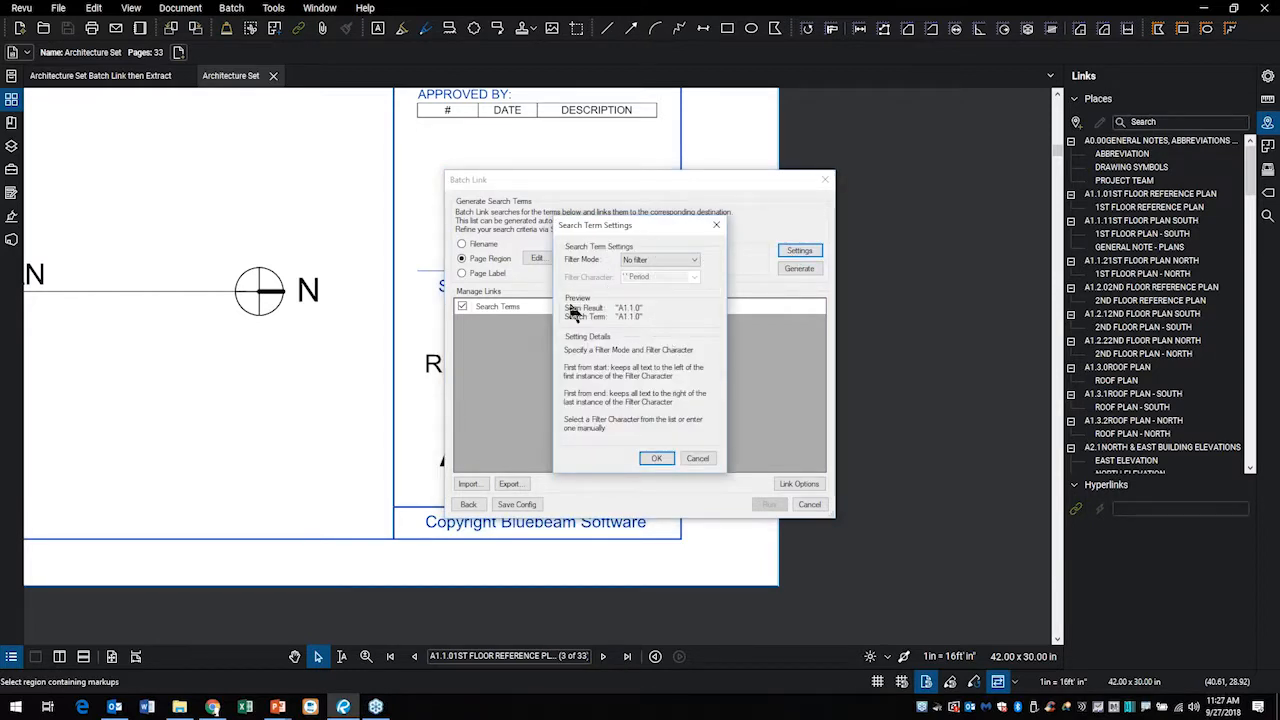
click(657, 257)
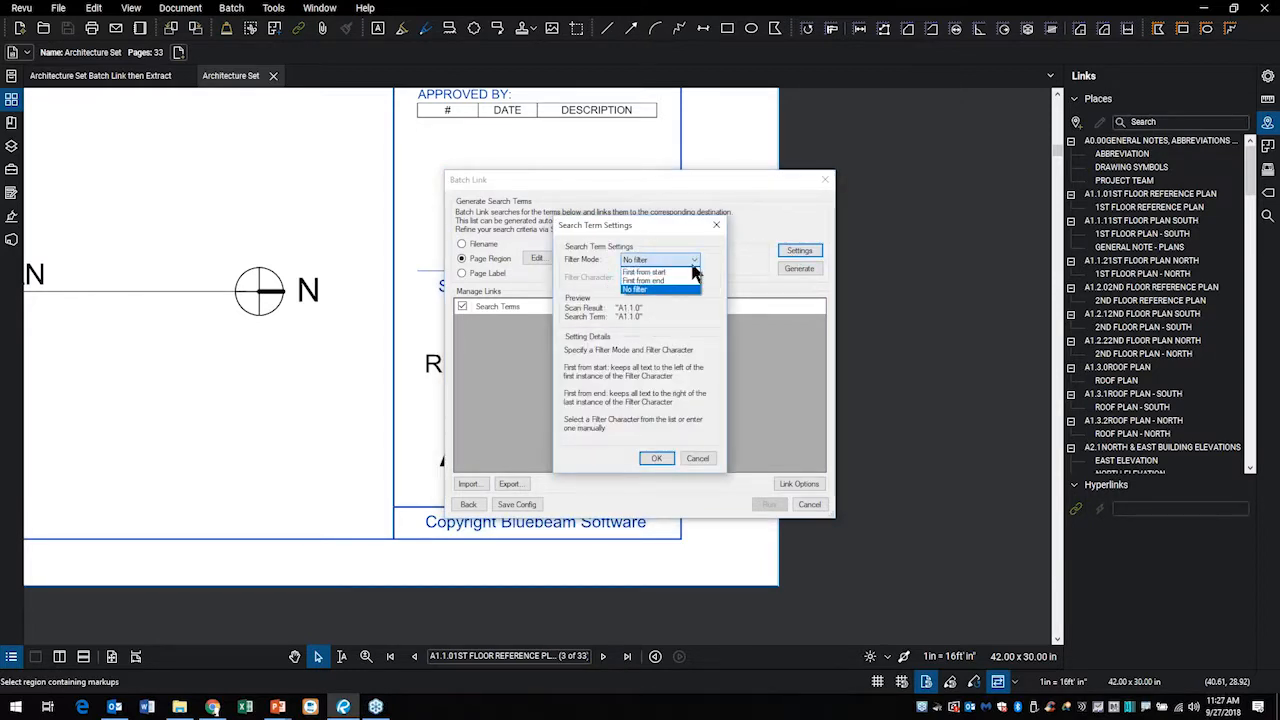
click(694, 263)
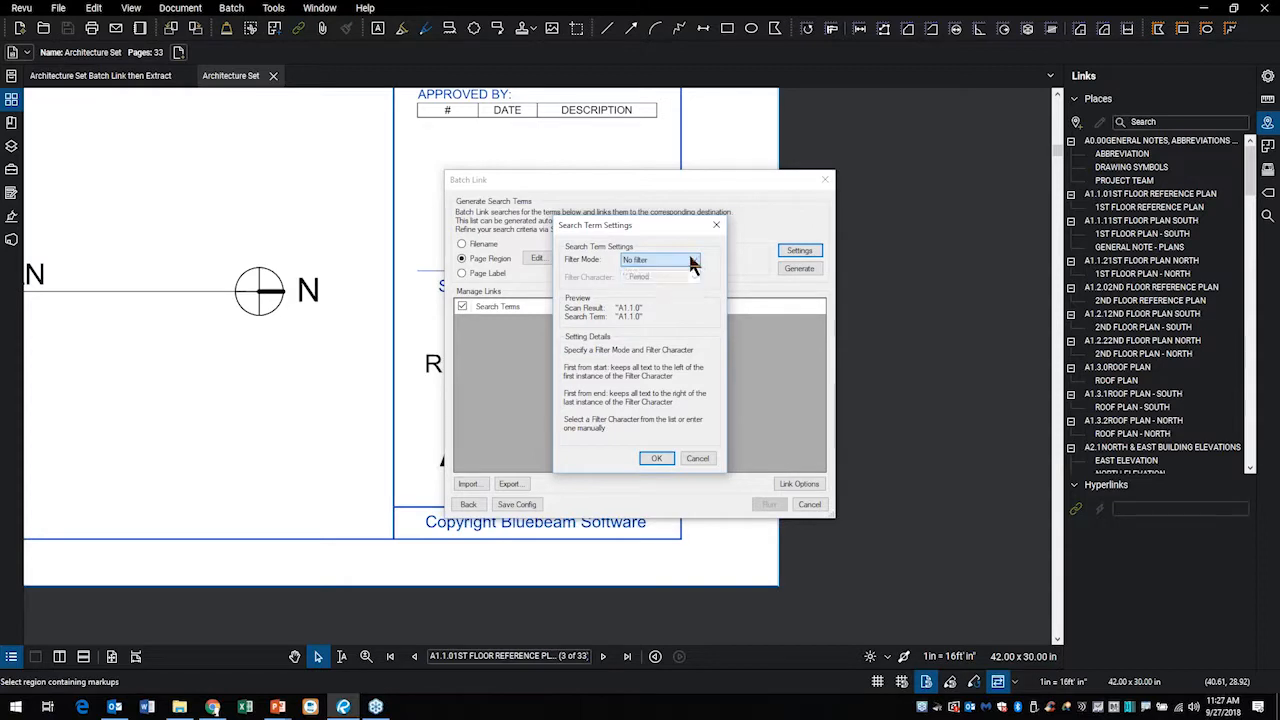
click(656, 459)
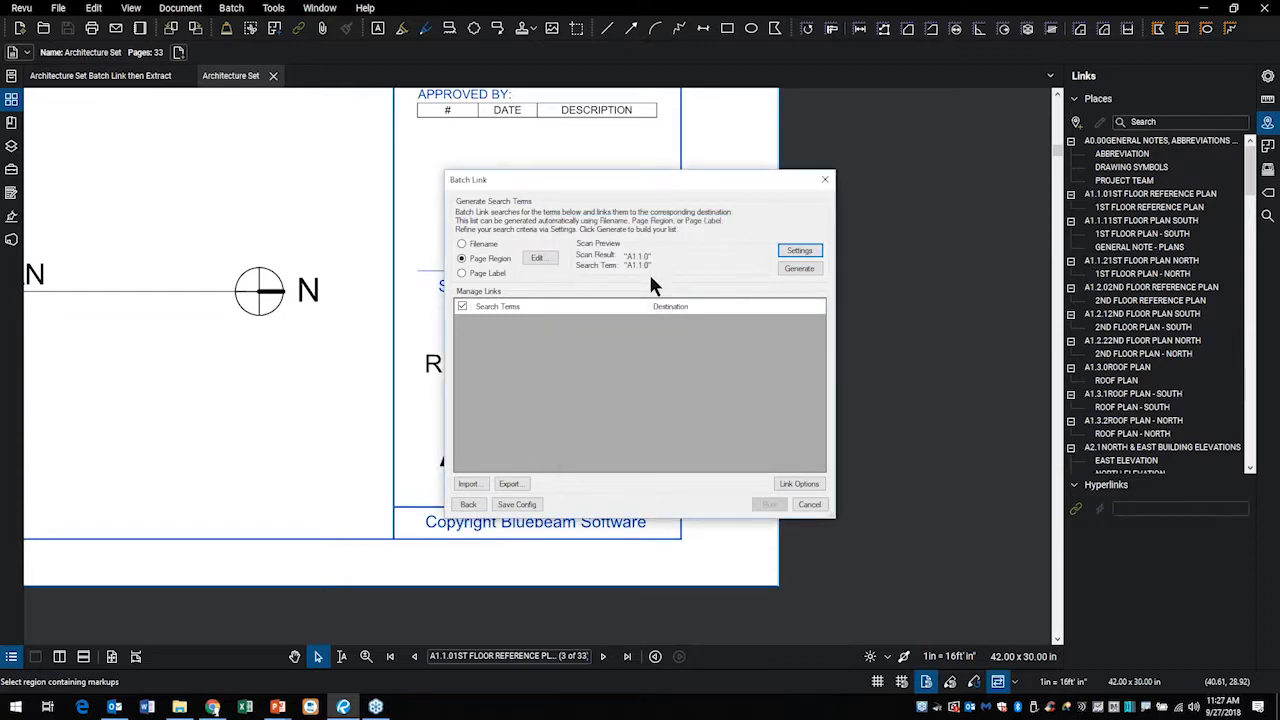
Generate the batch link search terms from the page region and review the terms with their destination pages
click(797, 268)
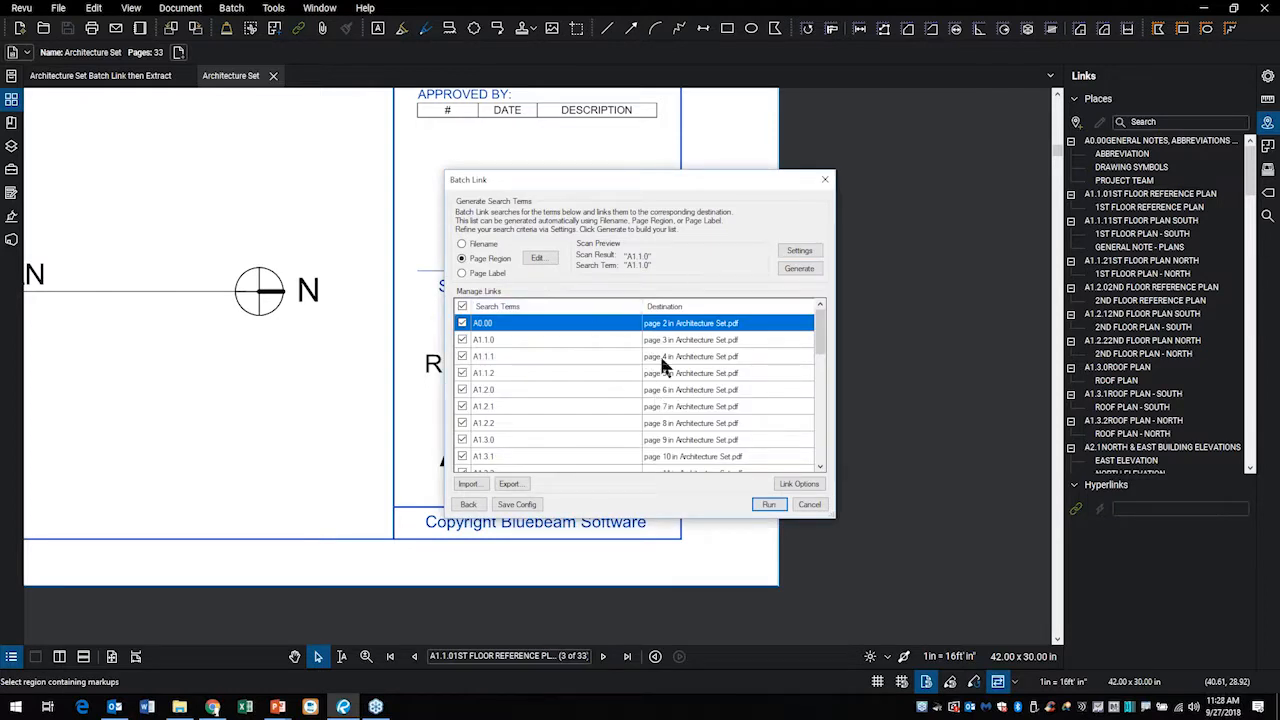
scroll(735, 418, down, 8)
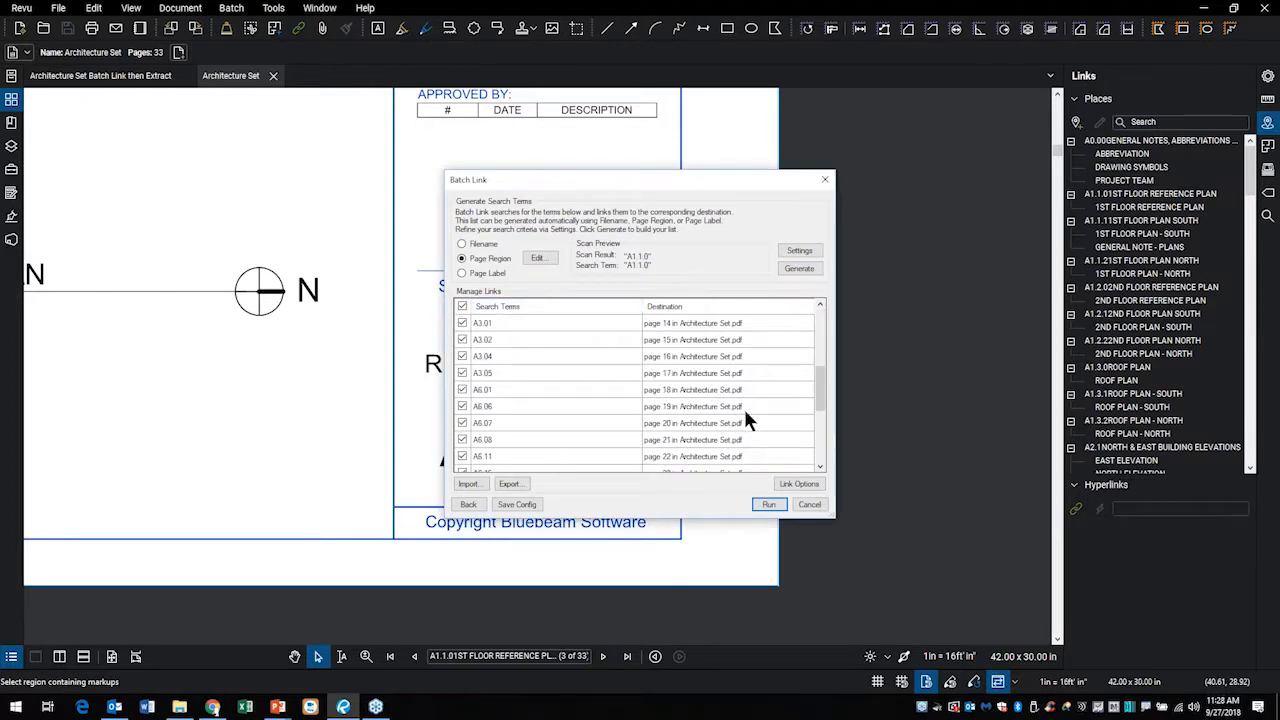
scroll(735, 414, up, 8)
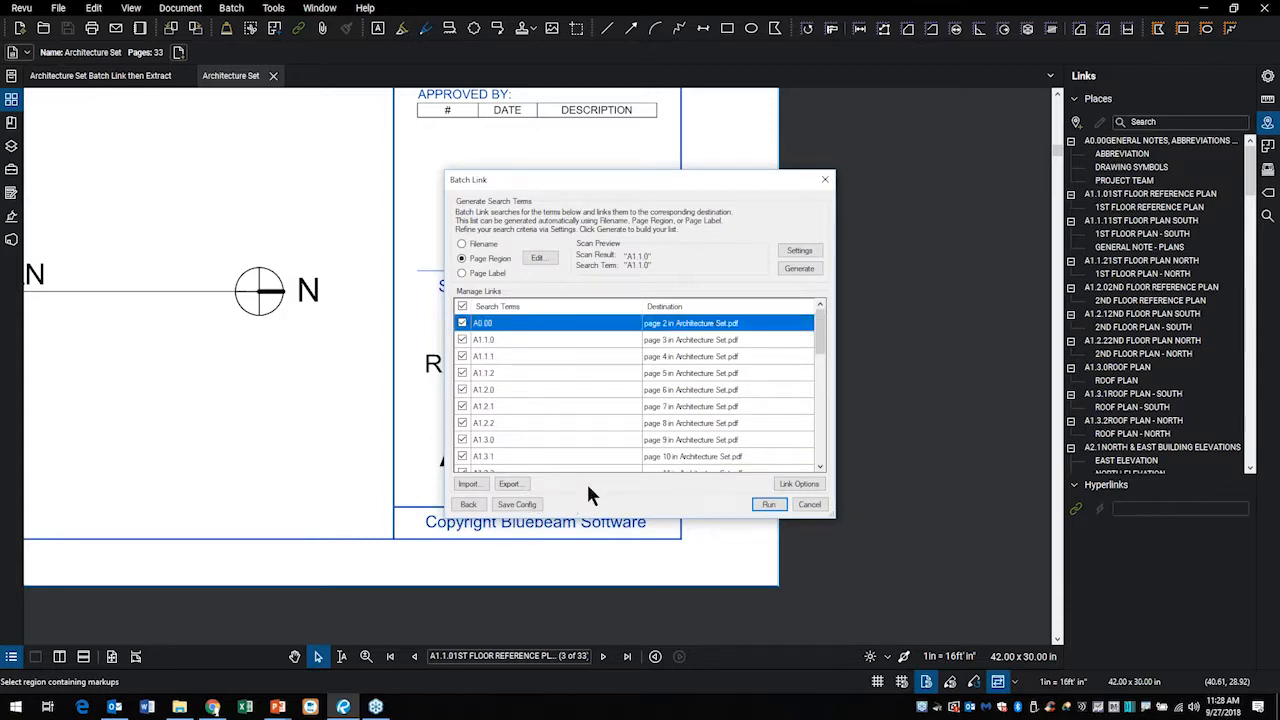
Accept link options with relative paths, Overwrite existing and a solid outline, then run the batch link and finish it
click(798, 485)
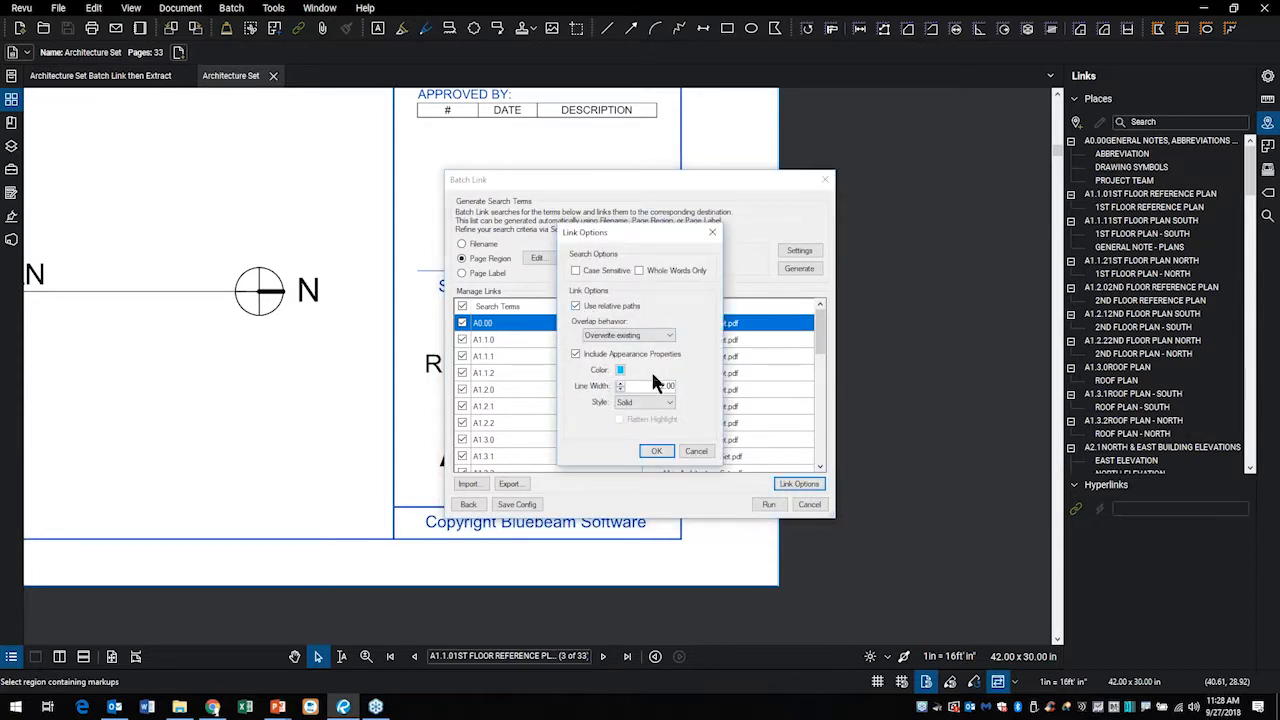
click(655, 452)
click(768, 504)
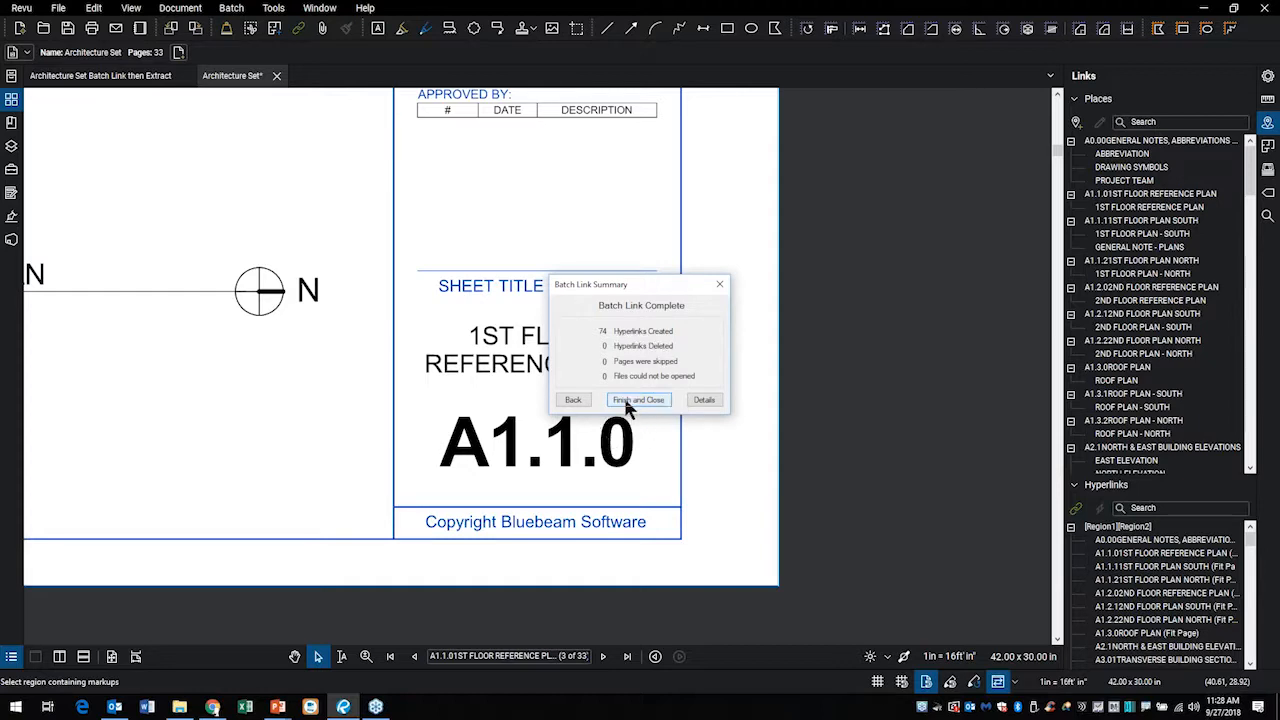
click(630, 400)
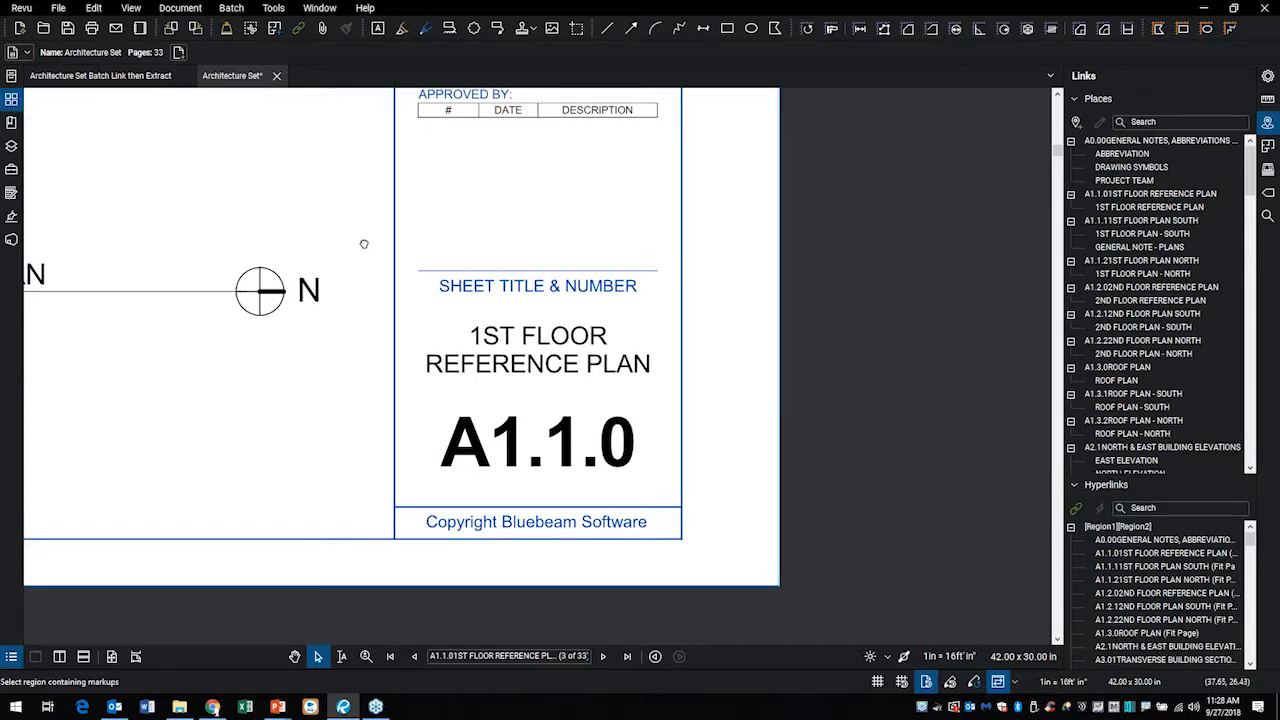
Examine the linked sheet index on the cover page, follow the A3.05 link, and browse the set's hyperlinks
key(ctrl+0)
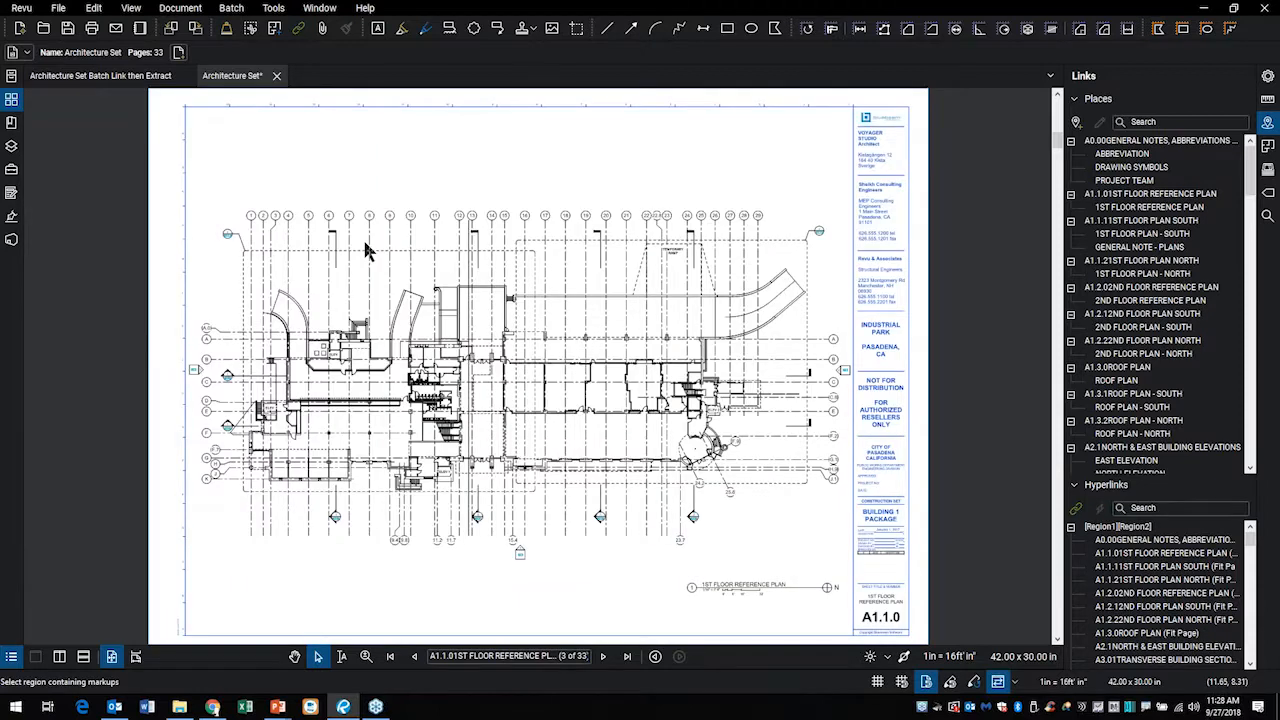
click(12, 101)
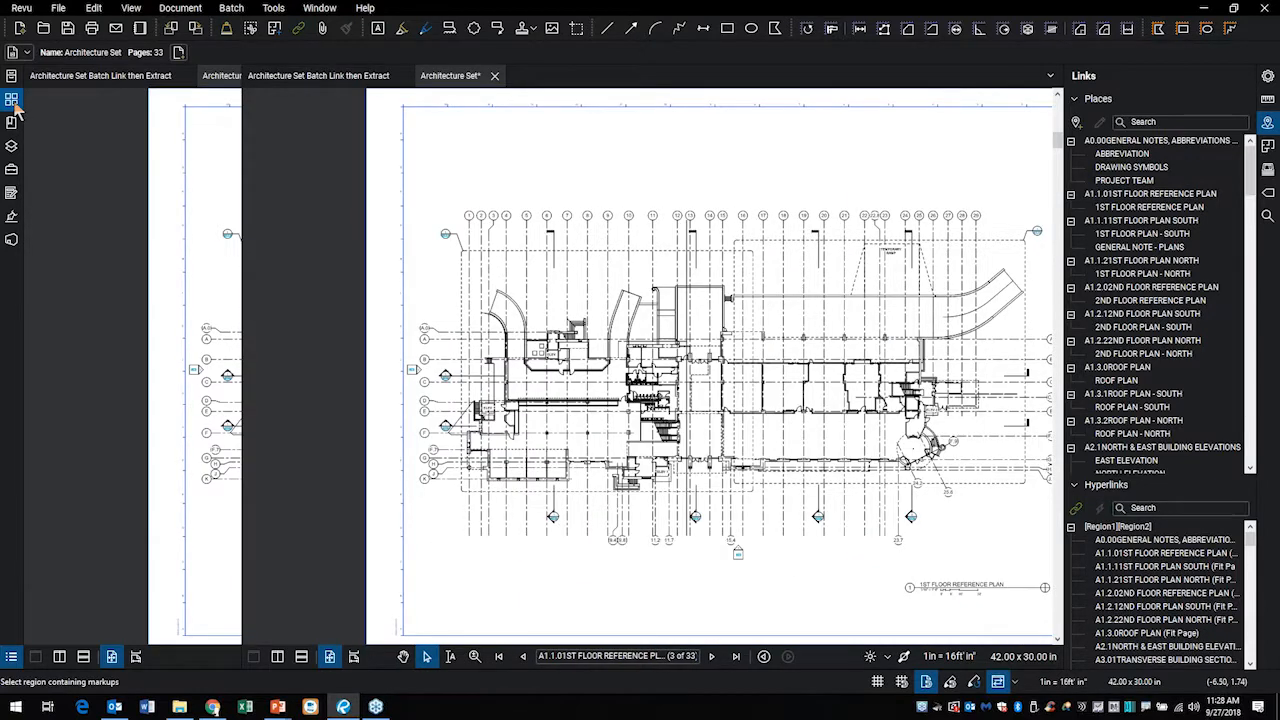
click(76, 149)
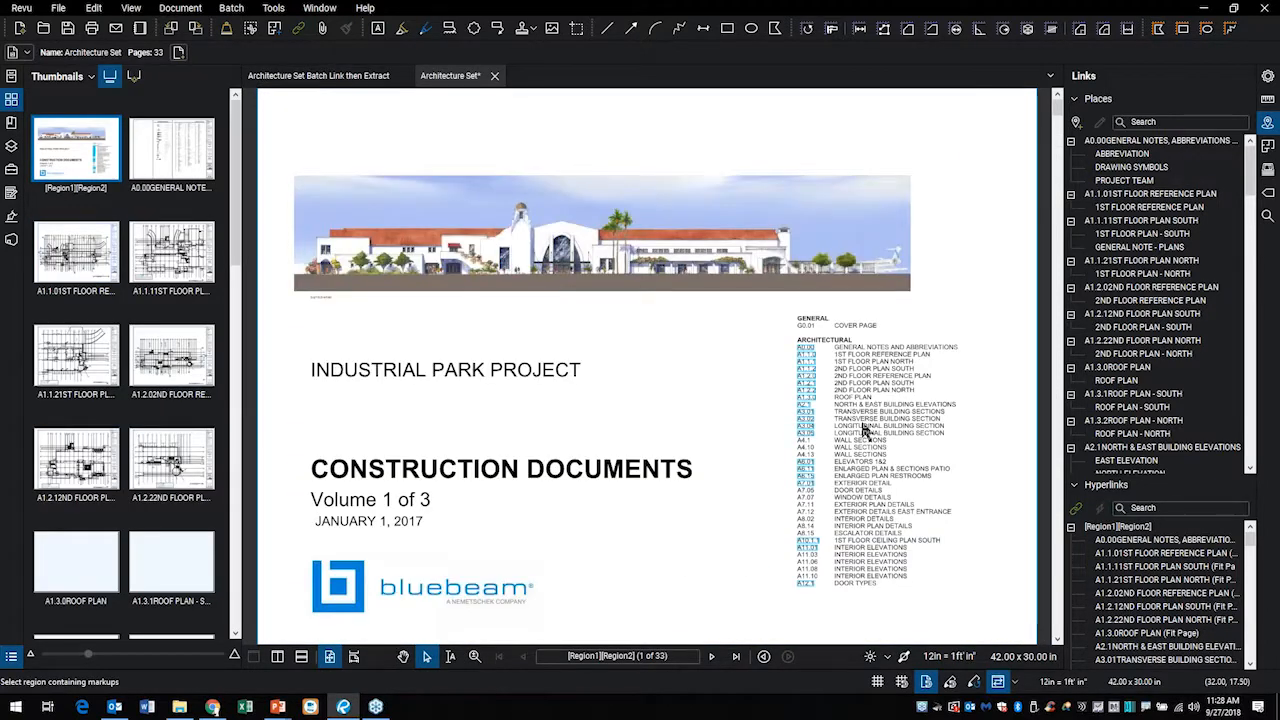
scroll(866, 430, up, 2)
scroll(820, 382, up, 2)
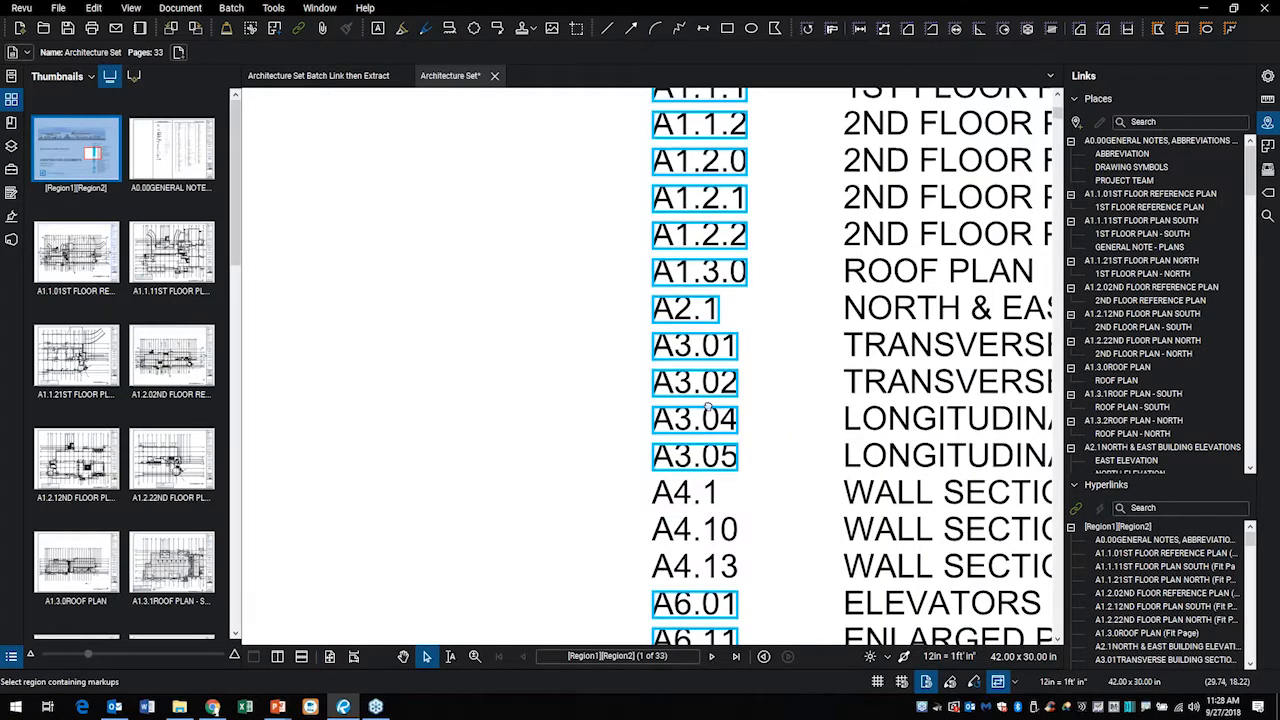
drag(714, 427, 641, 243)
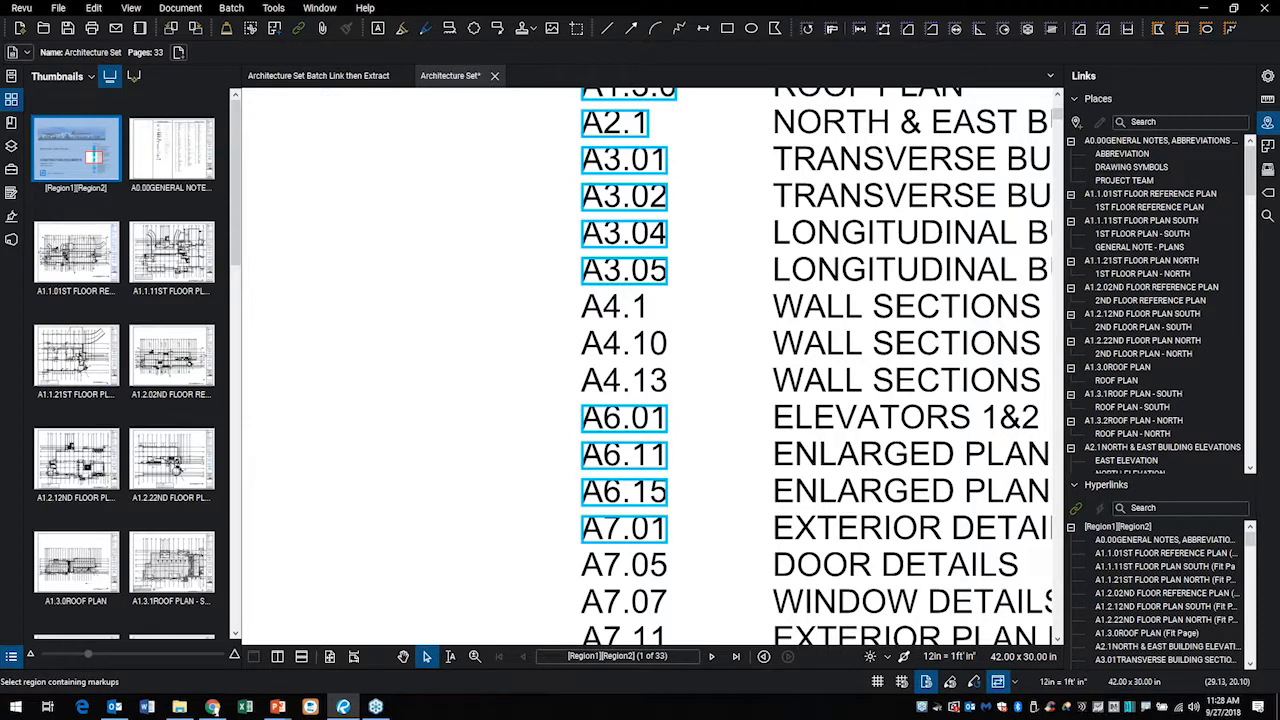
scroll(690, 538, down, 1)
mouse_move(695, 541)
mouse_down()
mouse_move(654, 343)
mouse_move(668, 493)
mouse_up()
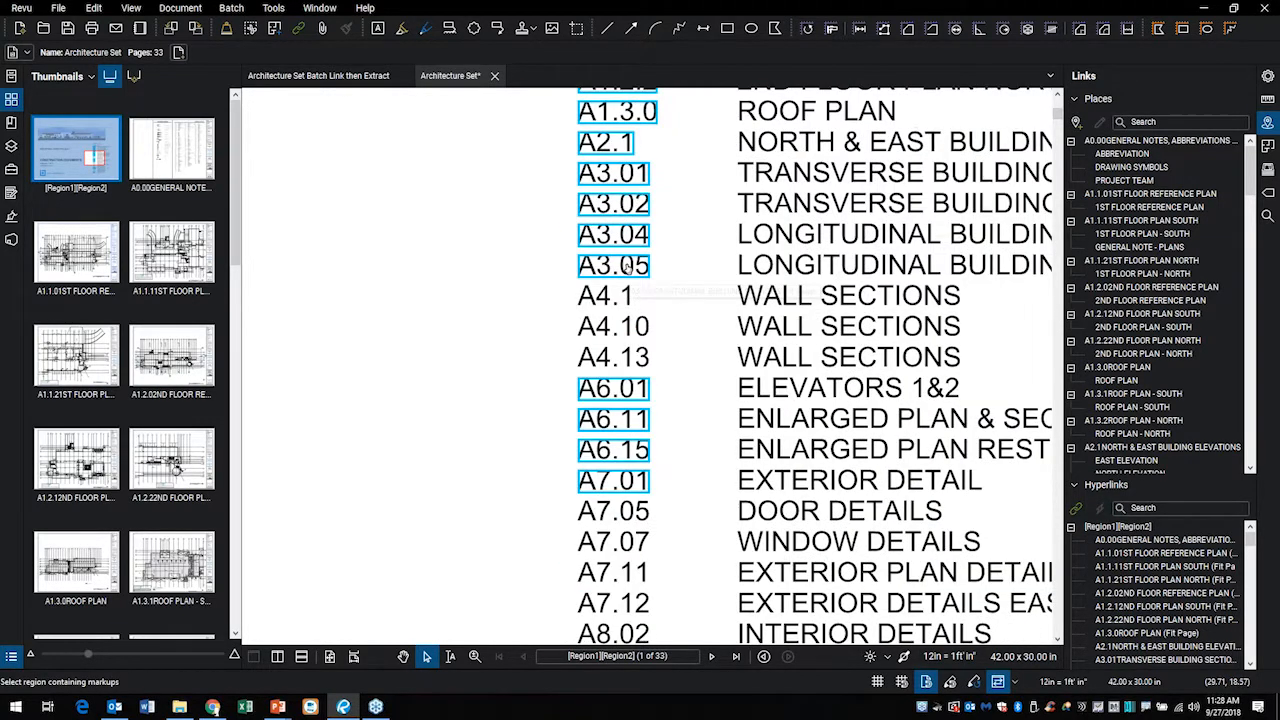
click(606, 268)
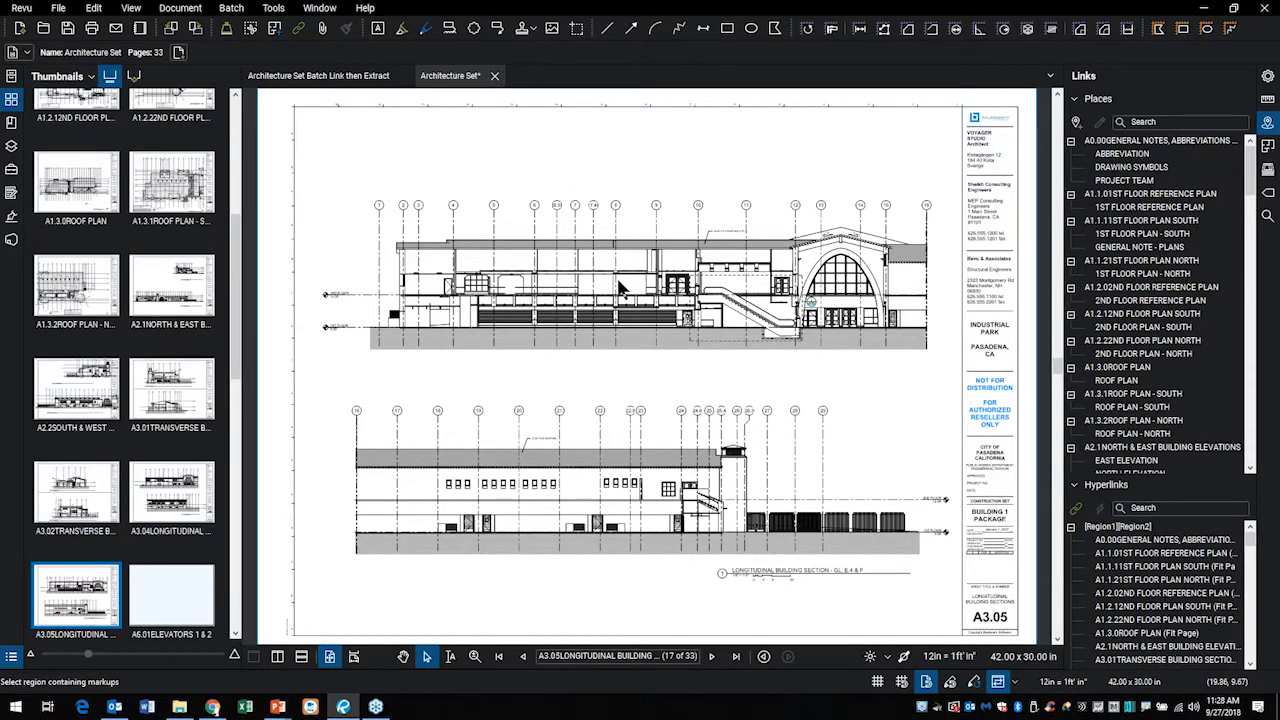
scroll(1138, 590, down, 3)
scroll(1140, 590, down, 6)
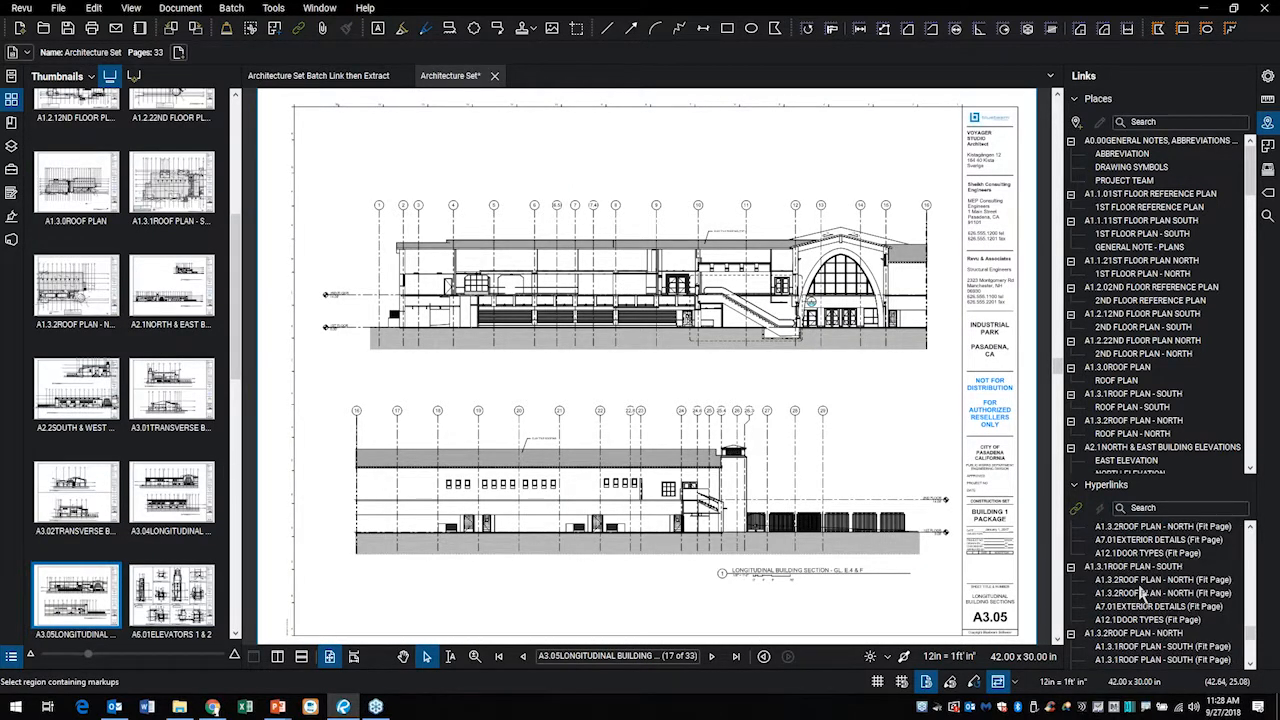
scroll(1168, 600, up, 10)
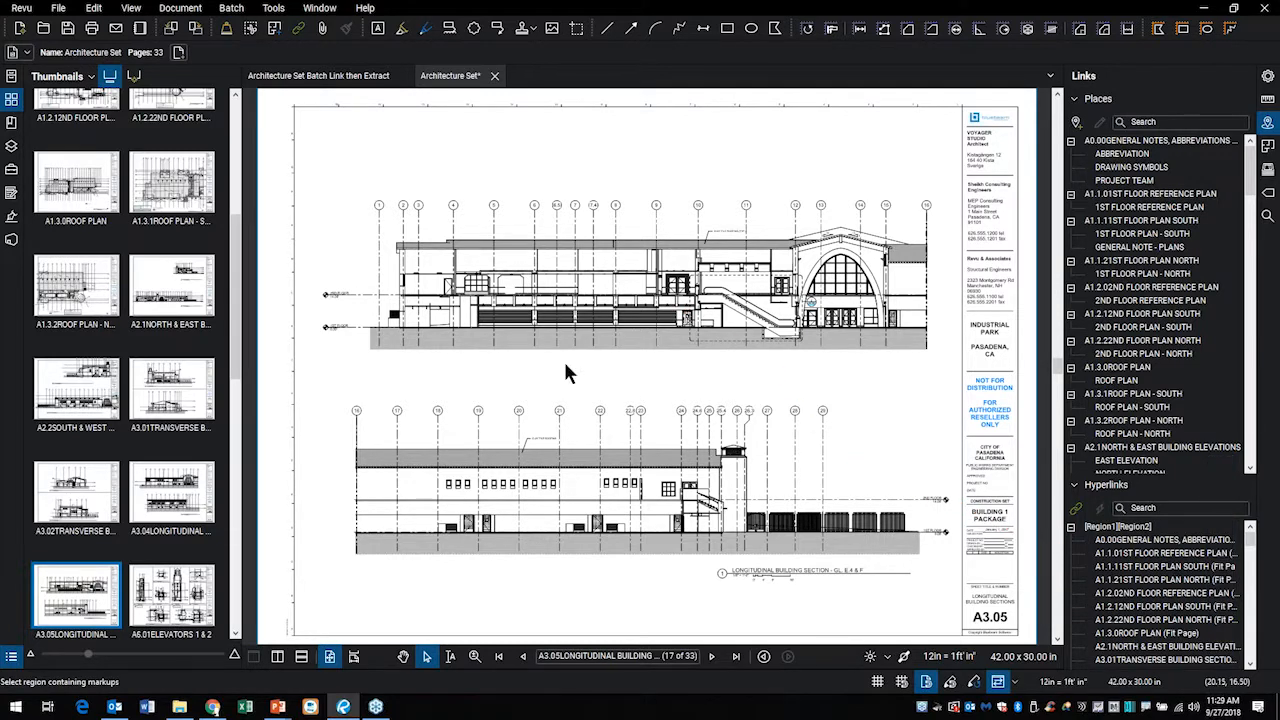
Close Architecture Set Batch Link then Extract and return to Architecture Set's cover page
click(326, 79)
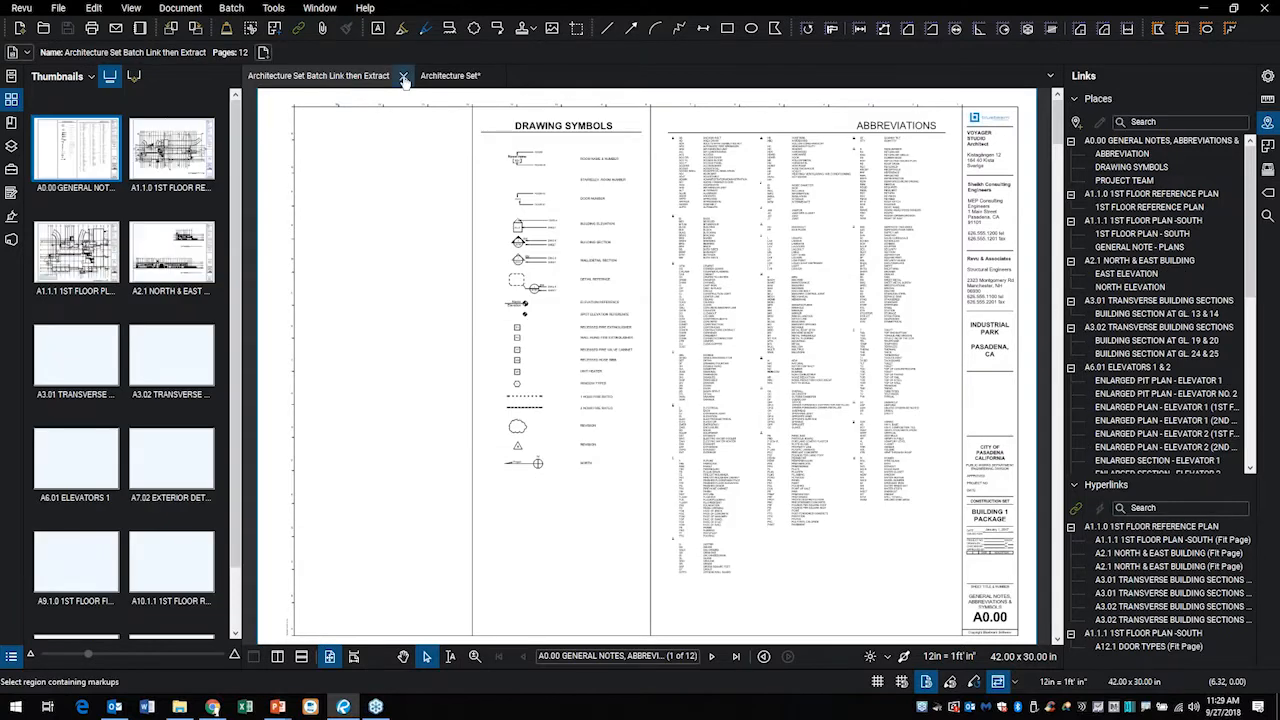
click(403, 78)
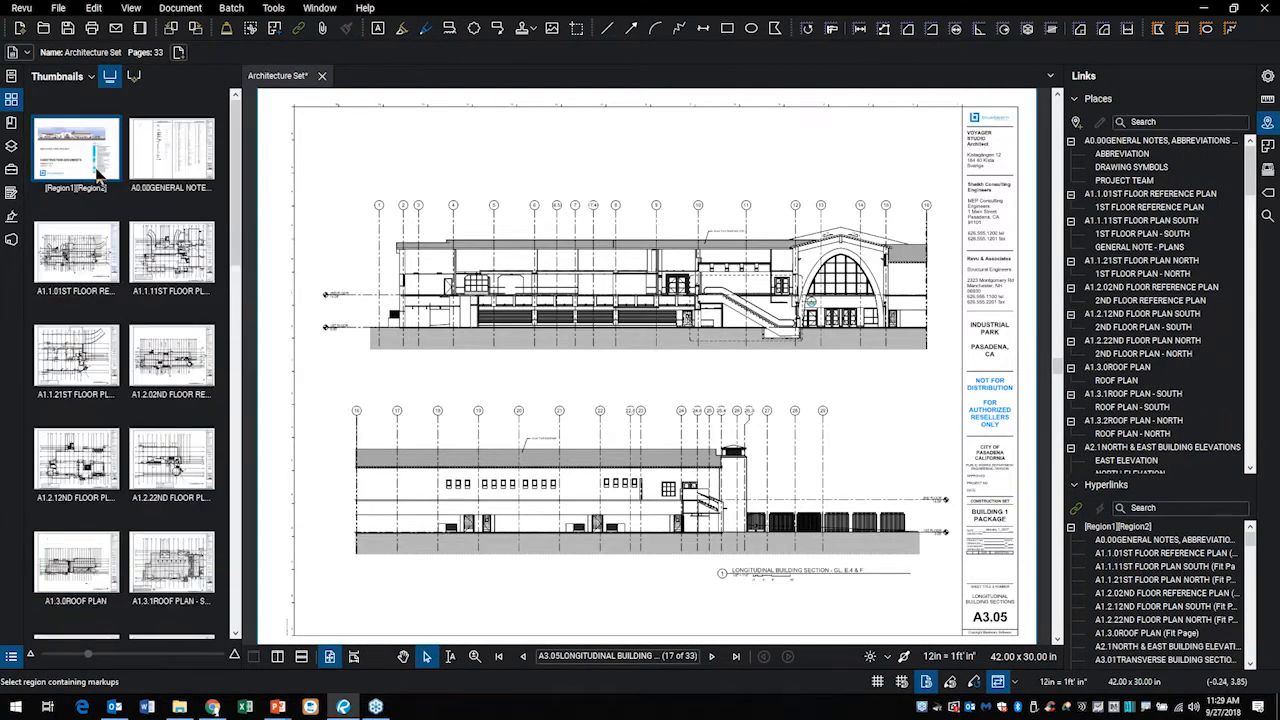
click(98, 175)
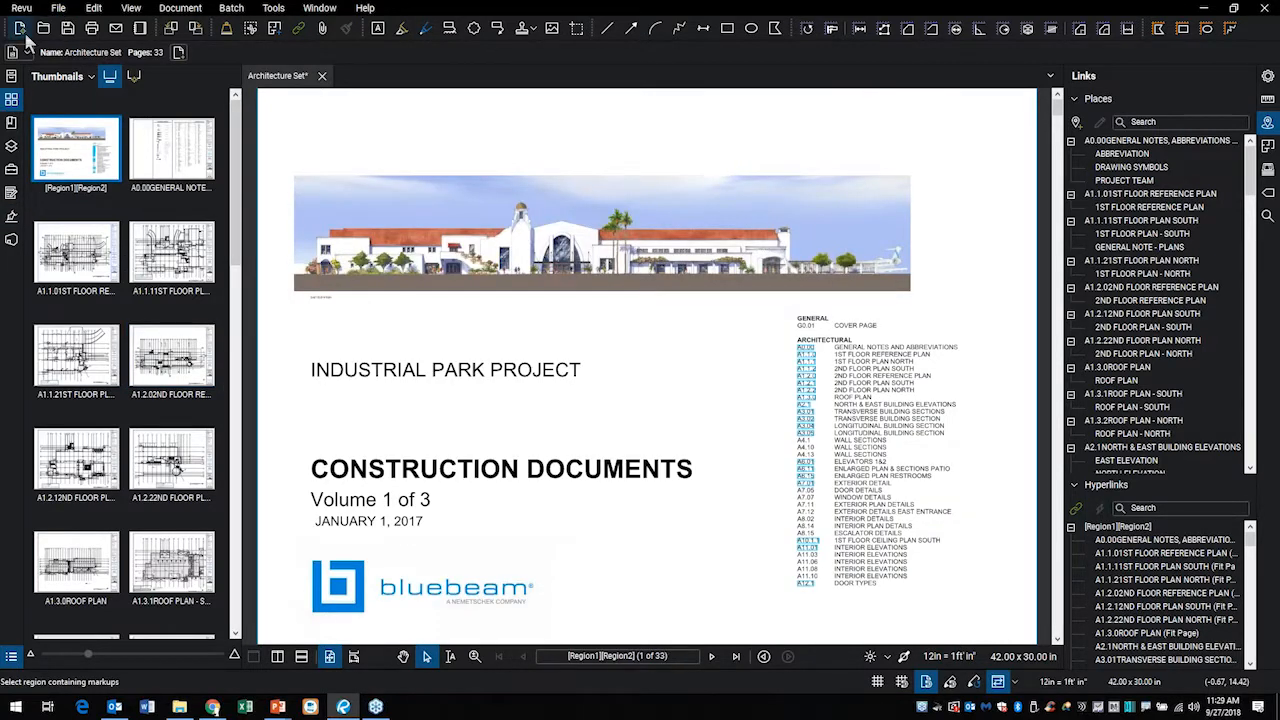
Save the linked set as Architecture Set Batch Link then Extract.pdf in C:\Sales Demo\Bluebeam 2018, replacing the existing file
click(58, 9)
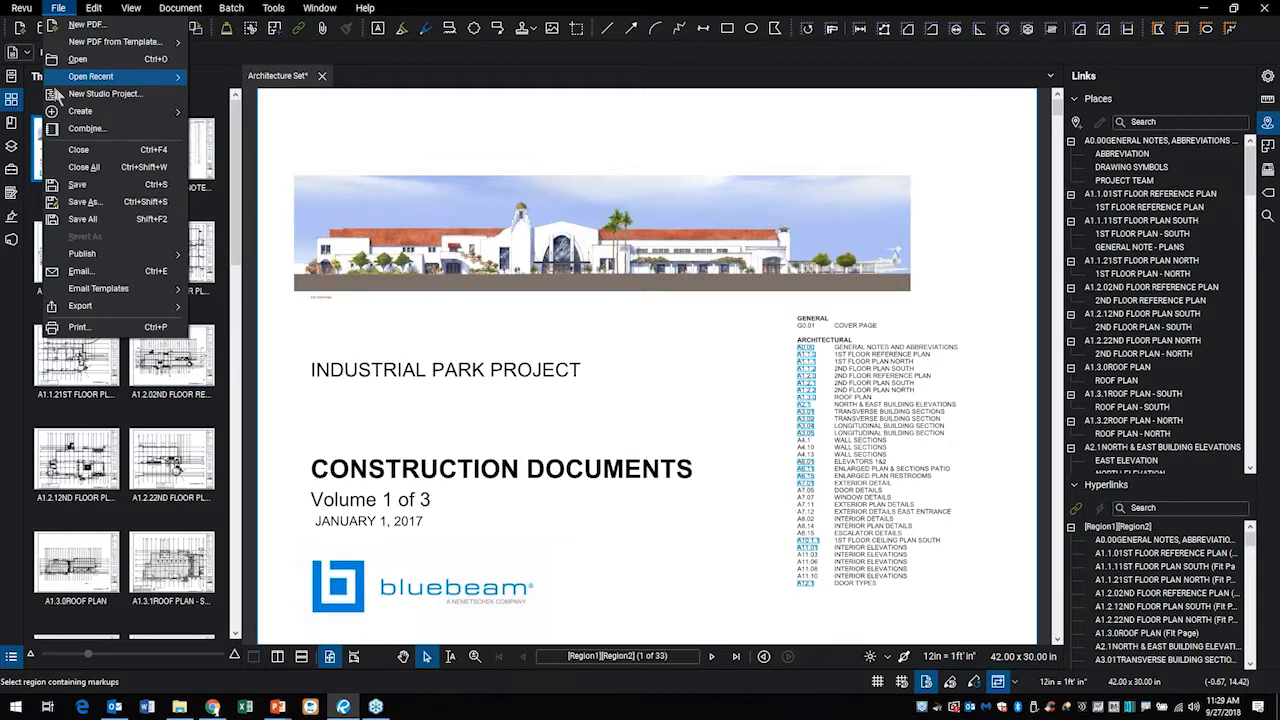
click(88, 203)
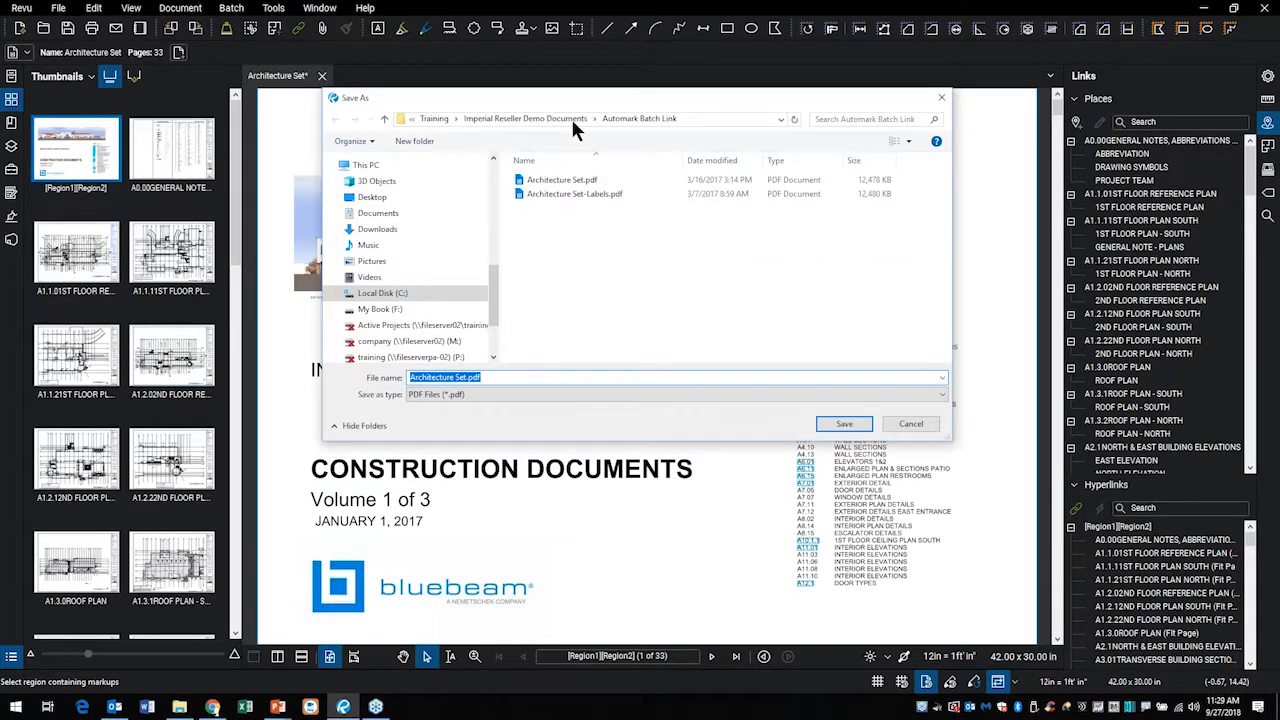
click(385, 293)
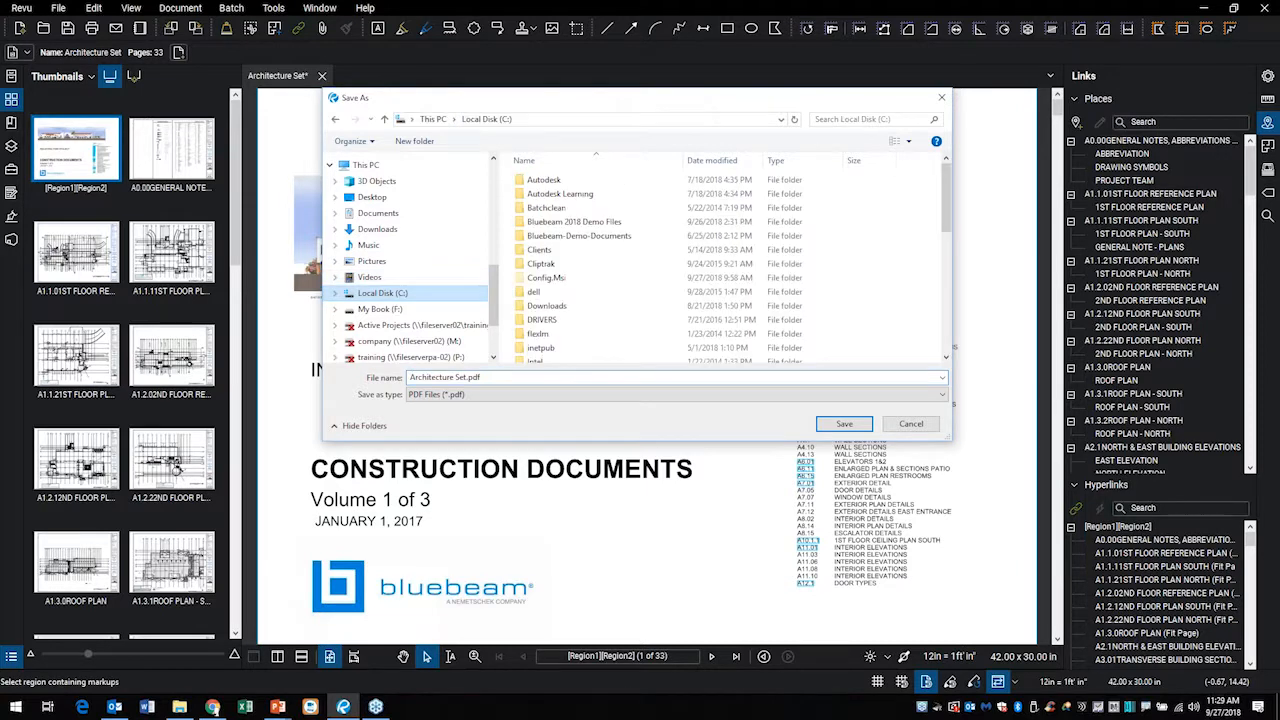
scroll(600, 300, down, 5)
scroll(585, 314, down, 3)
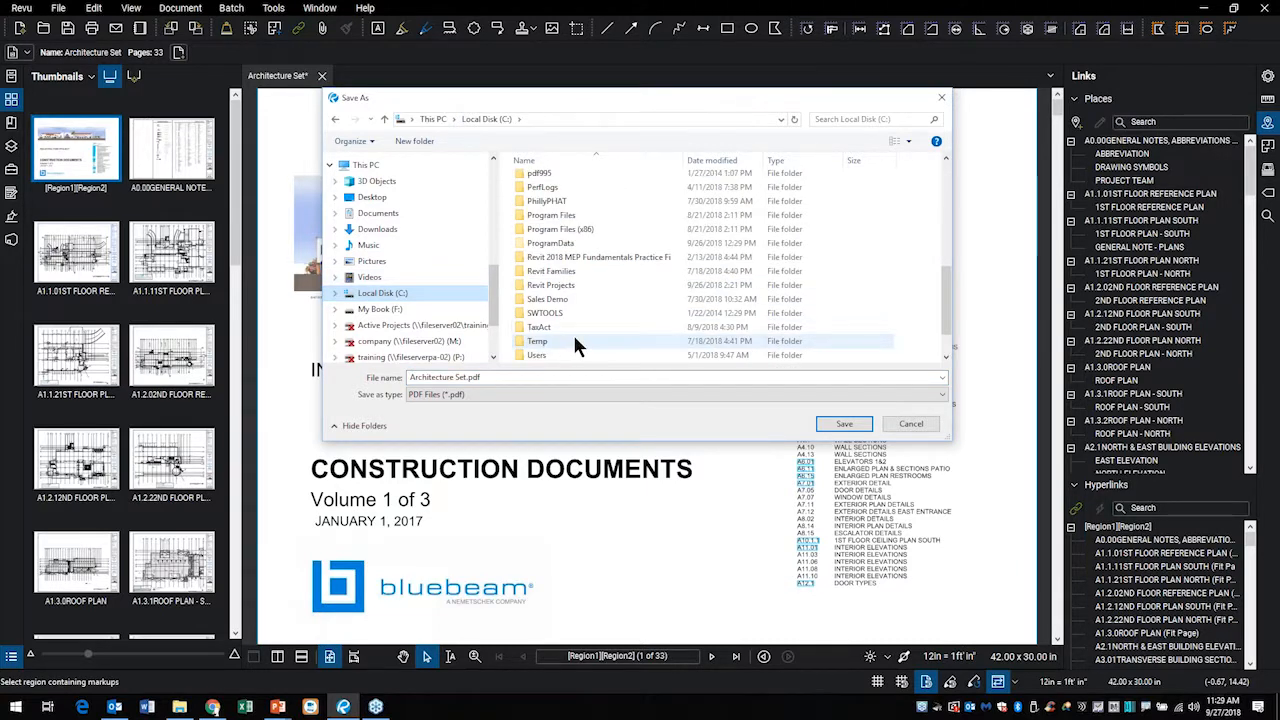
double_click(548, 260)
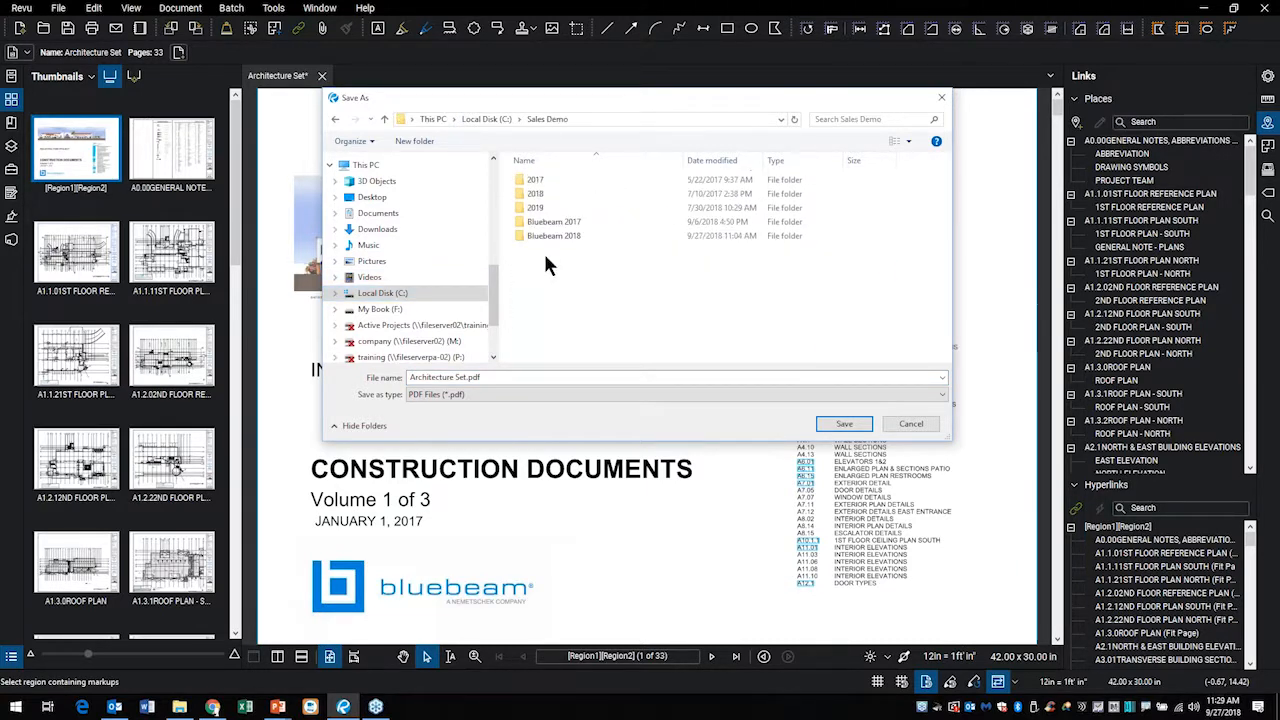
double_click(548, 230)
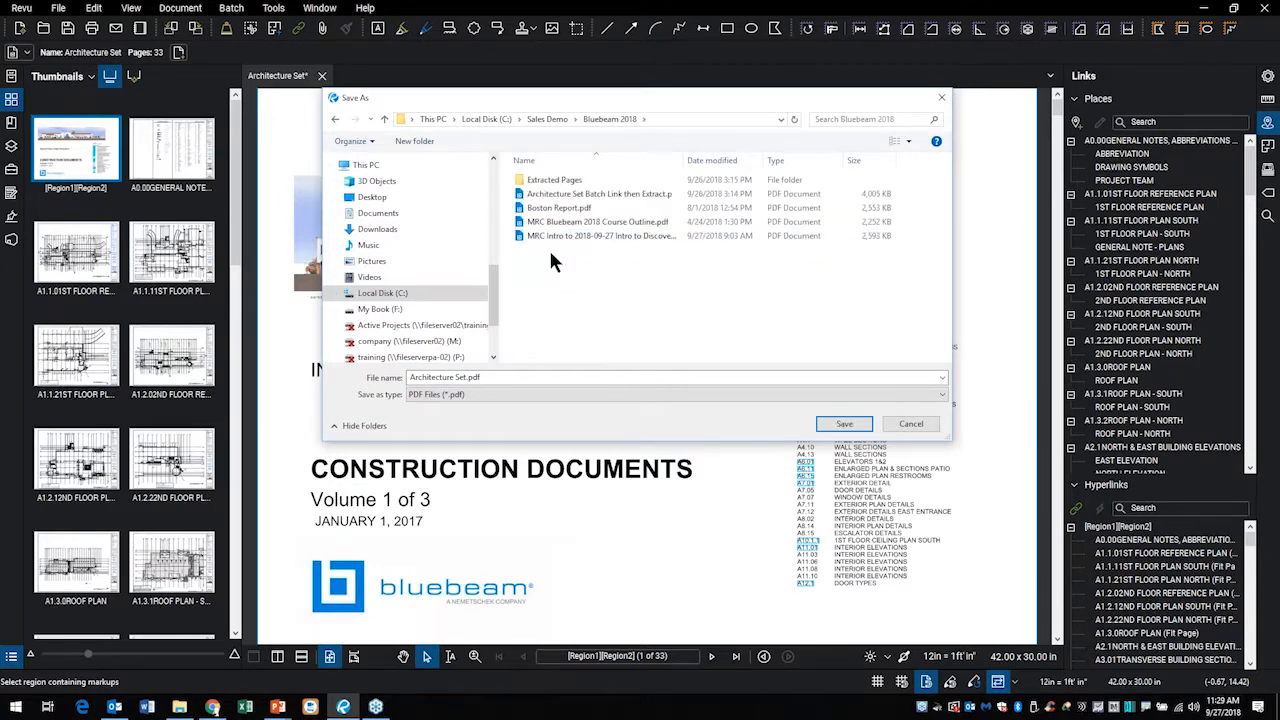
click(625, 195)
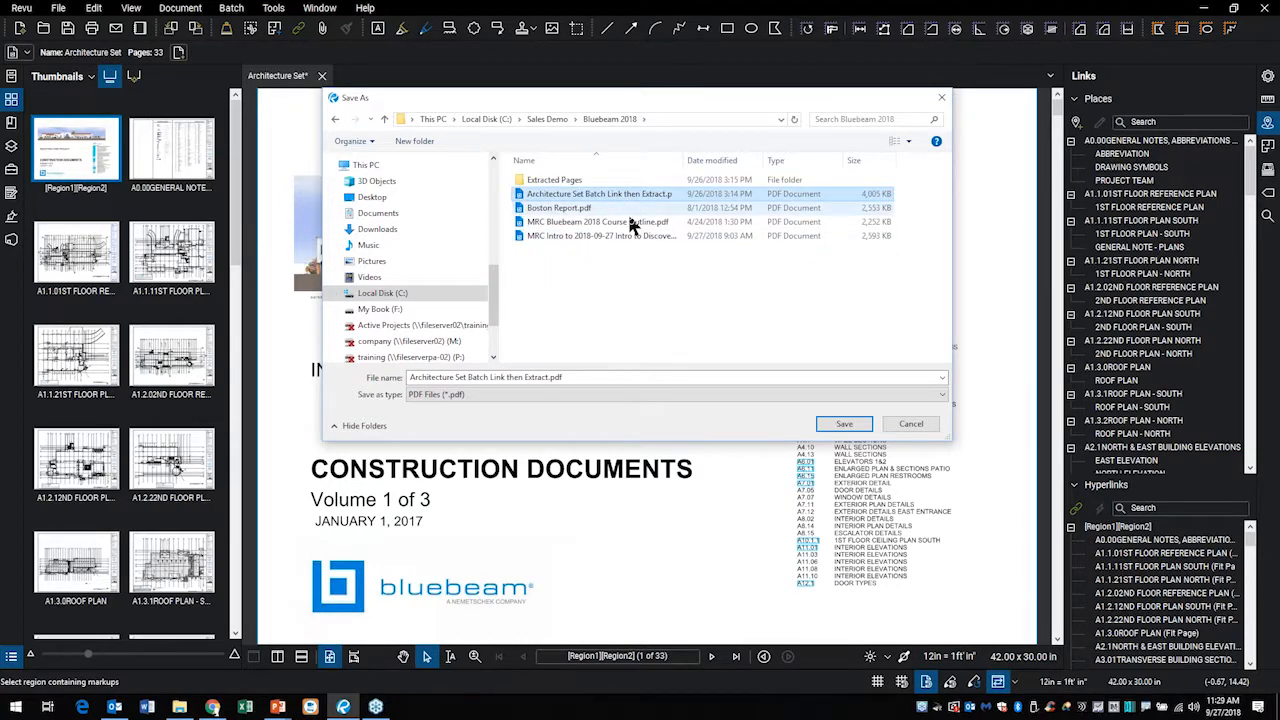
click(844, 424)
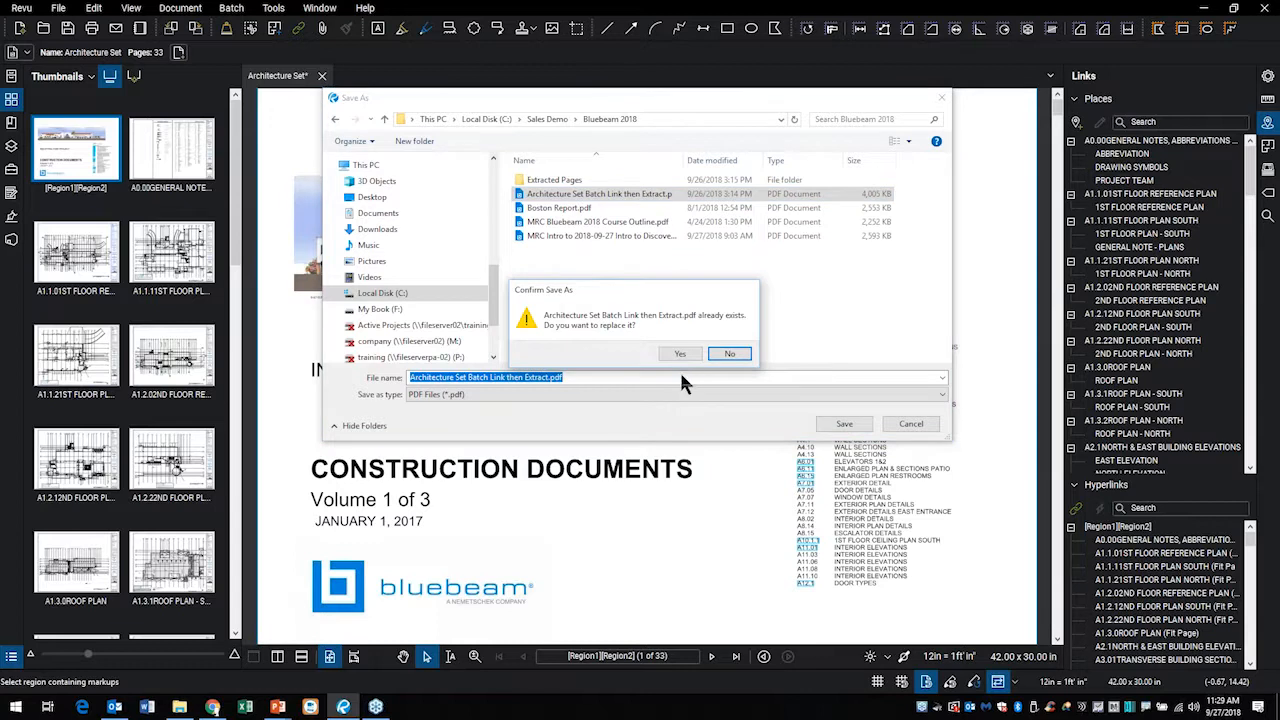
click(680, 355)
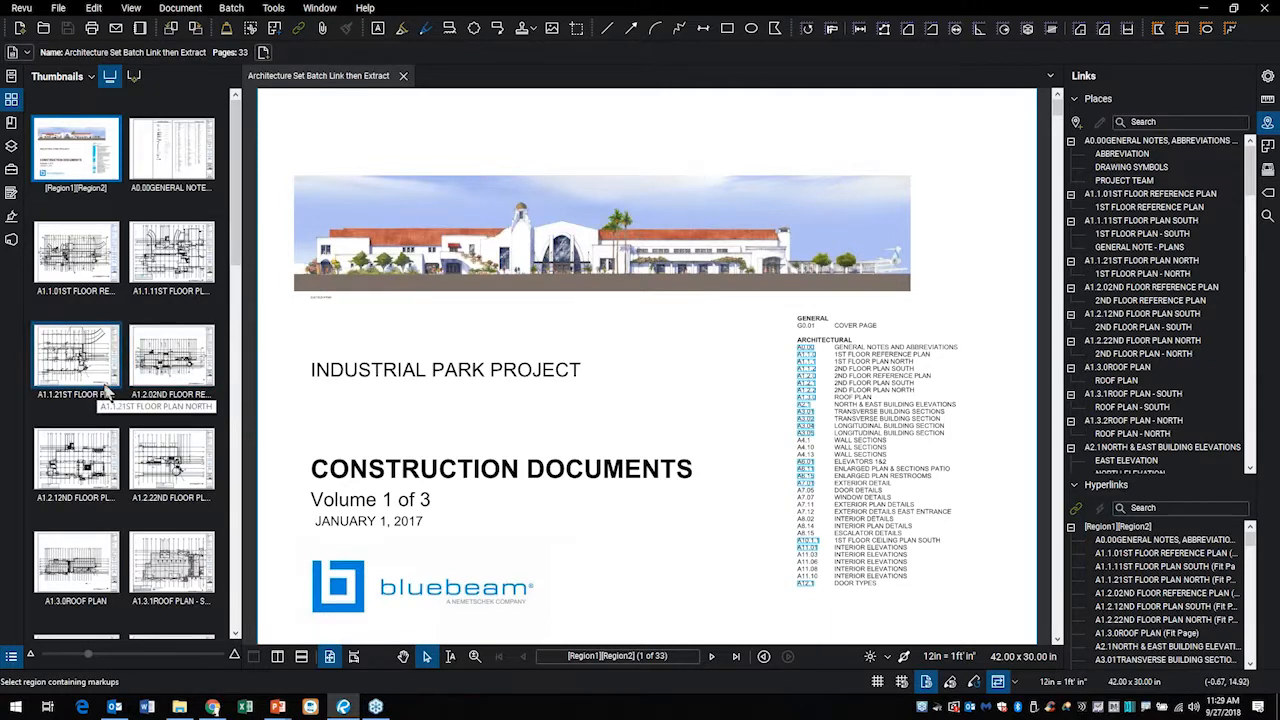
Check the contents of the Extracted Pages folder in File Explorer, then return to Revu
mouse_move(179, 707)
click(181, 712)
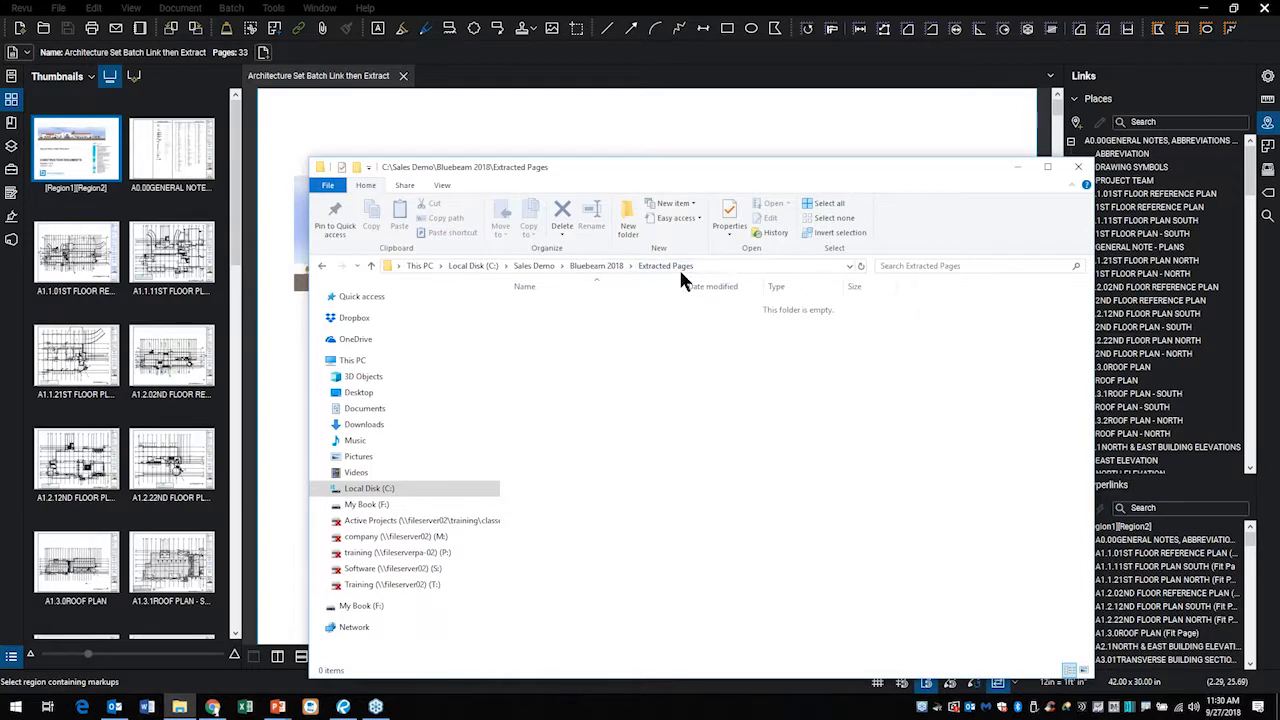
click(1016, 168)
Extract all 33 pages as separate files named by page label, overwriting existing files and updating hyperlinks to relative paths
click(141, 212)
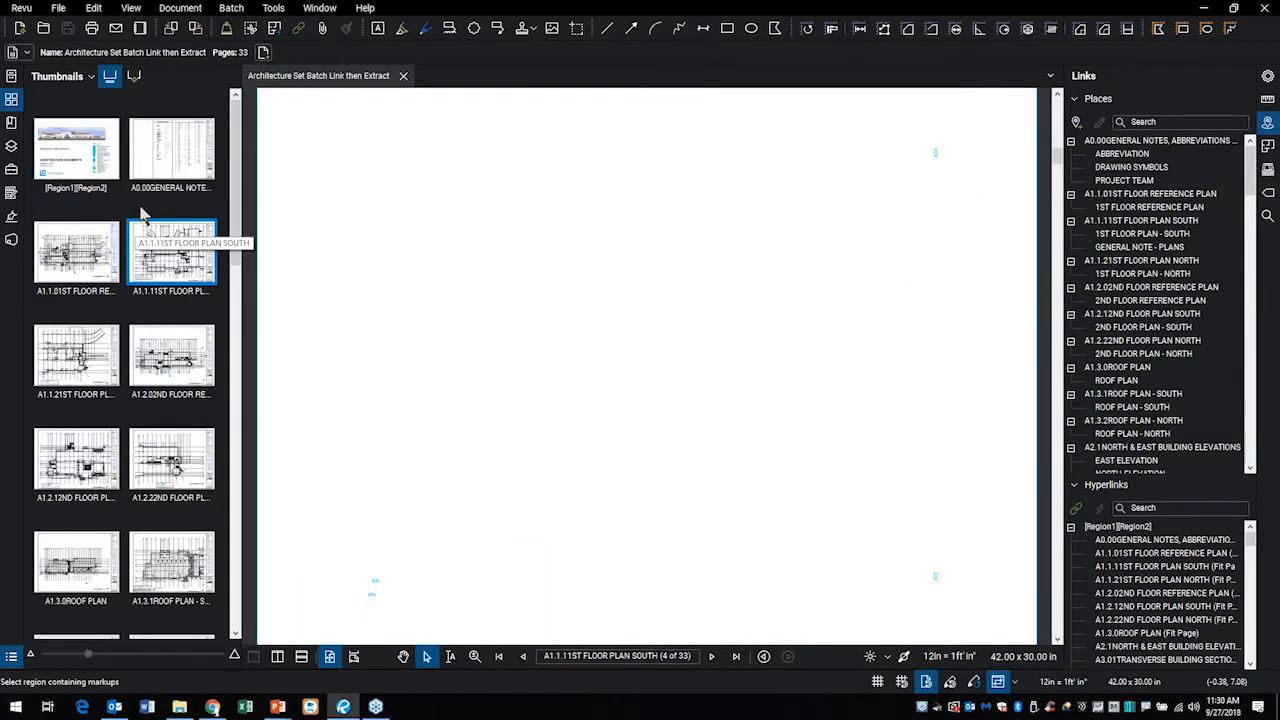
key(ctrl+a)
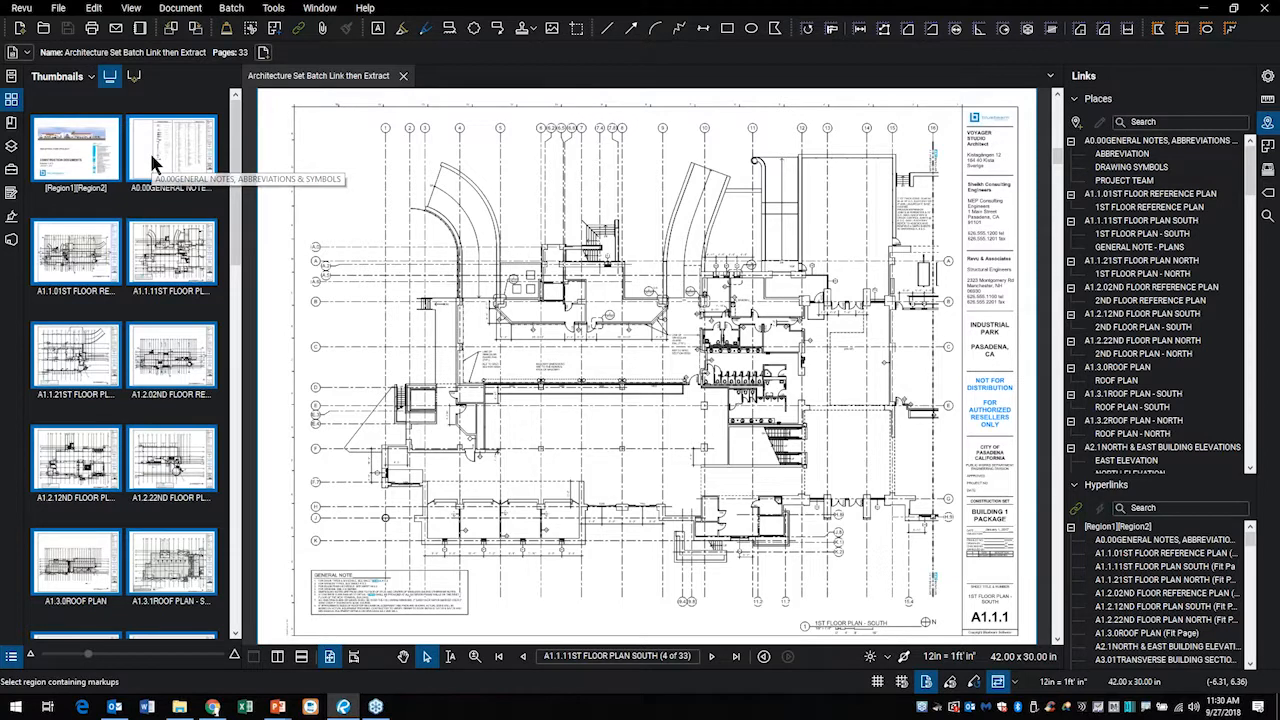
right_click(155, 164)
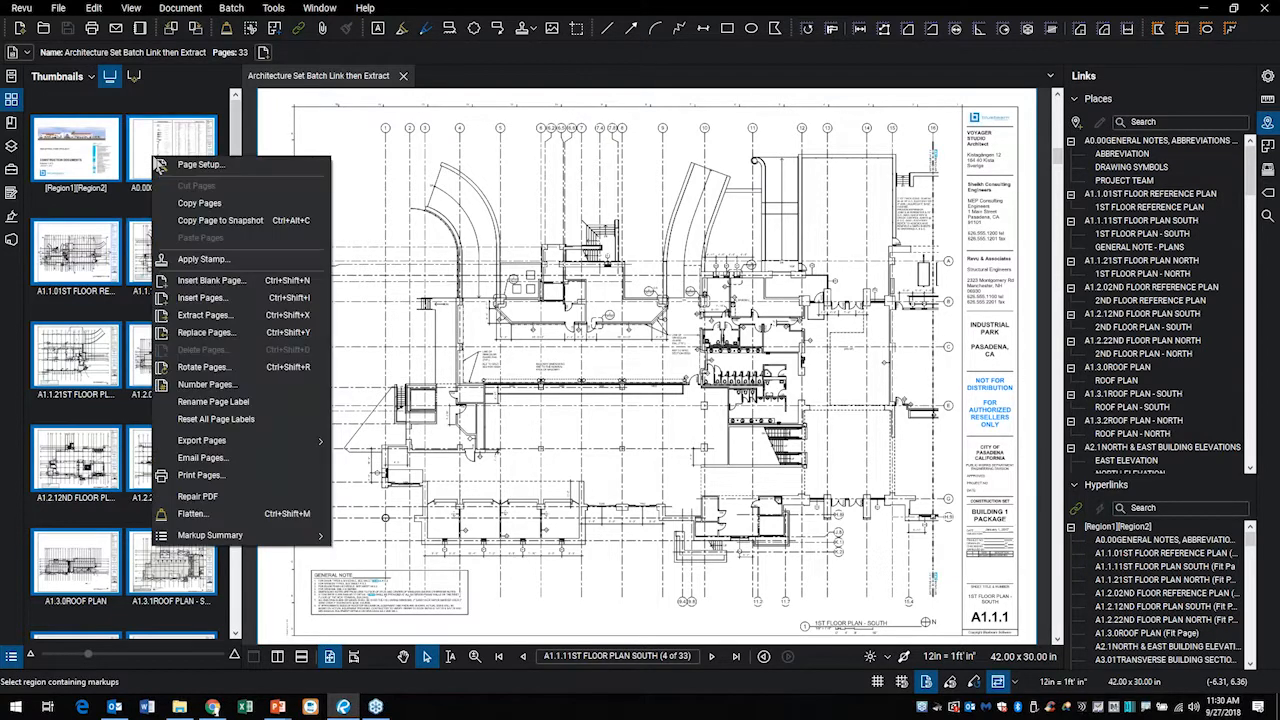
click(200, 315)
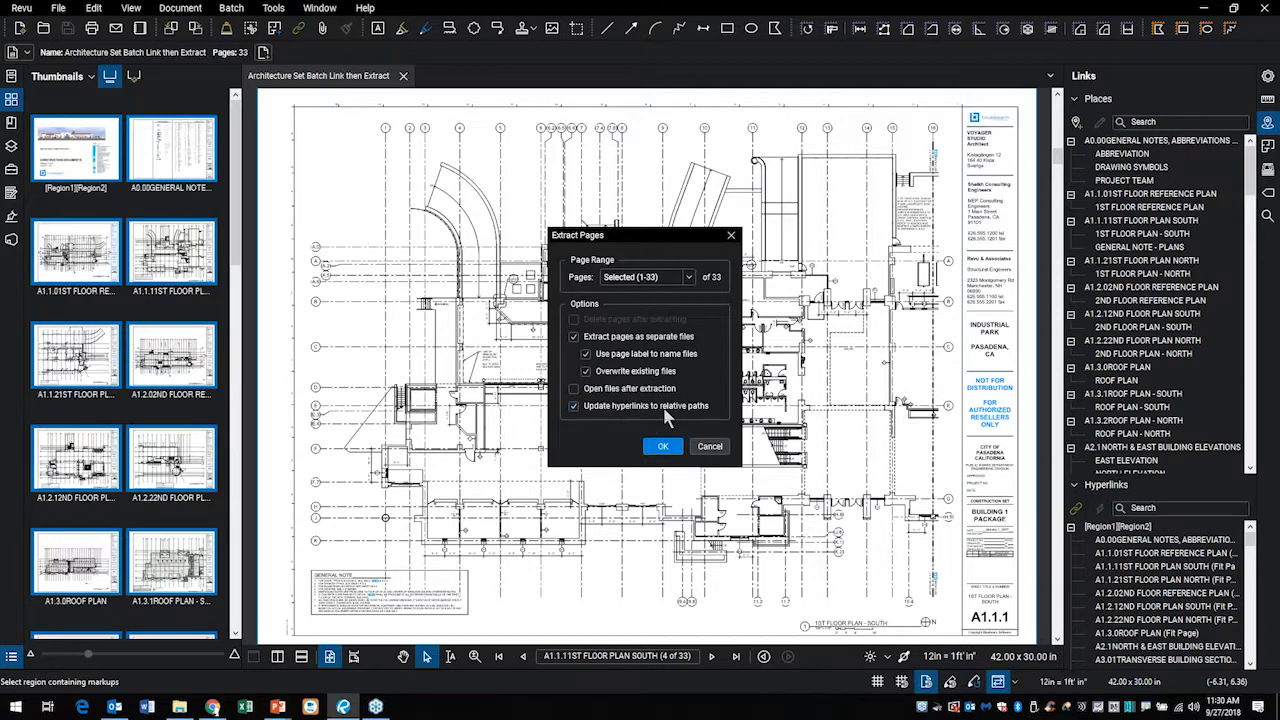
click(663, 446)
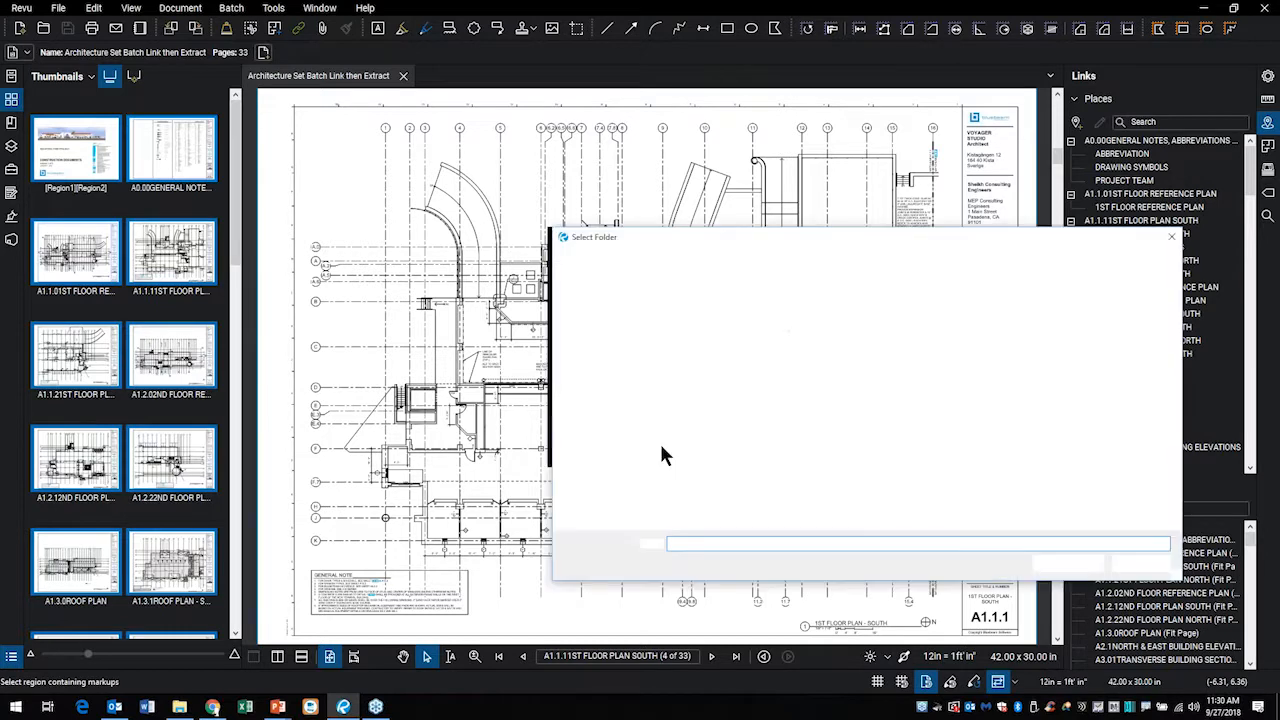
Choose the Extracted Pages folder inside Bluebeam 2018 as the destination for the extracted files
drag(740, 237, 521, 152)
double_click(587, 293)
double_click(568, 248)
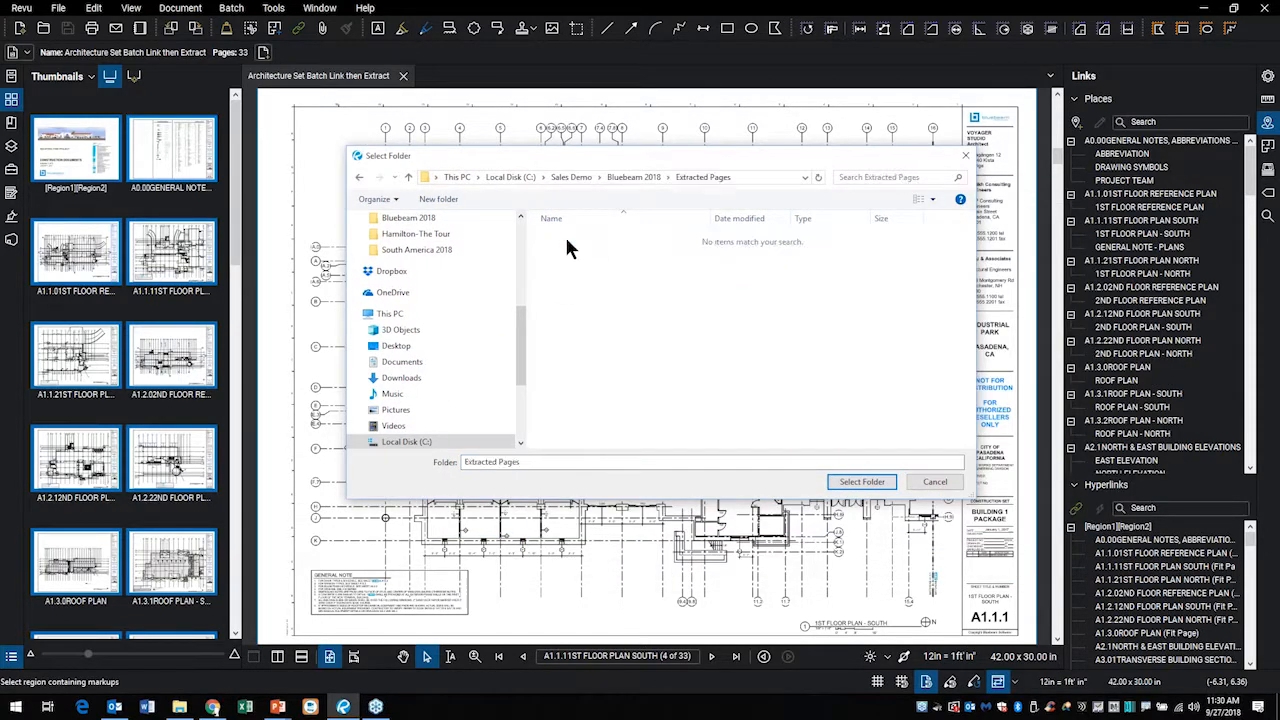
Extract the selected pages into the Extracted Pages folder and review the extracted PDFs in File Explorer
click(862, 483)
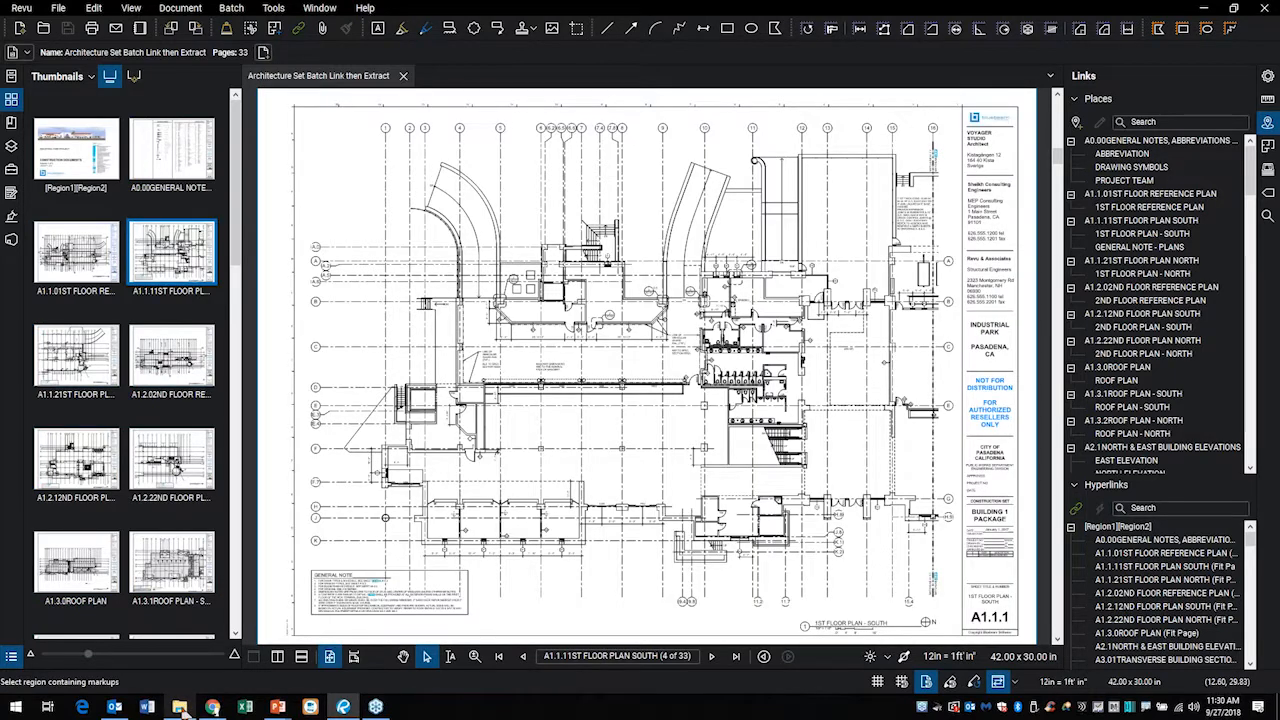
click(181, 708)
scroll(630, 550, down, 1)
scroll(634, 556, up, 1)
scroll(626, 523, down, 3)
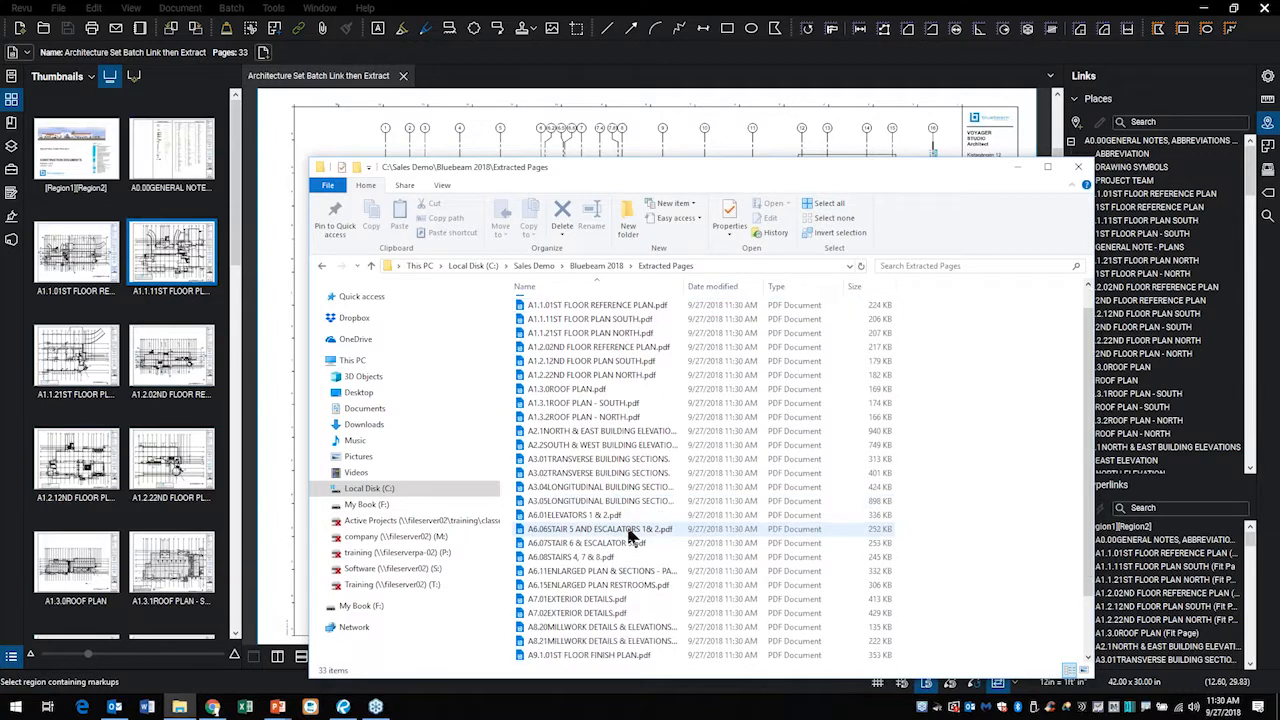
click(1077, 168)
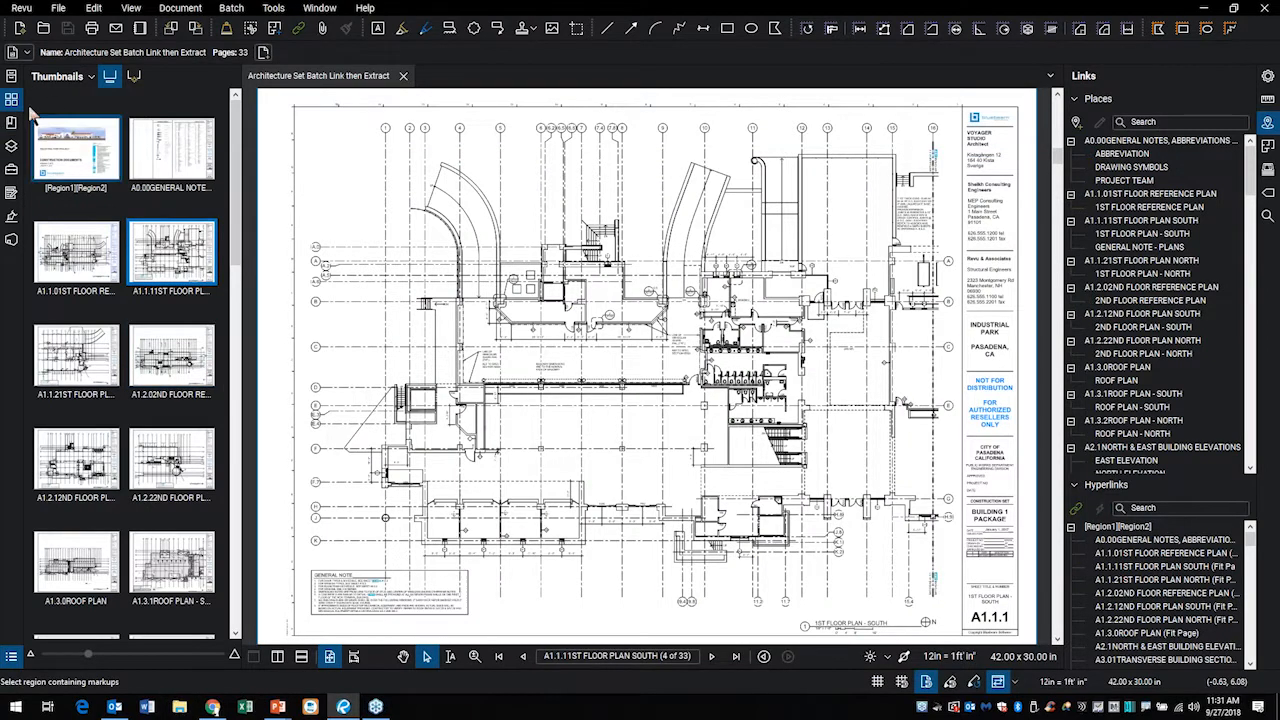
Open the extracted cover sheet PDF from the folder C:\Sales Demo\Bluebeam 2018\Extracted Pages
click(11, 76)
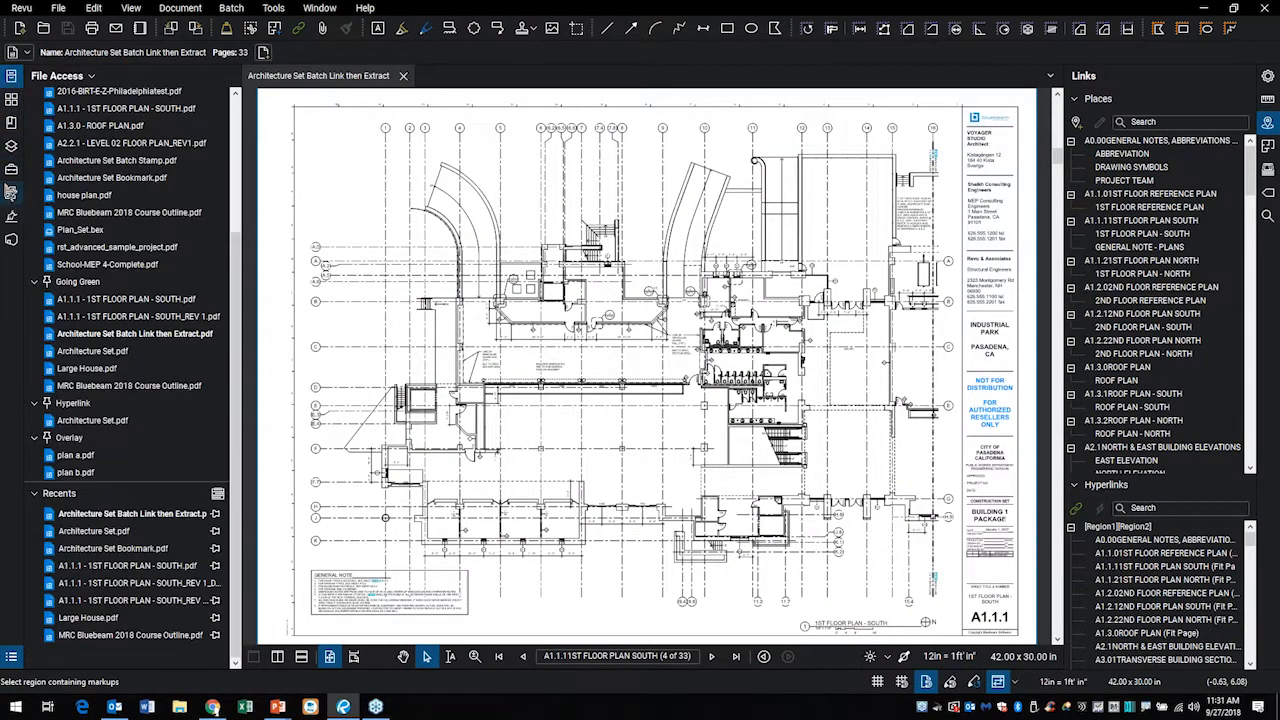
click(11, 77)
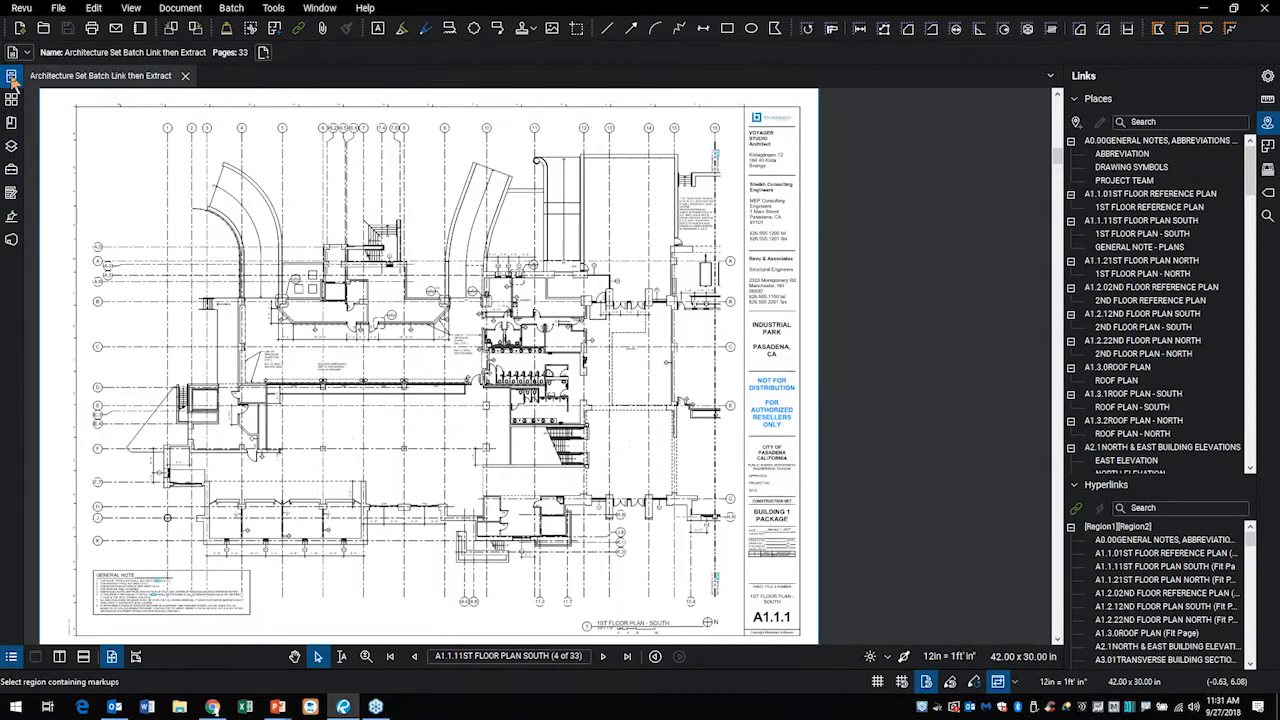
click(48, 32)
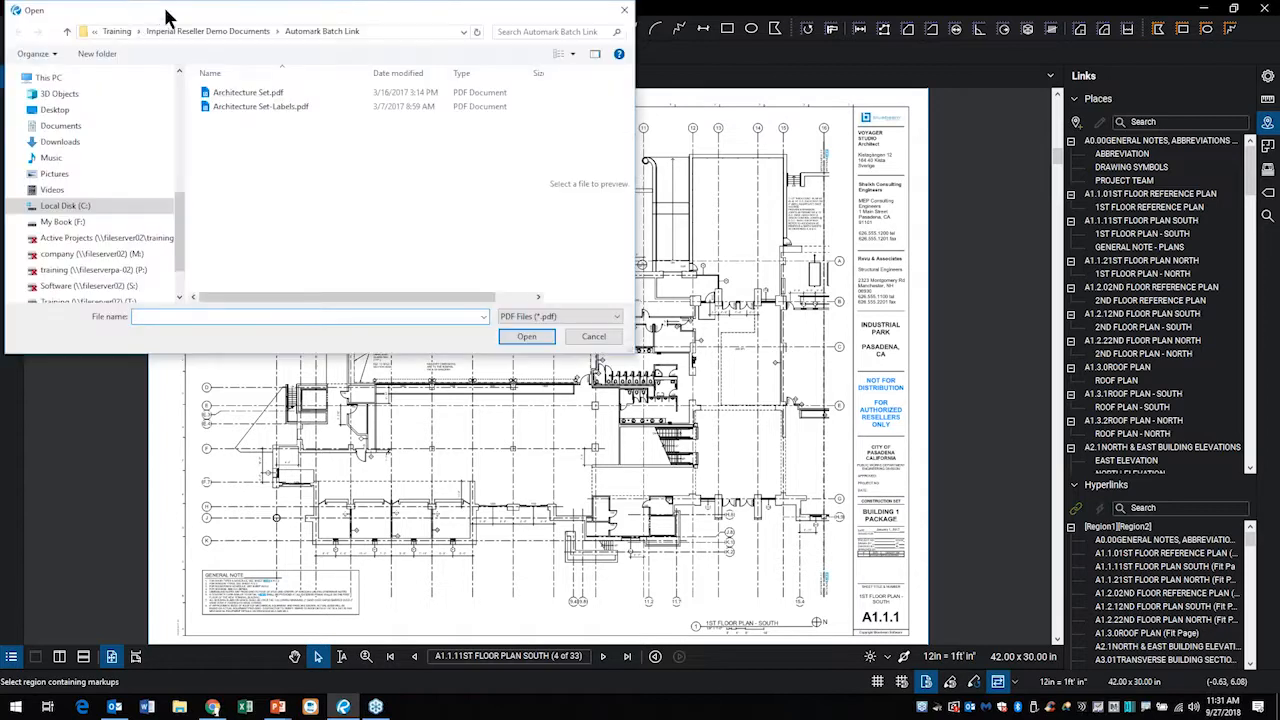
drag(214, 14, 467, 110)
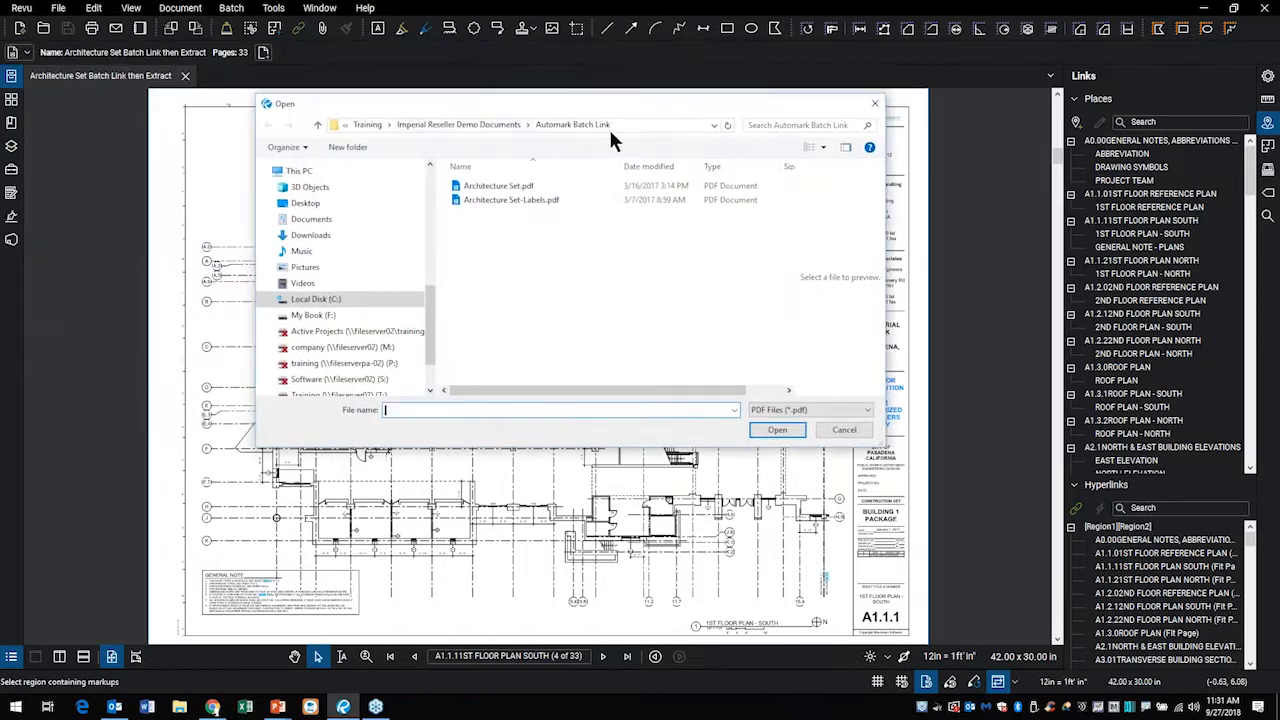
click(331, 302)
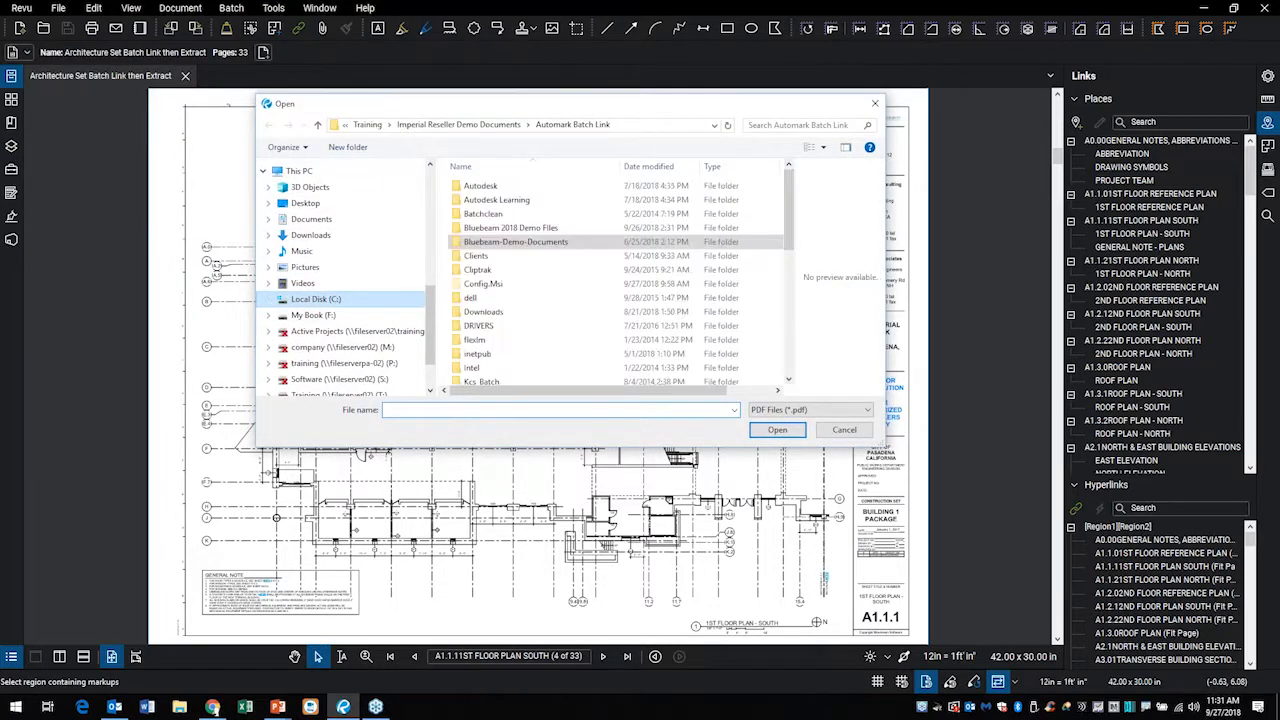
scroll(495, 322, down, 5)
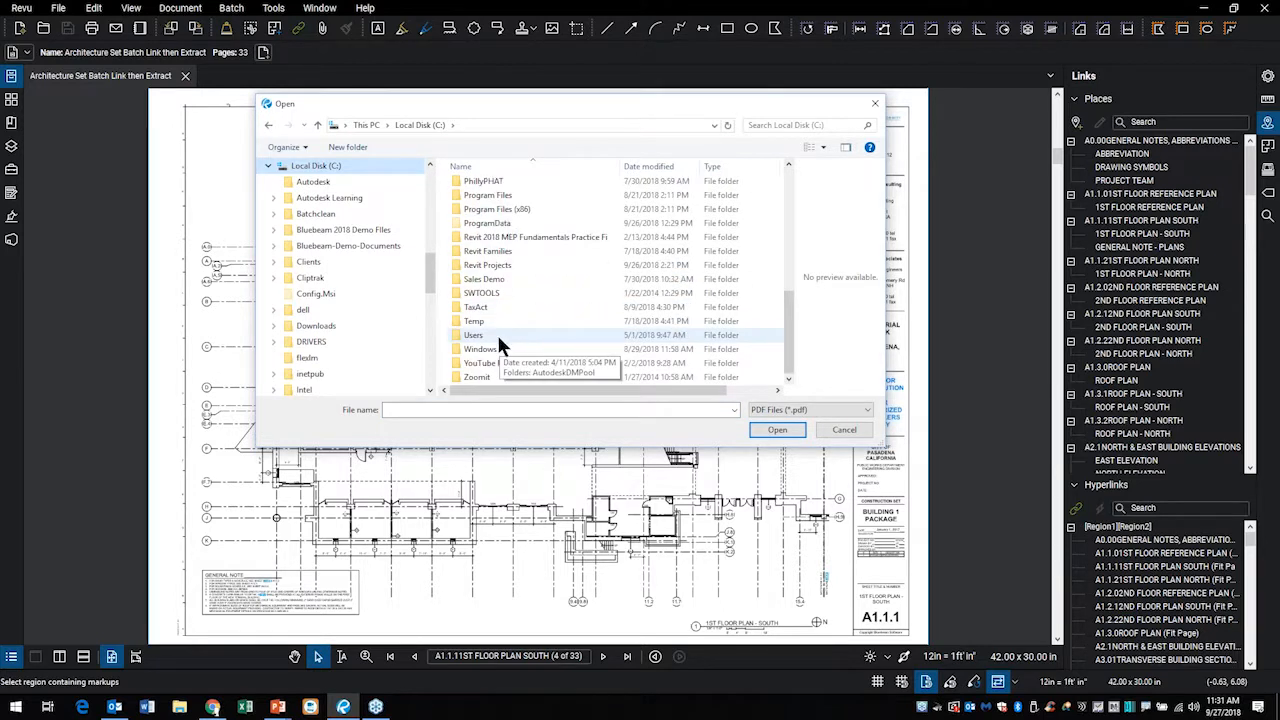
double_click(494, 279)
double_click(484, 238)
click(500, 187)
double_click(500, 188)
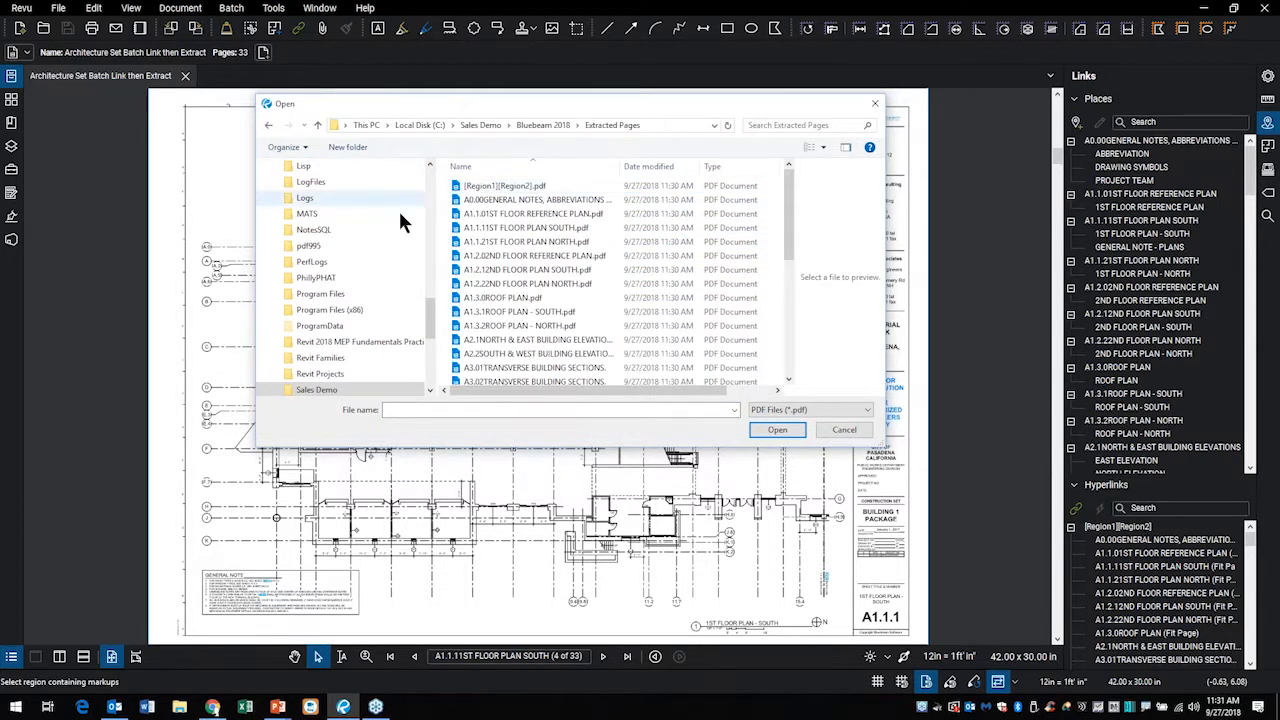
click(512, 203)
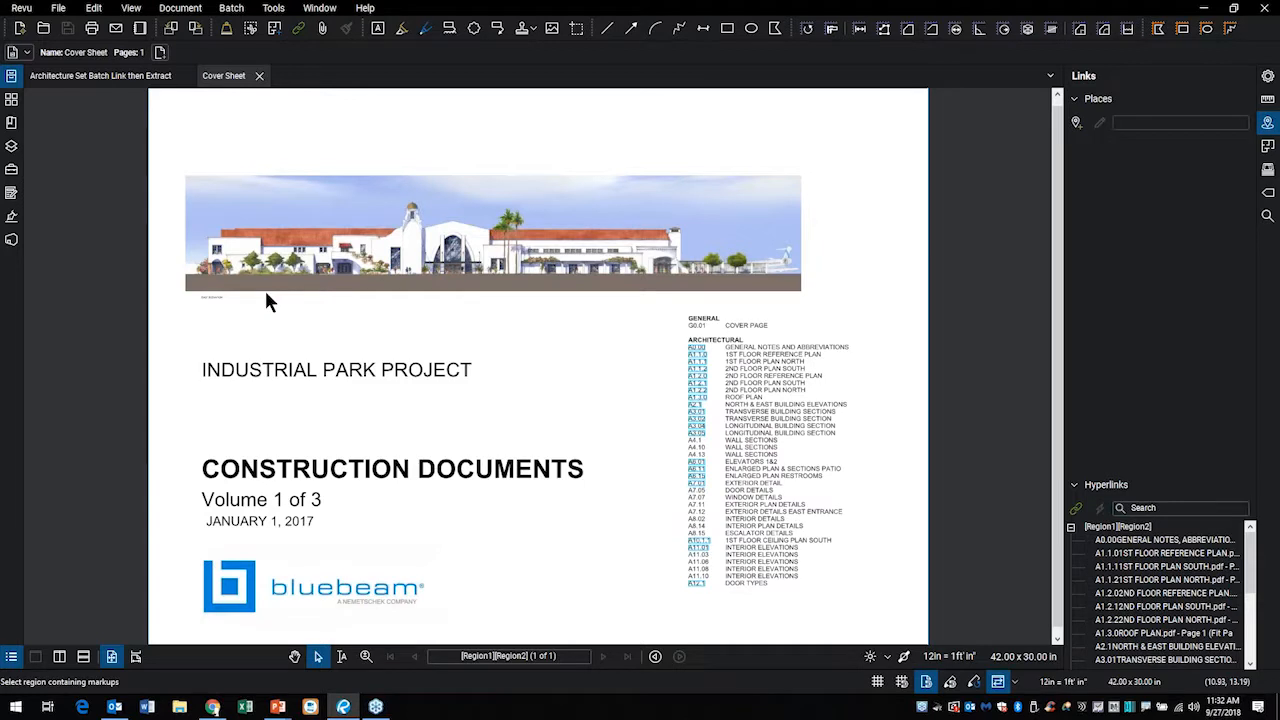
Check the cover sheet's page thumbnails and follow the A1.1.1 hyperlink in its architectural sheet index
click(11, 100)
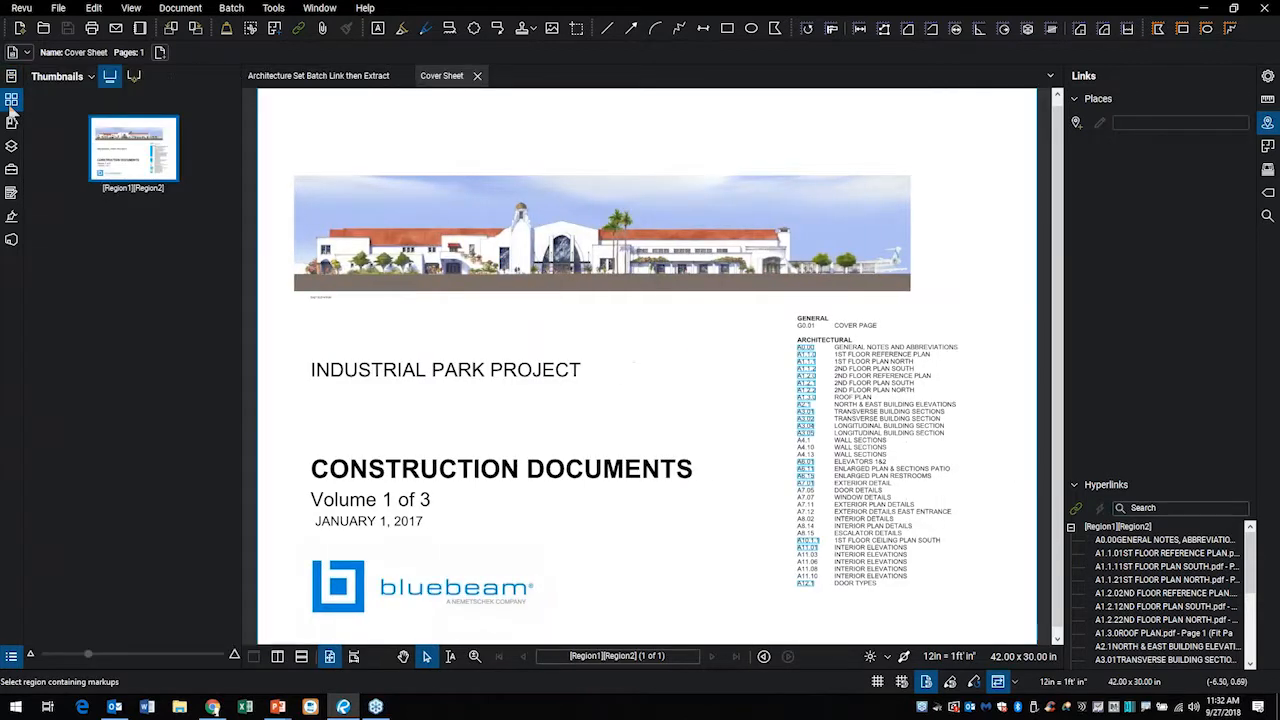
click(11, 102)
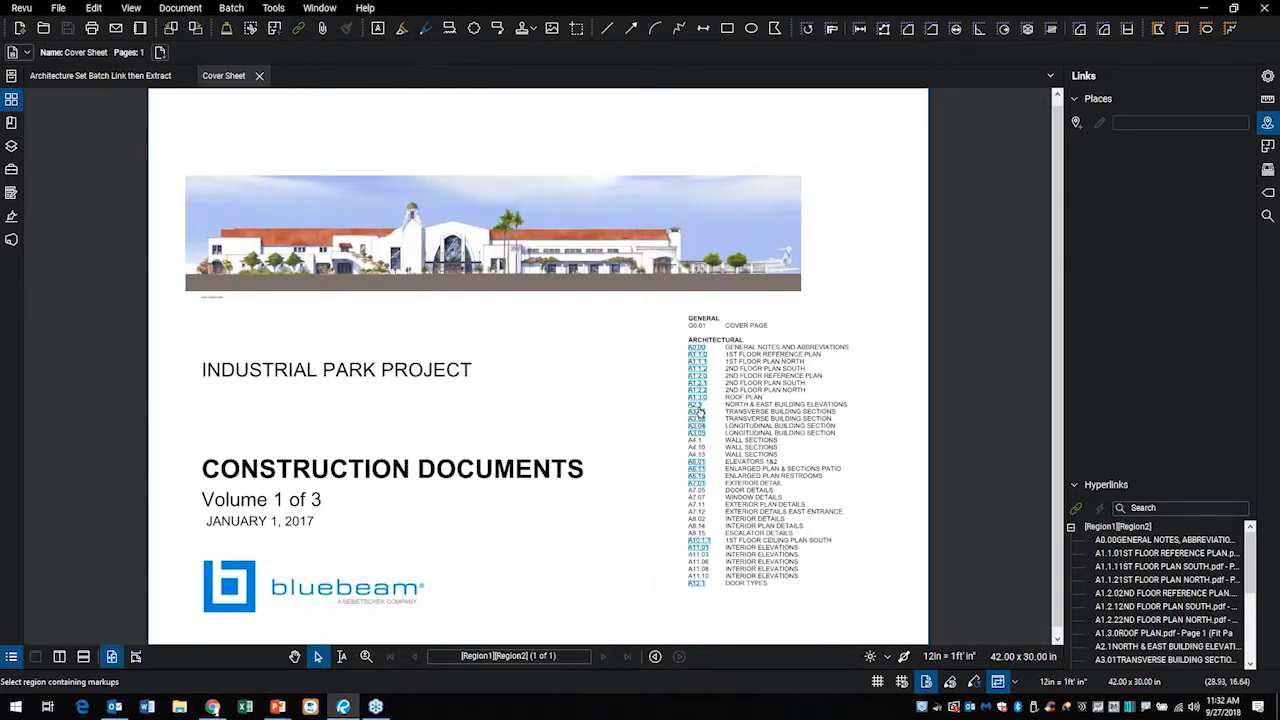
scroll(710, 413, up, 1)
scroll(712, 424, up, 5)
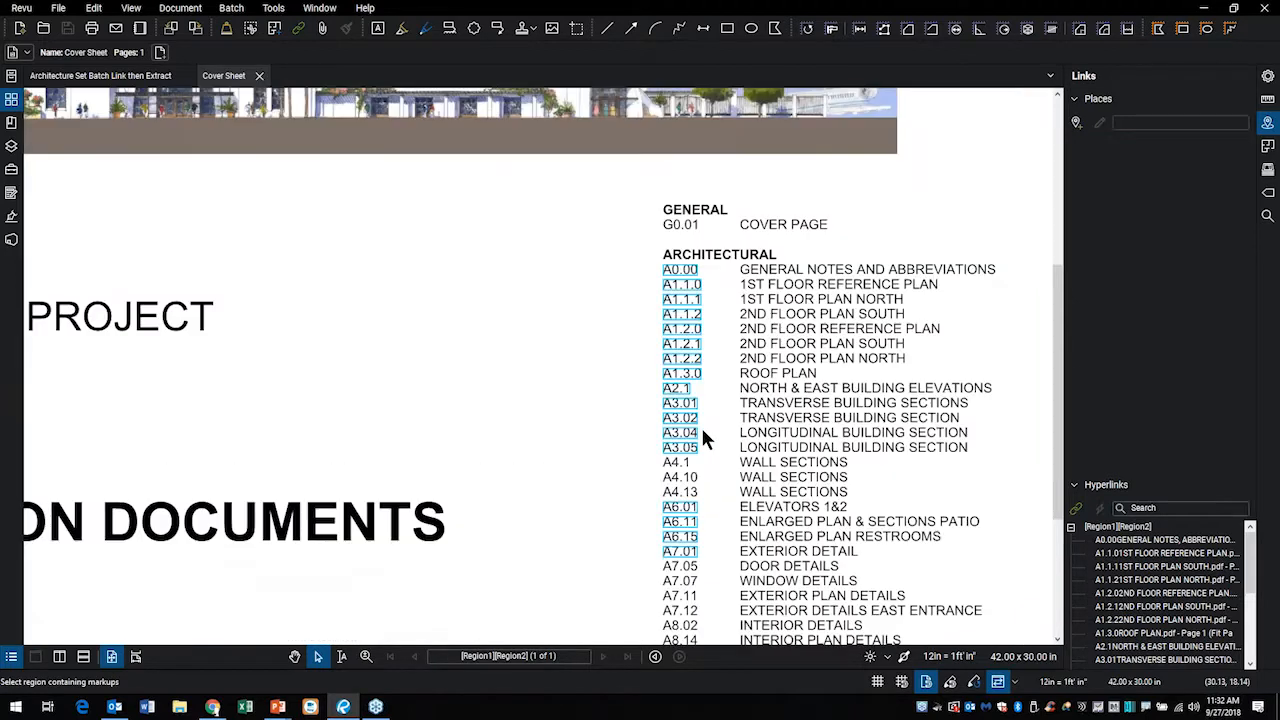
drag(587, 420, 571, 434)
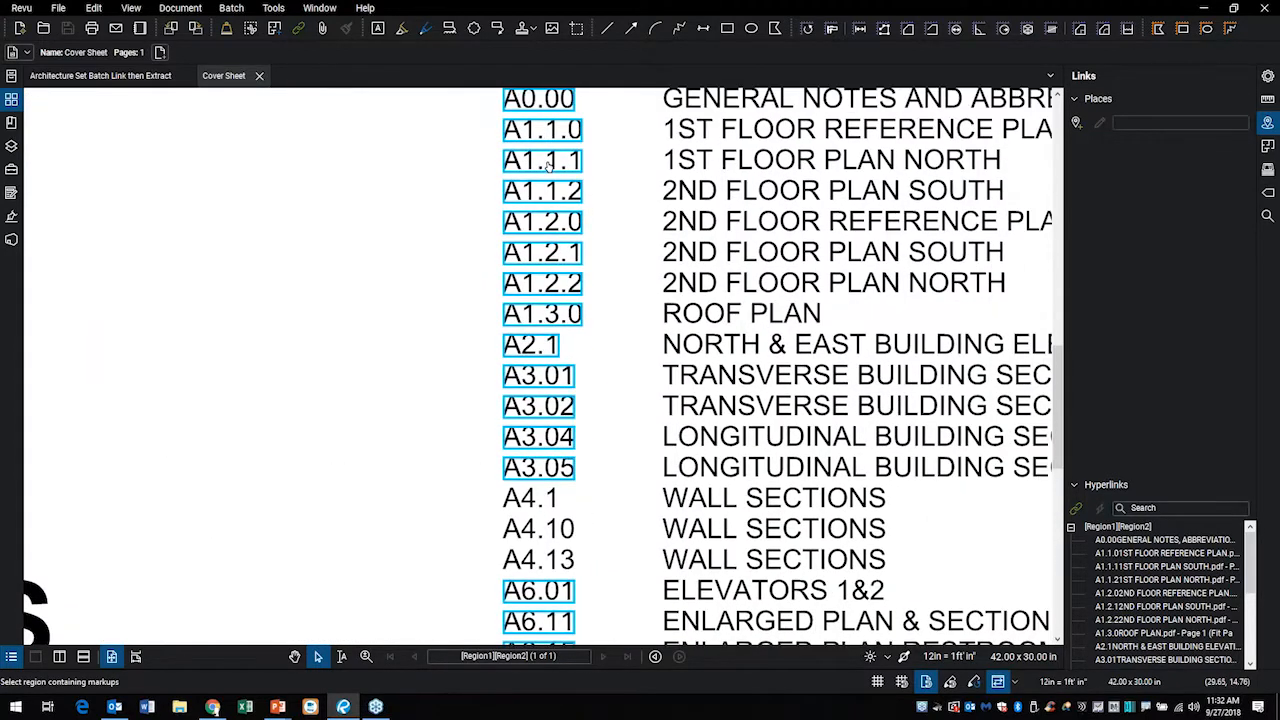
click(547, 164)
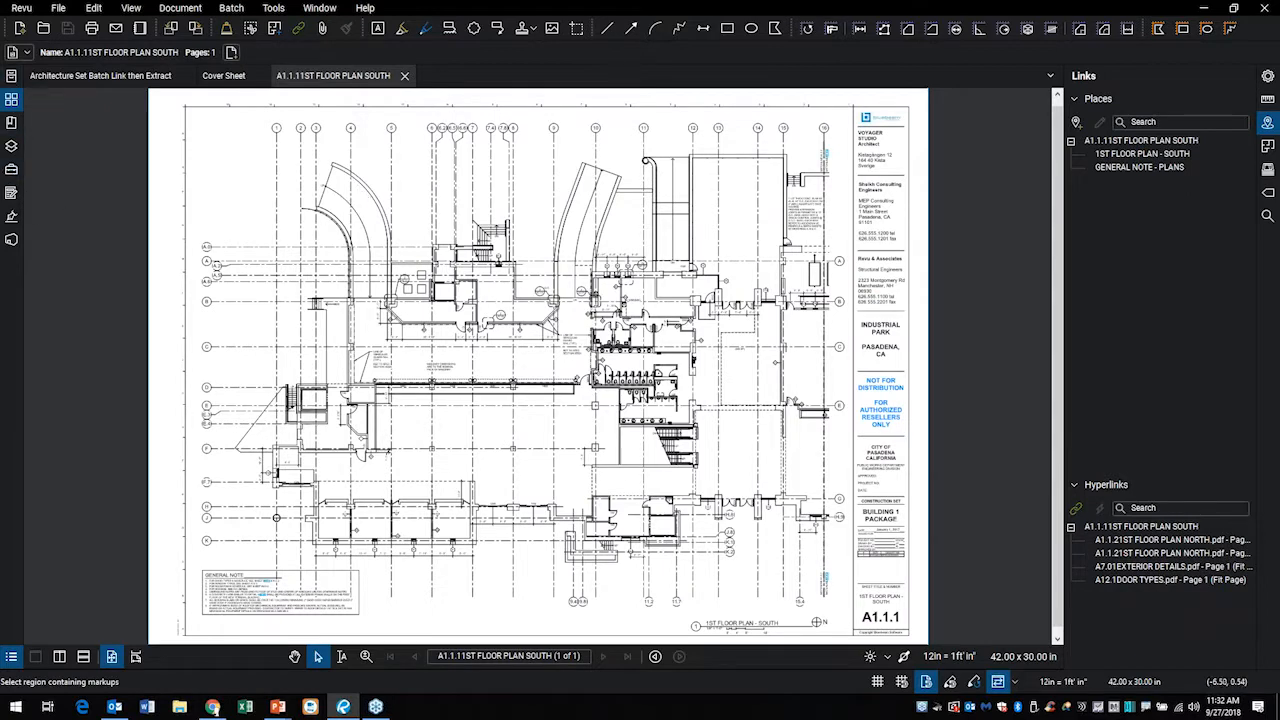
Check the page thumbnails of the A1.1.1 floor plan, and close both the floor plan and the cover sheet
click(15, 100)
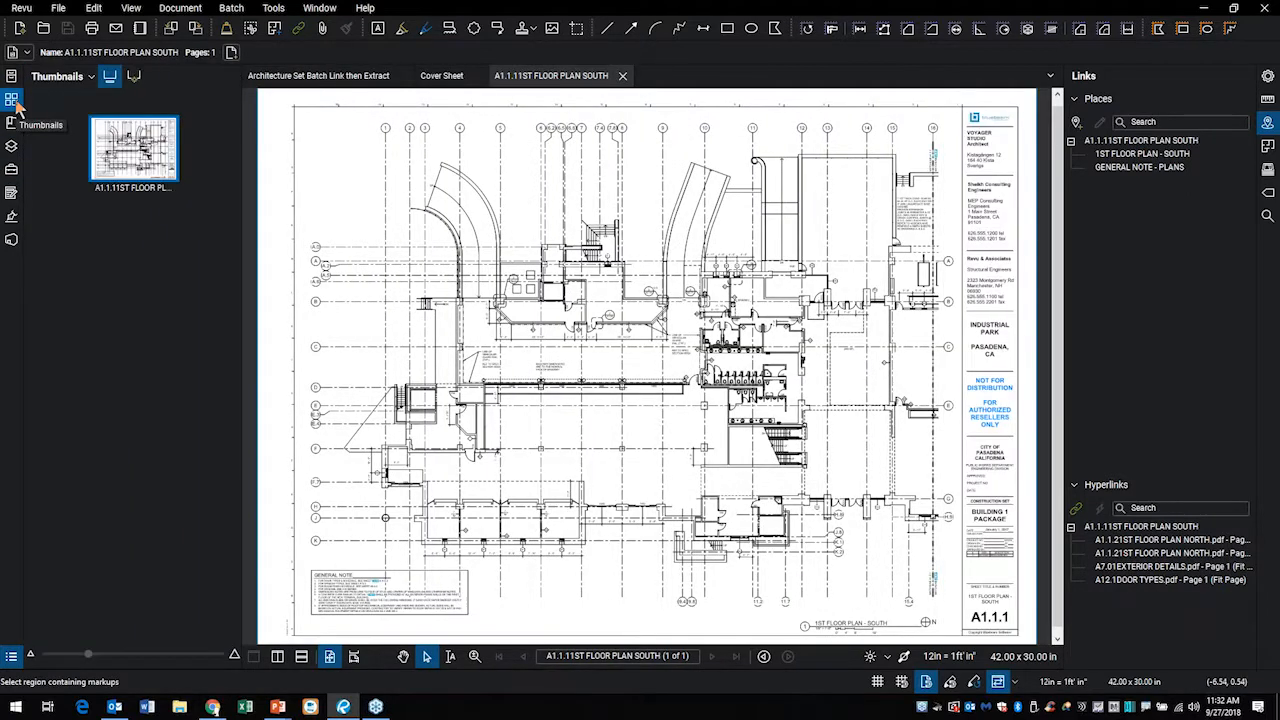
click(13, 101)
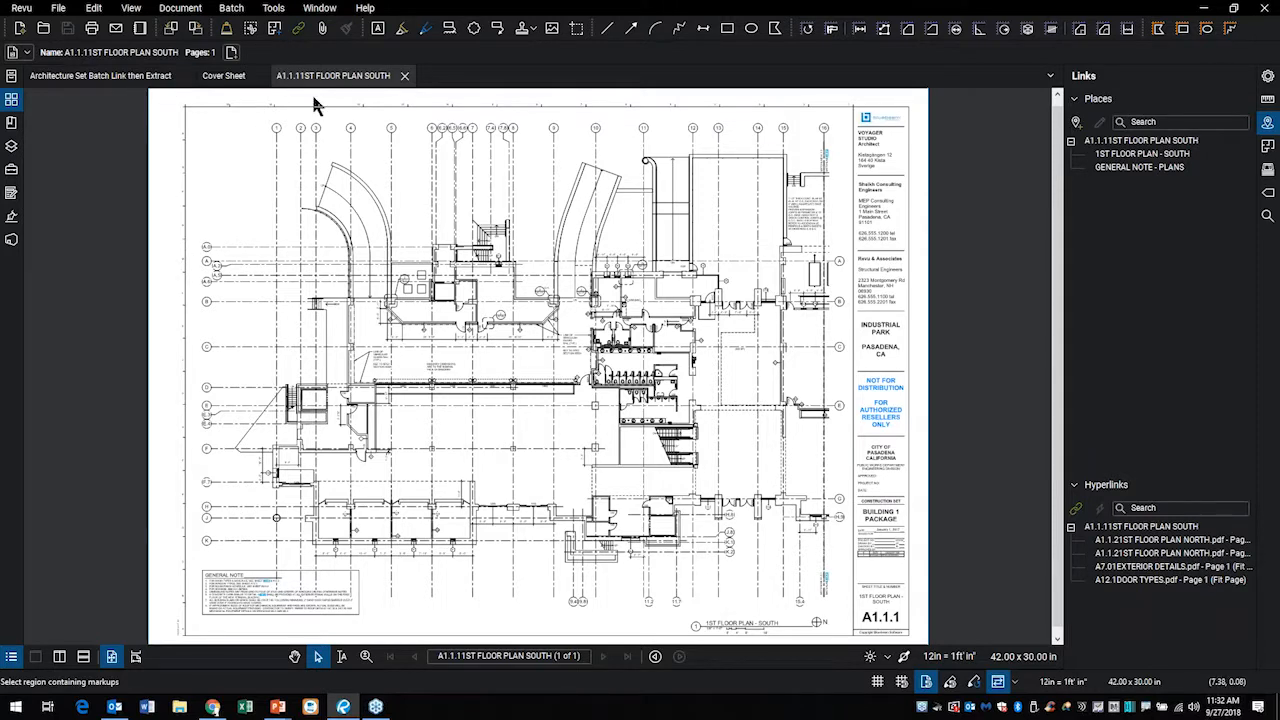
click(404, 76)
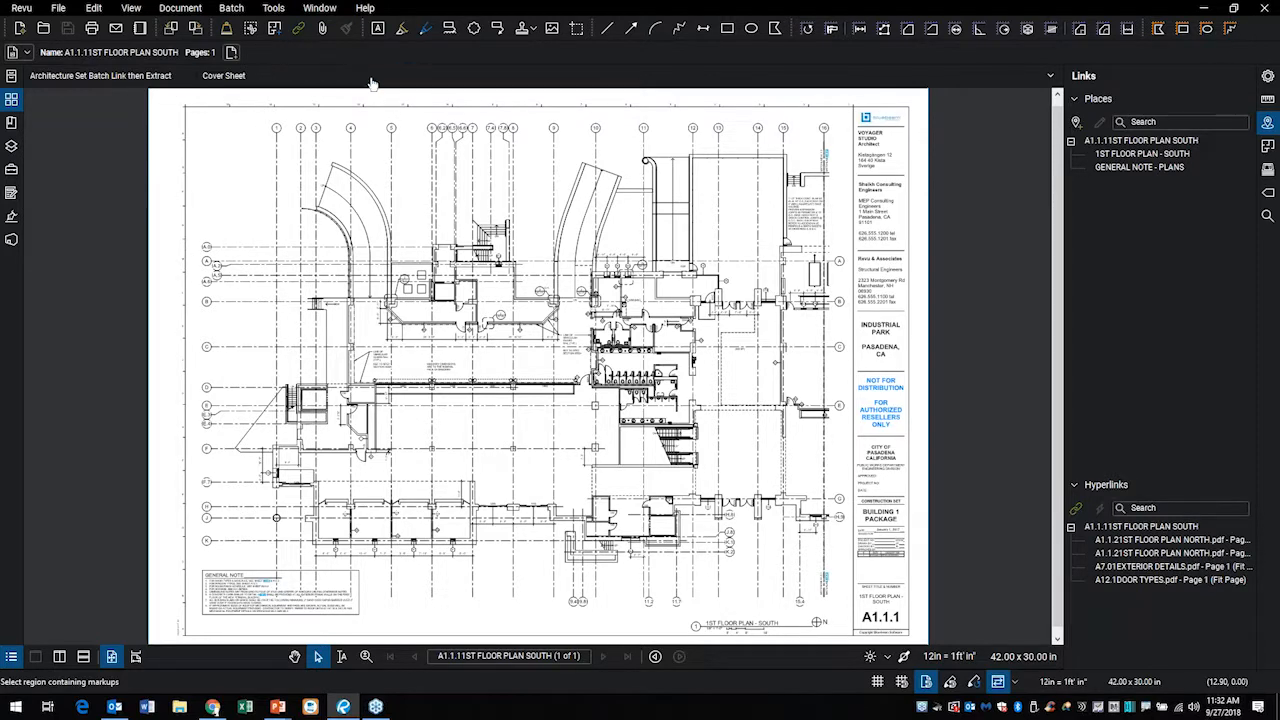
click(259, 76)
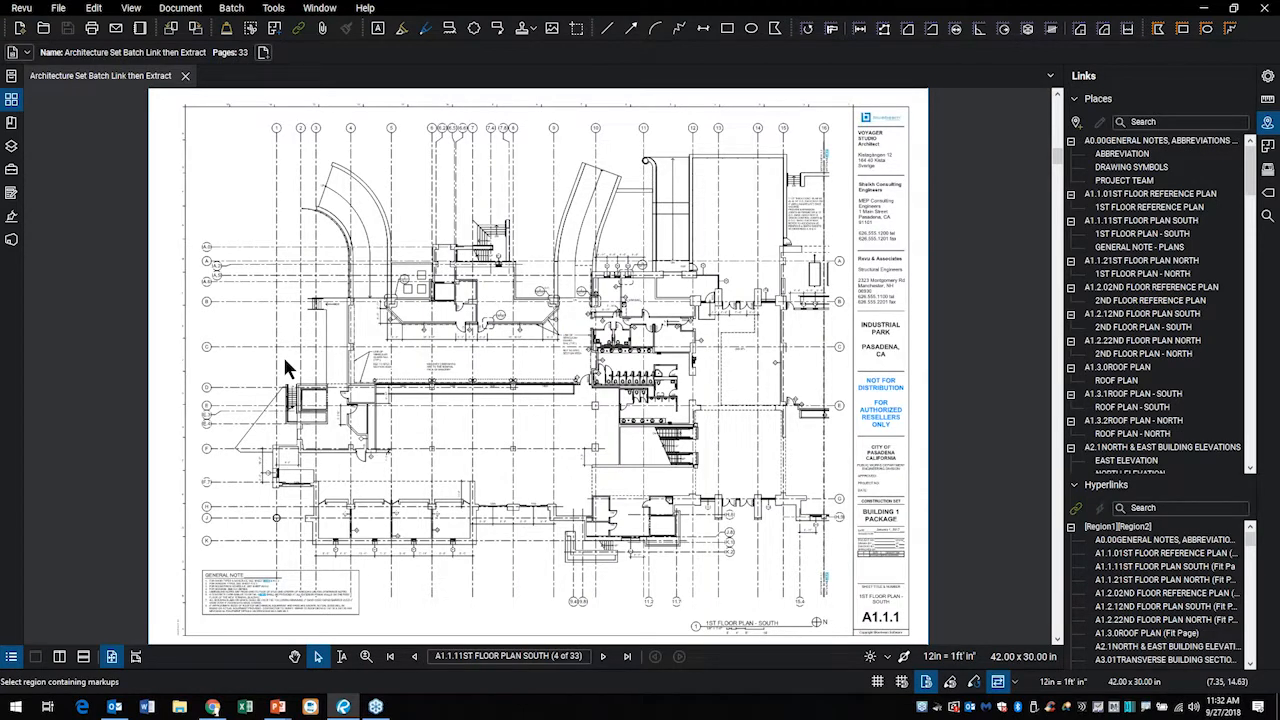
Open MRC Bluebeam 2018 Course Outline.pdf and close the Architecture Set Batch Link then Extract document
click(12, 78)
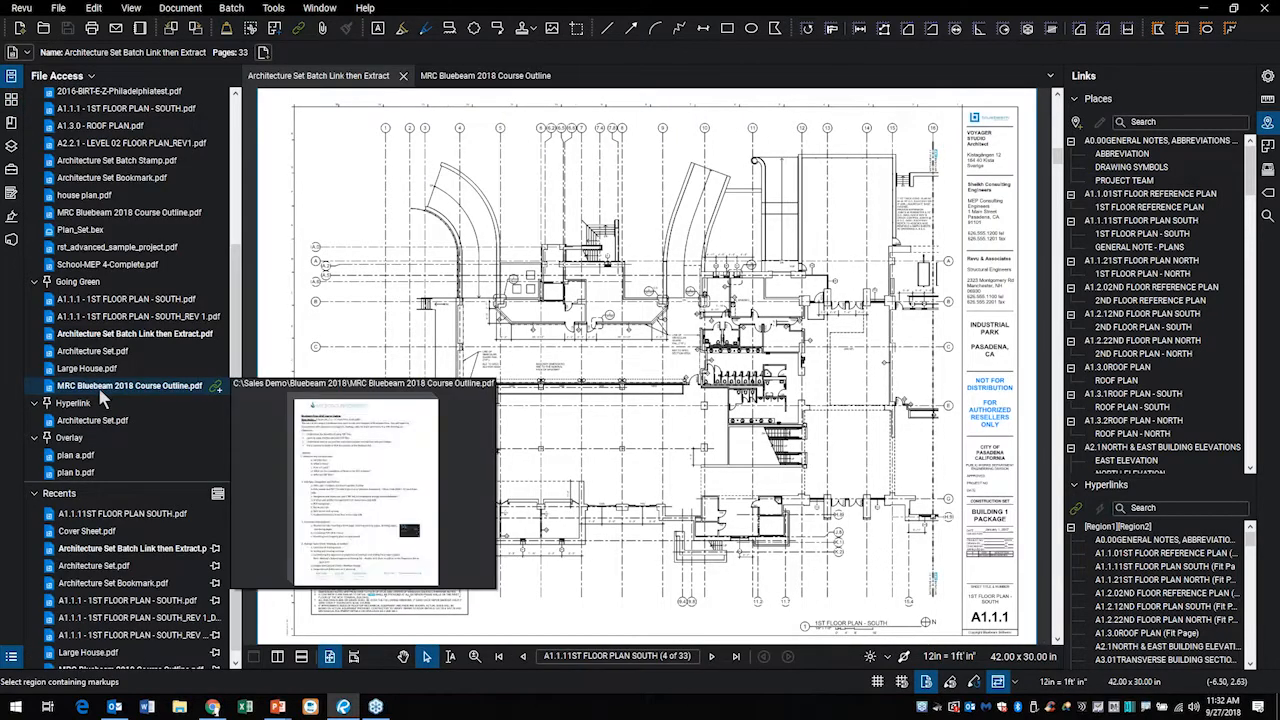
click(101, 389)
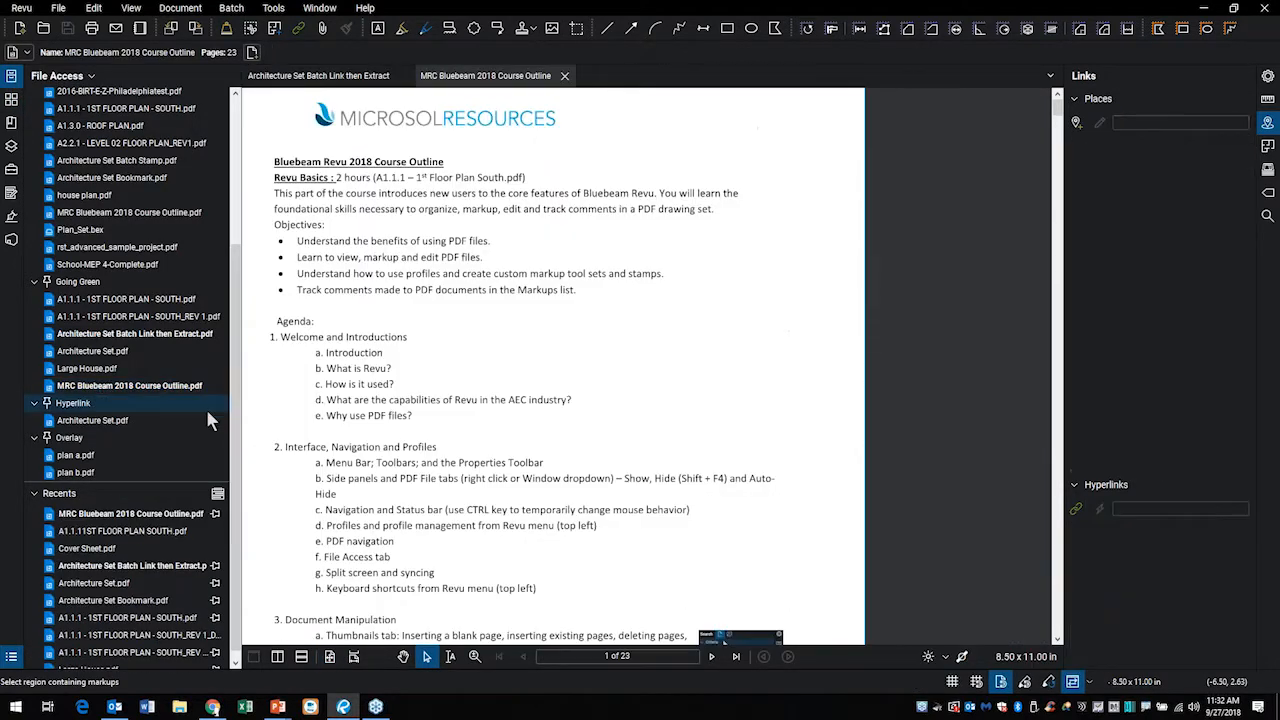
click(390, 80)
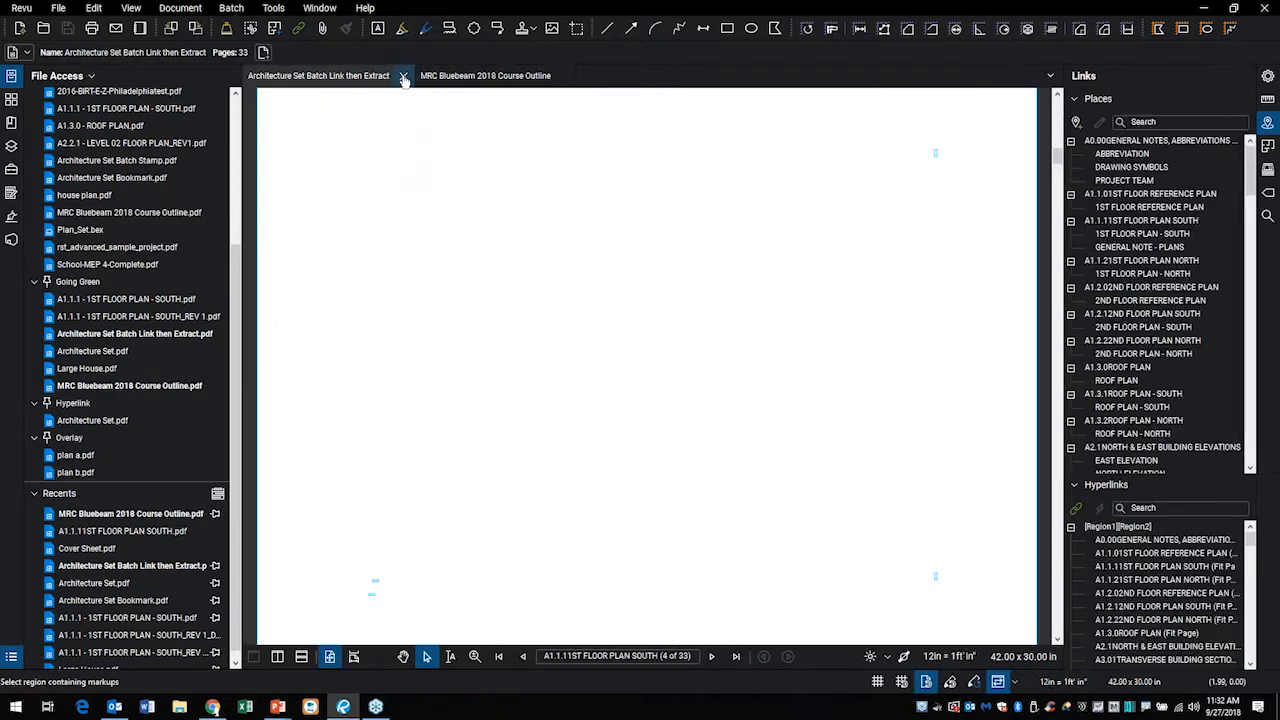
click(403, 77)
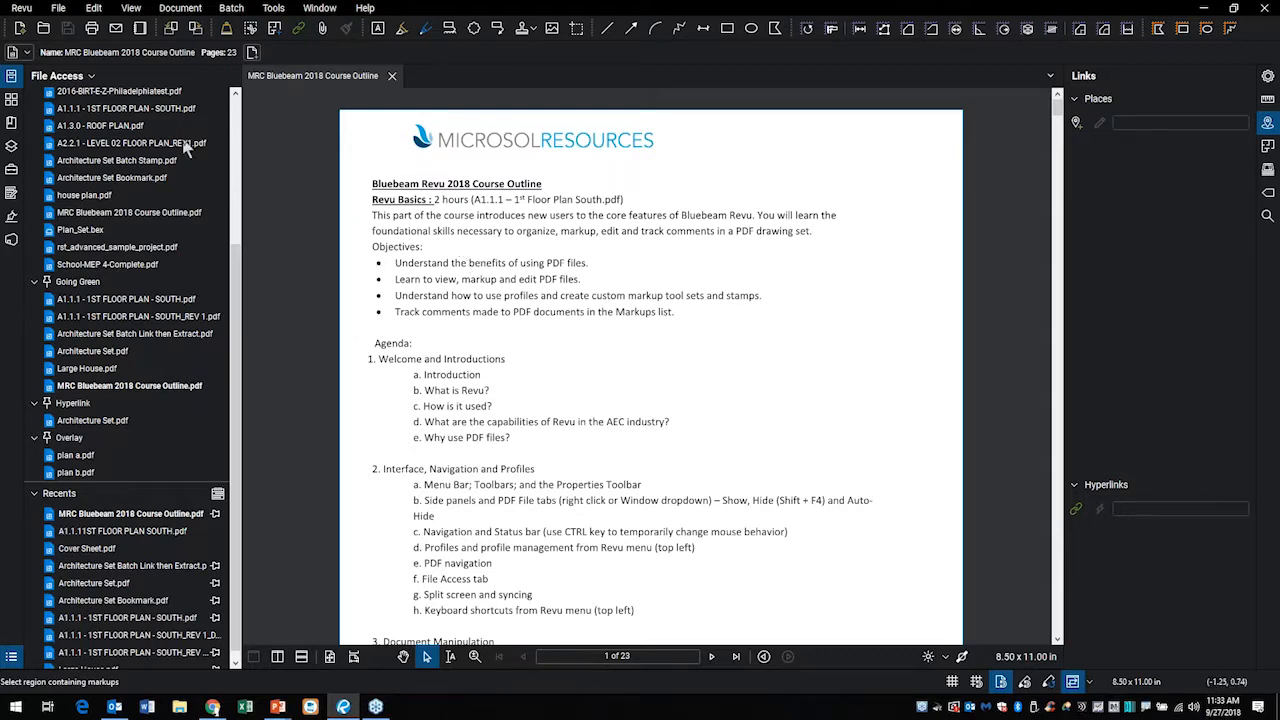
Look through the available export formats for the course outline, including the Word Document options
click(58, 9)
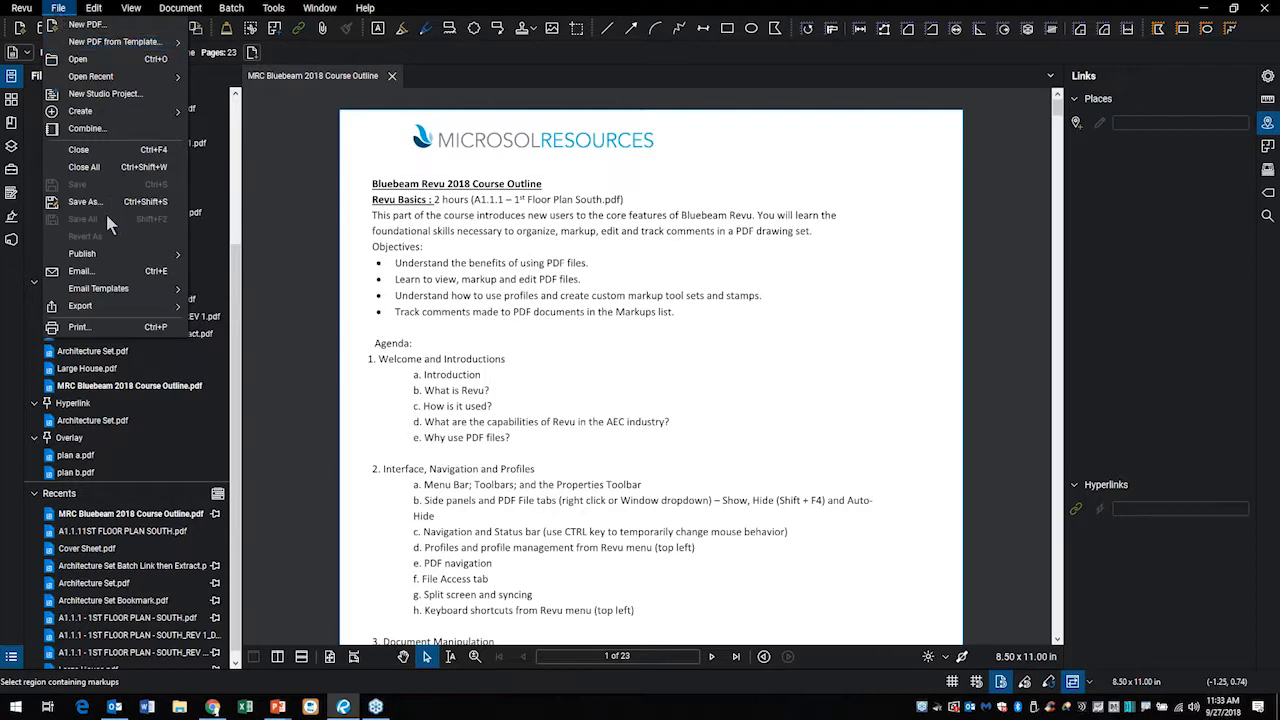
mouse_move(135, 315)
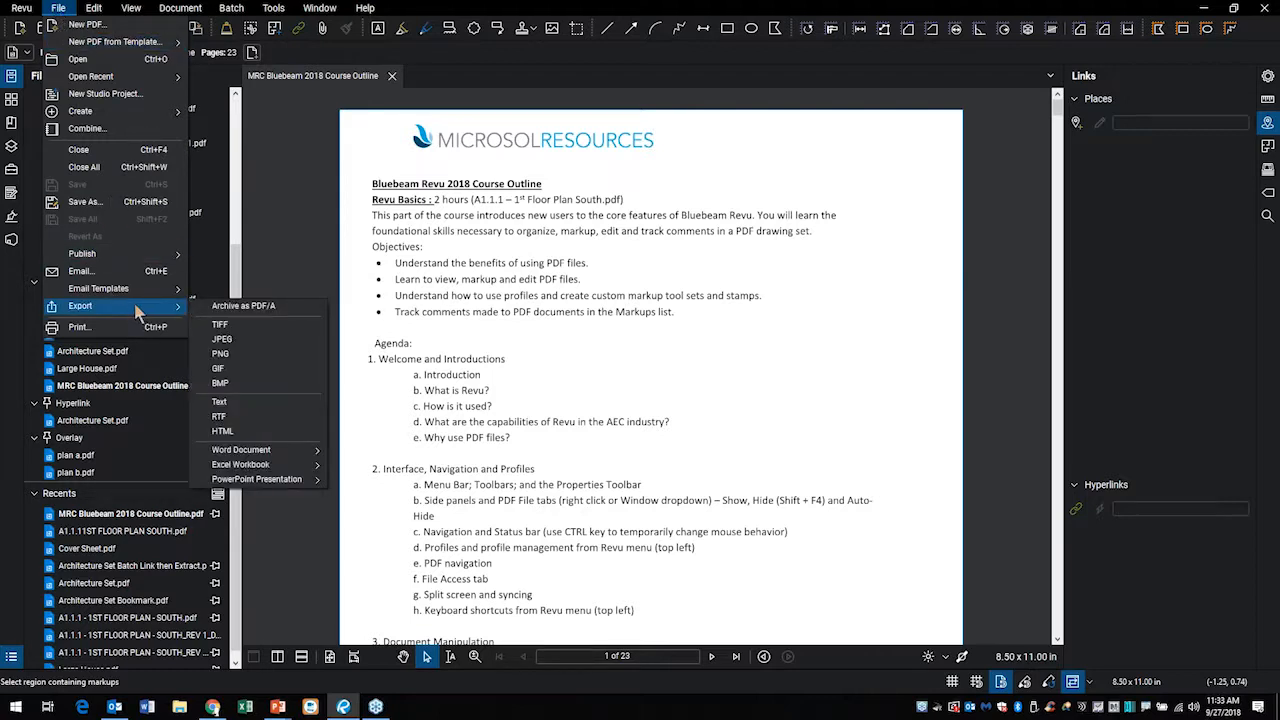
mouse_move(250, 456)
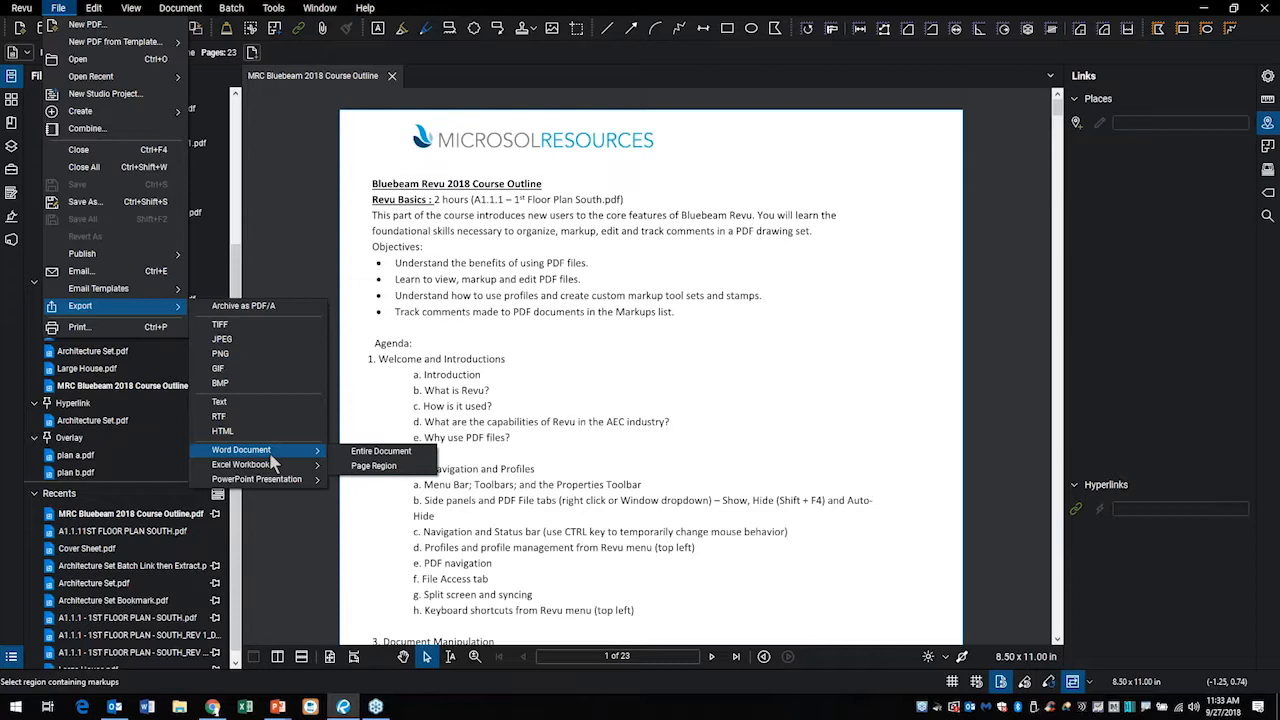
click(629, 358)
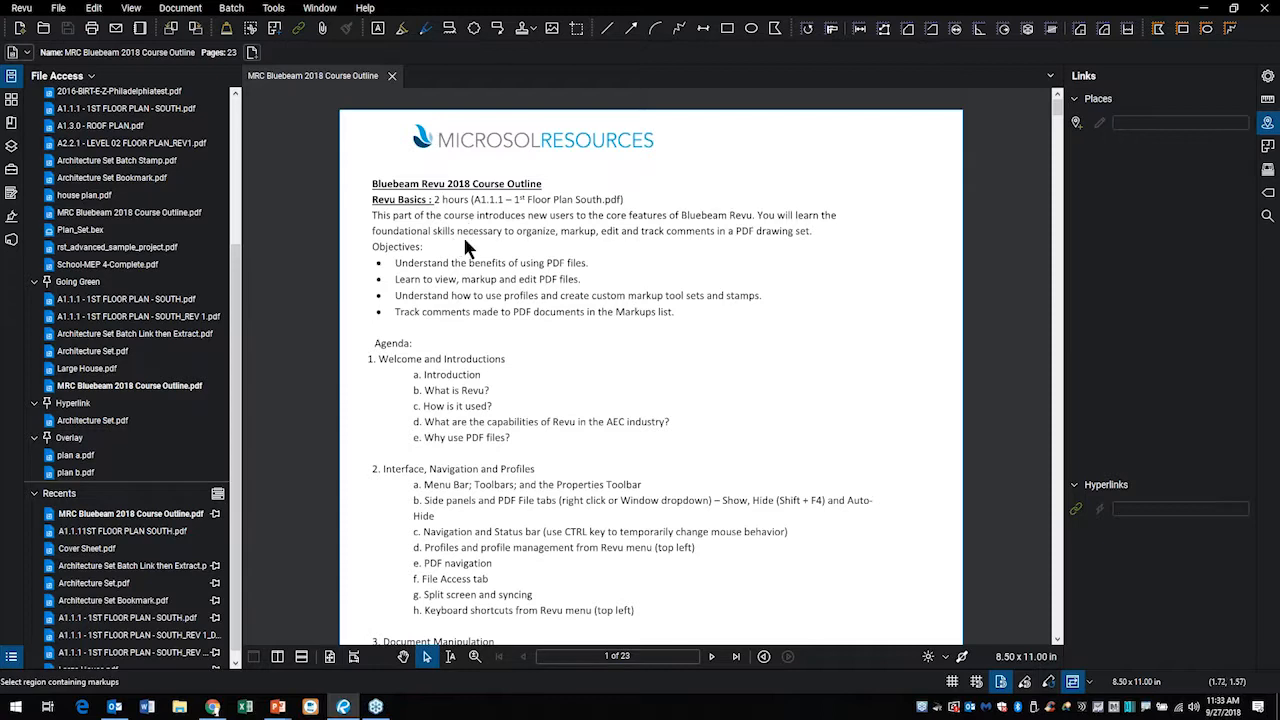
Edit the PDF text of the Revu Basics paragraph, replacing "introduces" with "will introduce" before "new users"
scroll(540, 290, up, 2)
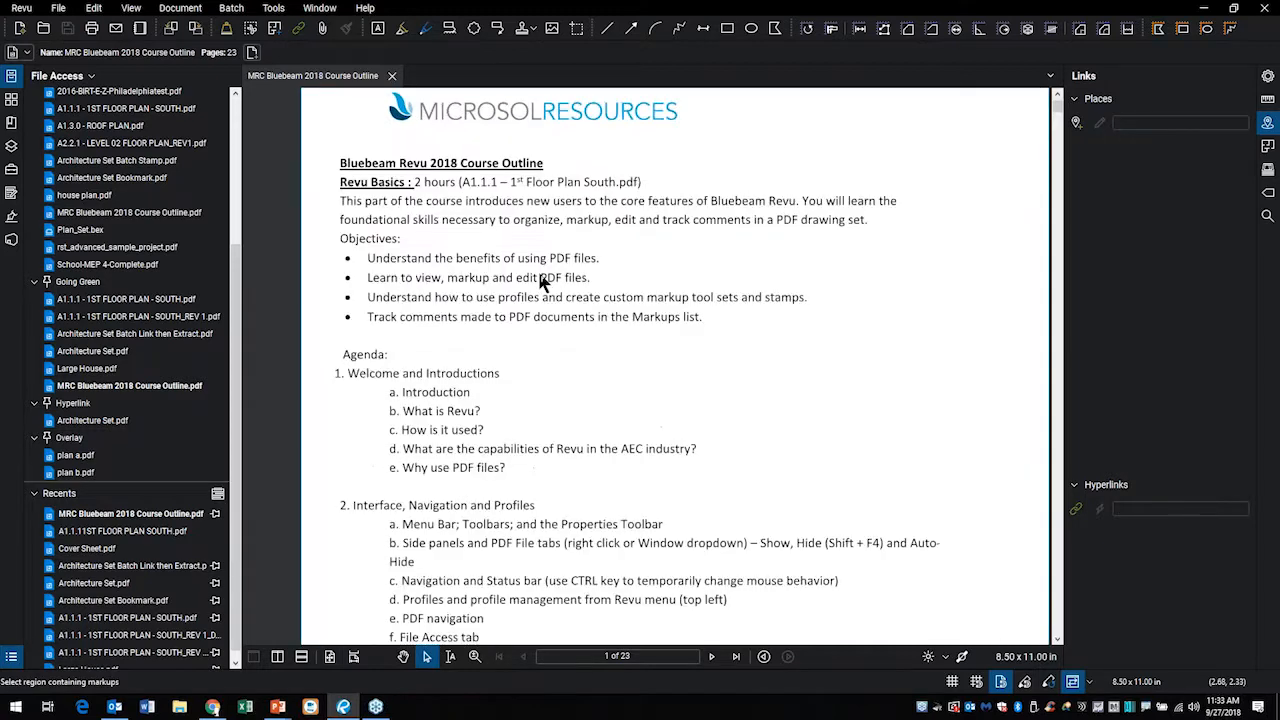
scroll(482, 222, up, 1)
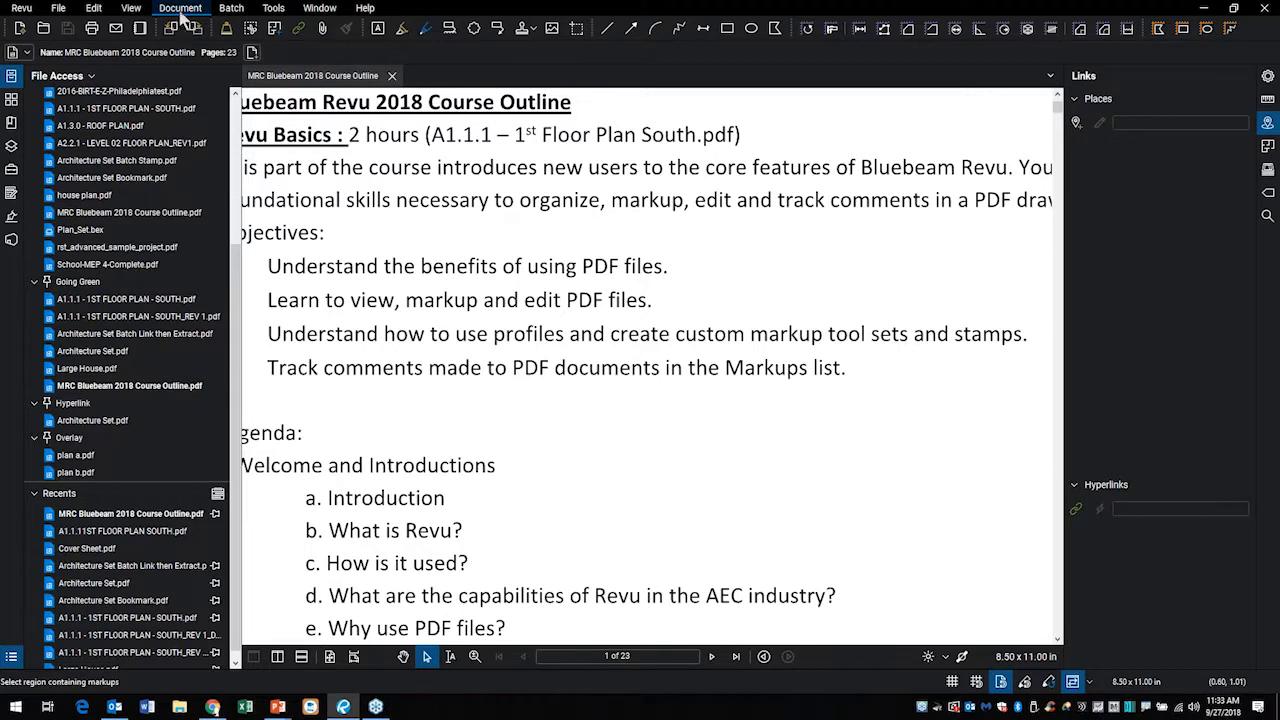
click(100, 8)
mouse_move(133, 287)
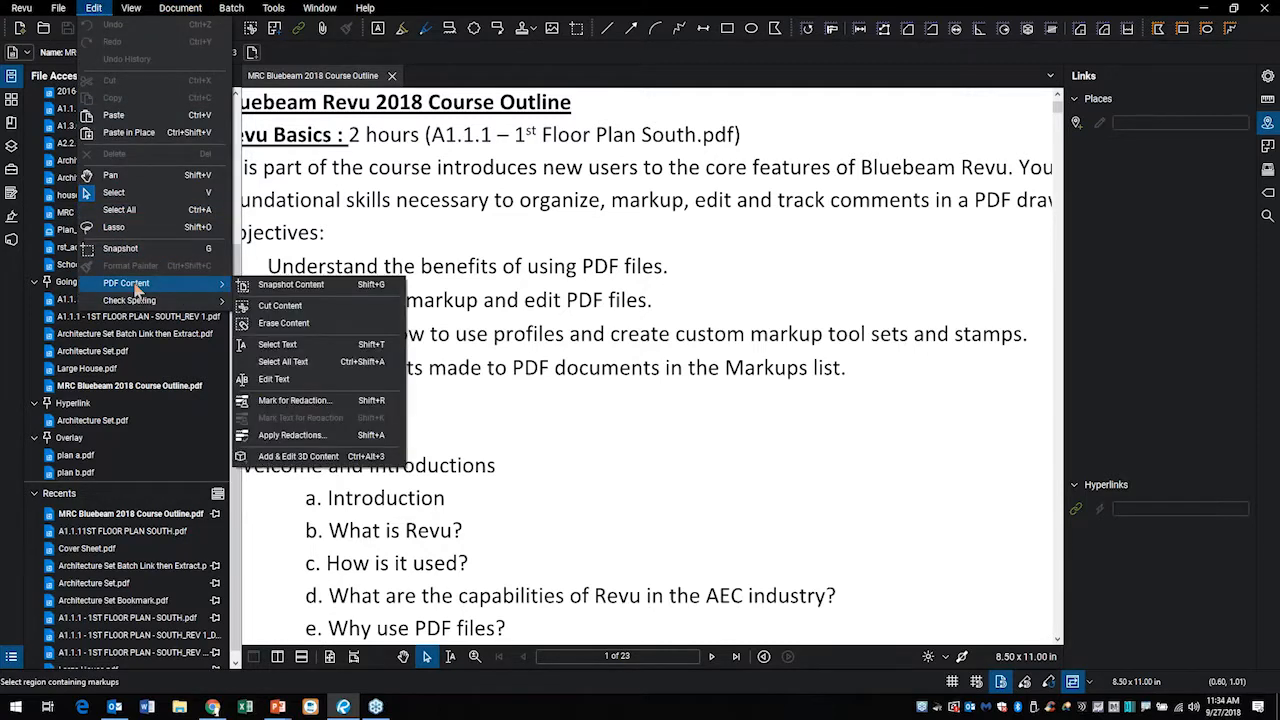
click(274, 380)
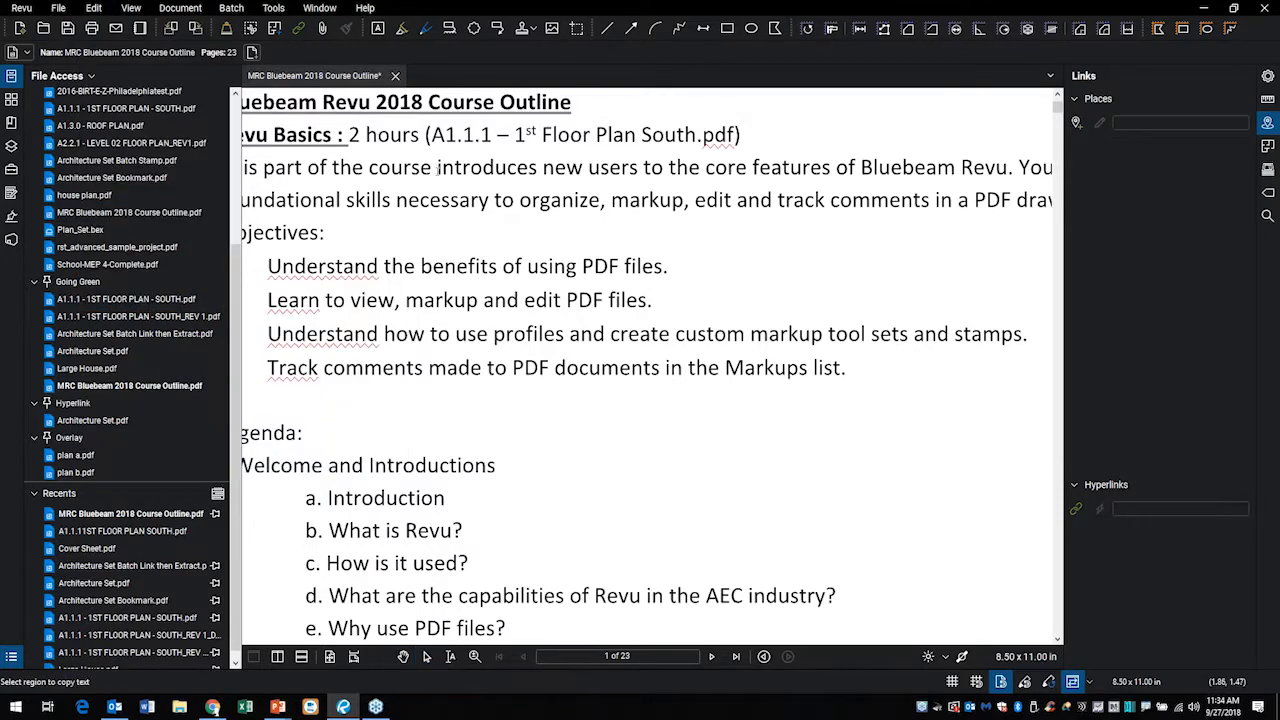
drag(437, 167, 537, 167)
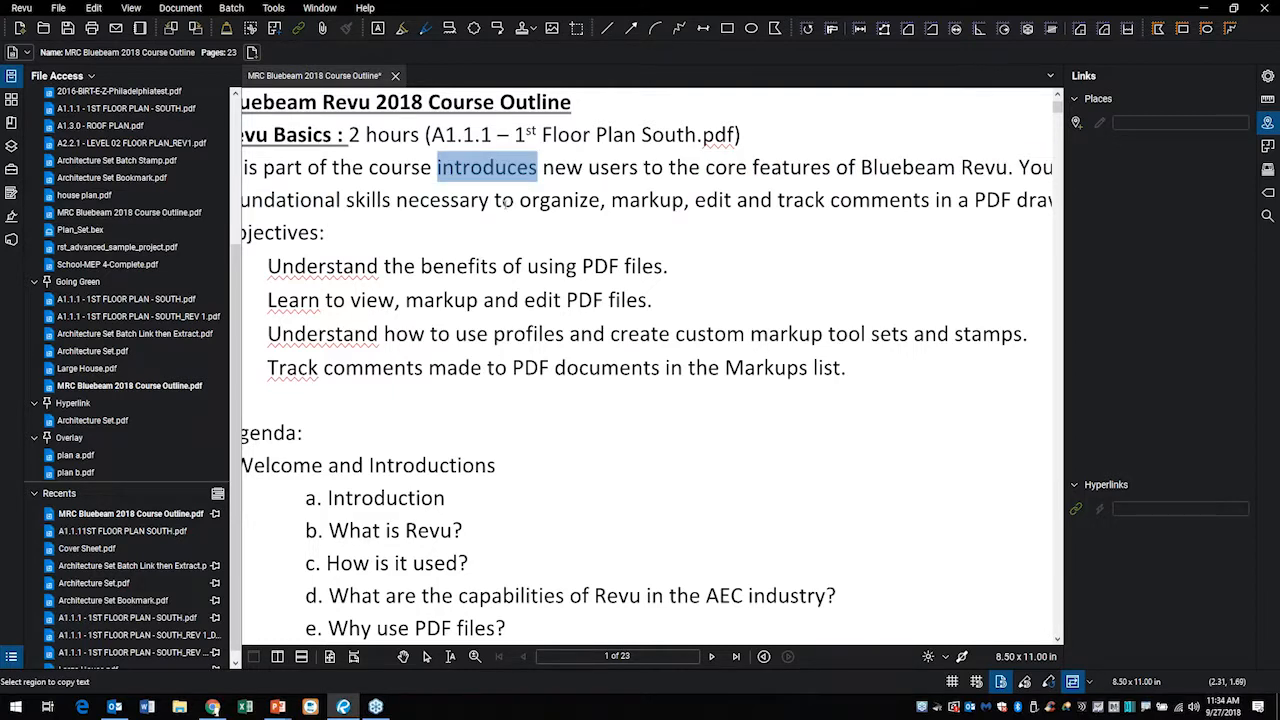
text(will )
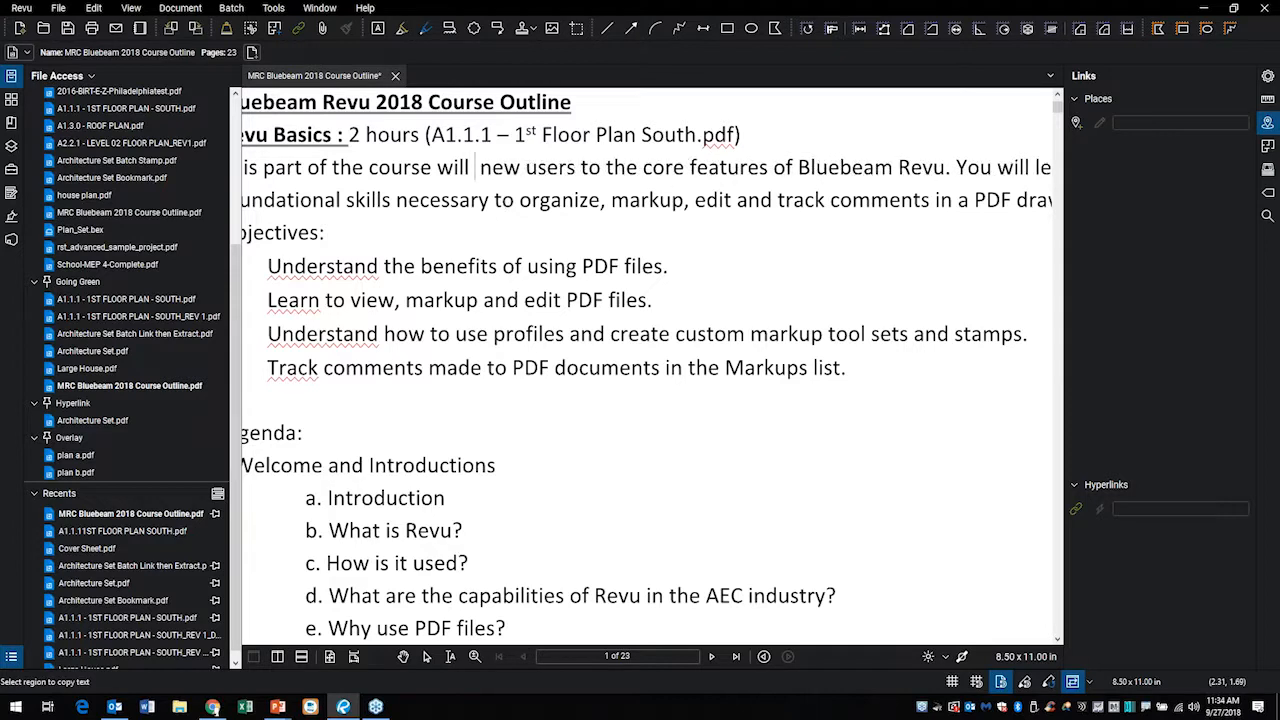
text(introduce)
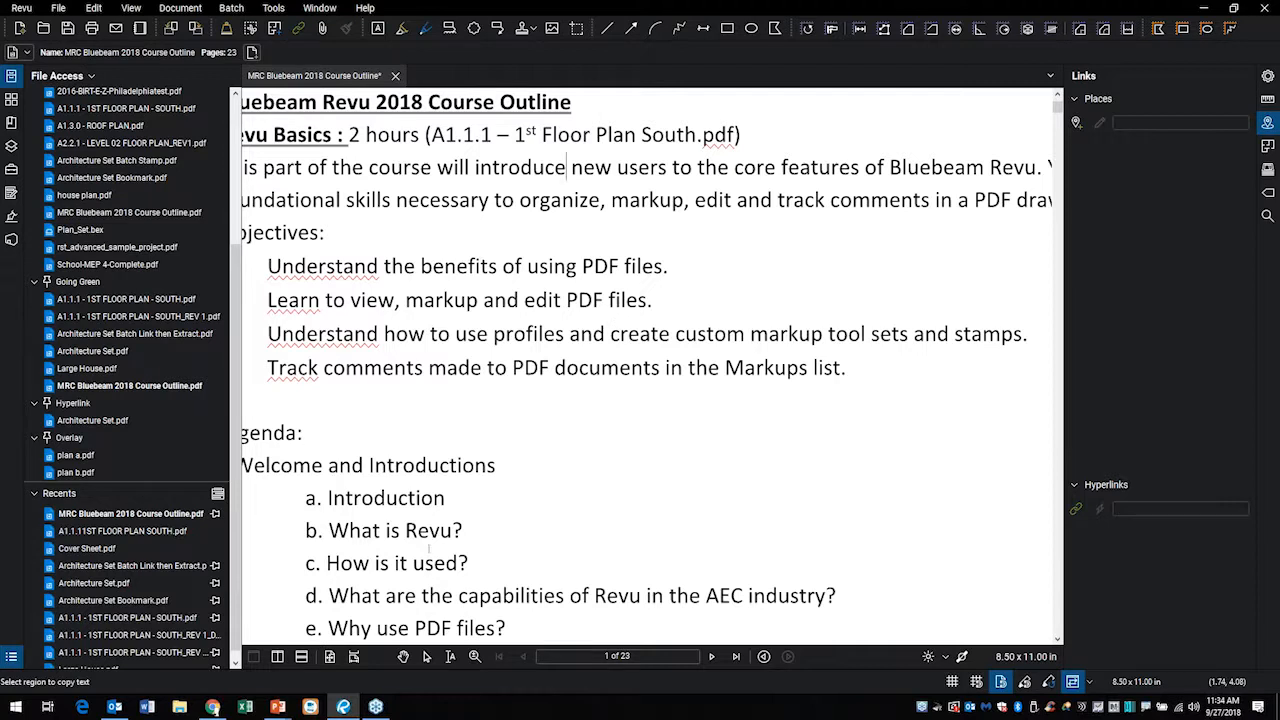
Leave text editing and look over the revised first page of the course outline
click(426, 656)
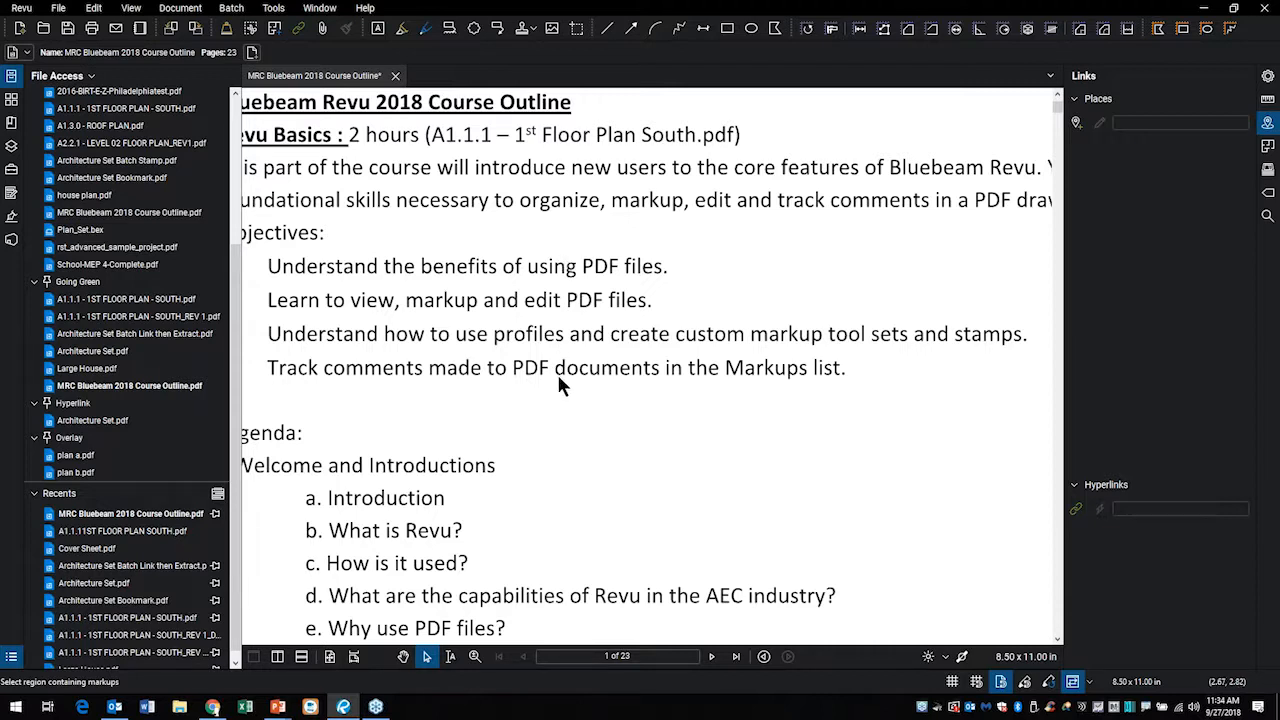
scroll(585, 362, down, 3)
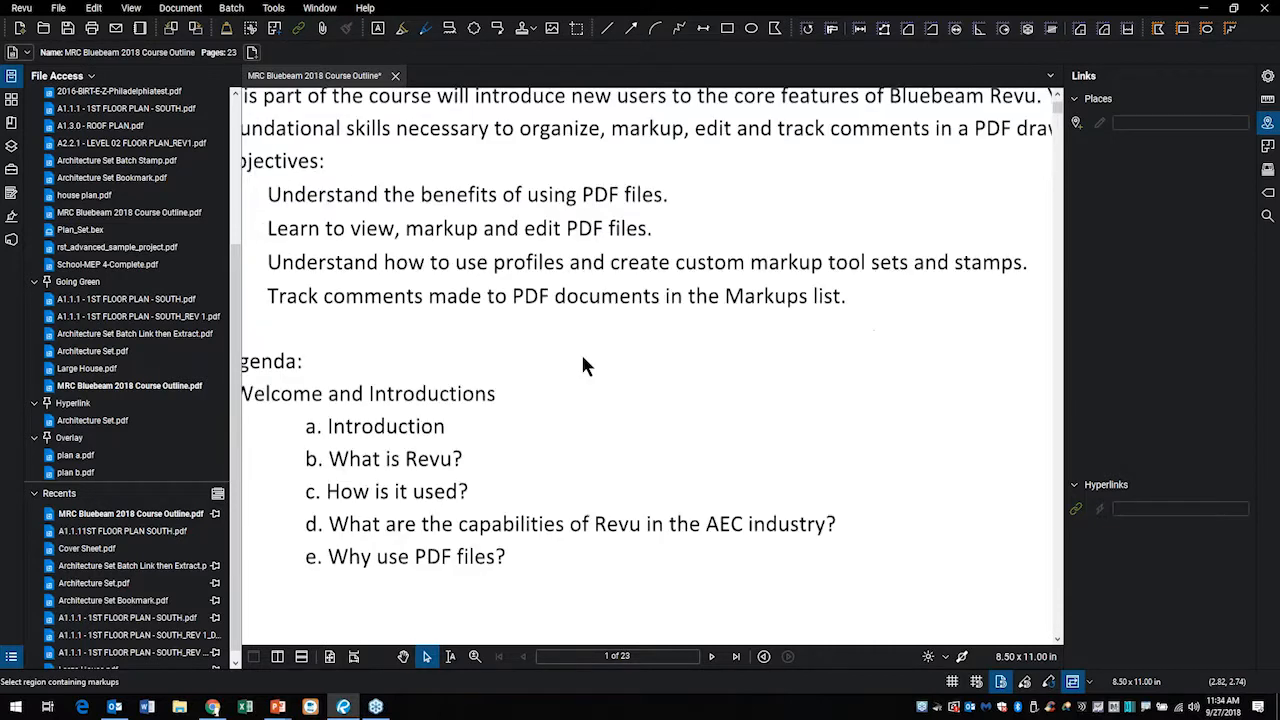
scroll(573, 350, down, 3)
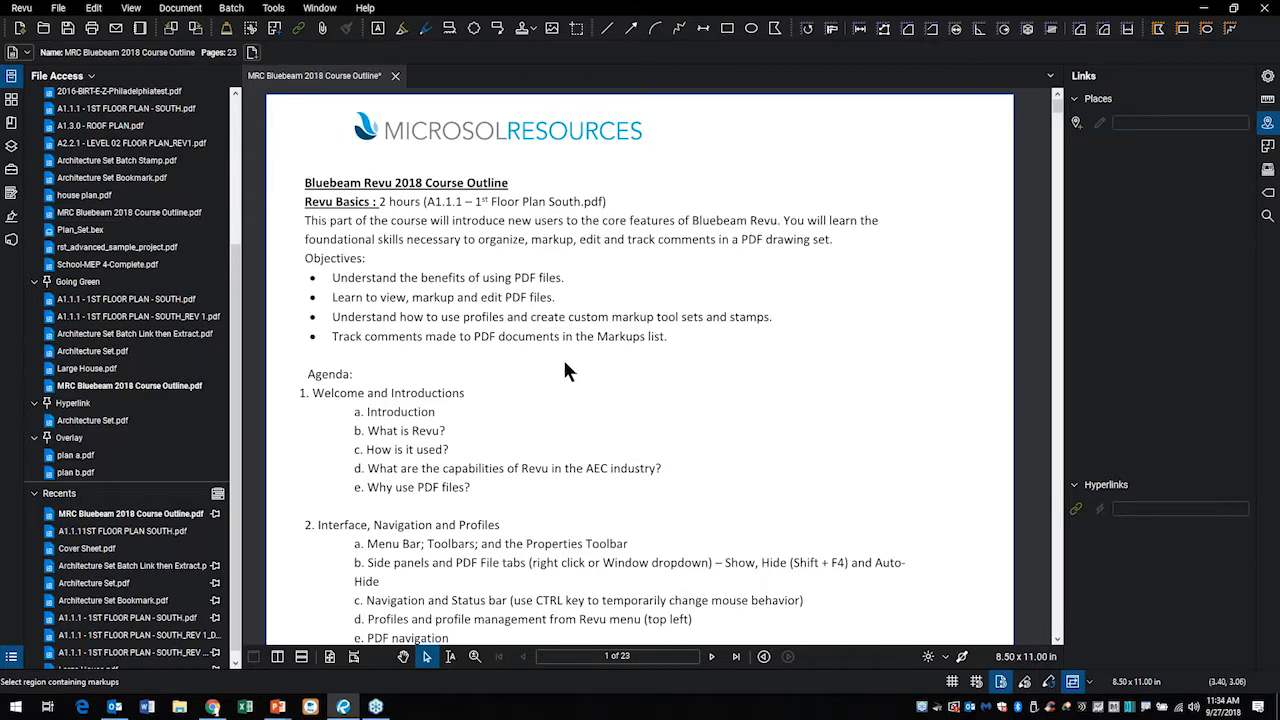
scroll(564, 371, down, 3)
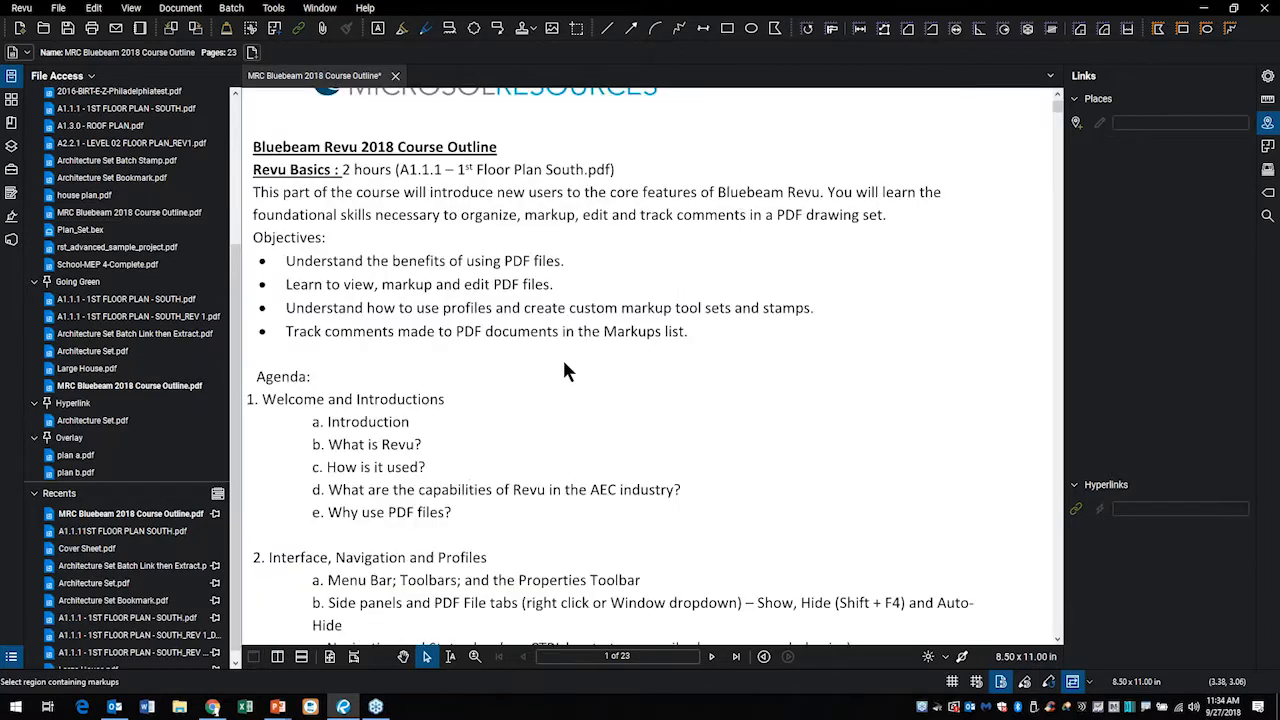
Add a header to all pages of the course outline with the page number format "Page 1 of n" in its right section
click(180, 8)
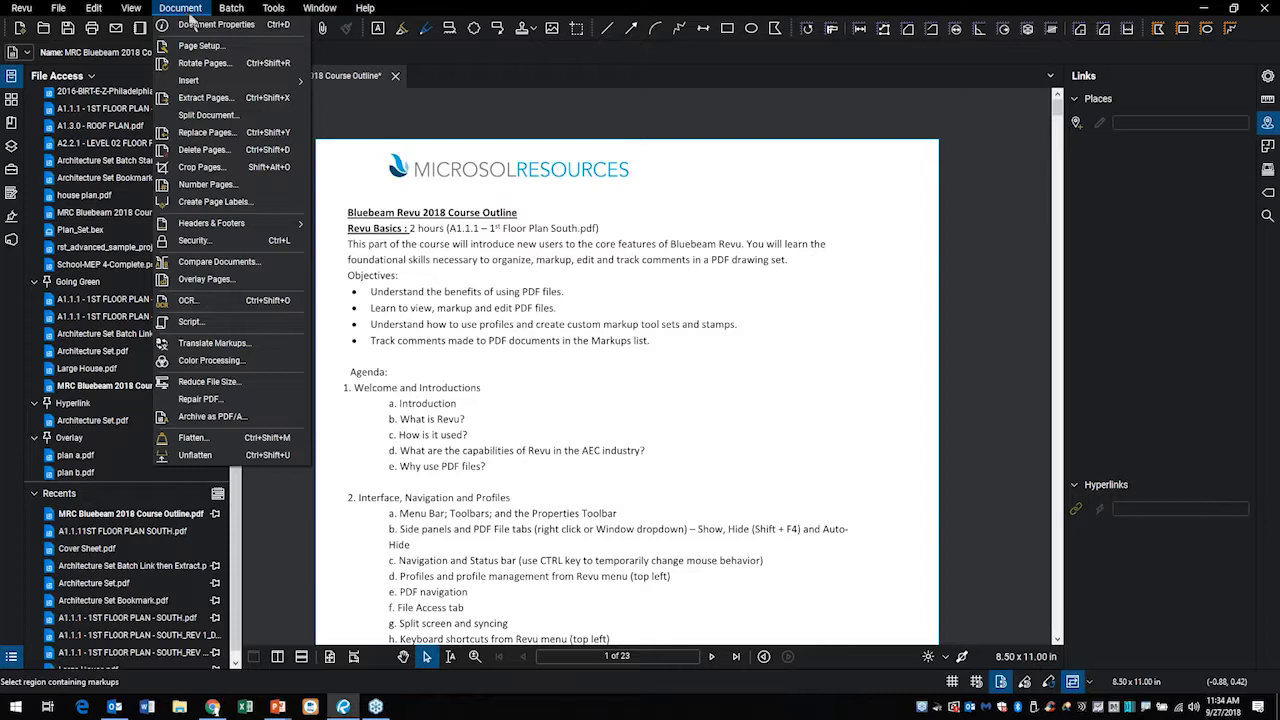
mouse_move(243, 232)
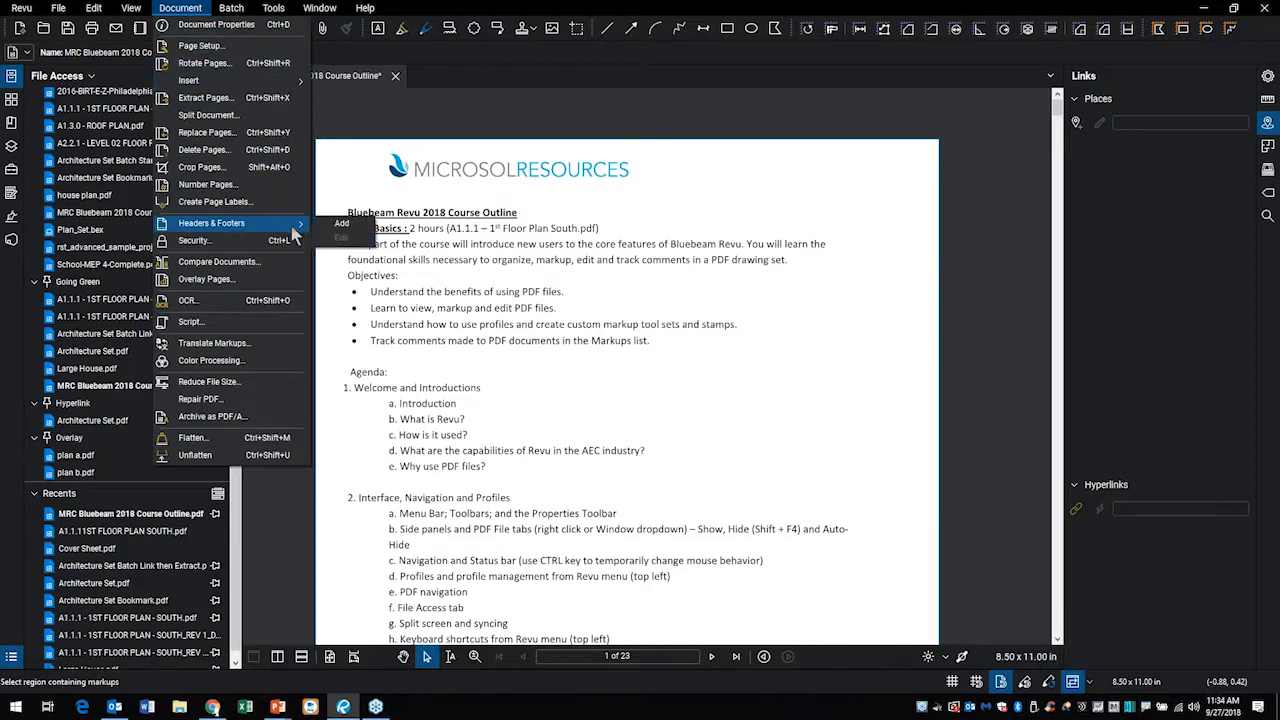
click(342, 226)
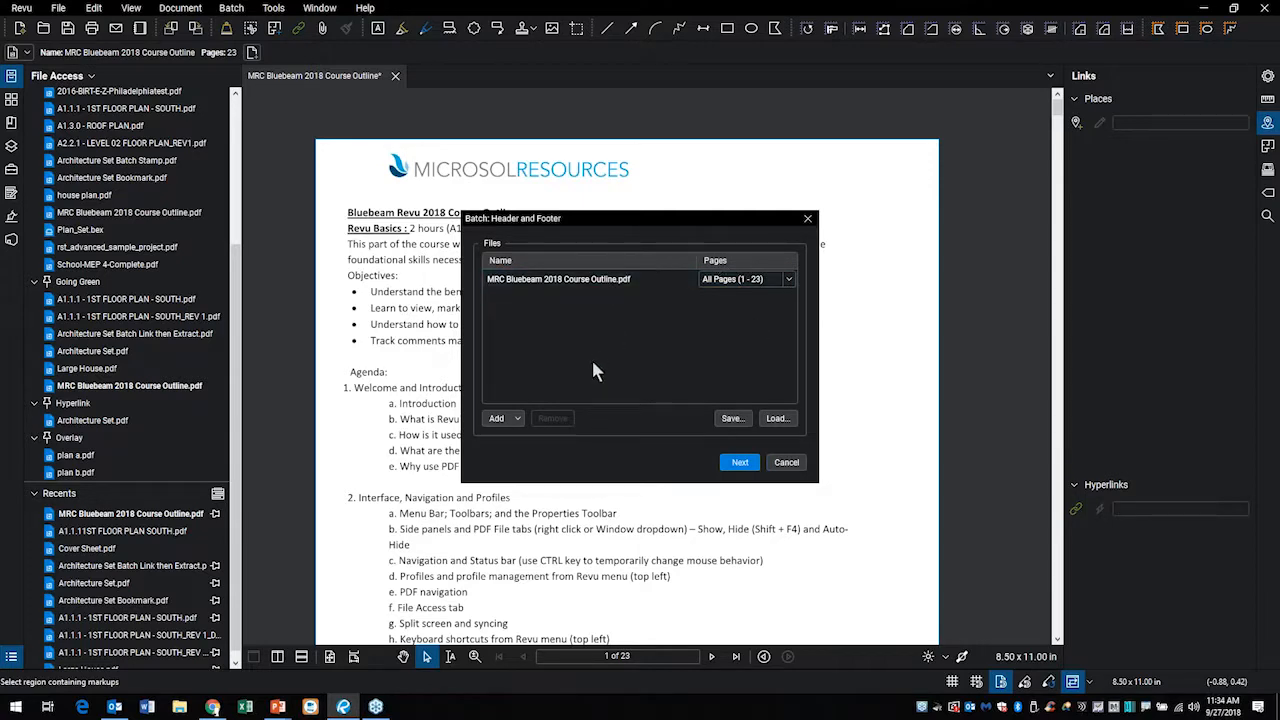
click(740, 462)
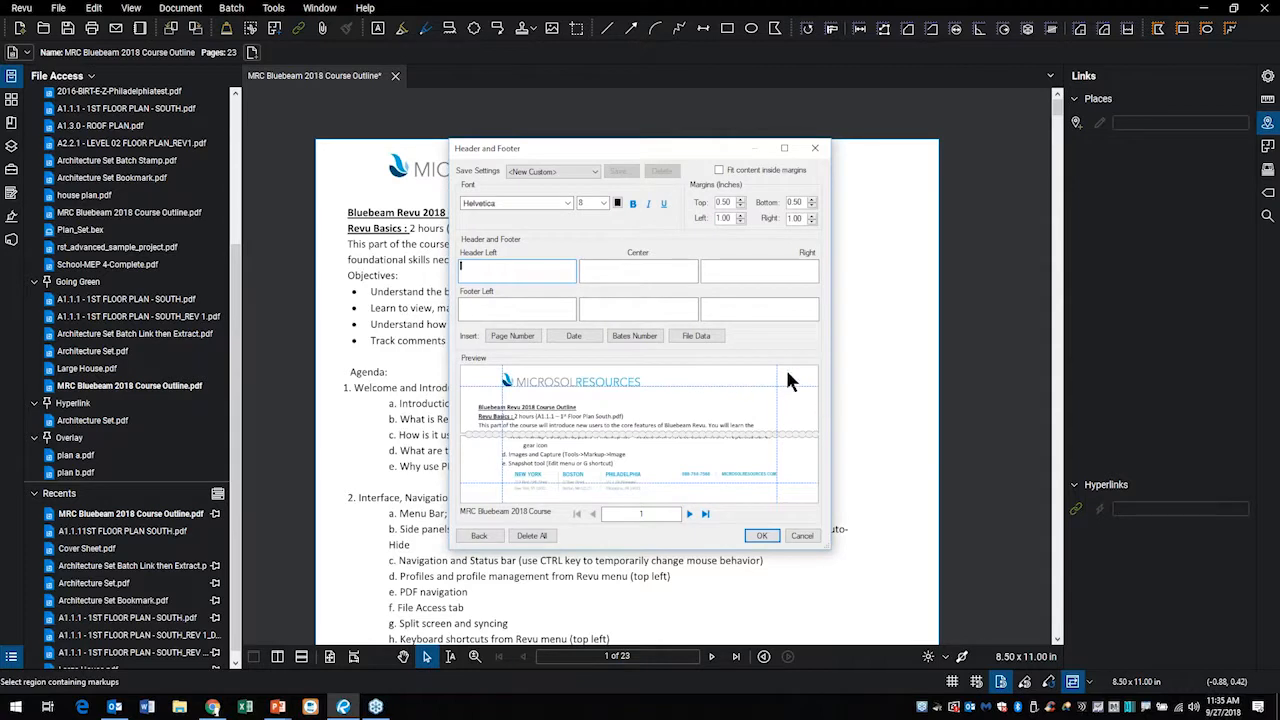
click(738, 272)
click(529, 341)
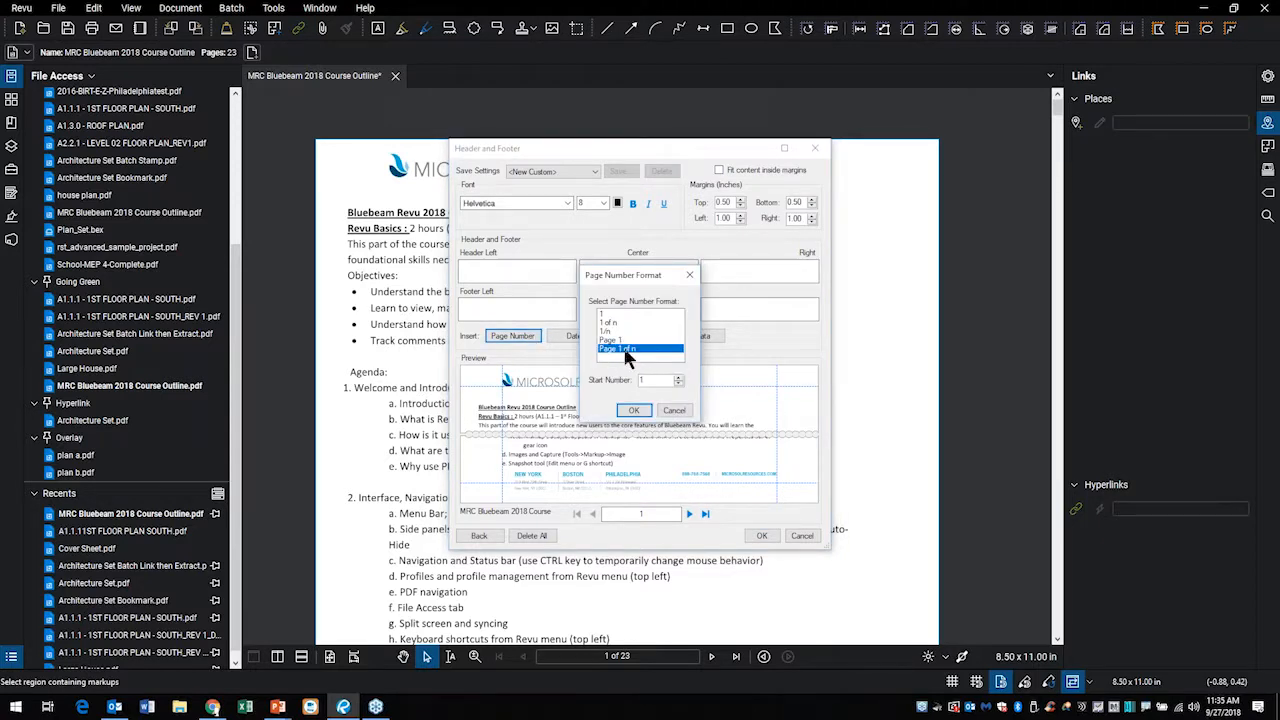
click(633, 410)
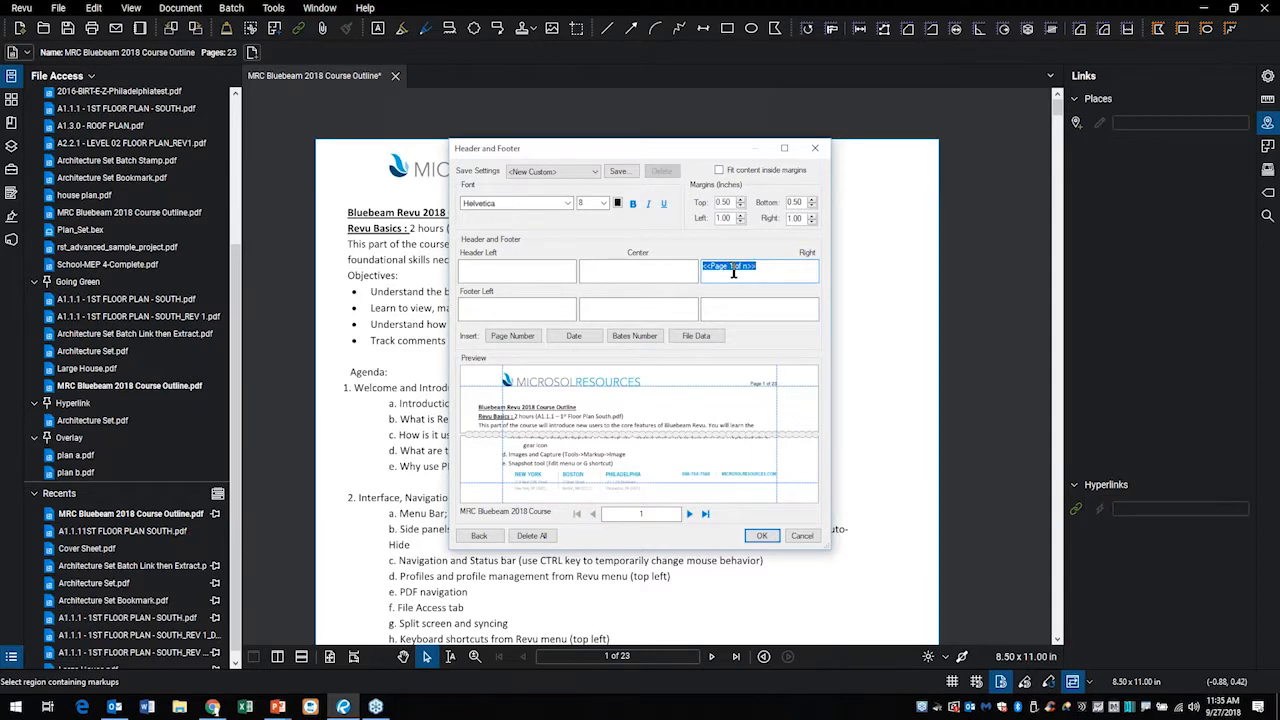
Set the header and footer's right margin to 0.50 inches
click(811, 221)
click(811, 221)
click(811, 221)
click(811, 221)
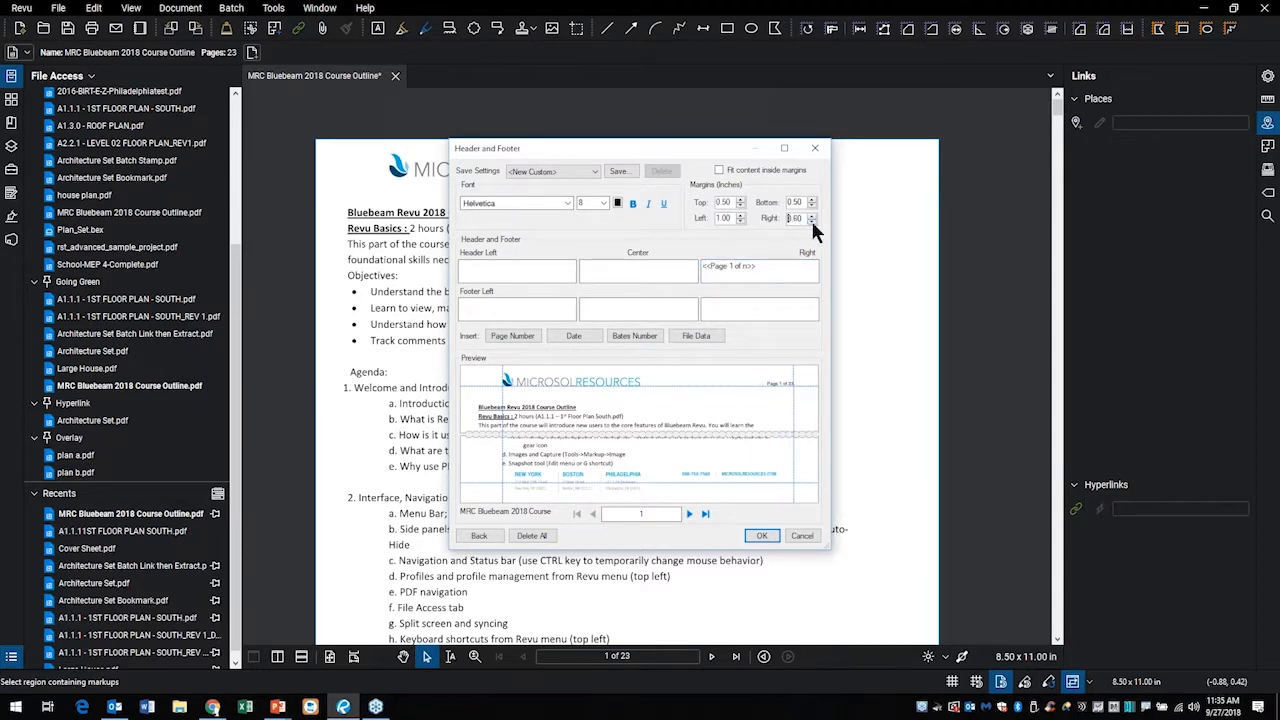
click(811, 221)
Insert the date in MM/dd/yy format in the right footer and apply the header and footer to the course outline
click(757, 308)
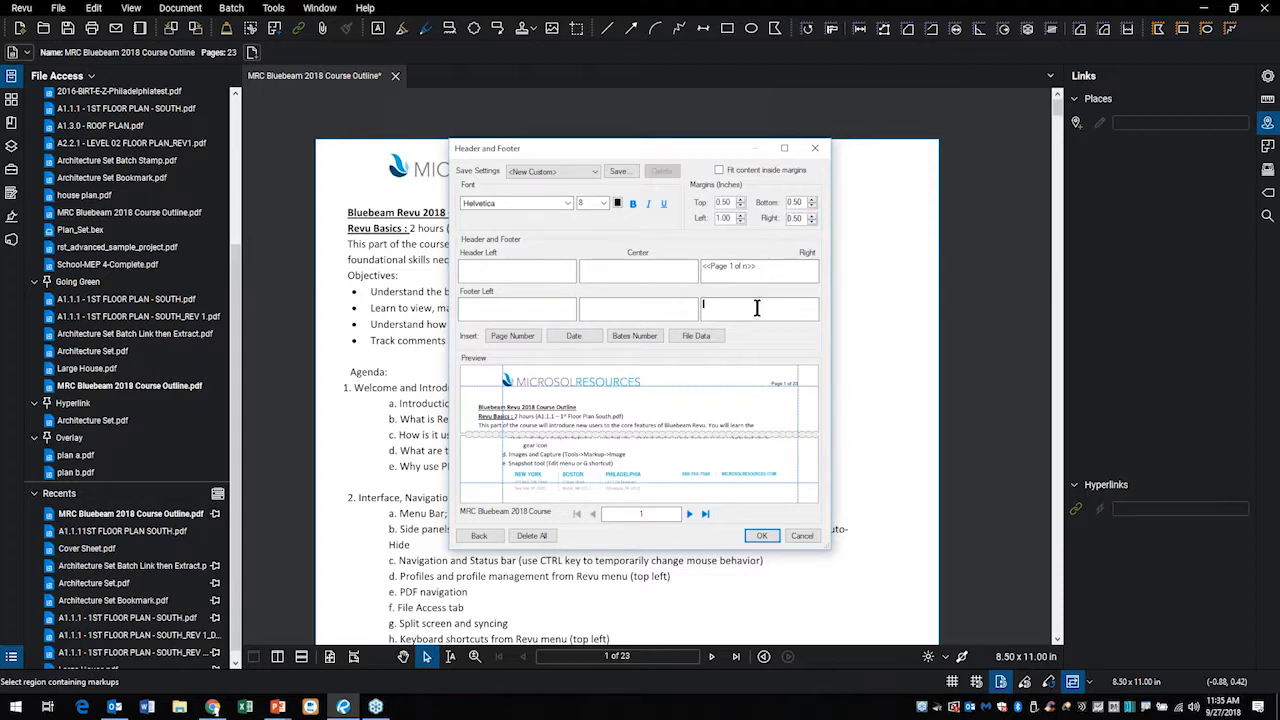
click(567, 341)
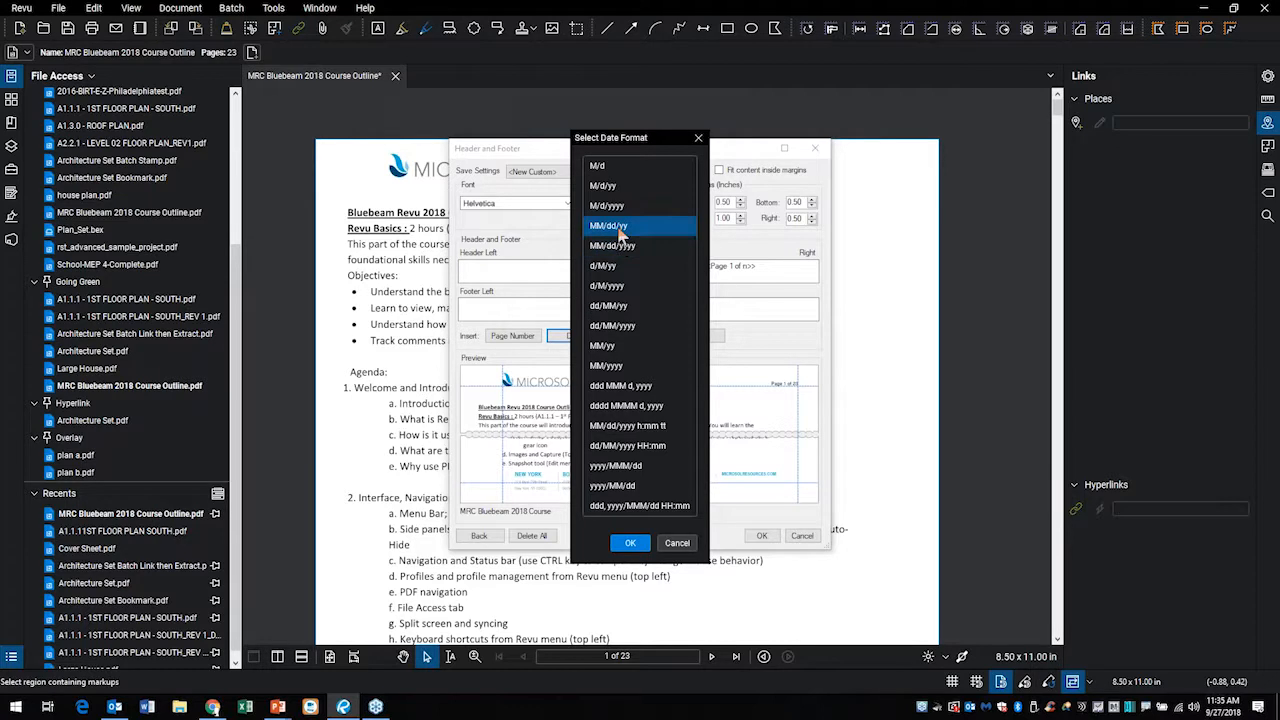
click(628, 544)
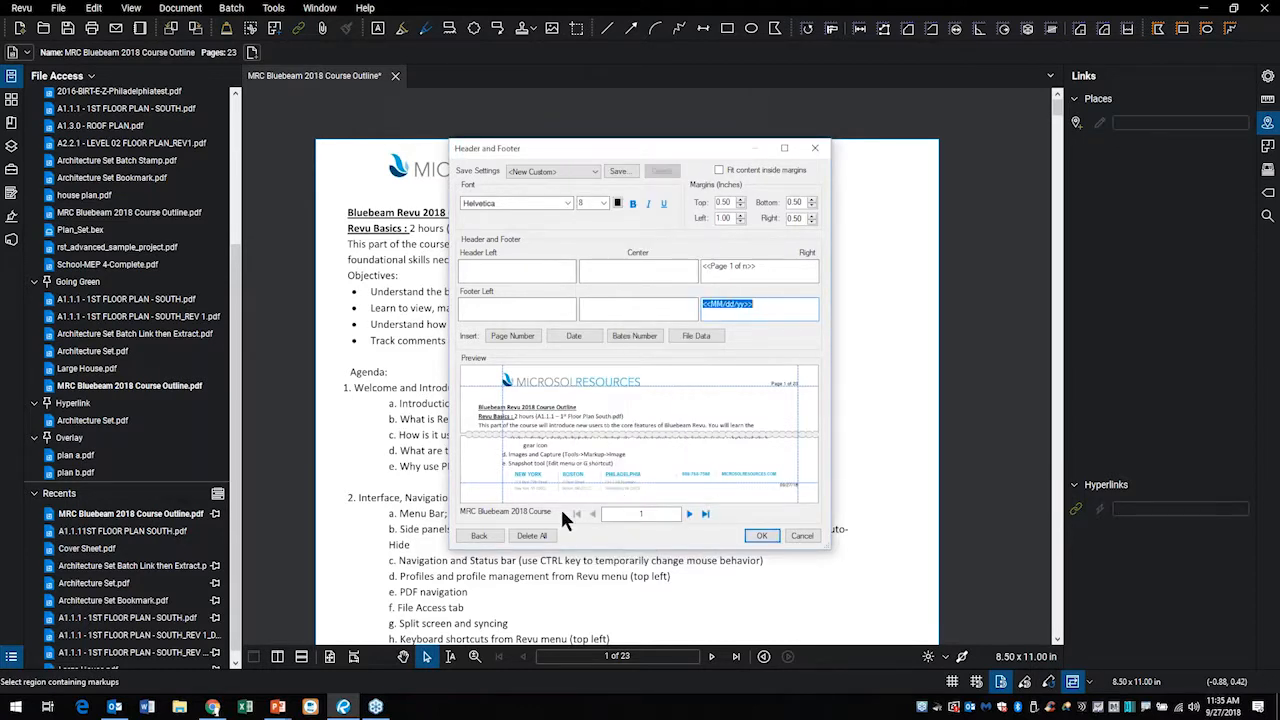
click(760, 535)
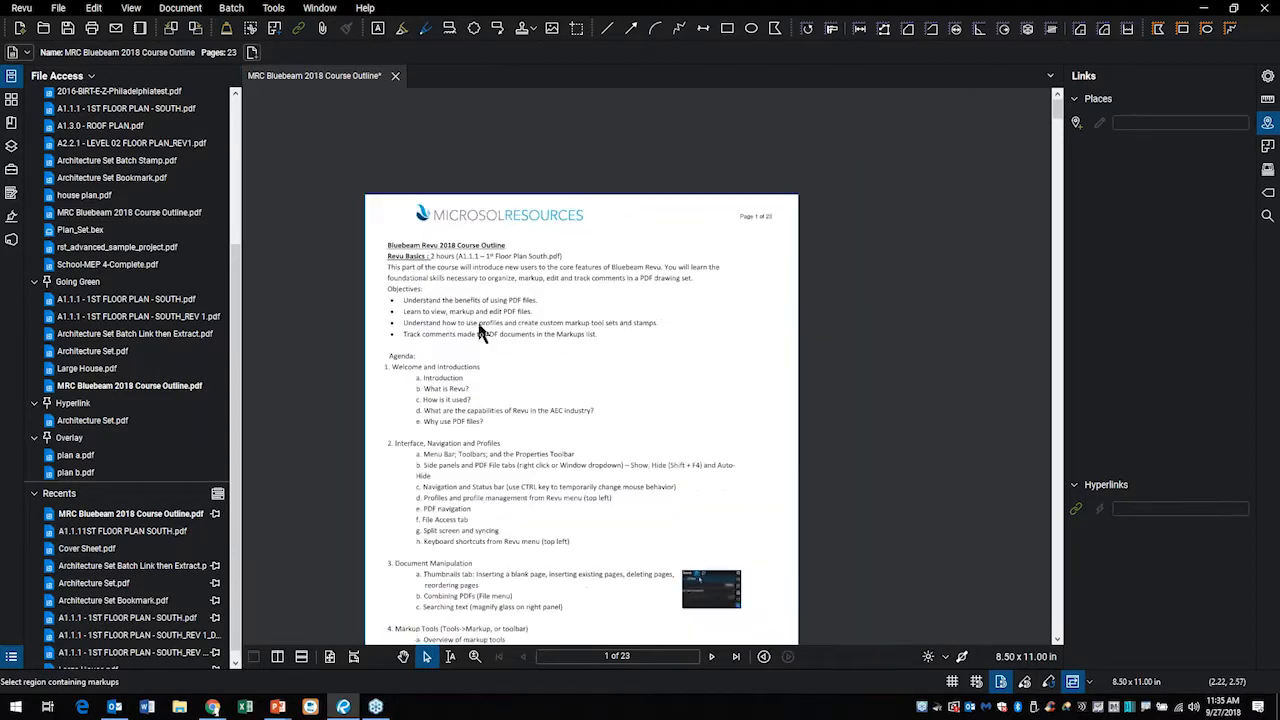
Check the page number headers on the first three pages of the course outline, and close the document
scroll(487, 346, down, 2)
scroll(487, 346, down, 10)
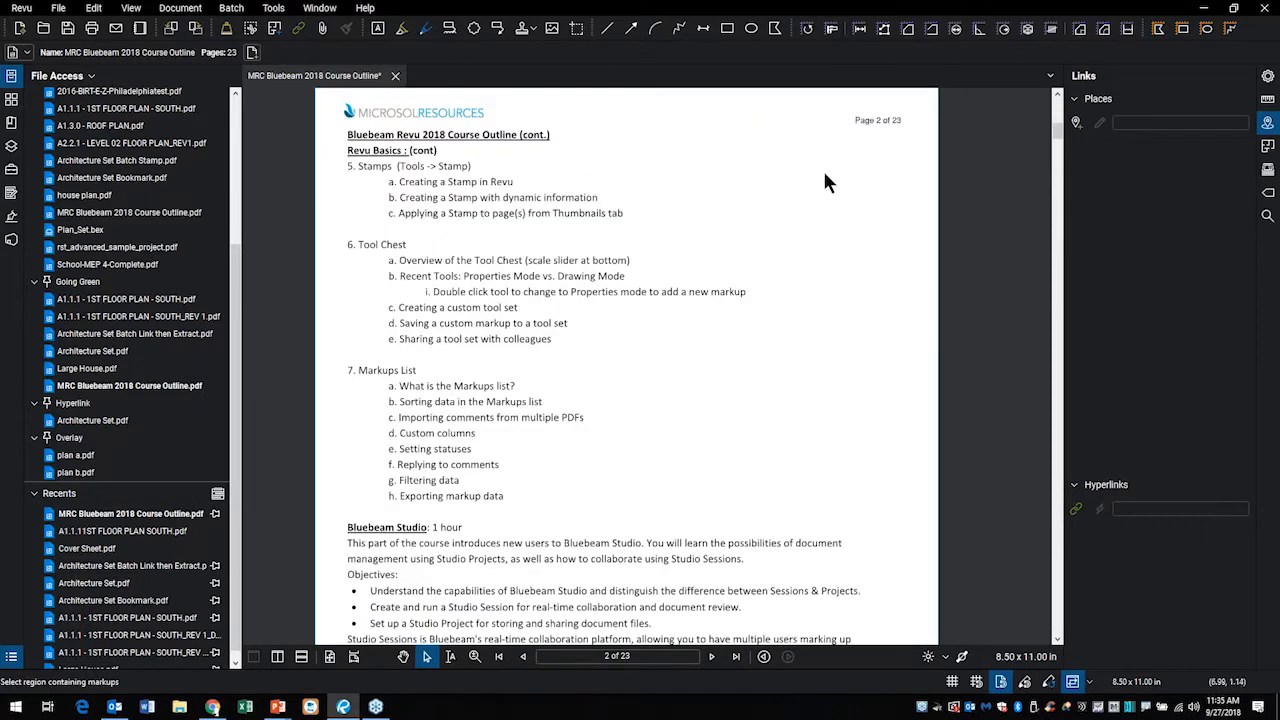
scroll(802, 240, down, 4)
scroll(783, 331, down, 15)
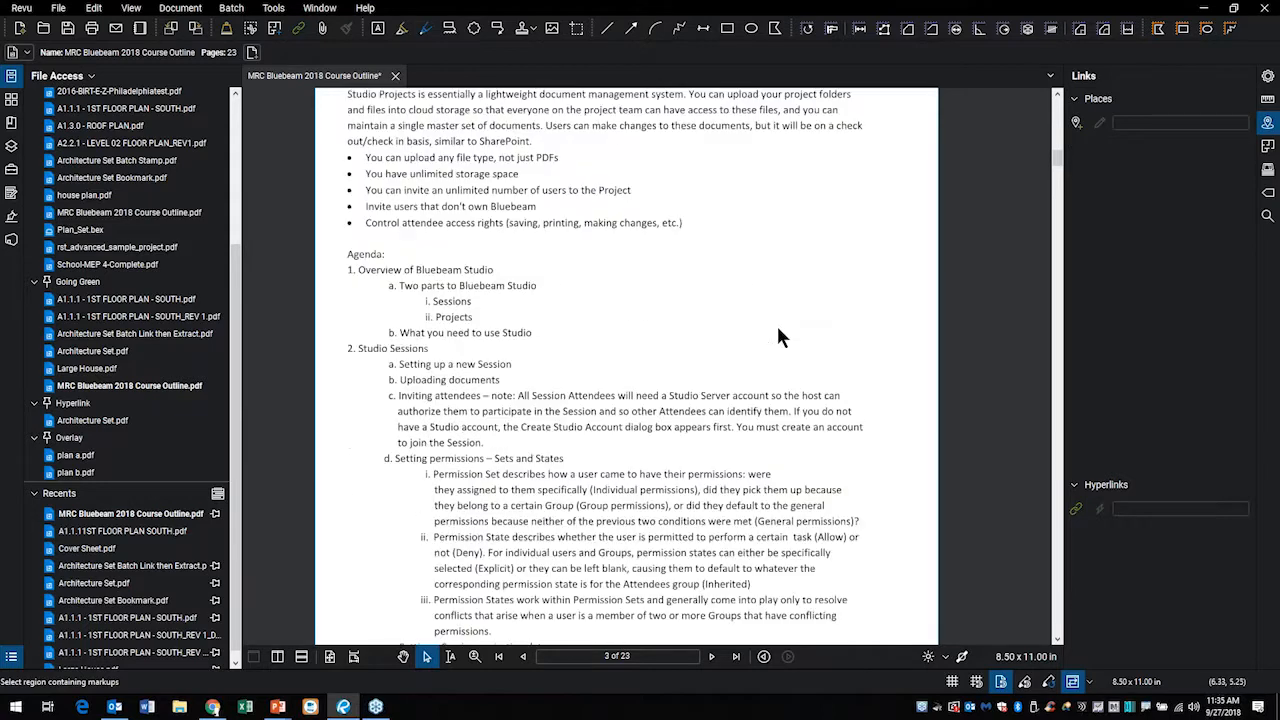
scroll(760, 305, up, 2)
scroll(762, 314, up, 1)
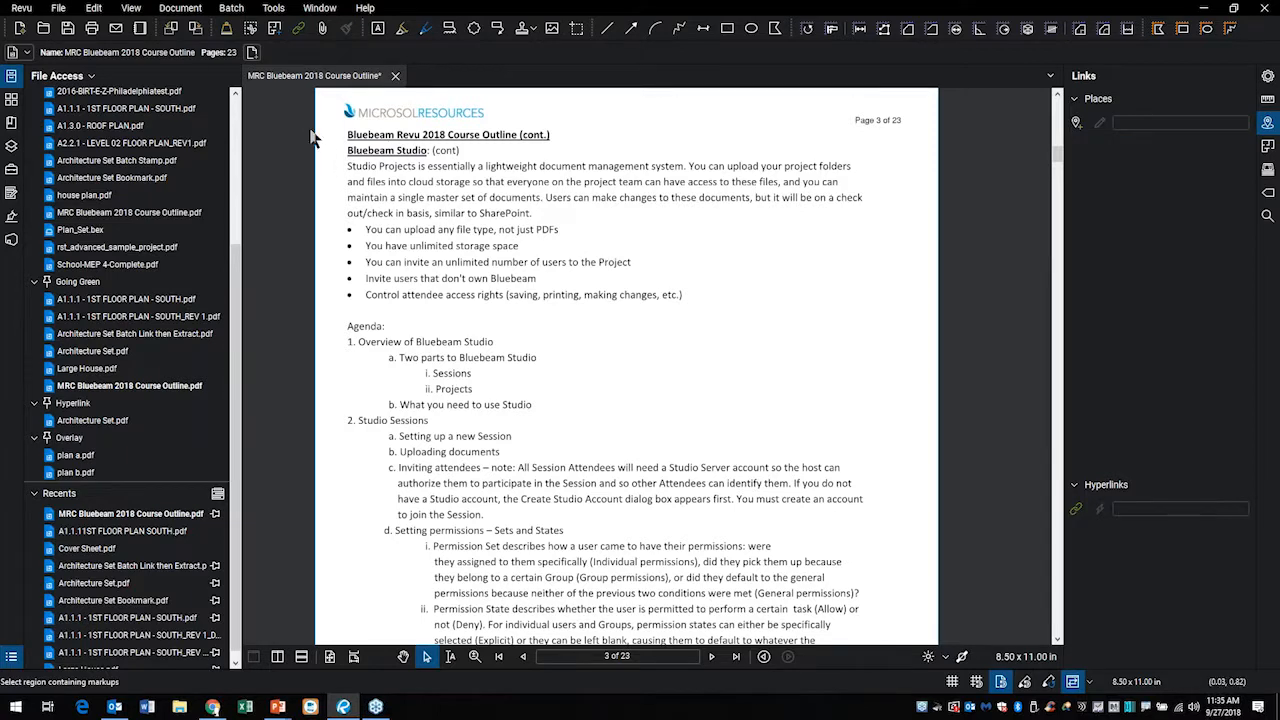
click(394, 76)
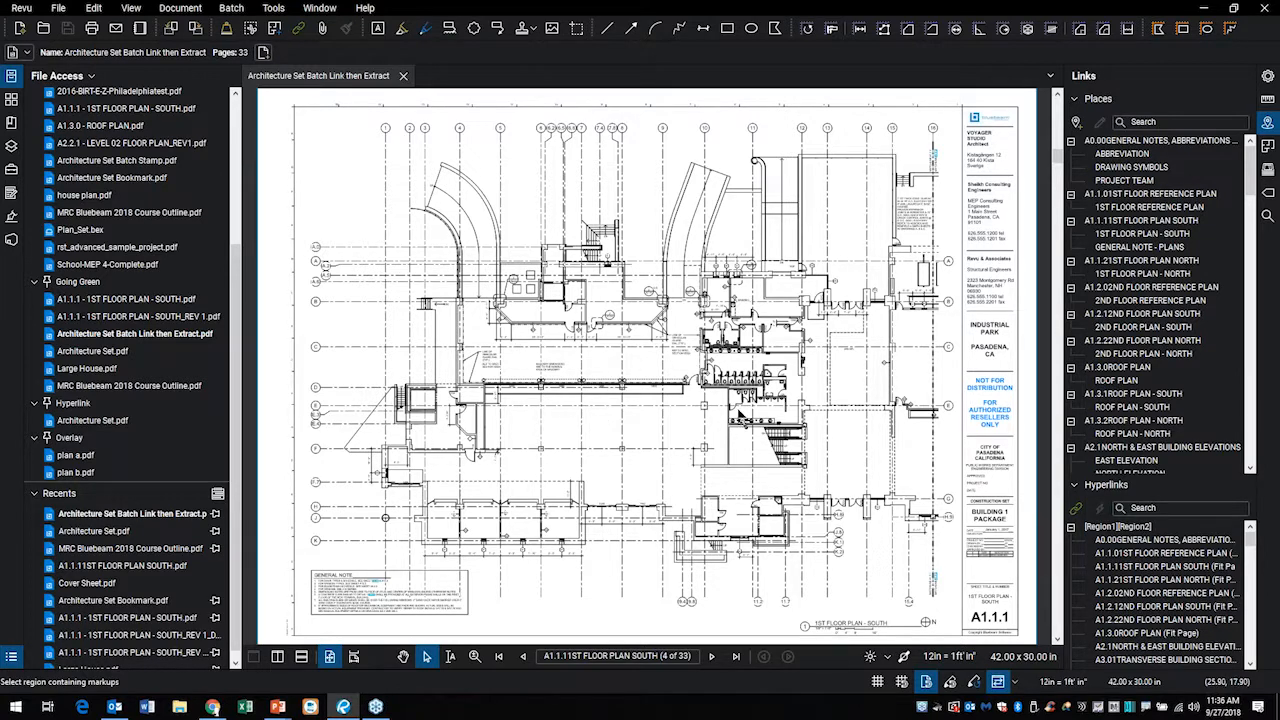
Add a callout reading "eerewrew ewwer" that points into the restroom area on the A1.1.1 floor plan
scroll(741, 413, up, 6)
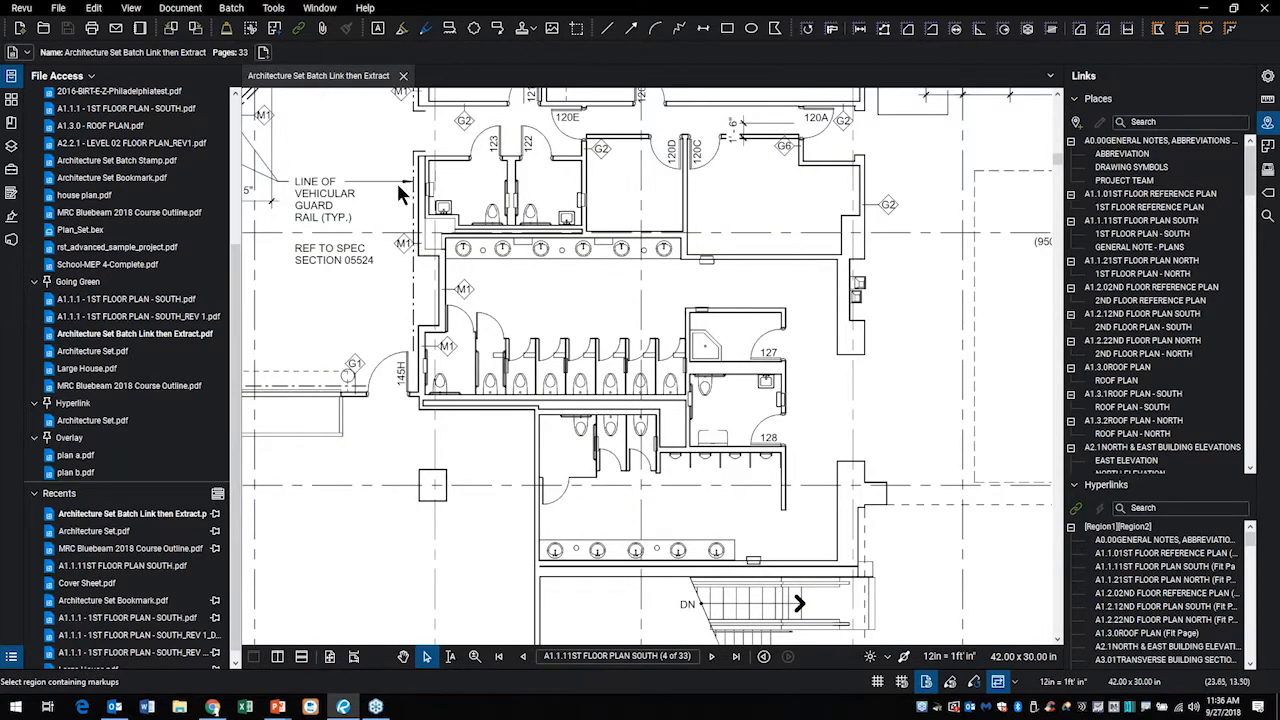
click(378, 30)
mouse_move(379, 53)
mouse_down()
mouse_move(415, 62)
mouse_move(656, 34)
mouse_move(456, 4)
mouse_move(295, 18)
mouse_move(370, 62)
mouse_up()
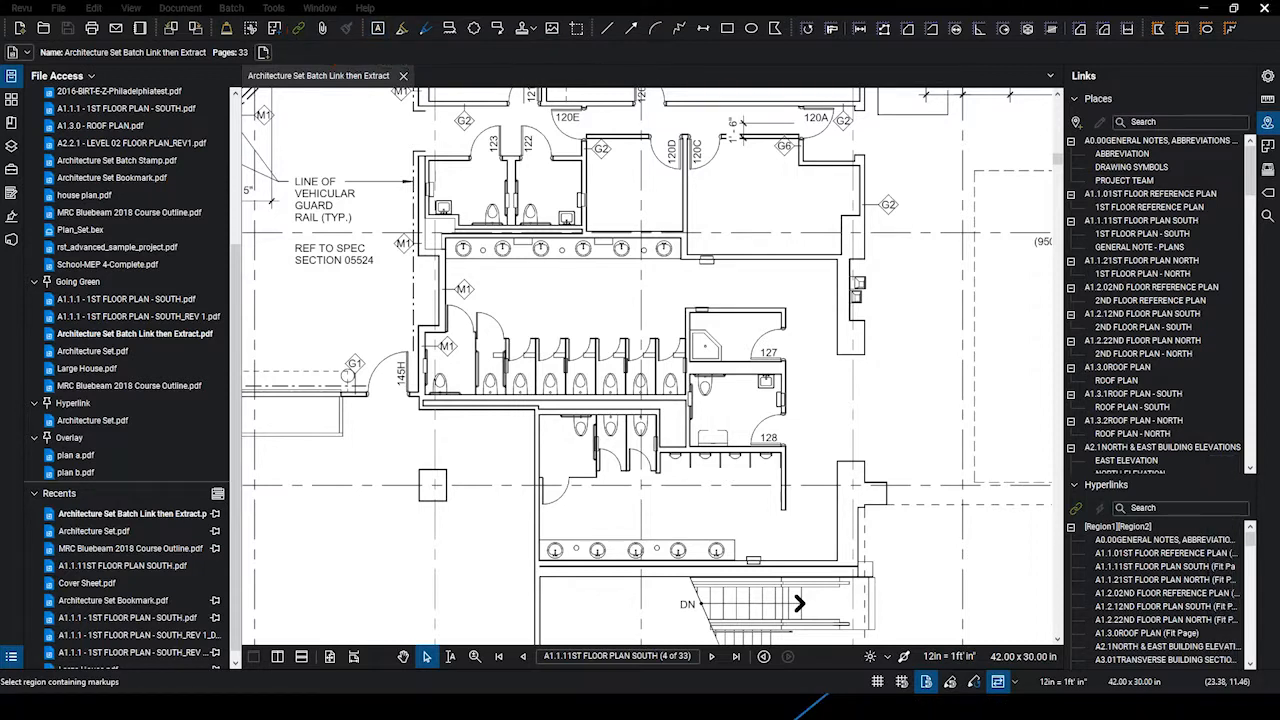
click(273, 8)
mouse_move(291, 26)
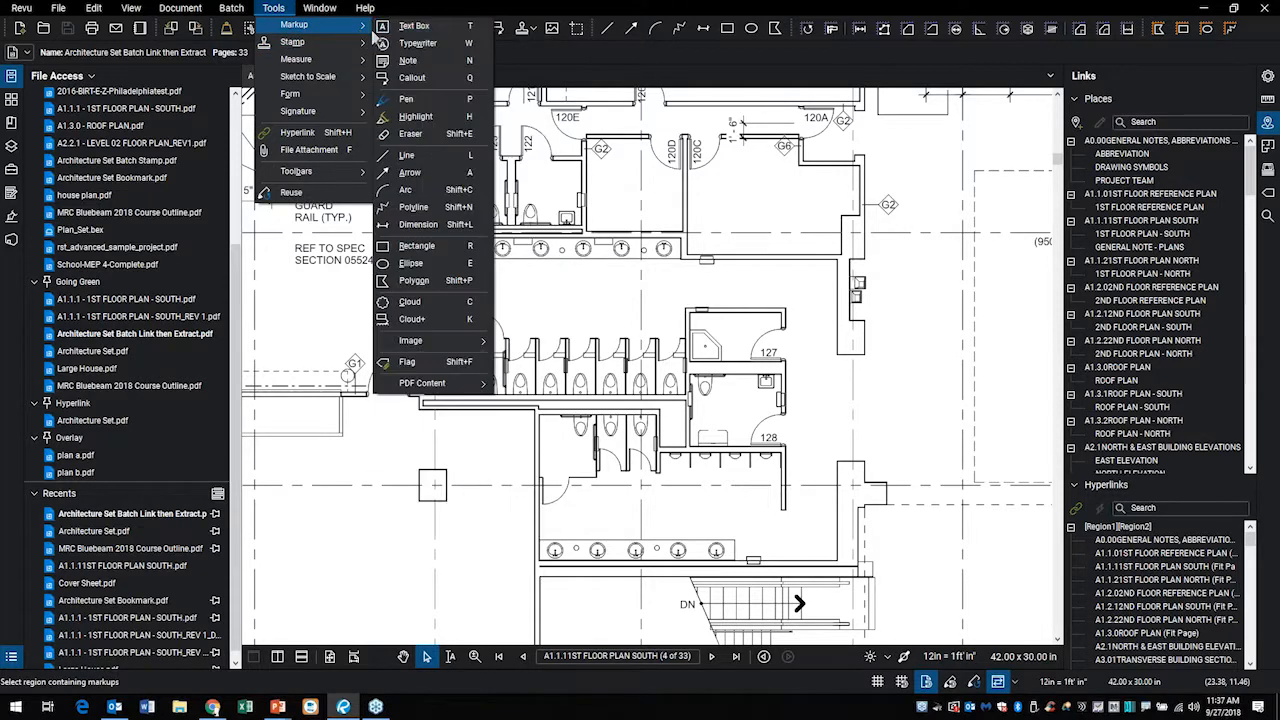
click(422, 80)
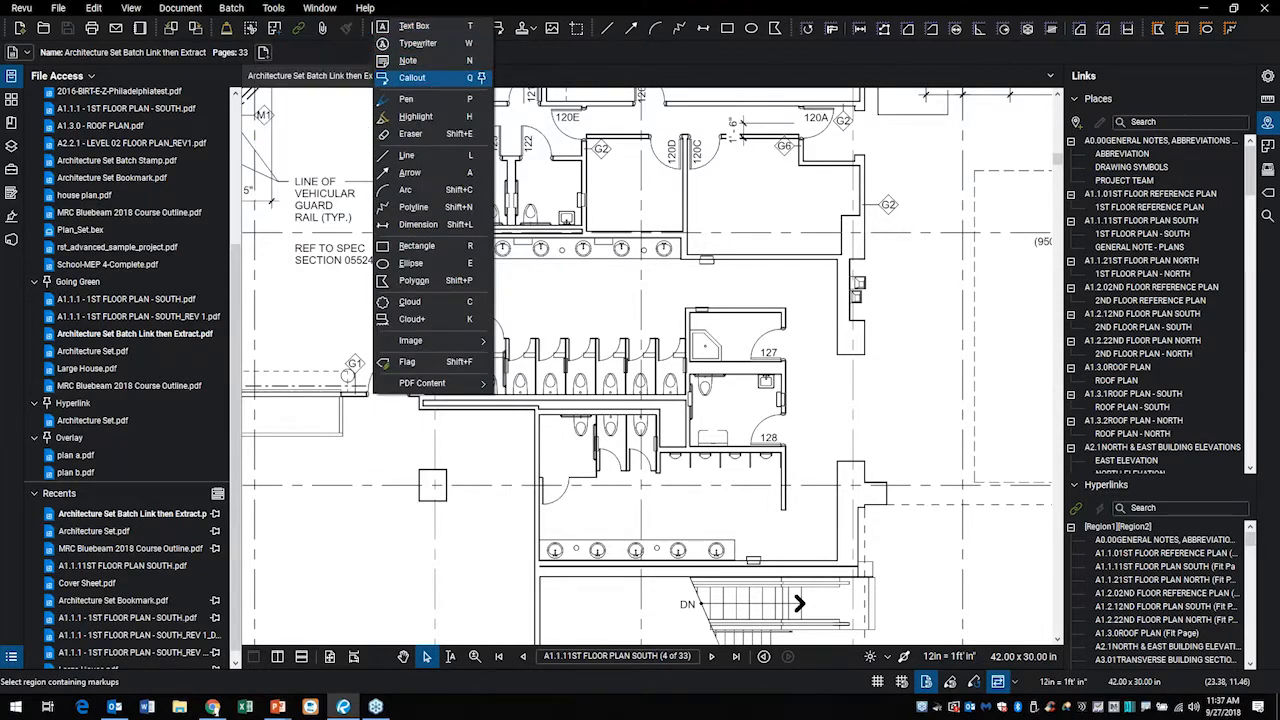
click(660, 291)
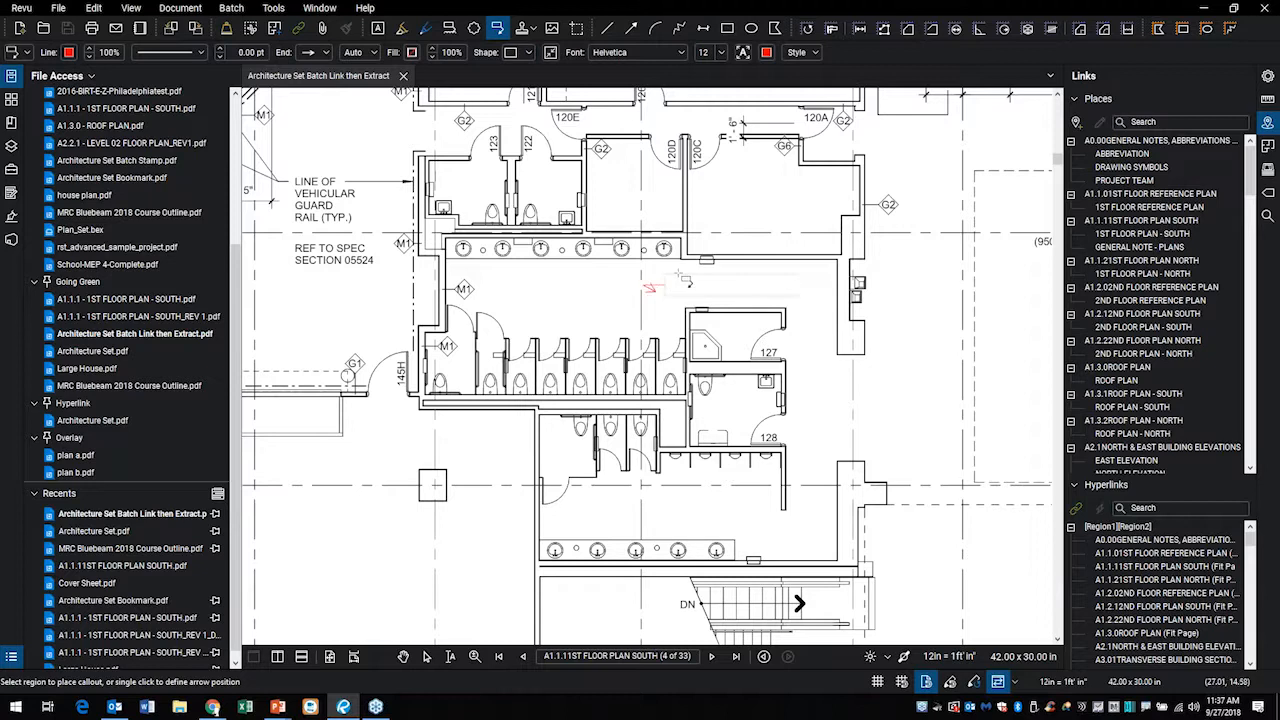
click(745, 212)
text(eerewrew ewwer)
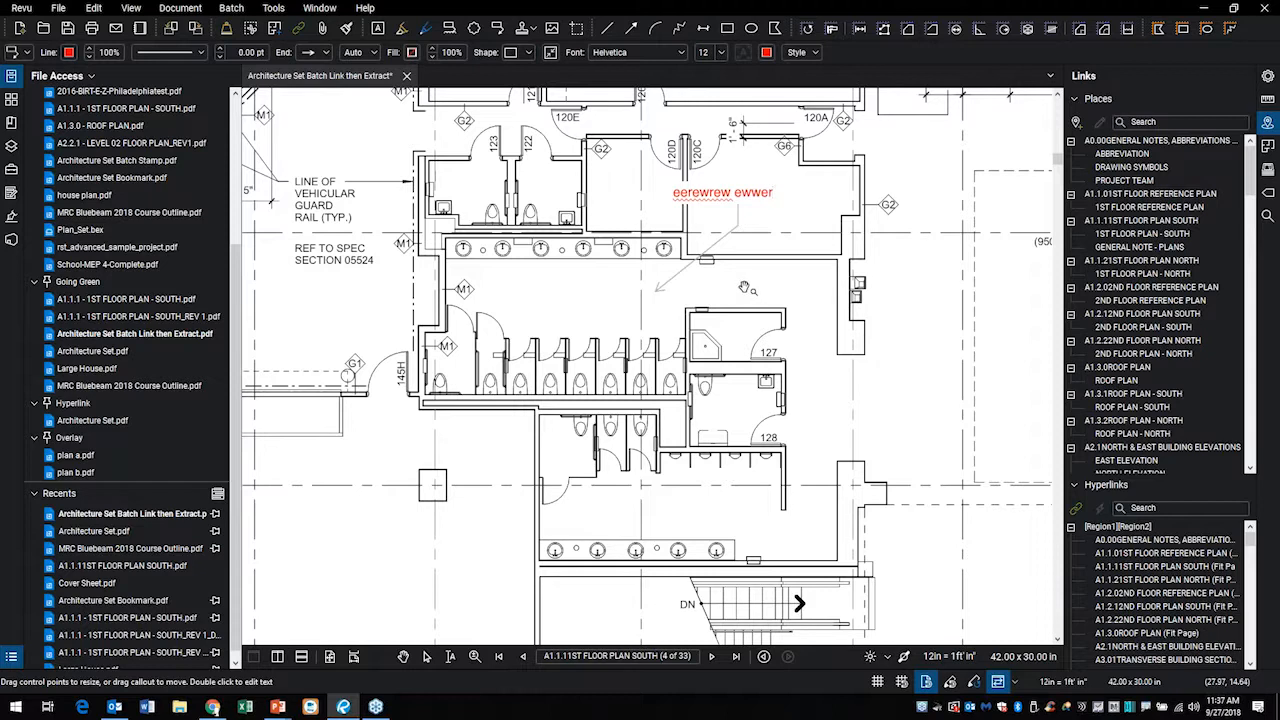
Autosize the callout's text box to fit its text, and deselect the callout
click(717, 275)
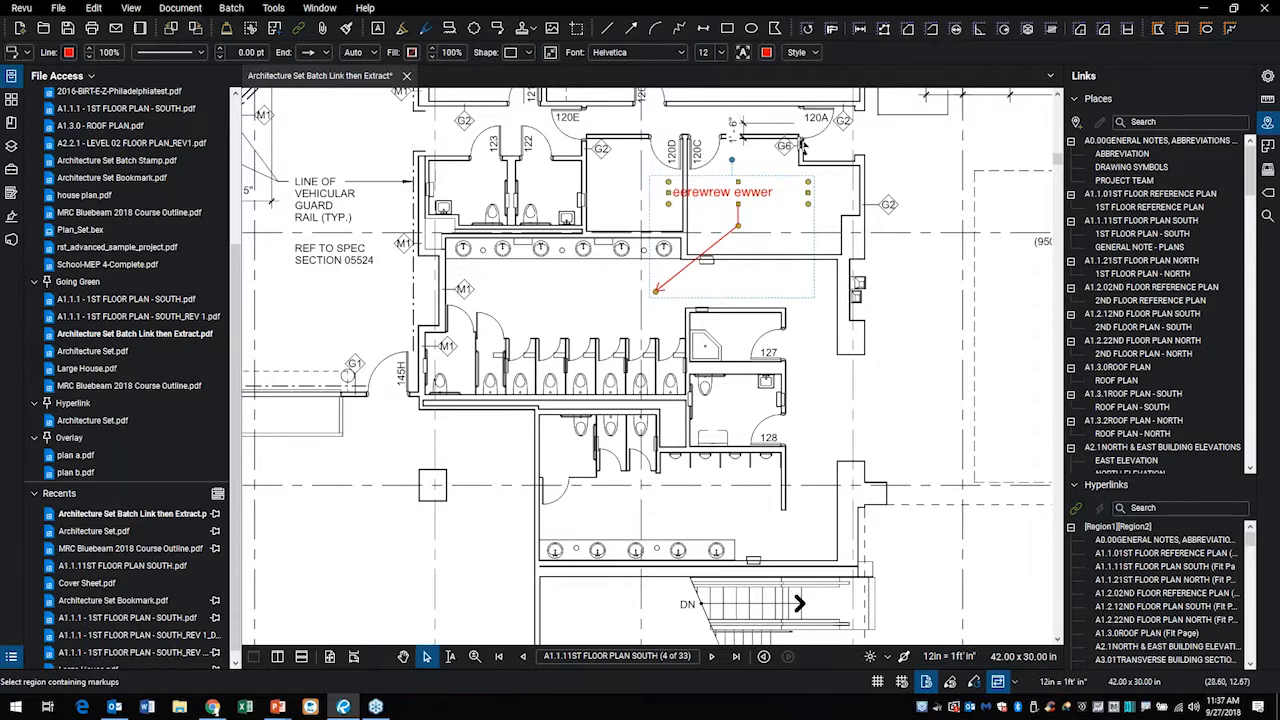
click(551, 53)
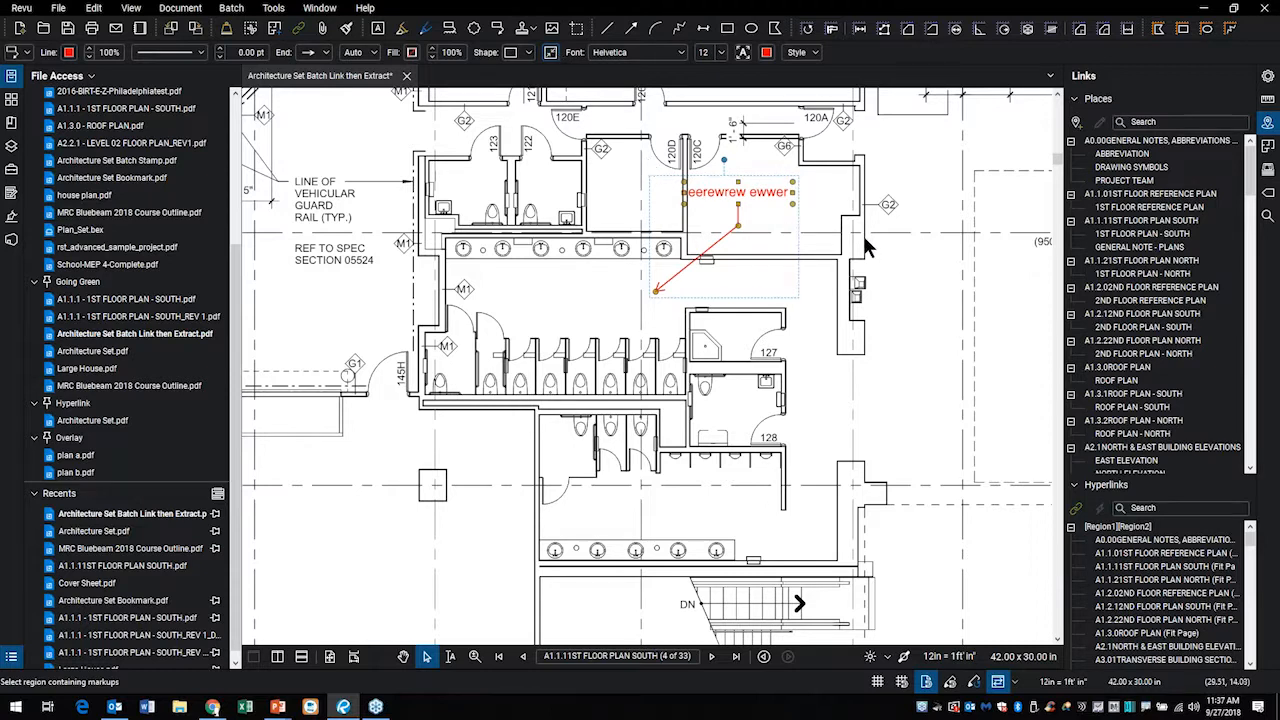
click(814, 279)
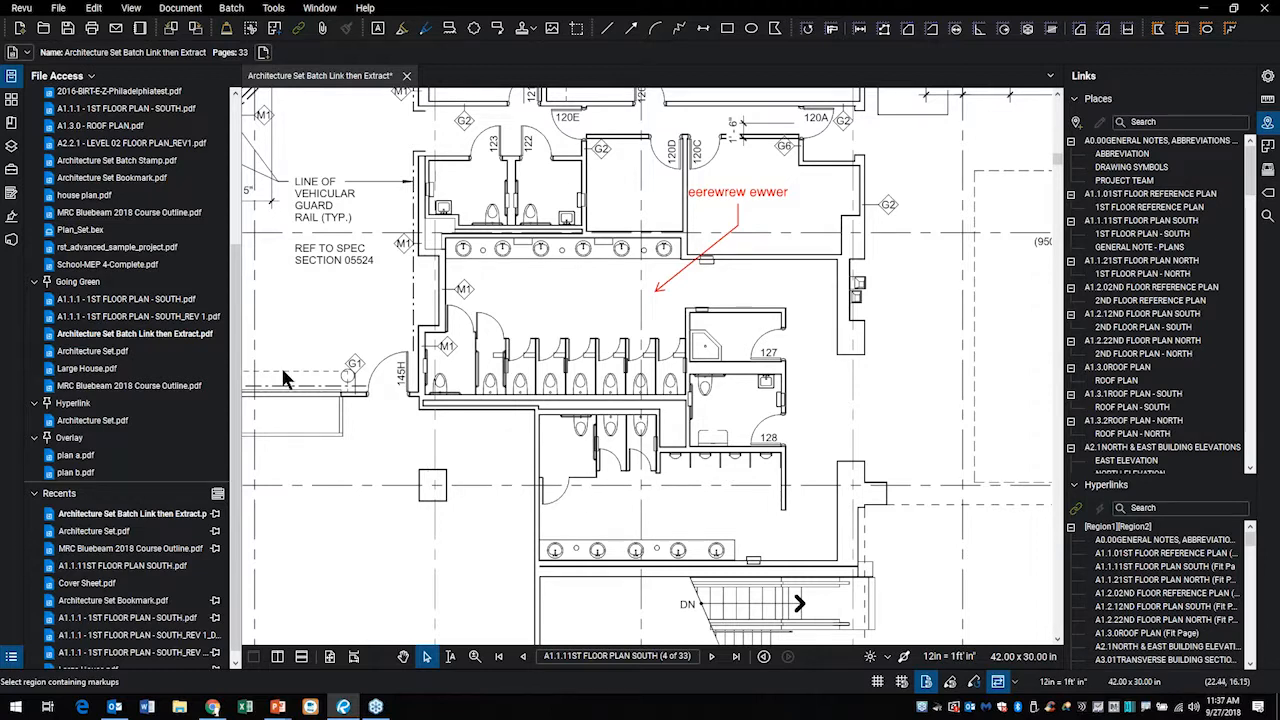
Collapse the File Access and Links panels, and draw a cloud markup around the restroom's toilet stalls
click(12, 79)
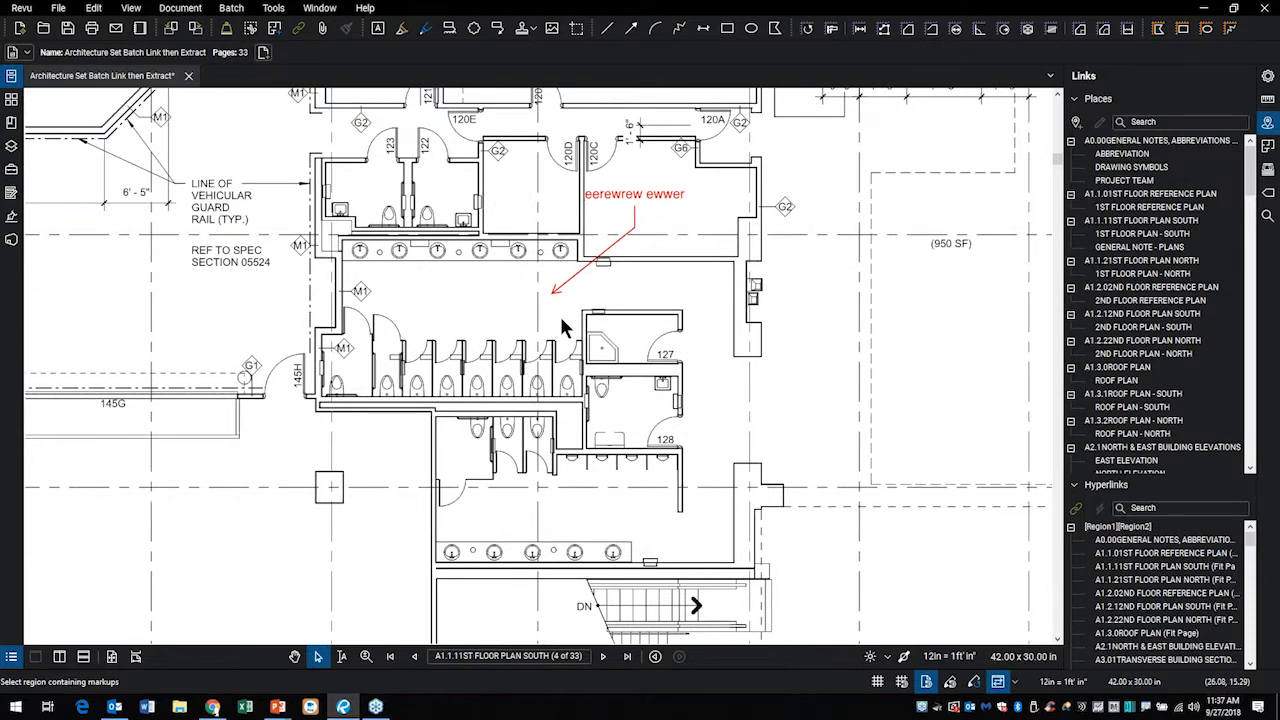
click(1268, 124)
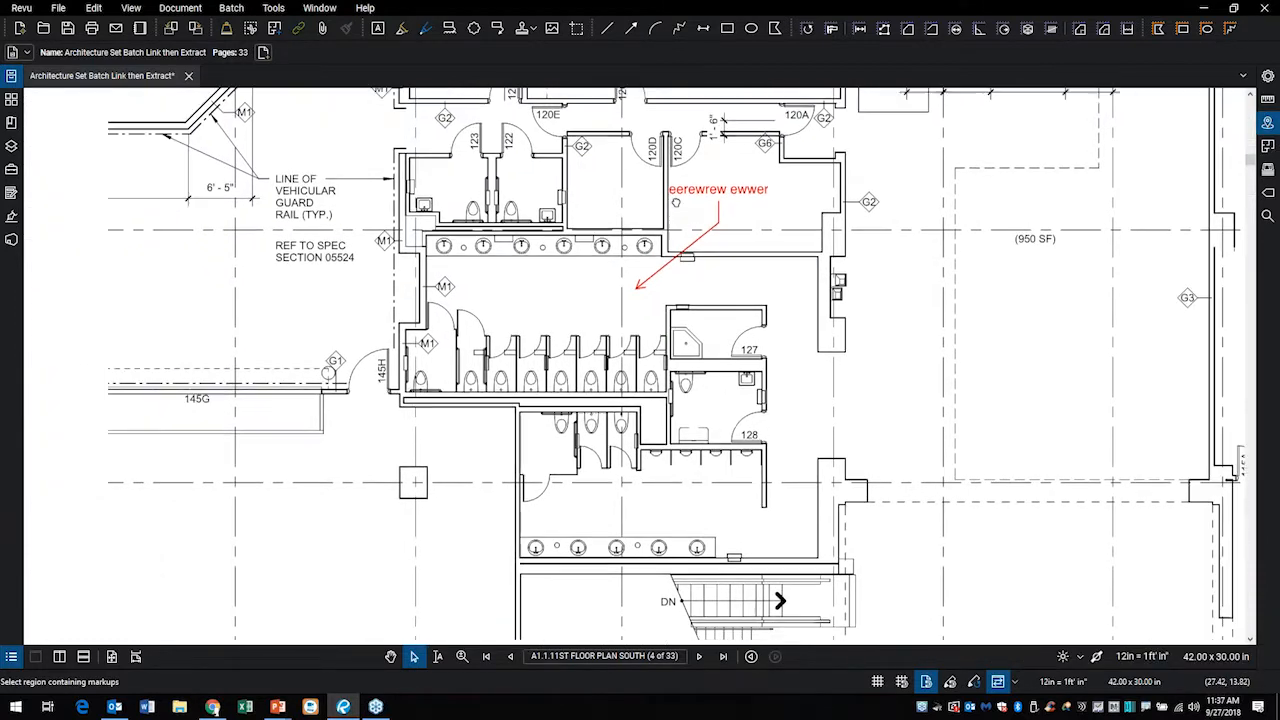
click(475, 30)
drag(458, 273, 575, 401)
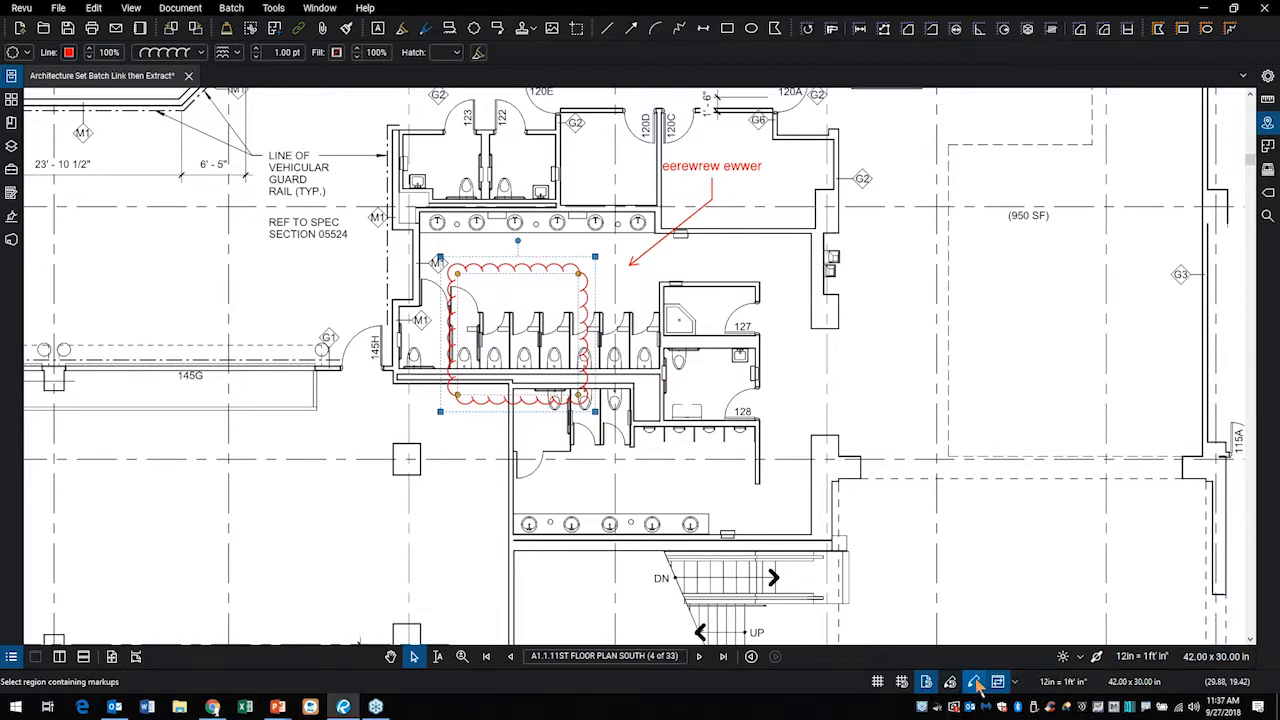
Draw three more clouds in succession: around the wall at tag G2, around label 145G, and above the stairs
click(478, 35)
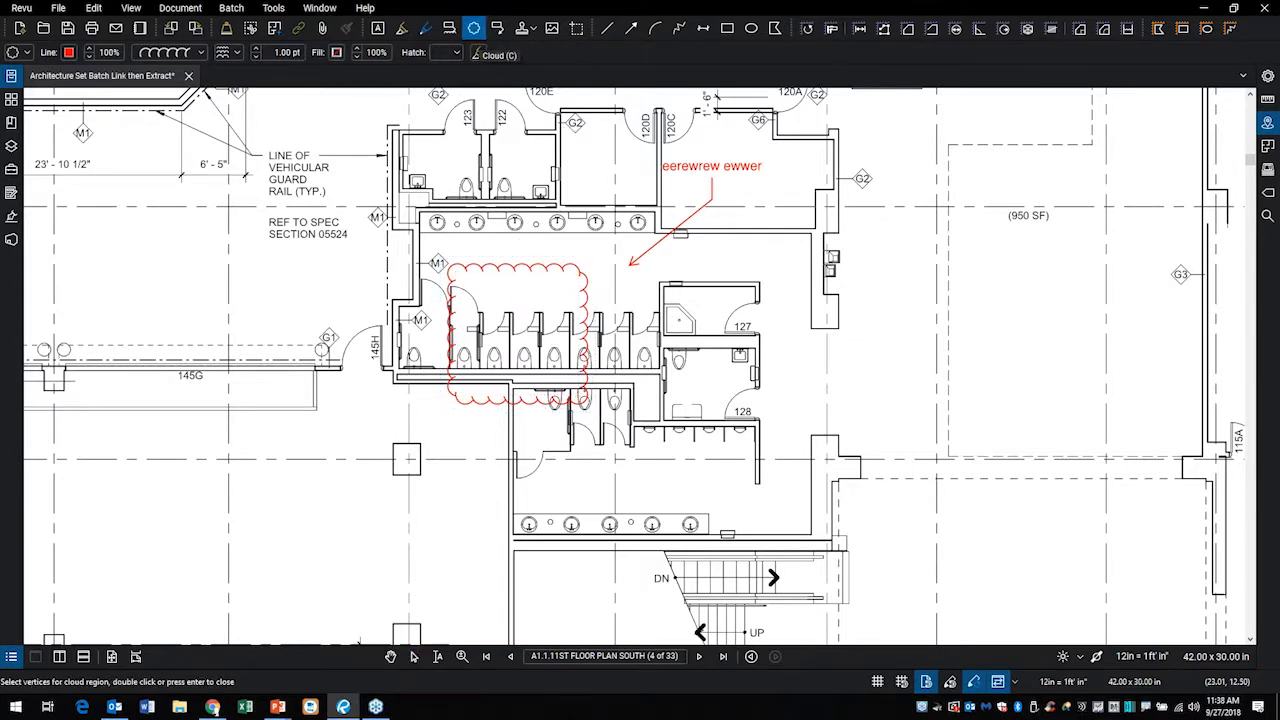
drag(774, 187, 906, 326)
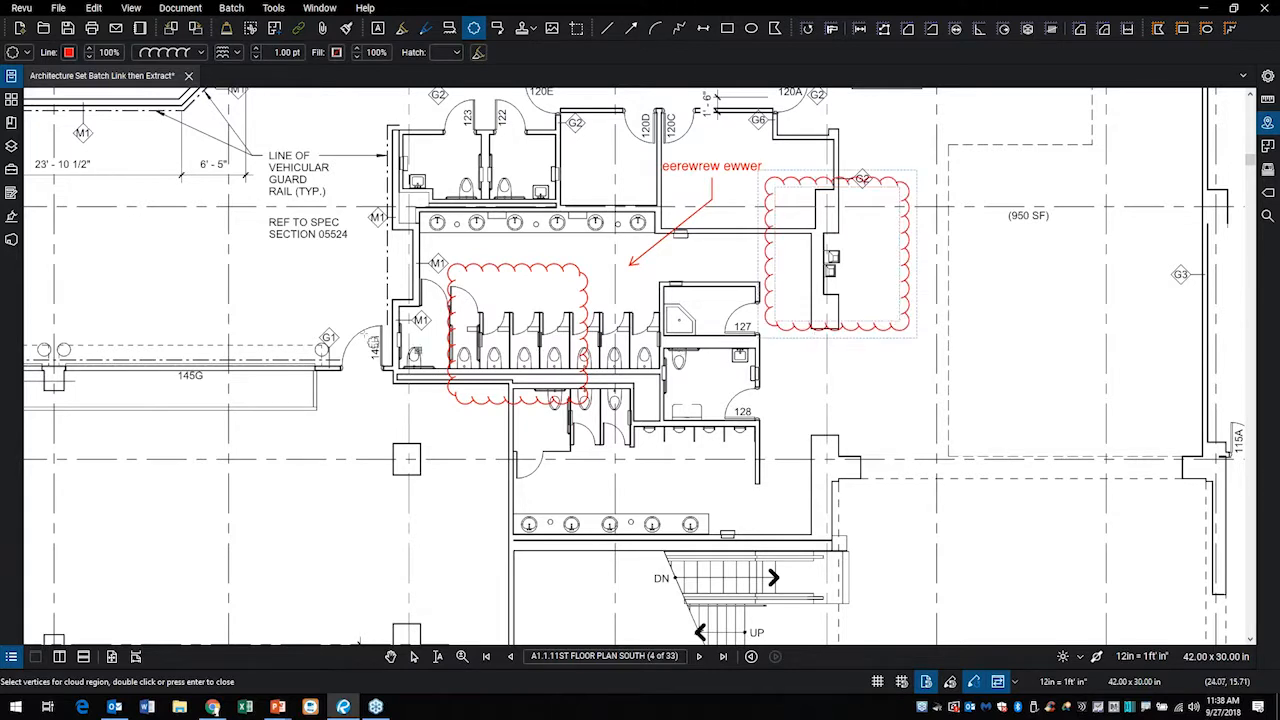
drag(205, 315, 336, 416)
drag(724, 497, 851, 591)
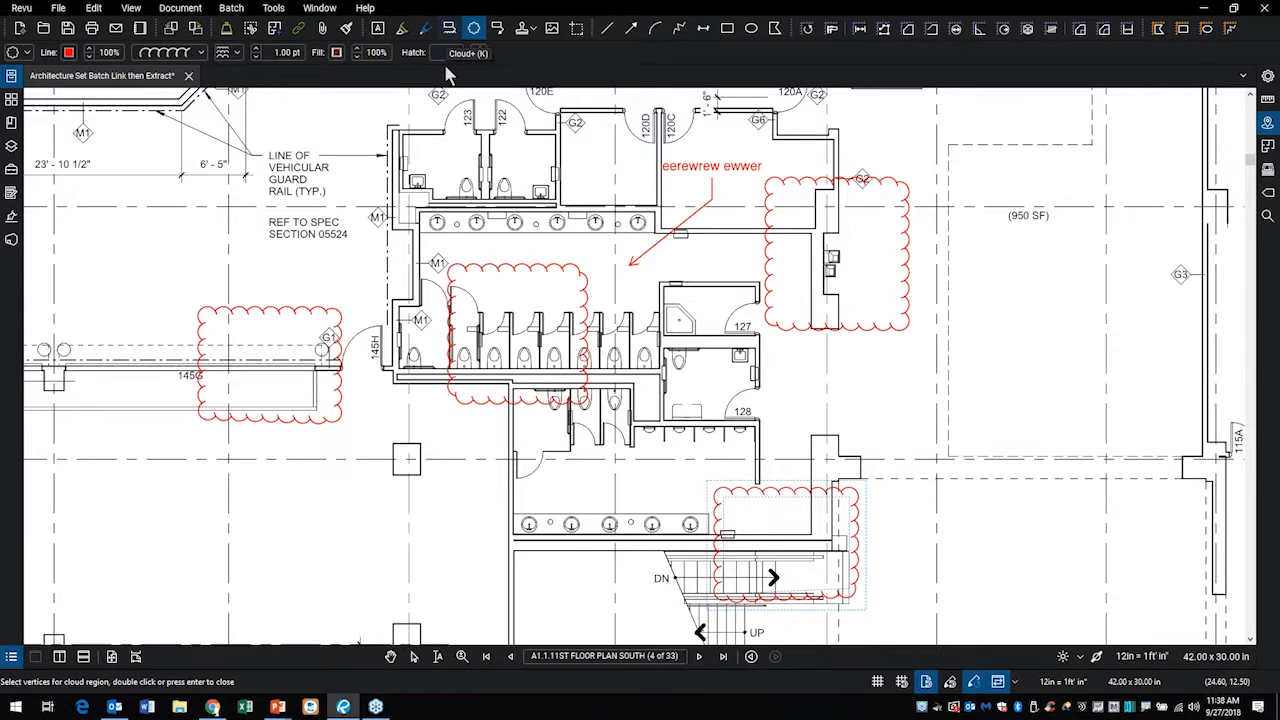
Activate the Cloud+ tool and examine its default properties, such as color, opacity, line width and font
click(449, 30)
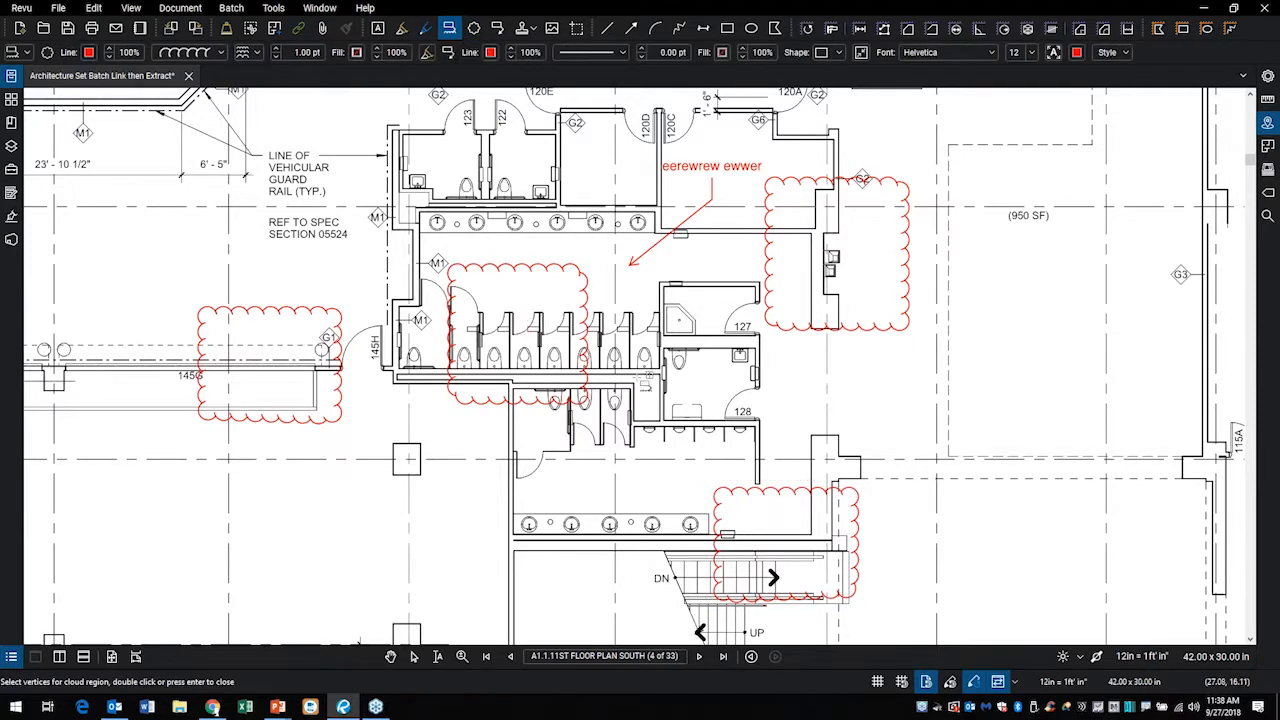
mouse_move(361, 378)
mouse_down()
mouse_move(420, 463)
mouse_move(506, 498)
mouse_up()
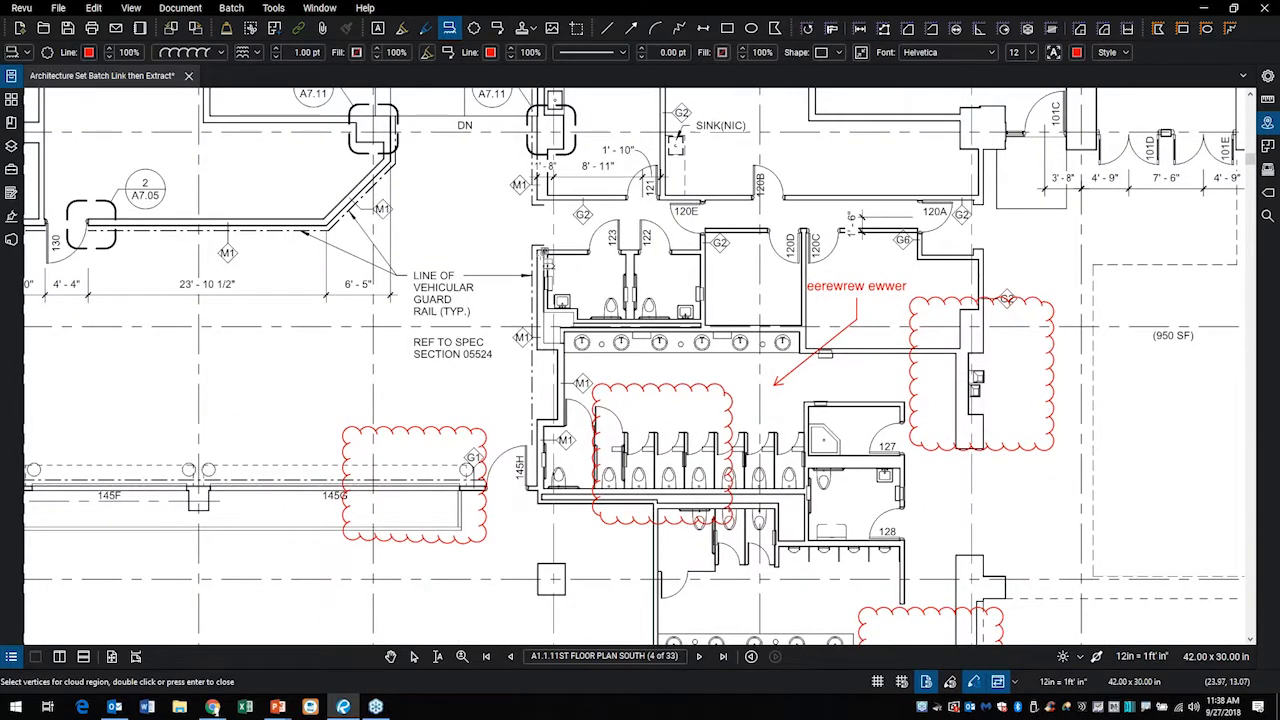
click(1268, 79)
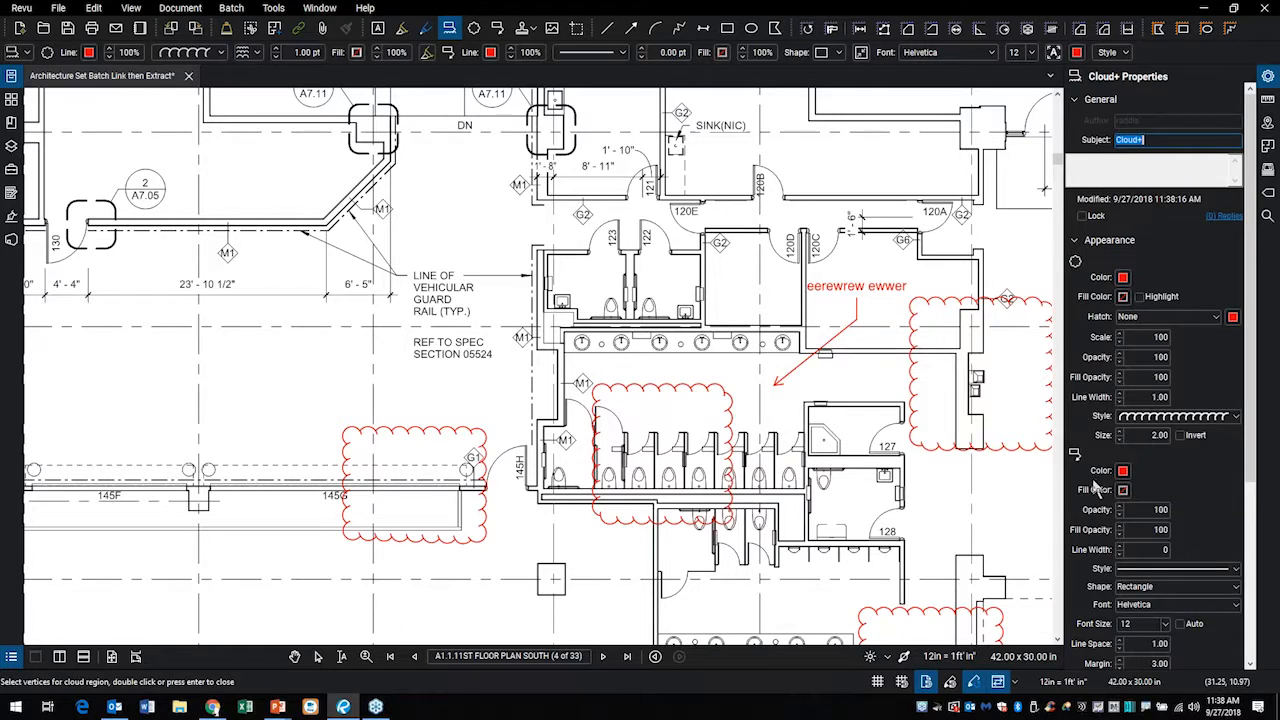
click(1268, 80)
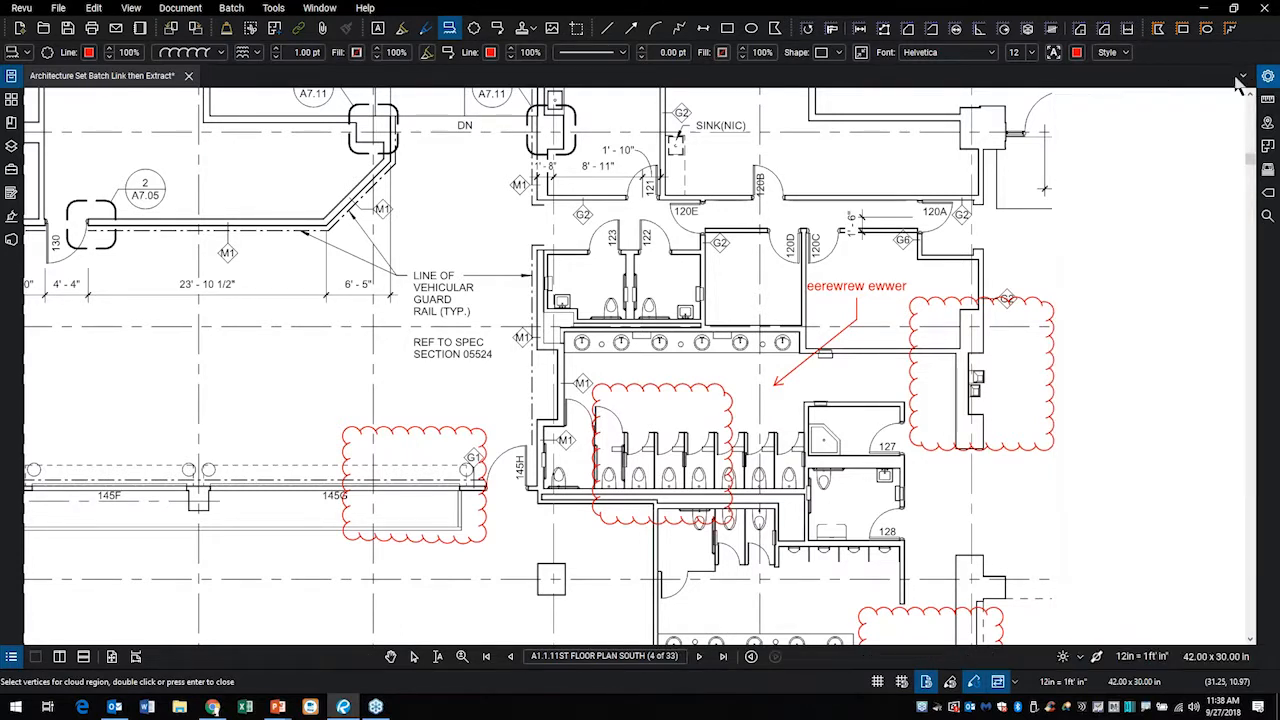
click(348, 122)
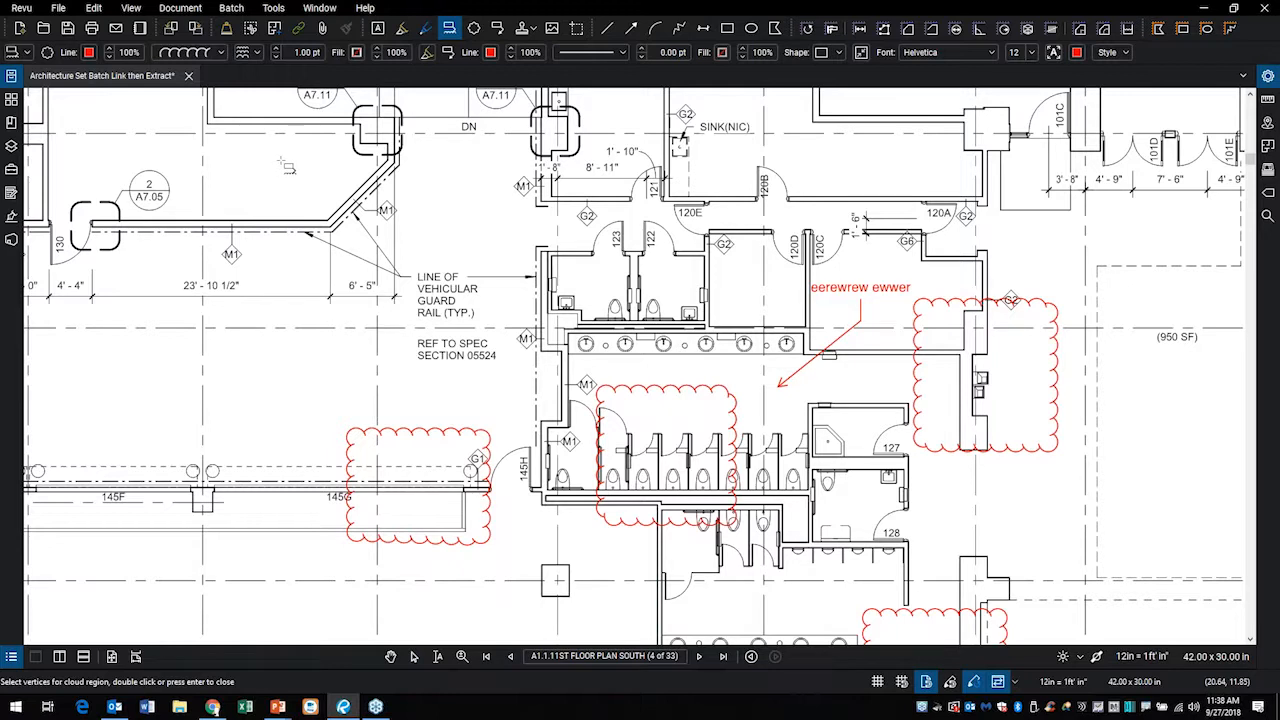
key(Escape)
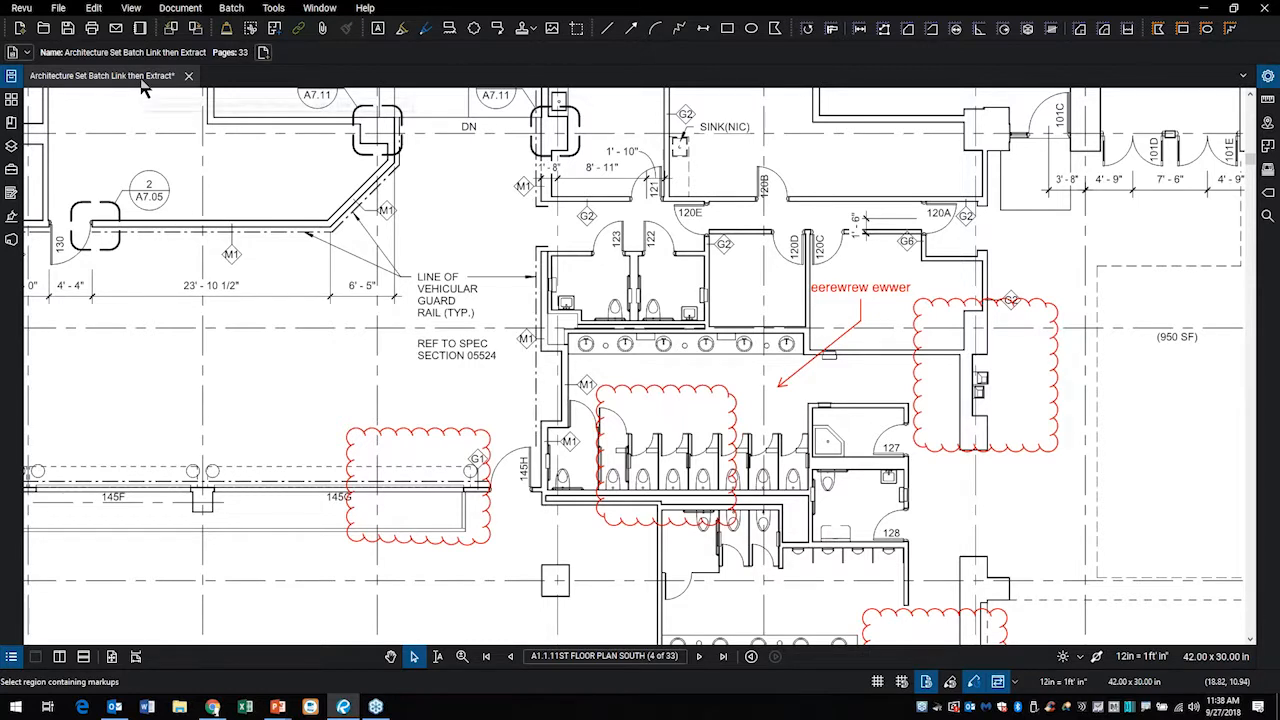
mouse_move(320, 68)
mouse_down()
mouse_move(436, 45)
mouse_move(118, 12)
mouse_move(100, 82)
mouse_up()
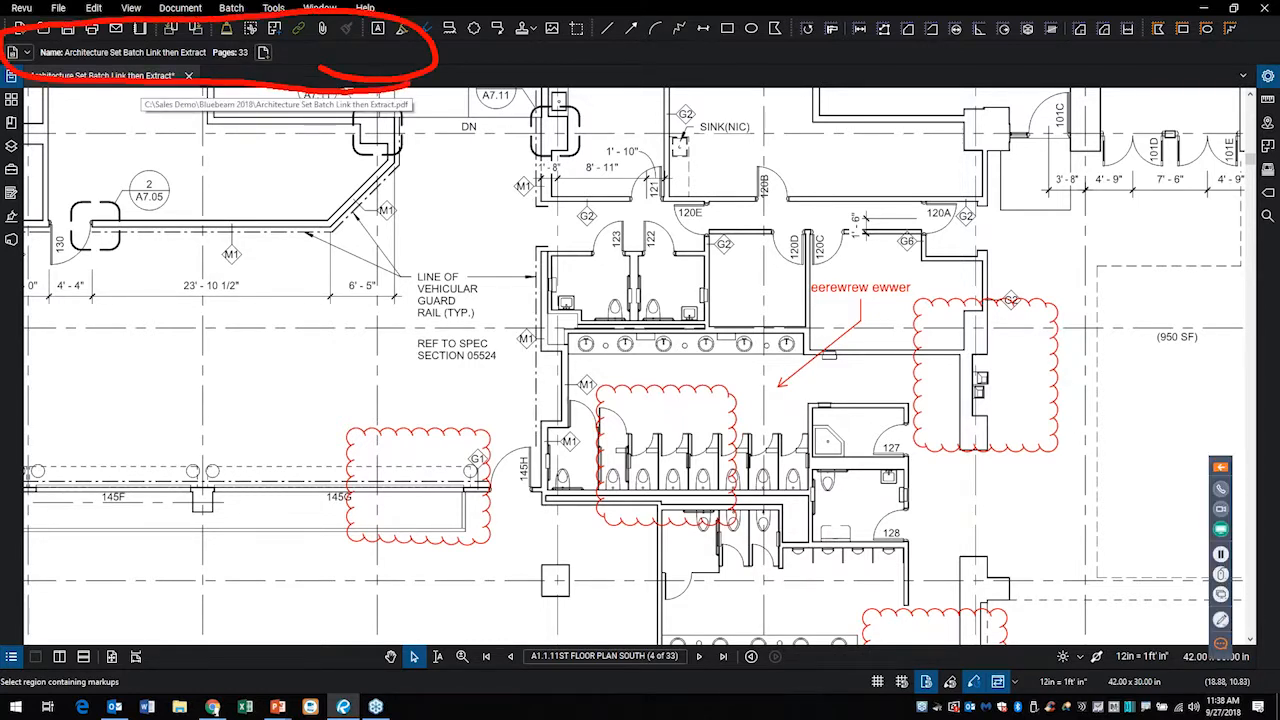
key(Escape)
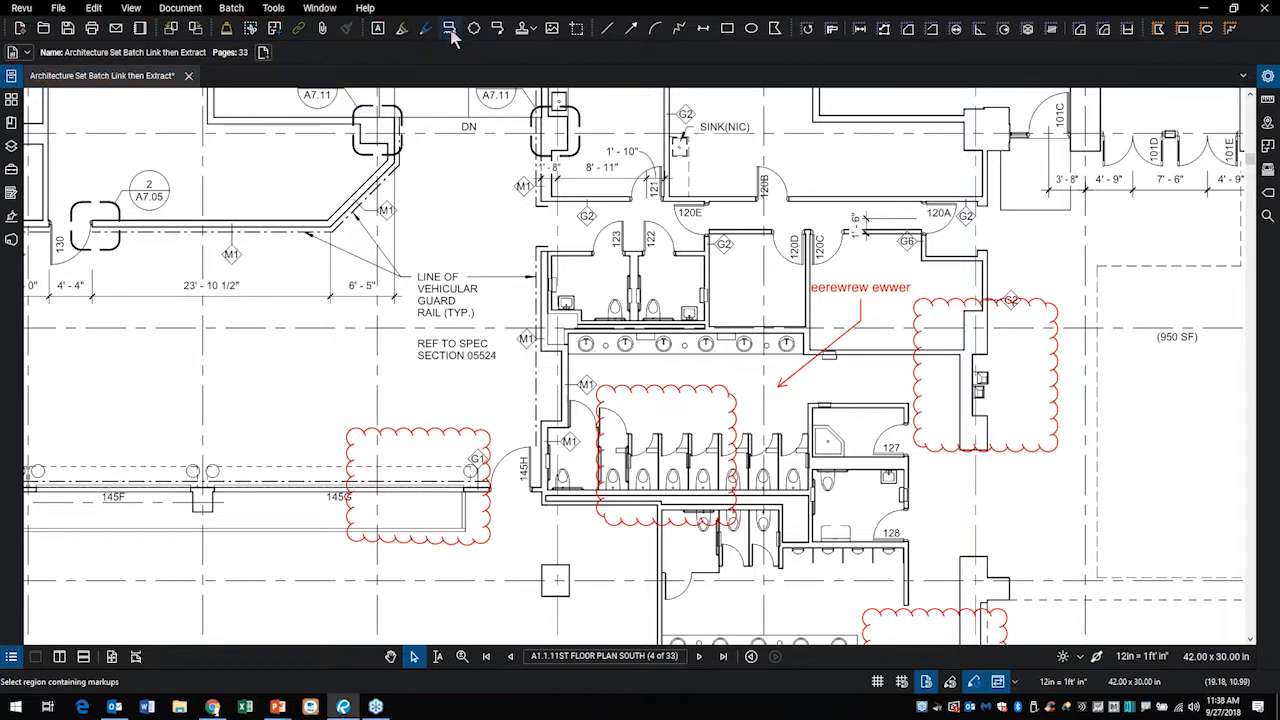
Review the Cloud+ tool's line style, cloud size, properties, subject and default-setting options without changing them
click(450, 32)
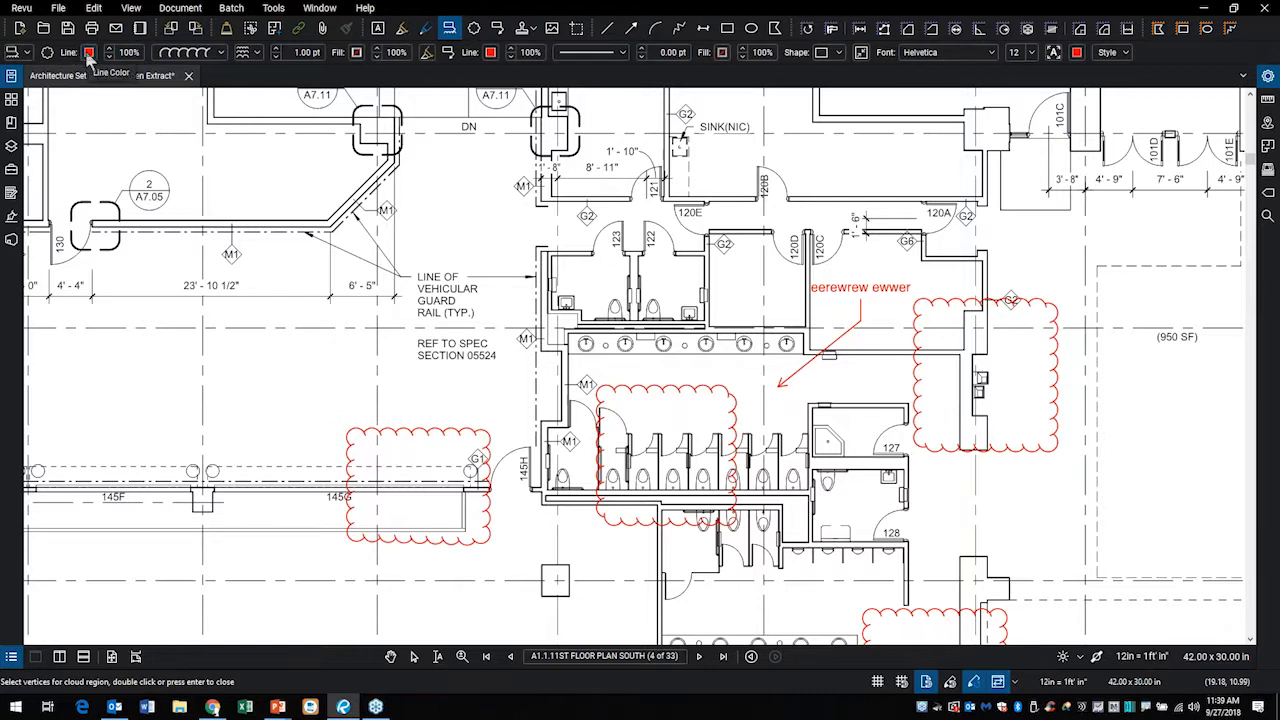
click(222, 52)
click(224, 50)
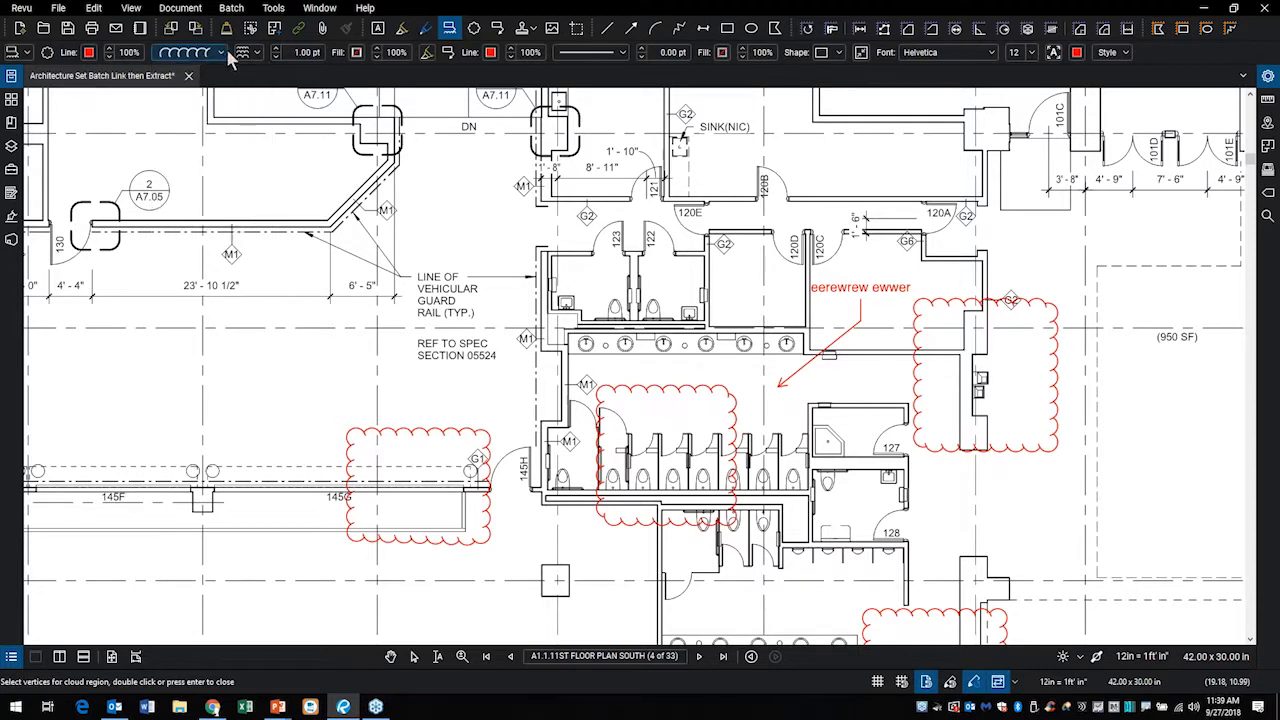
click(257, 52)
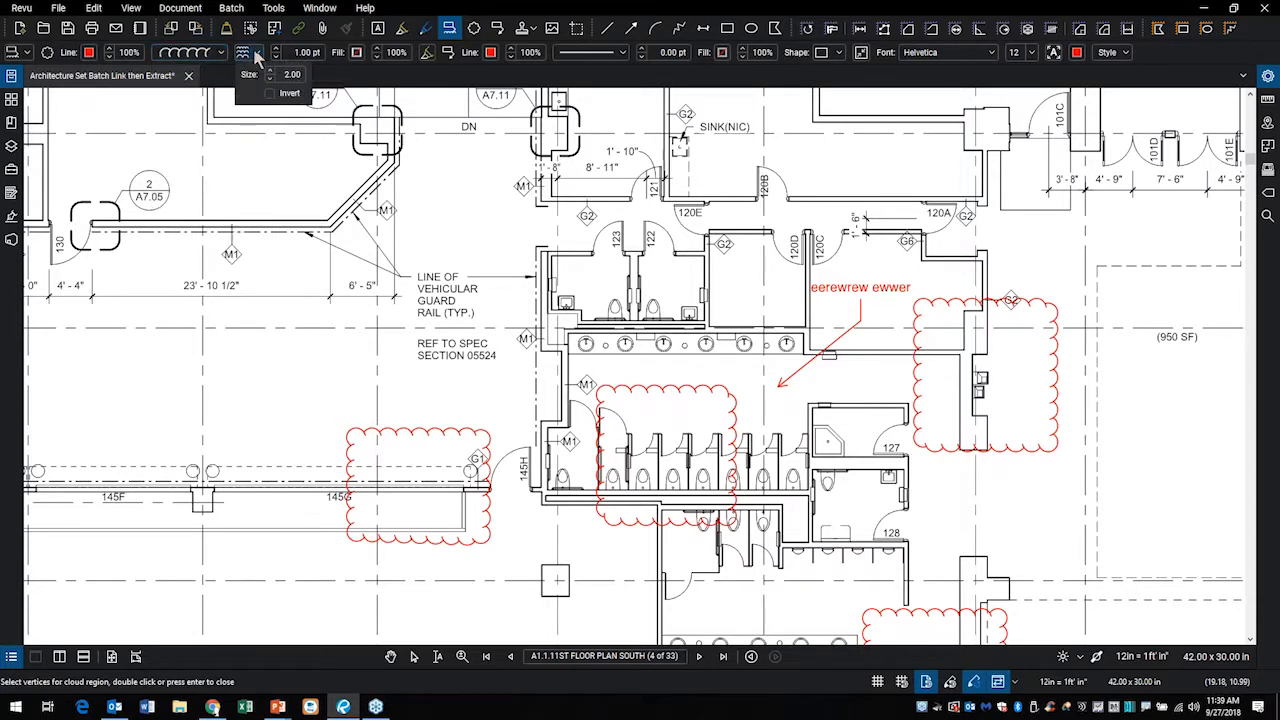
click(257, 53)
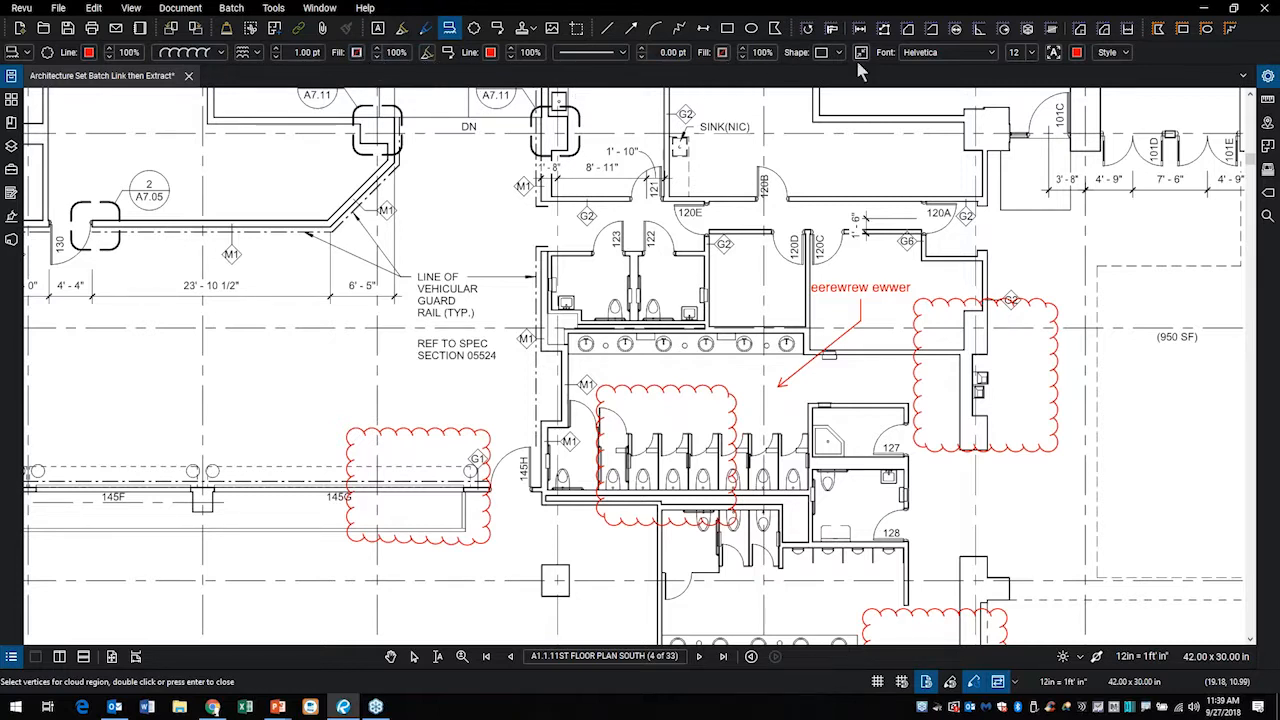
click(1268, 77)
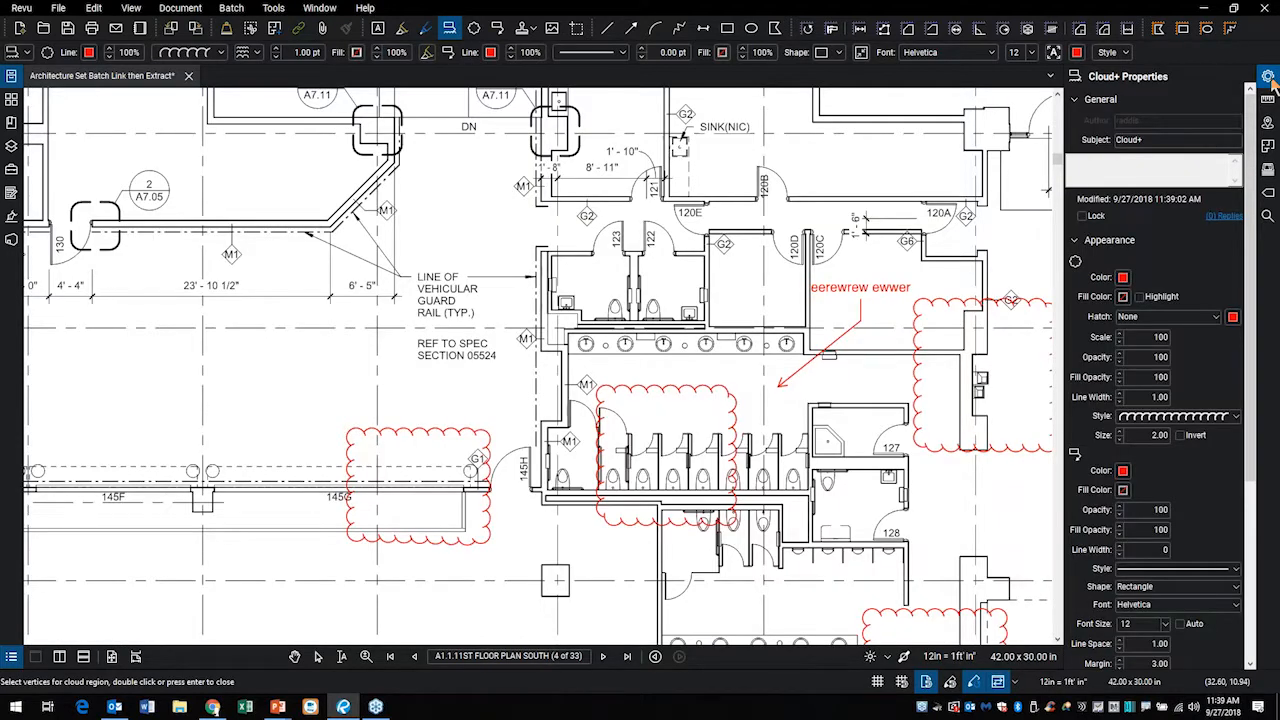
click(1268, 77)
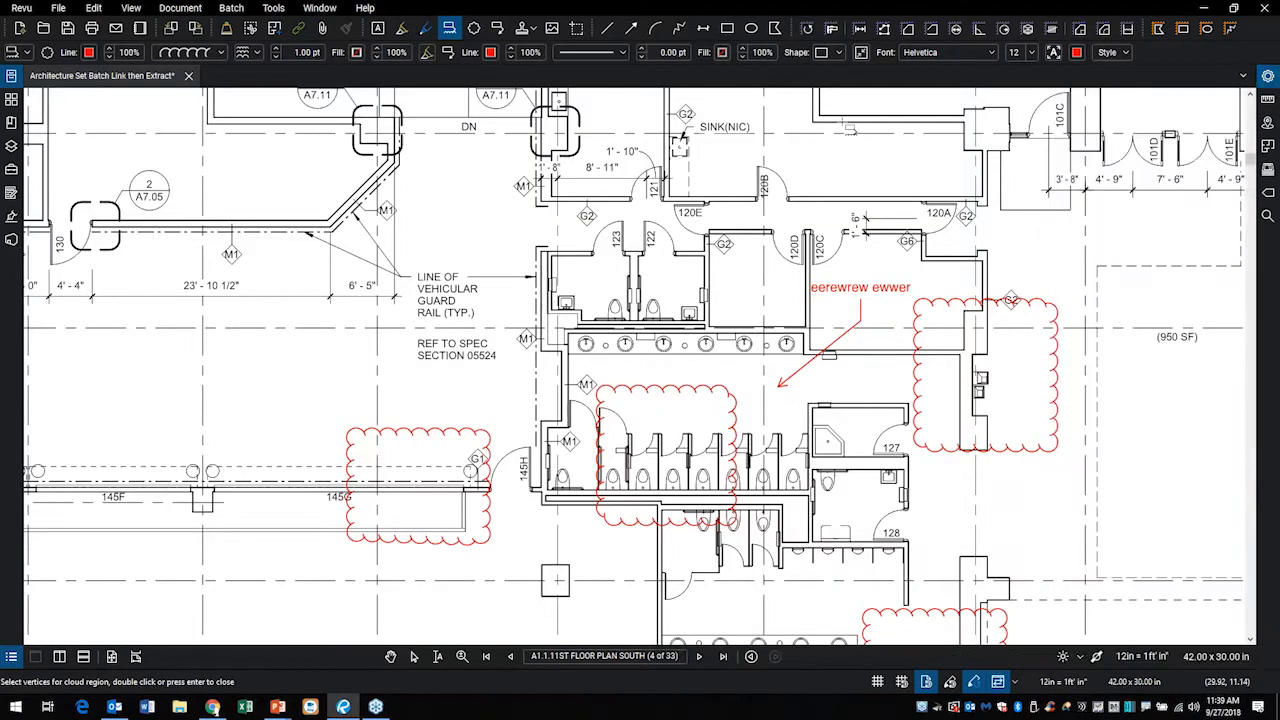
click(29, 52)
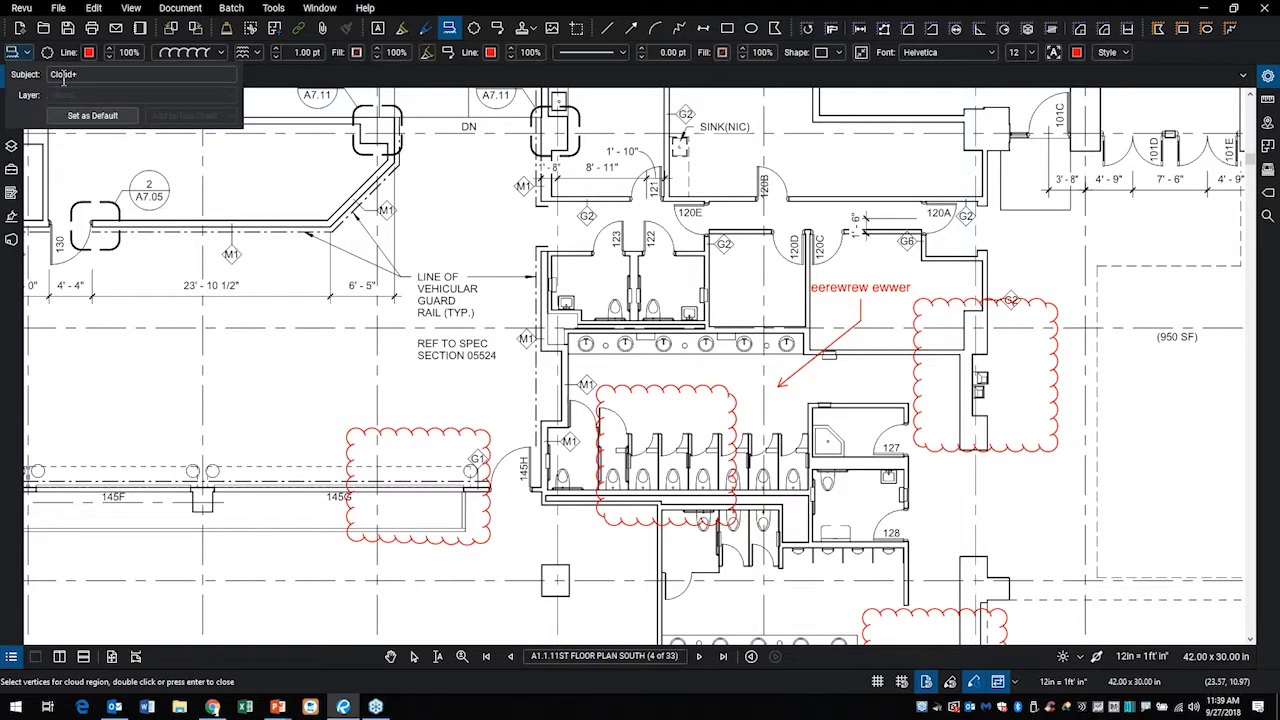
key(Escape)
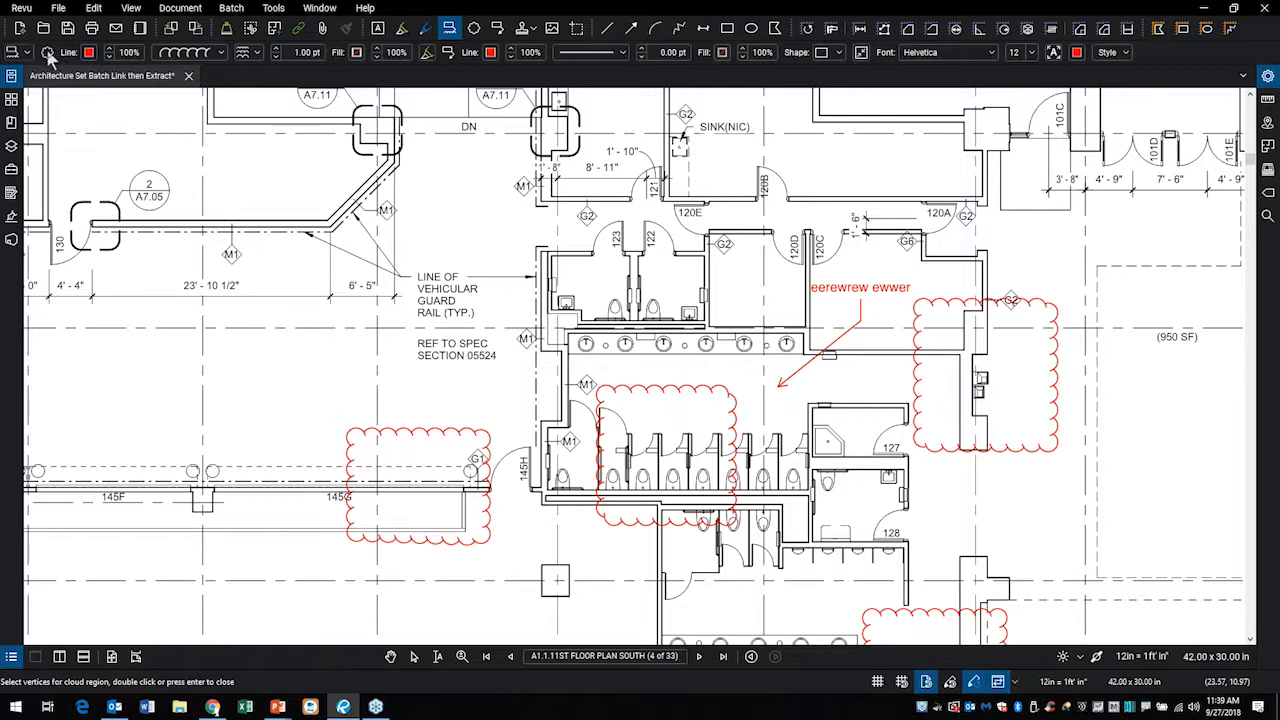
Draw a Cloud+ markup around restrooms 122 and 123, with a callout above reading "Review"
drag(518, 240, 684, 374)
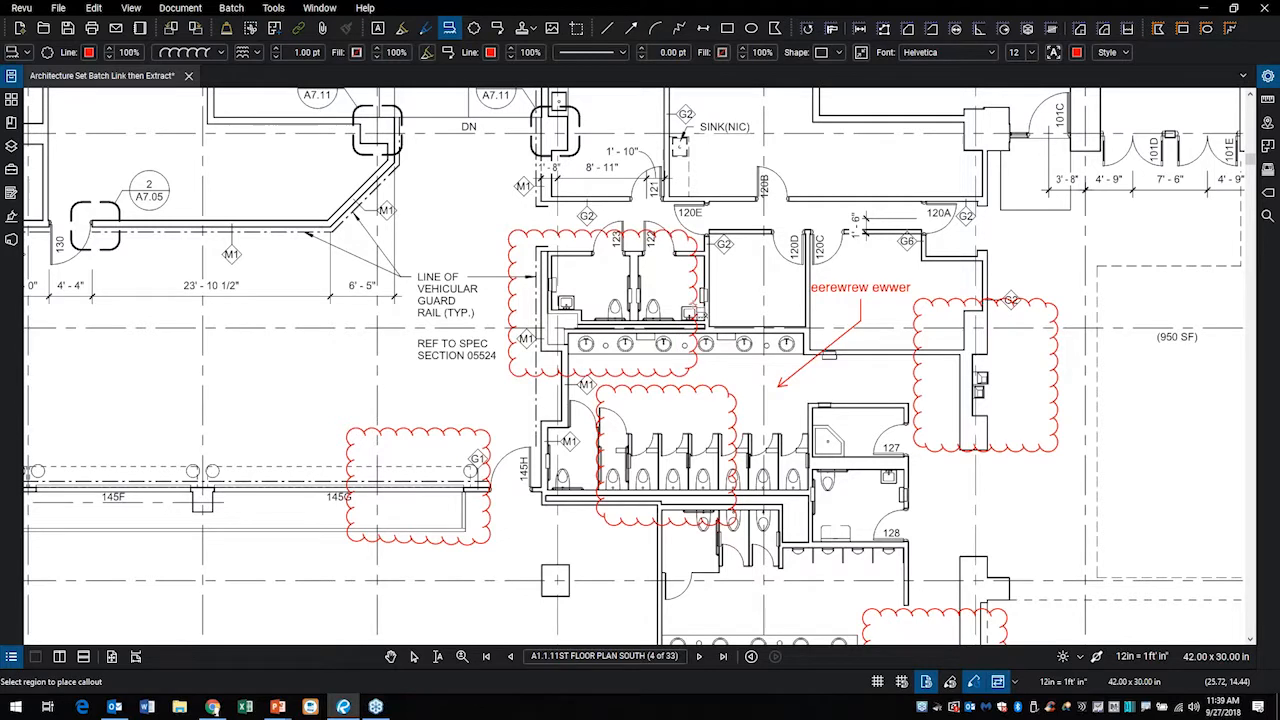
click(776, 156)
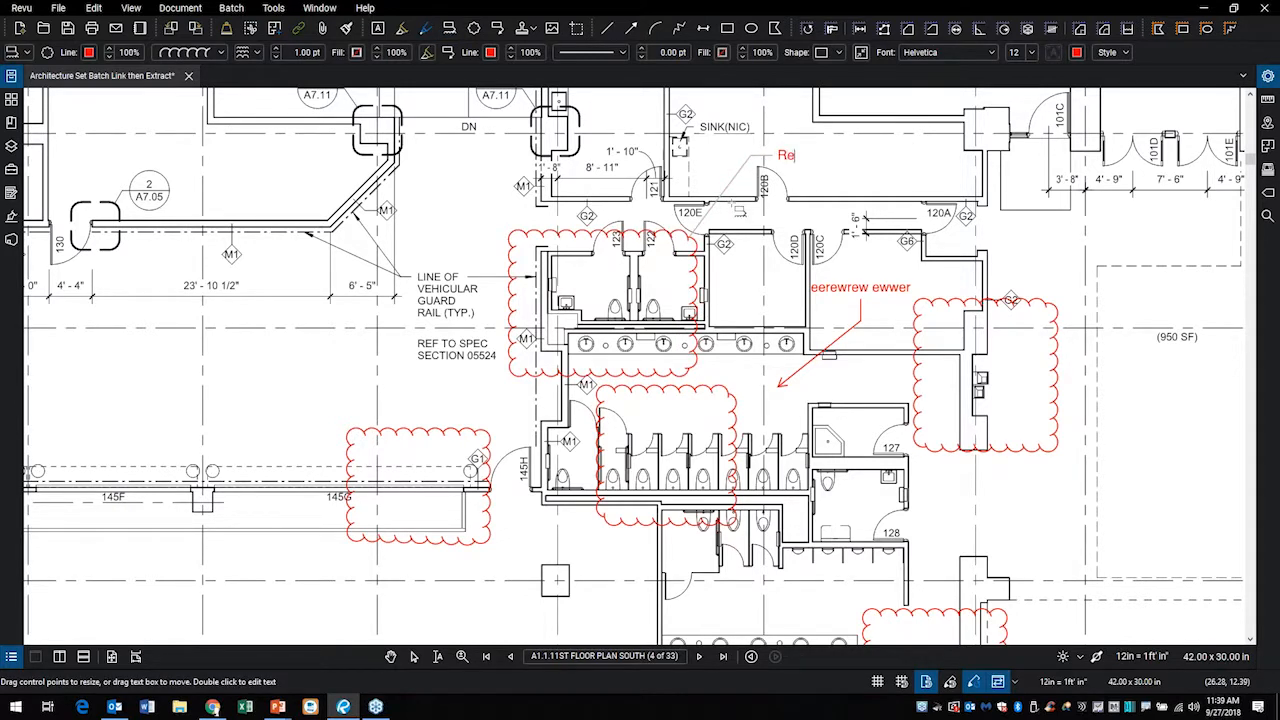
text(Review)
click(772, 276)
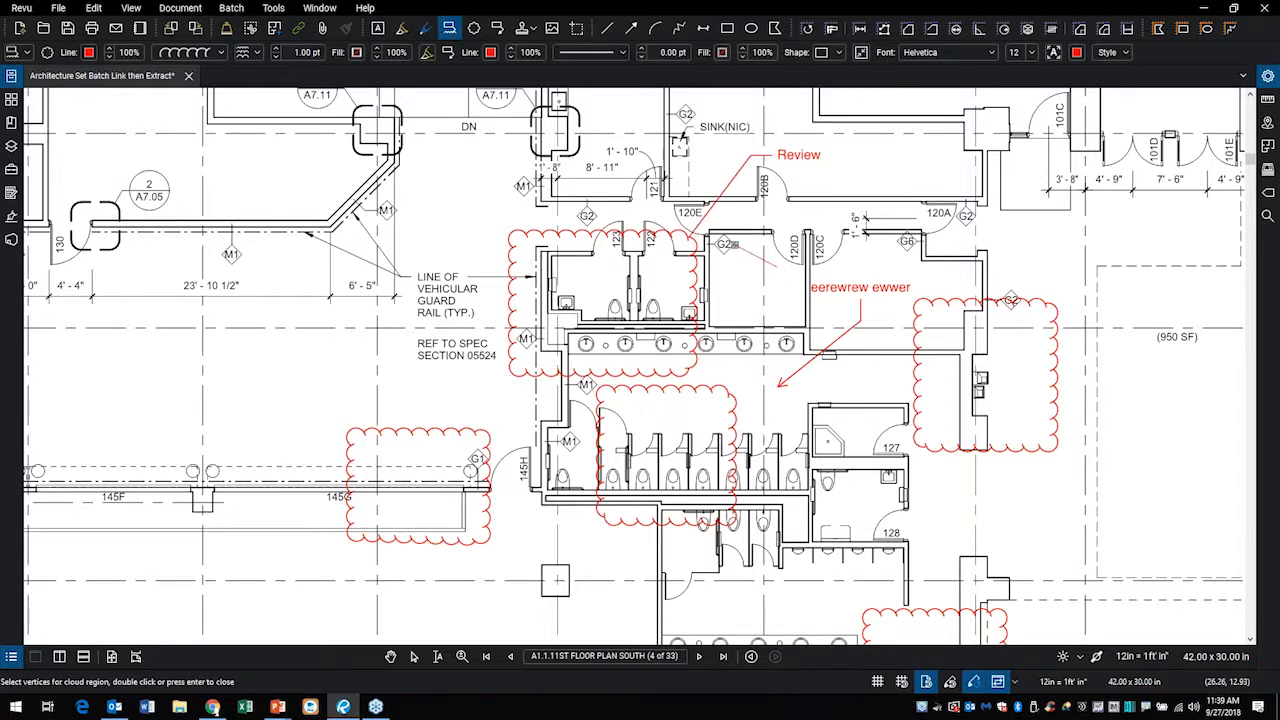
key(Escape)
Select the "Review" Cloud+ markup and set its cloud line color to blue
click(688, 238)
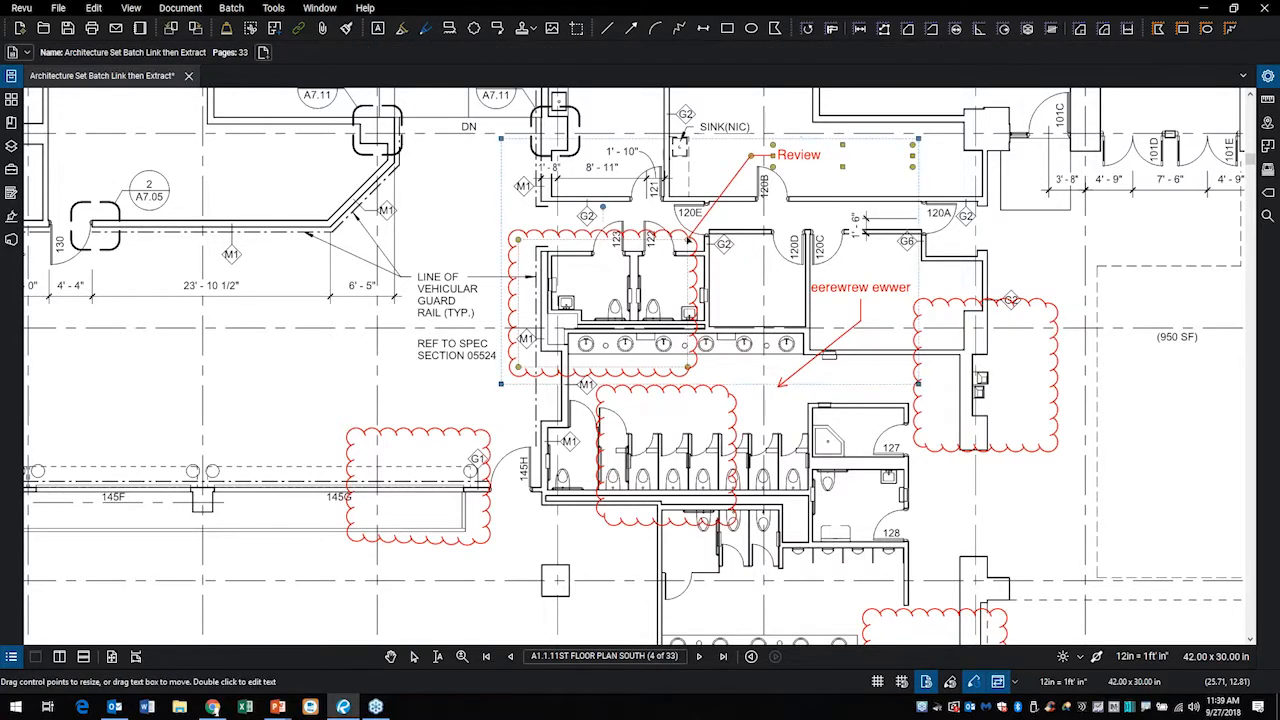
click(89, 52)
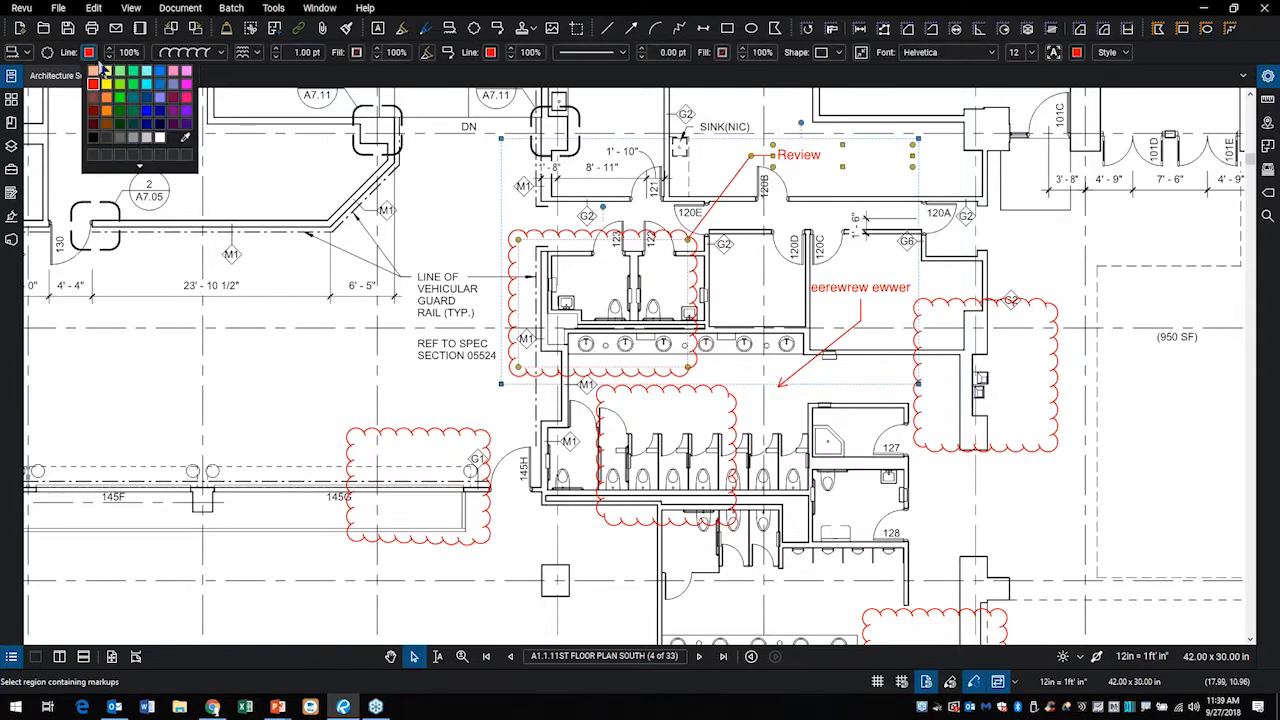
click(150, 116)
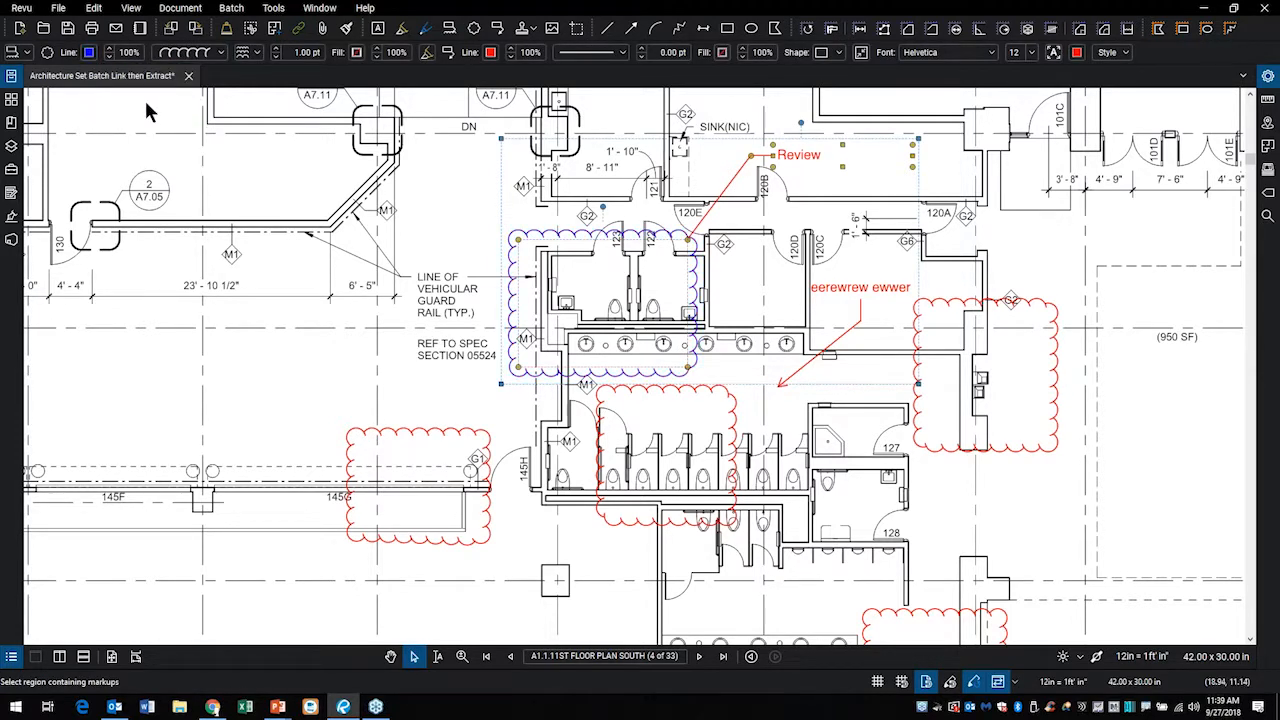
Fill the "Review" markup's cloud with Blue Violet at 50% opacity
click(357, 52)
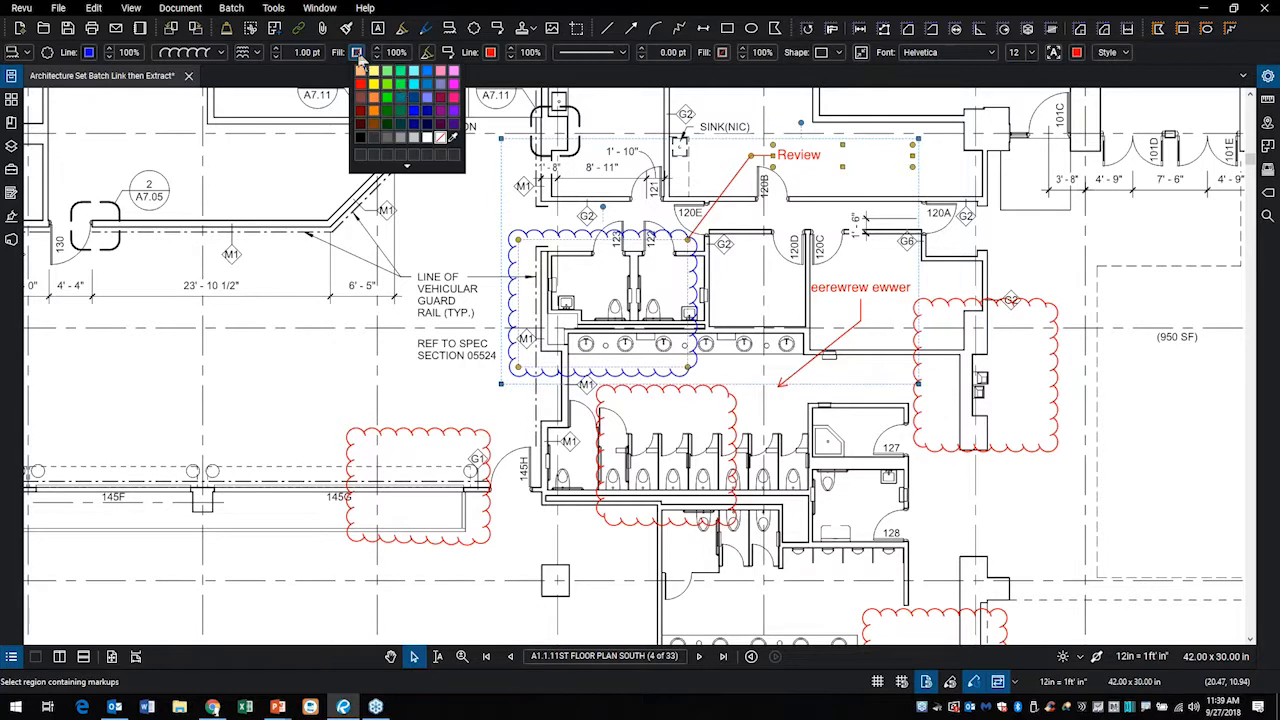
click(425, 105)
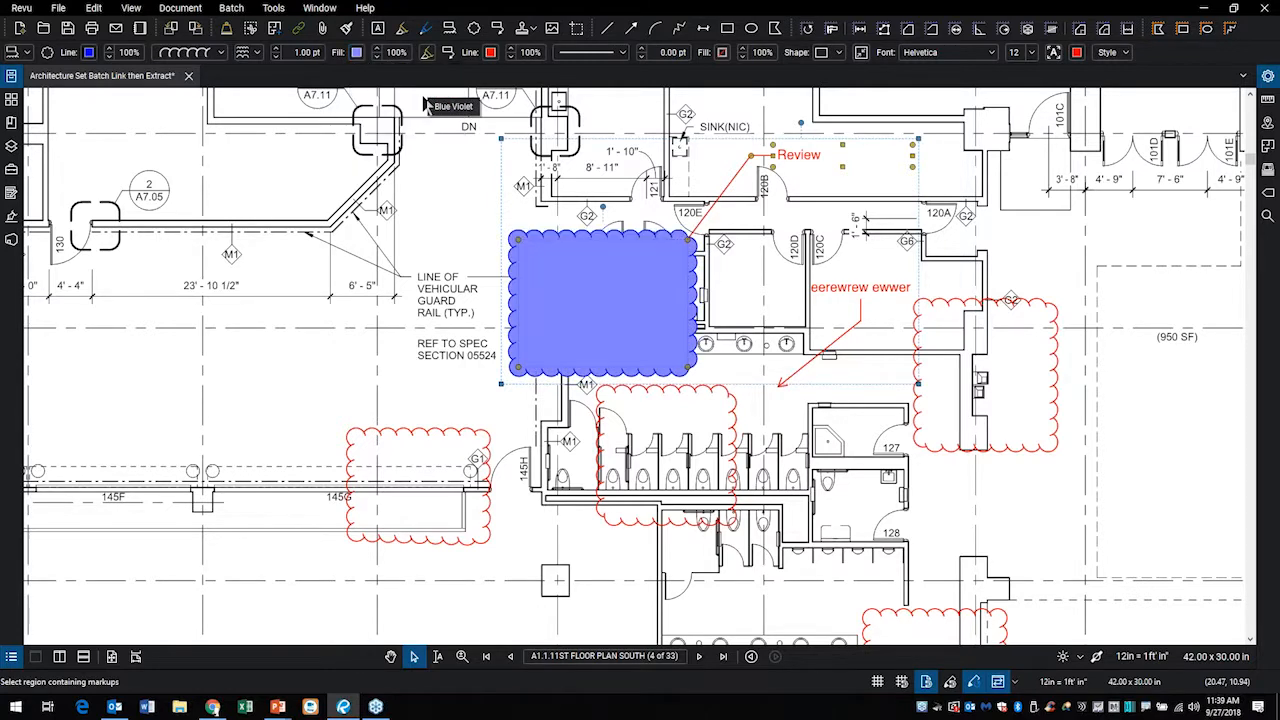
click(376, 56)
click(376, 56)
click(376, 56)
click(376, 56)
click(376, 56)
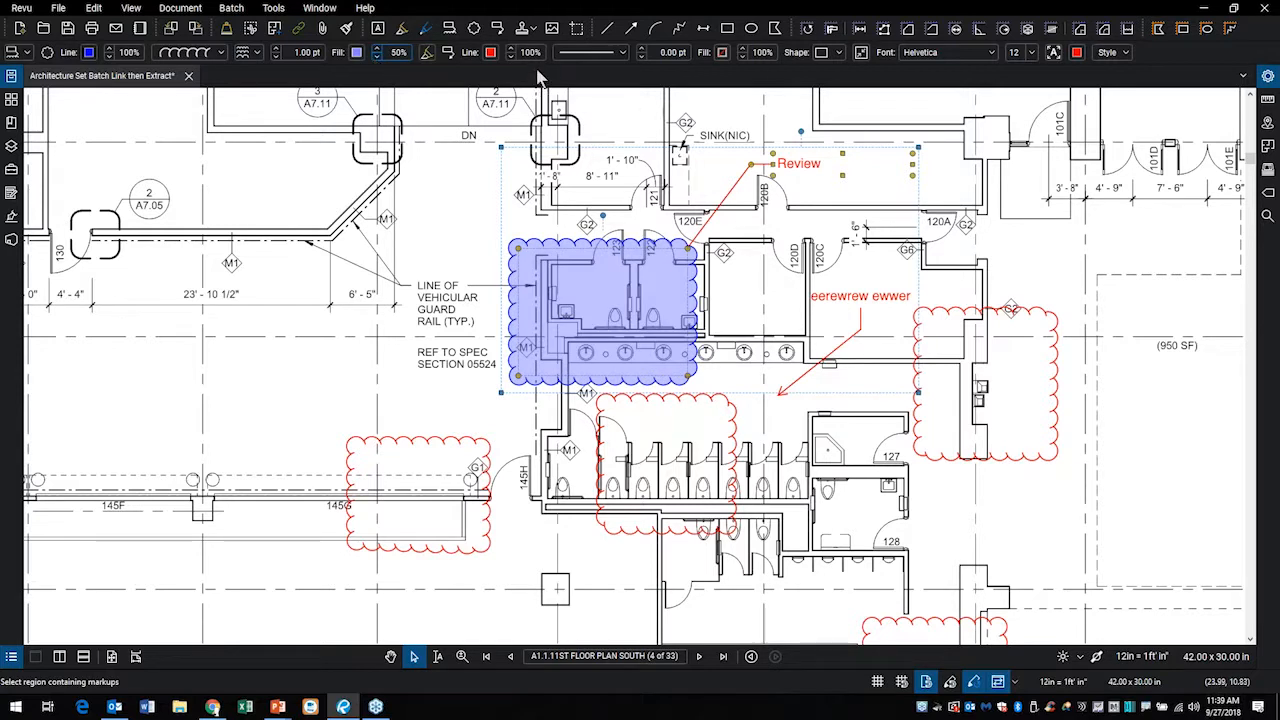
Set the "Review" callout's leader line to blue and its text to light blue
click(490, 53)
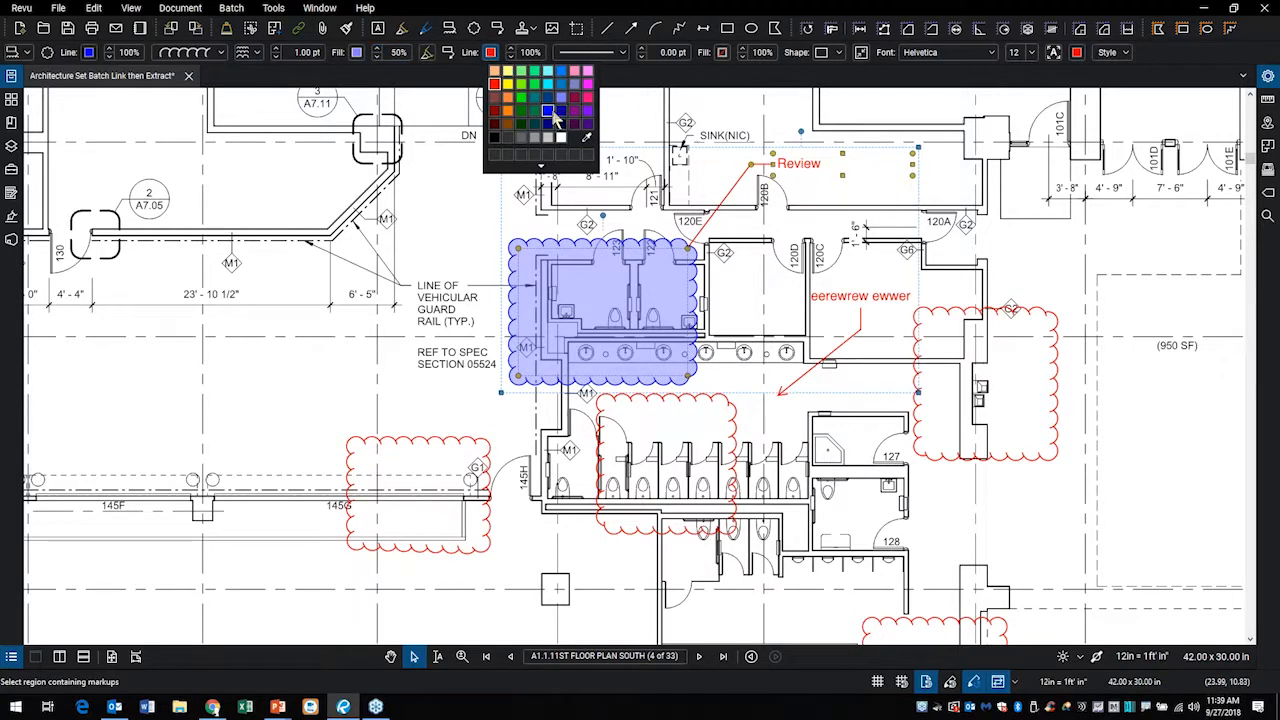
click(560, 110)
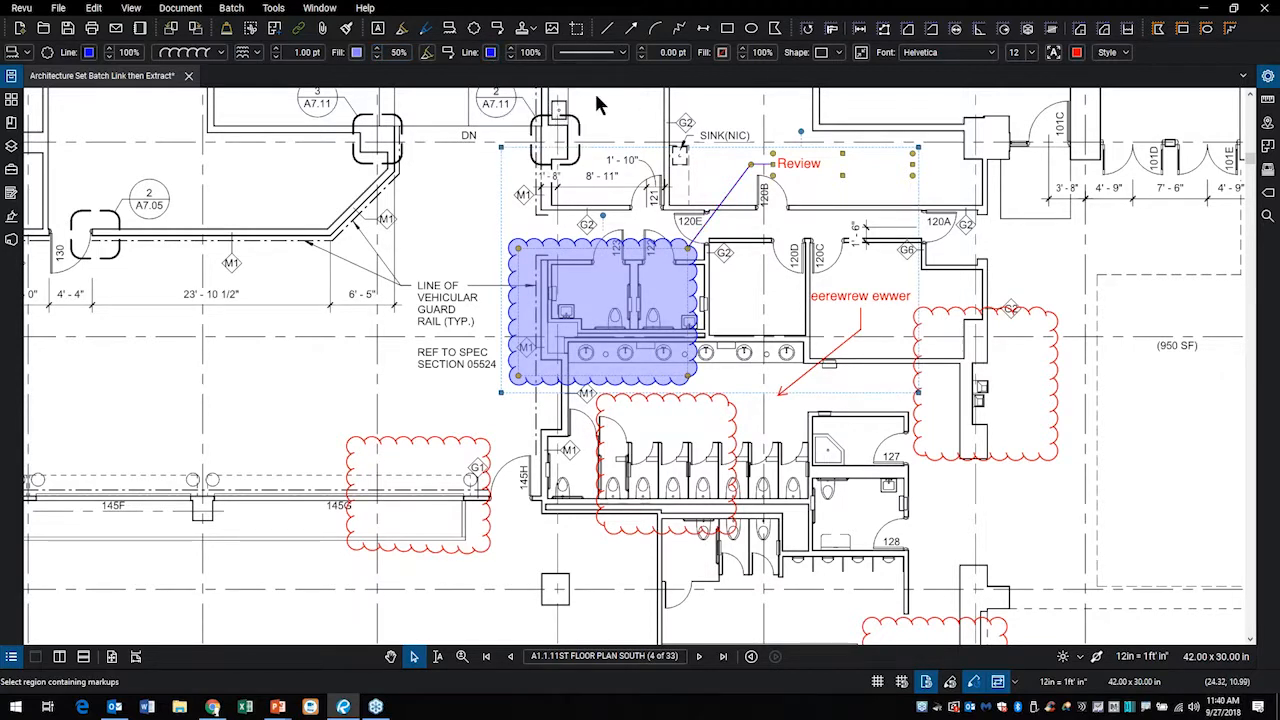
click(1077, 52)
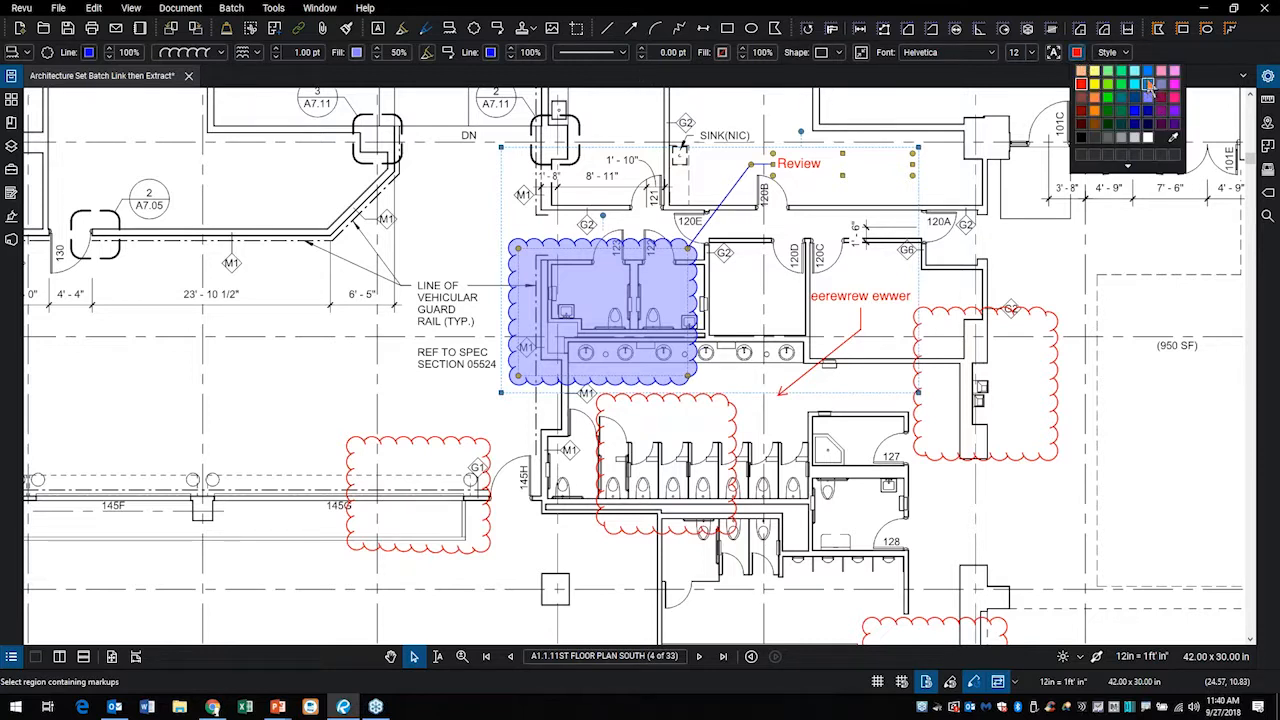
click(1148, 80)
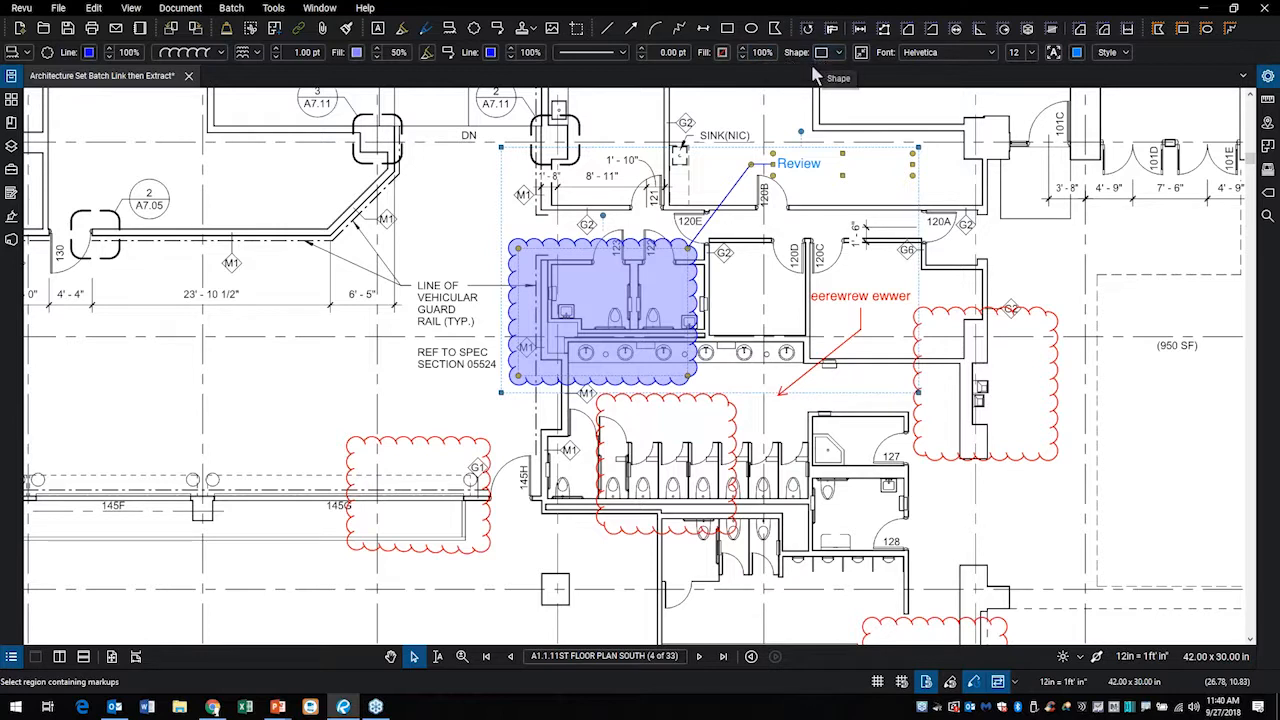
Set the "Review" callout's line width to 0.50 pt and autosize its text box to fit the text
click(641, 47)
click(643, 48)
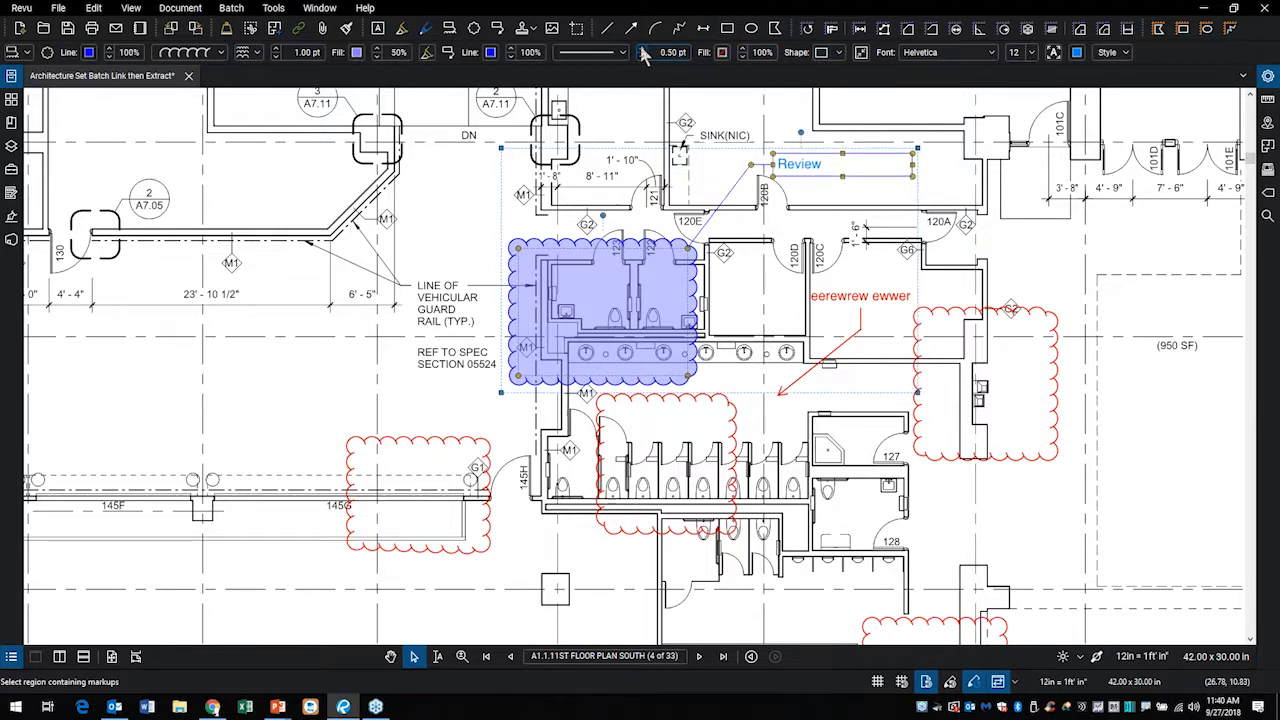
click(862, 53)
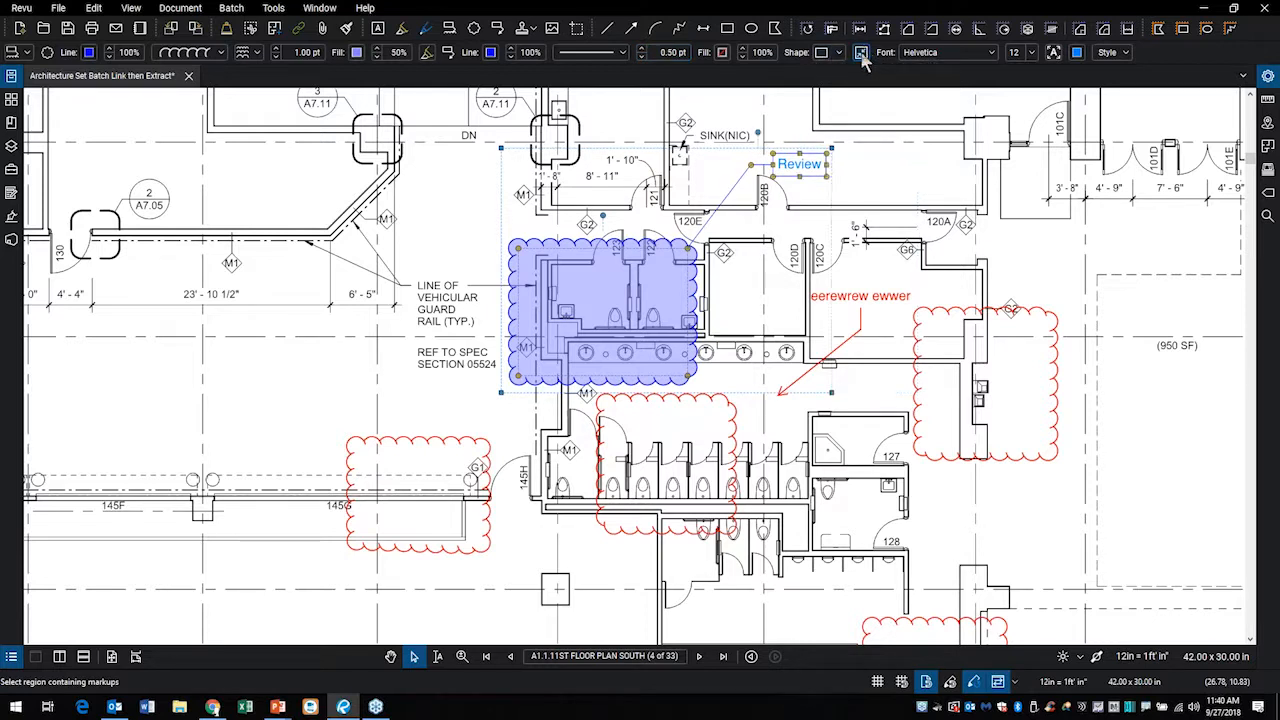
click(866, 196)
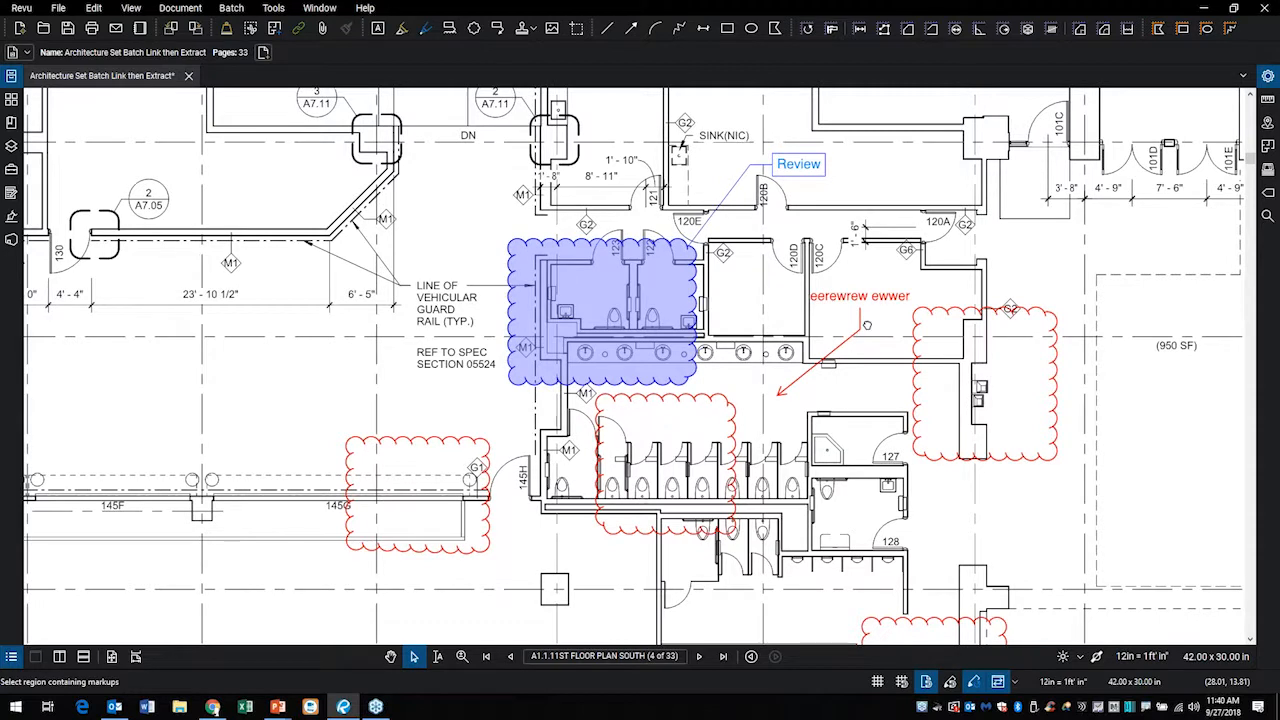
Draw a Cloud+ markup around the M1 tag on the 23' - 10 1/2" wall, with the callout text "wer" beside column A7.11
drag(867, 325, 850, 325)
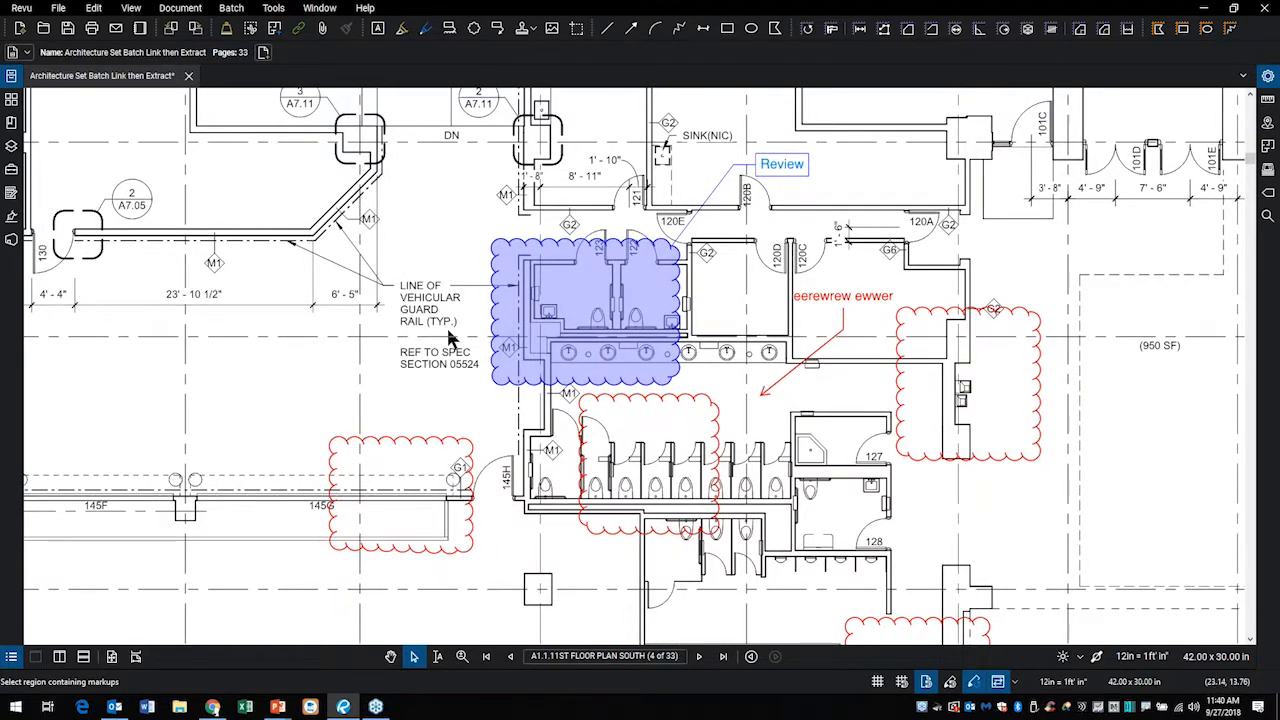
drag(419, 312, 501, 339)
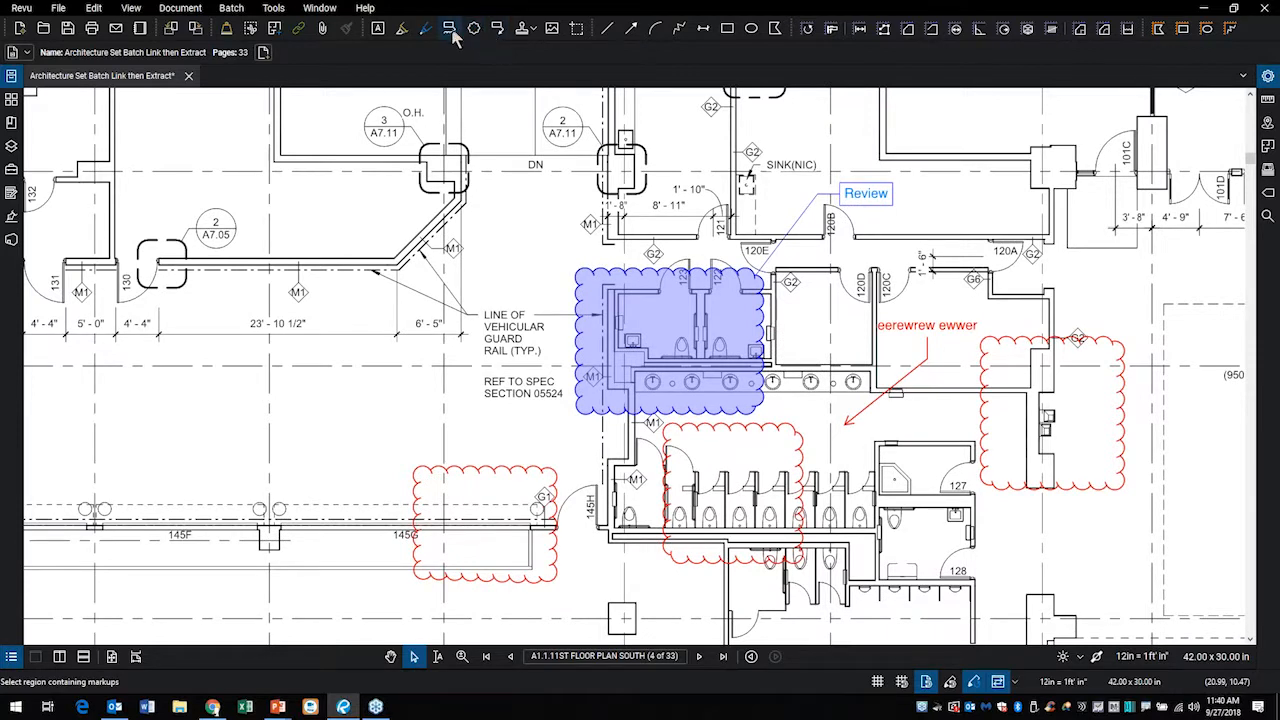
click(451, 29)
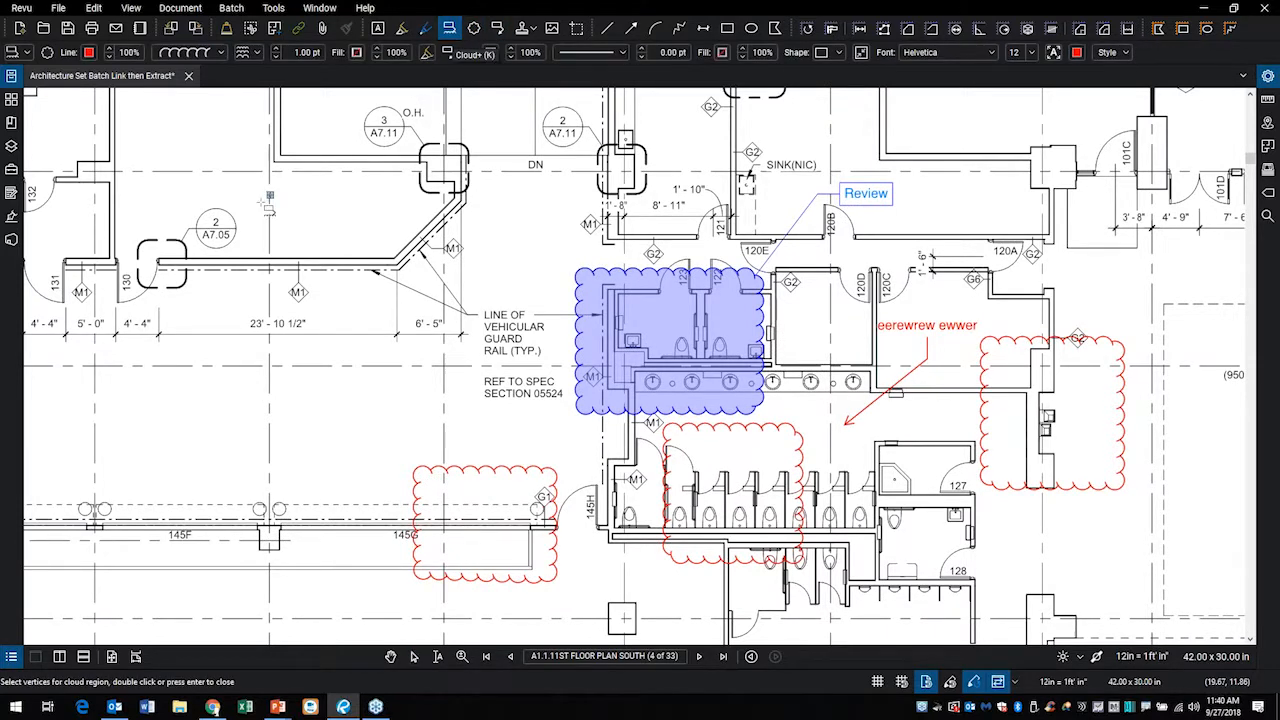
drag(253, 205, 350, 322)
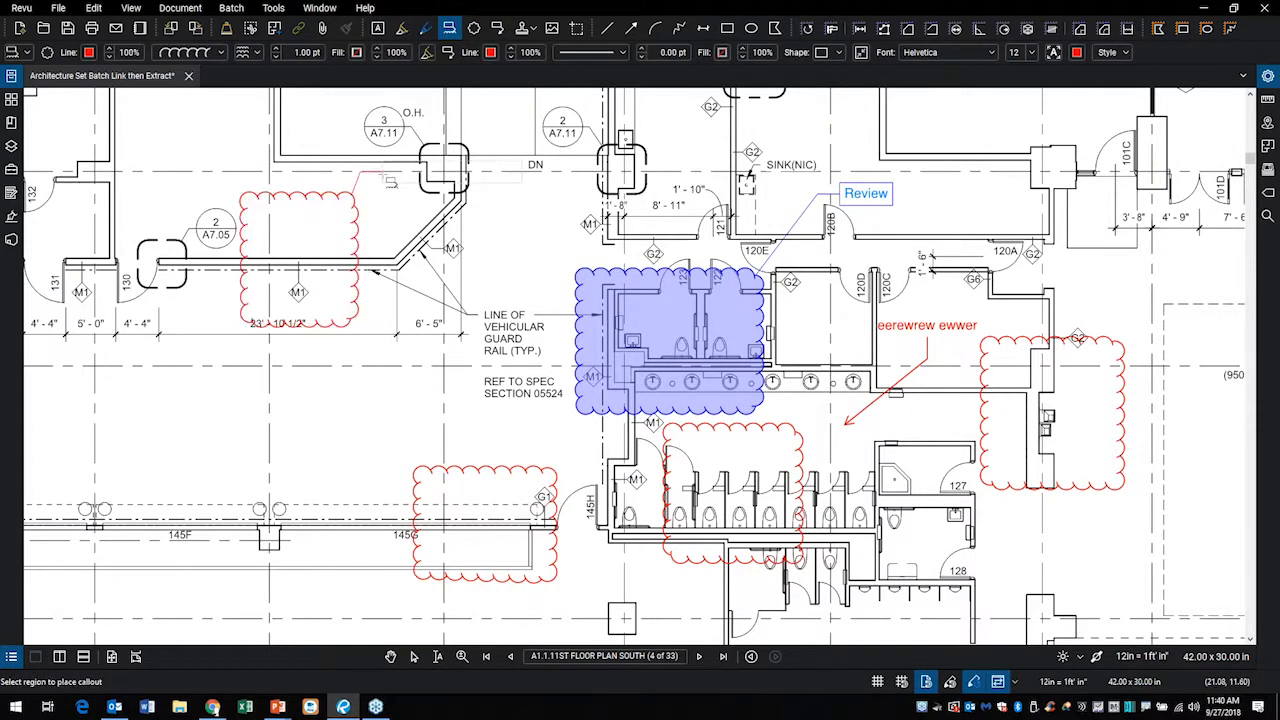
click(395, 187)
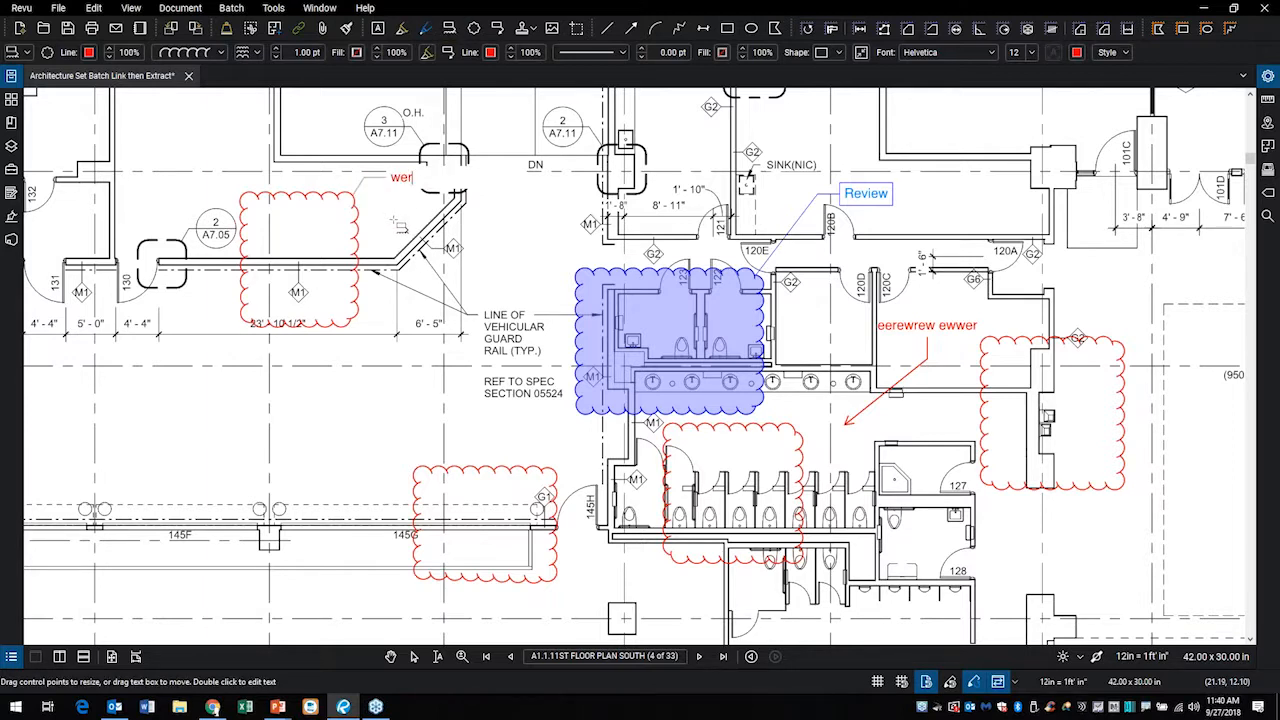
key(Escape)
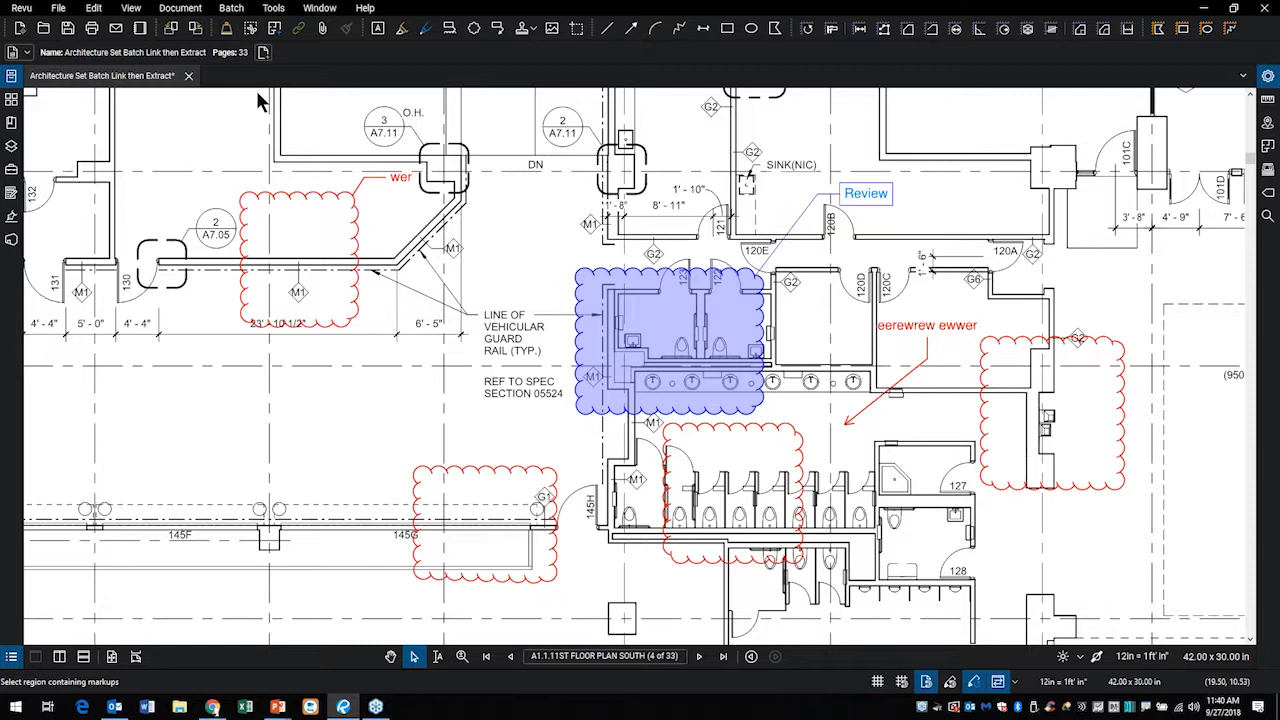
Copy the "Review" markup's formatting with Format Painter onto the "wer" Cloud+ markup and the red cloud over the toilet stalls
click(618, 280)
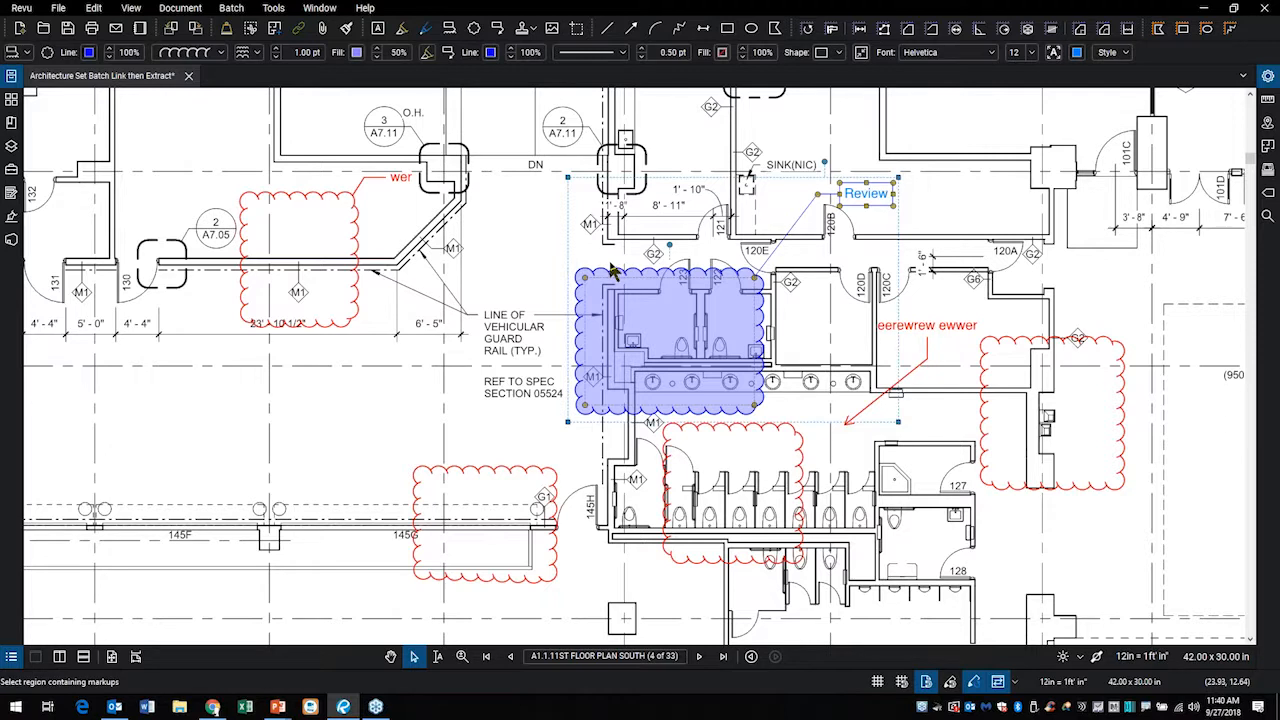
click(347, 31)
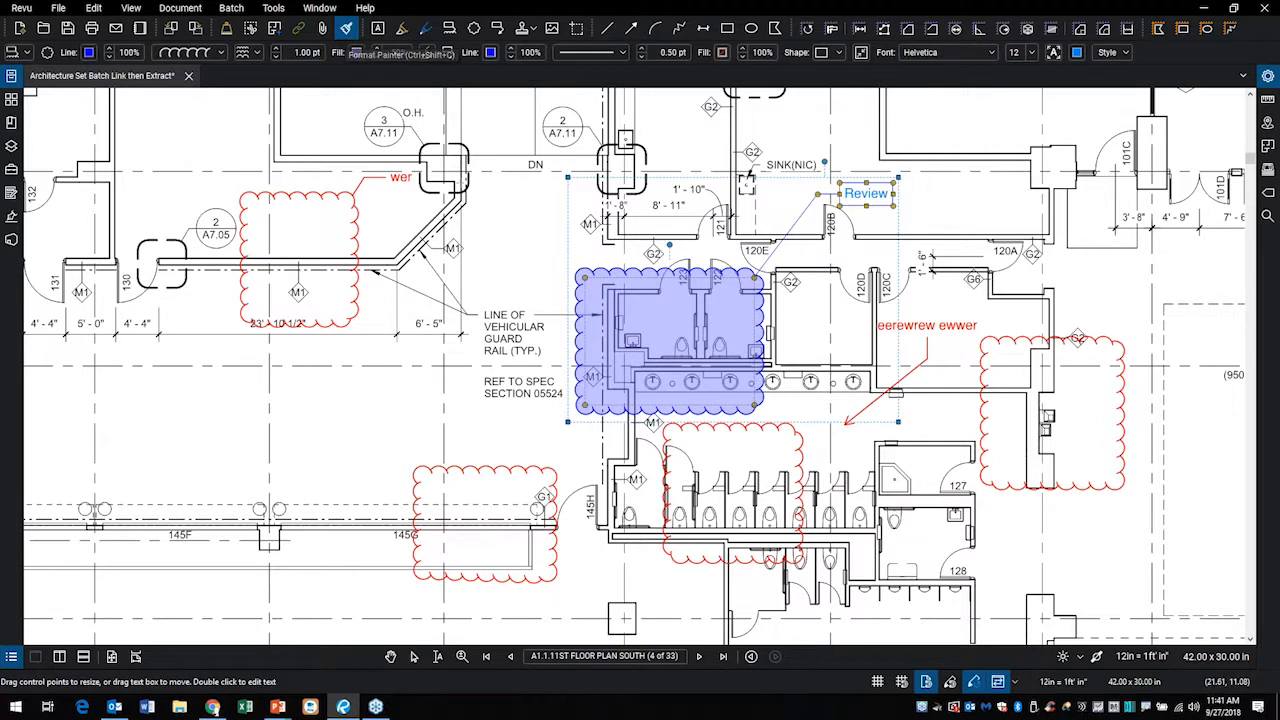
click(350, 202)
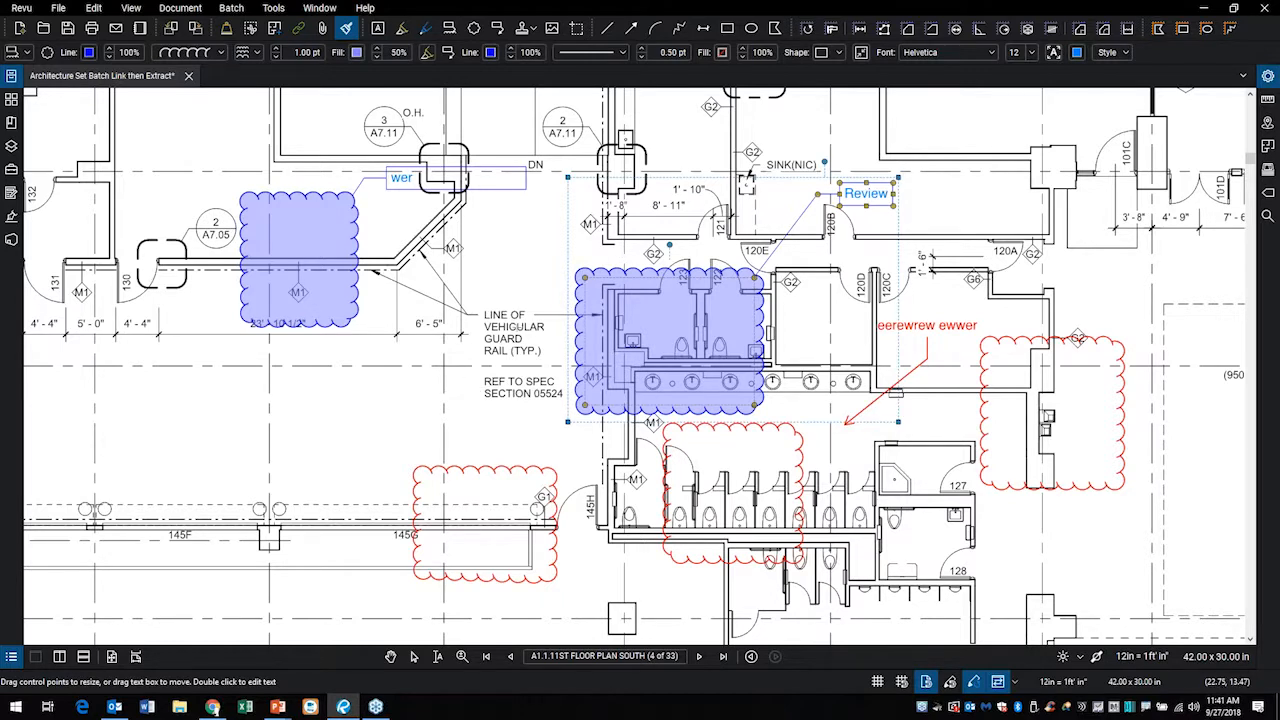
click(790, 427)
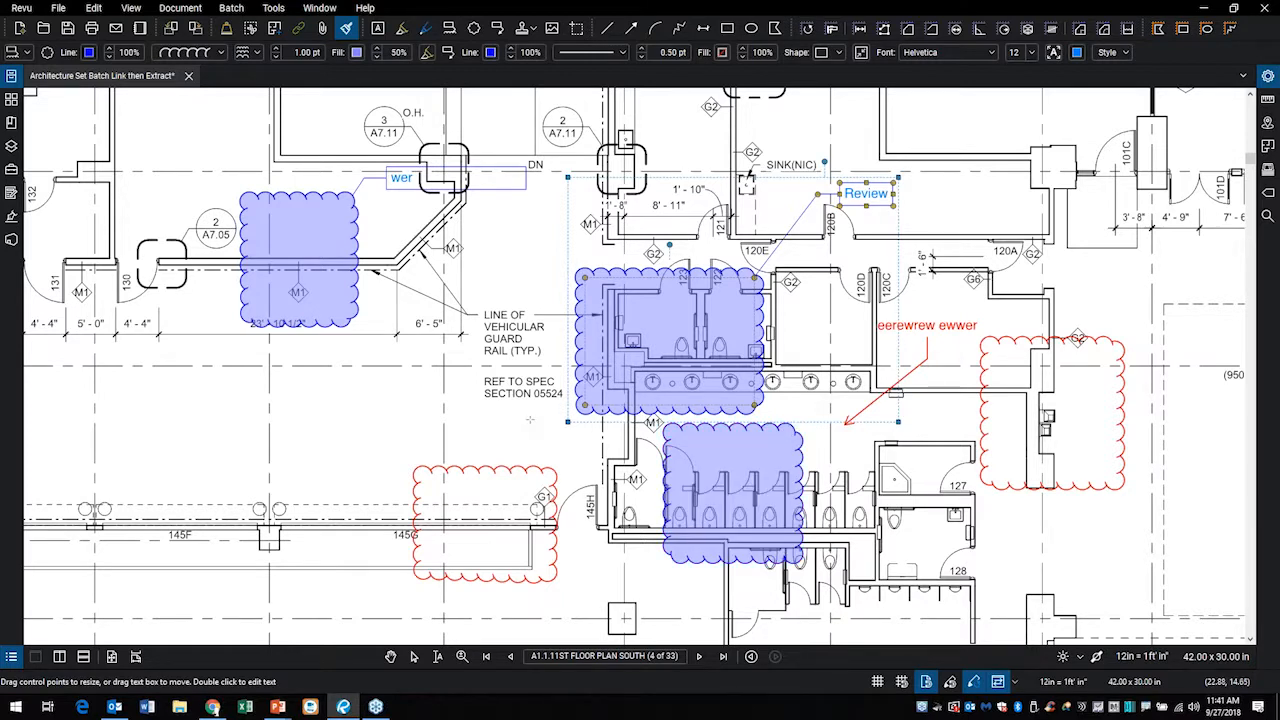
click(454, 343)
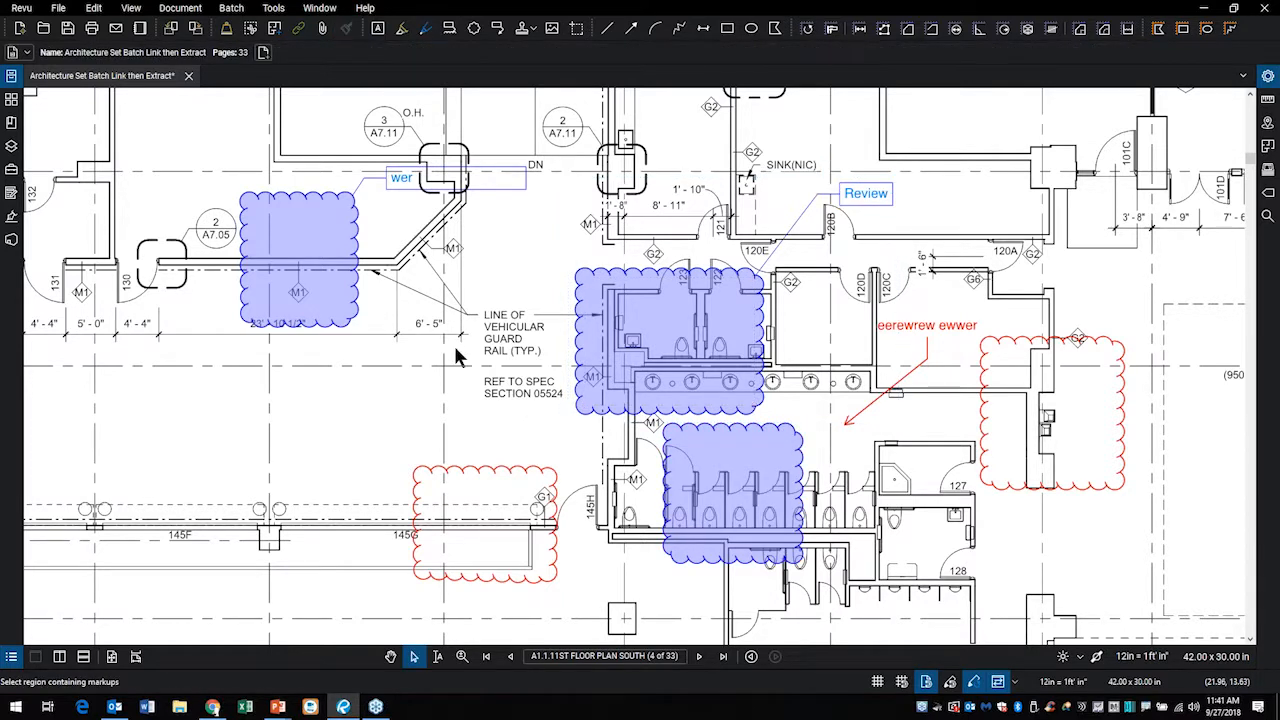
Reposition the "eerewrew ewwer" callout so its arrow points into the blue toilet-stall cloud and its text sits just above room 127
scroll(454, 343, down, 1)
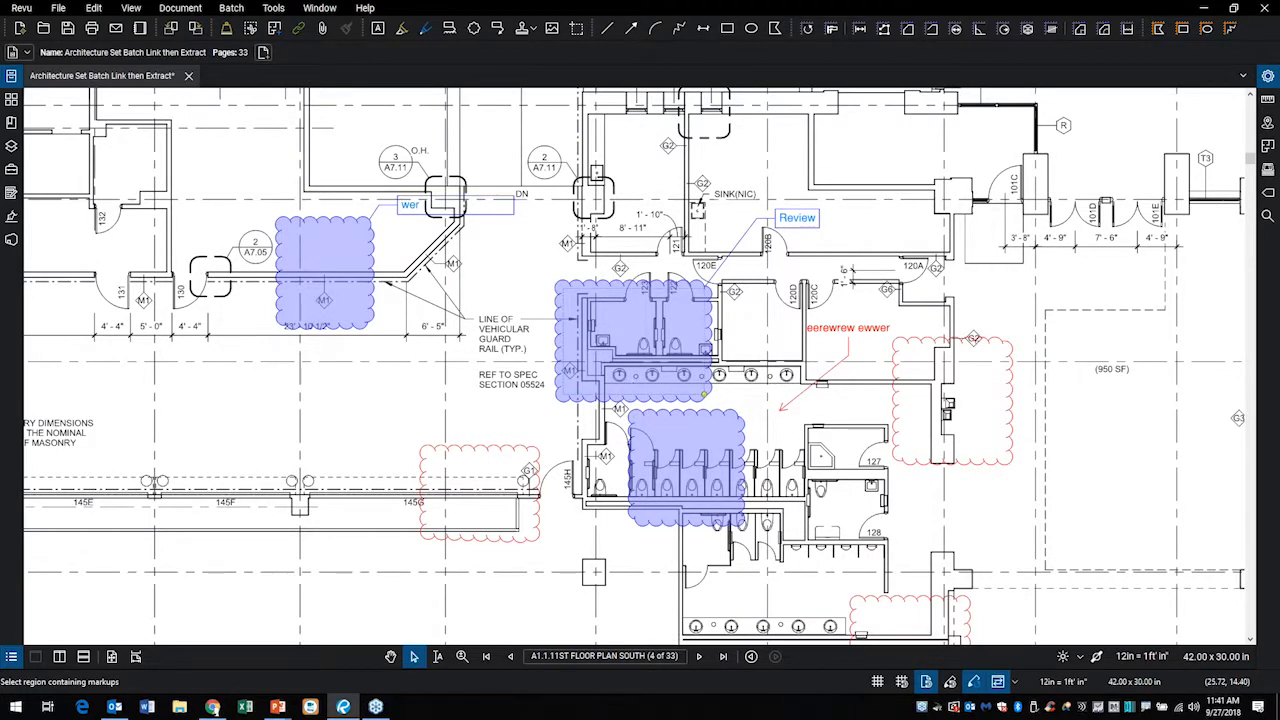
click(860, 334)
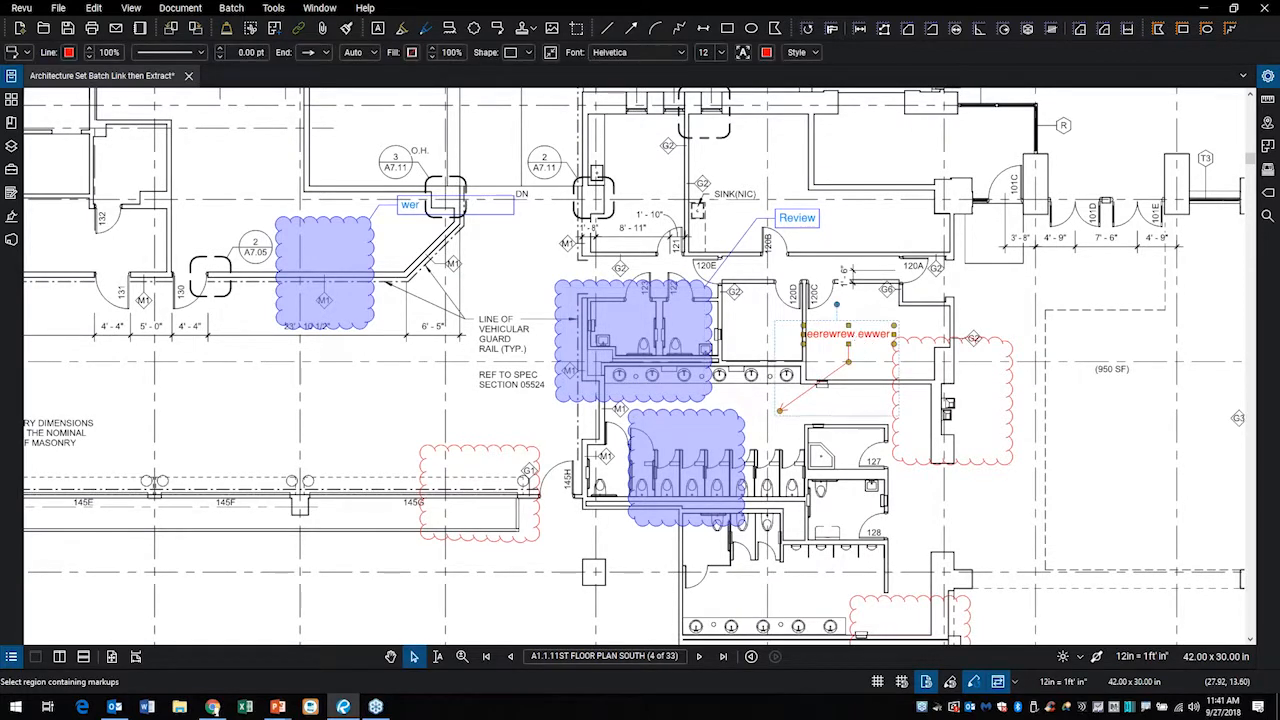
drag(861, 367, 812, 437)
click(812, 437)
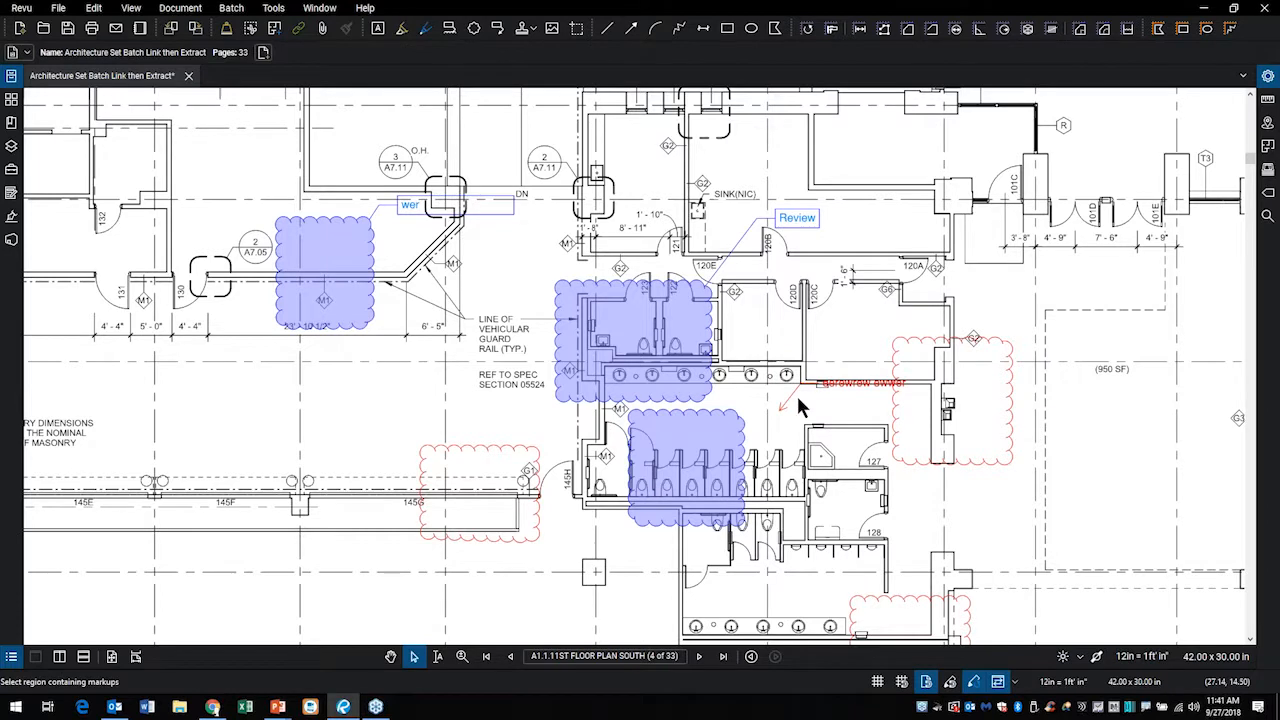
click(785, 415)
drag(835, 402, 851, 401)
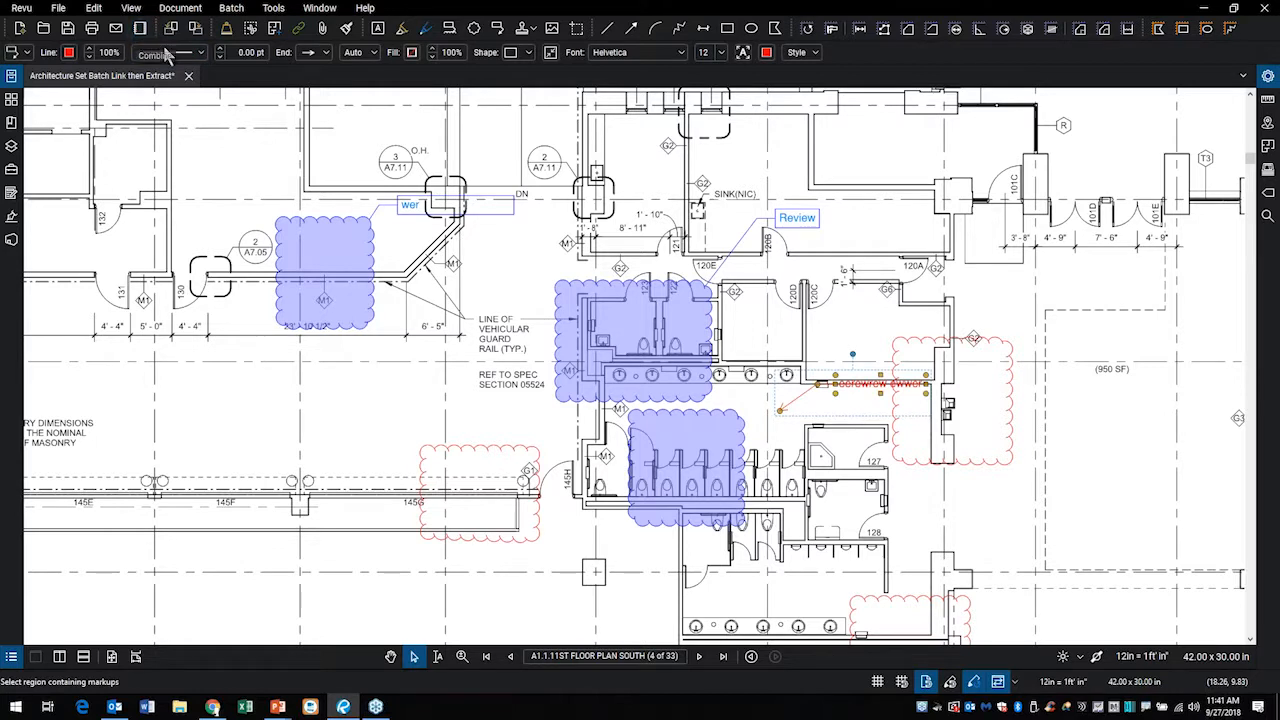
click(768, 425)
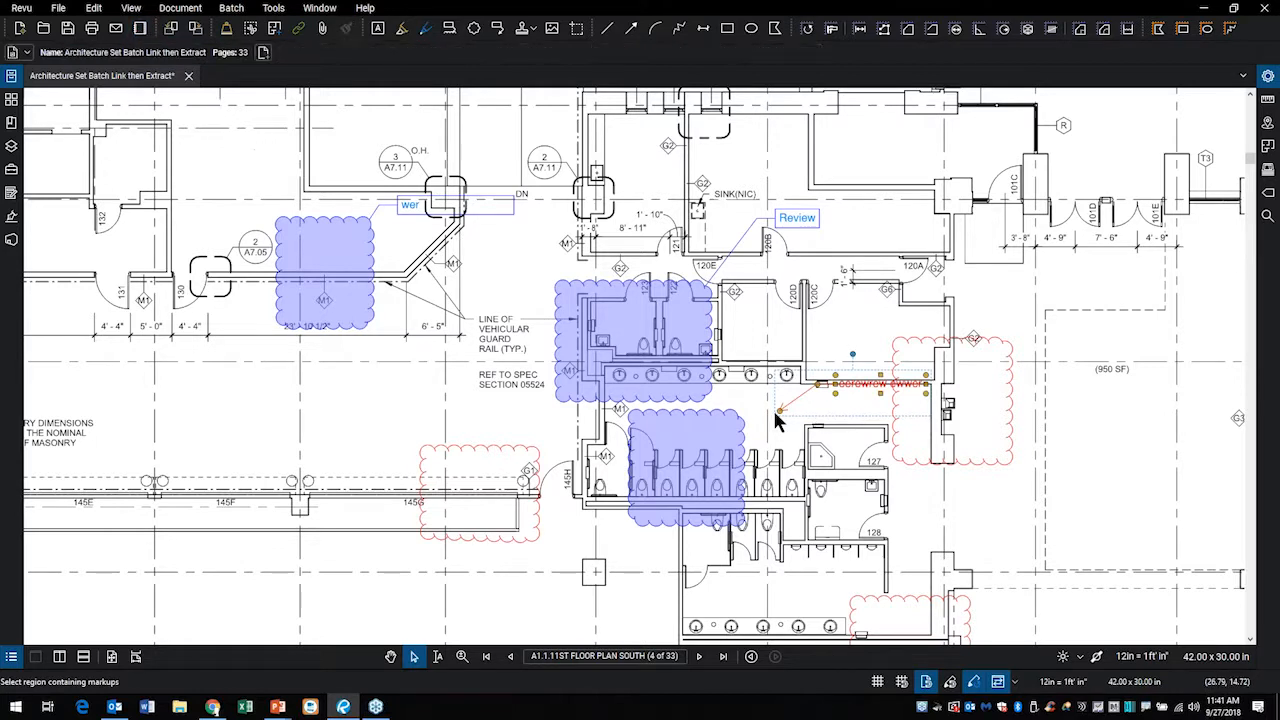
click(795, 409)
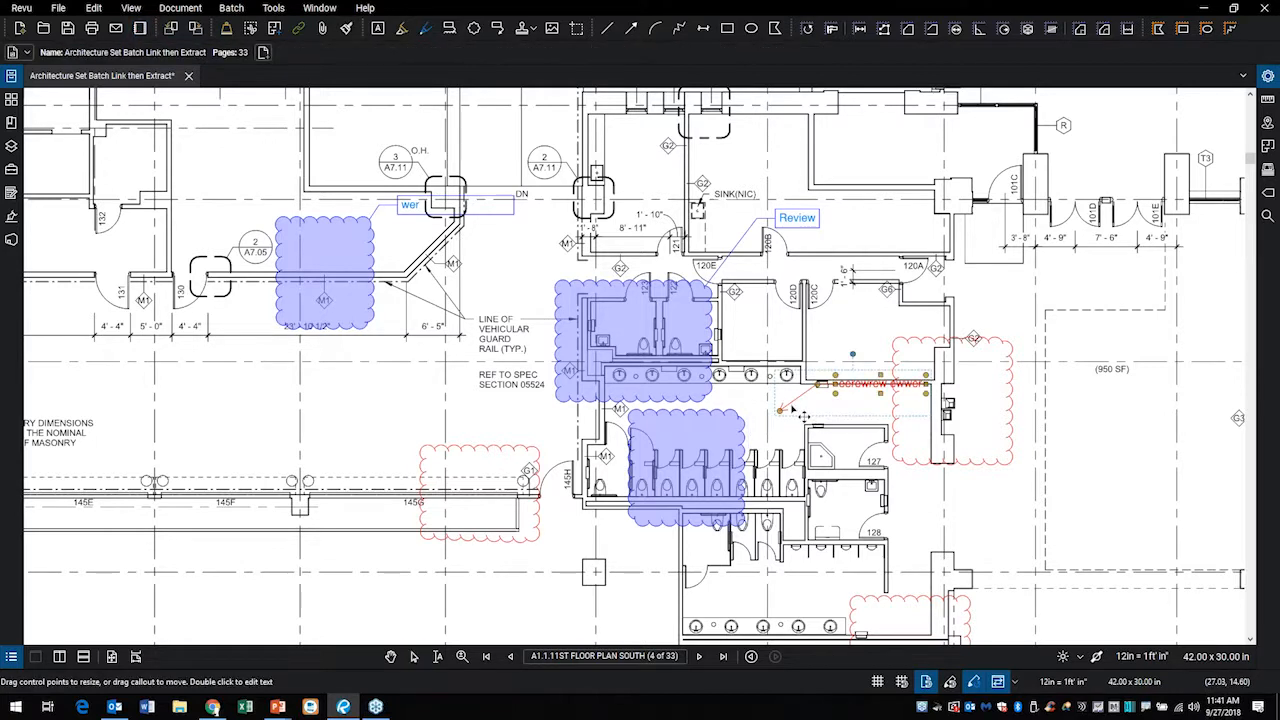
drag(781, 410, 714, 441)
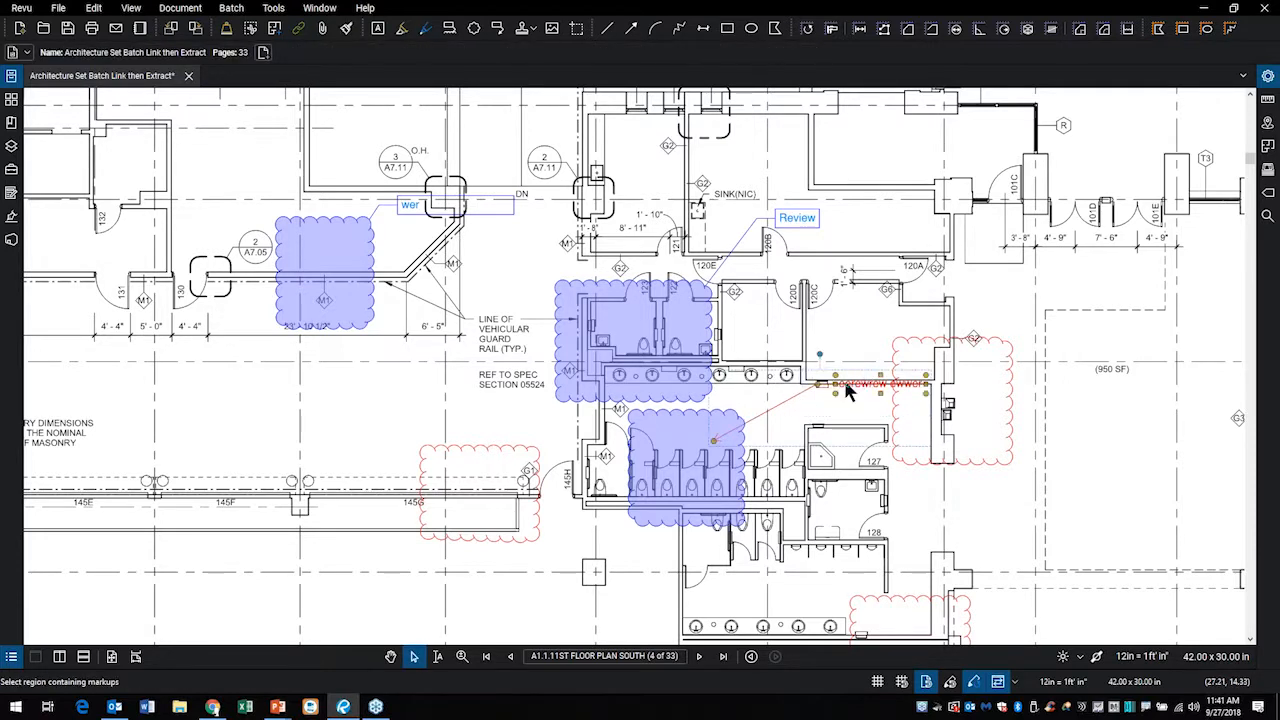
drag(862, 381, 799, 415)
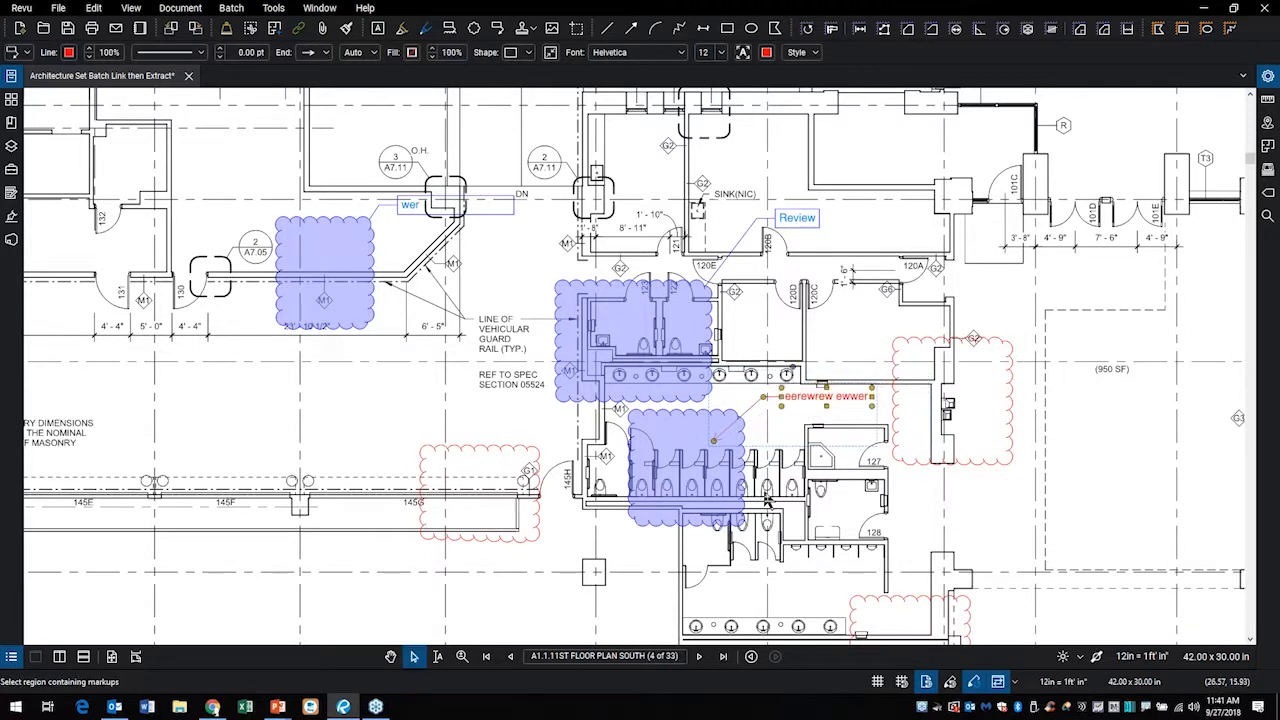
scroll(766, 500, up, 2)
key(Escape)
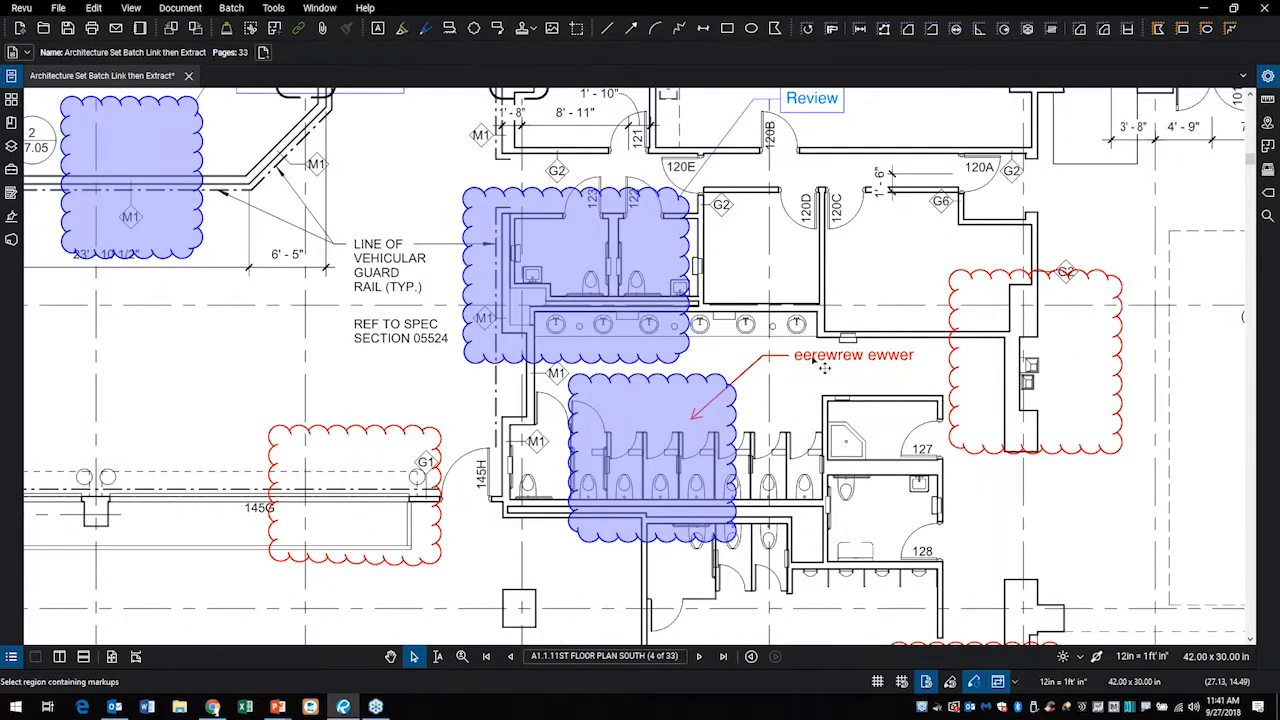
Group the "eerewrew ewwer" callout with the blue cloud over the toilet stalls
click(824, 366)
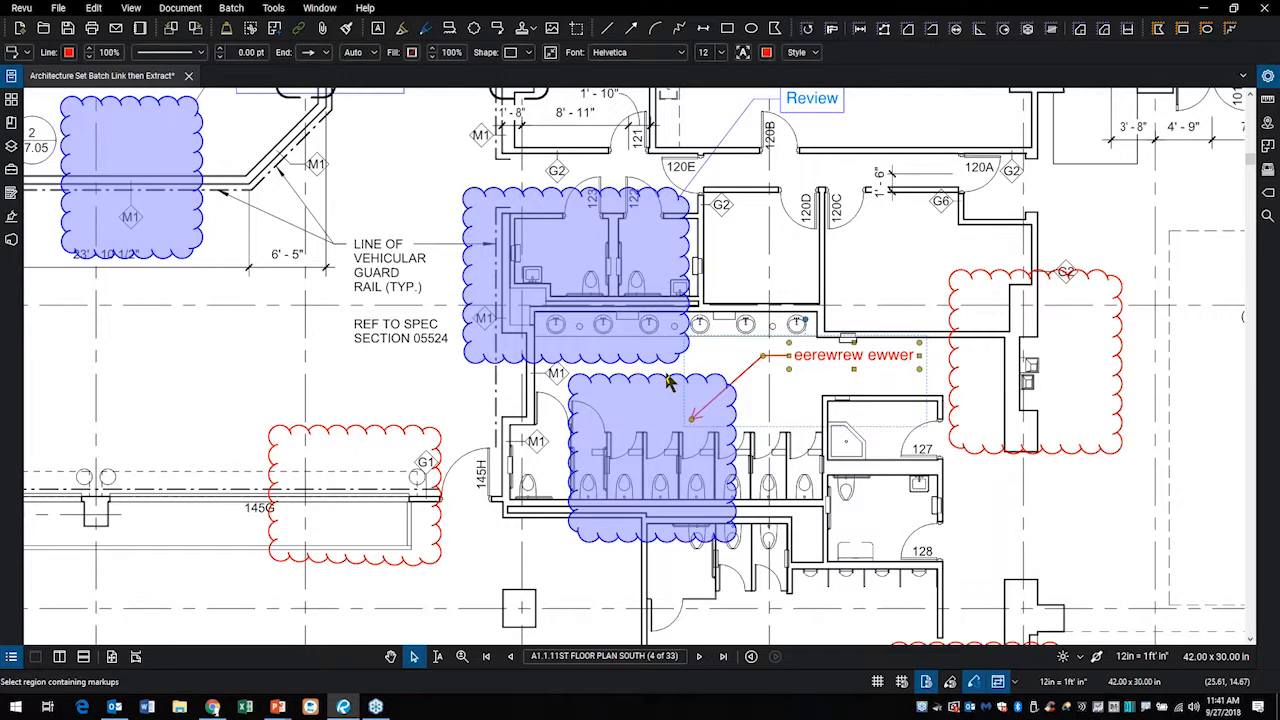
ctrl+click(691, 390)
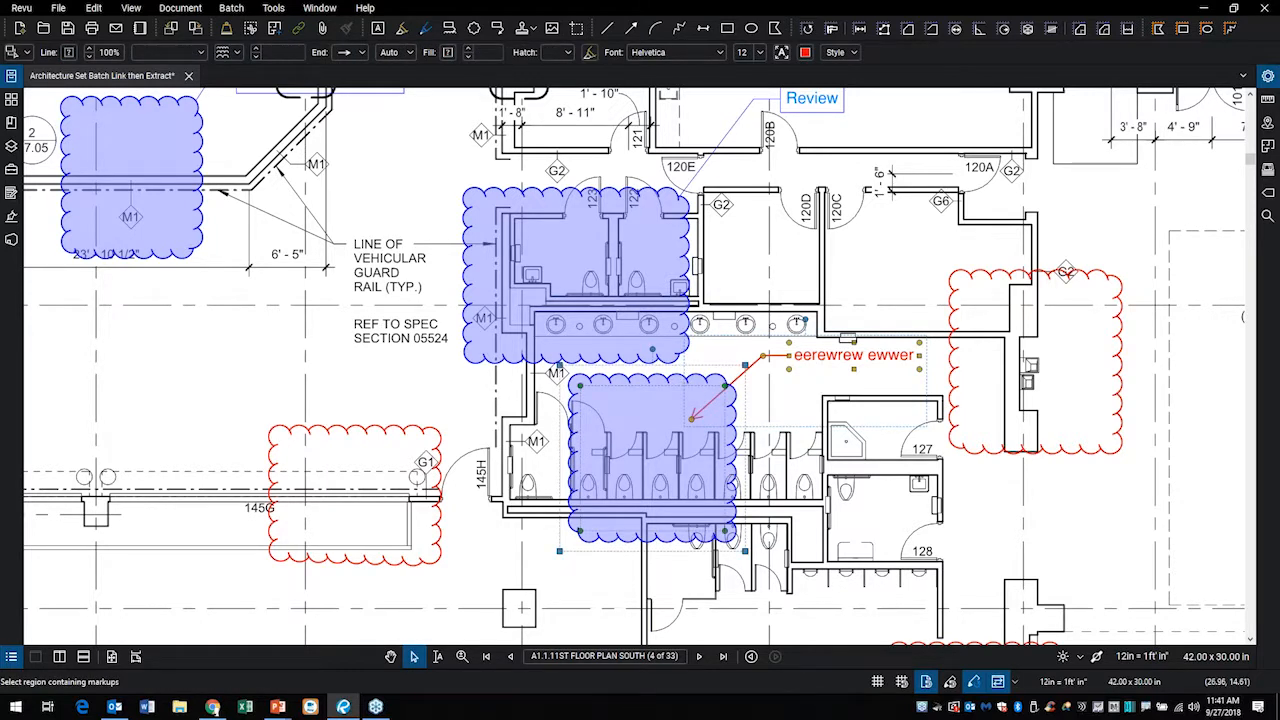
right_click(705, 400)
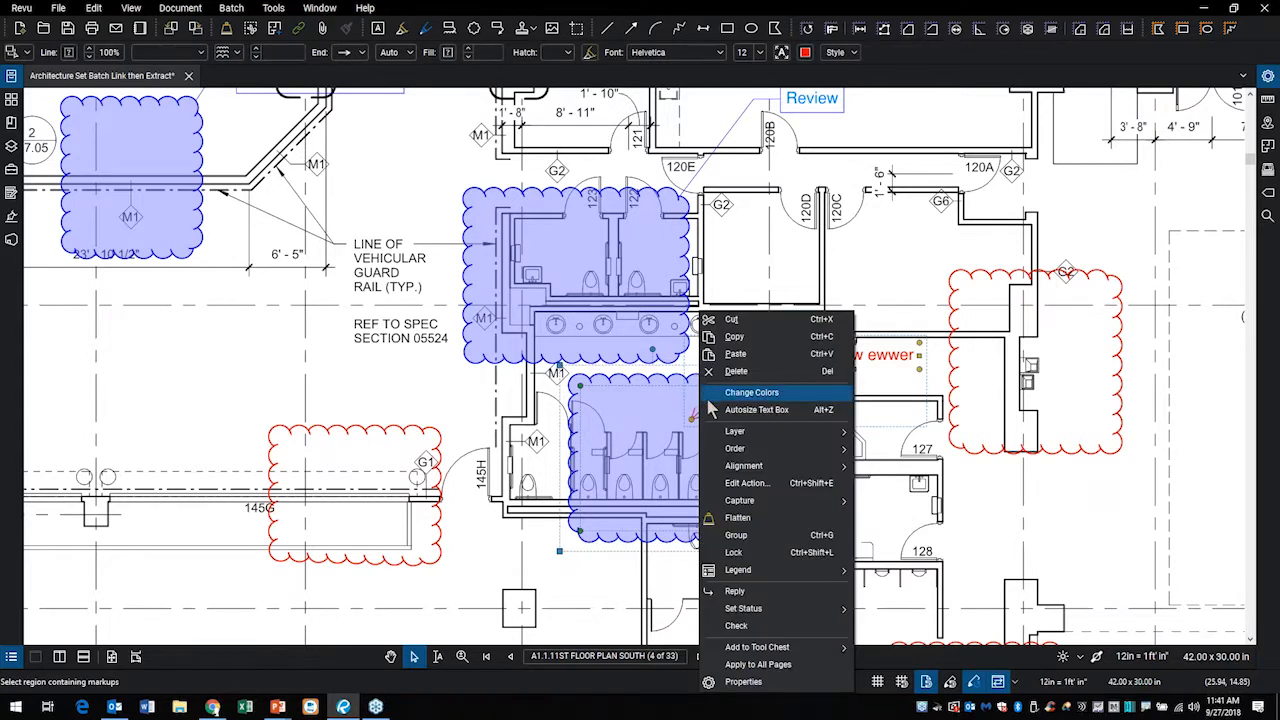
click(734, 533)
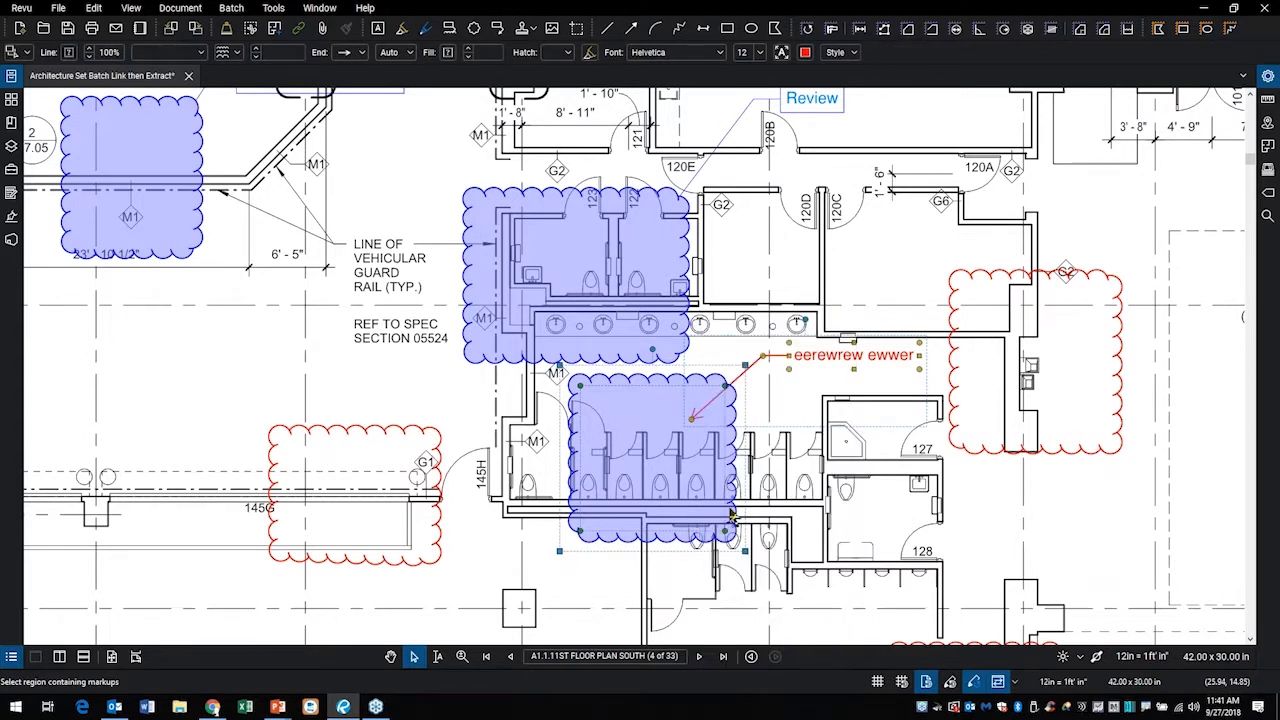
Move the grouped cloud and callout over to the wall between 145F and 145G
scroll(727, 507, down, 1)
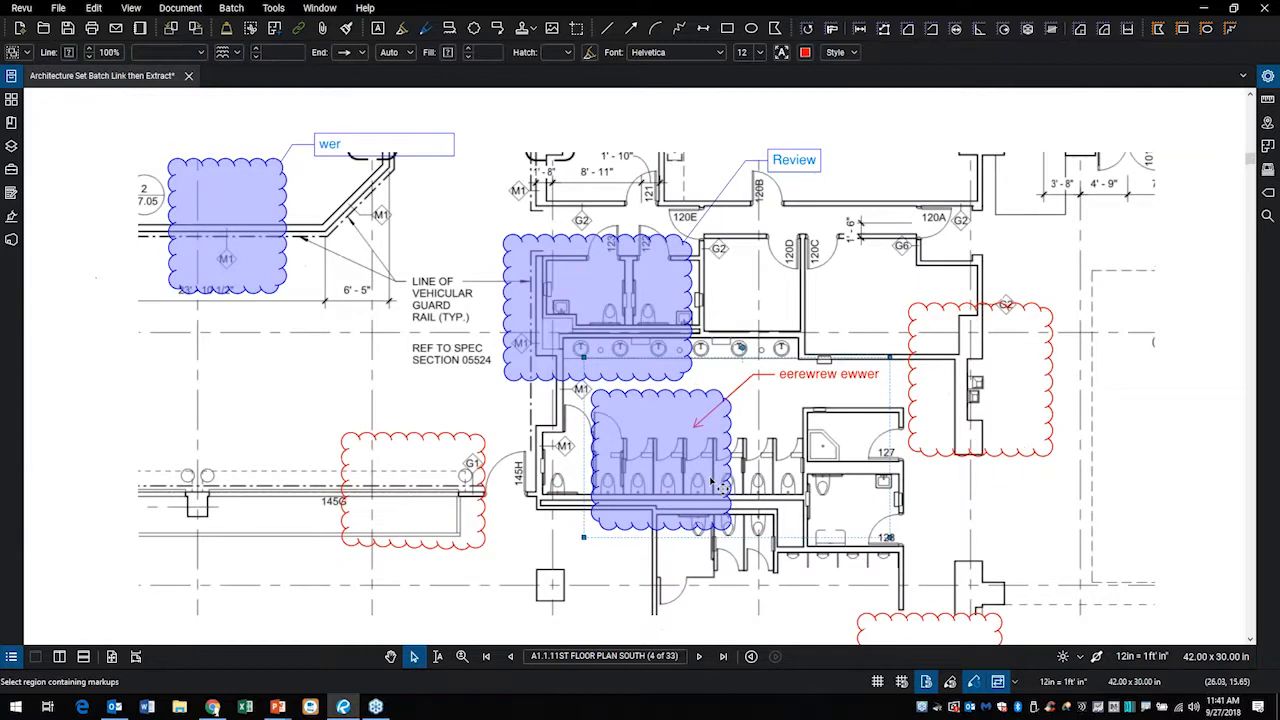
scroll(711, 482, down, 1)
drag(702, 419, 340, 403)
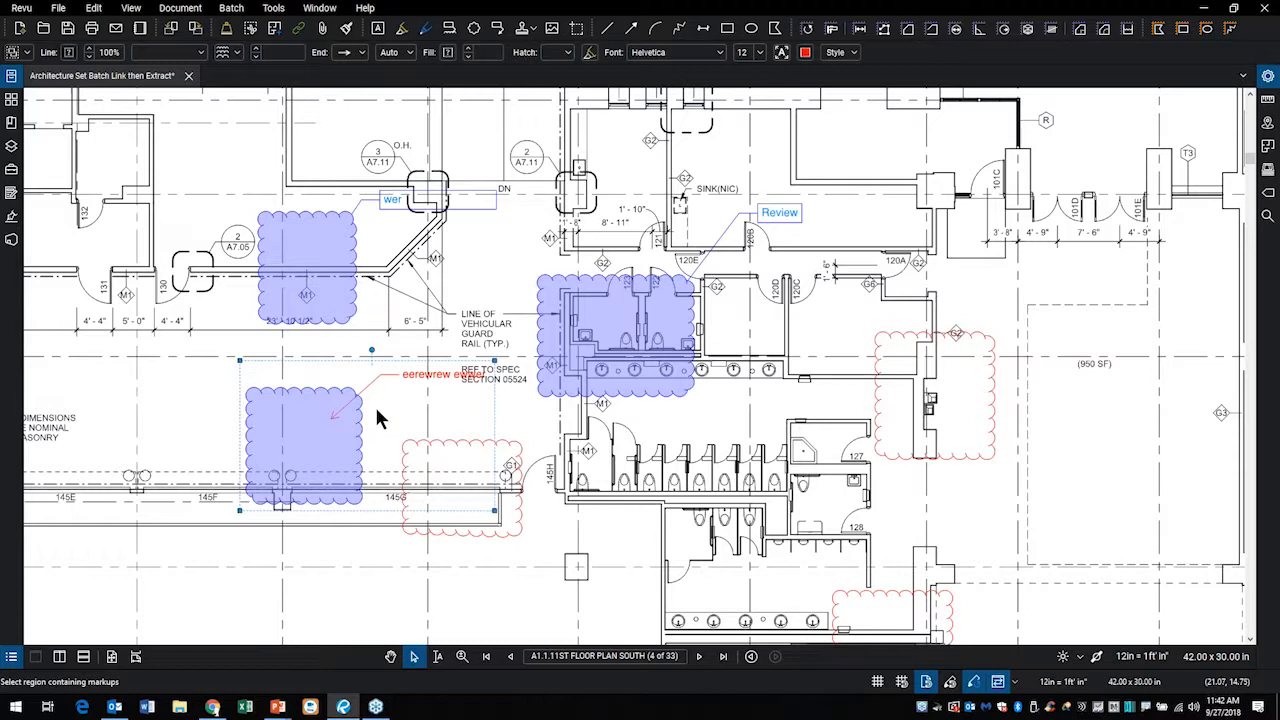
Add the "wer" Cloud+ markup to the custom tool set listed below Construction Symbols in the Tool Chest
click(13, 170)
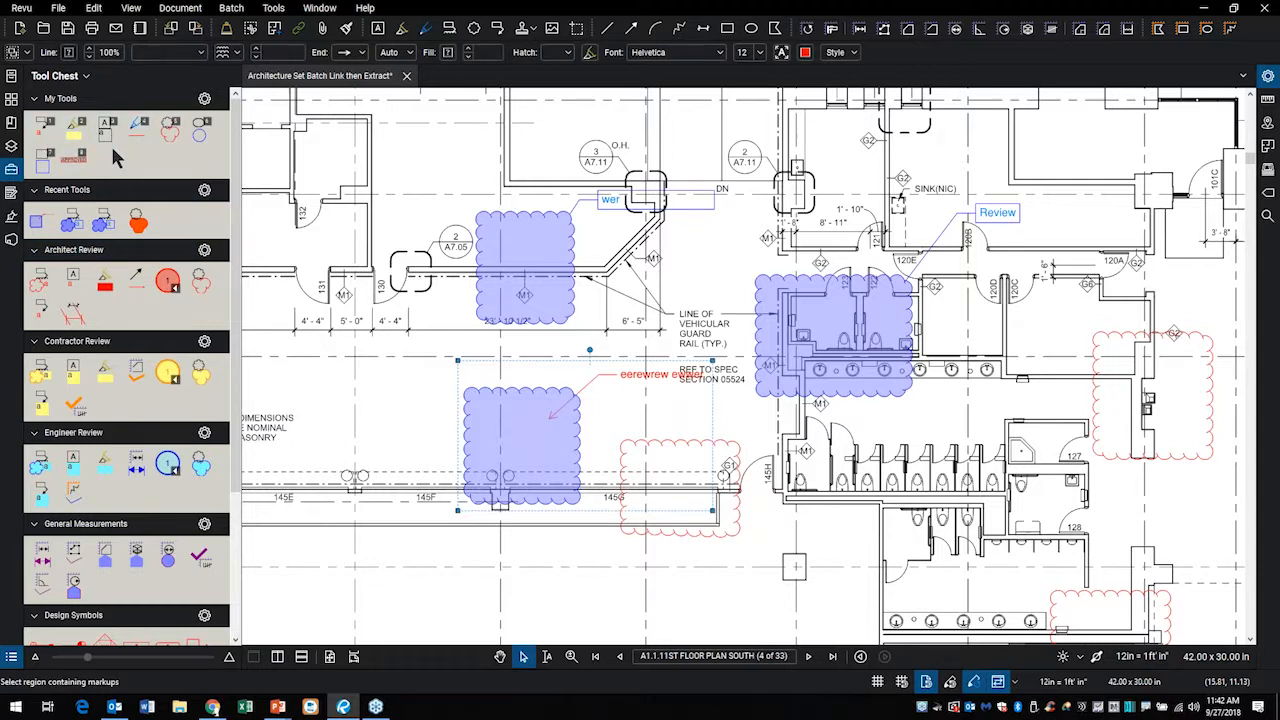
scroll(113, 152, down, 5)
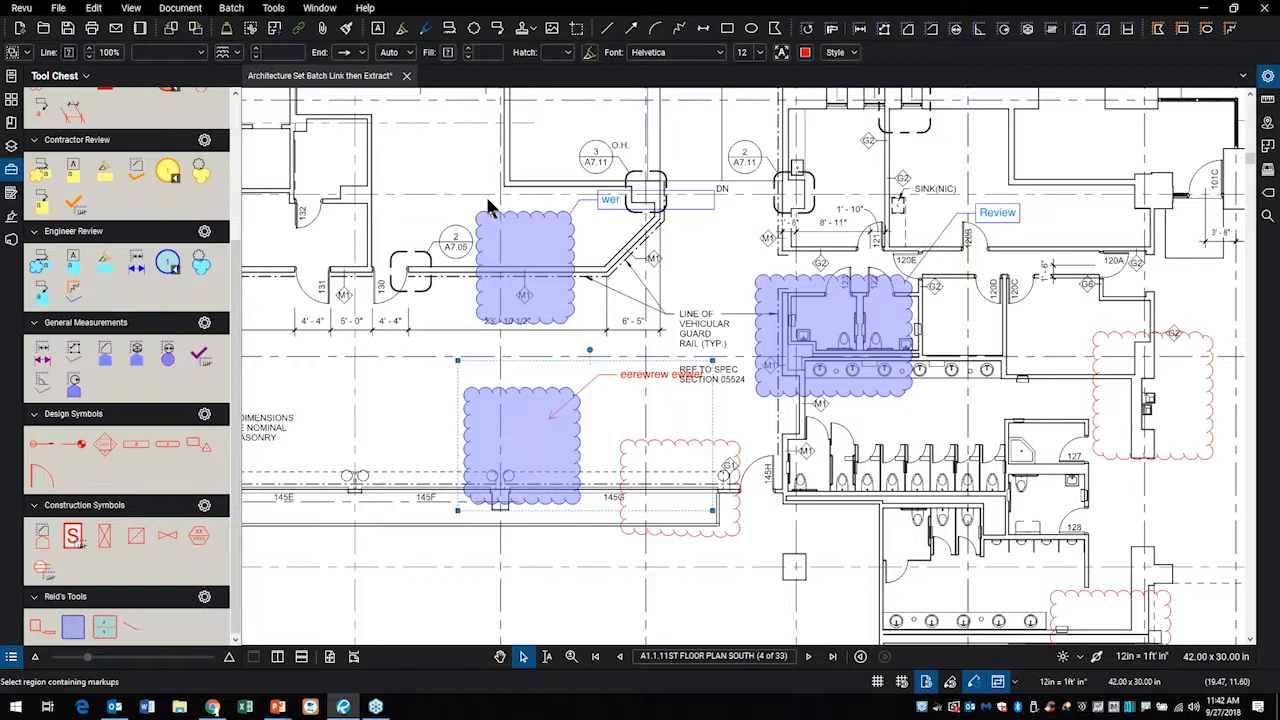
click(507, 225)
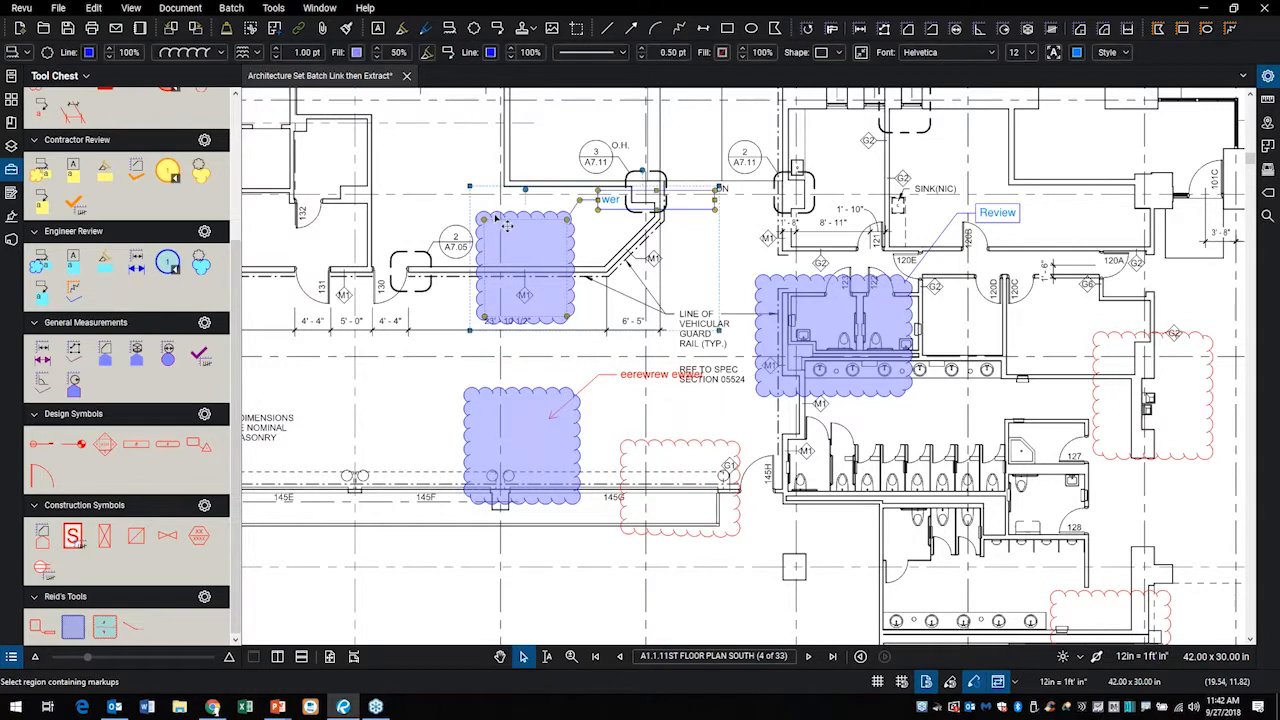
right_click(507, 225)
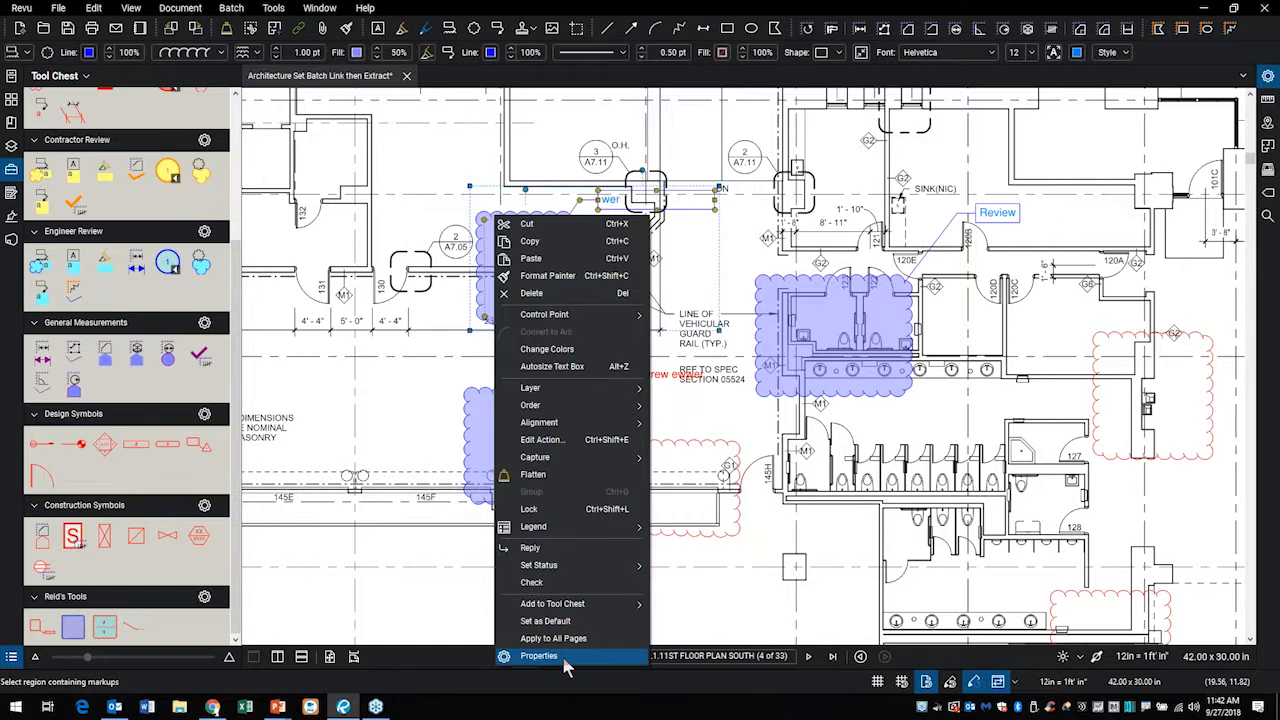
mouse_move(603, 606)
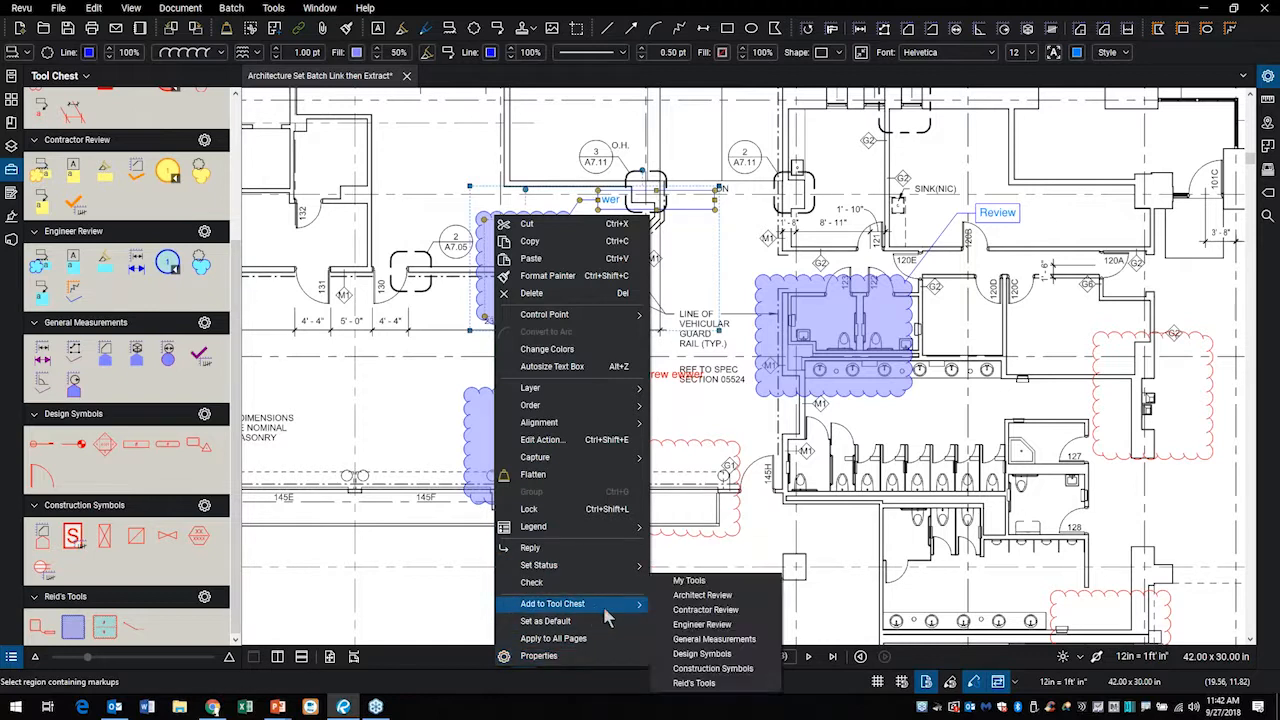
click(717, 688)
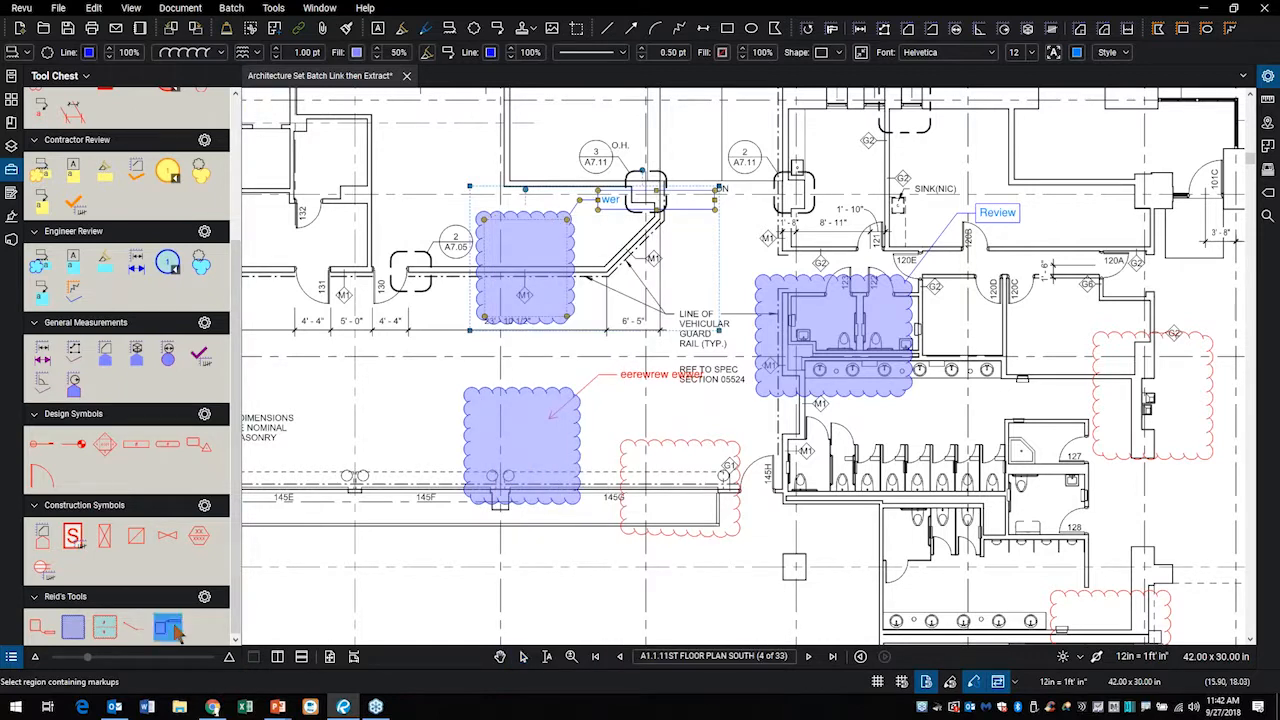
Place a copy of the saved "wer" Cloud+ from the custom tool set over doors 120D and 120C
click(167, 626)
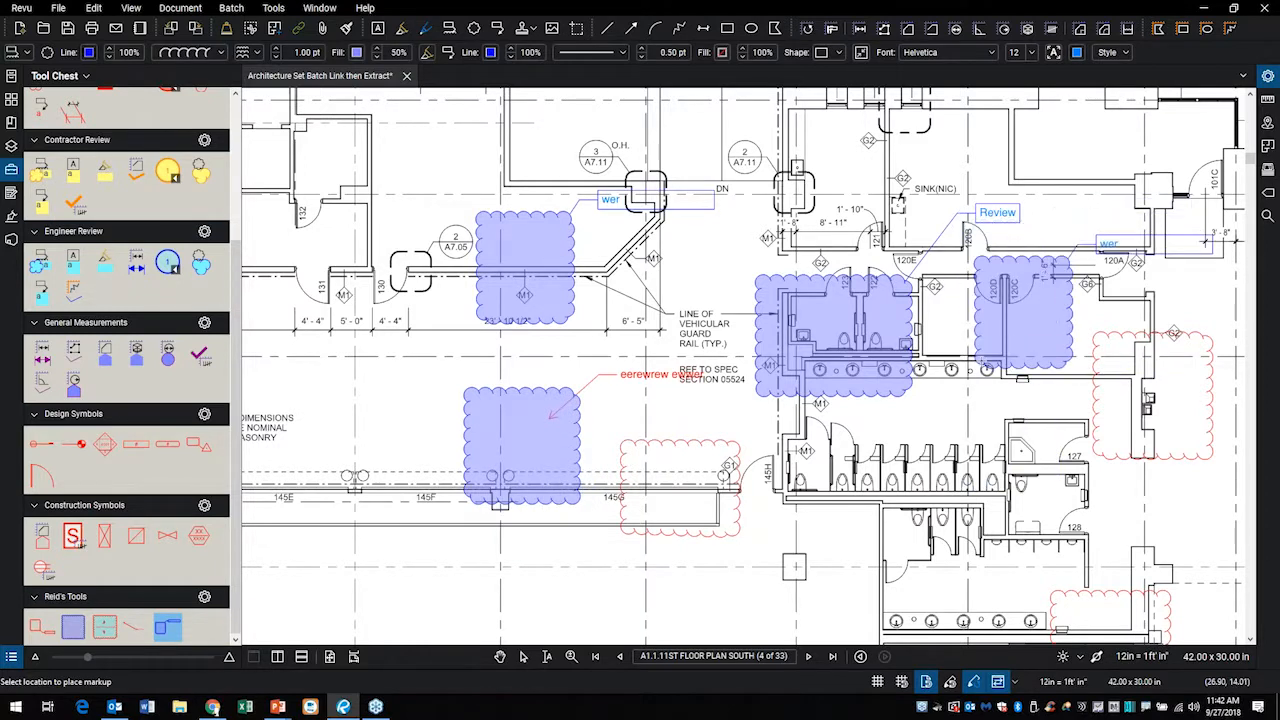
click(1018, 310)
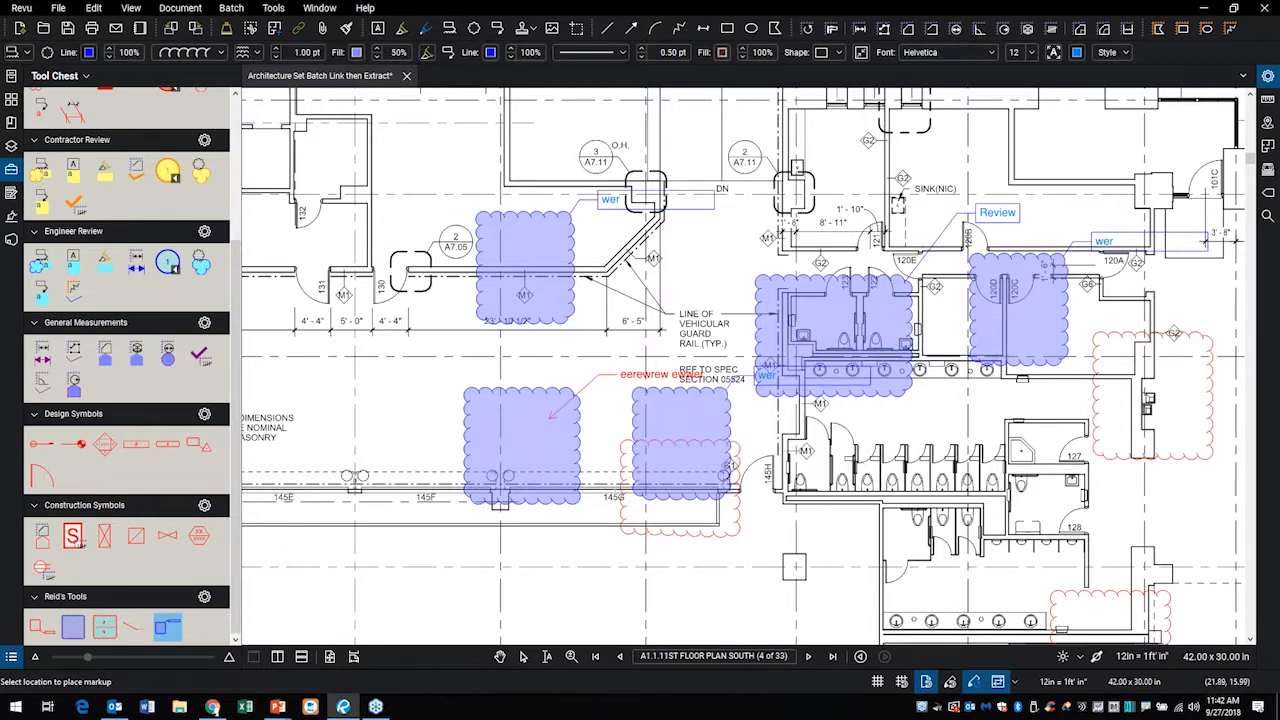
key(Escape)
Set the saved Cloud+ tool to properties mode and draw a new Cloud+ reading "eewe" just above the existing "wer" cloud near detail 3/A7.11
click(166, 627)
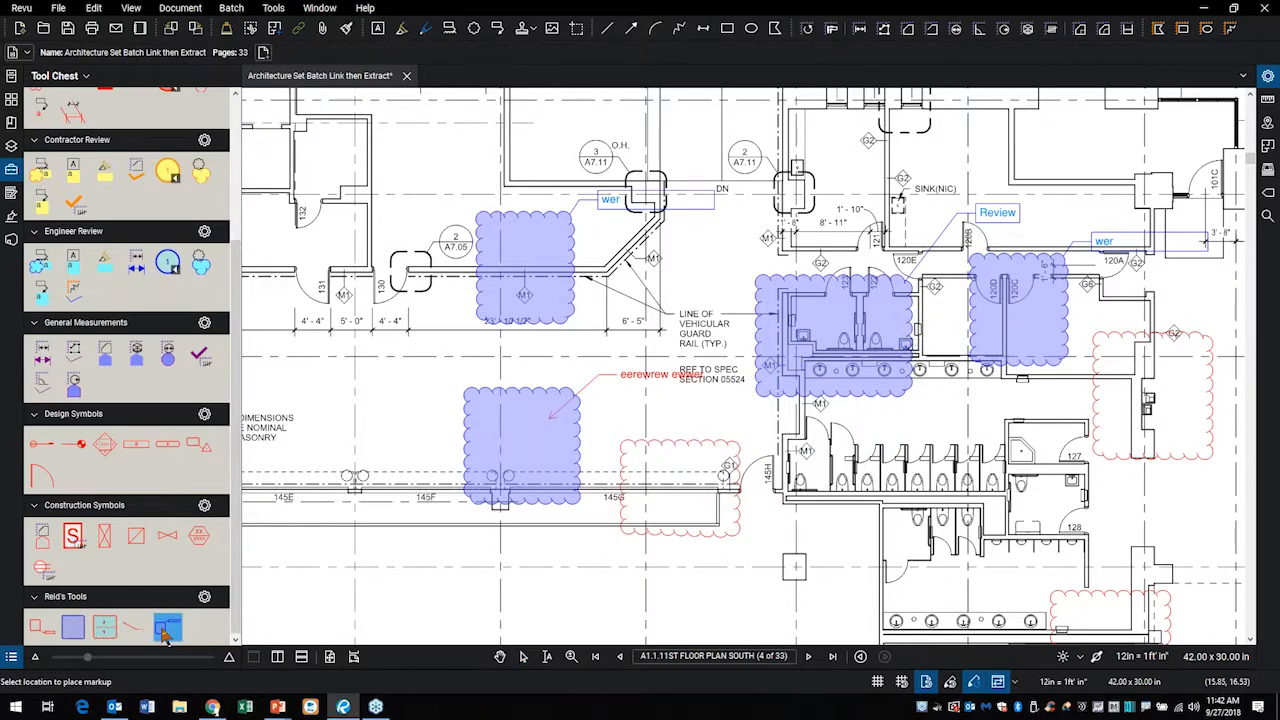
drag(468, 143, 540, 198)
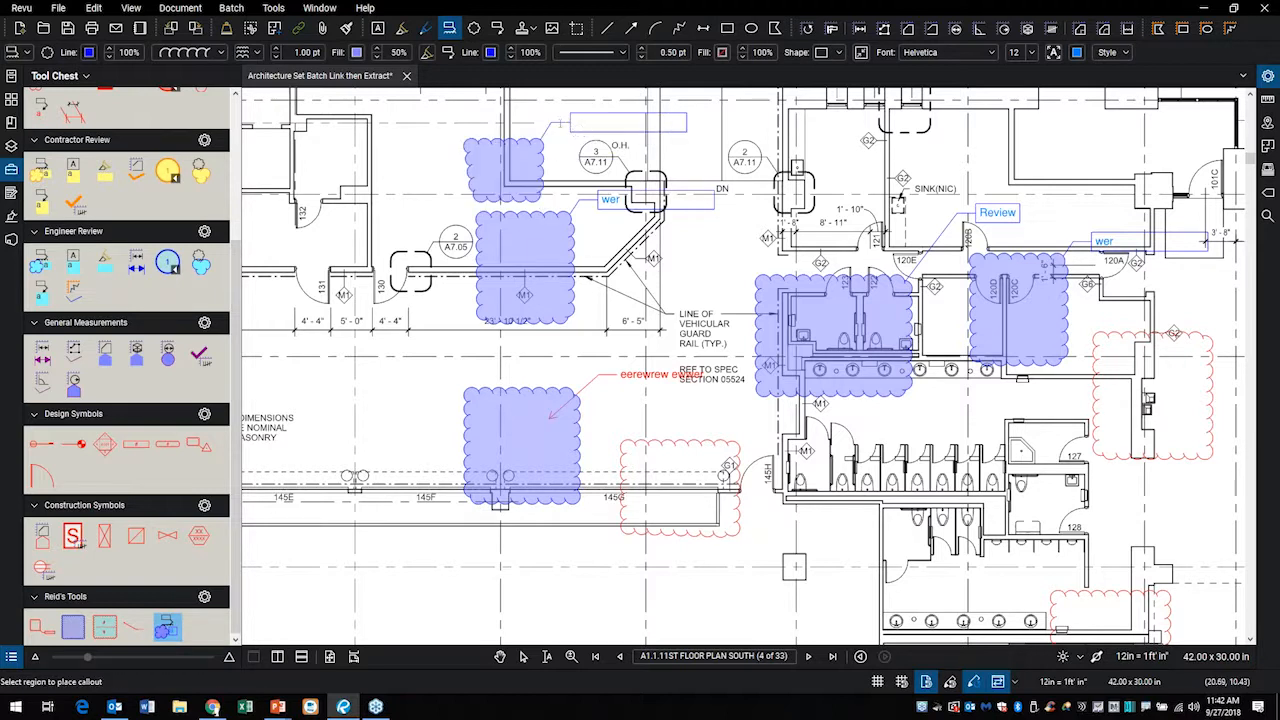
click(568, 122)
text(eewe)
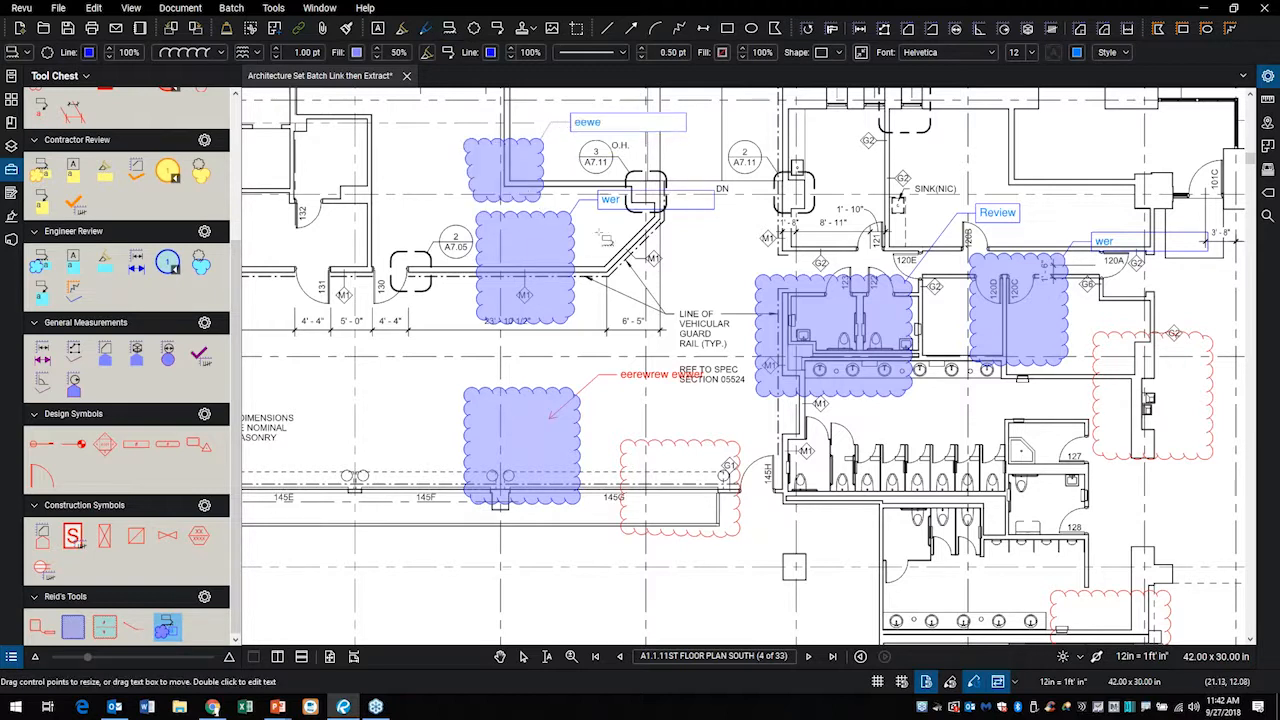
click(595, 233)
key(Escape)
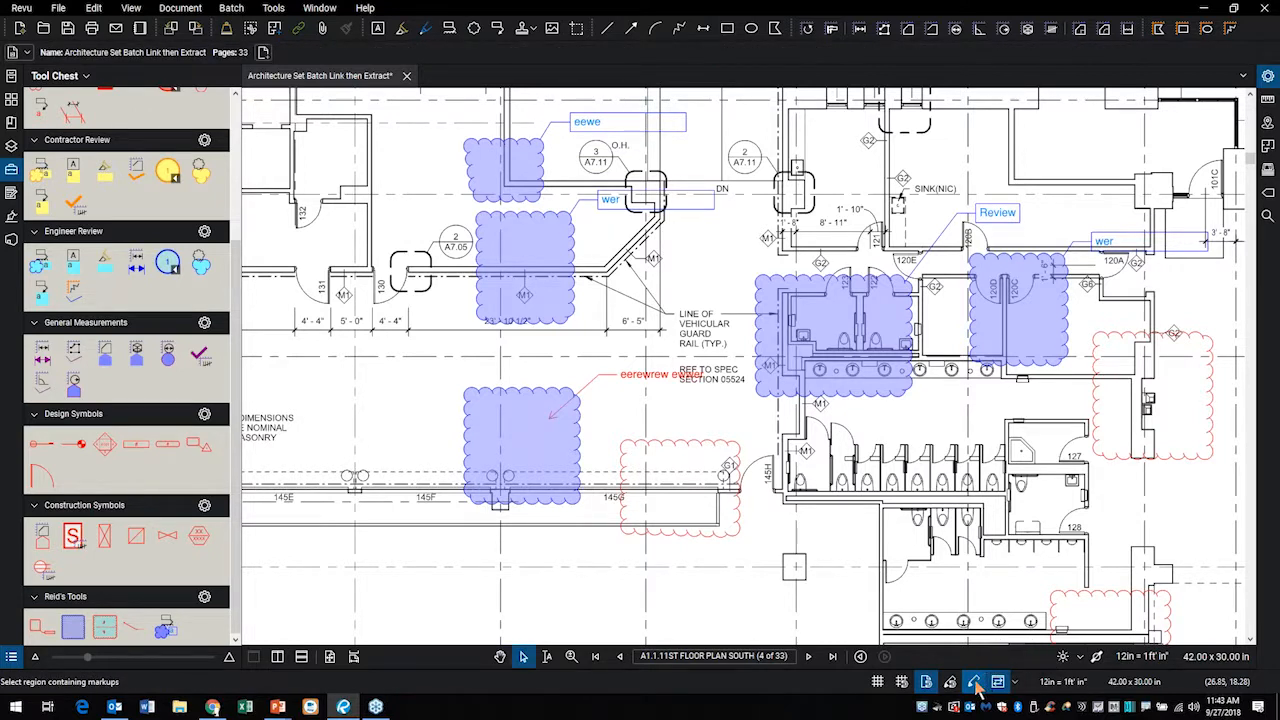
Return the saved Cloud+ tool to exact-copy mode and place a "wer" copy beside the masonry dimensions note
click(166, 629)
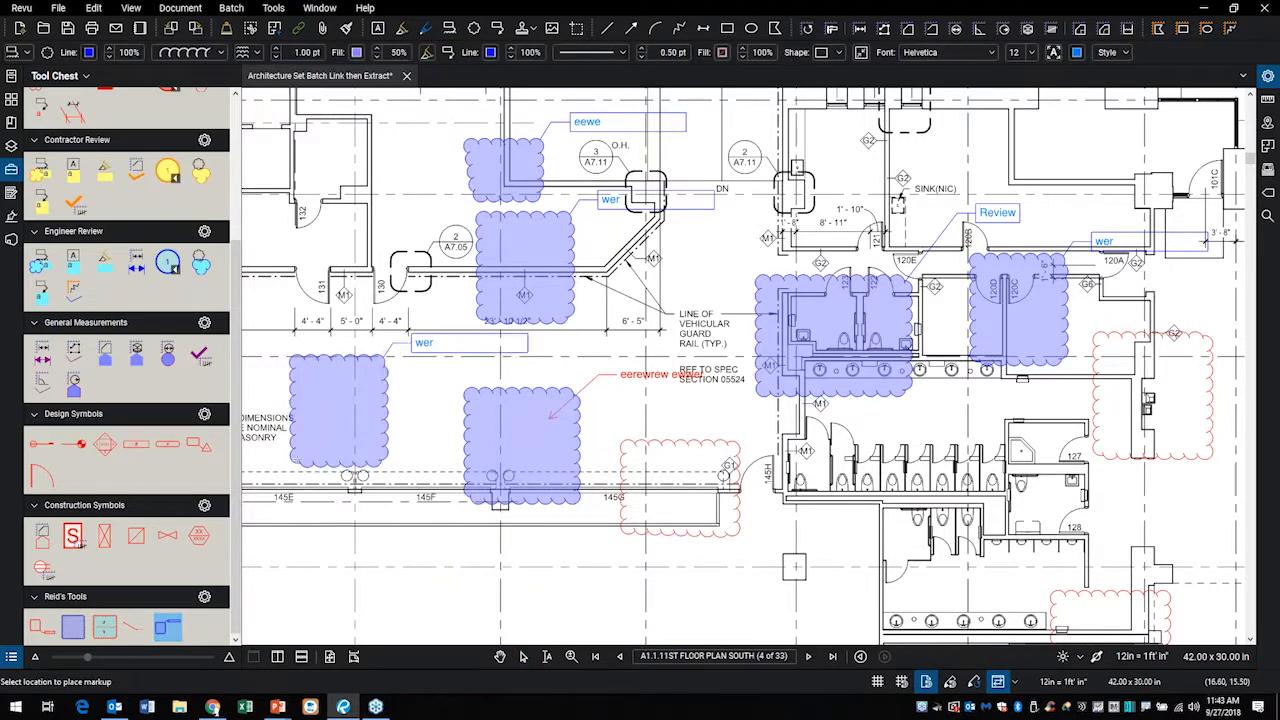
click(339, 410)
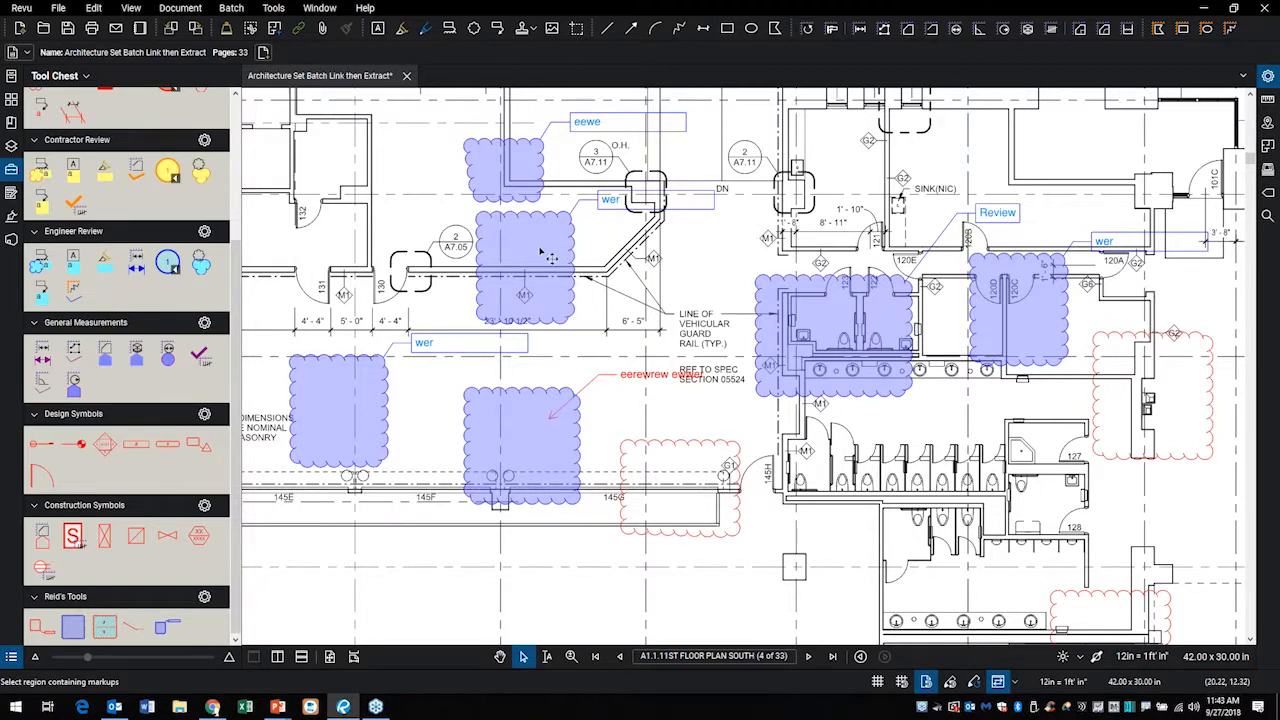
Attach the image Electrical panel.JPG as a capture to the "wer" Cloud+ over doors 120D and 120C
scroll(549, 258, up, 1)
scroll(549, 254, up, 2)
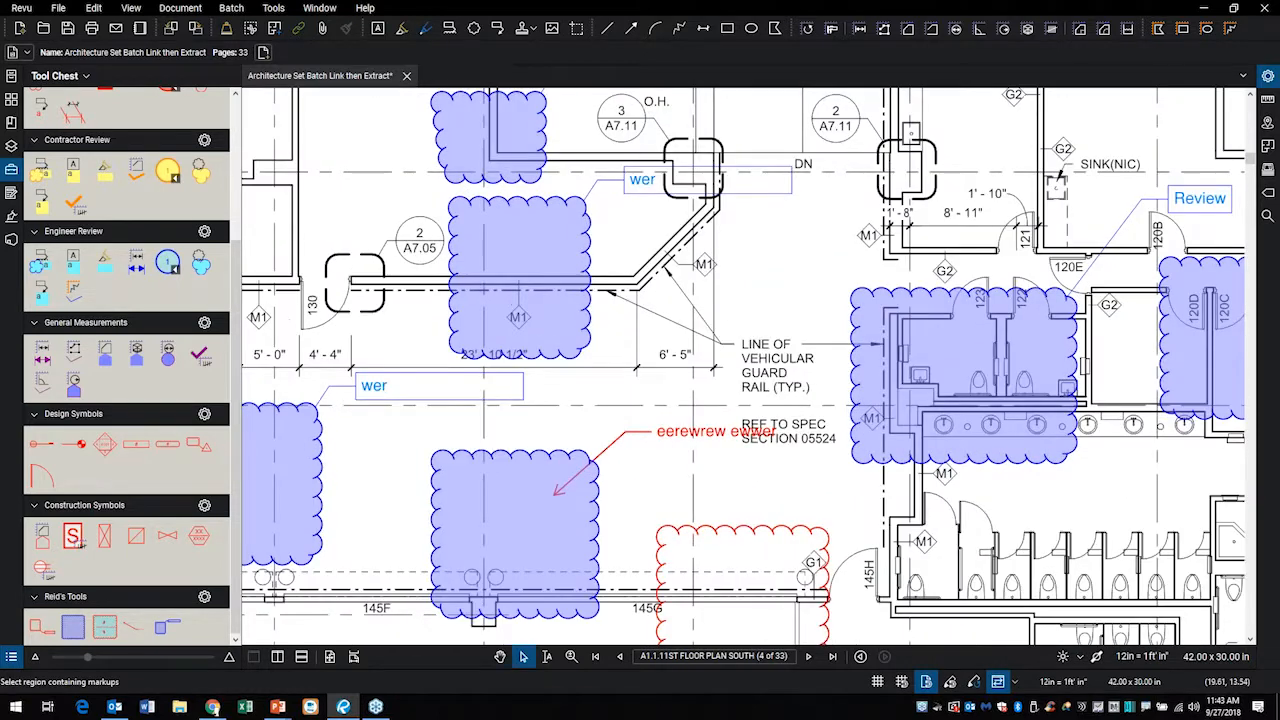
drag(502, 304, 505, 298)
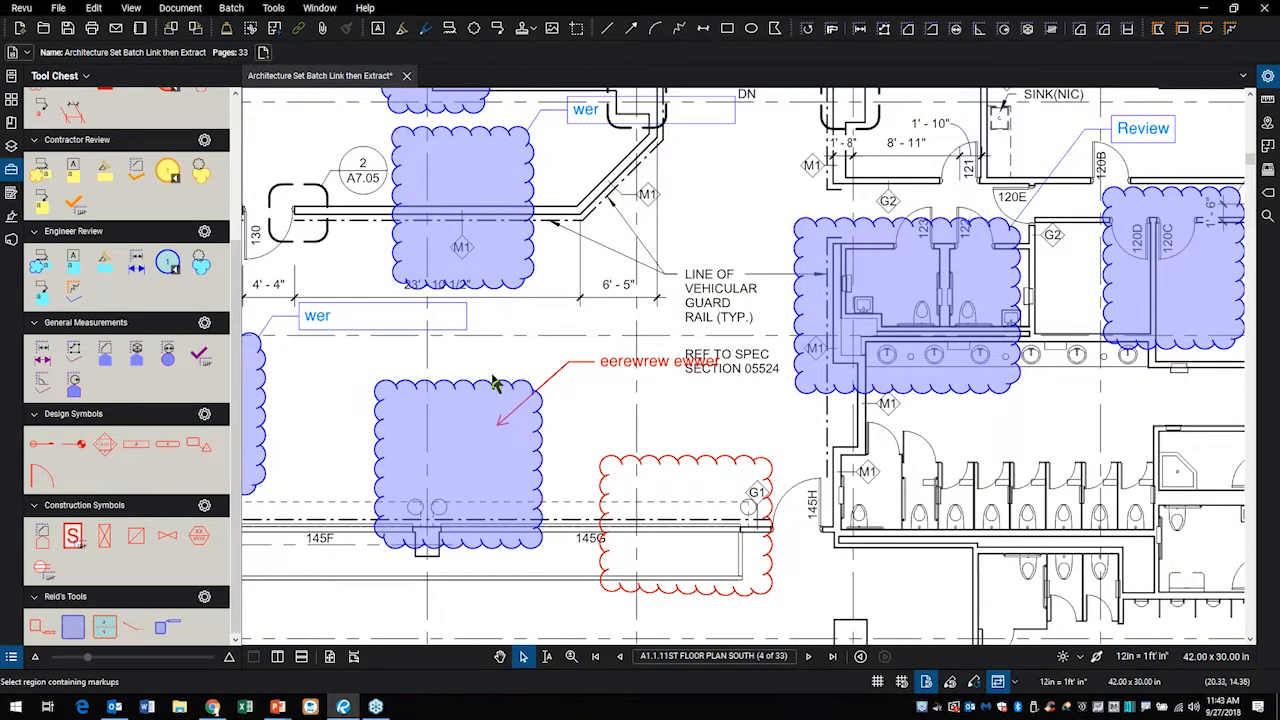
drag(830, 280, 469, 426)
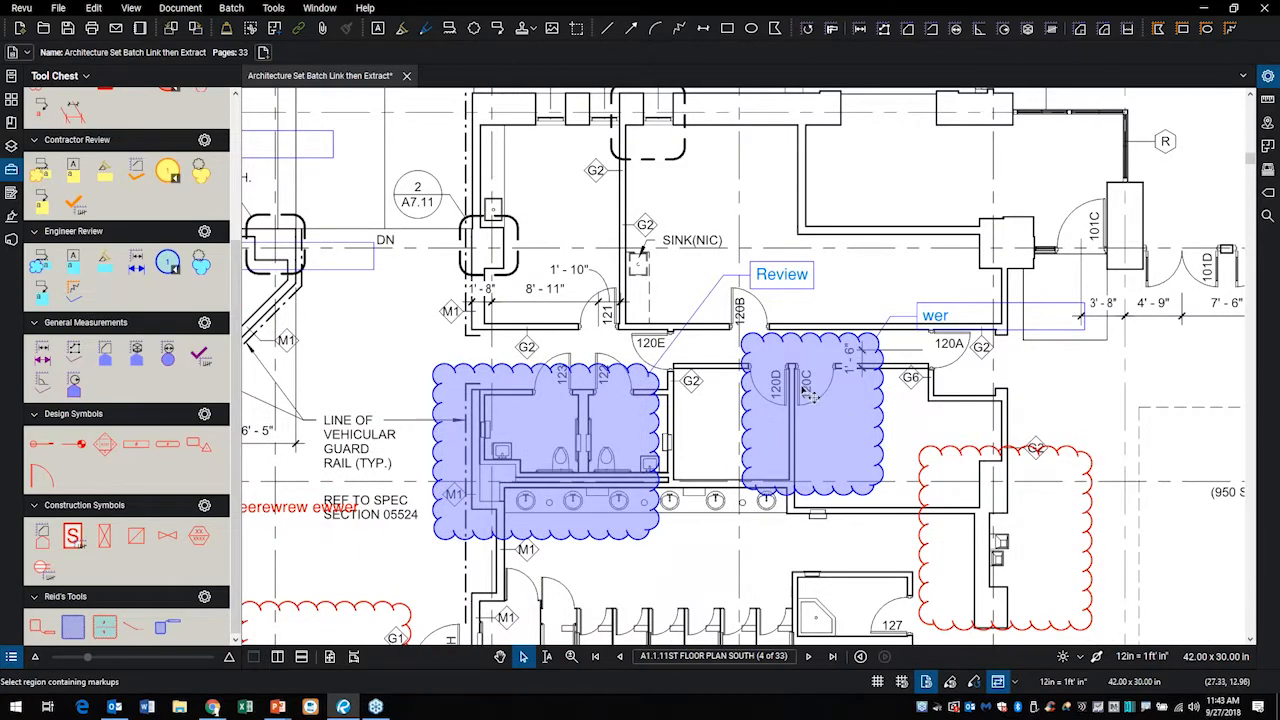
key(k)
click(893, 422)
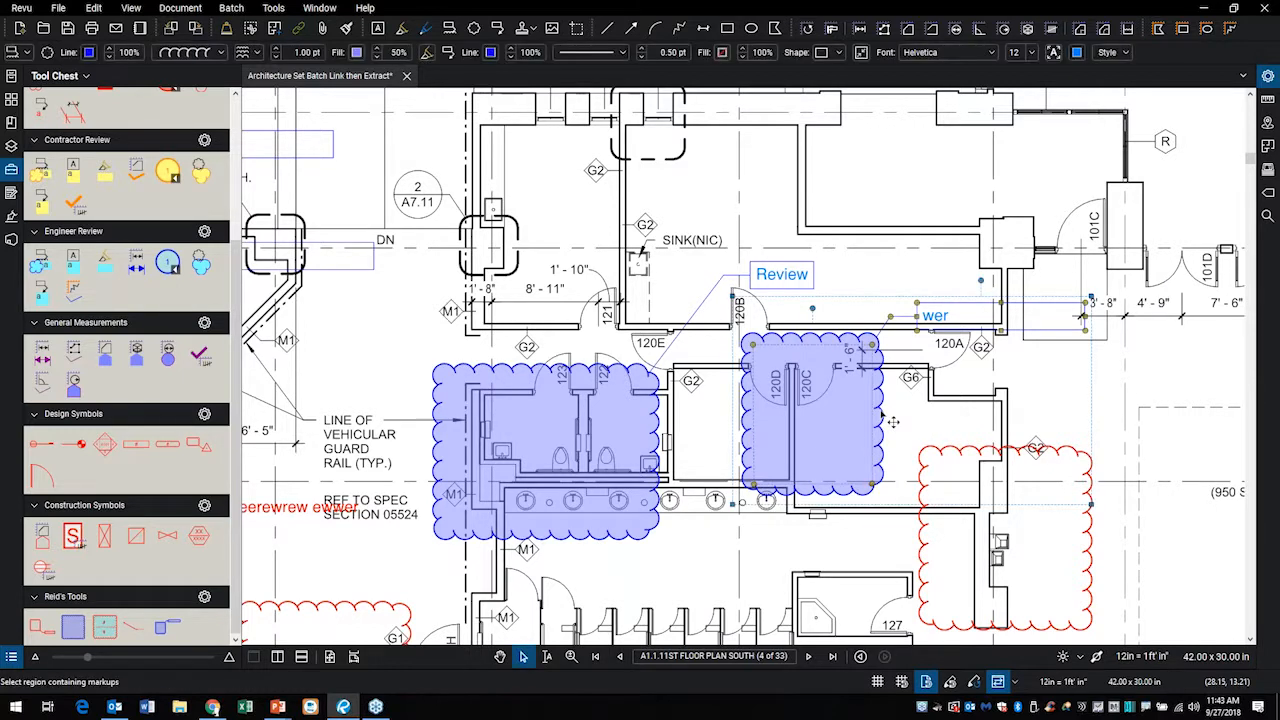
right_click(890, 421)
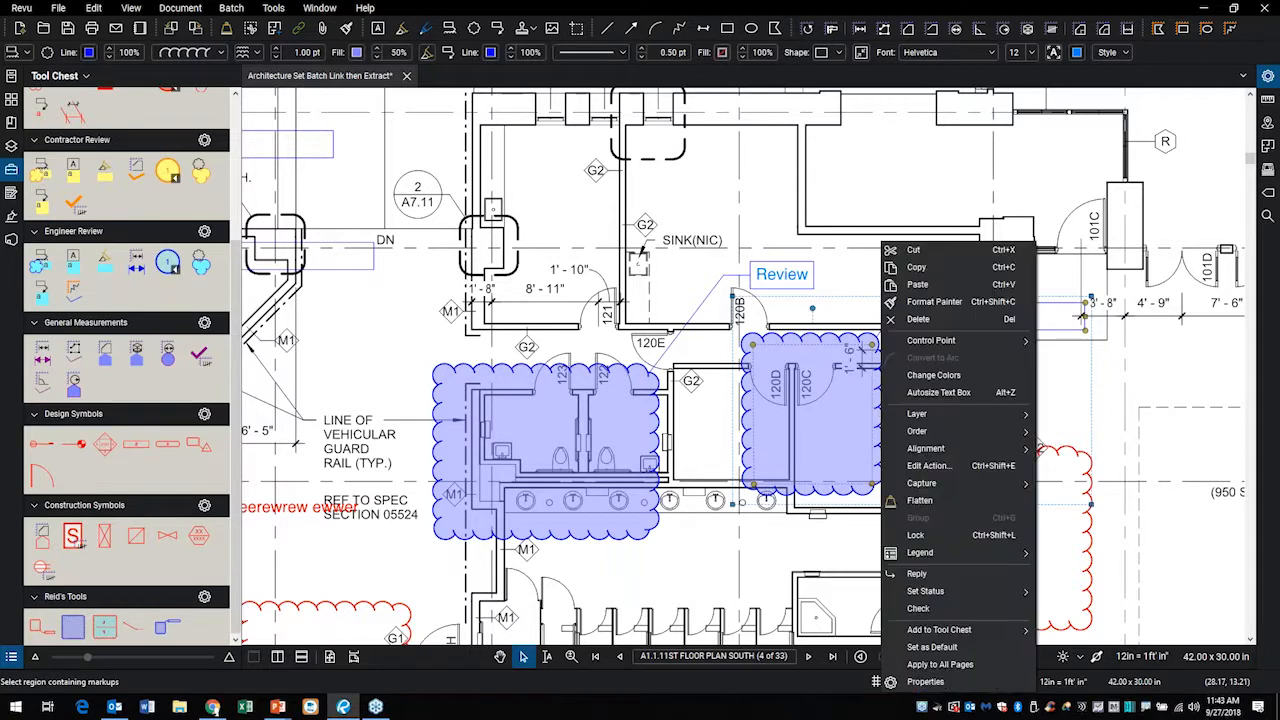
mouse_move(940, 486)
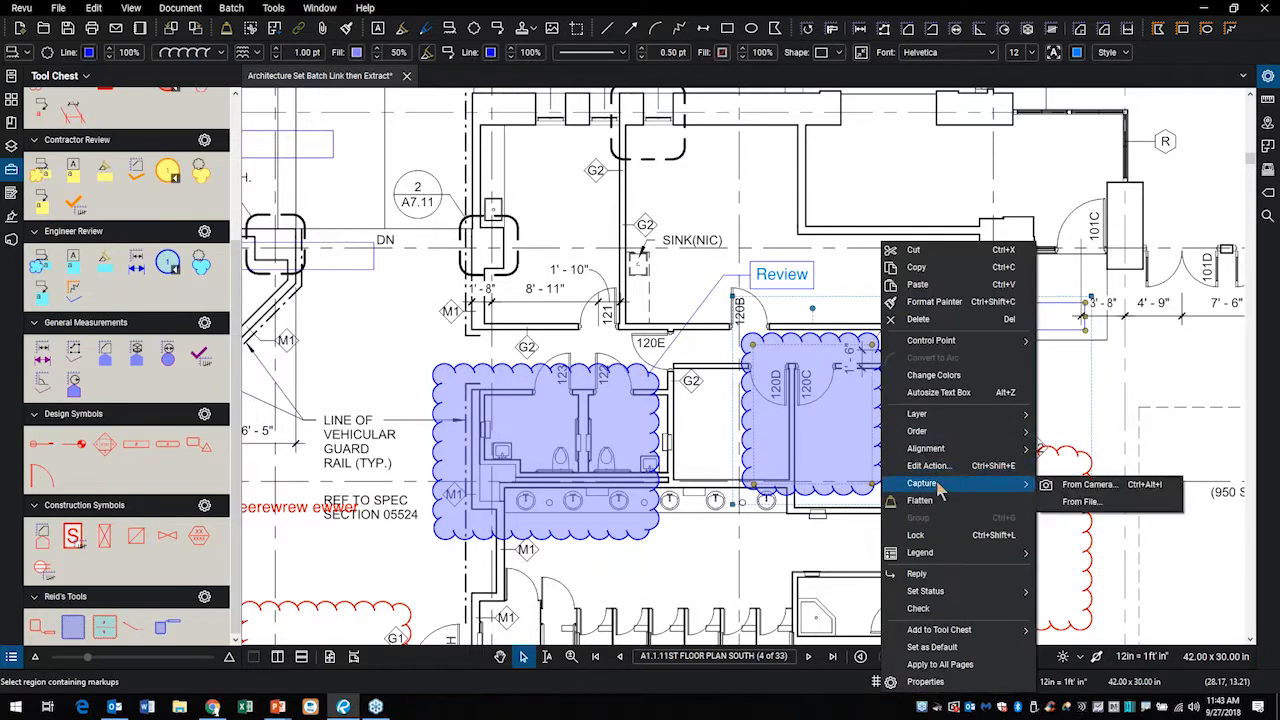
click(1083, 503)
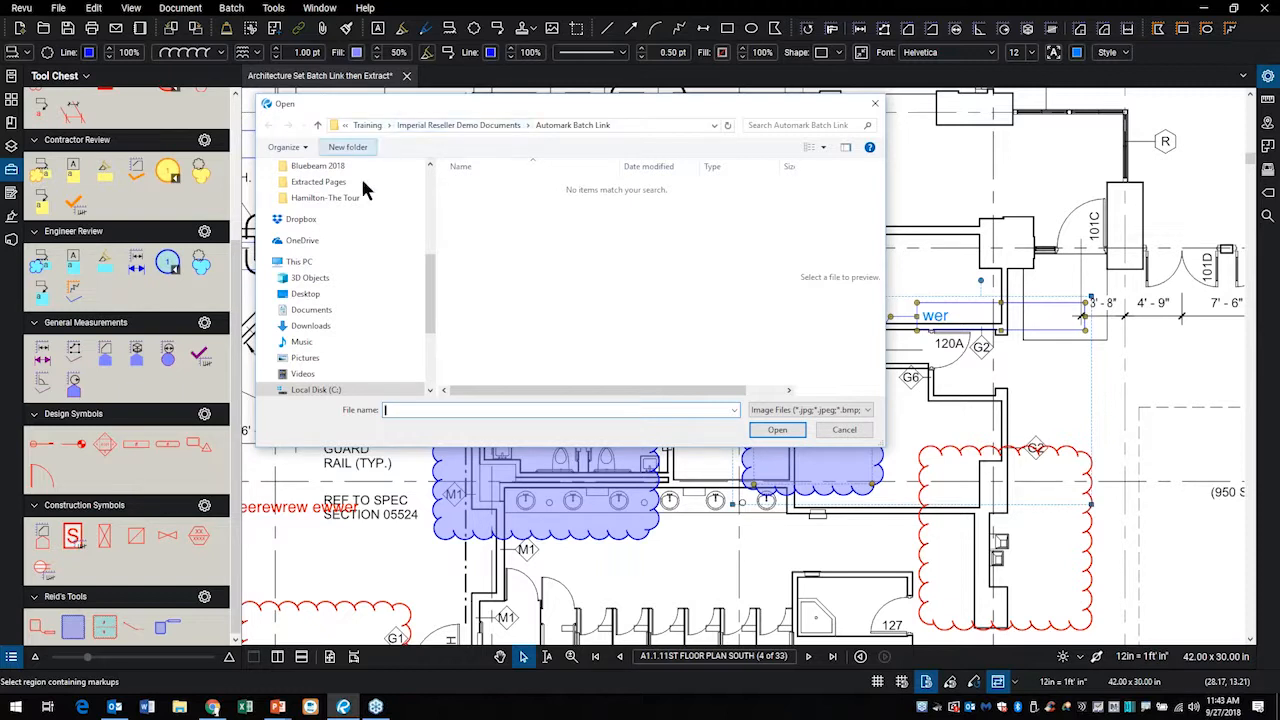
scroll(315, 390, down, 1)
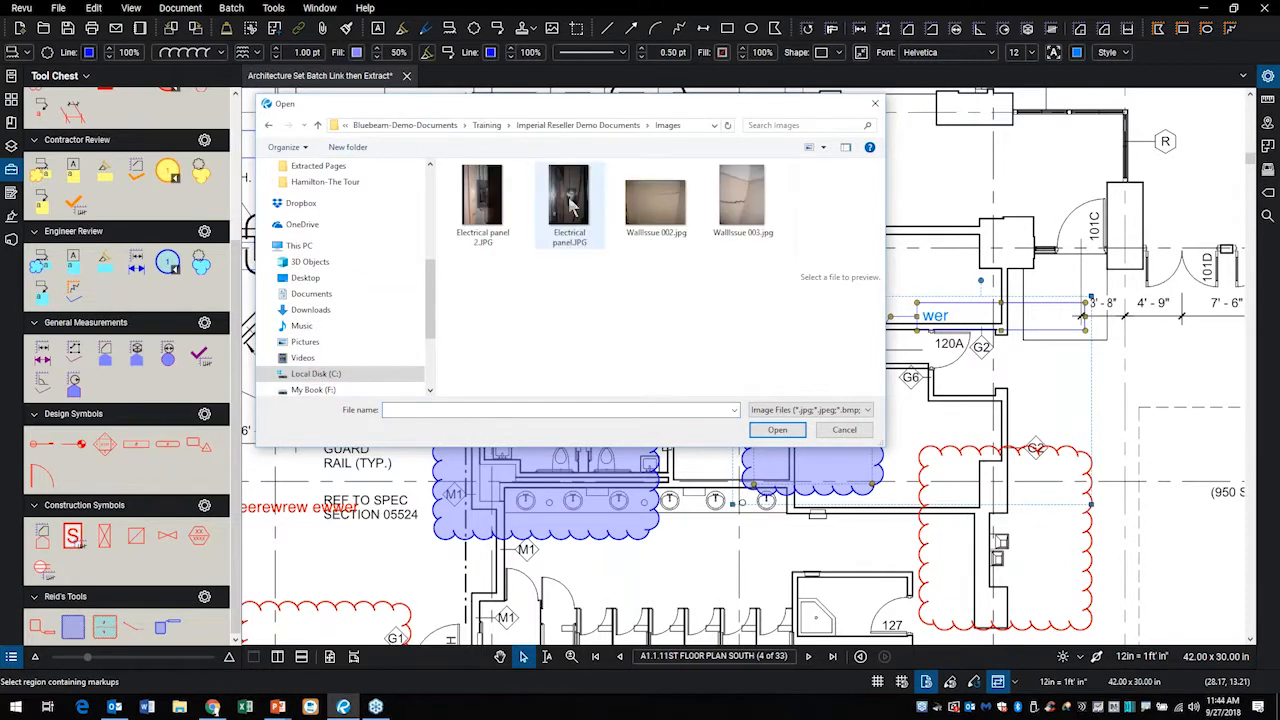
click(570, 205)
click(777, 431)
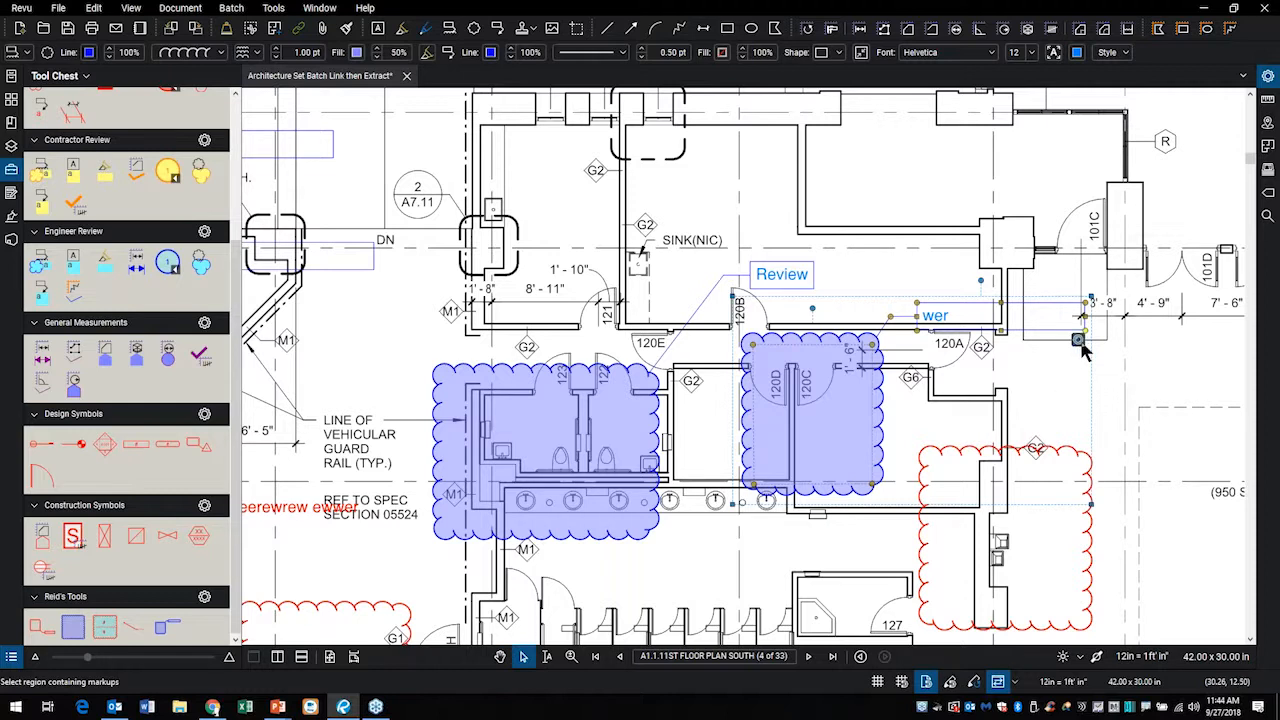
View the captured electrical panel photo from the "wer" Cloud+ near door 120A and close the viewer
key(Escape)
drag(1078, 348, 1035, 450)
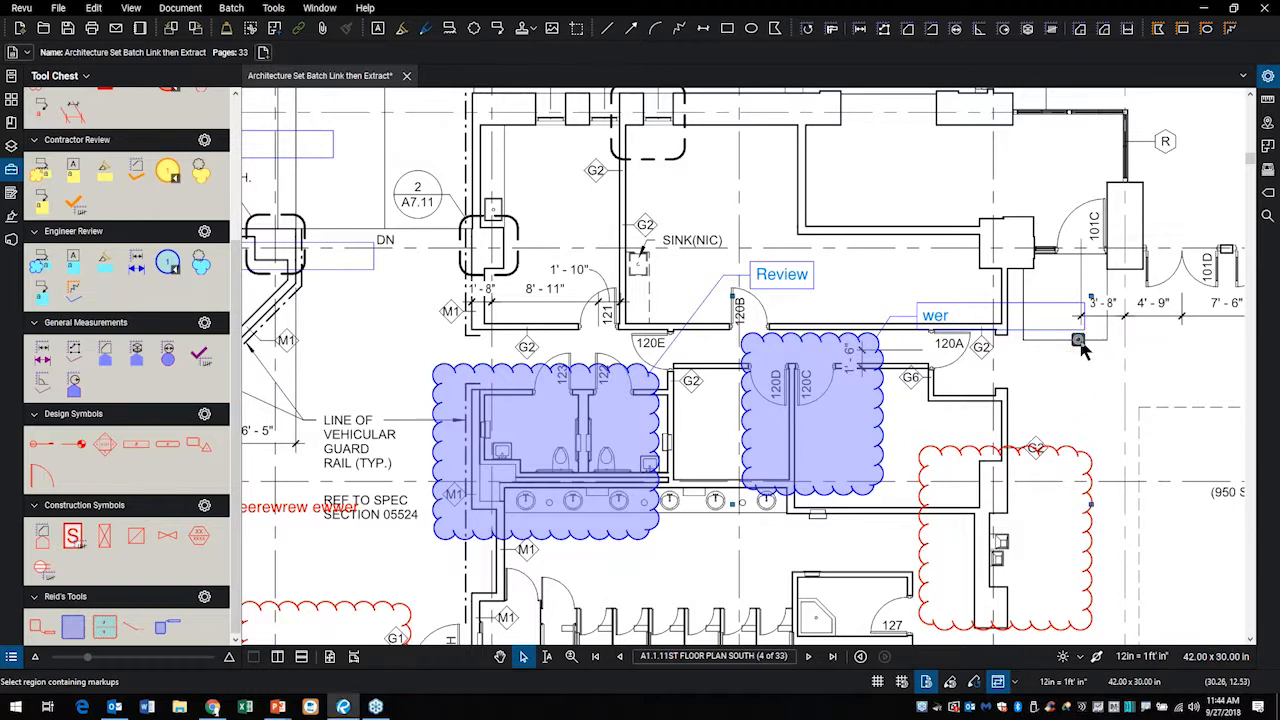
click(1078, 340)
scroll(1043, 388, down, 1)
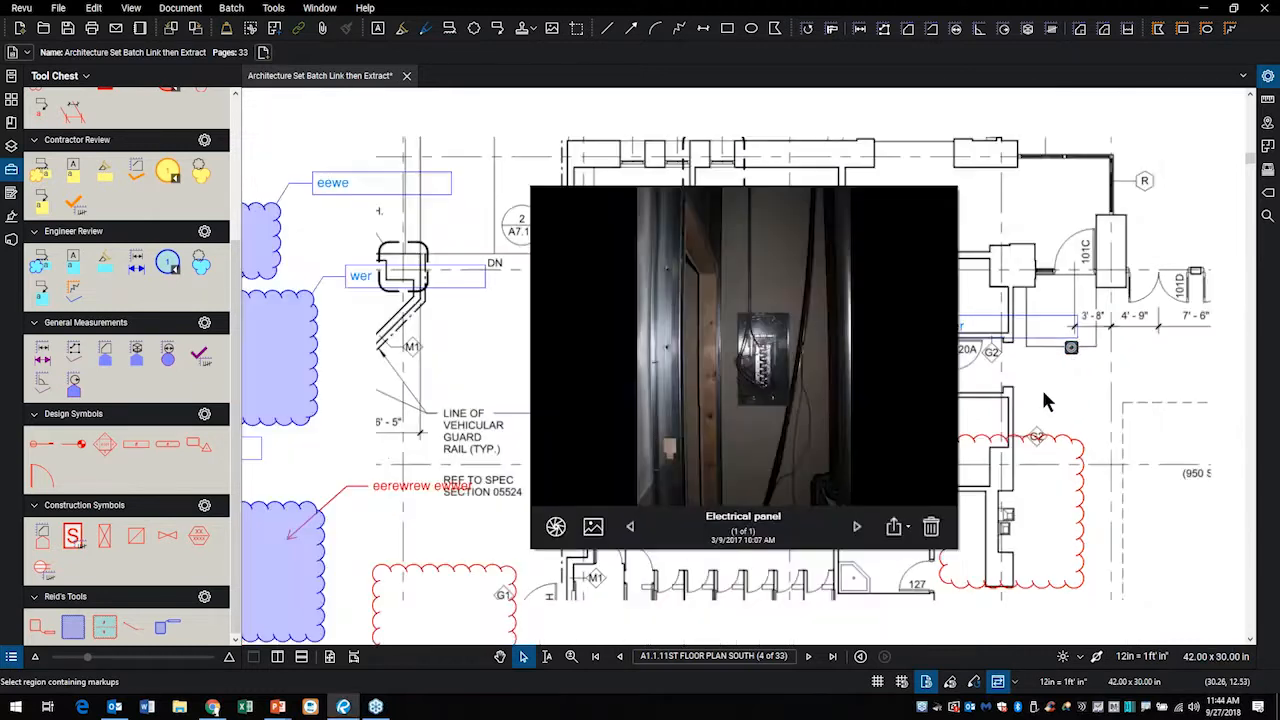
scroll(1043, 388, down, 2)
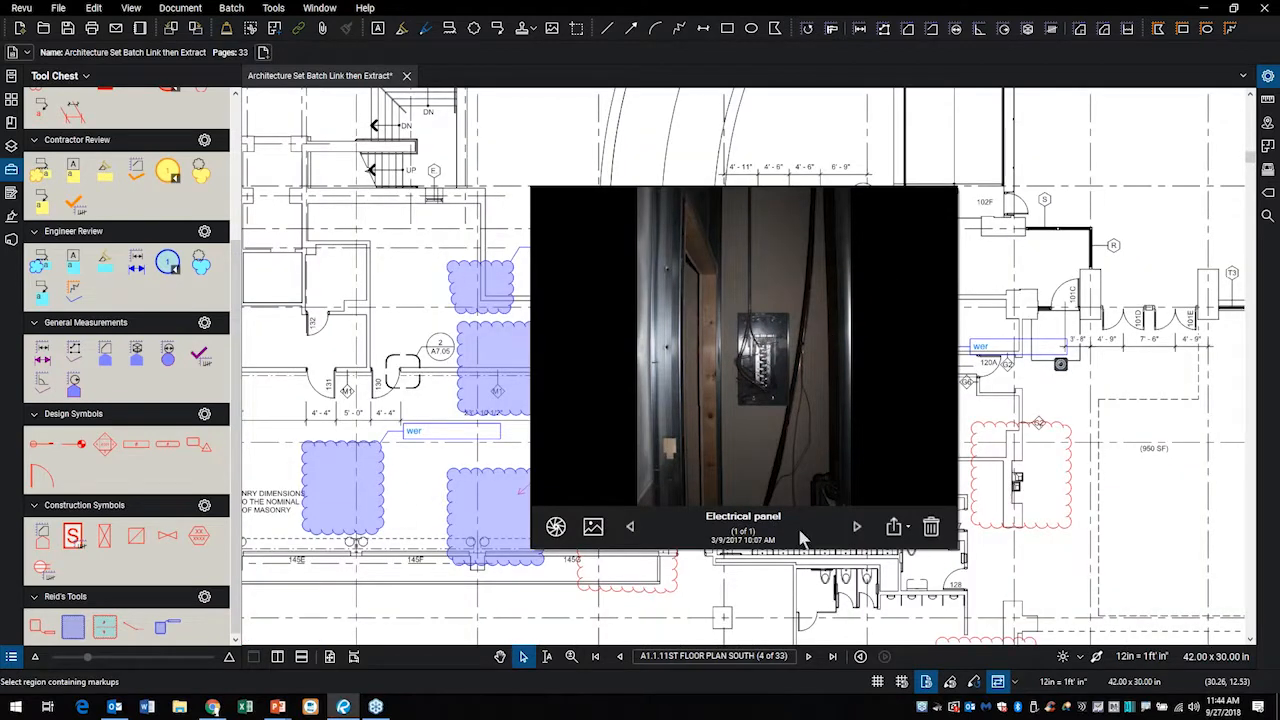
click(1045, 541)
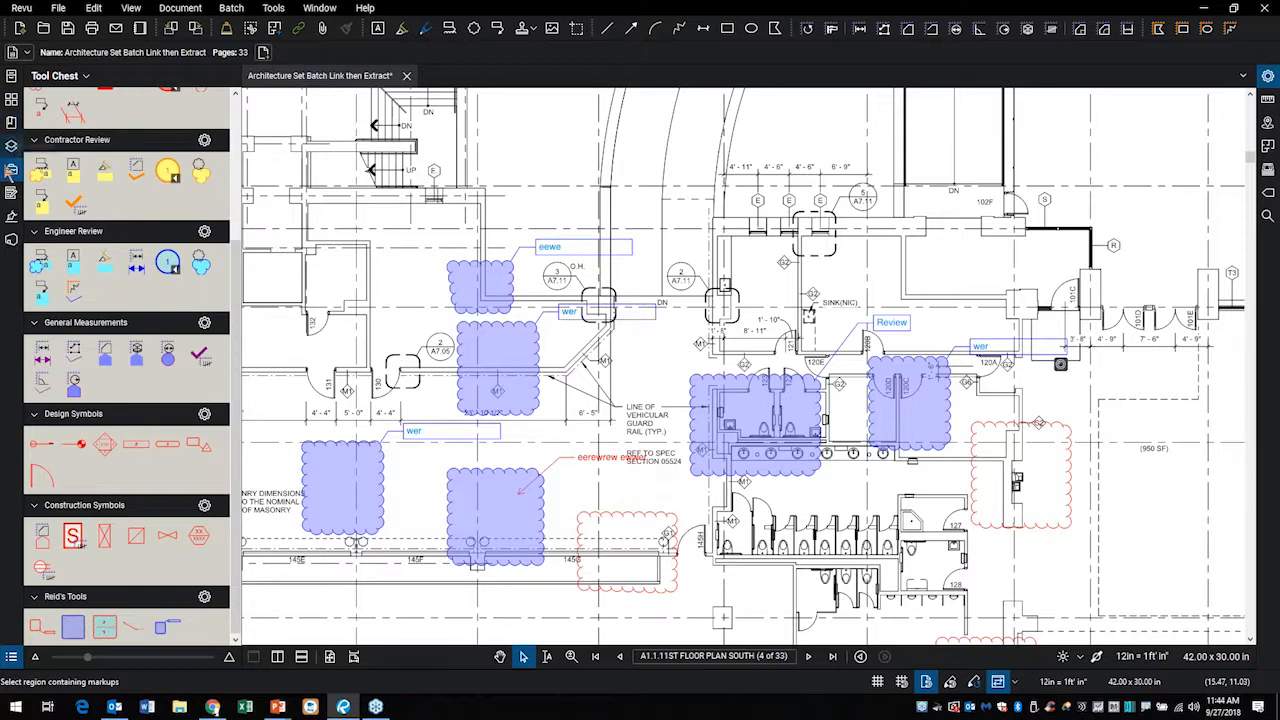
Show the page thumbnails in place of the Tool Chest and narrow them to a single column
click(9, 173)
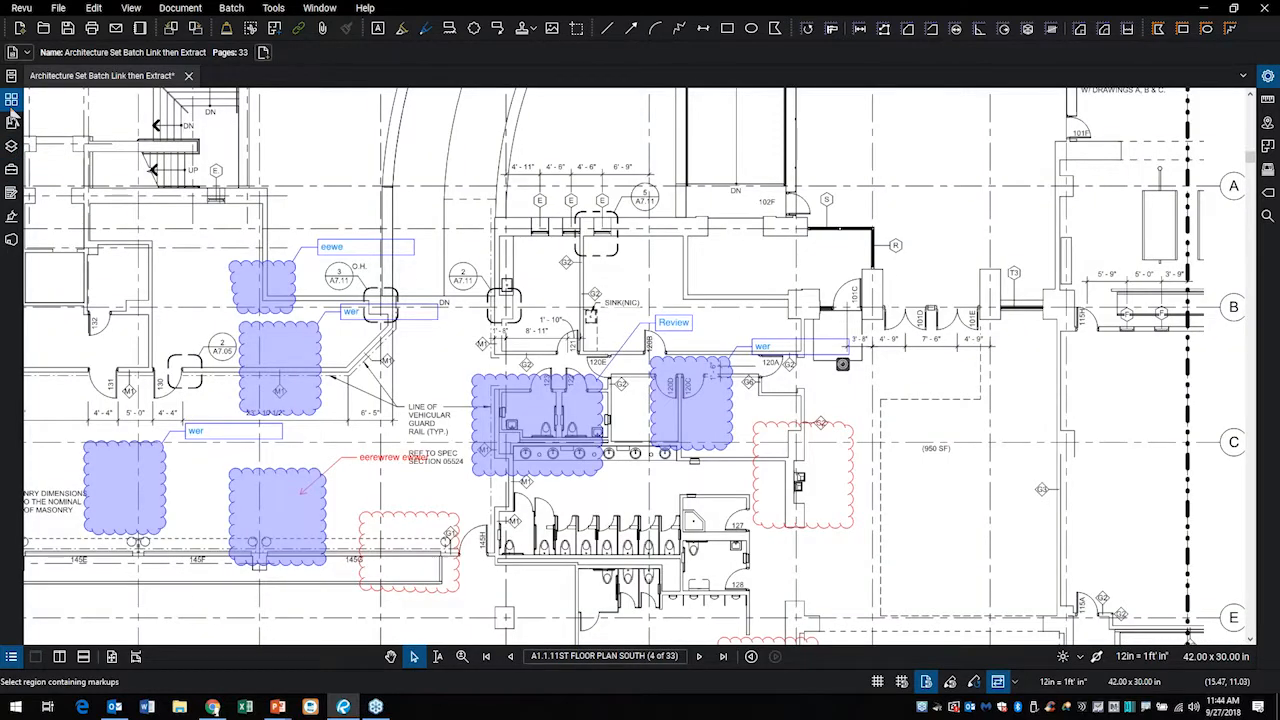
click(10, 108)
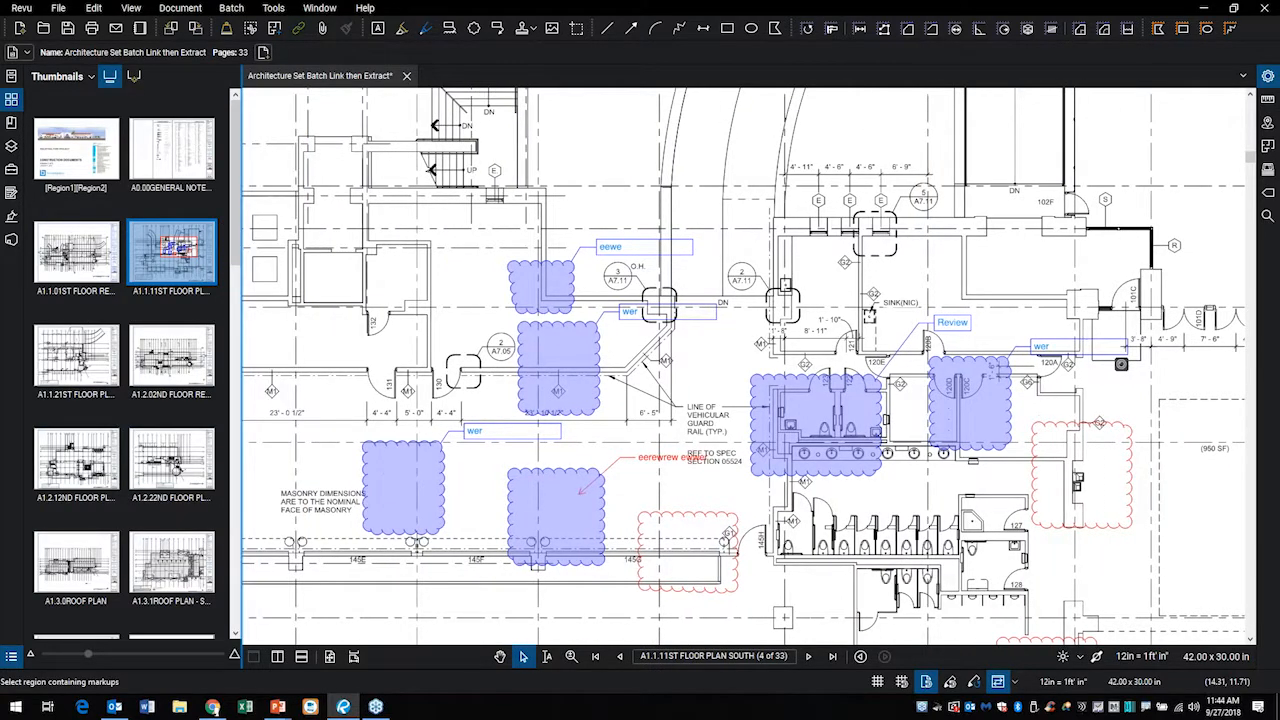
drag(238, 324, 155, 324)
Delete the red cloud at the top of the stairs below room 128
scroll(656, 335, down, 2)
mouse_move(806, 510)
mouse_down()
mouse_move(748, 354)
mouse_move(711, 319)
mouse_up()
scroll(748, 354, up, 6)
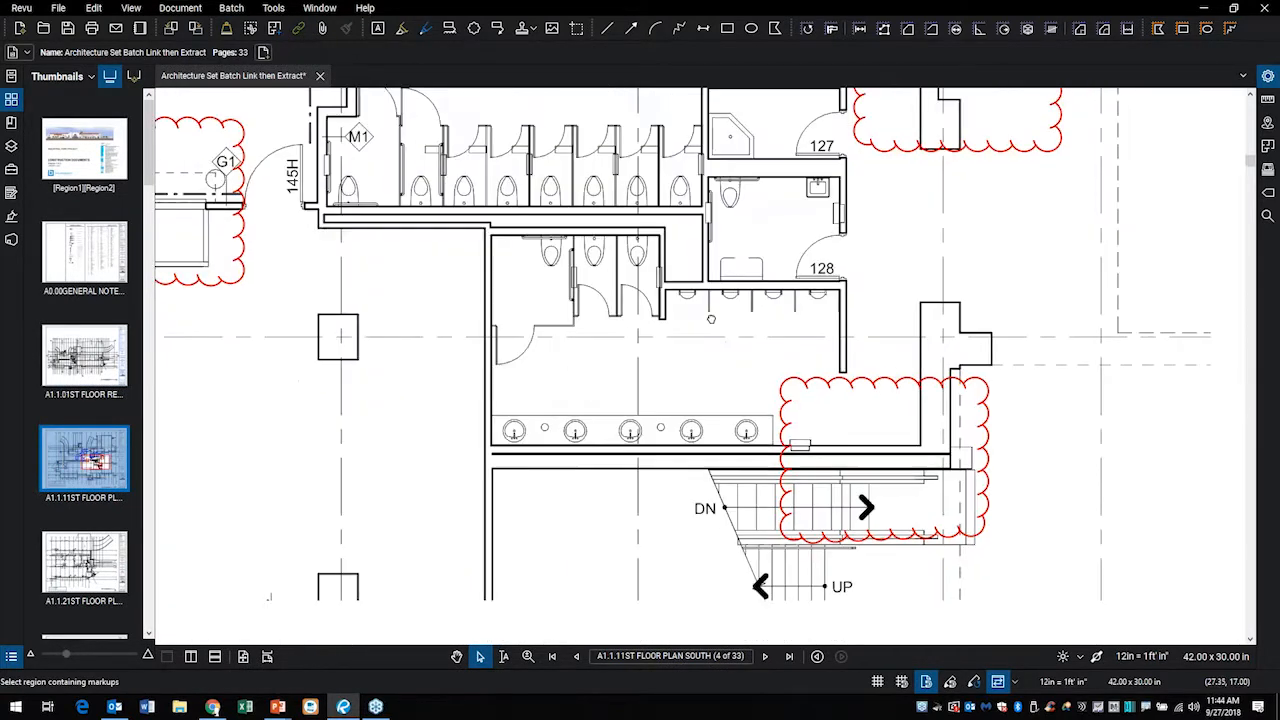
click(889, 388)
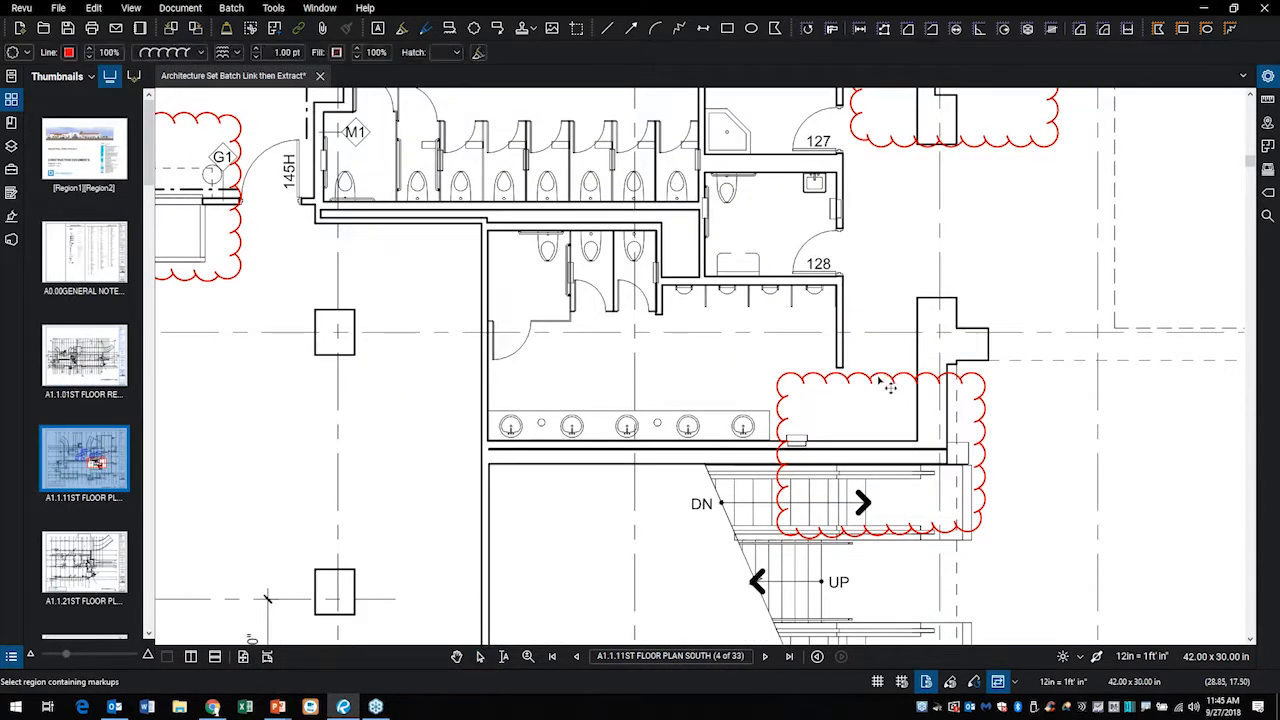
key(Delete)
Take a snapshot of the restroom area around room 128, from the stall wall down to the top of the stairs
drag(489, 316, 580, 393)
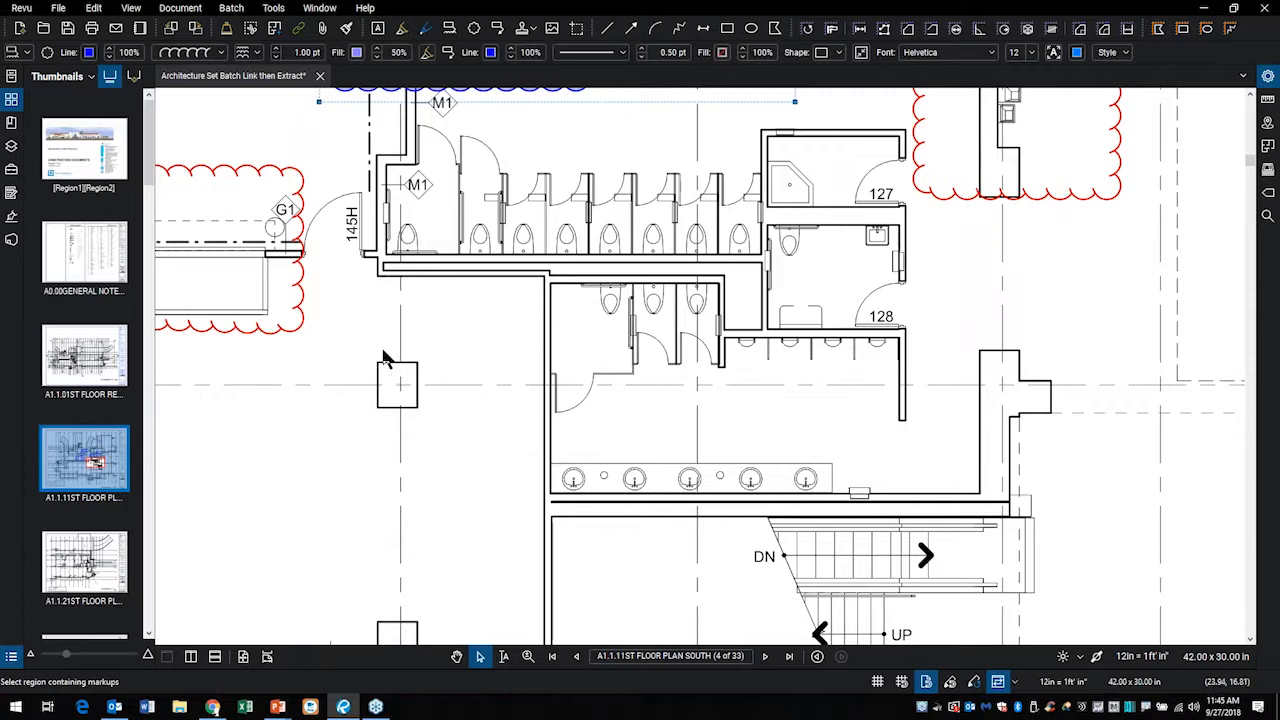
drag(425, 329, 425, 343)
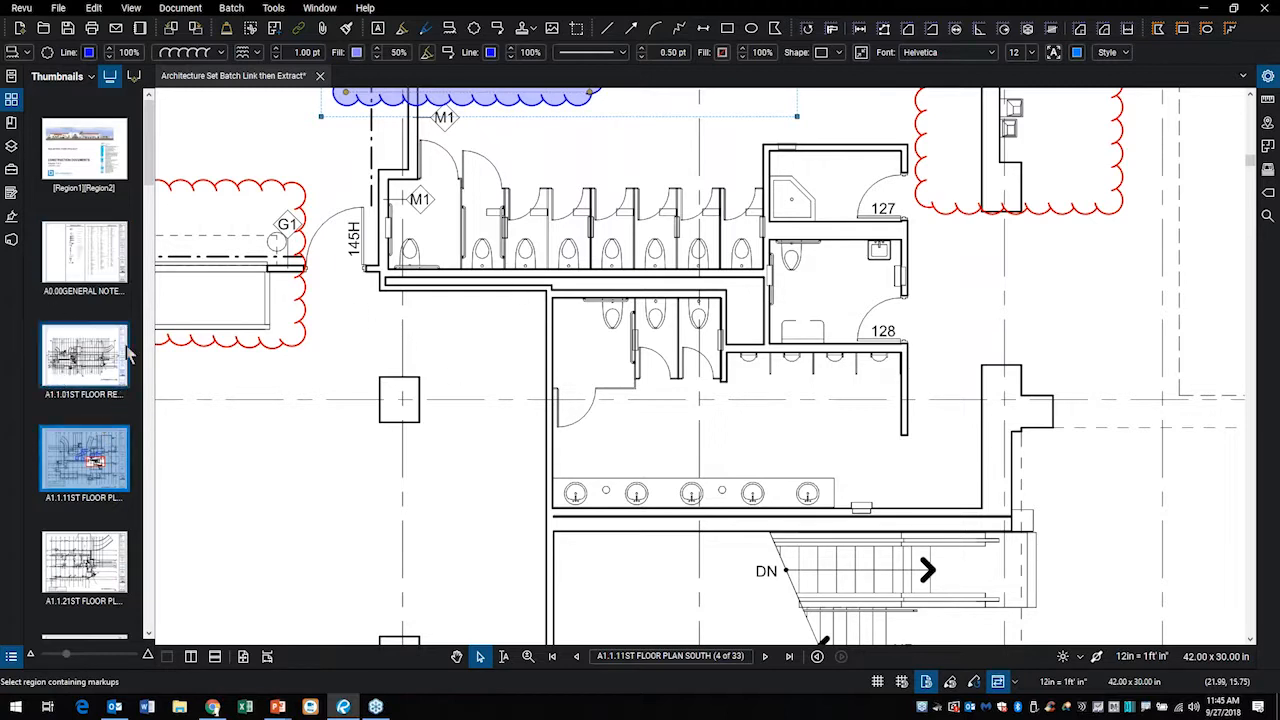
click(95, 8)
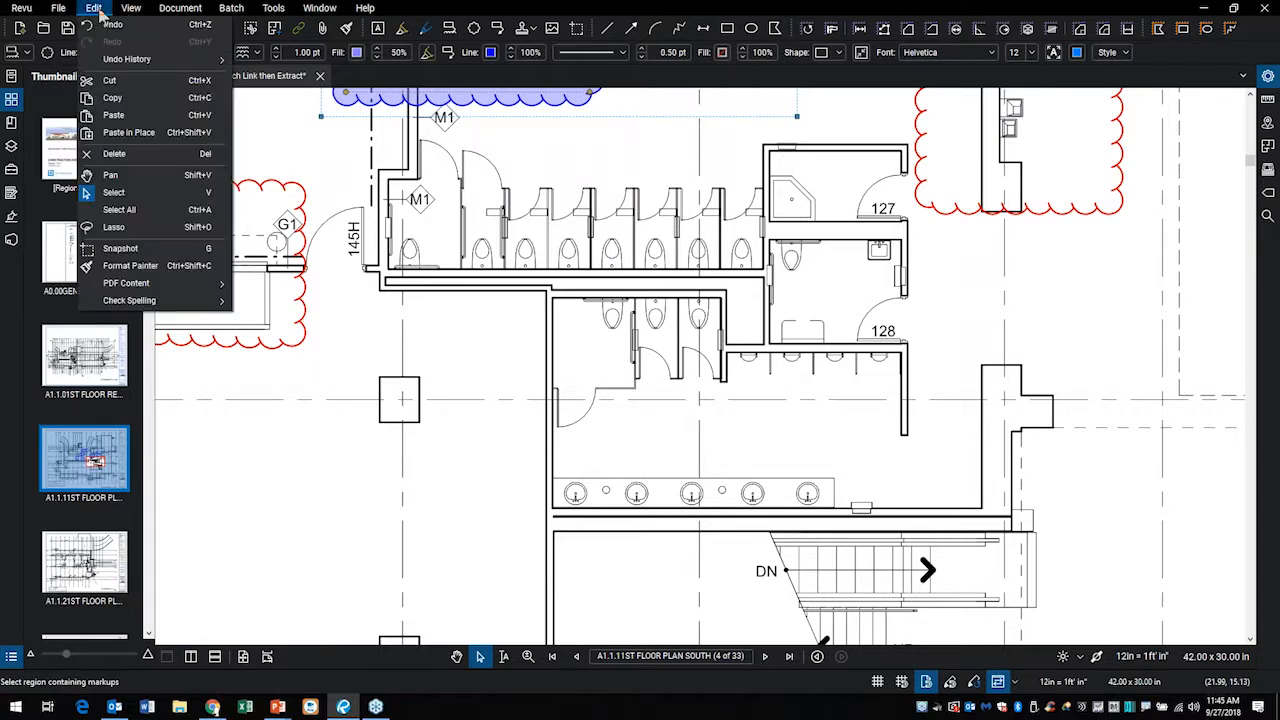
click(122, 250)
drag(505, 258, 1097, 557)
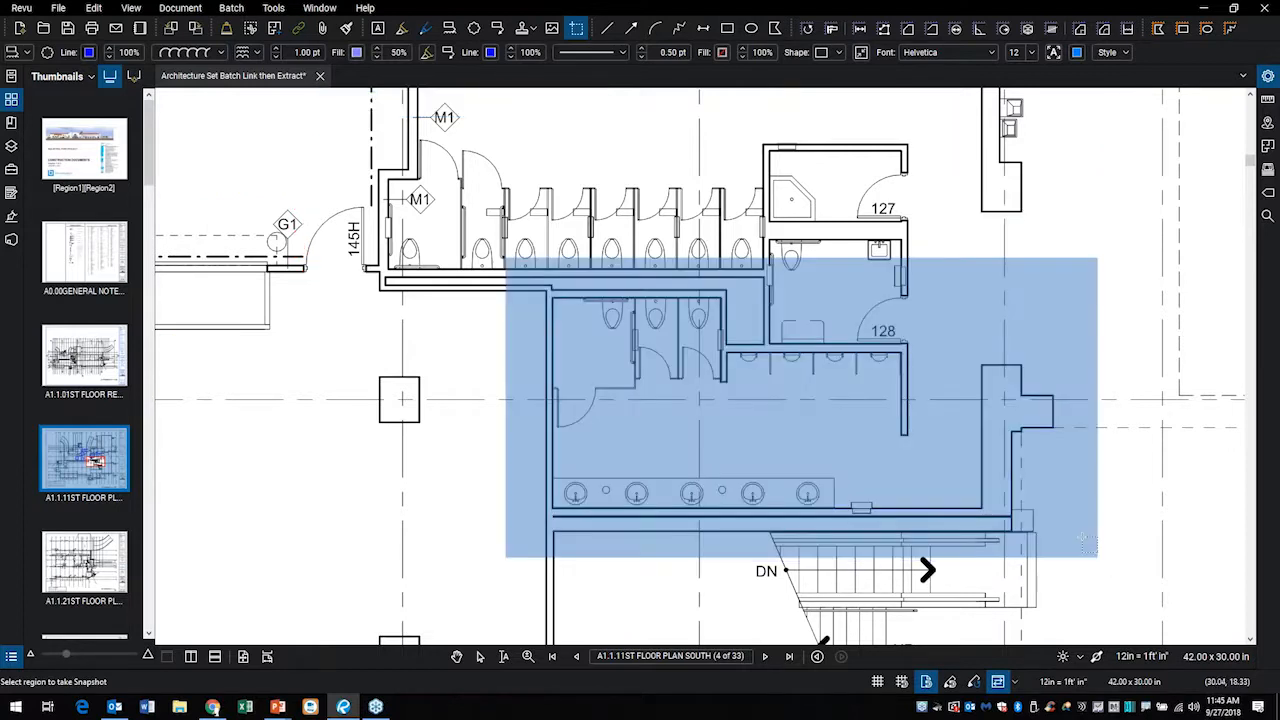
Insert one blank 8.5 x 11 inch landscape page before page 3
right_click(99, 320)
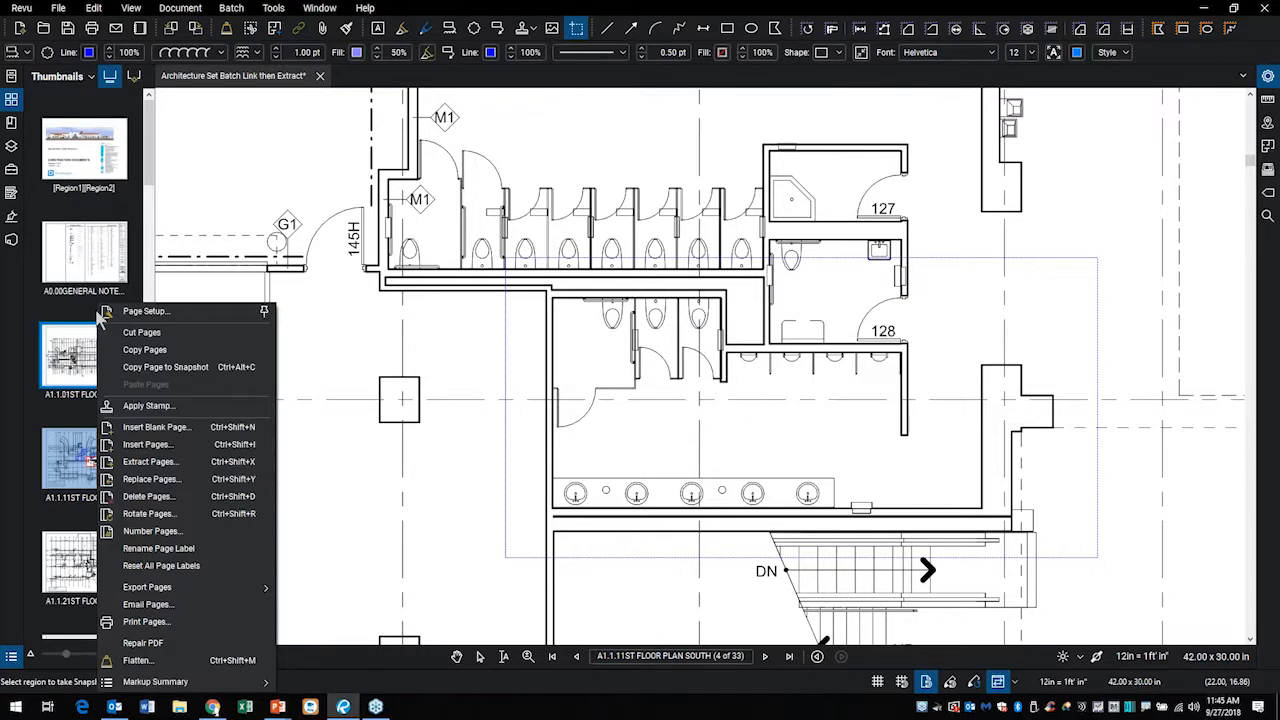
click(160, 430)
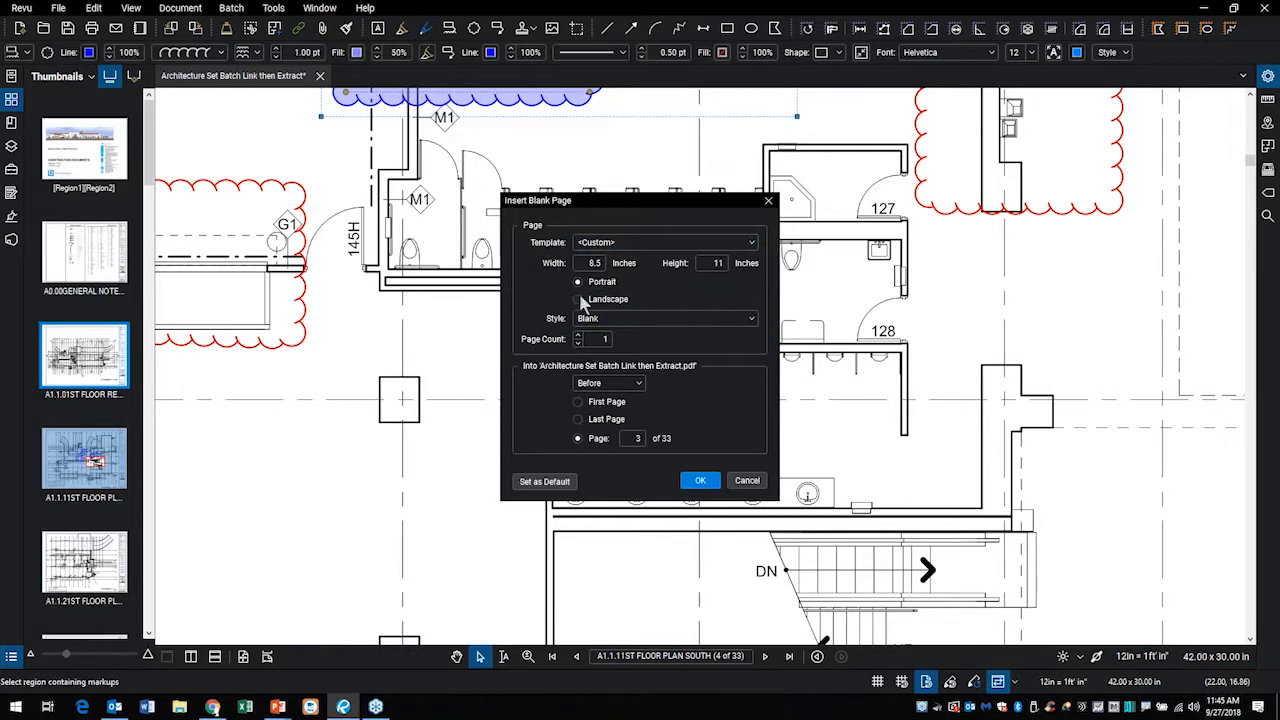
click(700, 480)
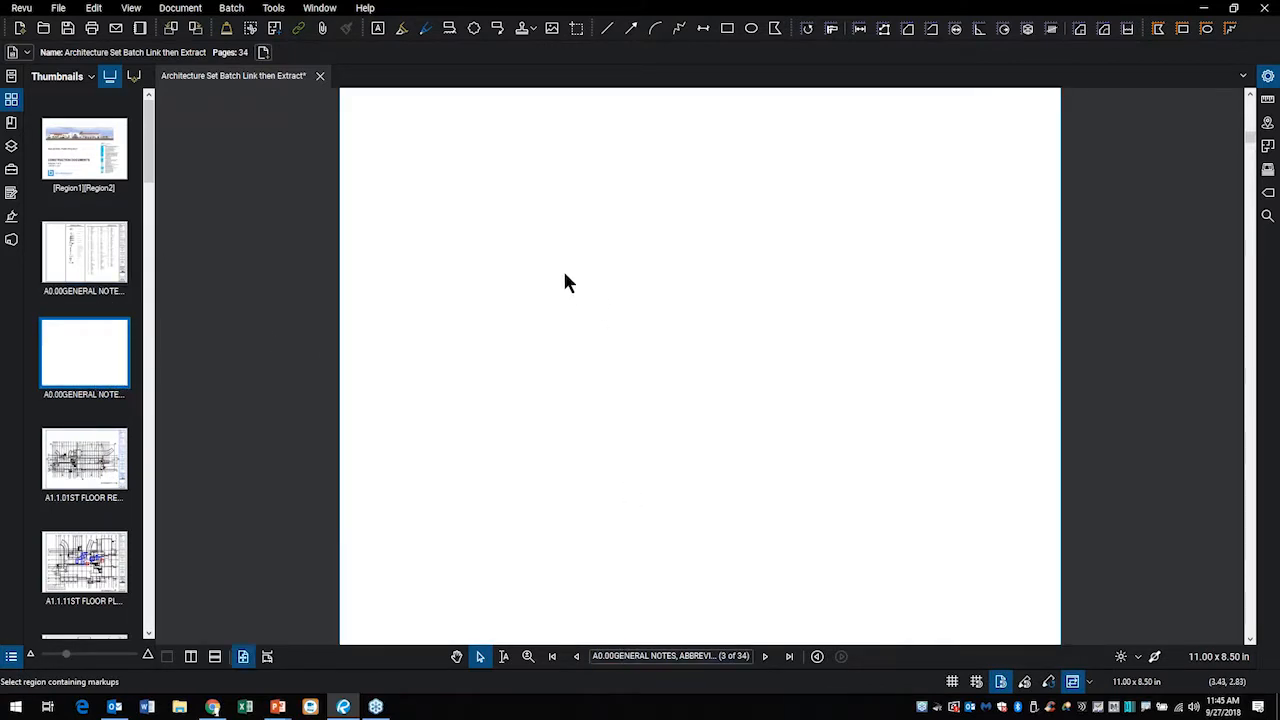
Paste the restroom snapshot onto the new blank page and move it lower on the sheet
right_click(559, 266)
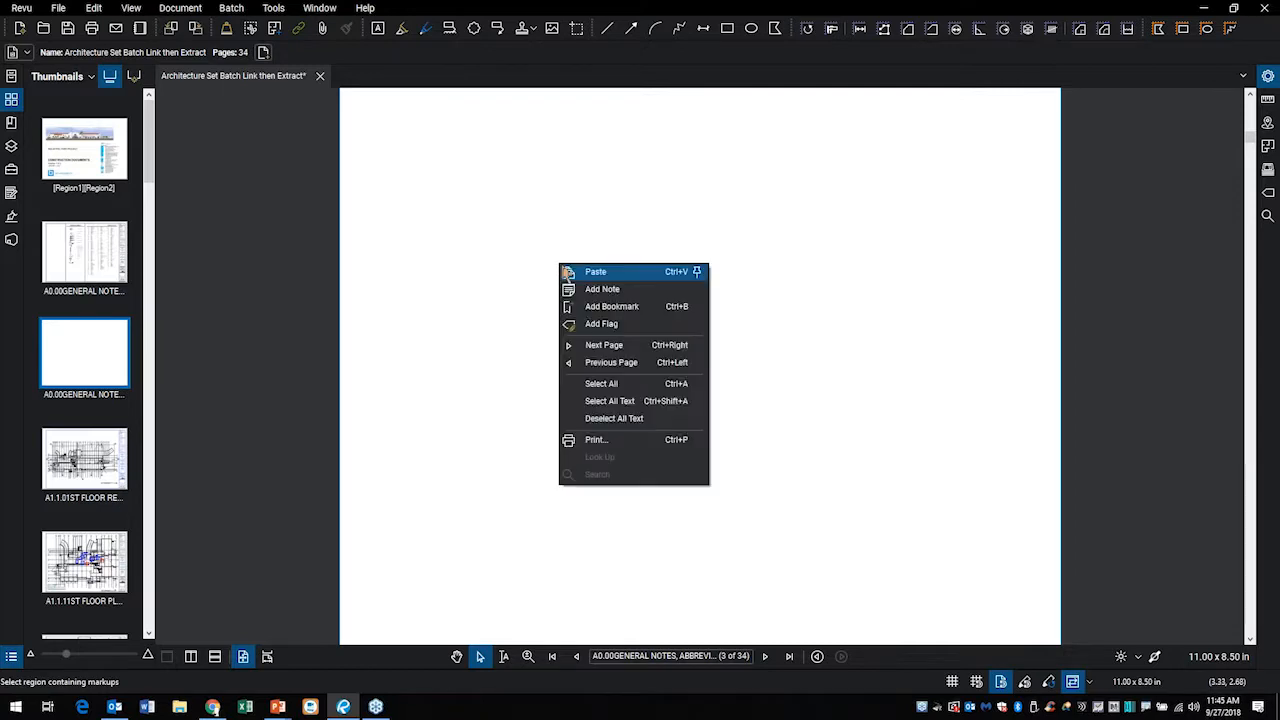
click(591, 275)
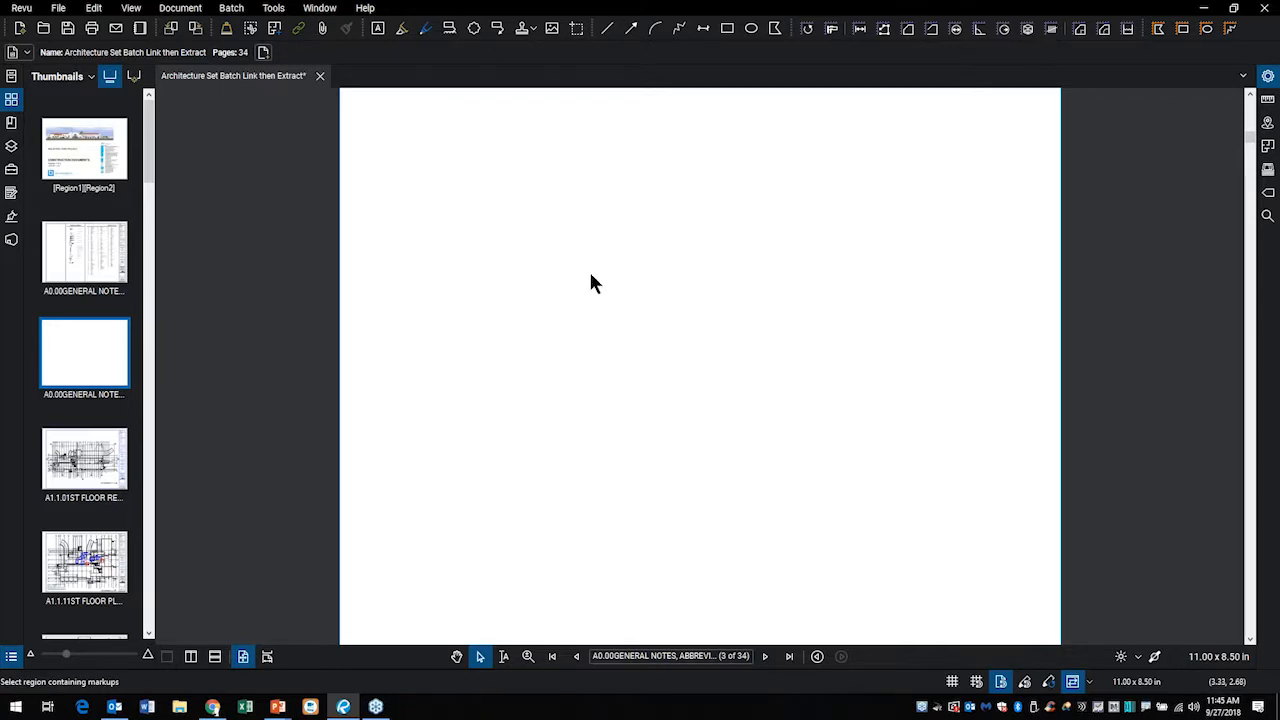
drag(648, 278, 573, 392)
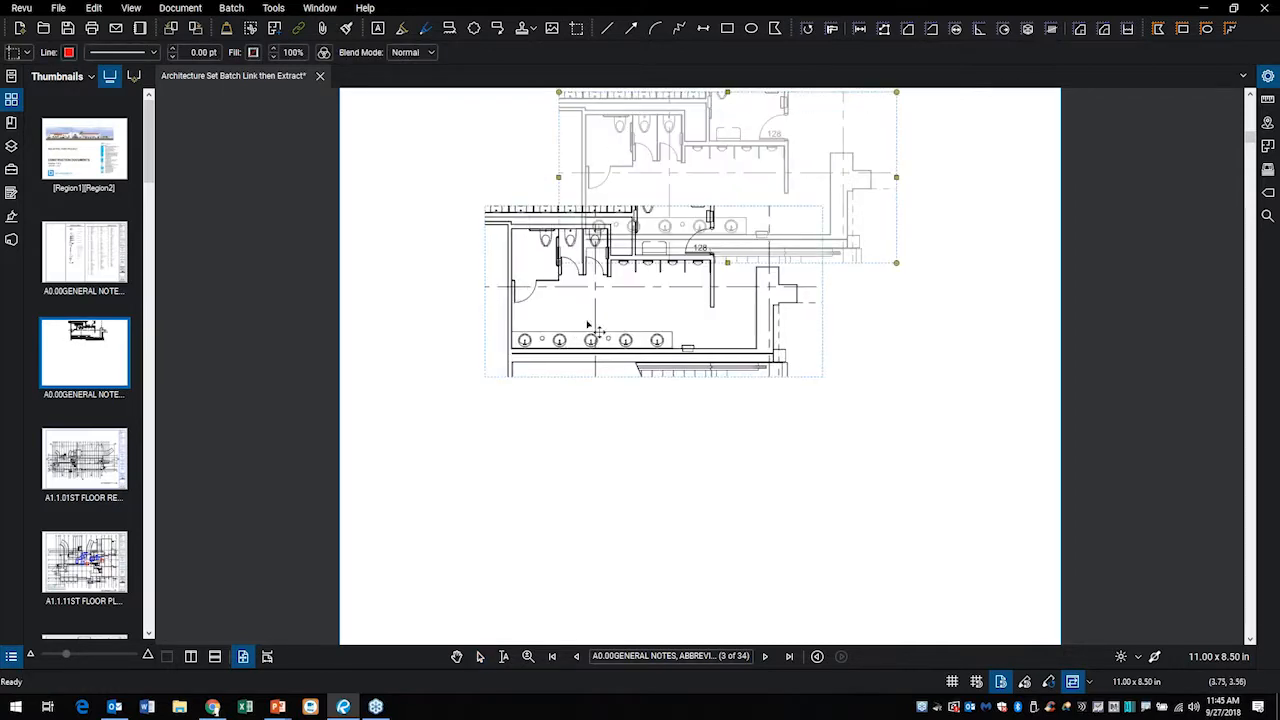
Enlarge the restroom snapshot proportionally and centre it on the new blank page
drag(820, 376, 1007, 471)
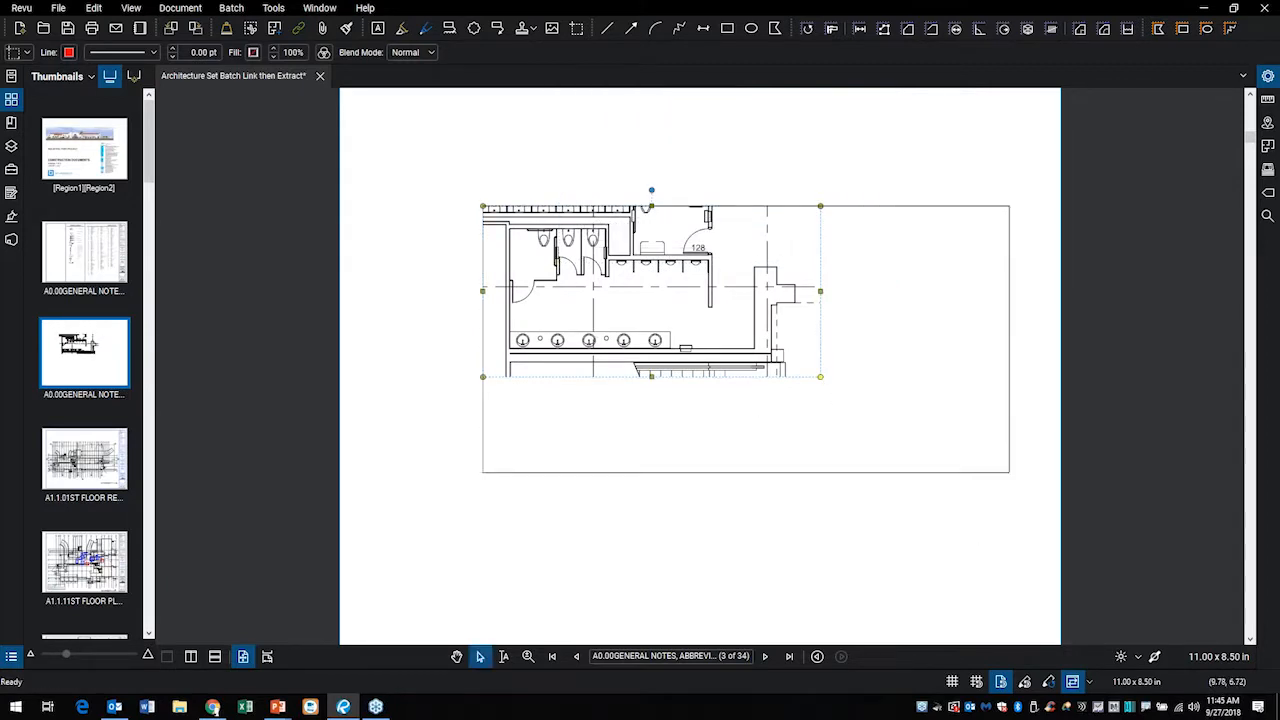
drag(736, 418, 681, 463)
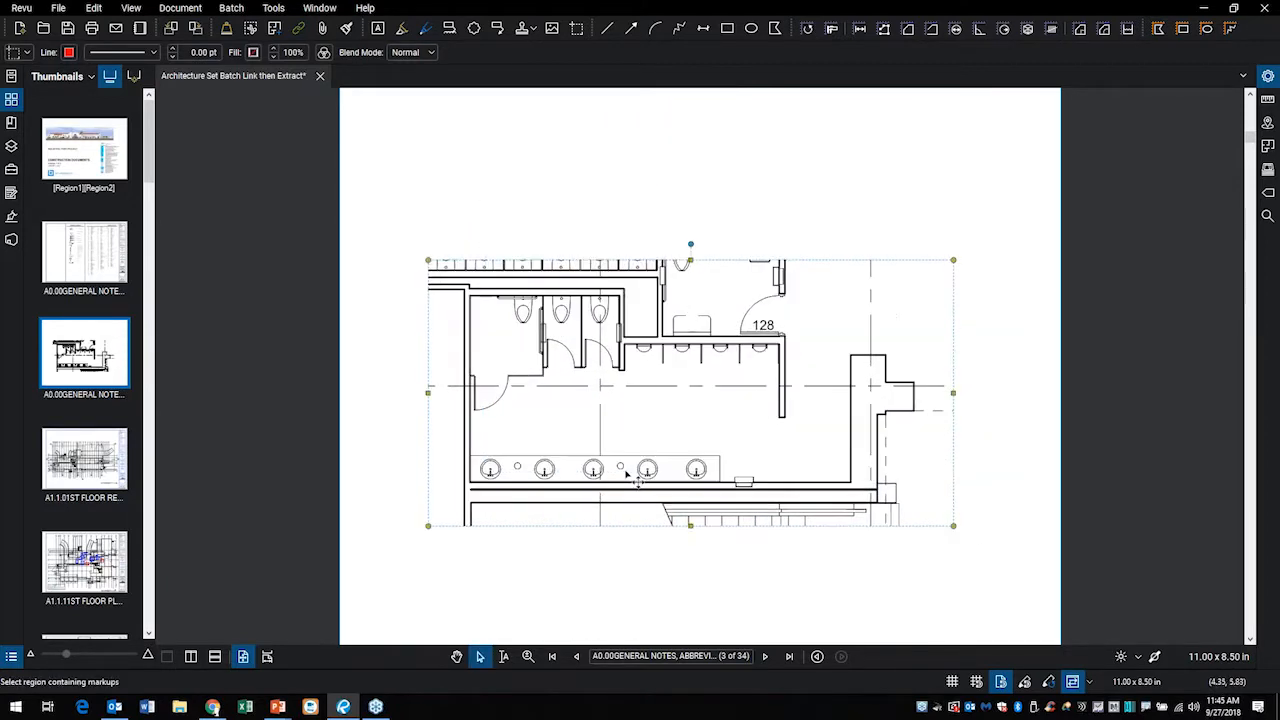
click(609, 573)
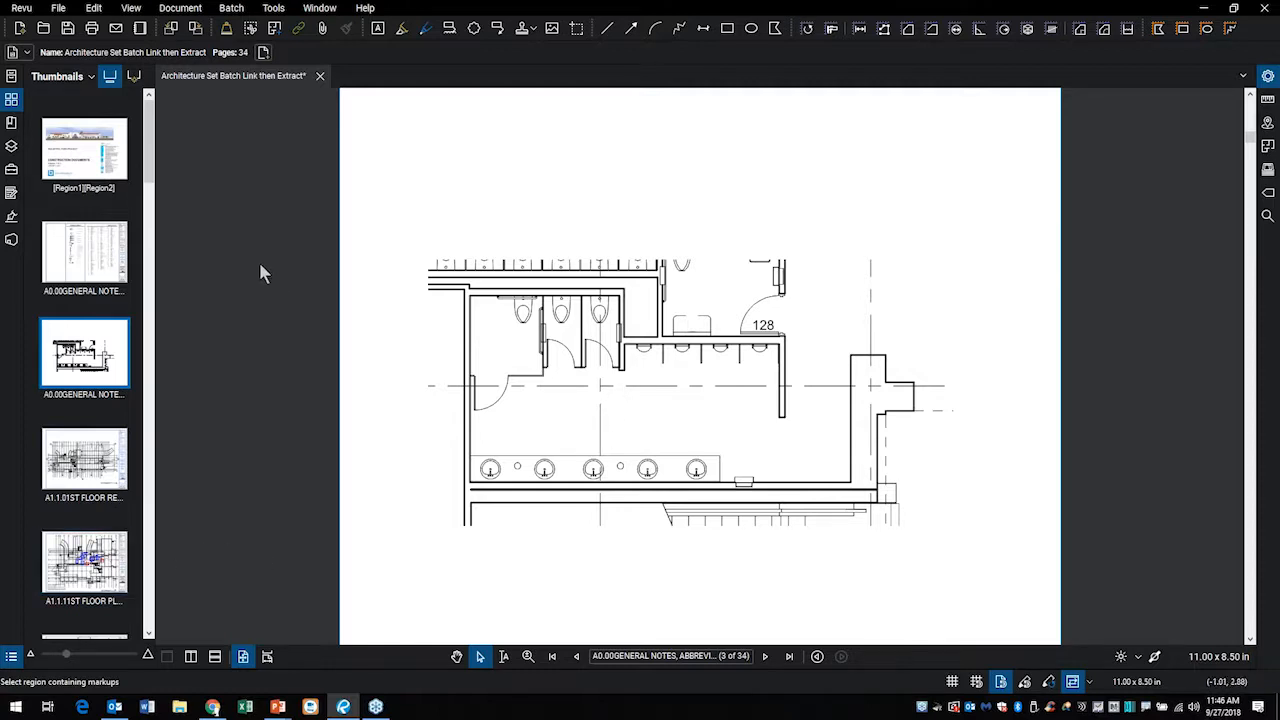
Open the Markups List and look through the markups recorded in the document
click(11, 657)
scroll(245, 598, up, 2)
scroll(256, 595, down, 2)
scroll(268, 622, up, 2)
scroll(276, 618, down, 1)
scroll(275, 618, up, 1)
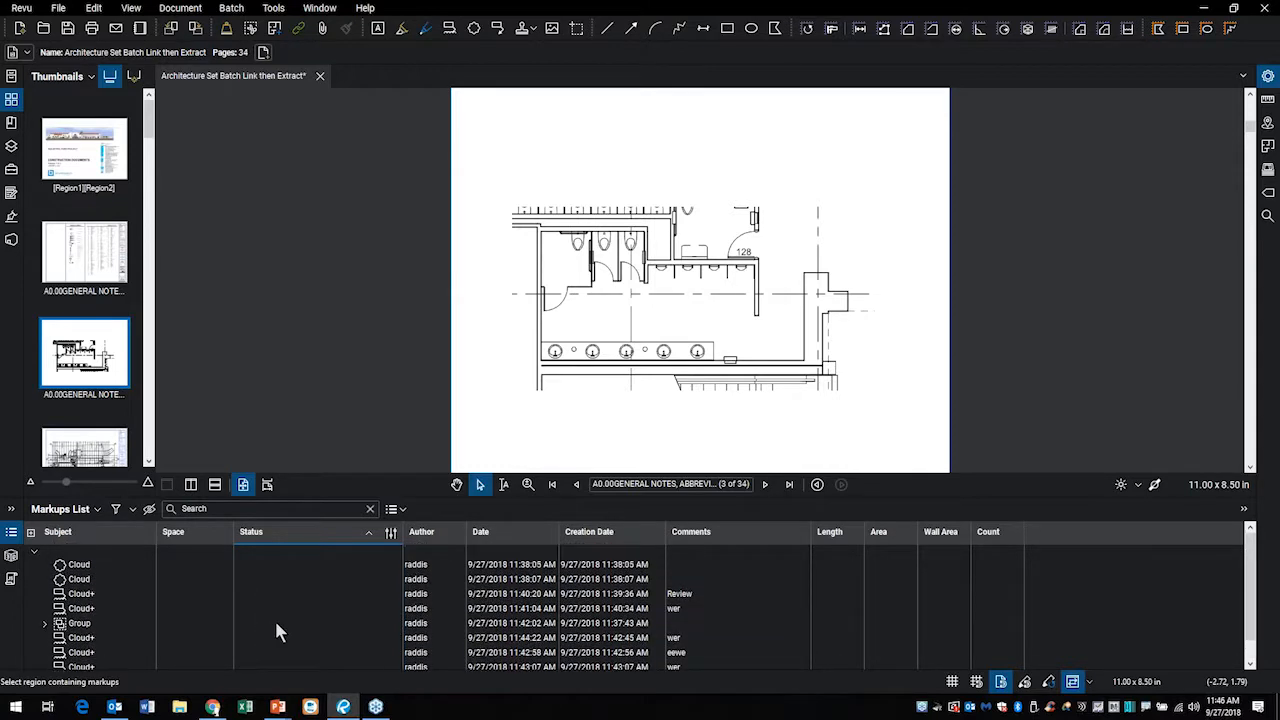
scroll(274, 618, down, 1)
scroll(280, 614, up, 1)
Review the Markups List's options, including importing and exporting markups, and select the Cloud+ markup commented "Review"
click(97, 510)
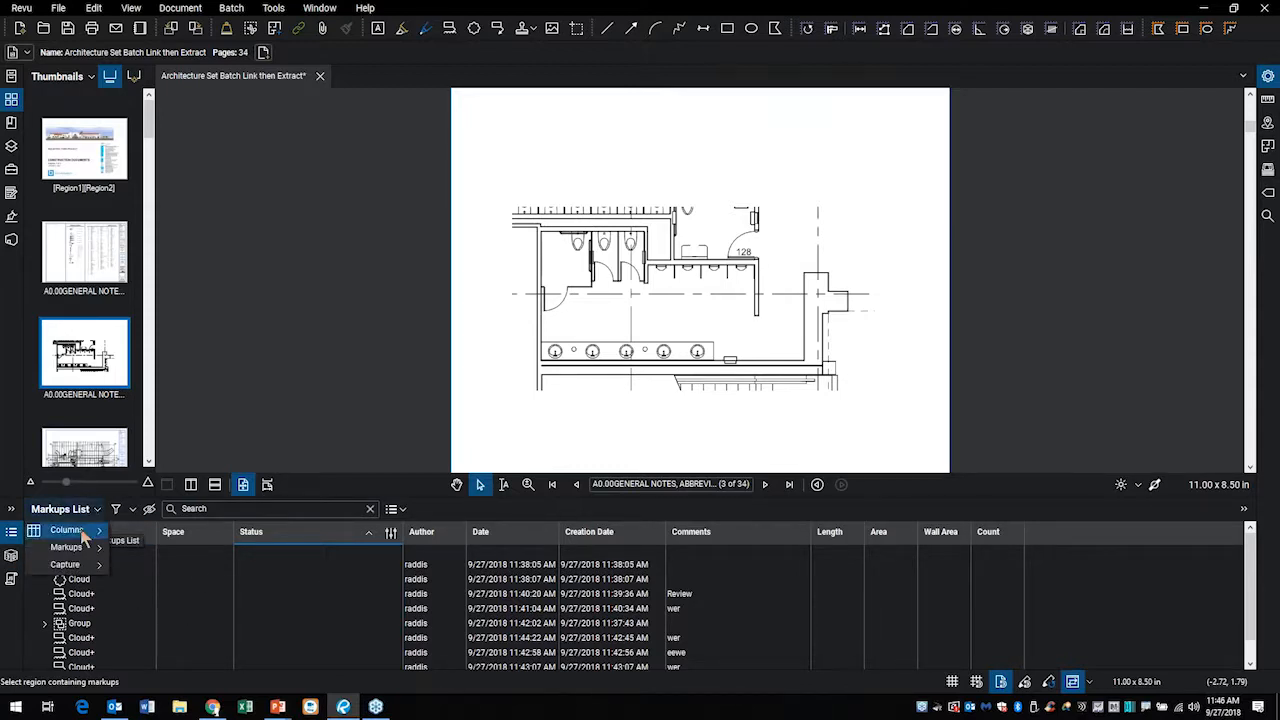
mouse_move(76, 535)
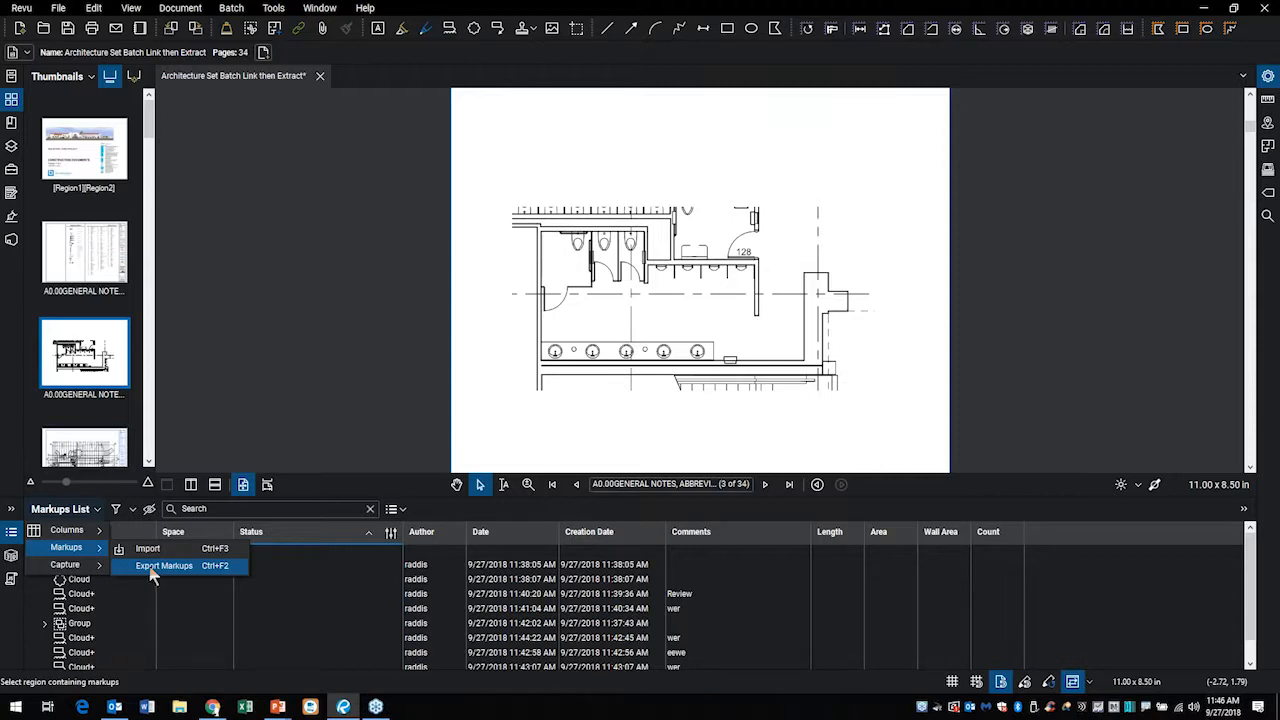
click(293, 592)
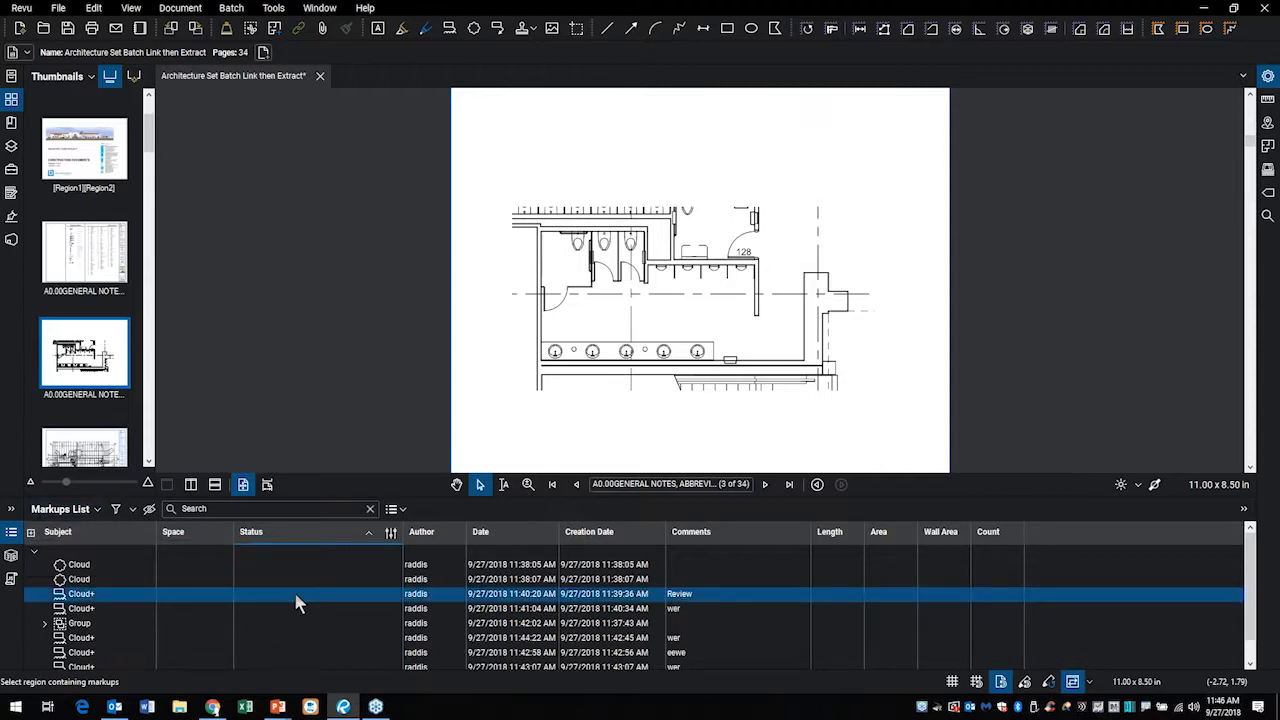
click(98, 510)
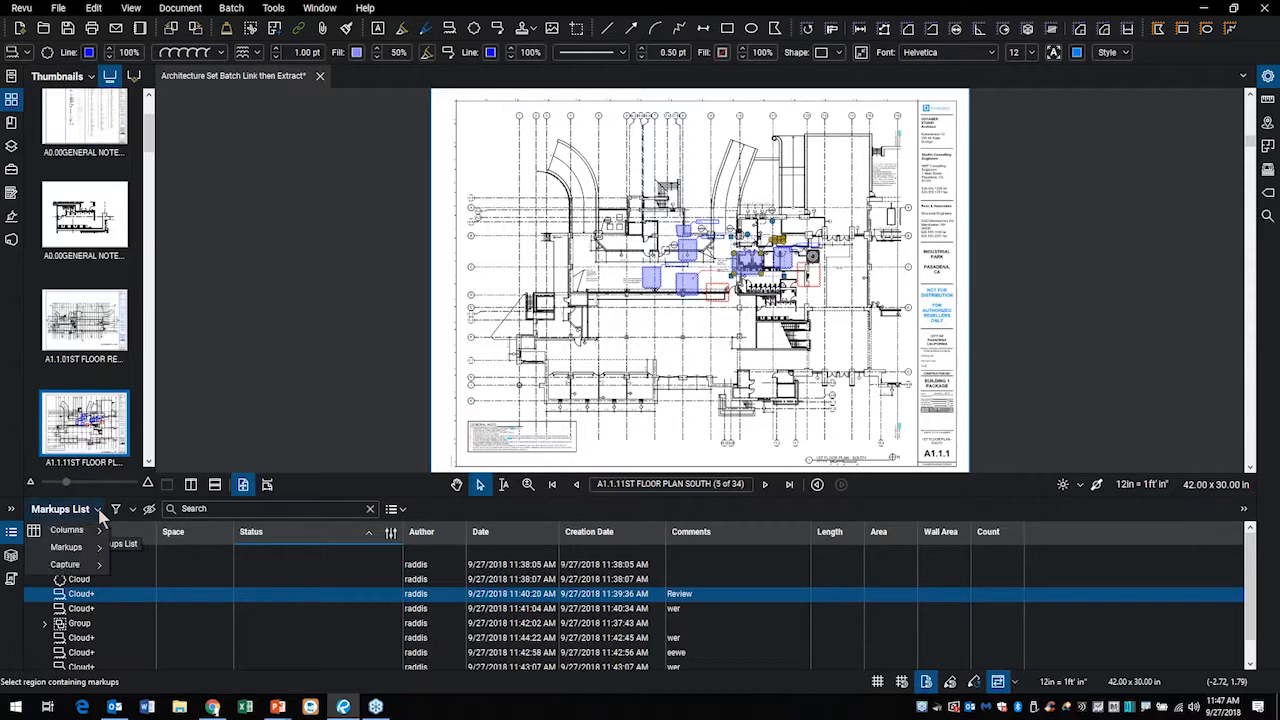
click(98, 510)
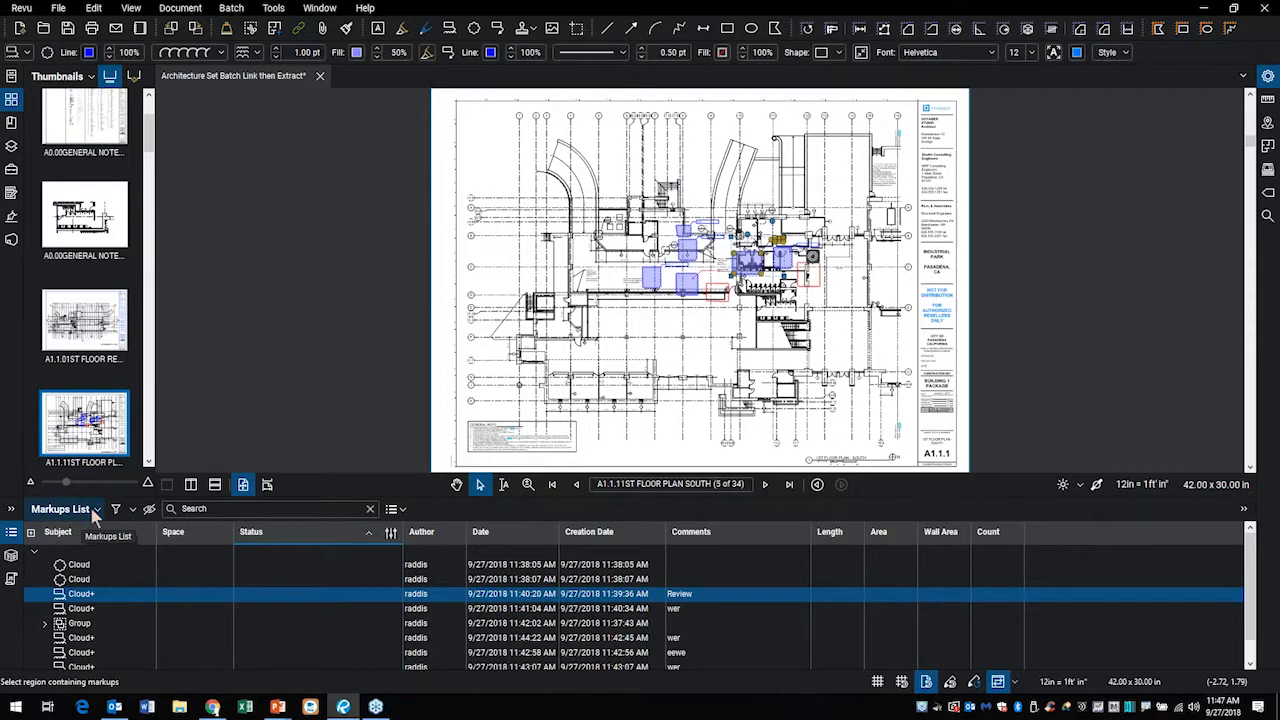
Examine the data types offered for a new custom Markups List column, leaving column management without adding one
click(95, 511)
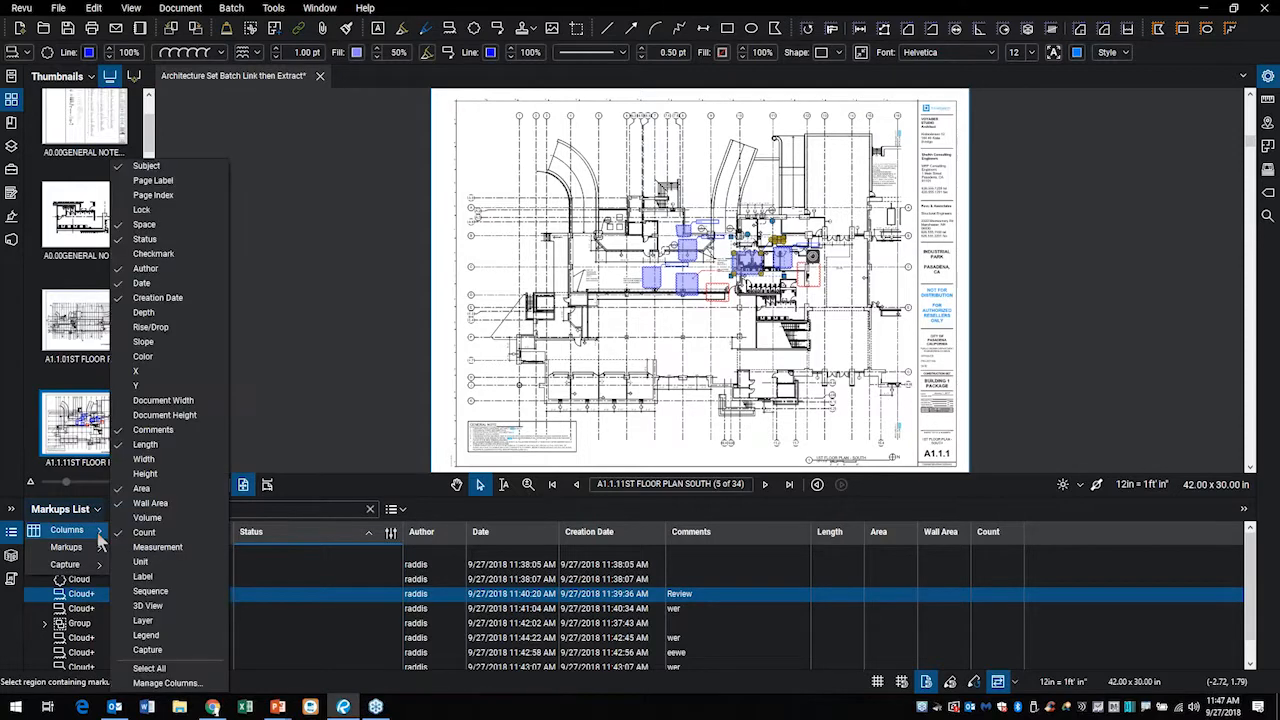
click(168, 684)
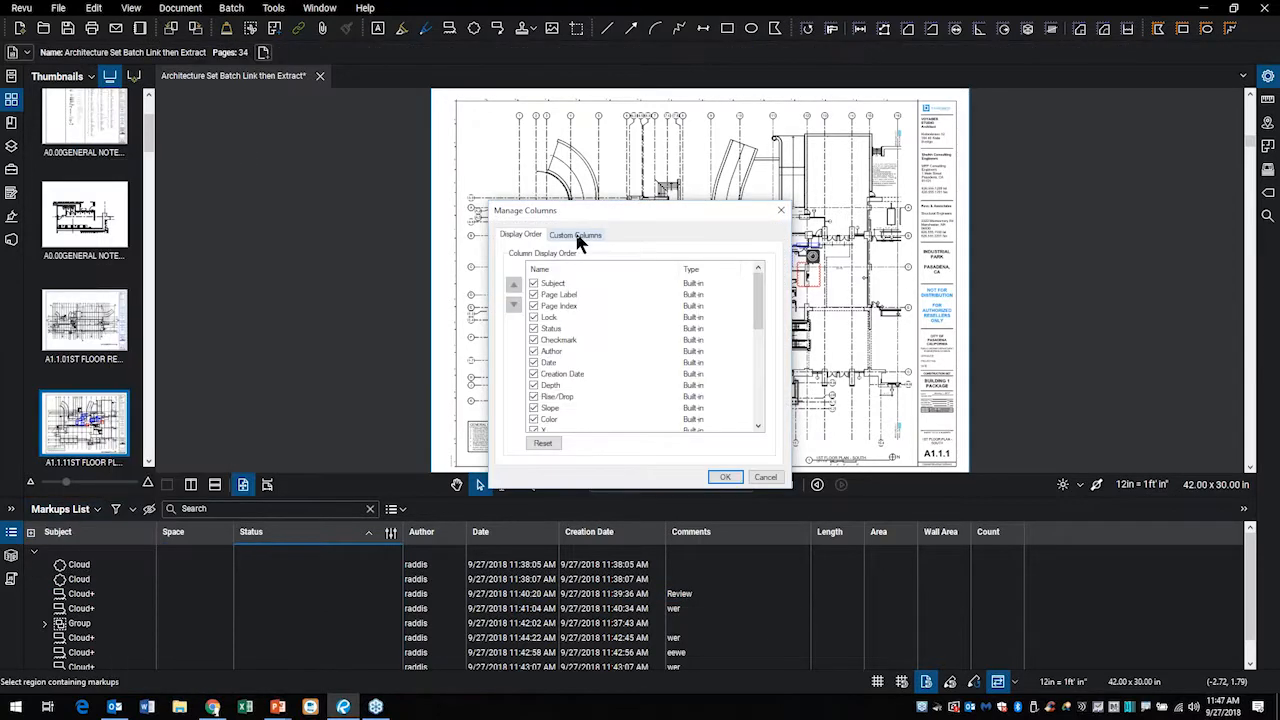
click(577, 236)
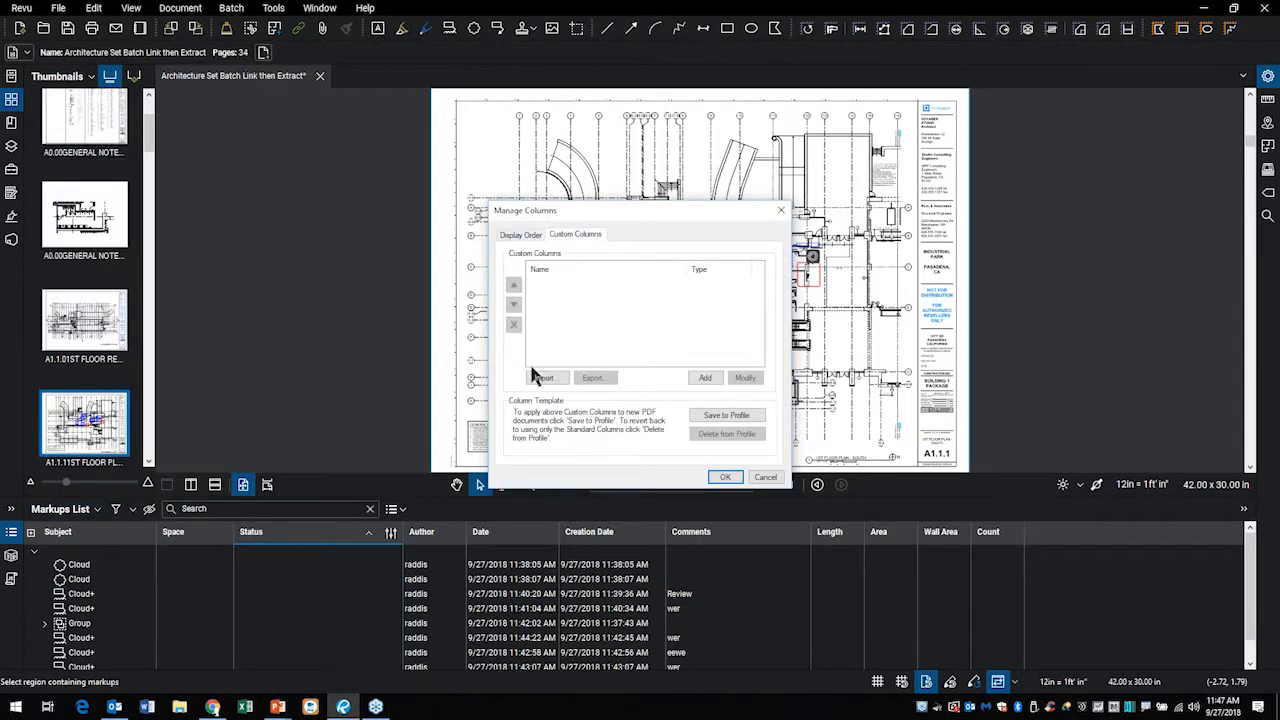
click(712, 376)
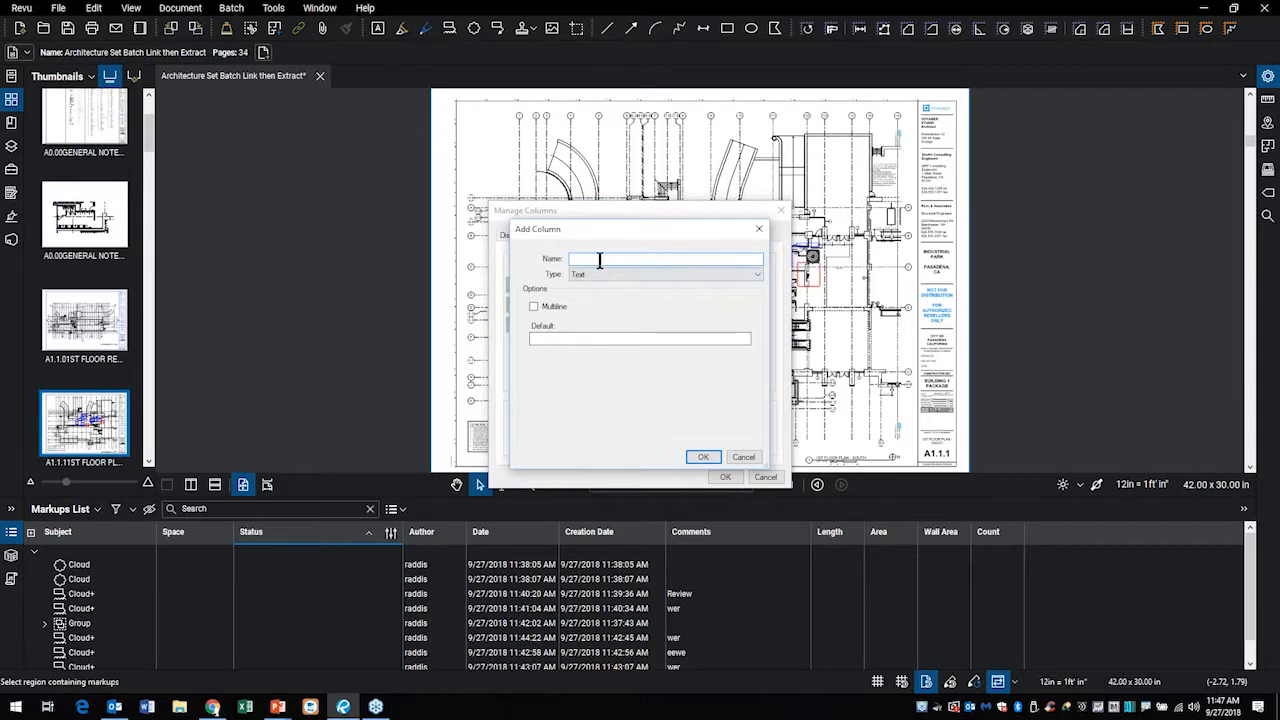
click(645, 276)
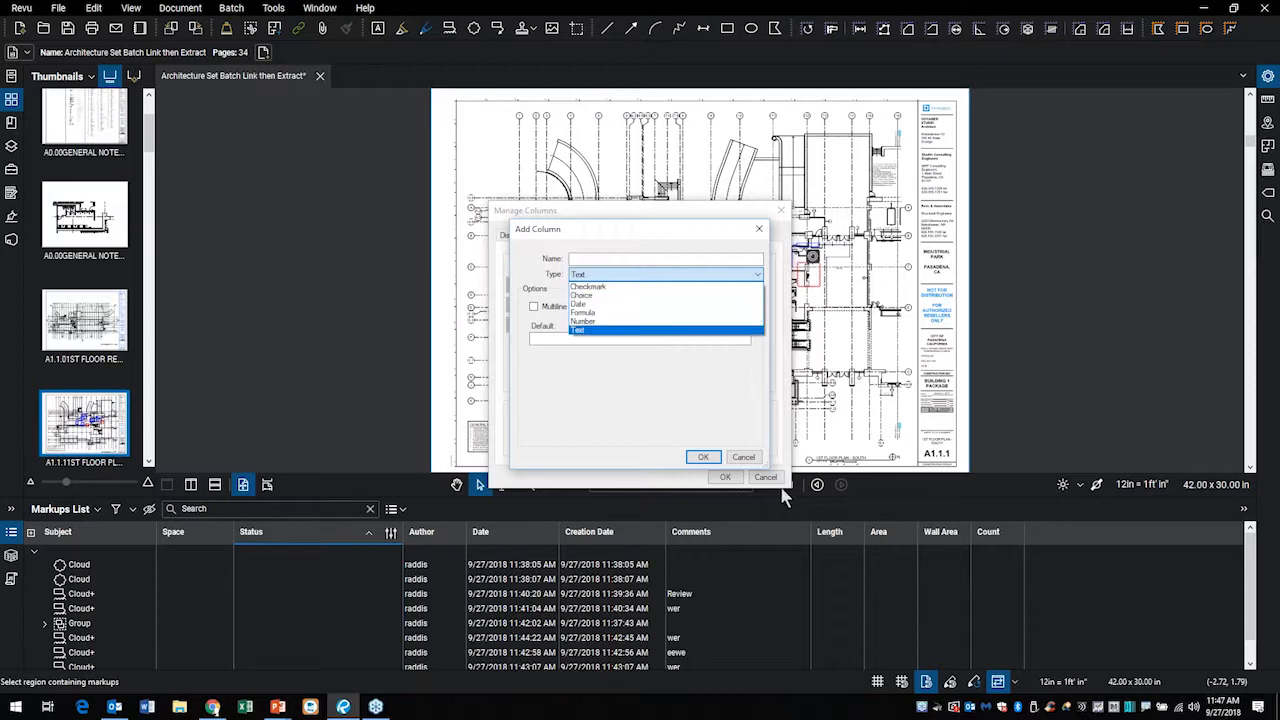
click(746, 459)
click(740, 461)
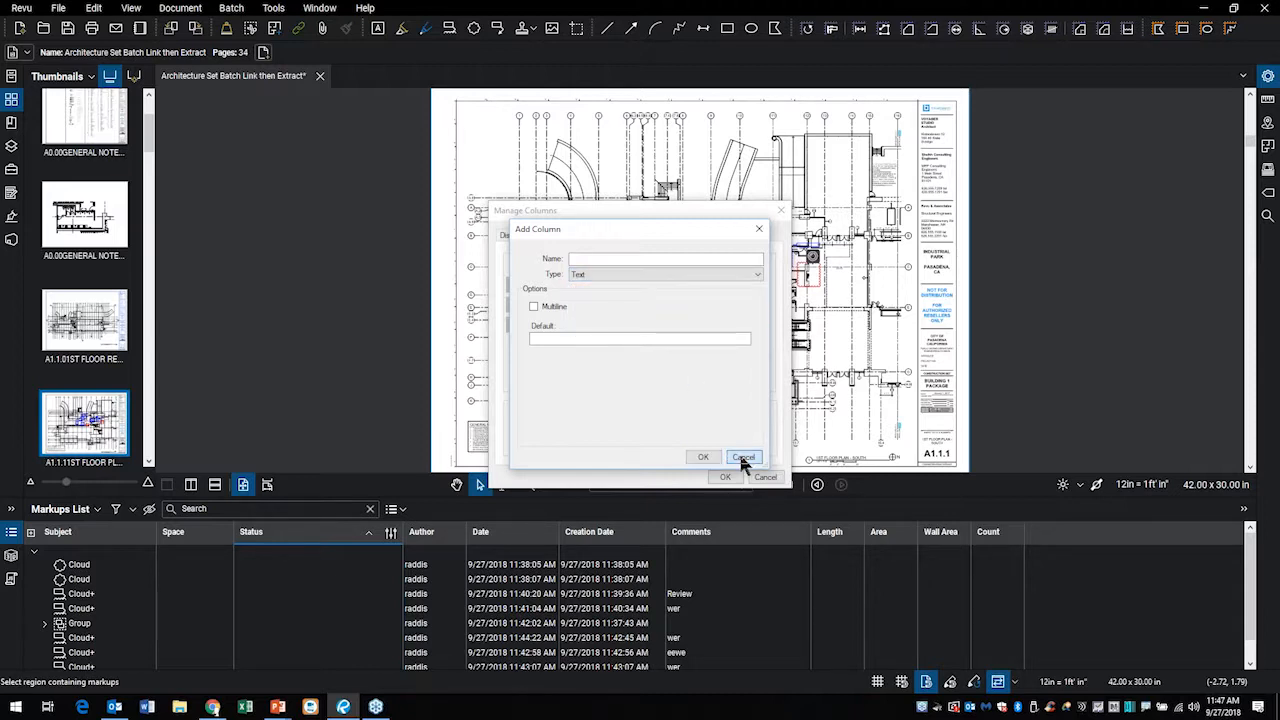
click(764, 478)
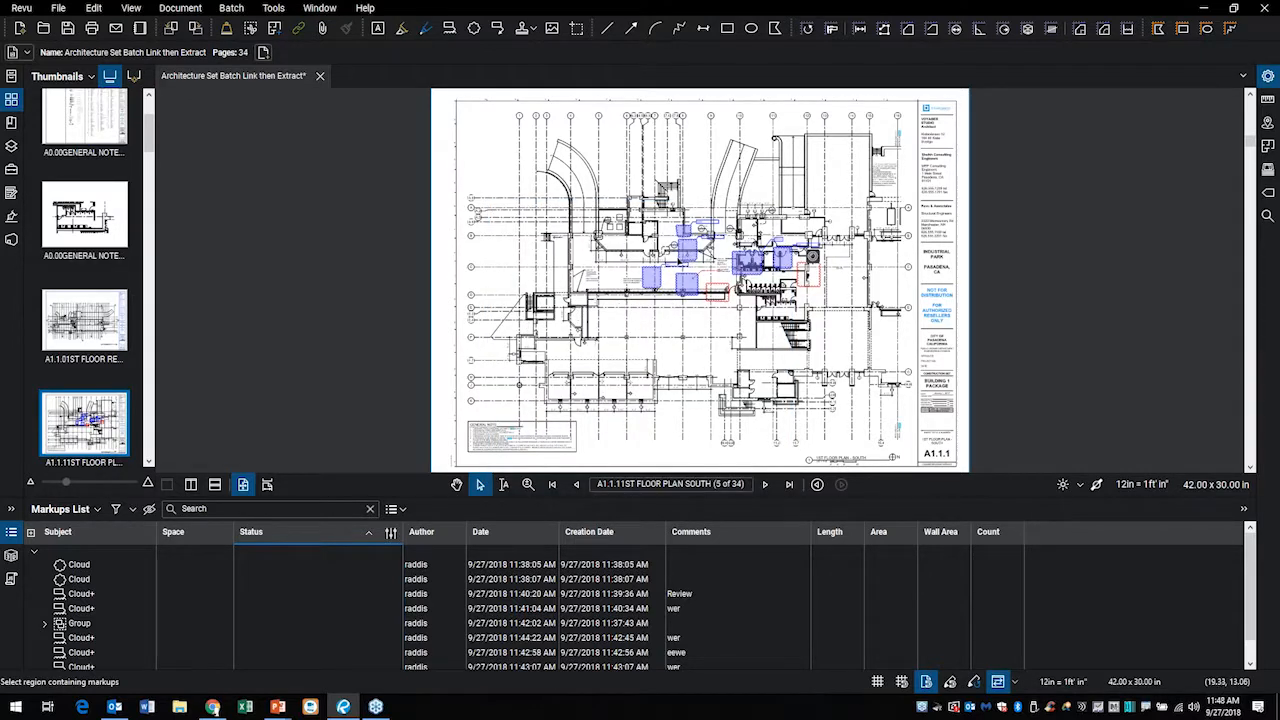
Calibrate the 1st floor plan south sheet by spanning the 23'-0 1/2" dimension and entering 23'-0.5" as its length
scroll(658, 275, up, 6)
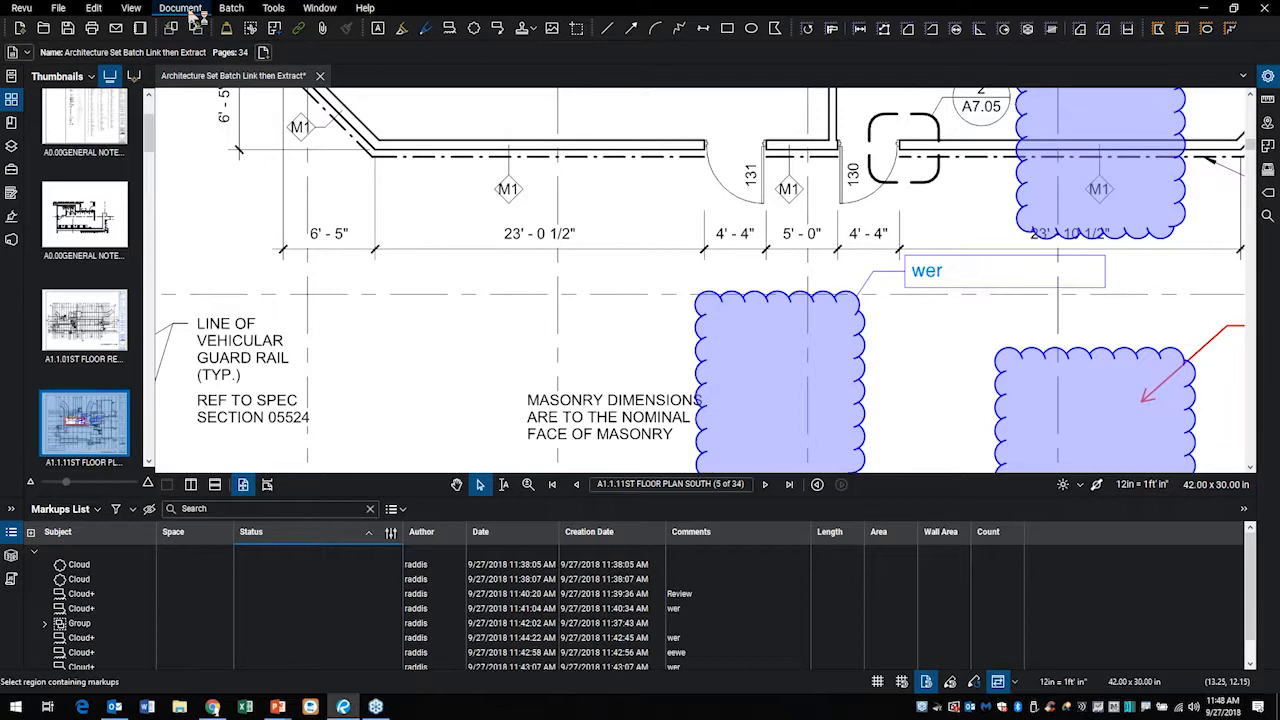
click(276, 9)
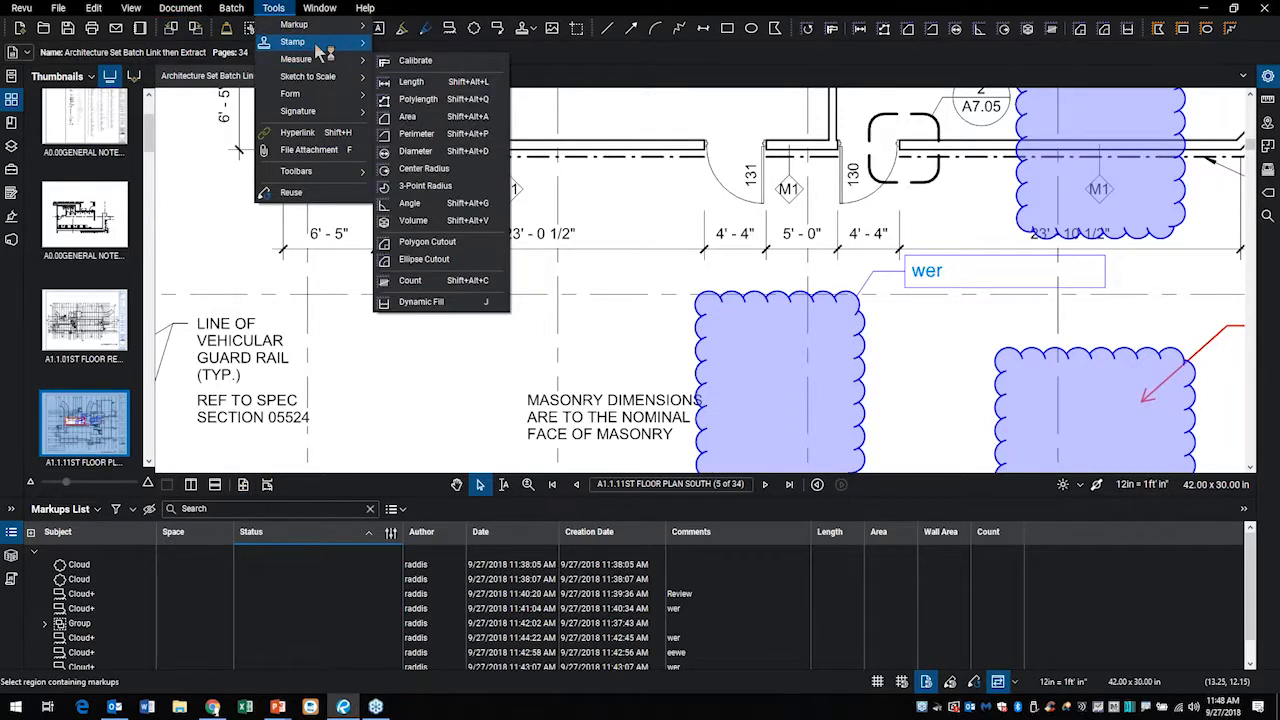
mouse_move(326, 64)
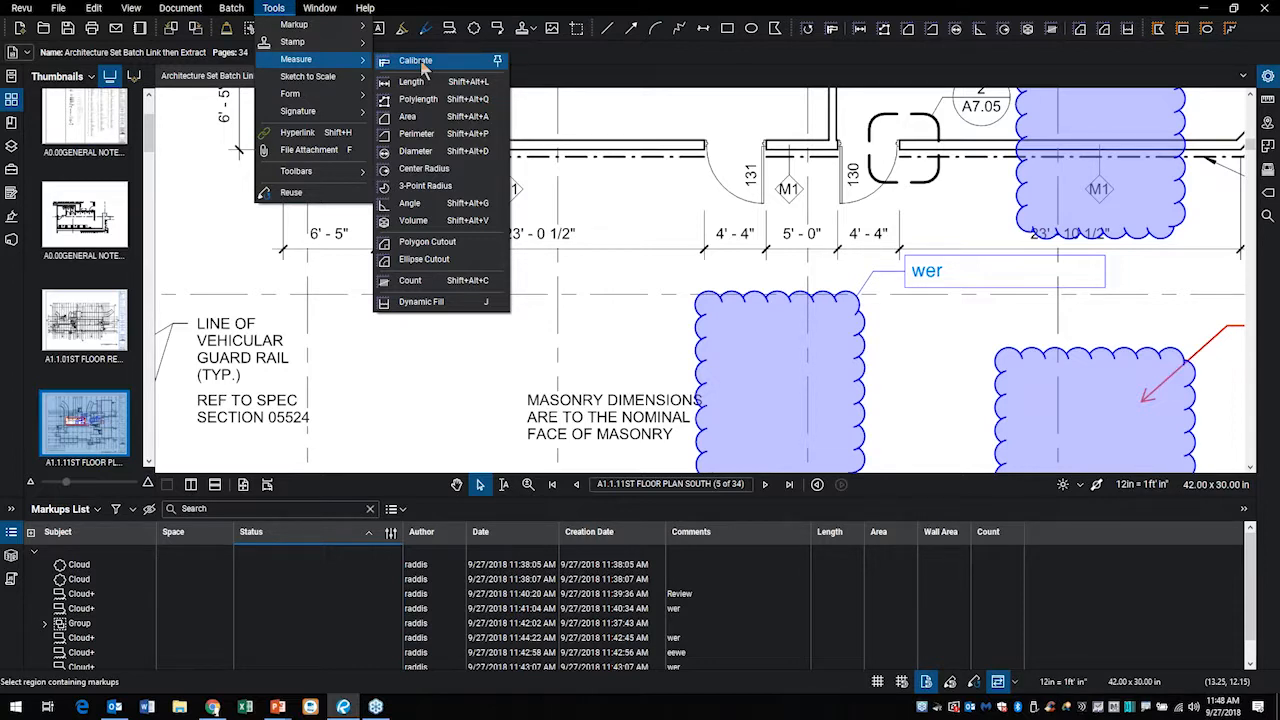
click(416, 61)
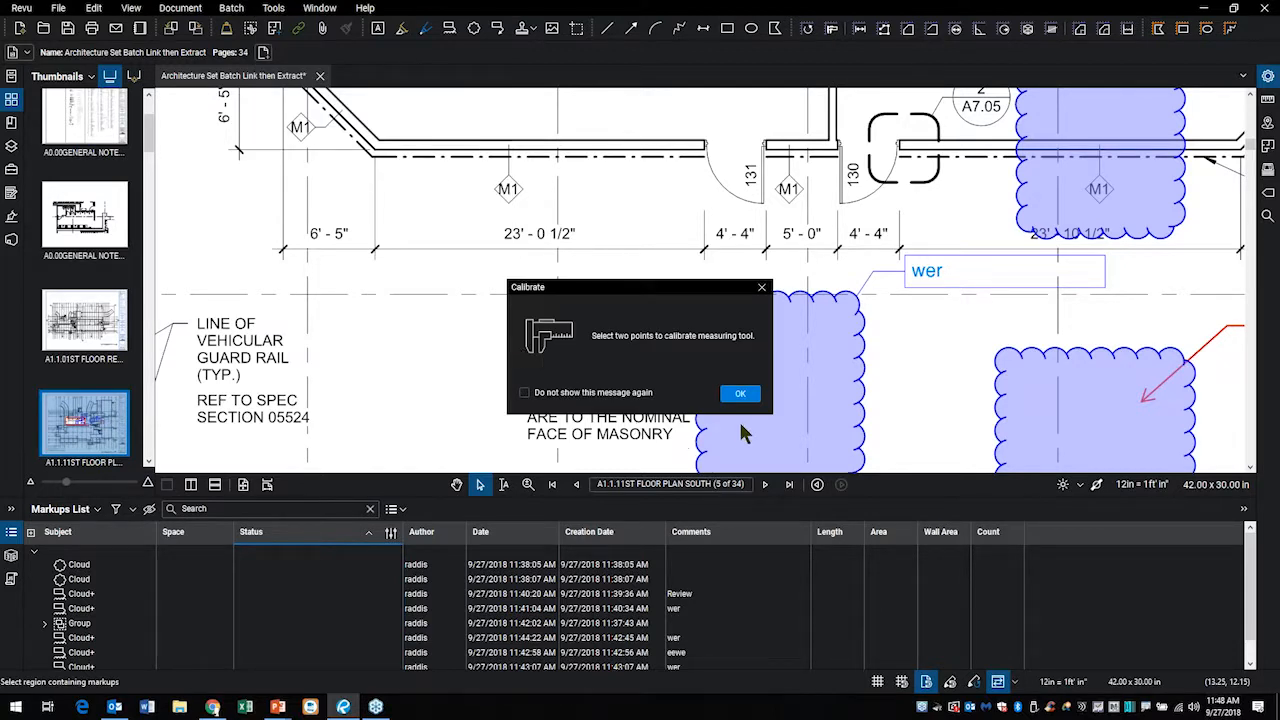
click(740, 393)
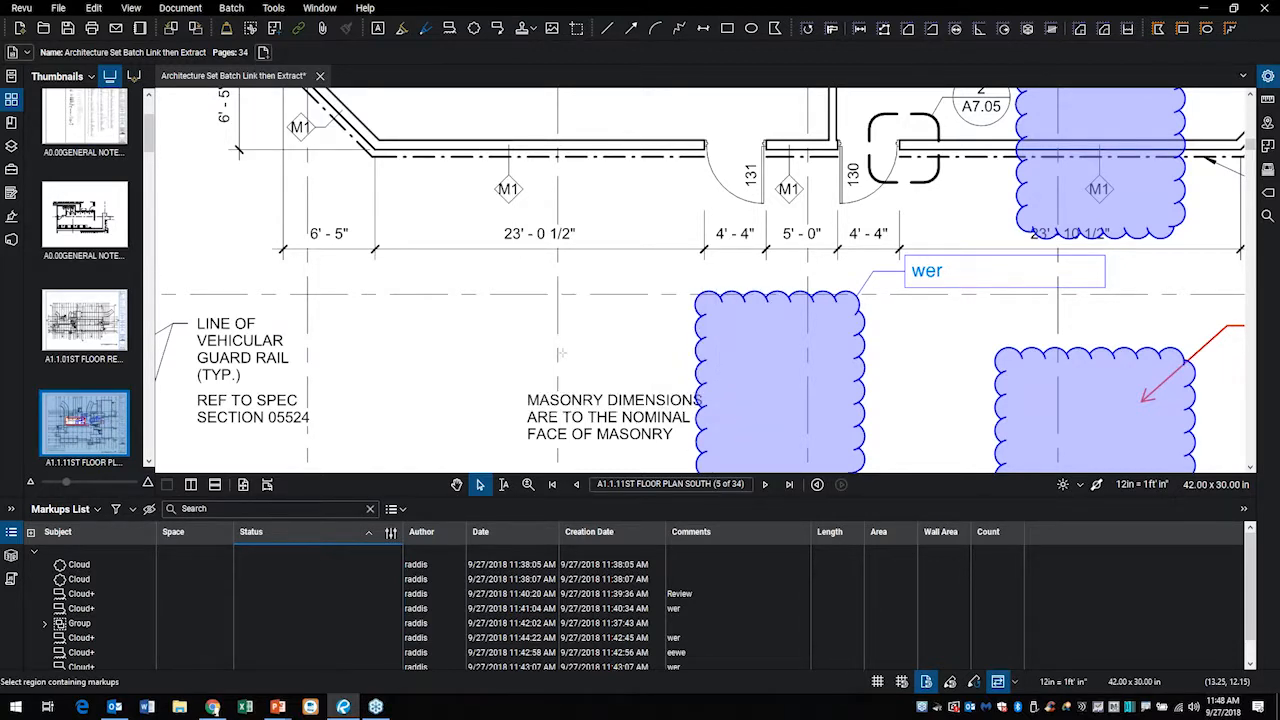
drag(375, 260, 705, 260)
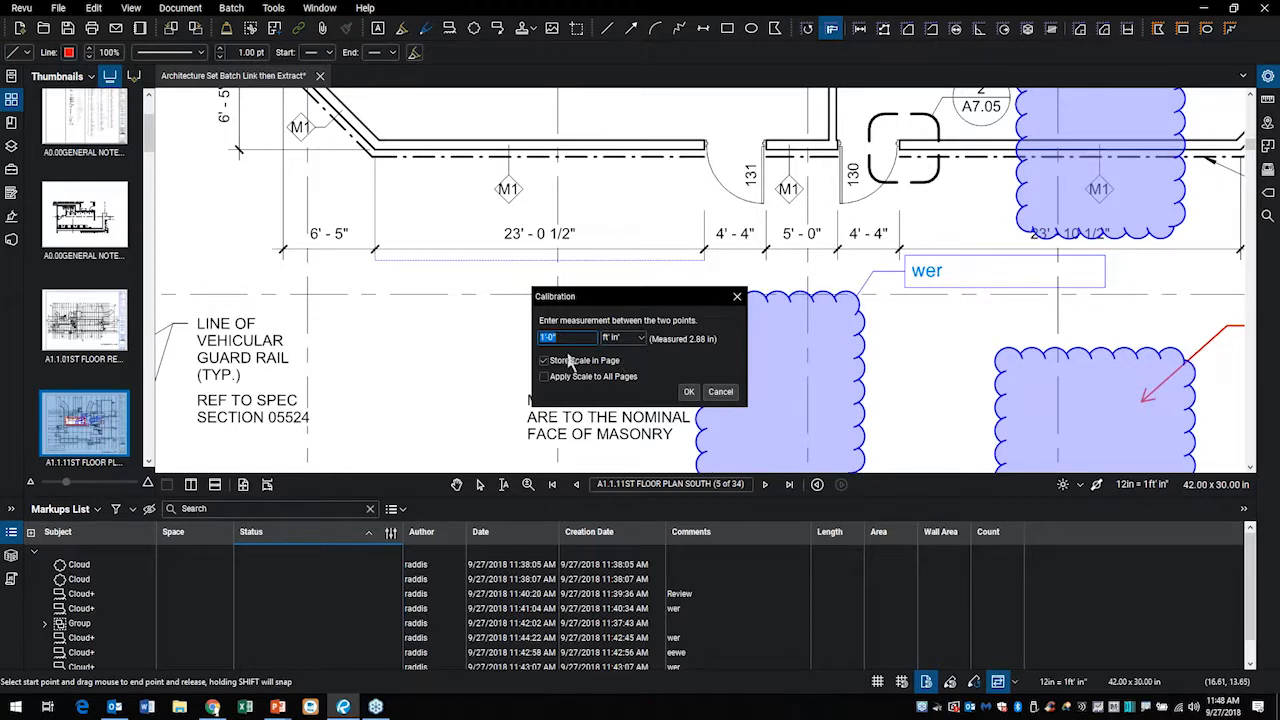
text(23'-0.5)
click(688, 391)
key(shift+alt+a)
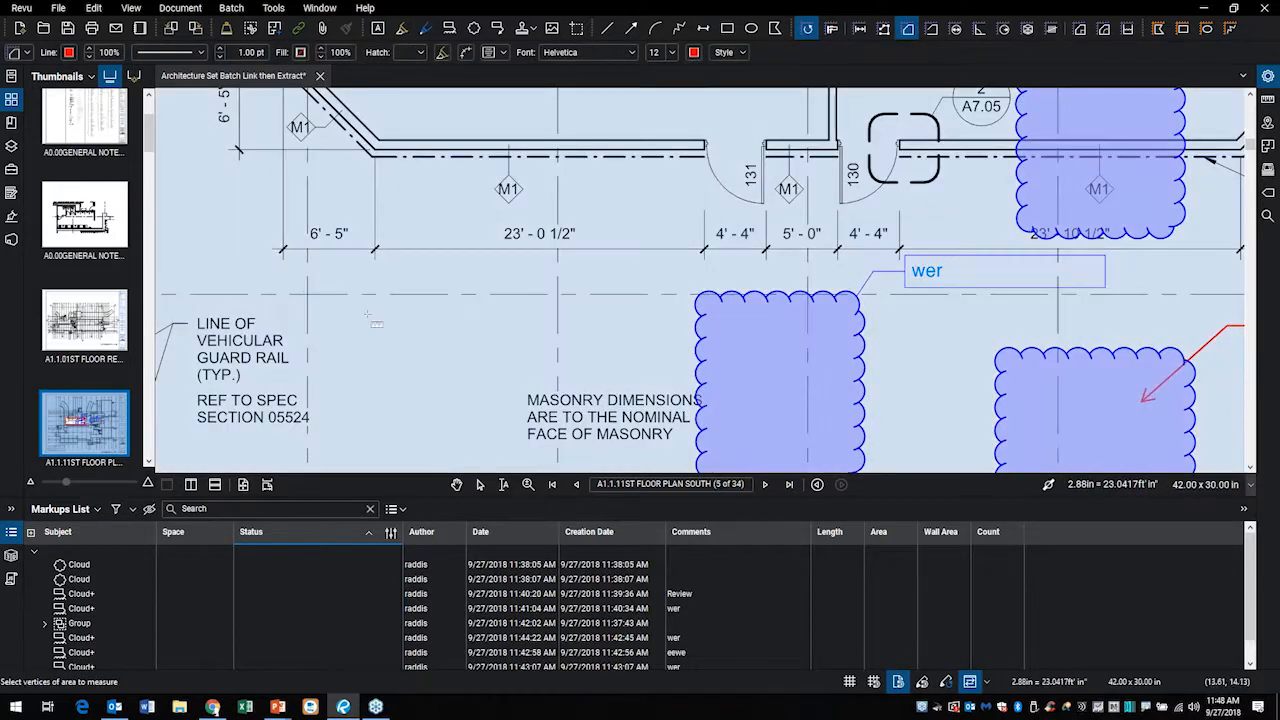
click(283, 258)
click(375, 261)
key(Escape)
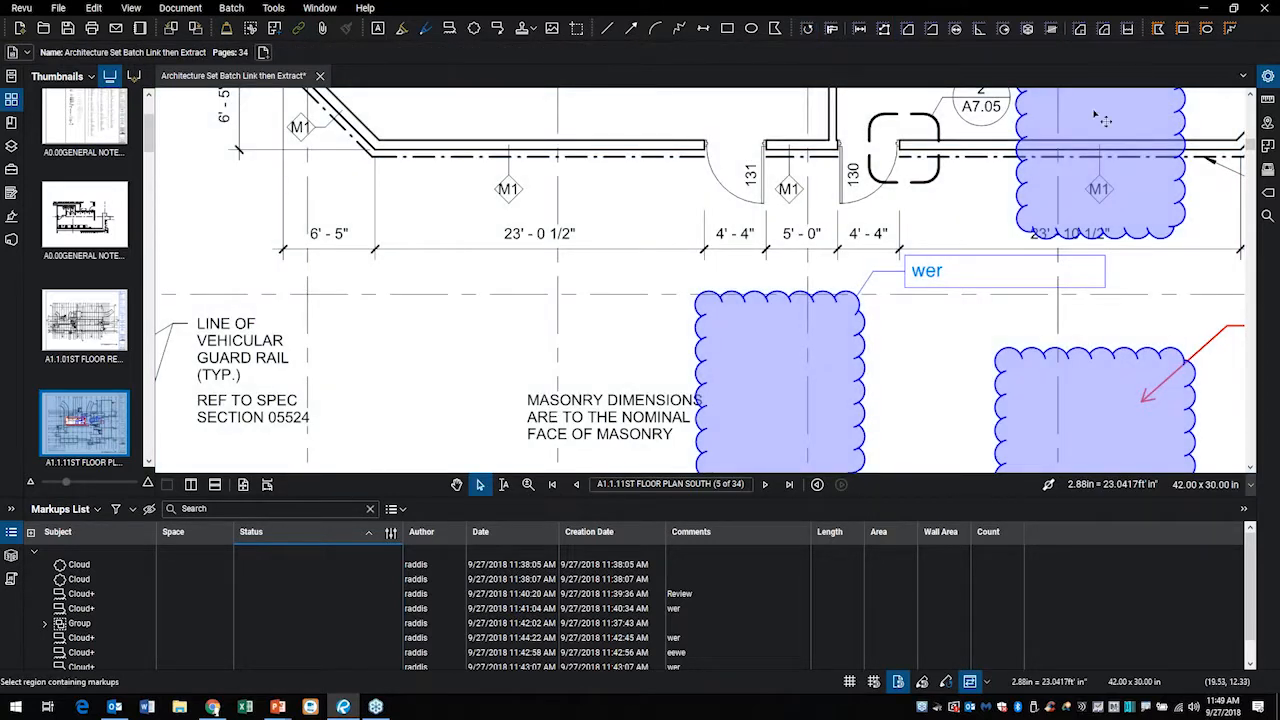
Add a length measurement along the short dimension adjoining the left end of the 23'-0 1/2" dimension
click(273, 8)
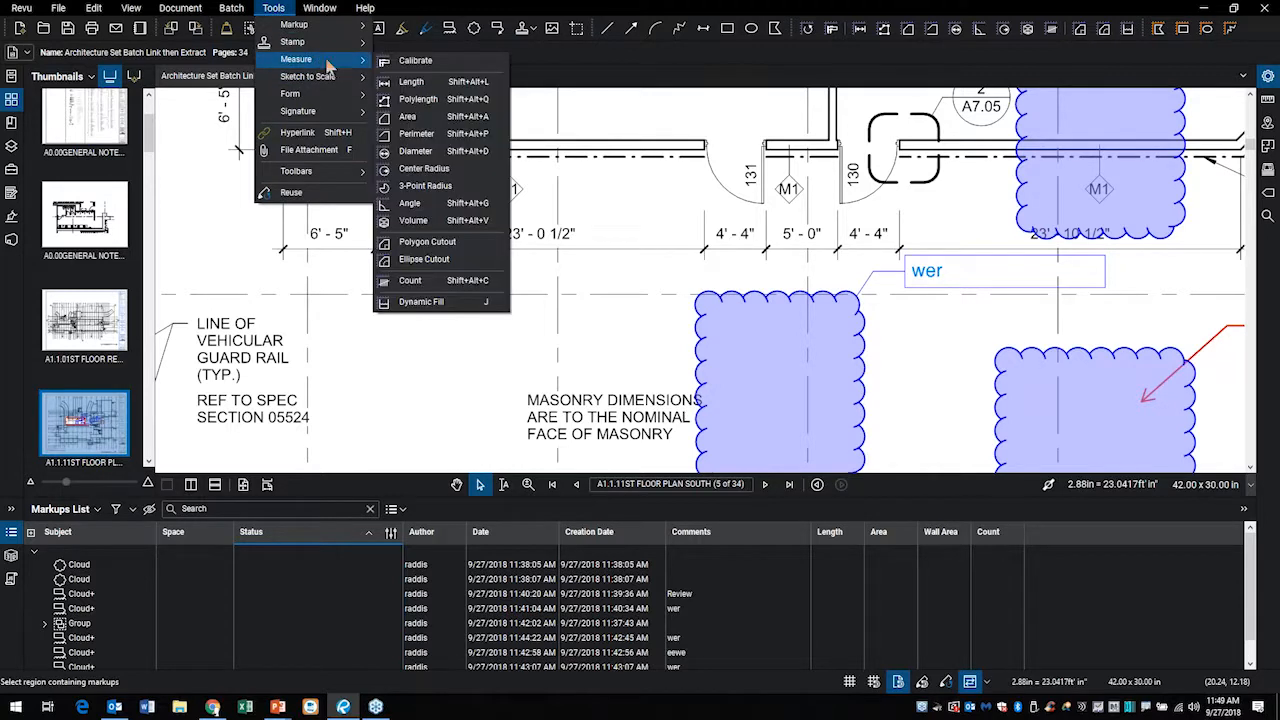
click(412, 83)
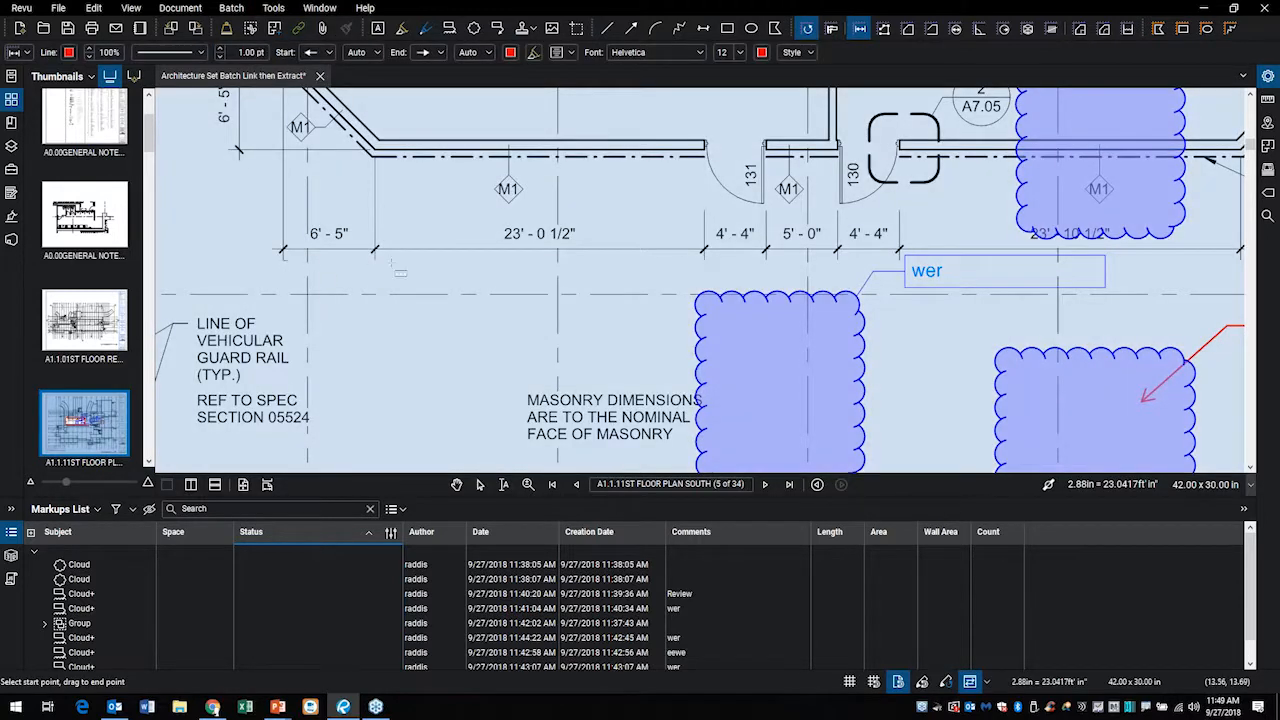
click(283, 247)
click(375, 247)
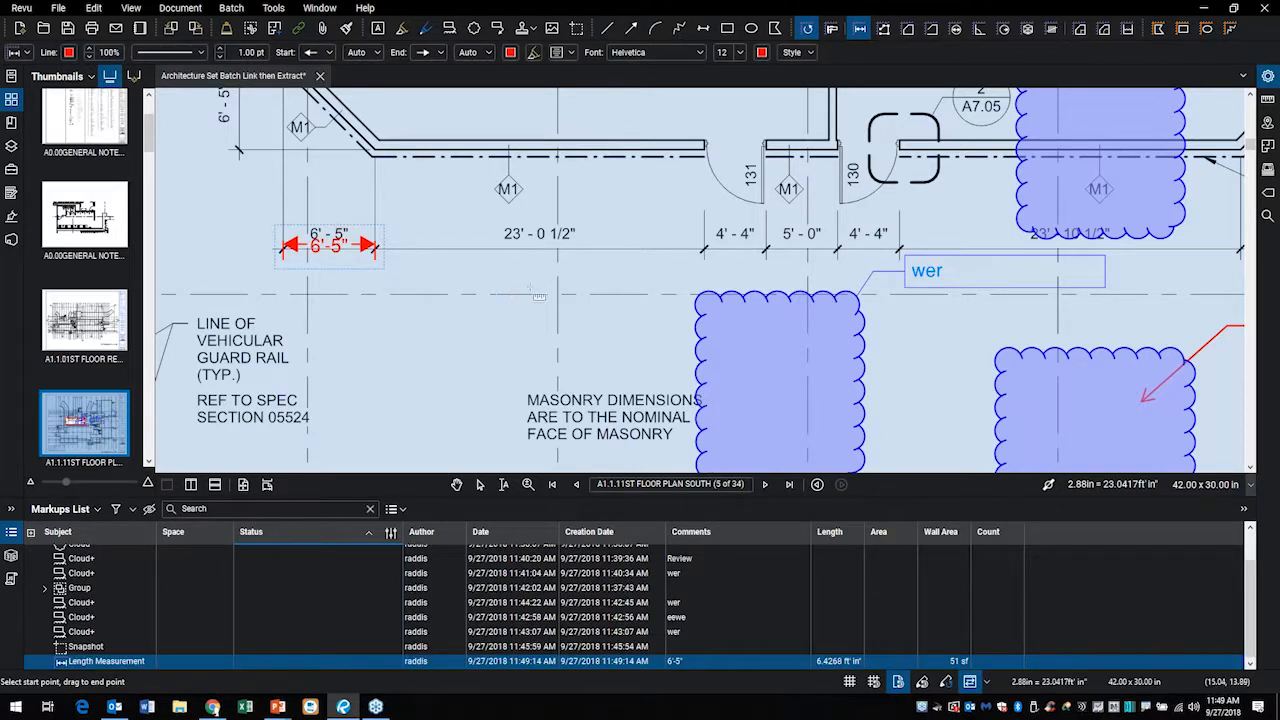
key(Escape)
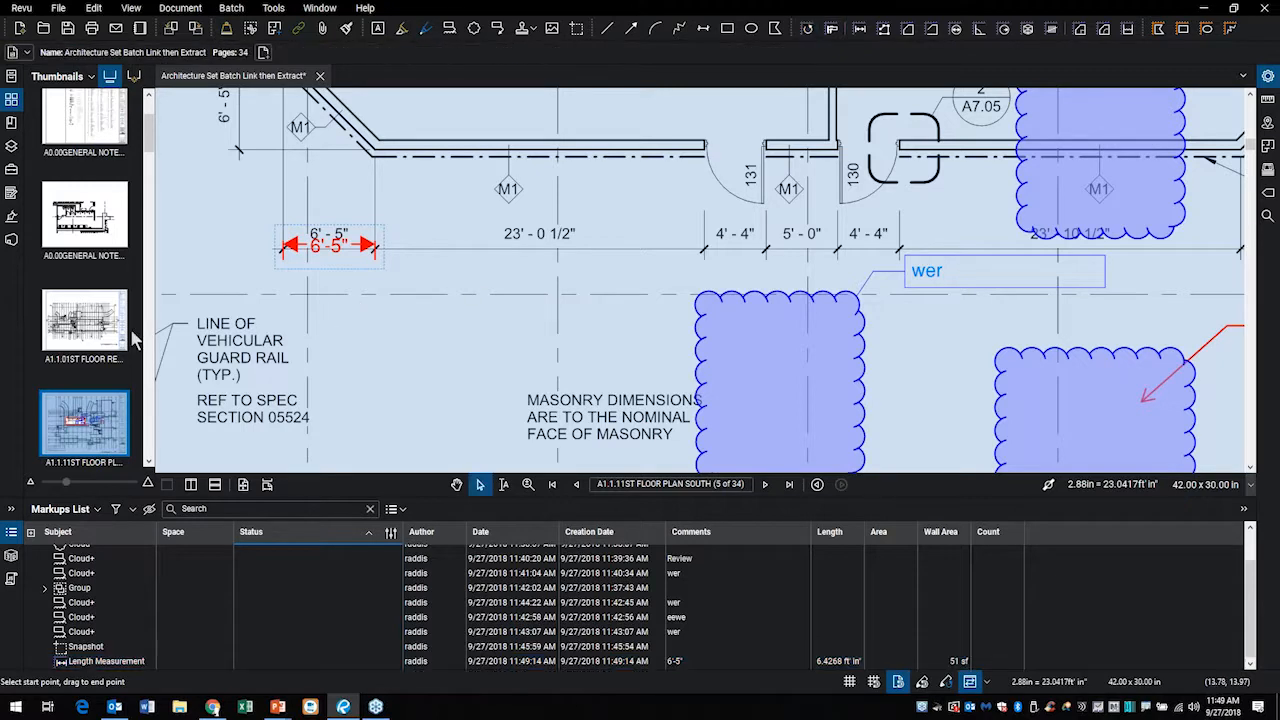
Go to sheet A6.01 Elevators 1 & 2 and view the whole sheet
scroll(84, 360, down, 15)
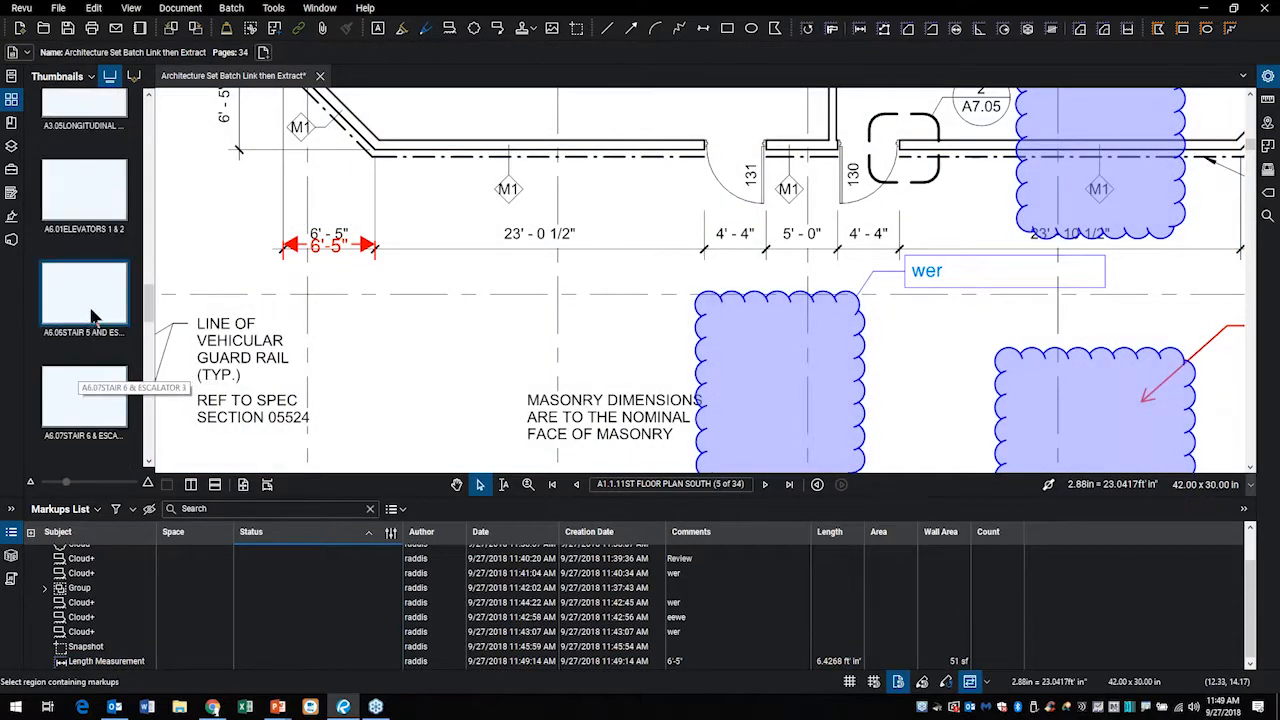
click(72, 187)
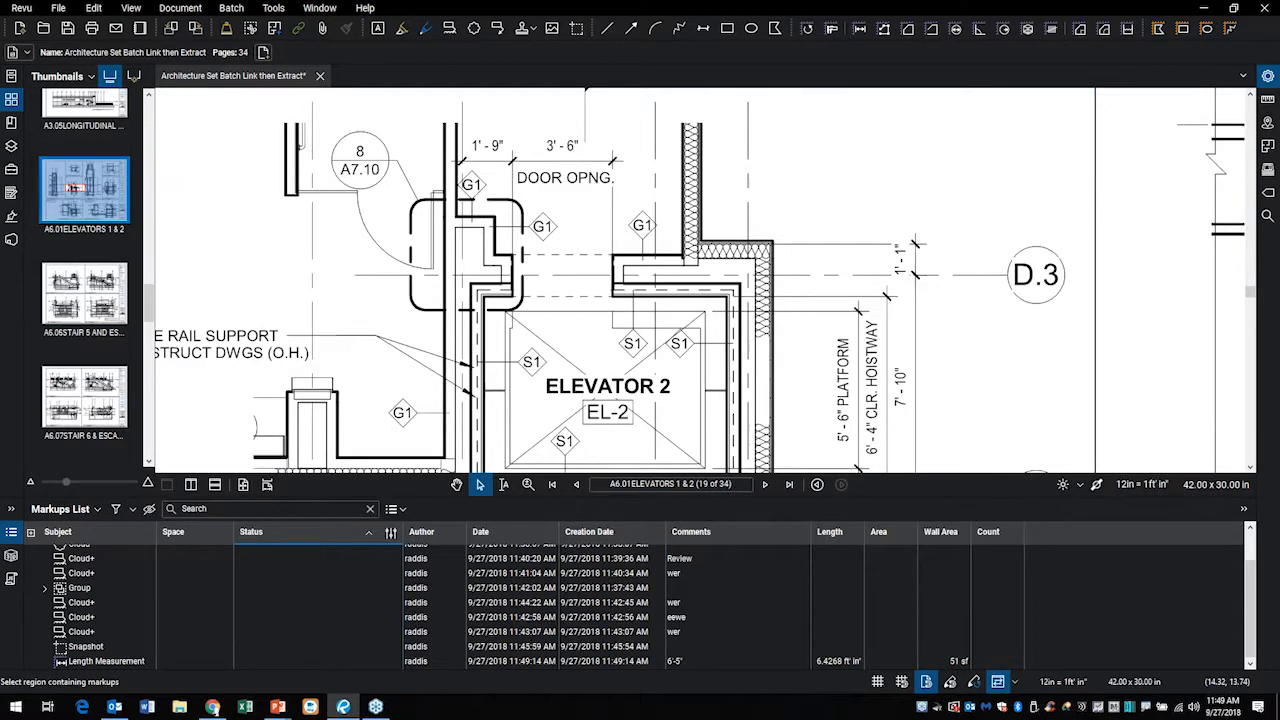
scroll(449, 263, down, 10)
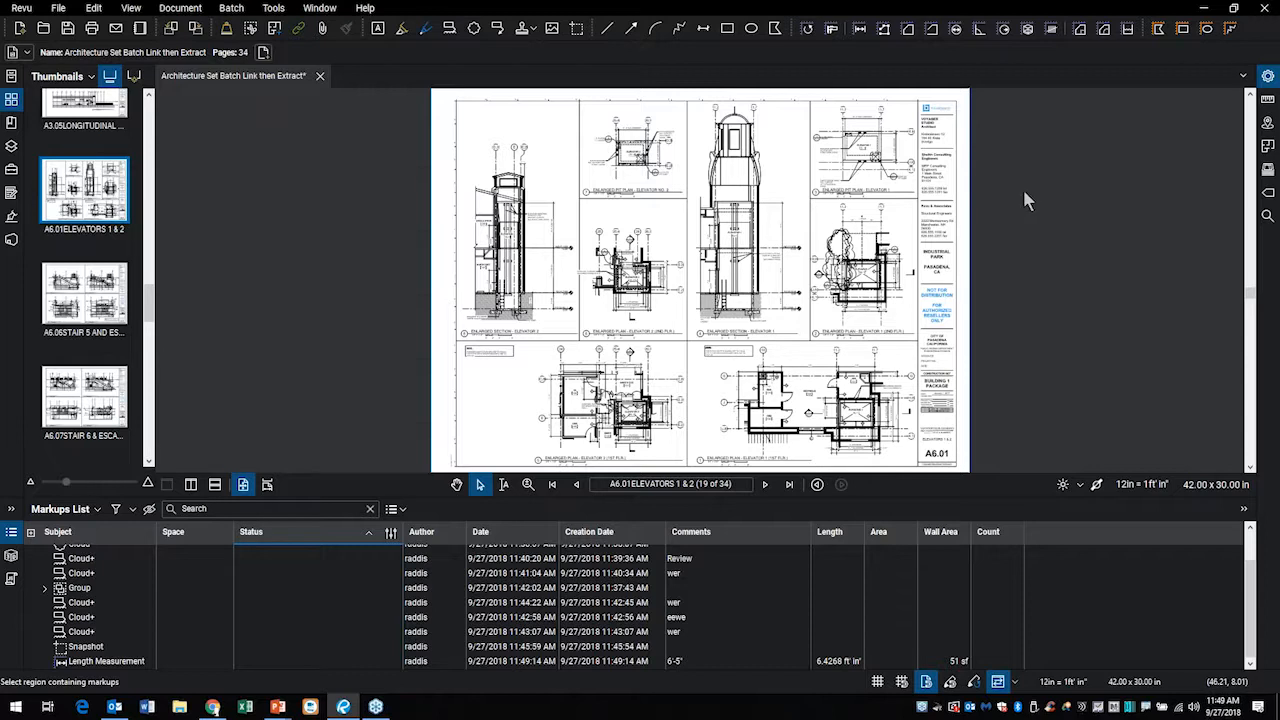
Show the sheet's measurement viewports and inspect the "ENLARGED PLAN - ELEVATOR 1 (2ND FLR.)" viewport and its scale
click(1267, 100)
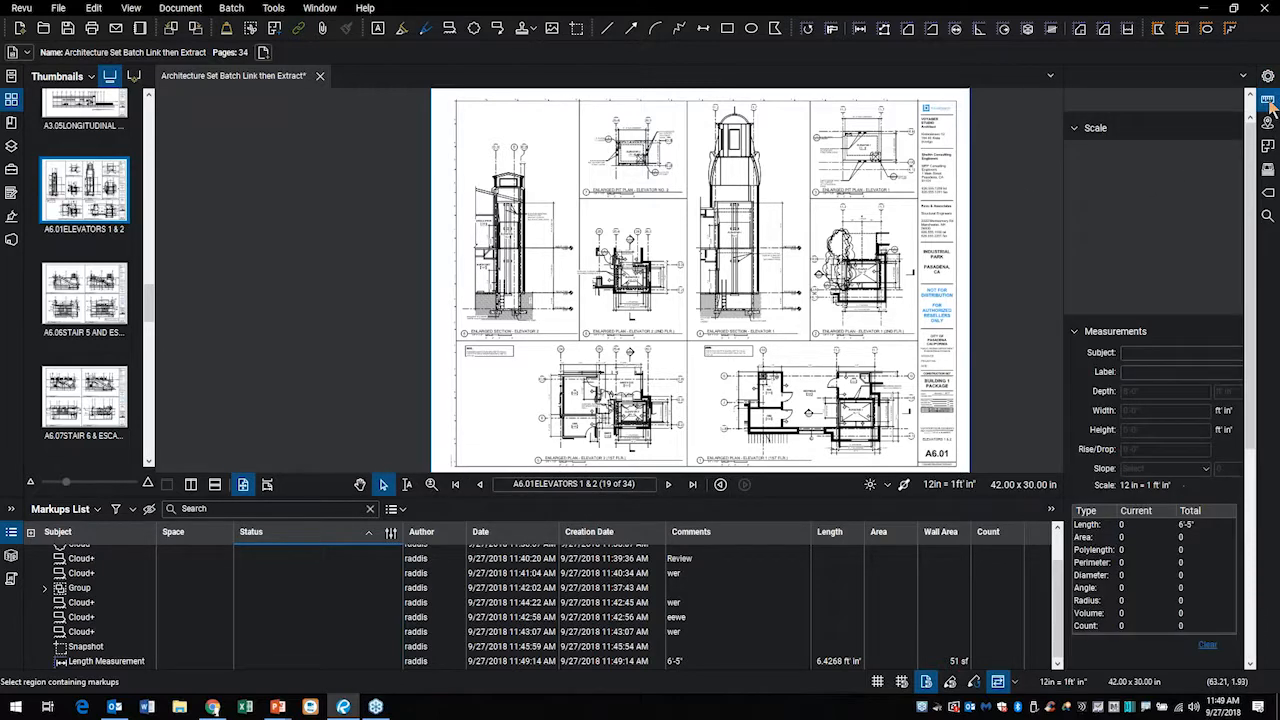
scroll(1155, 303, down, 4)
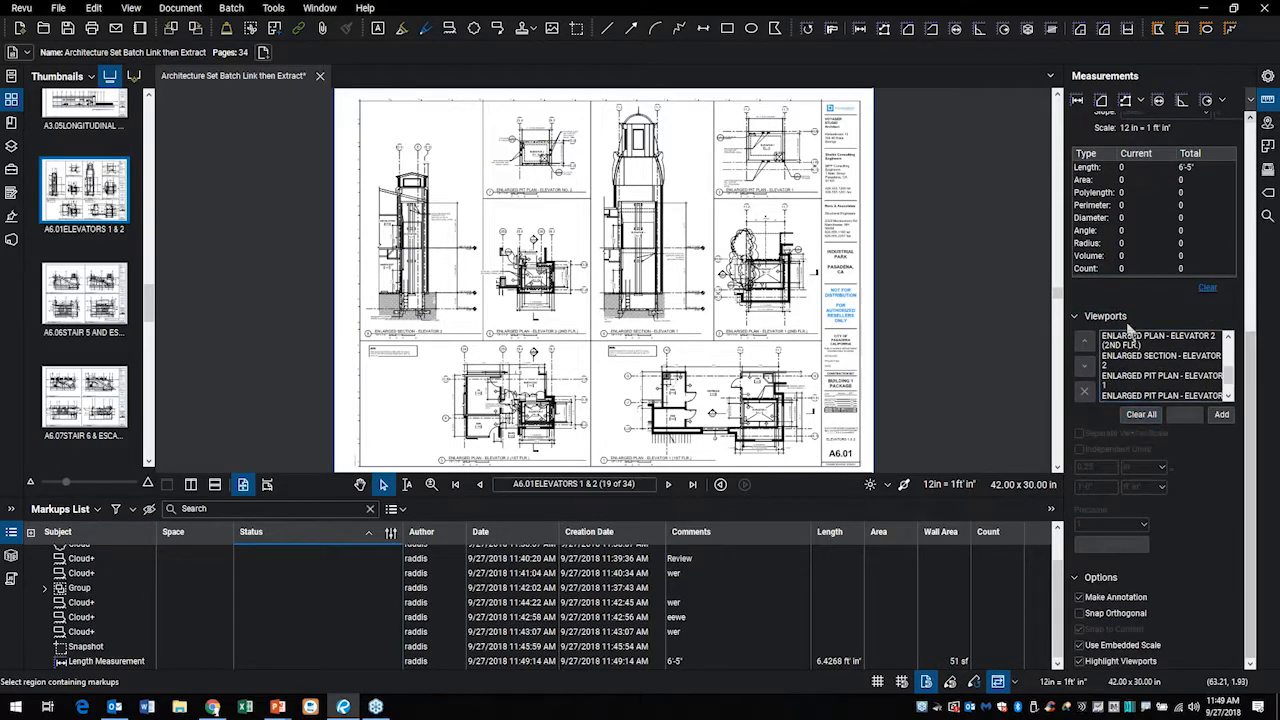
click(1135, 341)
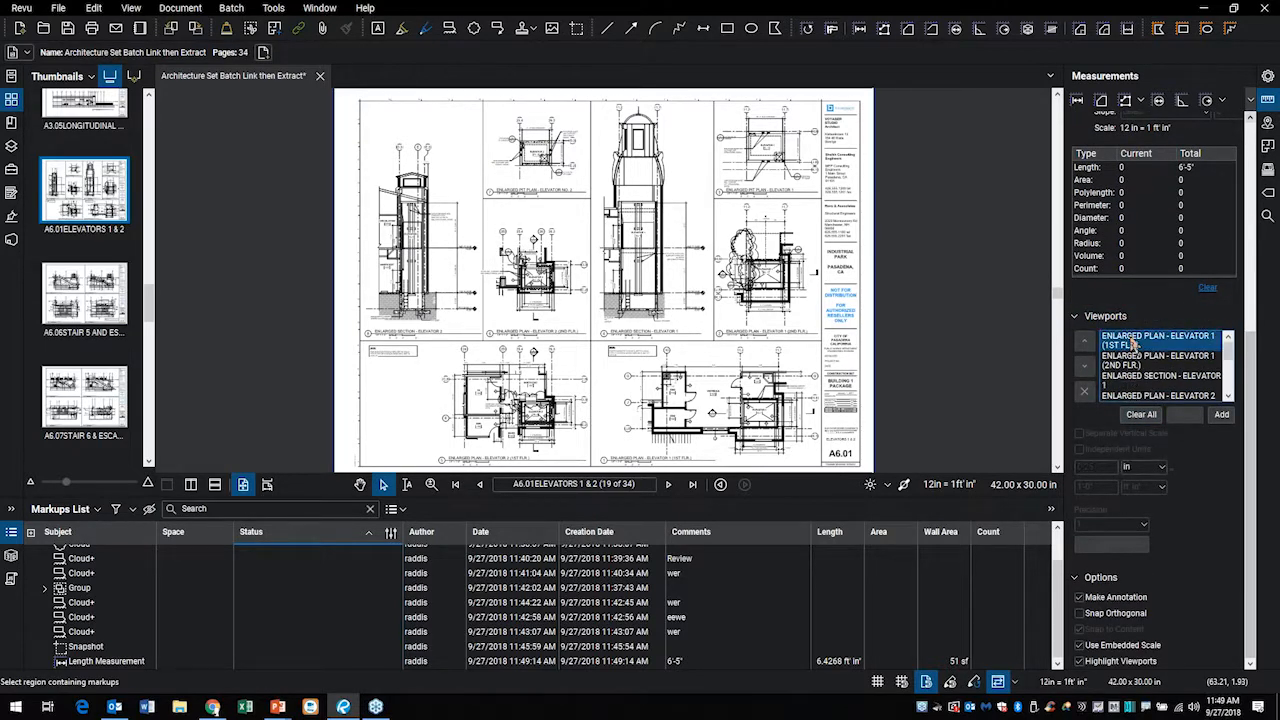
click(1133, 362)
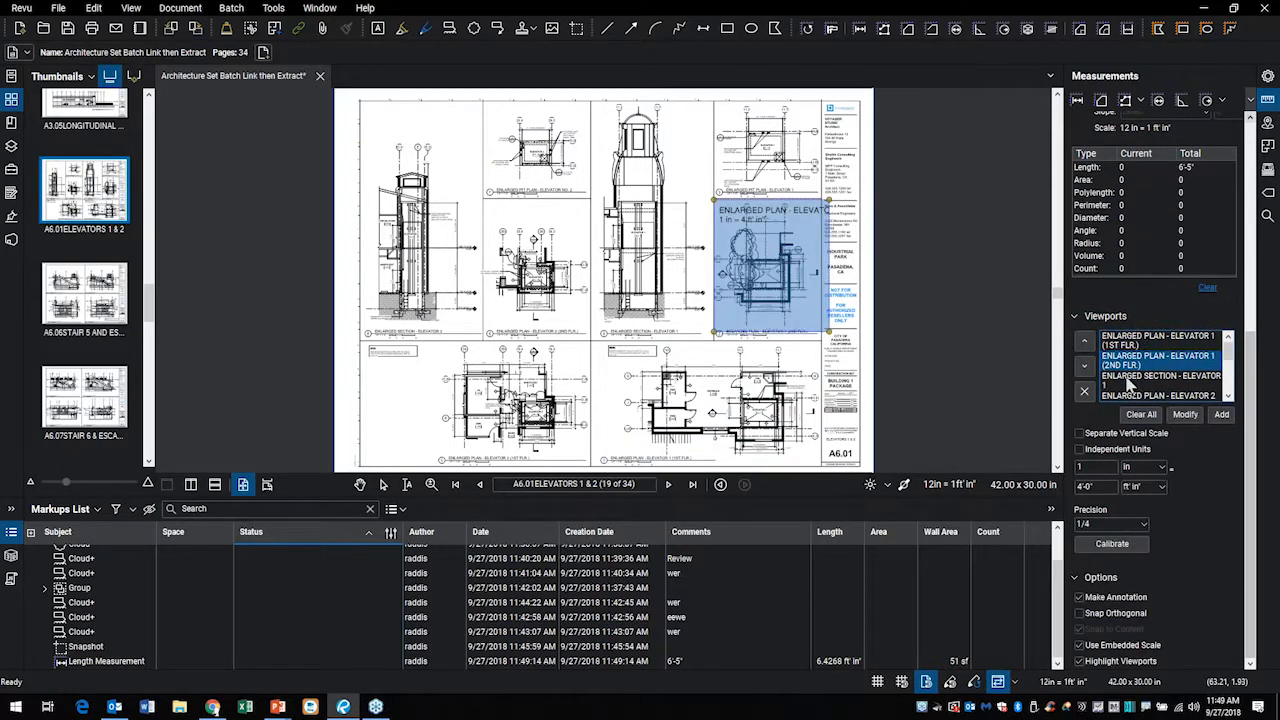
Inspect the "ENLARGED SECTION - ELEVATOR 1" and "ENLARGED PLAN - ELEVATOR 2 (1ST FLR.)" viewports and their scales on the sheet
click(1133, 380)
click(1133, 397)
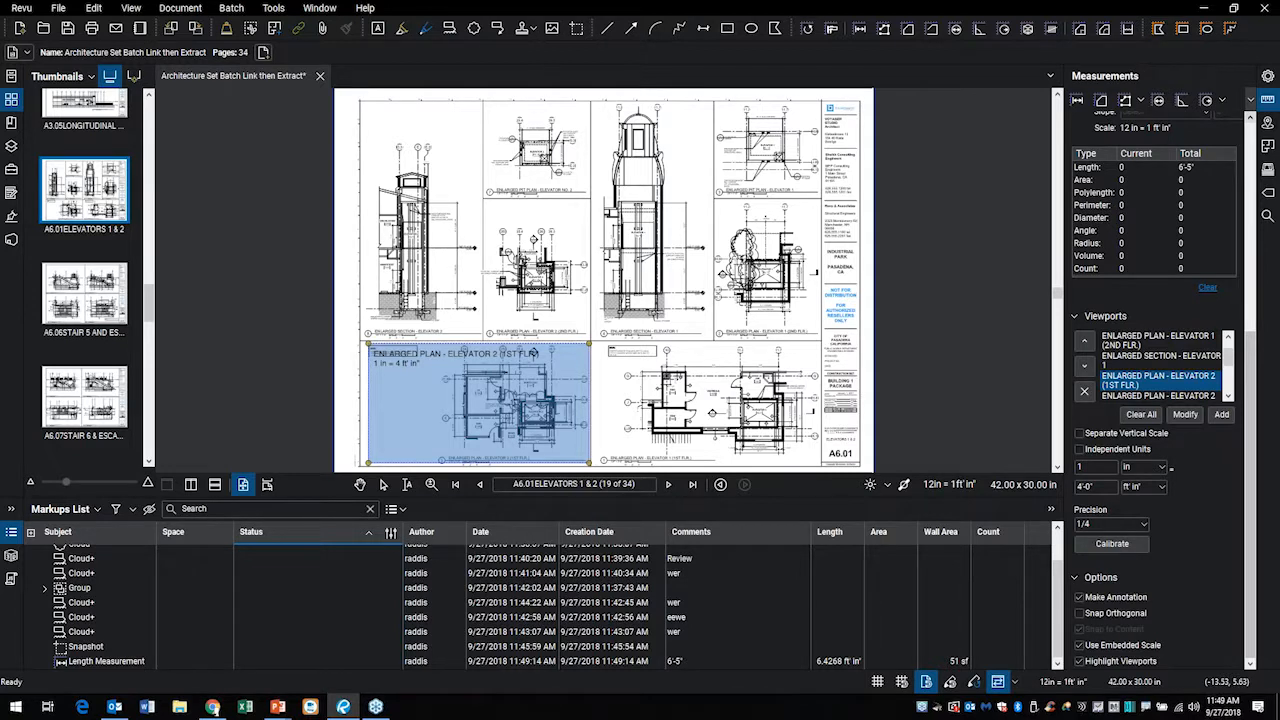
Go back to sheet A1.1.1 1st Floor Plan South
scroll(90, 192, up, 5)
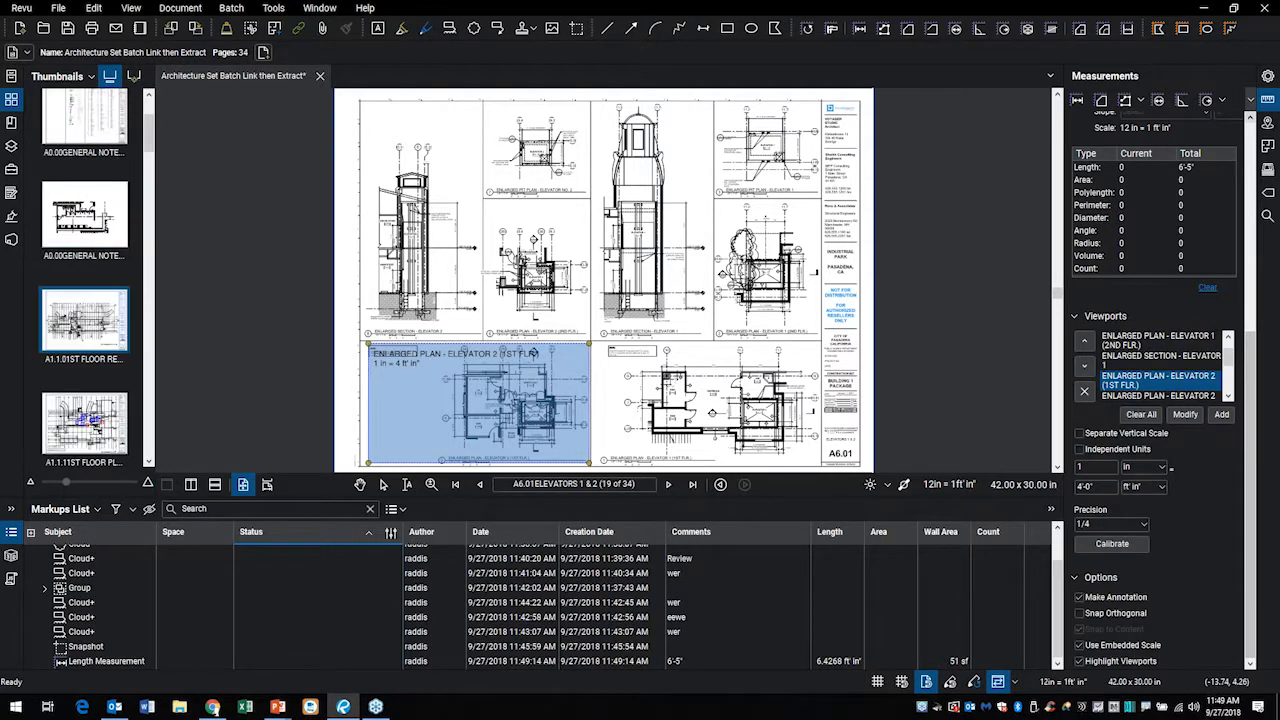
scroll(80, 300, up, 2)
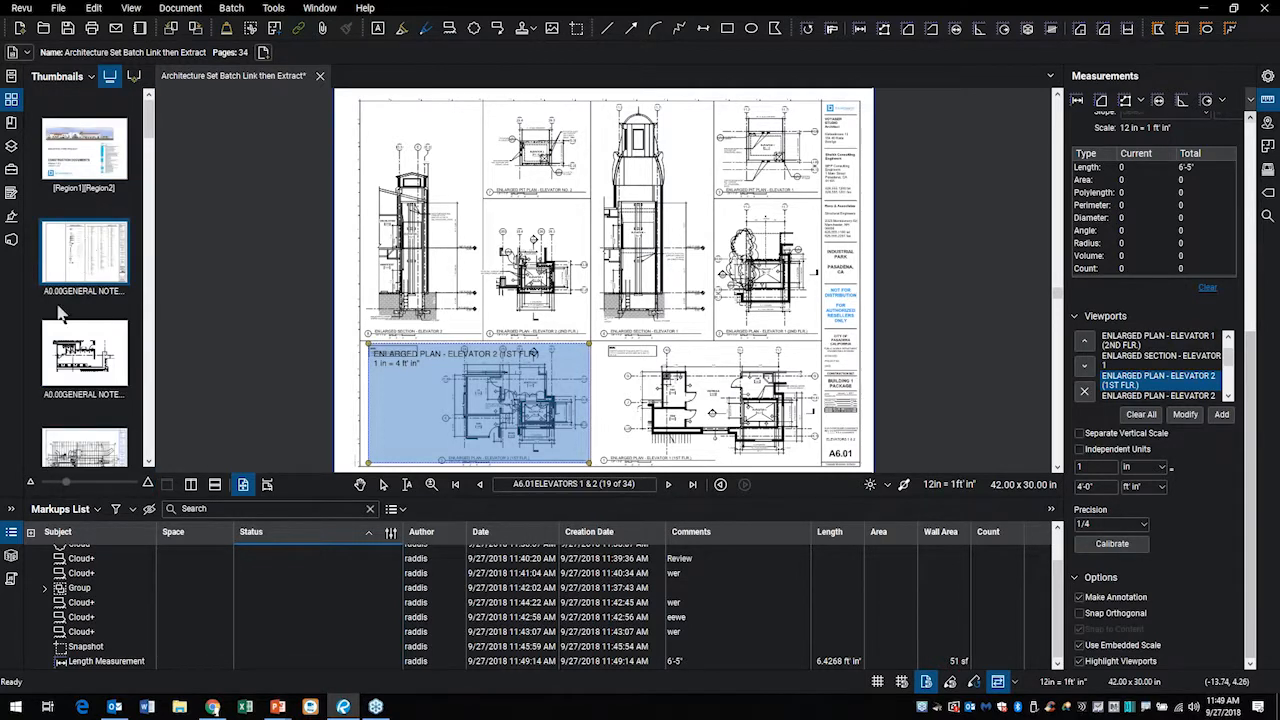
scroll(75, 370, down, 2)
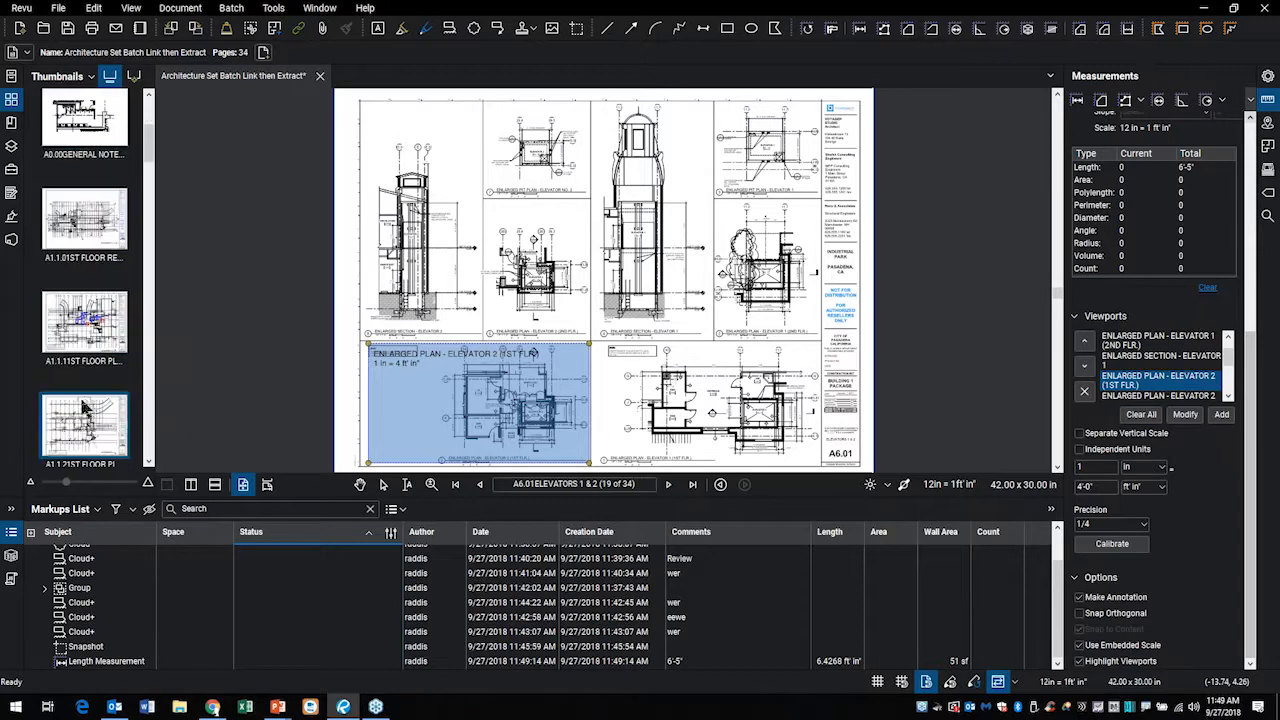
click(88, 345)
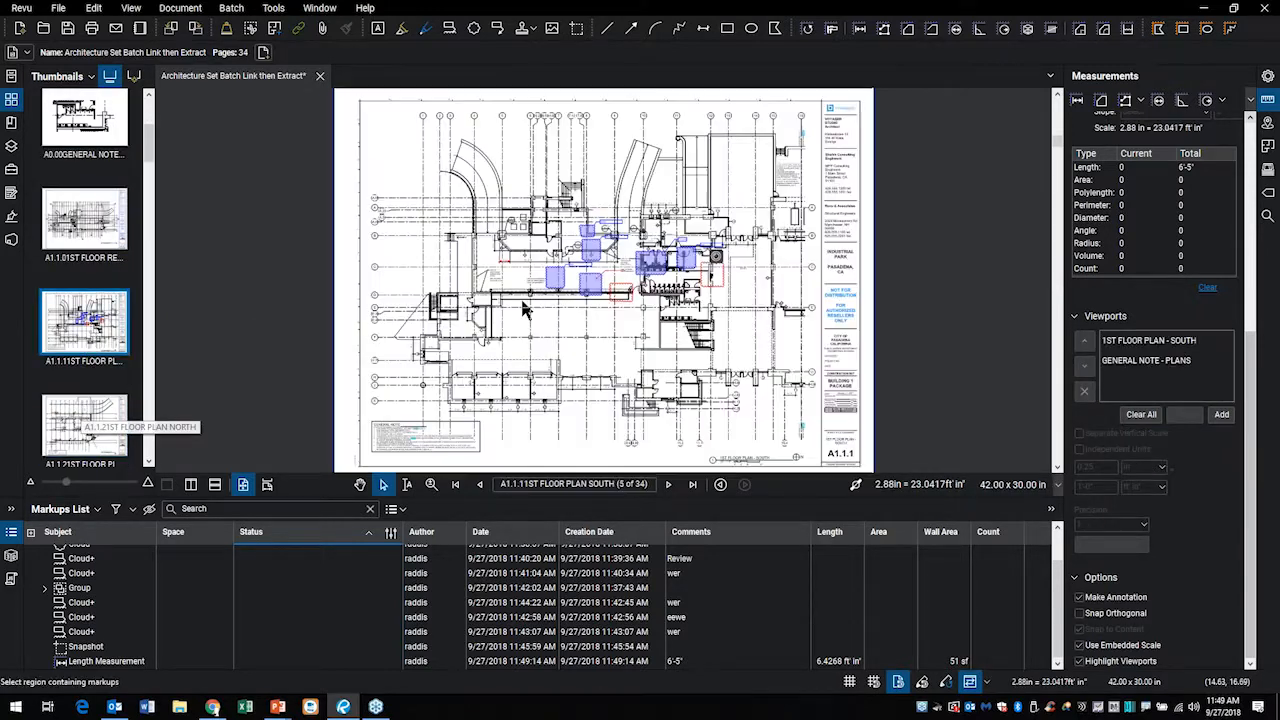
Add a rectangular area measurement covering the small room immediately left of the room with door 132
scroll(525, 222, up, 1)
scroll(525, 222, up, 5)
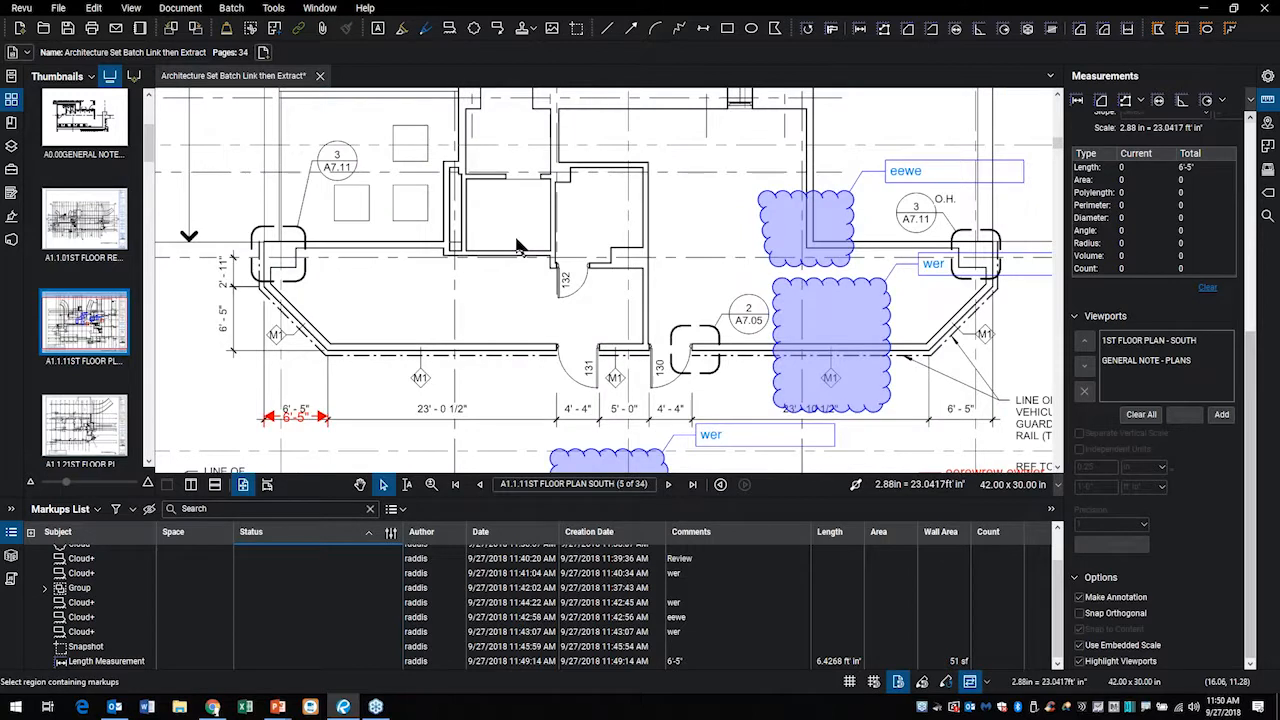
click(273, 8)
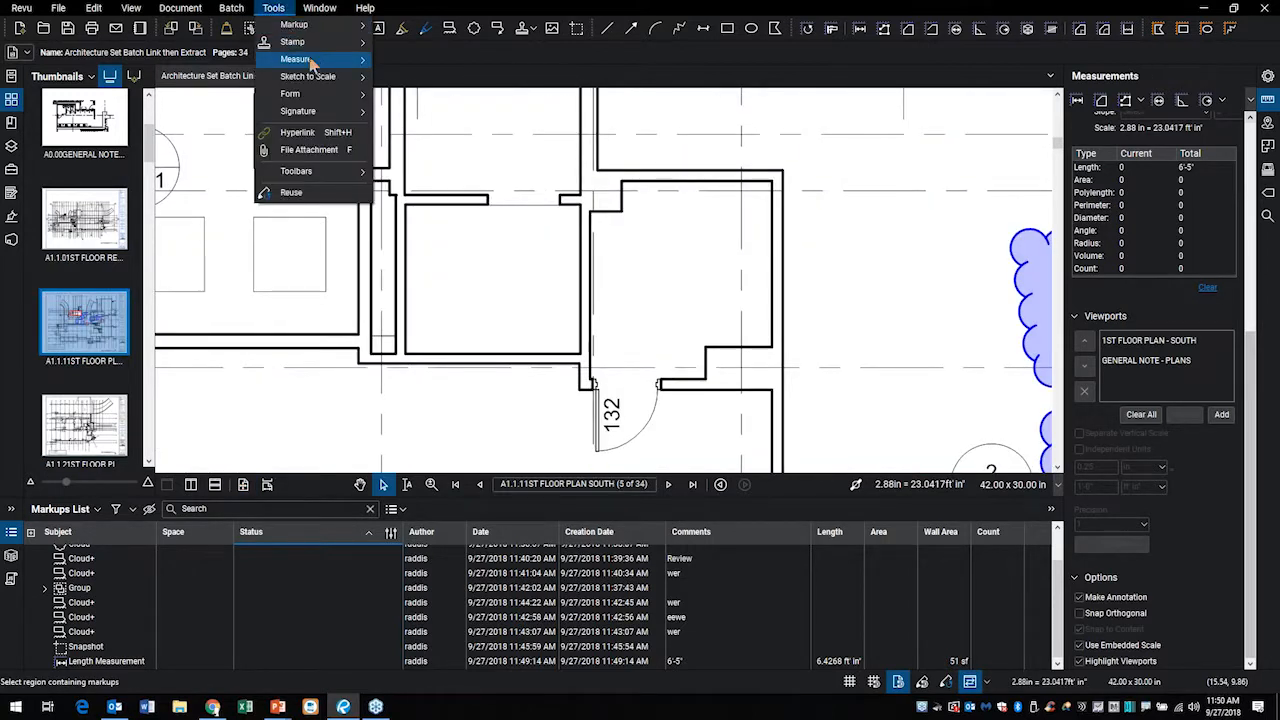
mouse_move(312, 64)
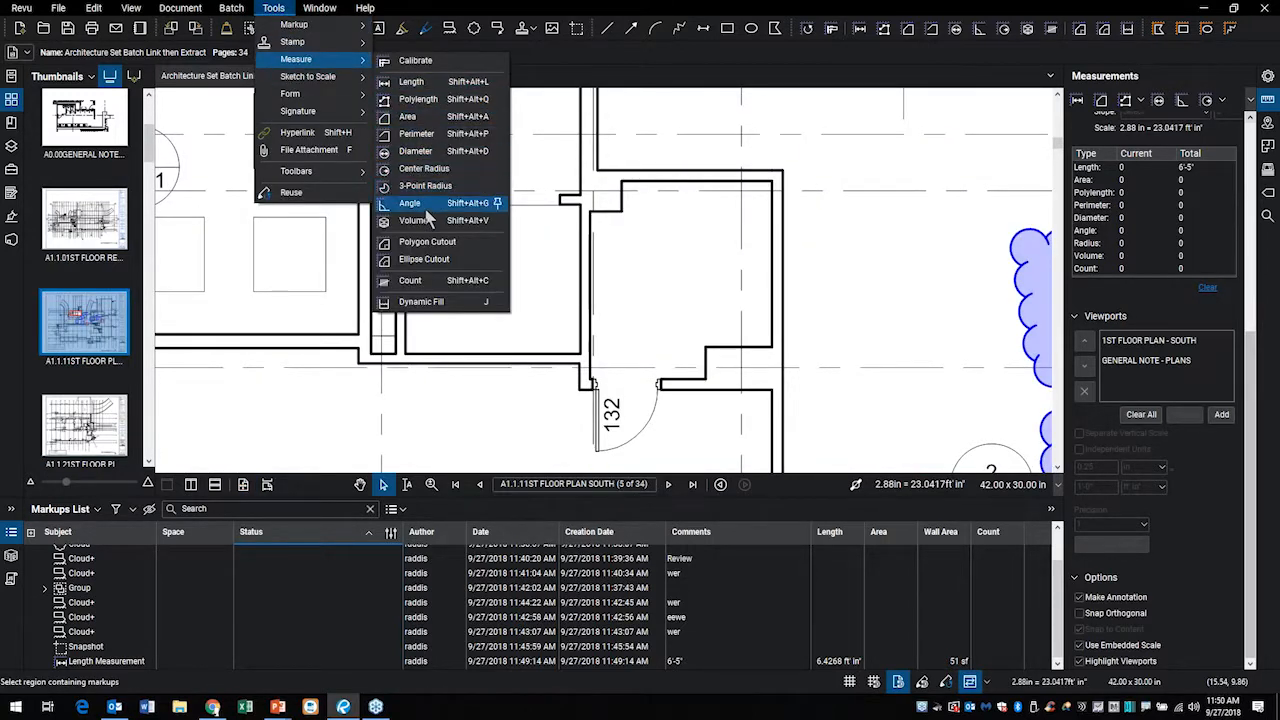
click(421, 120)
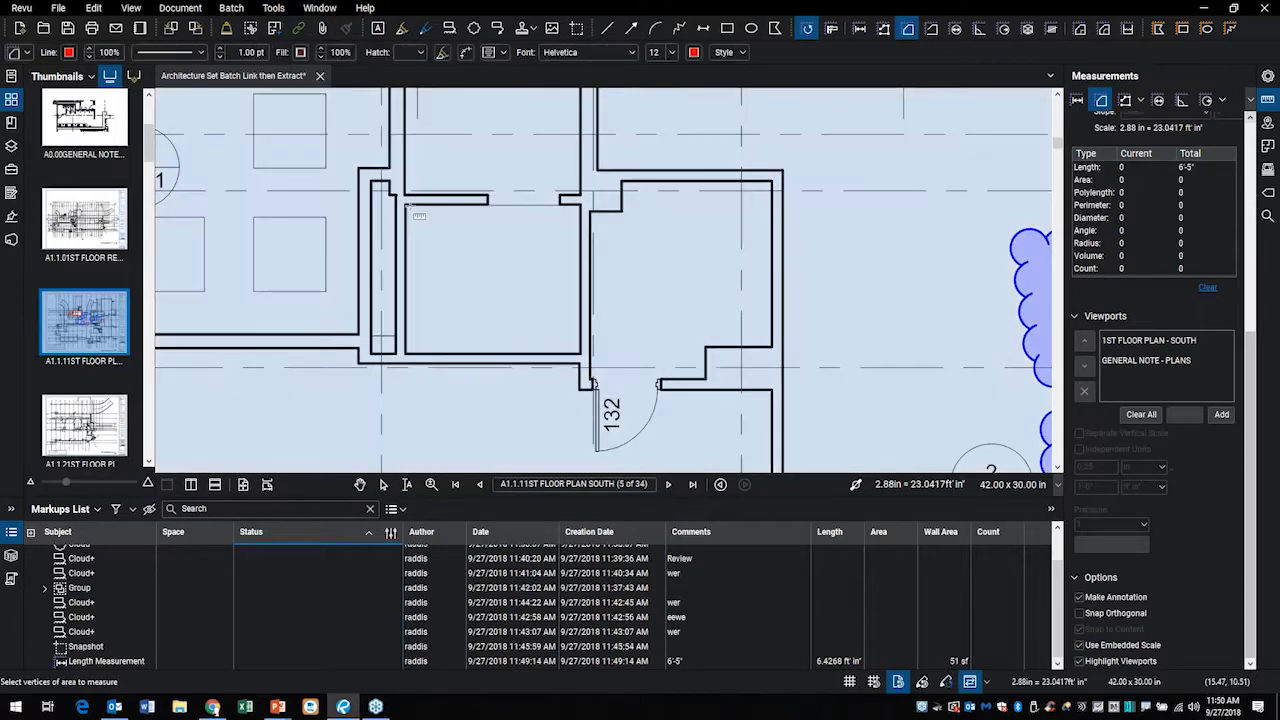
drag(406, 205, 581, 354)
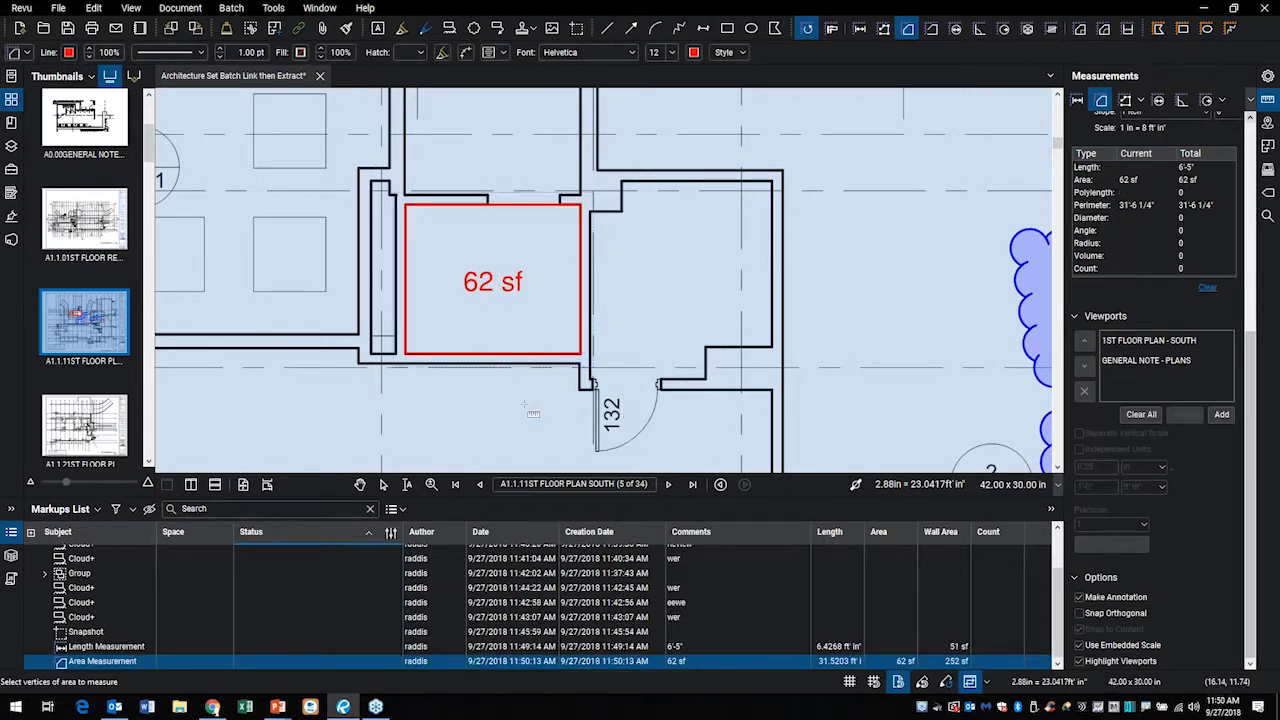
key(Escape)
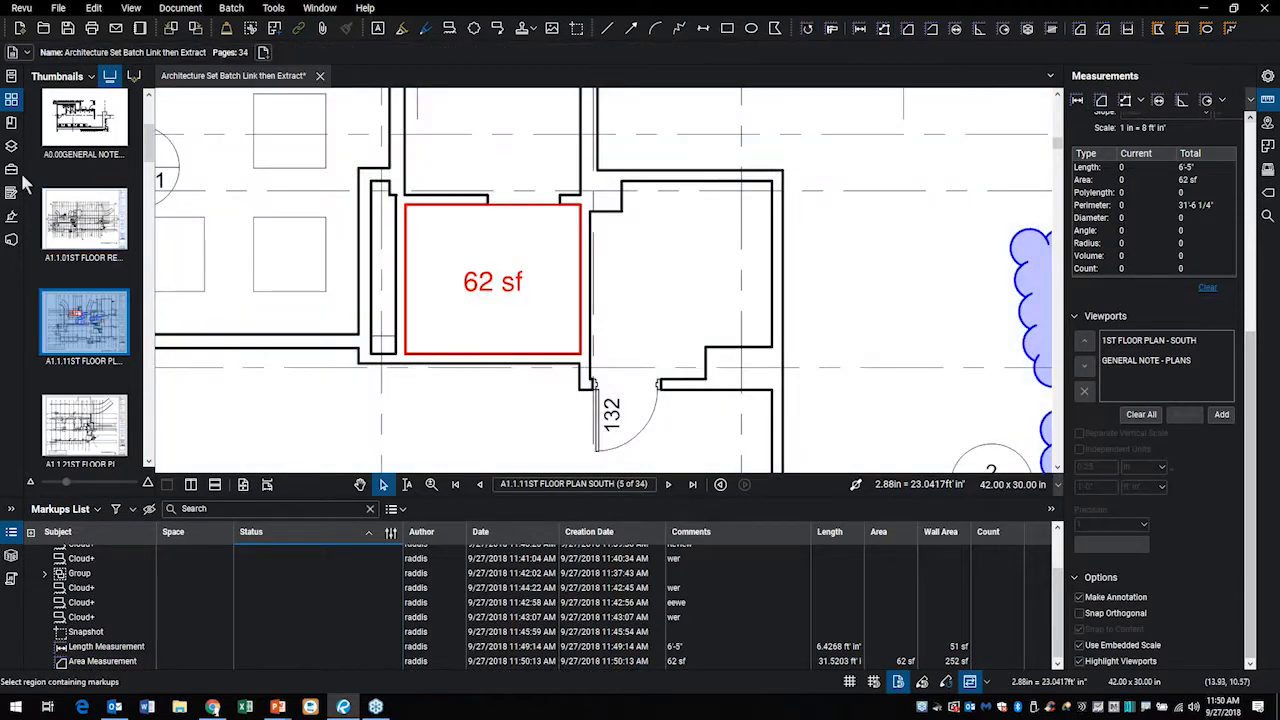
Hide the page thumbnails and the Markups List to enlarge the drawing area around the measured room
click(12, 100)
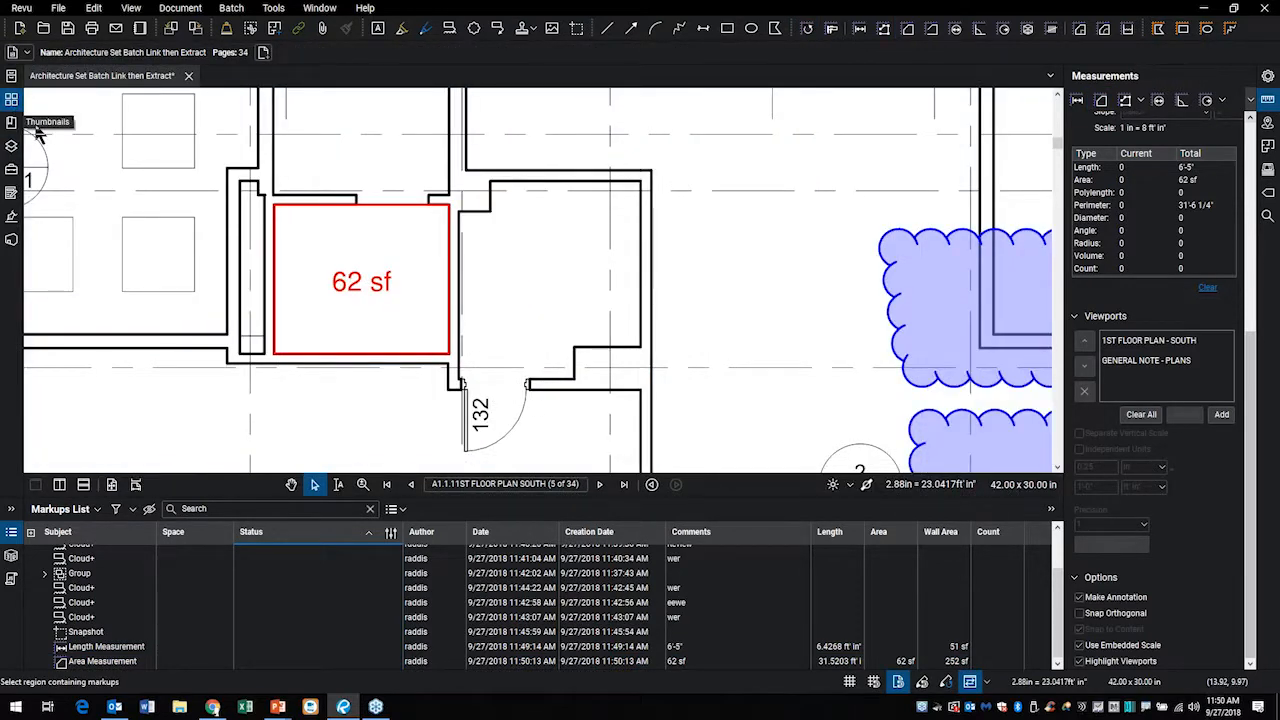
scroll(365, 298, down, 3)
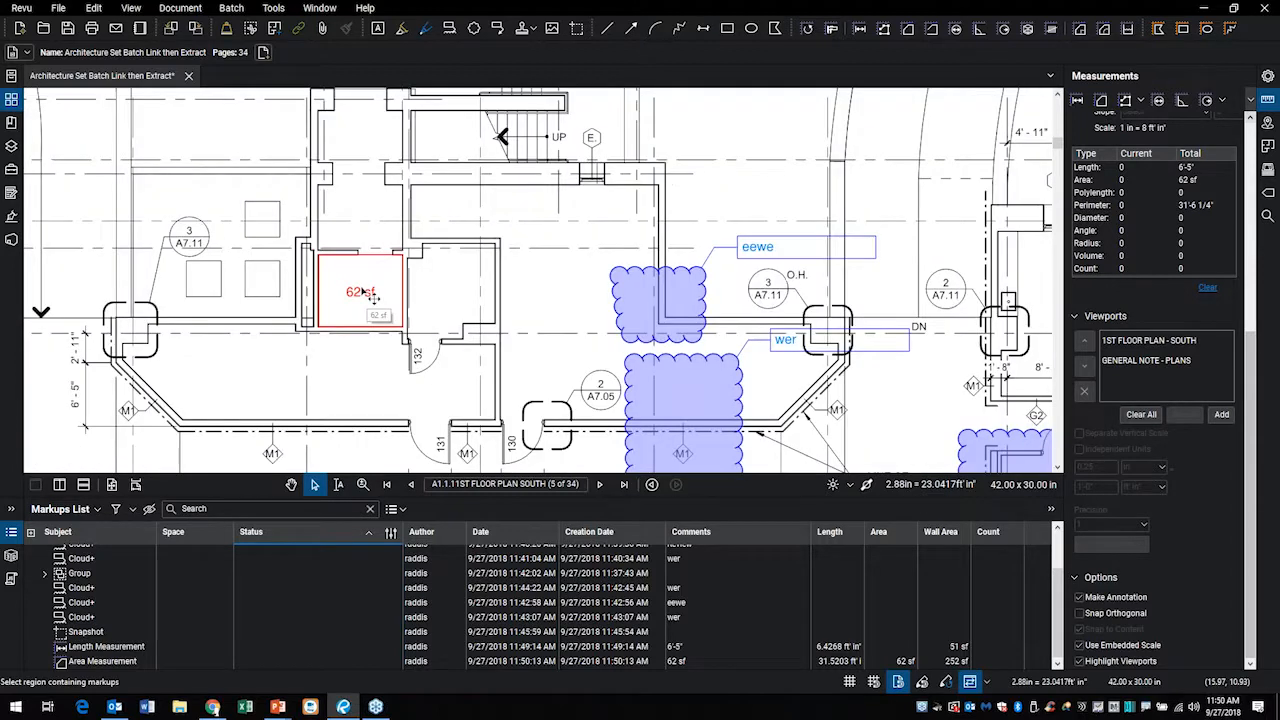
click(11, 532)
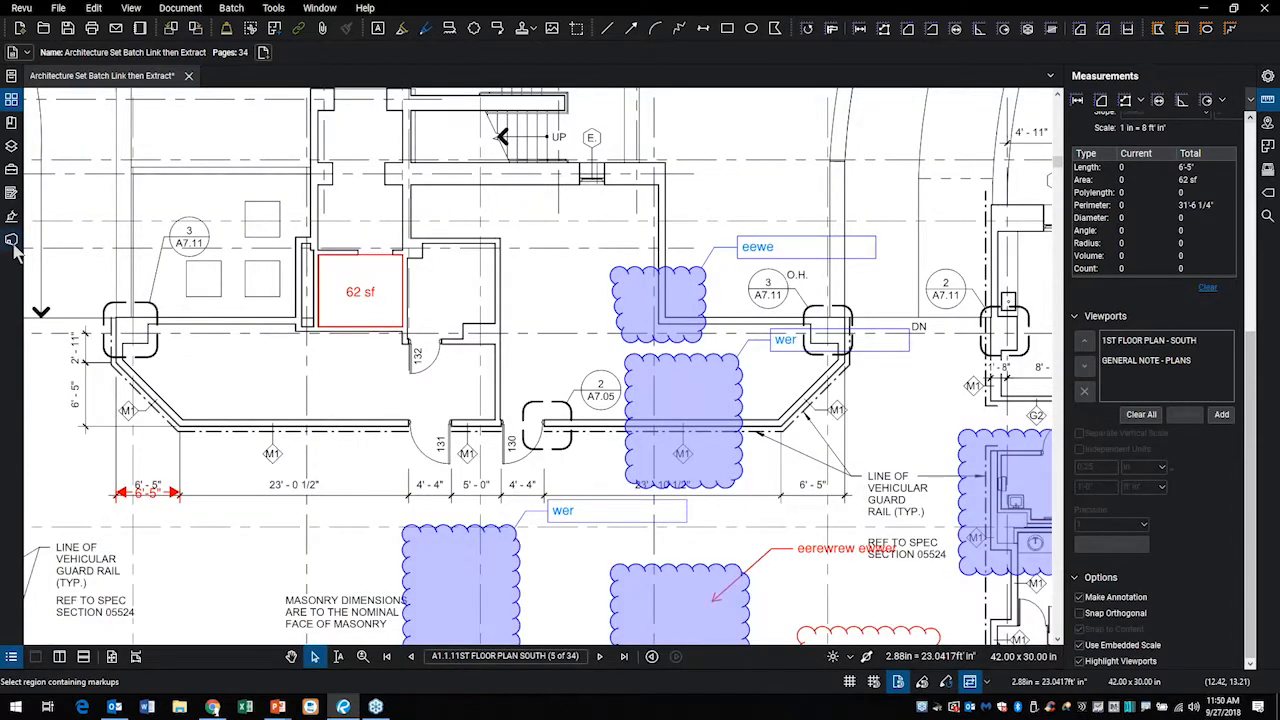
Show Bluebeam Studio beside the drawing and dismiss its sign-in window without signing in
click(12, 242)
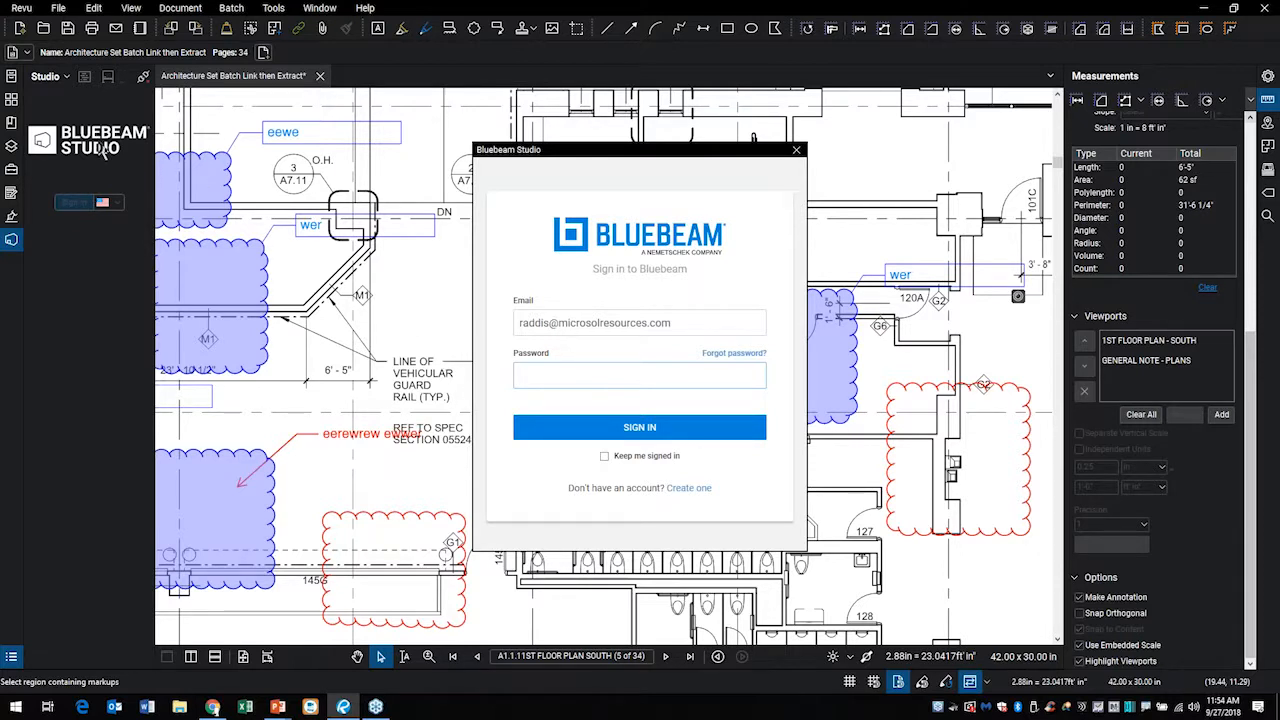
mouse_move(140, 26)
mouse_down()
mouse_move(82, 26)
mouse_move(60, 58)
mouse_move(98, 88)
mouse_move(121, 27)
mouse_move(94, 118)
mouse_move(94, 41)
mouse_move(62, 49)
mouse_up()
drag(79, 104, 79, 255)
drag(109, 96, 220, 246)
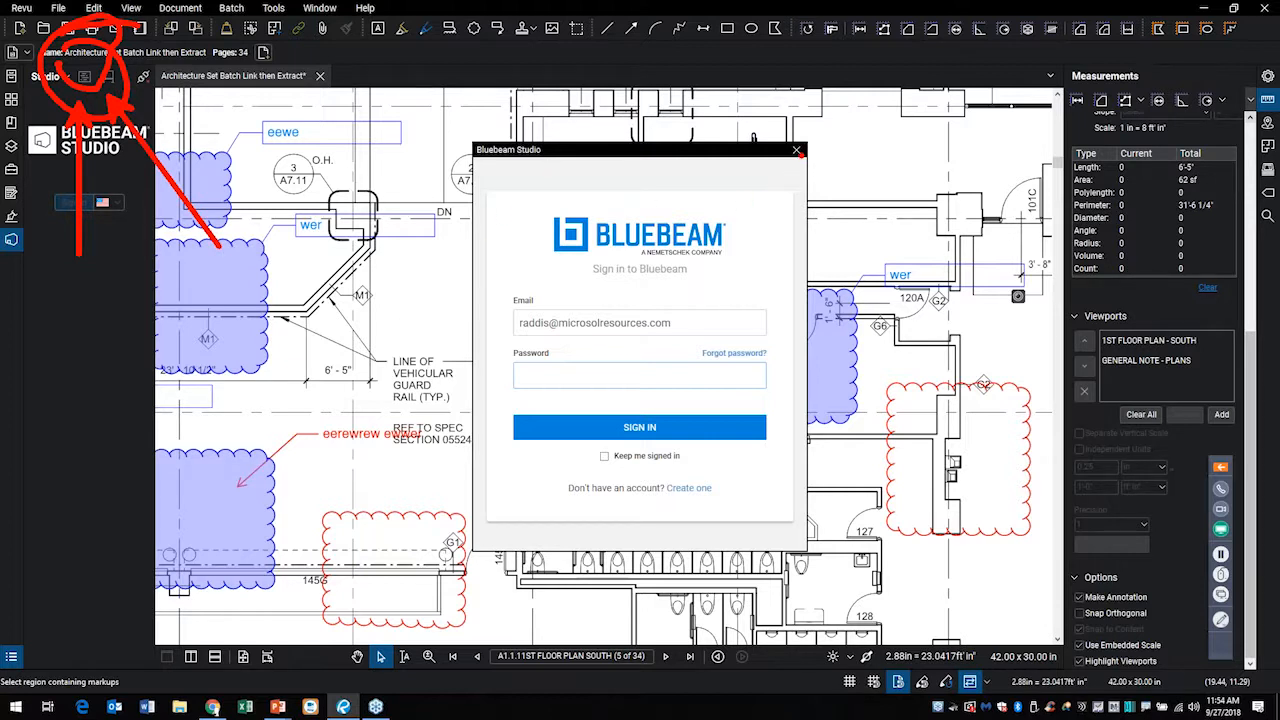
key(Escape)
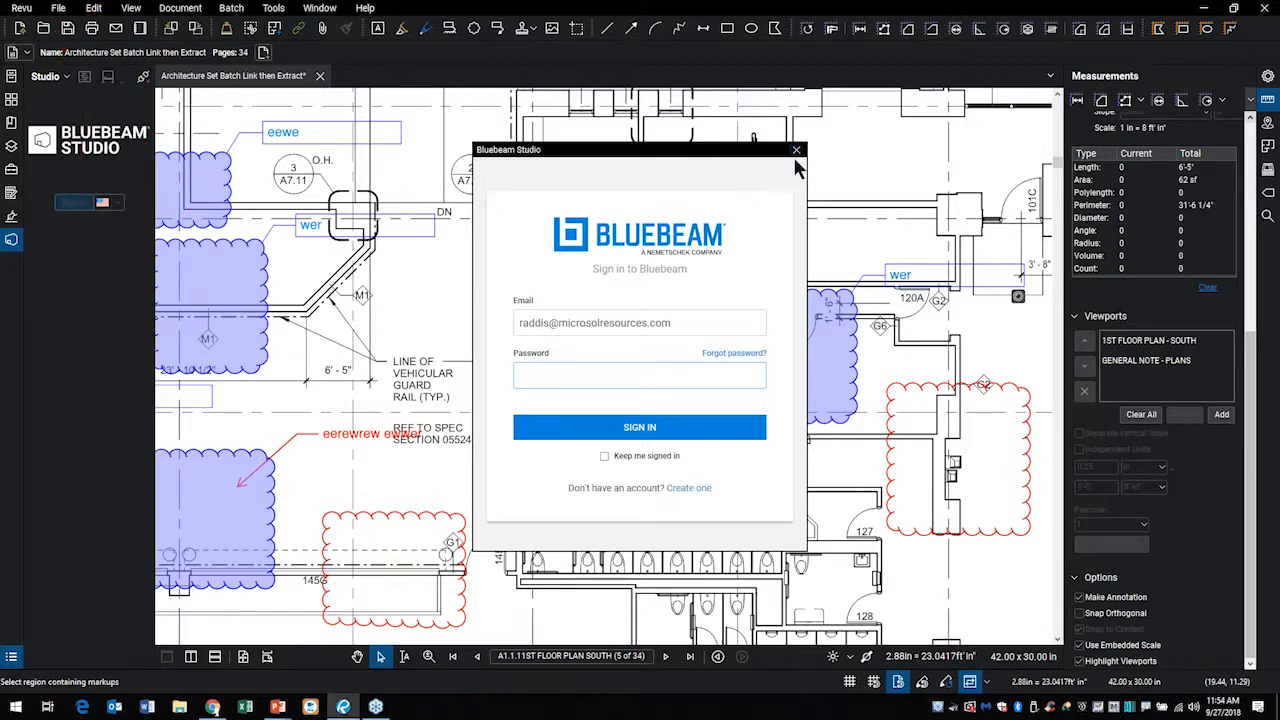
click(797, 153)
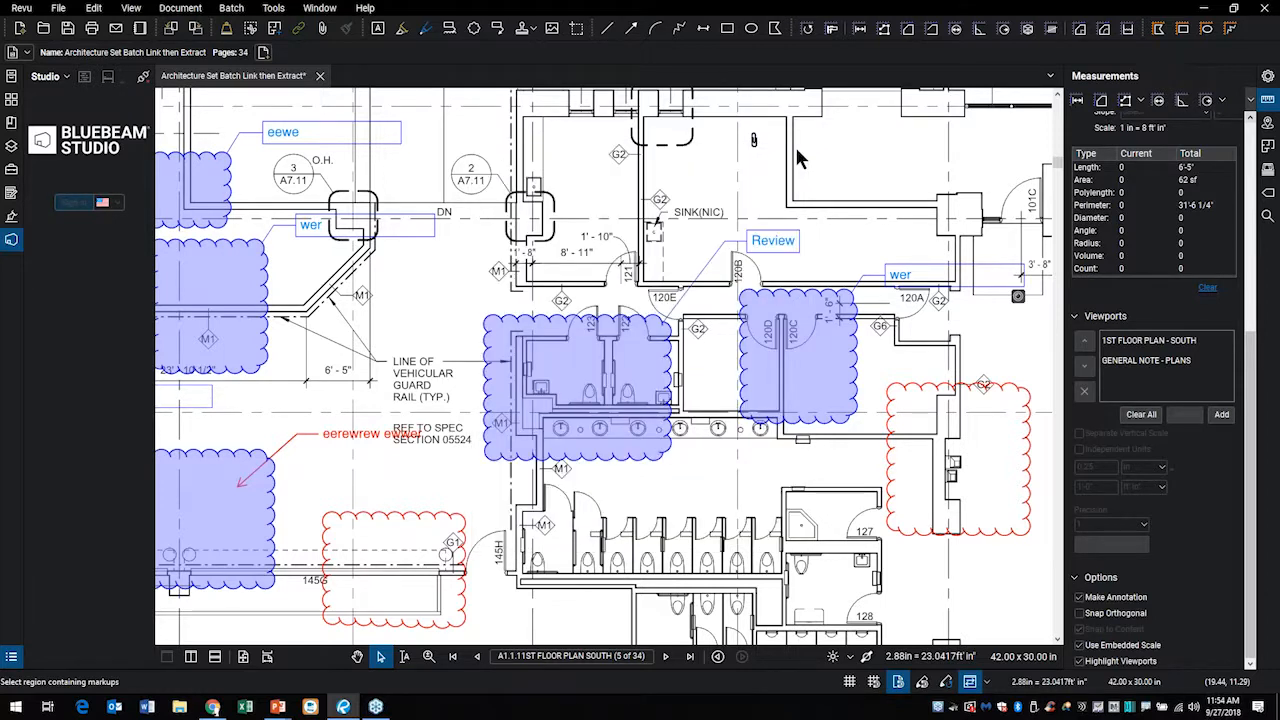